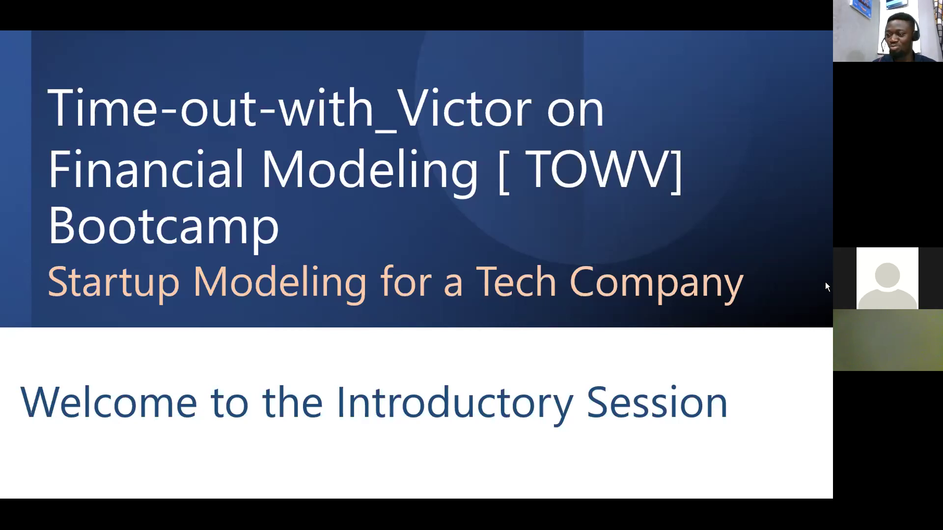
Advance to the Bootcamp Agenda slide and reveal its first bullet, Building a Professional Model Interface & Template.
left_click(389, 249)
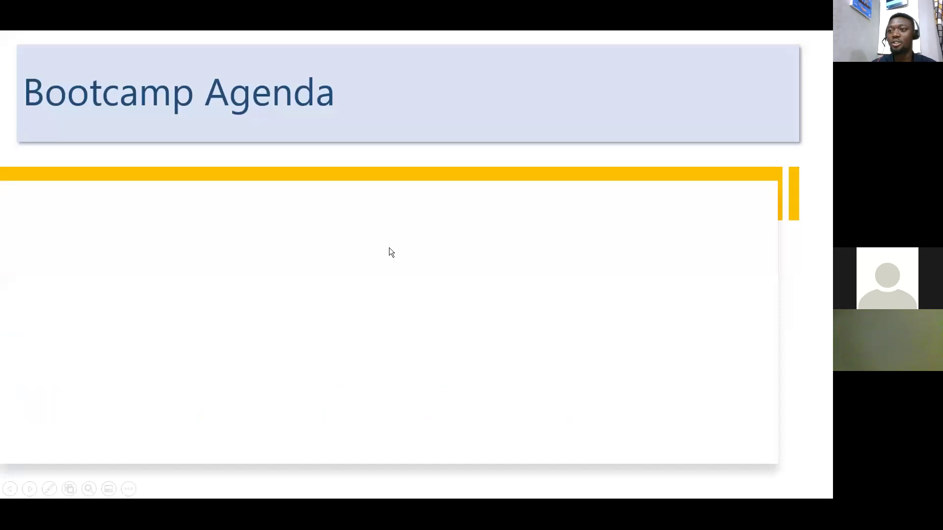
left_click(389, 247)
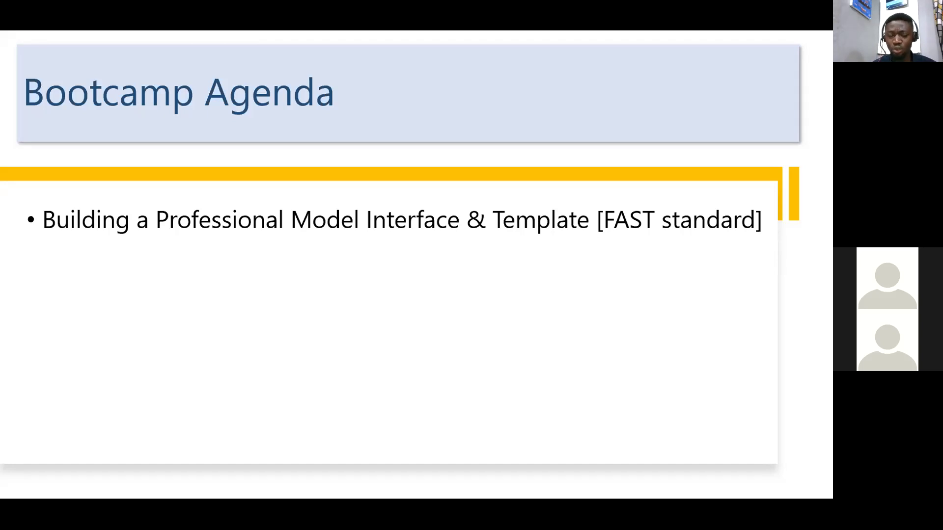
Reveal five more agenda bullets, from Forecasting Financial Statement through Advanced Microsoft Excel Application skill.
key("Right")
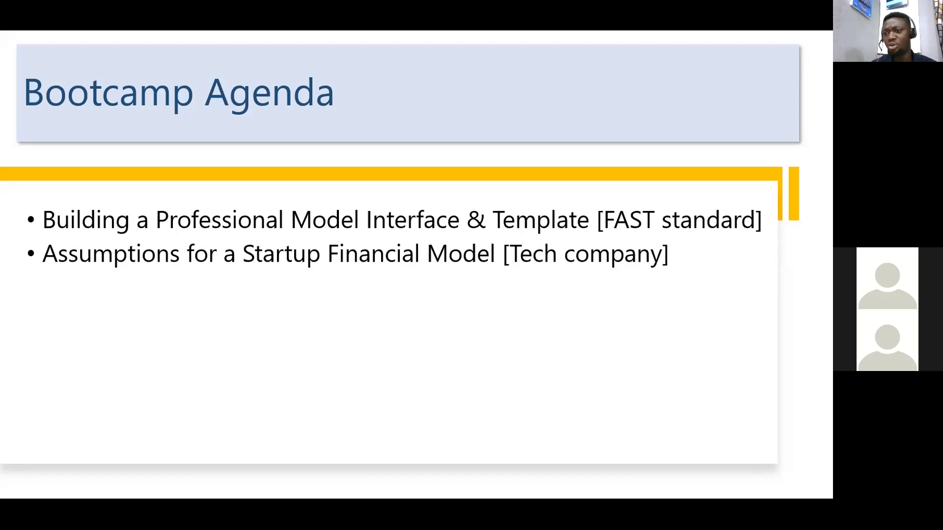
key("Right")
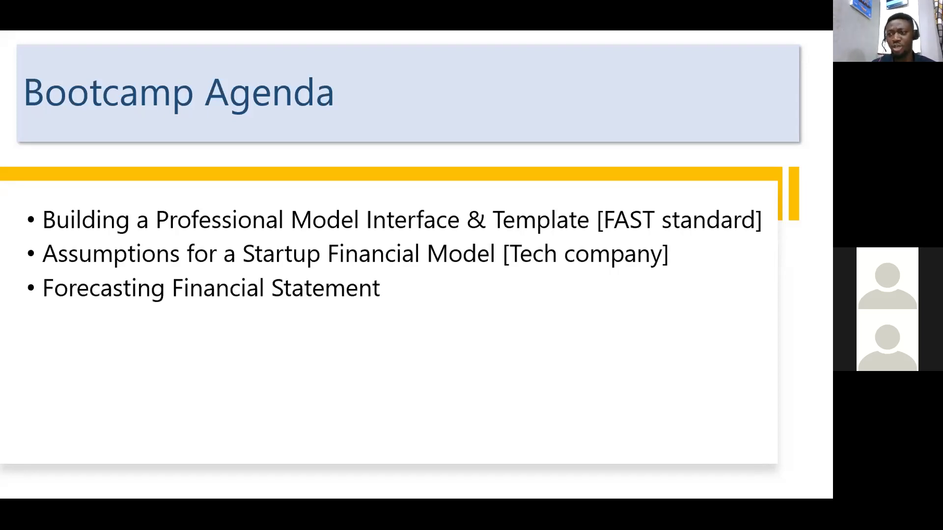
key("Right")
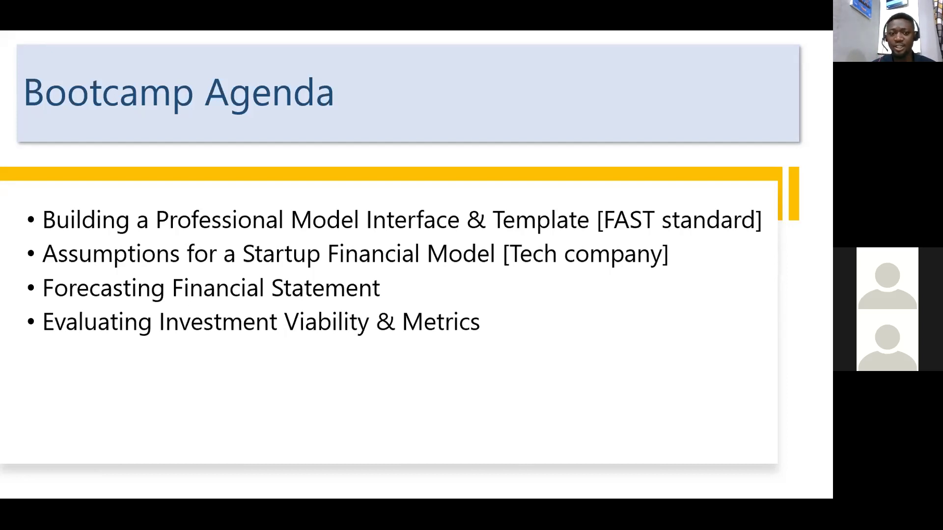
key("Right")
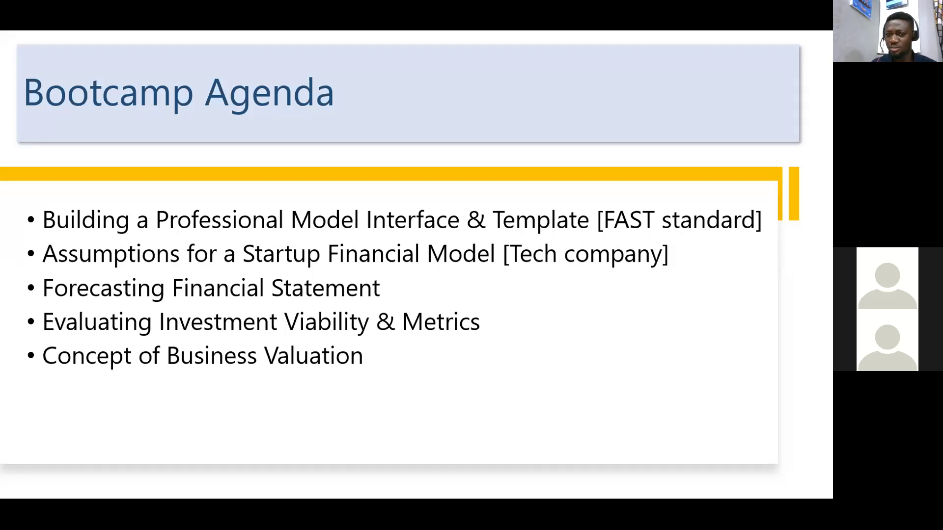
key("Right")
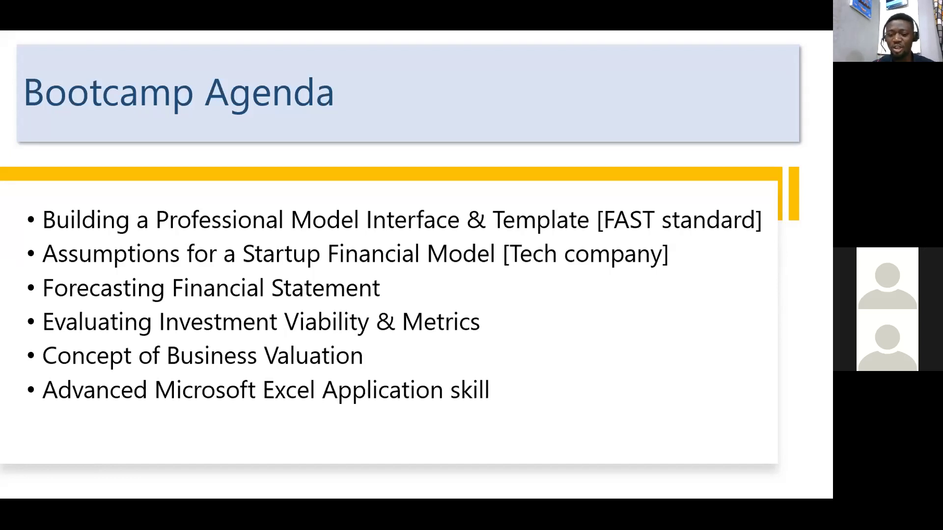
Reveal the last agenda bullet, Advanced Data Presentation Skill.
key("Right")
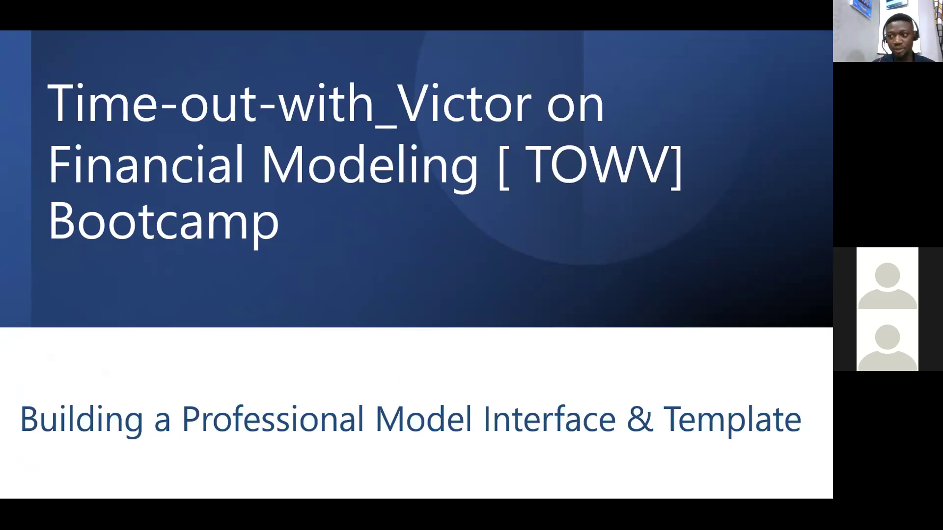
Advance to the Demo slide, then switch to Excel's blank workbook 01 and select cell E5.
key("Right")
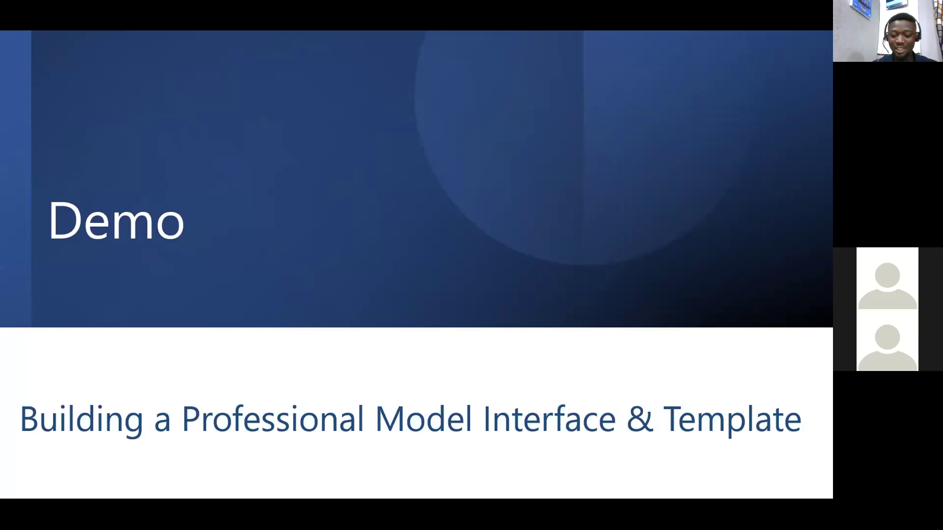
key("alt+Tab")
left_click(212, 155)
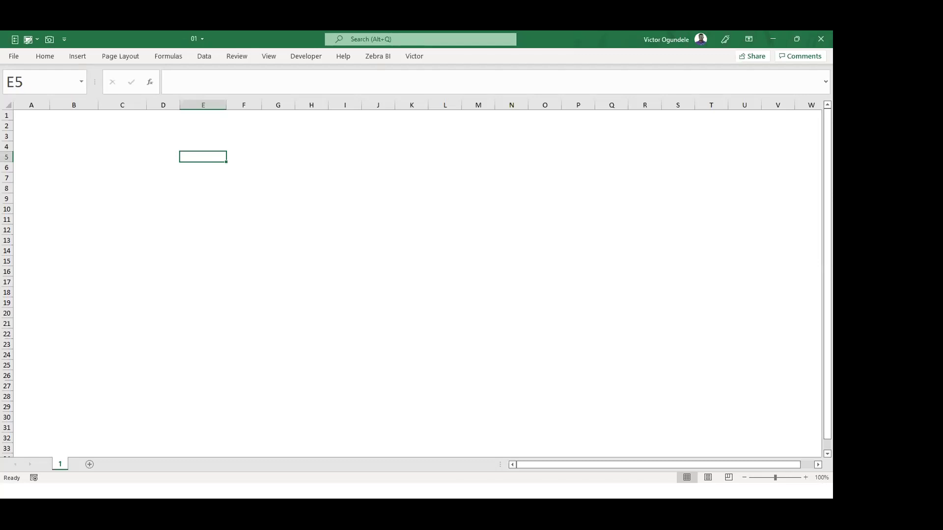
Select cells E12, C4, C14, B8 and C7 on the empty sheet 1 of workbook 01.
left_click(187, 231)
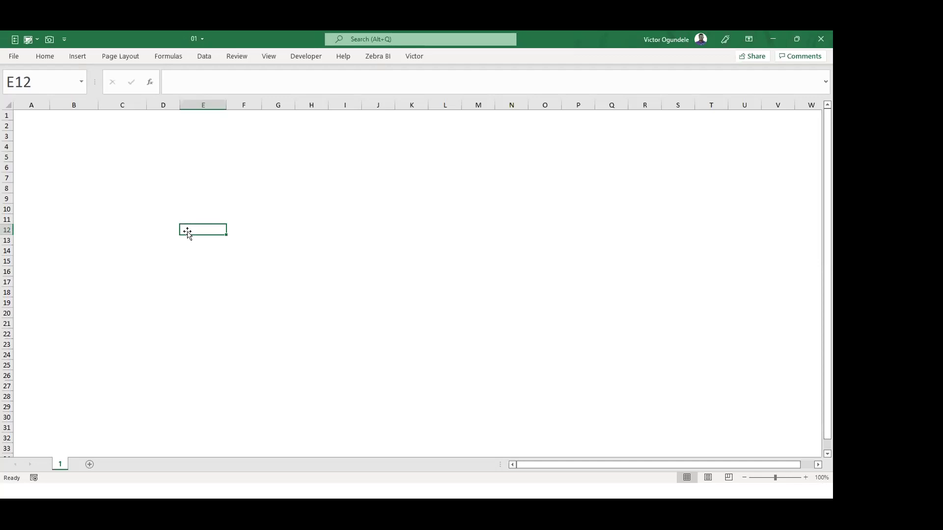
left_click(115, 142)
left_click(106, 246)
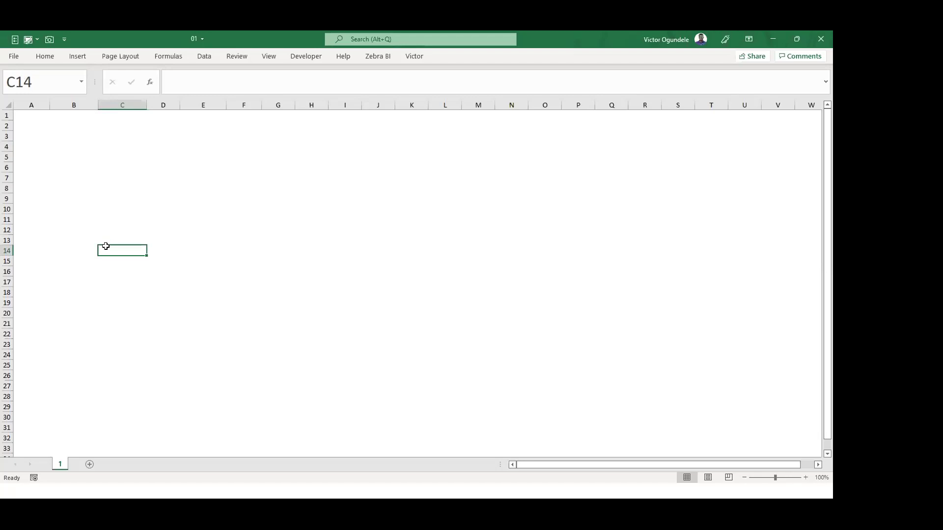
left_click(83, 188)
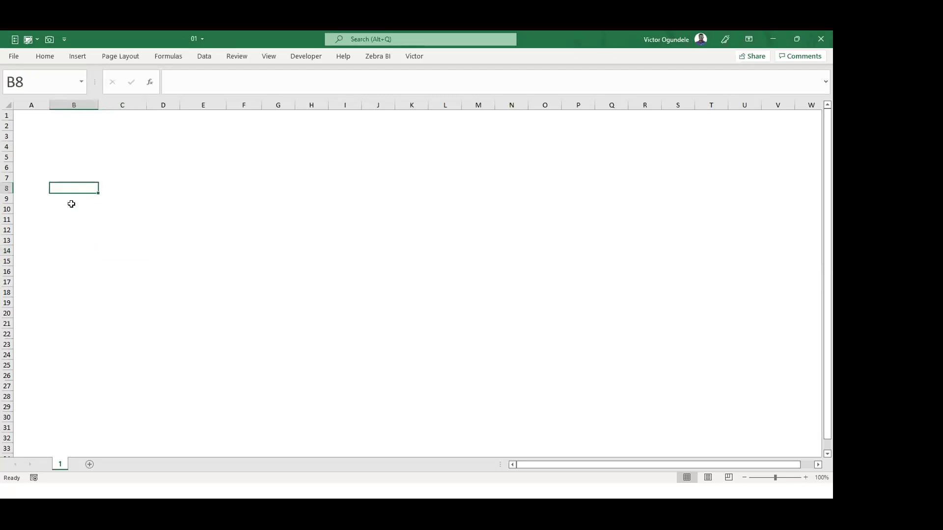
left_click(130, 179)
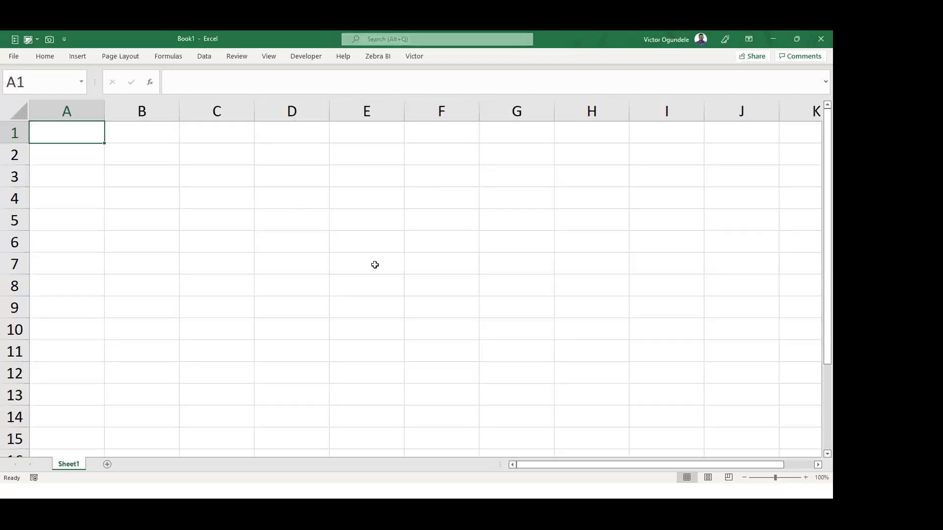
Move through cells B3, C5, B7, B4 and C4 on the blank sheet, then bring up the View ribbon's display options.
left_click(139, 167)
left_click(234, 214)
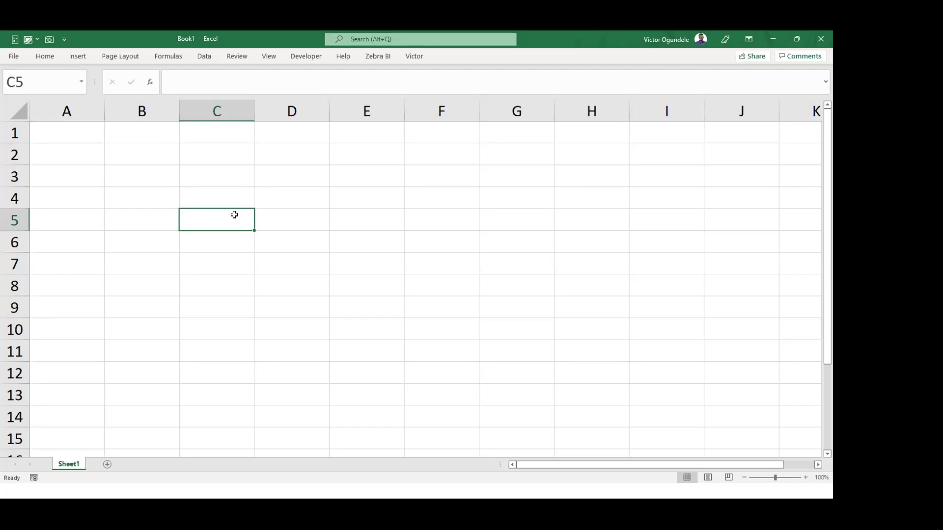
left_click(155, 179)
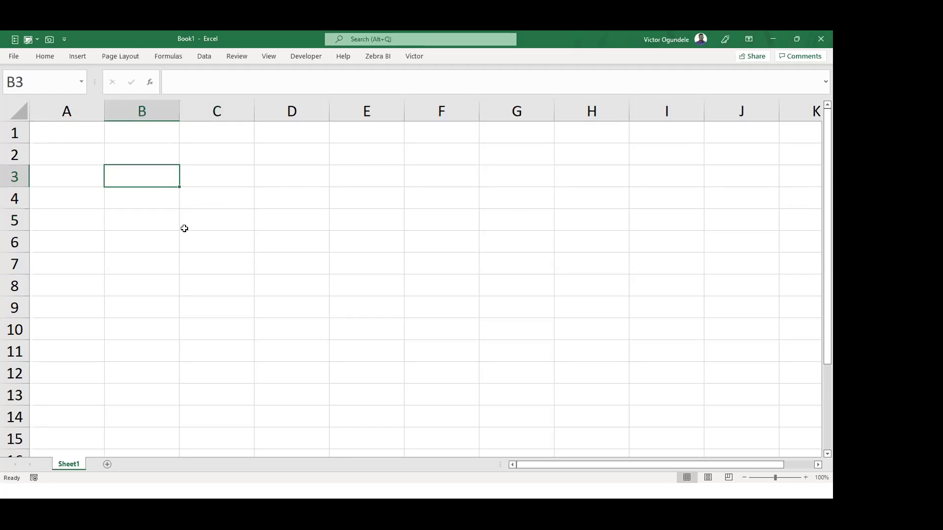
scroll(184, 229, "down", 1, "ctrl")
scroll(184, 228, "down", 1, "ctrl")
scroll(184, 228, "down", 1, "ctrl")
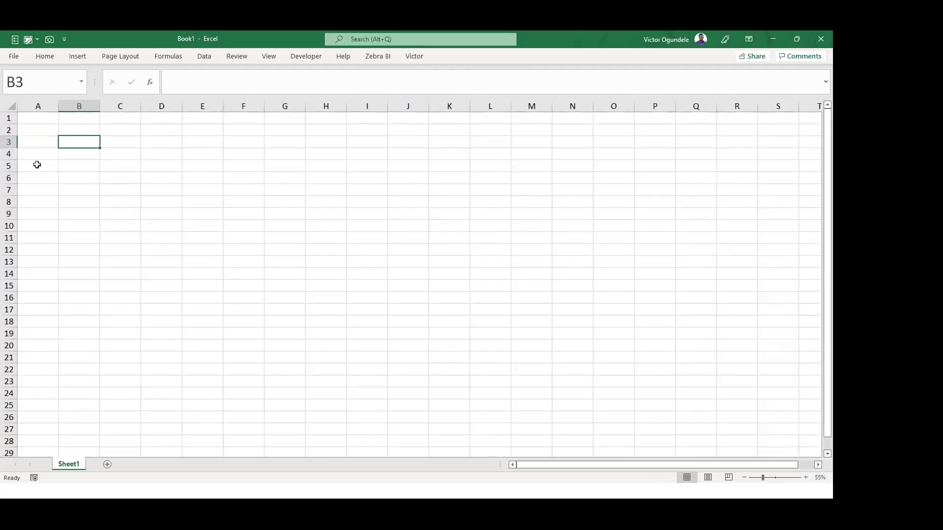
left_click(94, 188)
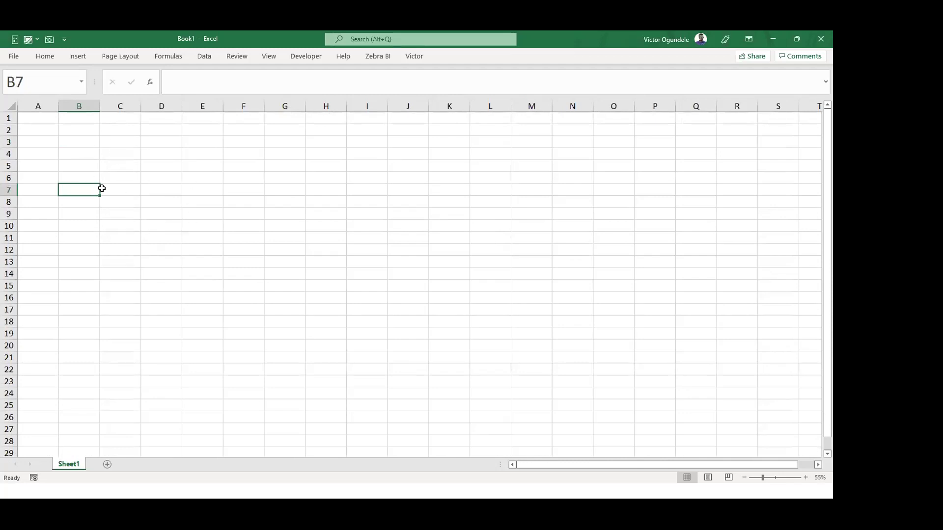
scroll(102, 188, "up", 5, "ctrl")
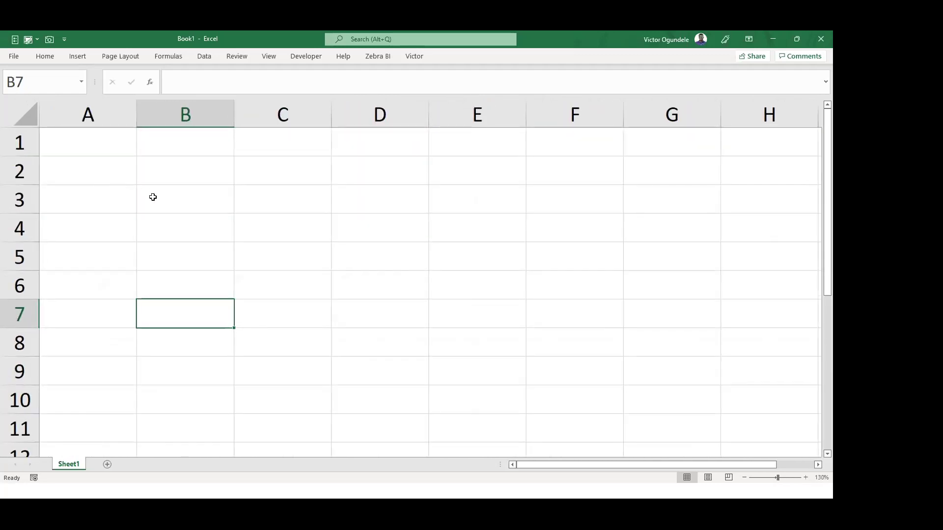
left_click(161, 227)
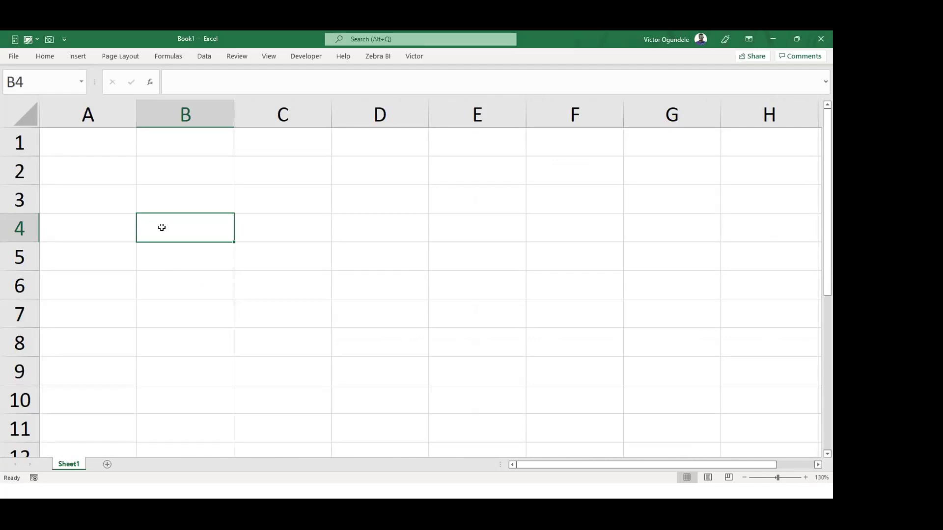
left_click(277, 236)
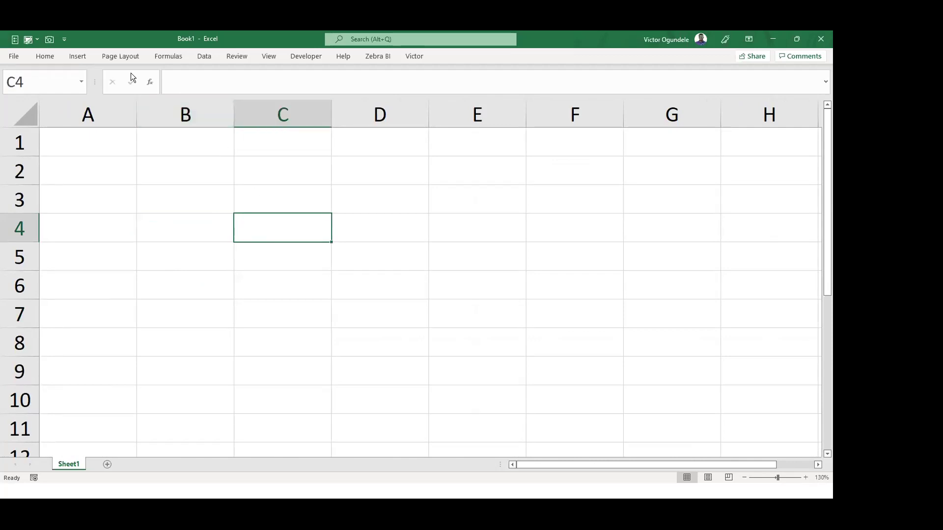
left_click(268, 56)
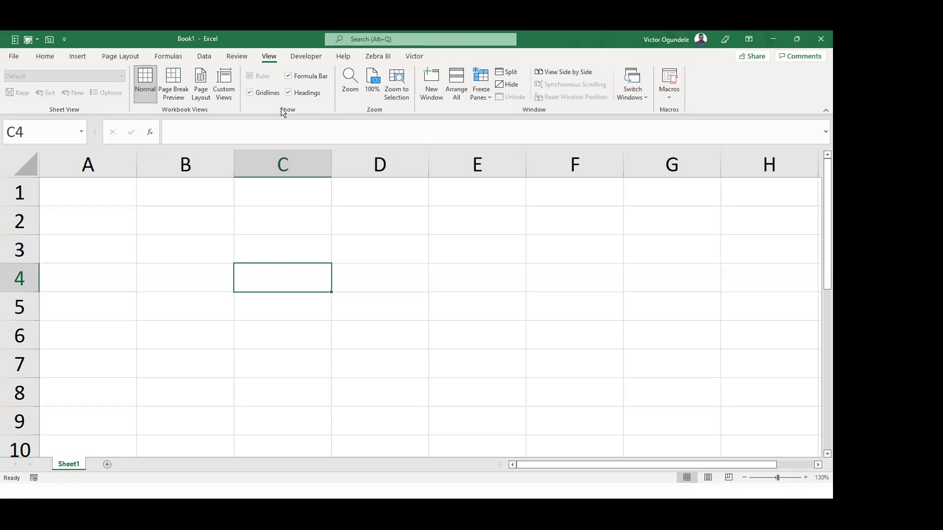
Mark up the View tab's Show options with on-screen annotations, then clear them.
left_click_drag(311, 106, 321, 107)
left_click_drag(278, 83, 278, 99)
left_click_drag(288, 88, 282, 102)
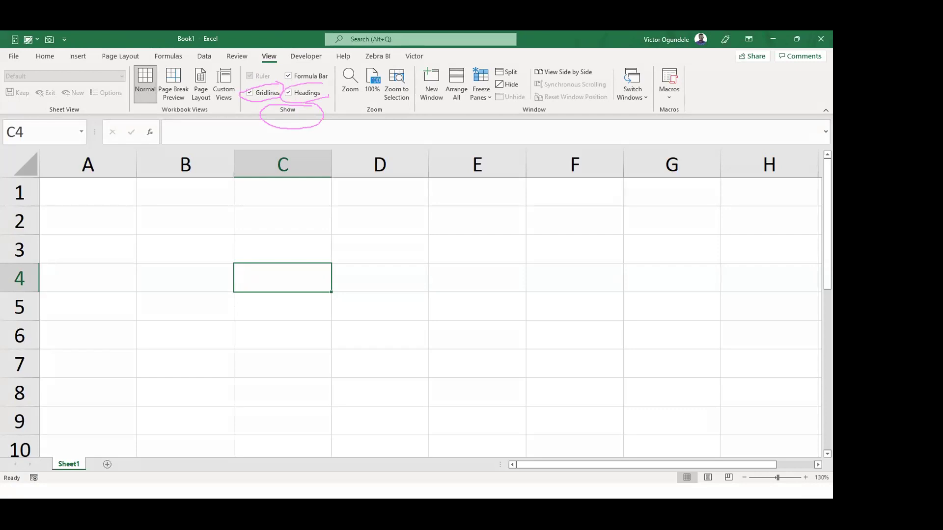
left_click_drag(331, 68, 320, 88)
key("Escape")
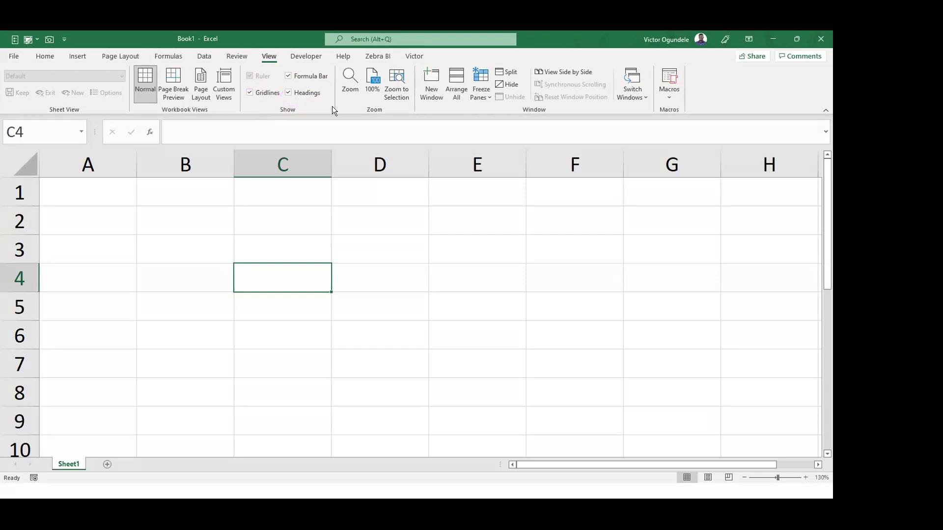
Hide the gridlines to preview a plain white sheet, then turn them back on.
left_click(247, 92)
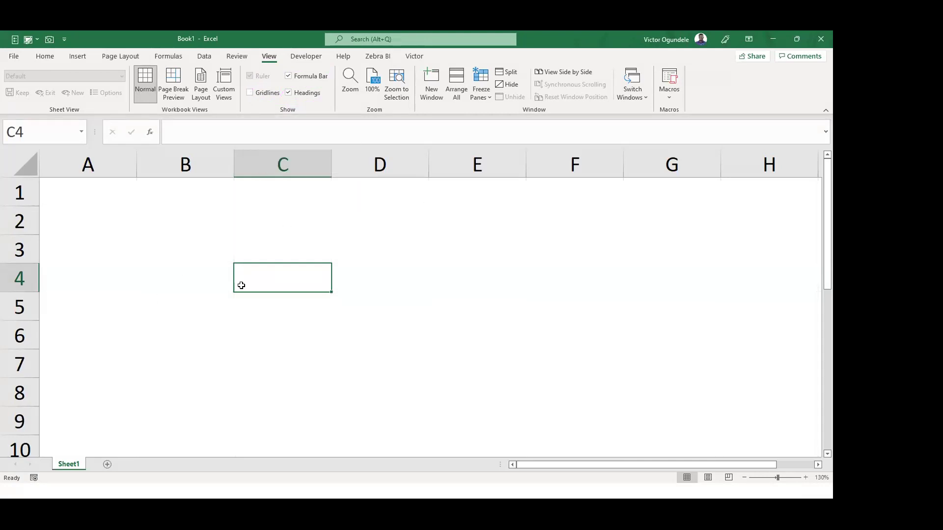
scroll(241, 285, "down", 3, "ctrl")
scroll(241, 285, "down", 1, "ctrl")
scroll(241, 285, "up", 2, "ctrl")
scroll(241, 286, "up", 1, "ctrl")
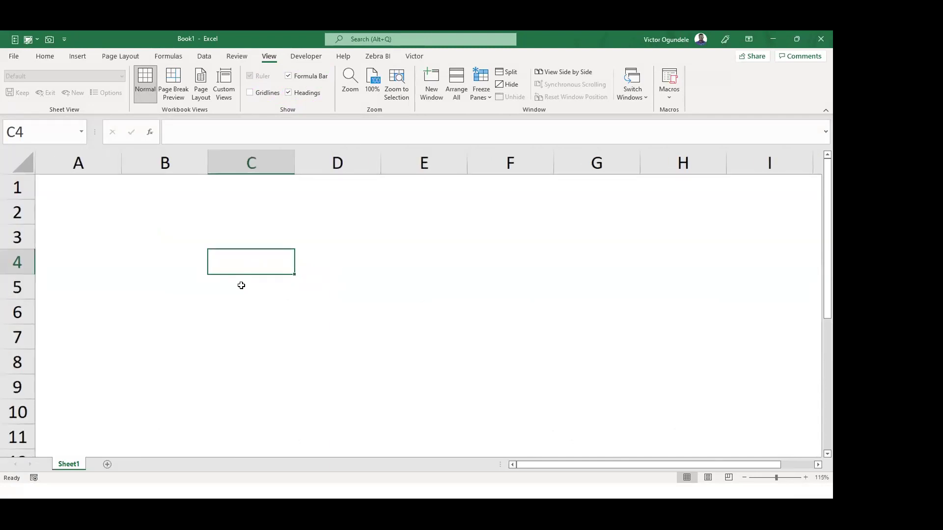
left_click(247, 92)
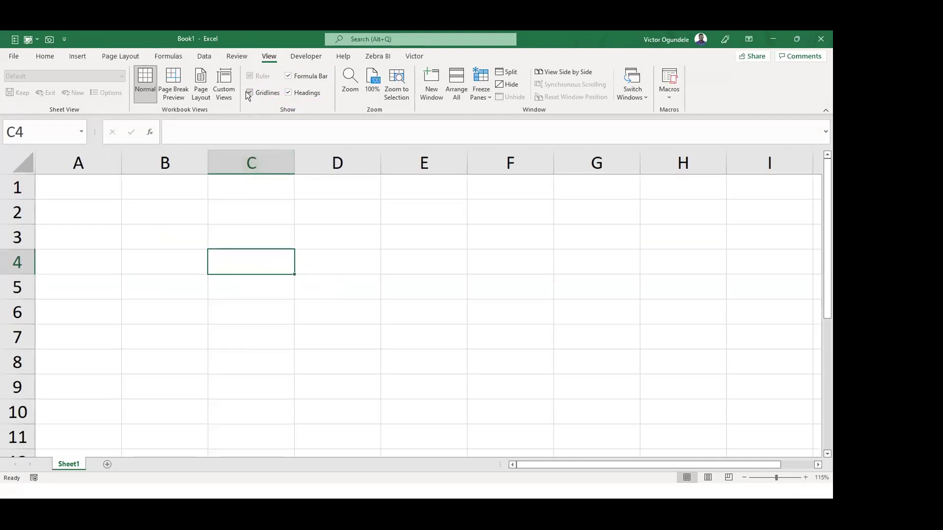
Switch the headings and the formula bar off and back on to show what each hides.
left_click(287, 94)
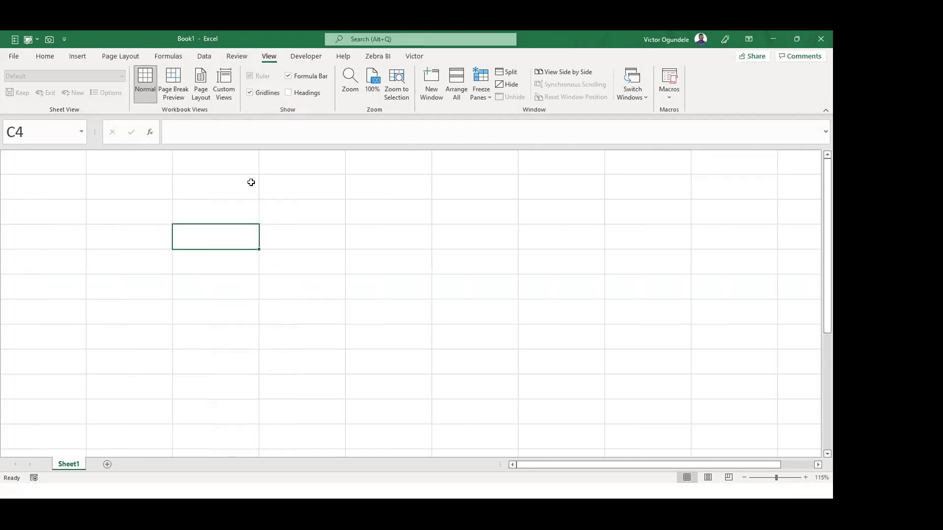
left_click(286, 92)
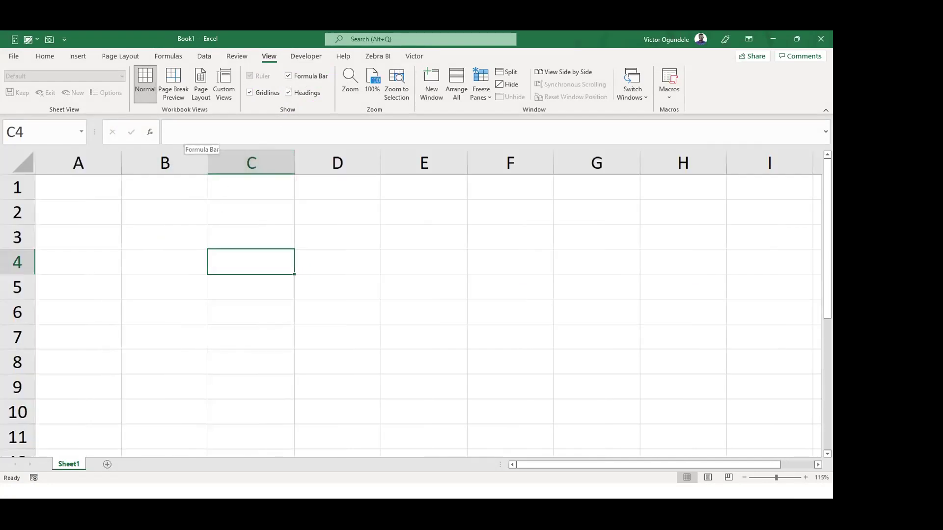
left_click_drag(342, 121, 344, 118)
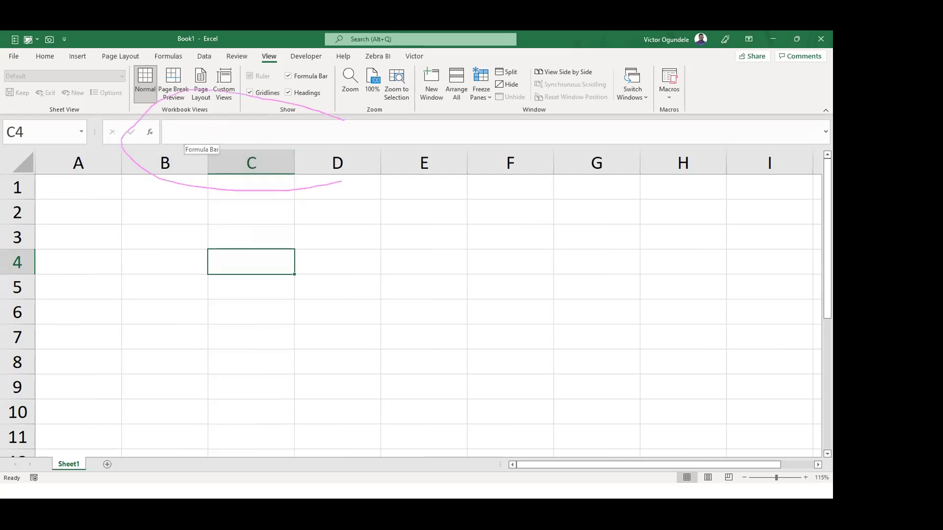
key("Escape")
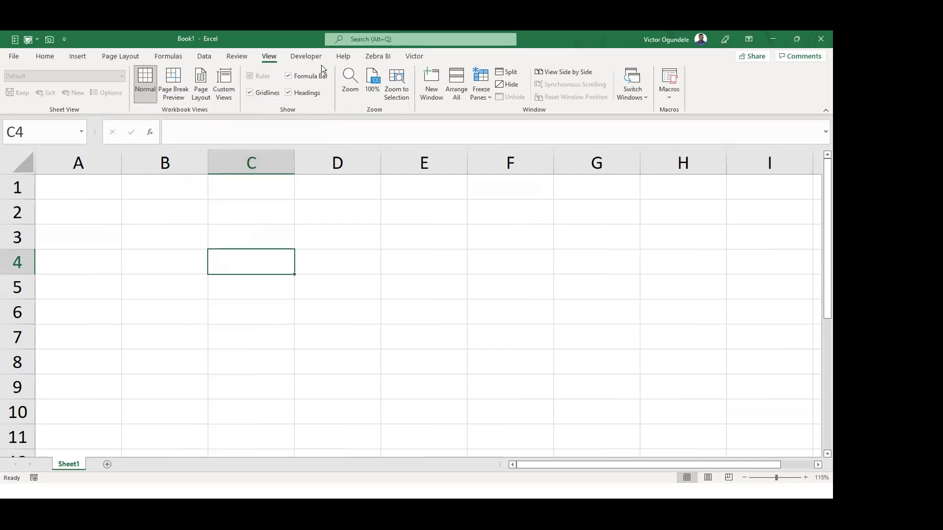
left_click(289, 74)
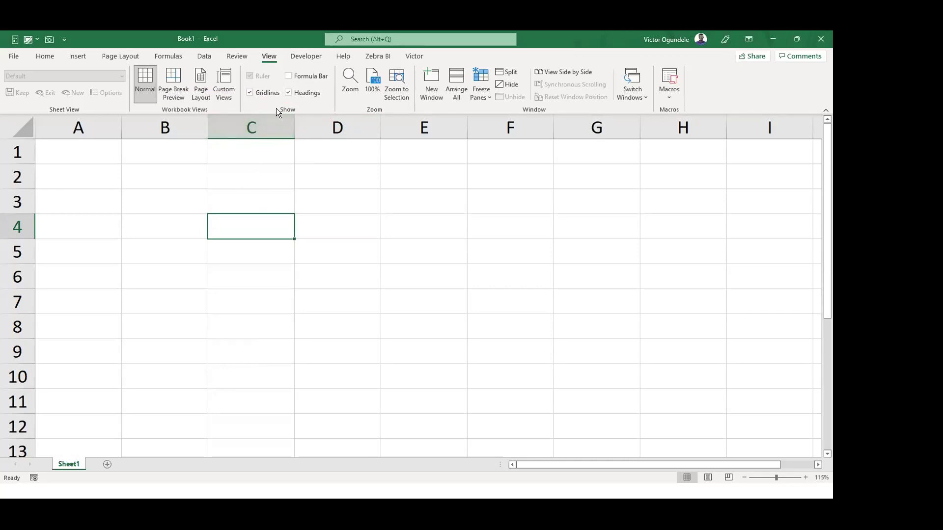
left_click(289, 77)
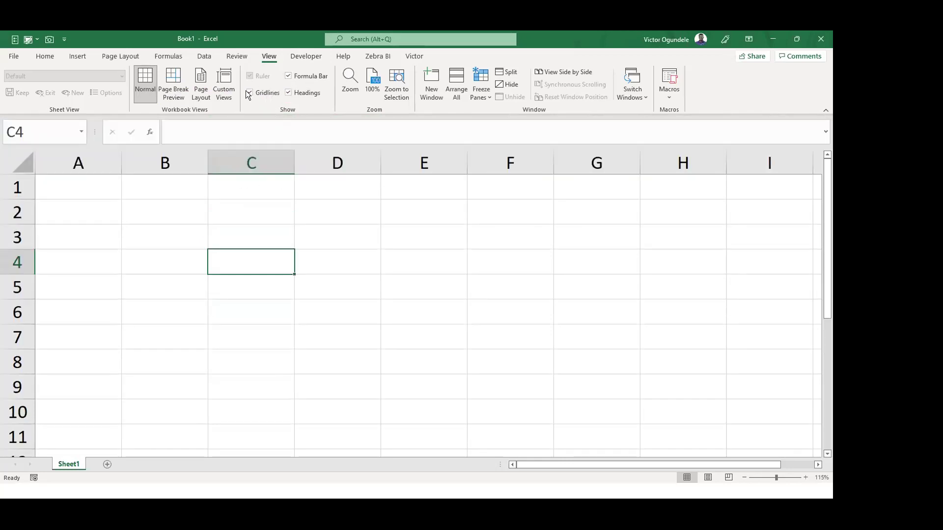
left_click(288, 92)
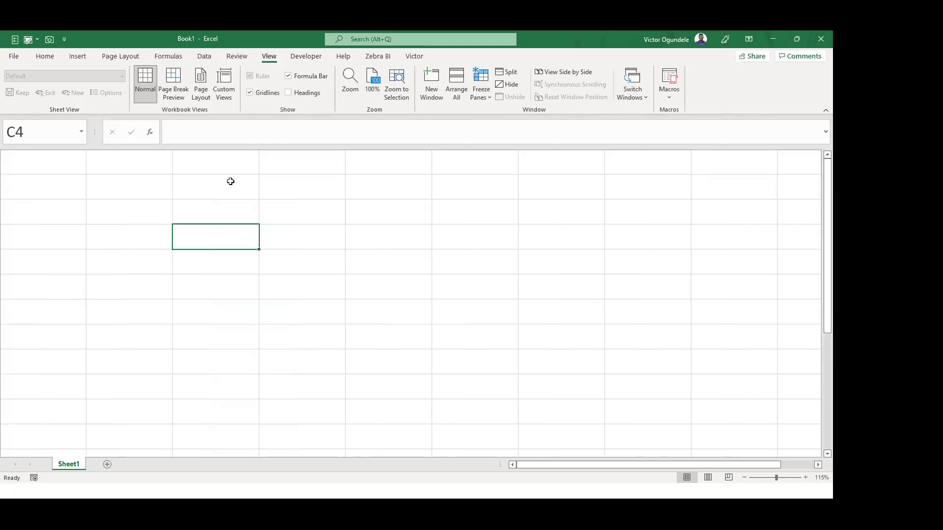
left_click(289, 93)
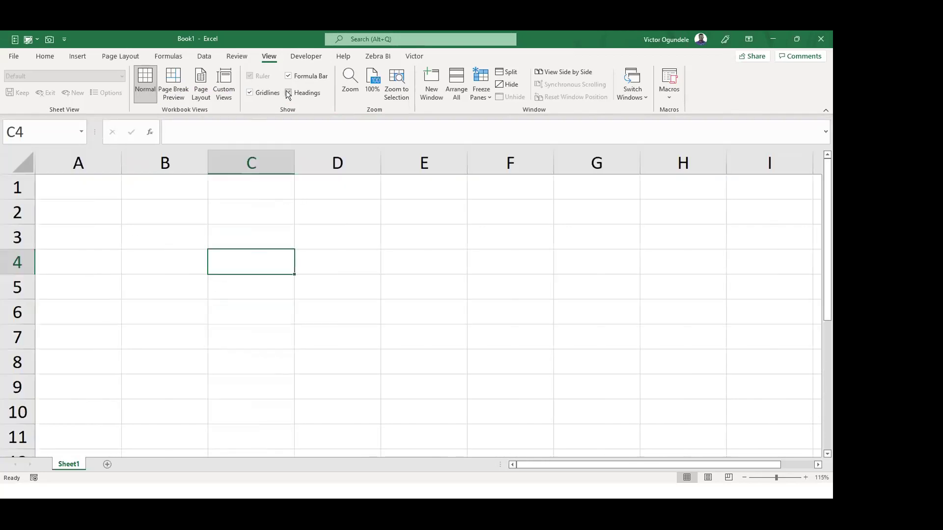
Hide the gridlines for good, keeping the headings and formula bar, and select cell C3.
left_click(250, 93)
left_click(225, 242)
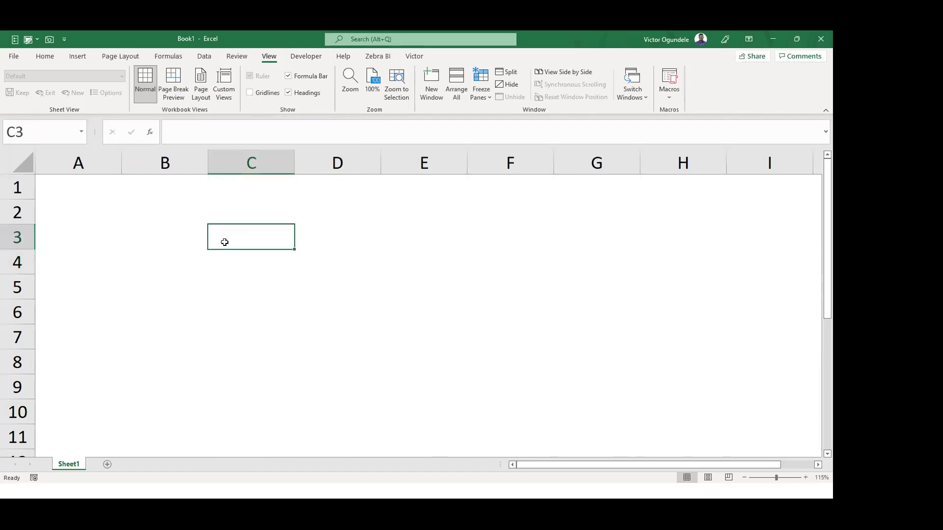
scroll(224, 242, "down", 2)
scroll(226, 242, "down", 1)
scroll(225, 242, "down", 1)
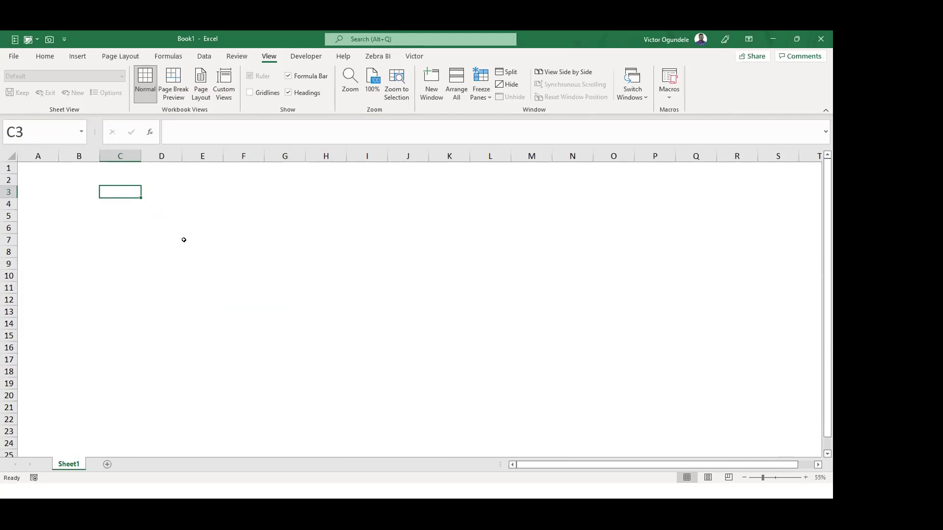
scroll(183, 239, "down", 1)
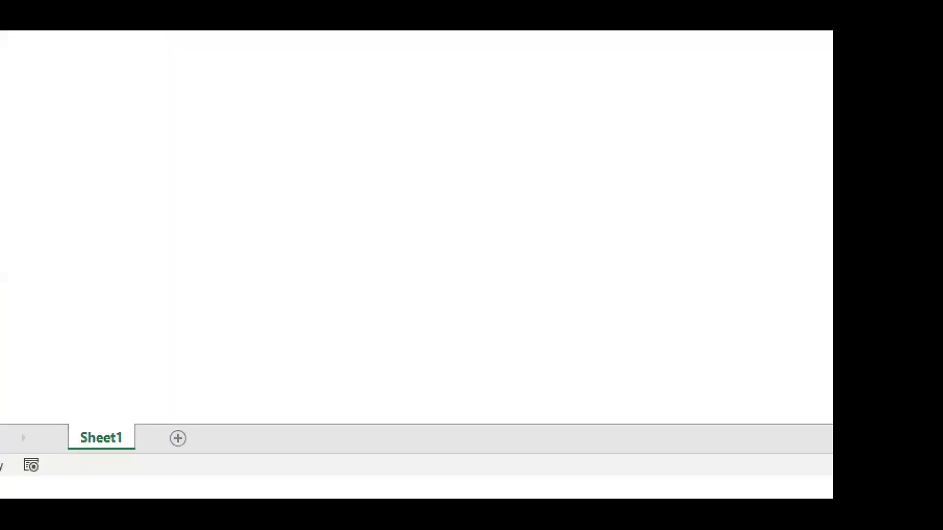
Rename the Sheet1 tab to 'Cover', then select cells B4 and B3 on it.
double_click(69, 465)
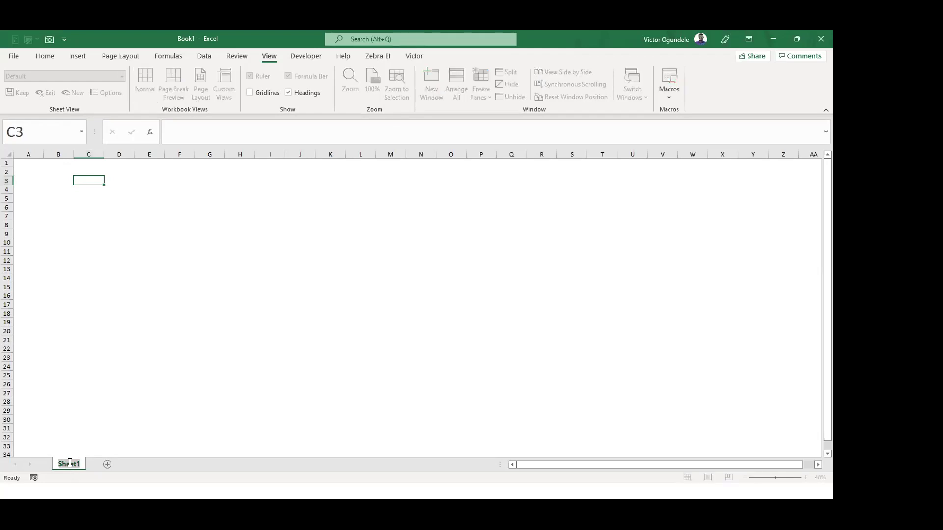
type("Cover")
key("Return")
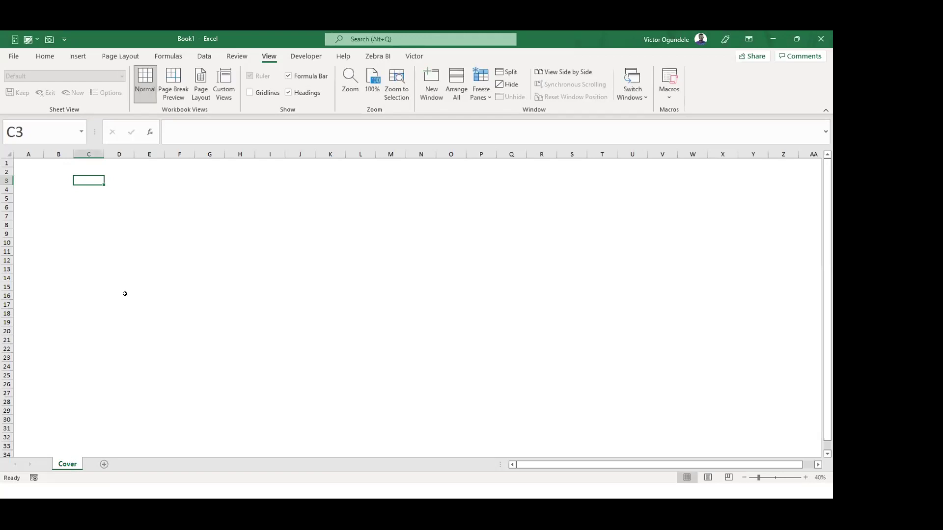
left_click(49, 188)
scroll(49, 189, "up", 6, "ctrl")
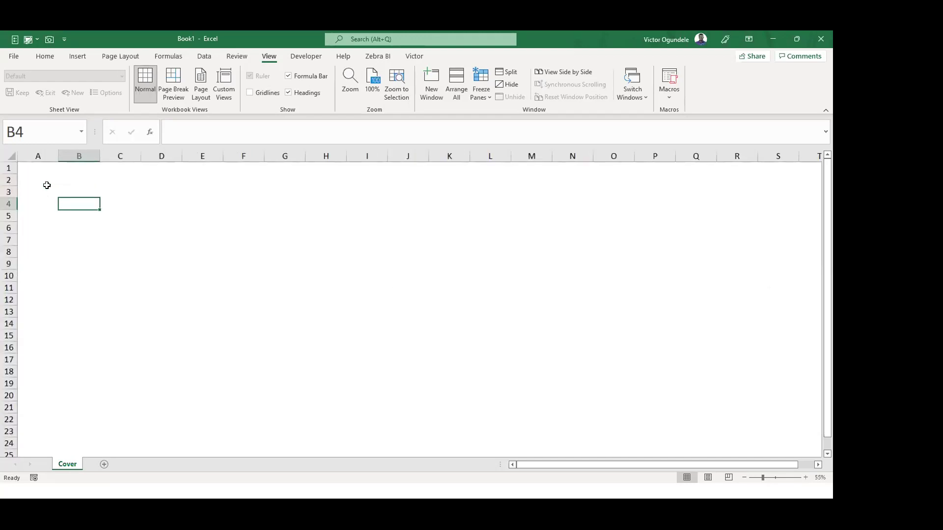
left_click(106, 217)
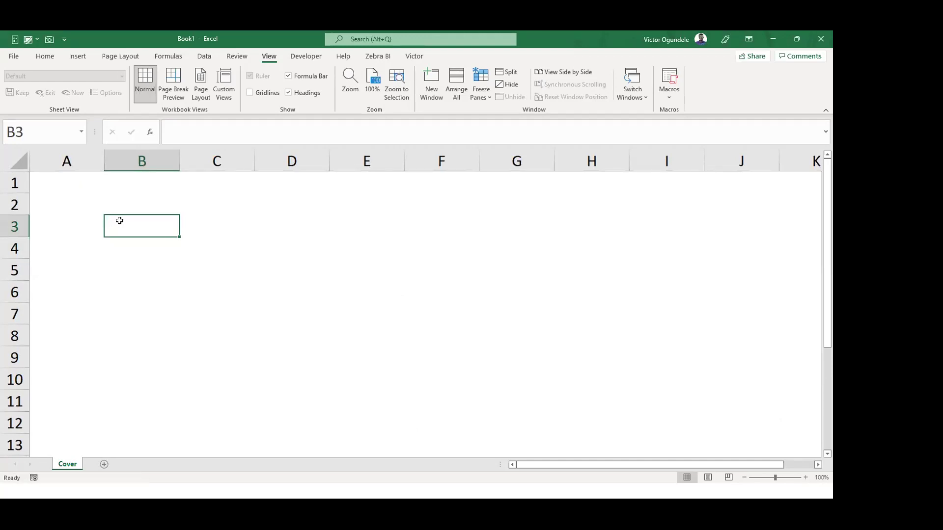
scroll(119, 221, "down", 2)
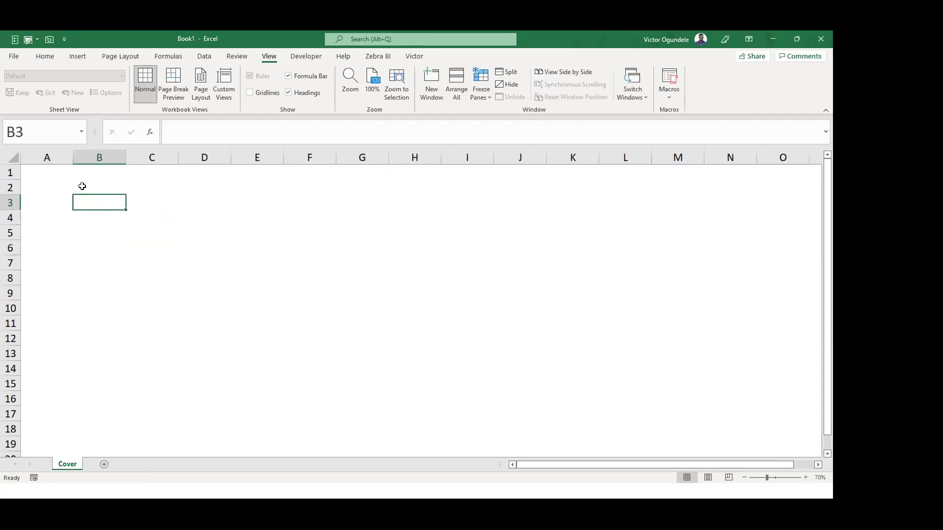
Draw a Rectangle: Rounded Corners shape from cell B3 and shift it left toward column A.
left_click(79, 55)
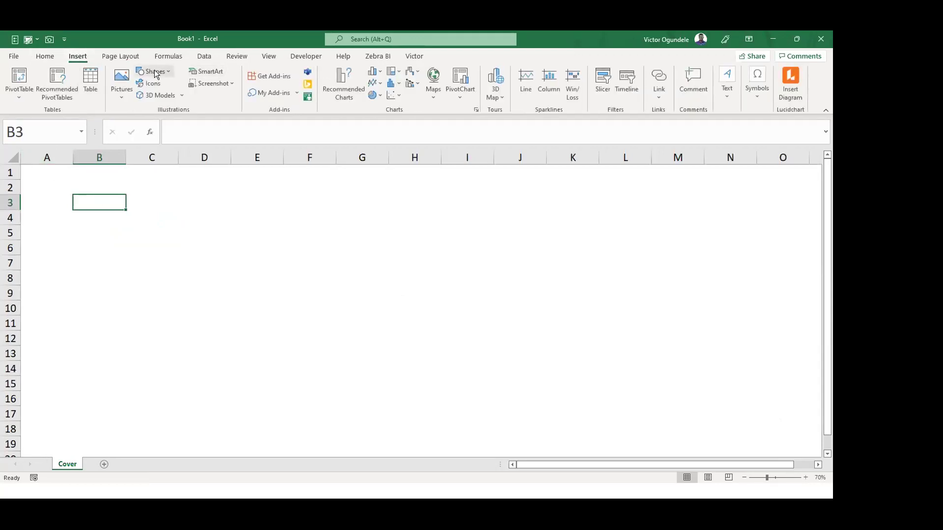
left_click(168, 72)
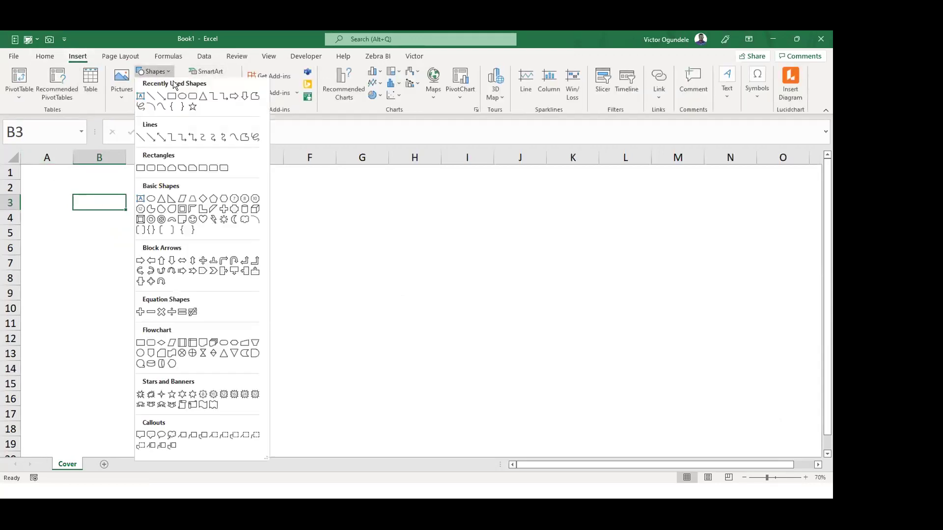
left_click(192, 100)
left_click_drag(72, 188, 304, 420)
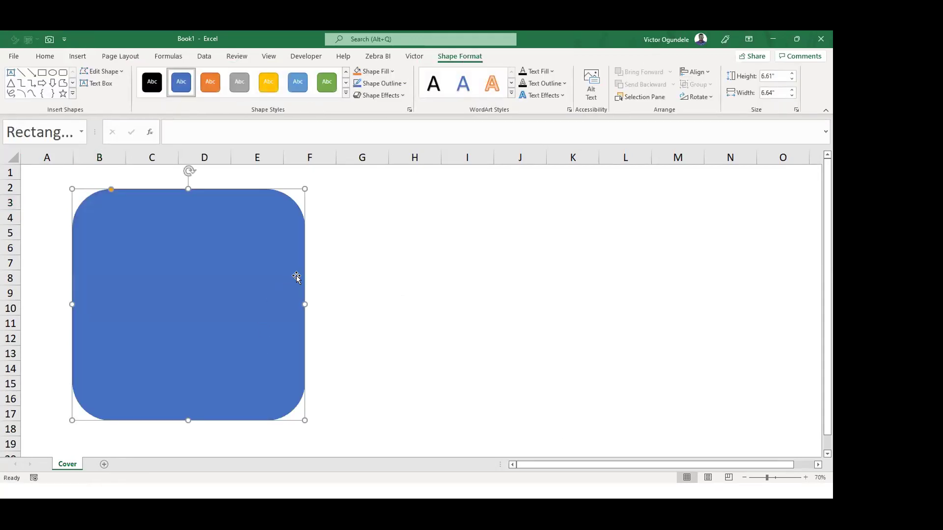
left_click_drag(297, 278, 266, 270)
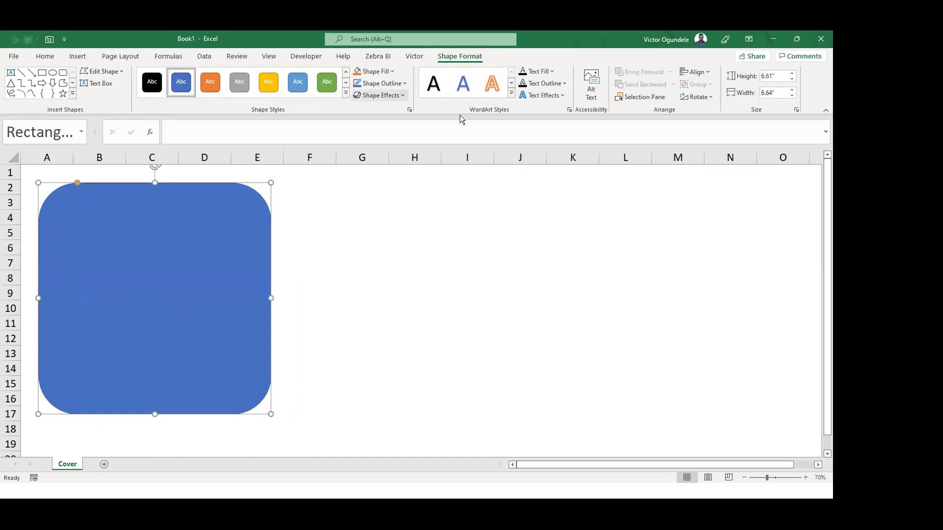
left_click(325, 291)
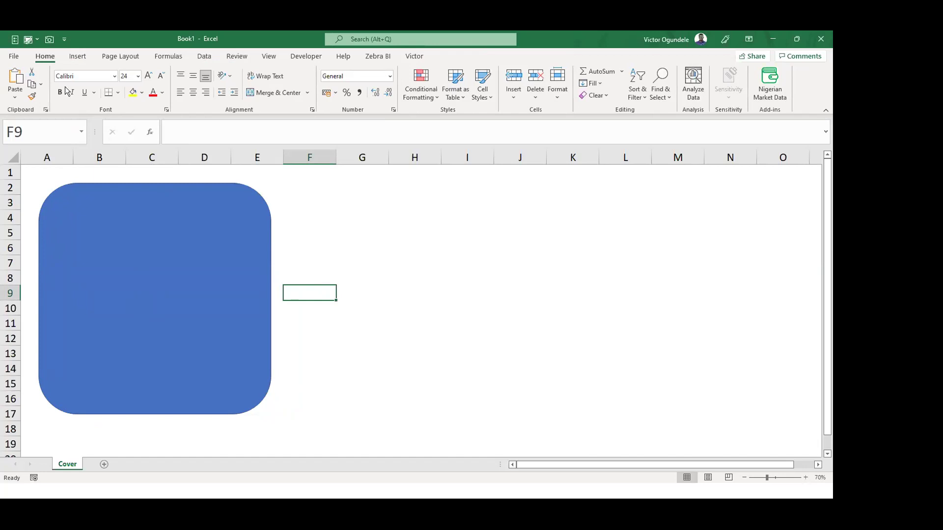
Browse the Insert and Home ribbons while selecting cells F6, F3, H6 and H4.
left_click(76, 56)
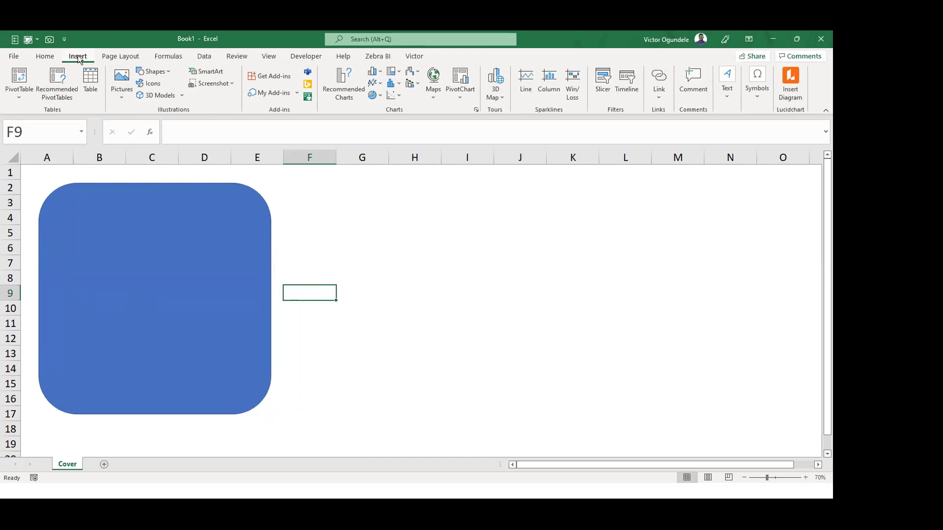
left_click(320, 242)
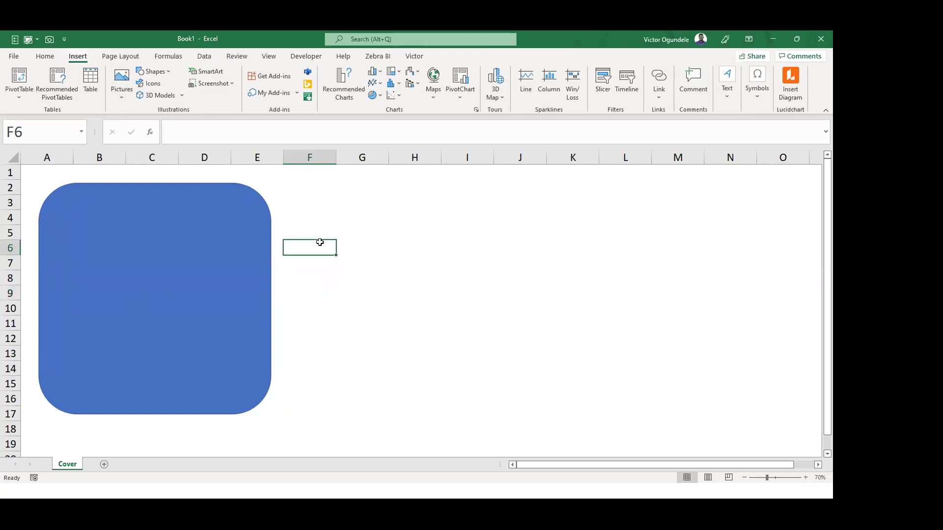
left_click(47, 57)
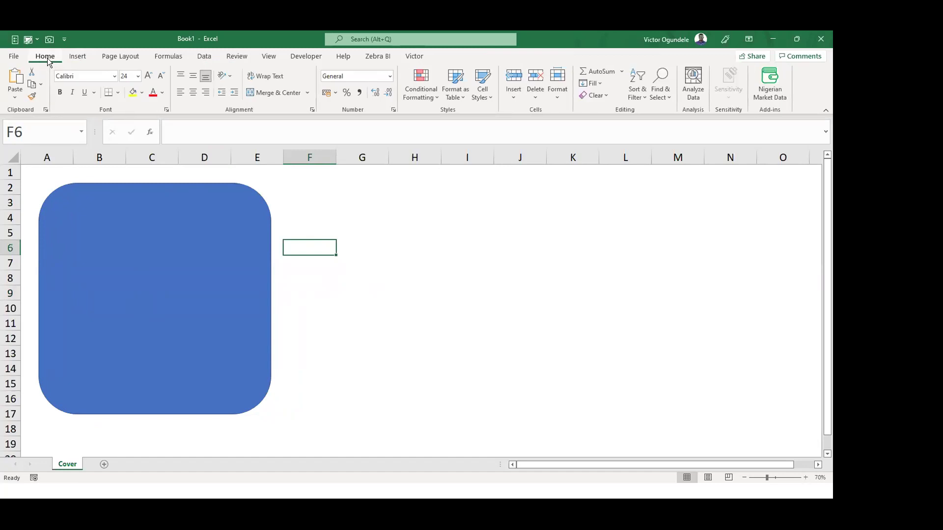
left_click(312, 205)
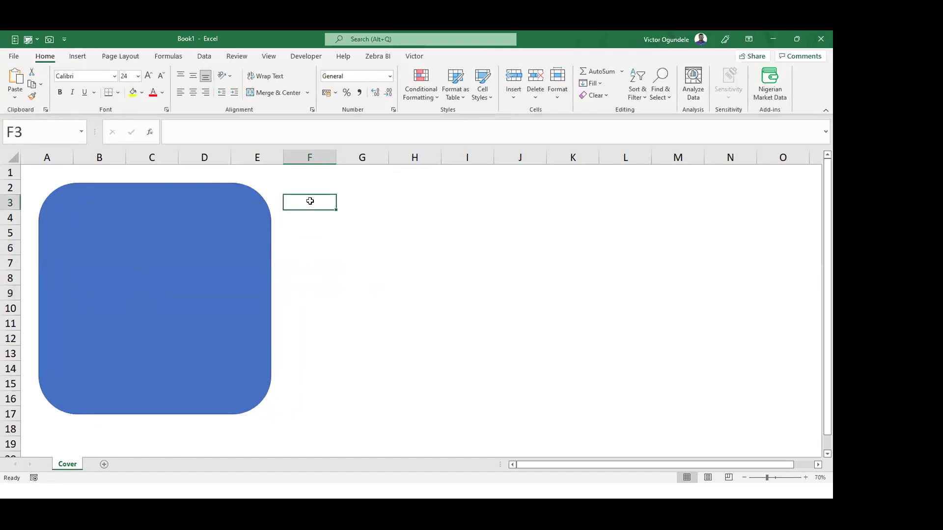
left_click(412, 247)
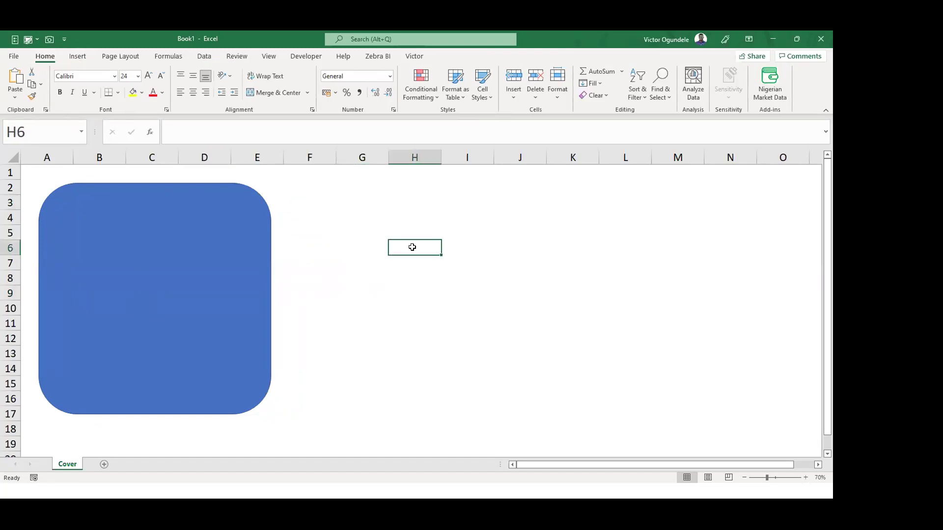
left_click(413, 216)
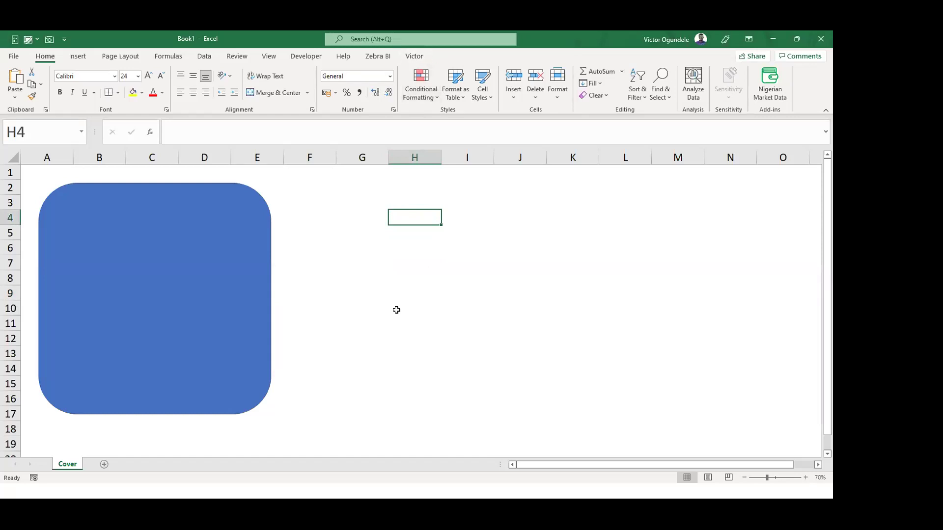
Select the blue rounded rectangle and check its Shape Format size of 6.61" by 6.64".
left_click(266, 286)
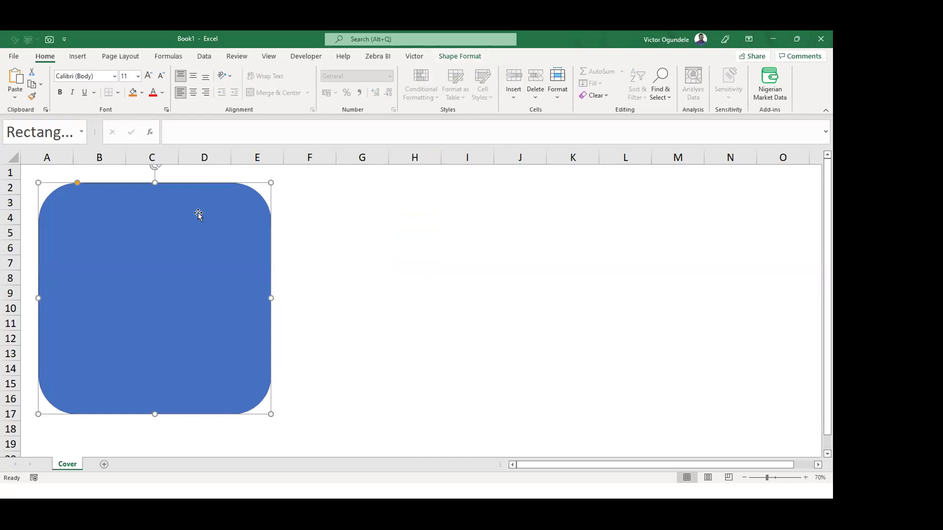
left_click(464, 56)
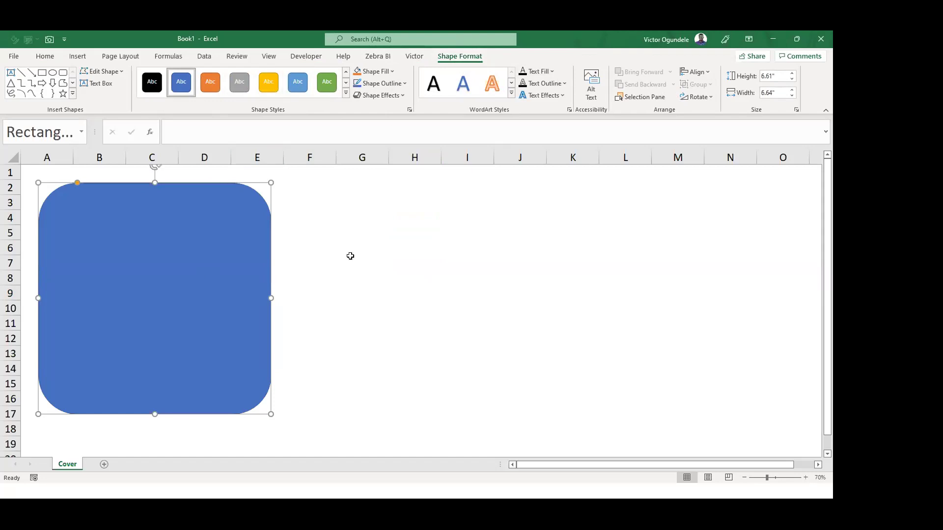
left_click(309, 221)
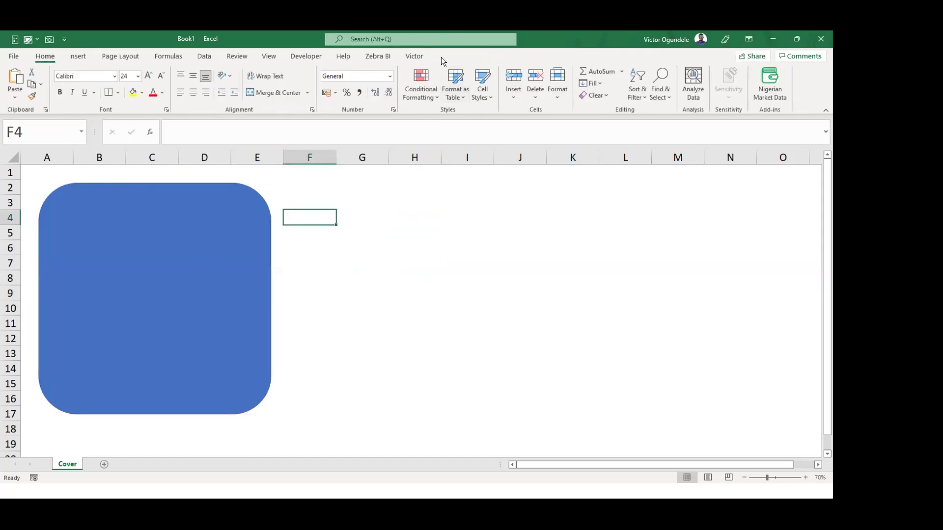
left_click(255, 197)
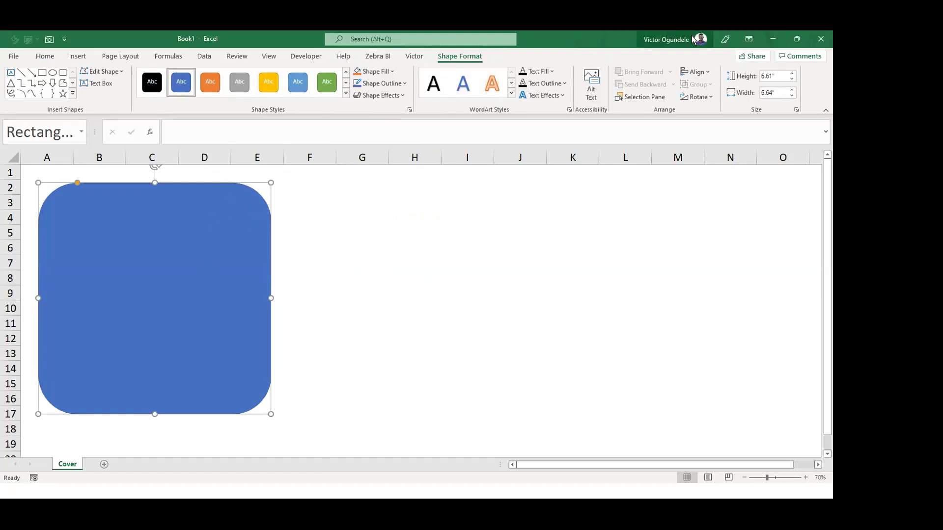
Remove the rounded rectangle's blue fill and give it a thin grey outline.
left_click(392, 71)
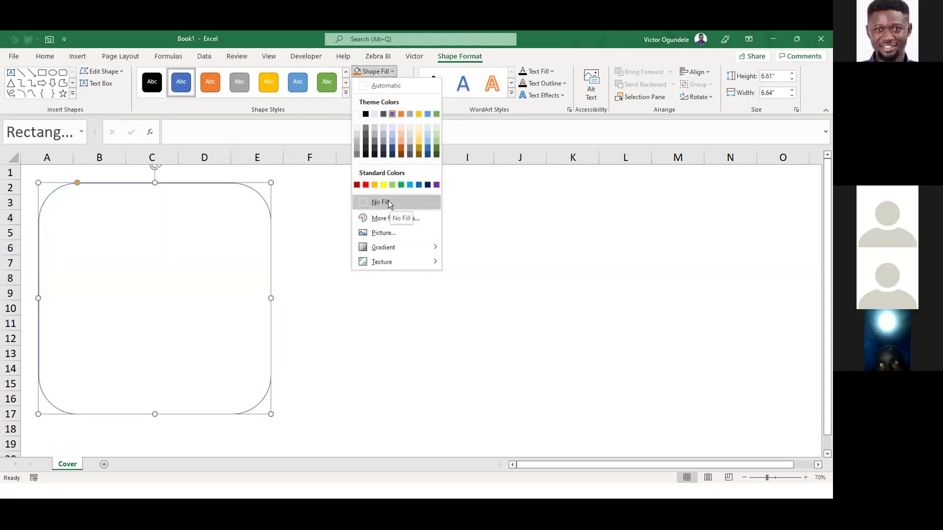
left_click(387, 201)
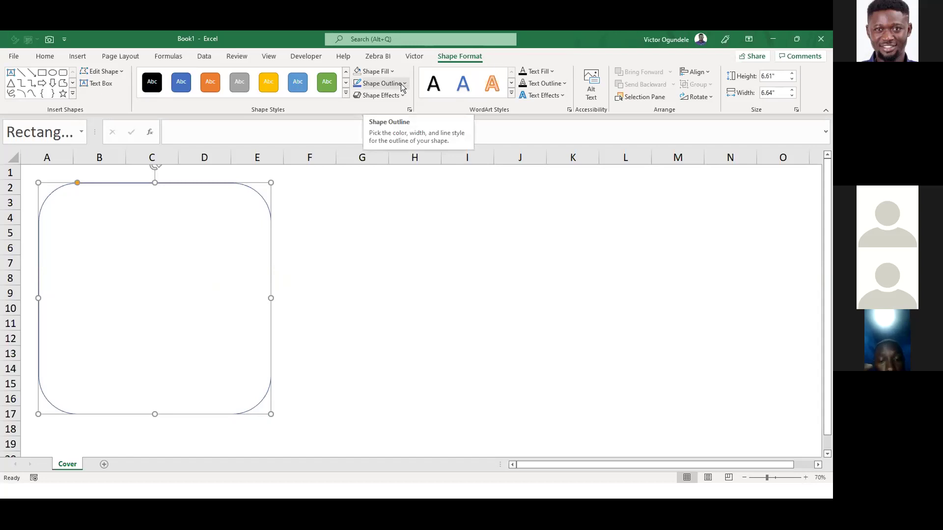
left_click(401, 83)
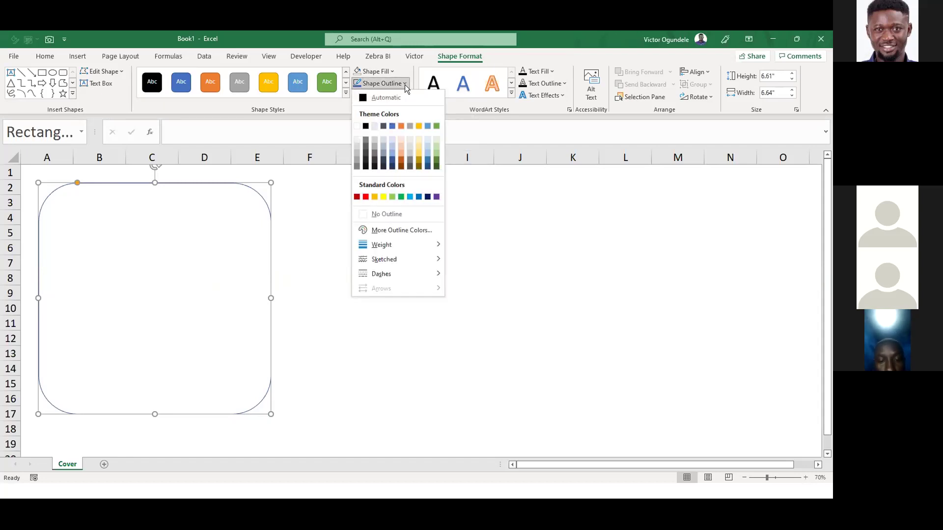
left_click(366, 147)
left_click(371, 266)
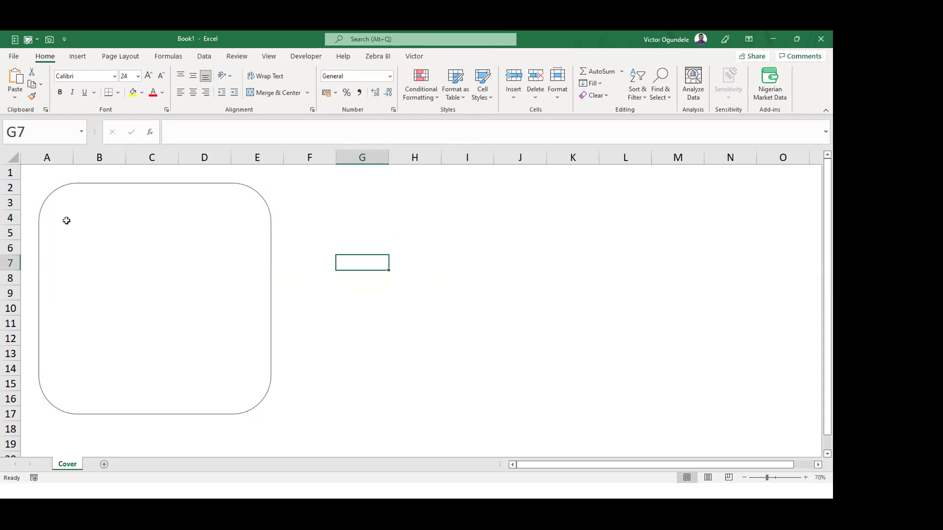
Narrow column A and stretch the rounded frame rightward to column F.
left_click(80, 207)
left_click_drag(72, 158, 46, 158)
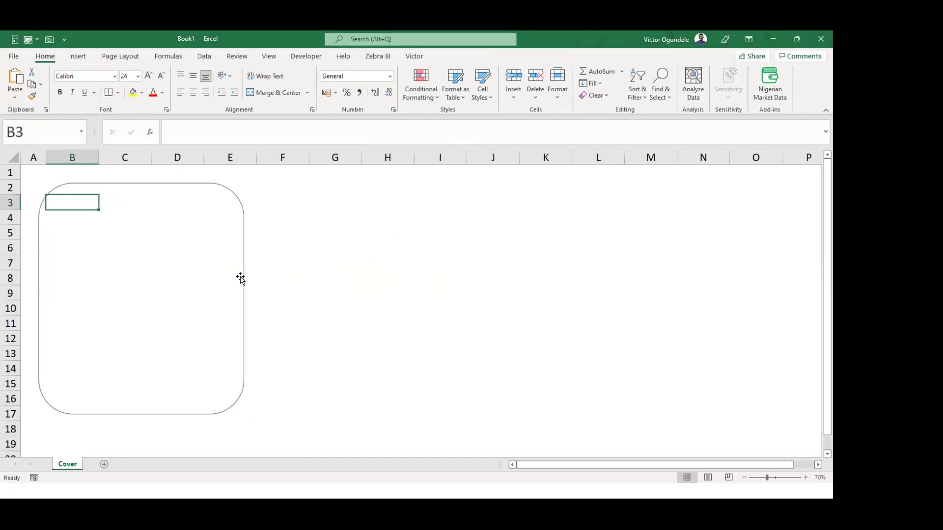
left_click(243, 284)
left_click_drag(245, 296, 320, 296)
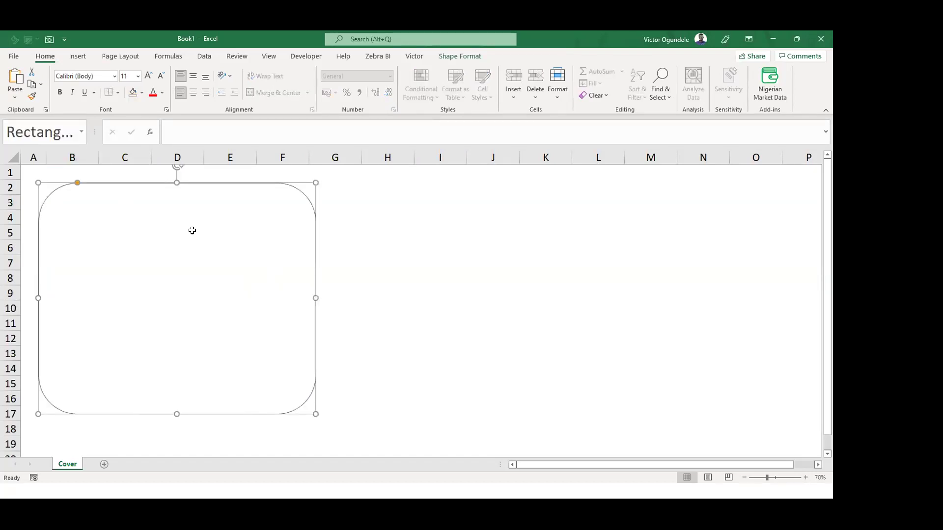
Start typing 'Bootcamp' in B4, then cancel the entry.
left_click(76, 207)
key("Down")
key("Up")
key("Down")
type("Boot")
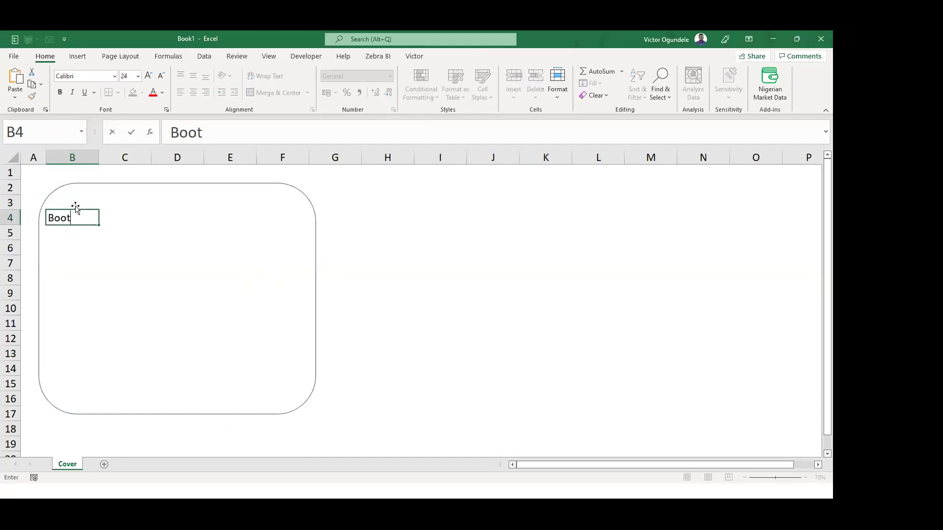
type("camp")
key("Escape")
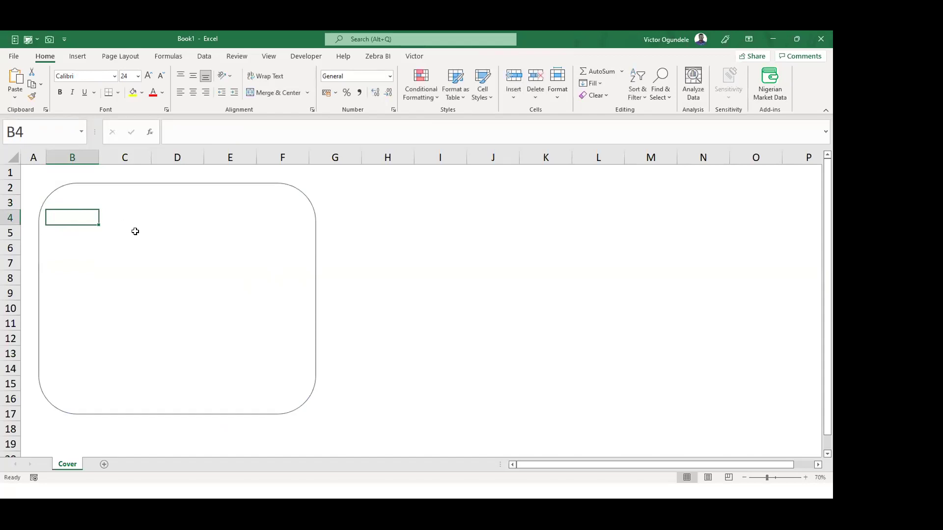
scroll(136, 233, "up", 1)
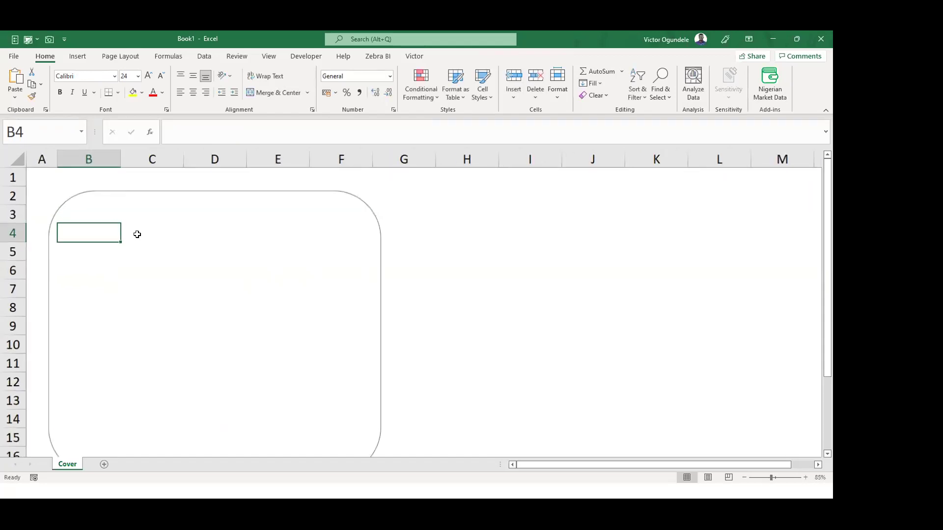
With the ribbon collapsed, enter Company Name, Business Industry and Business Location in B4, B5 and B6.
double_click(43, 57)
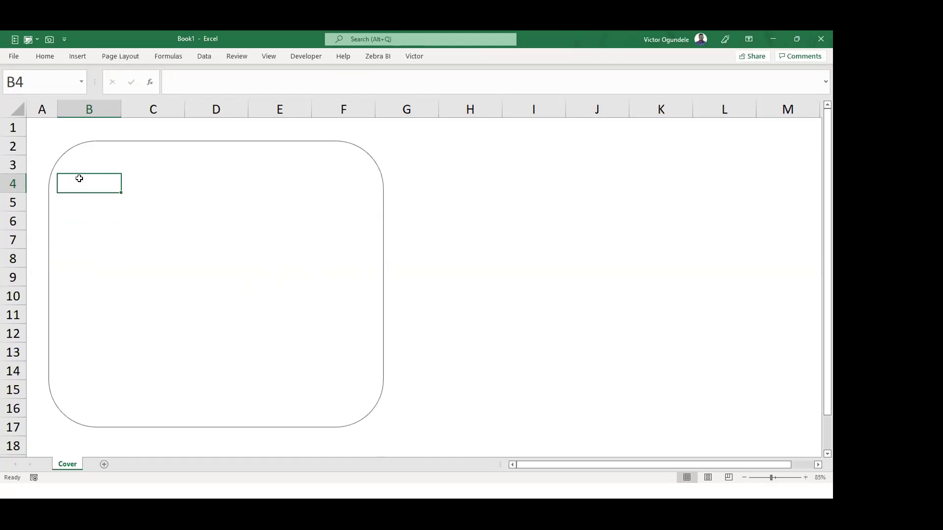
type("Company ")
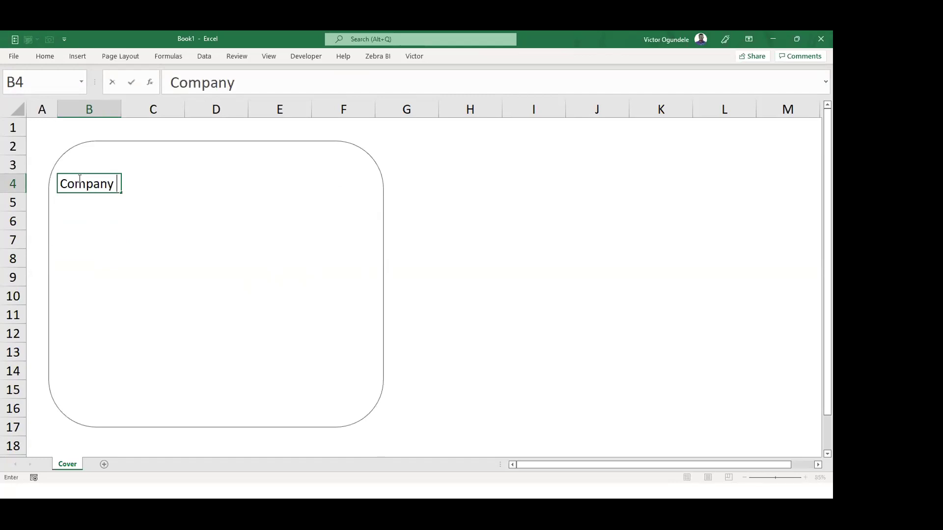
type("Name")
key("Return")
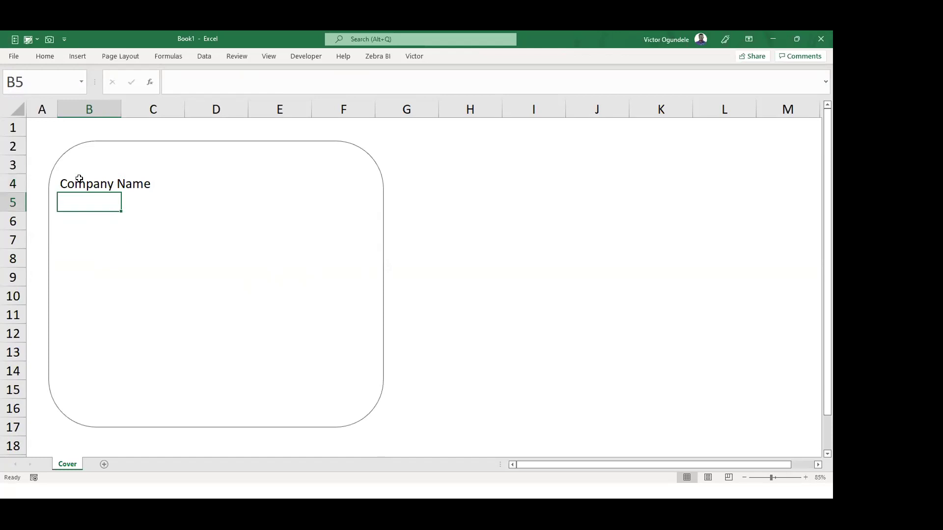
type("B")
type("usiness")
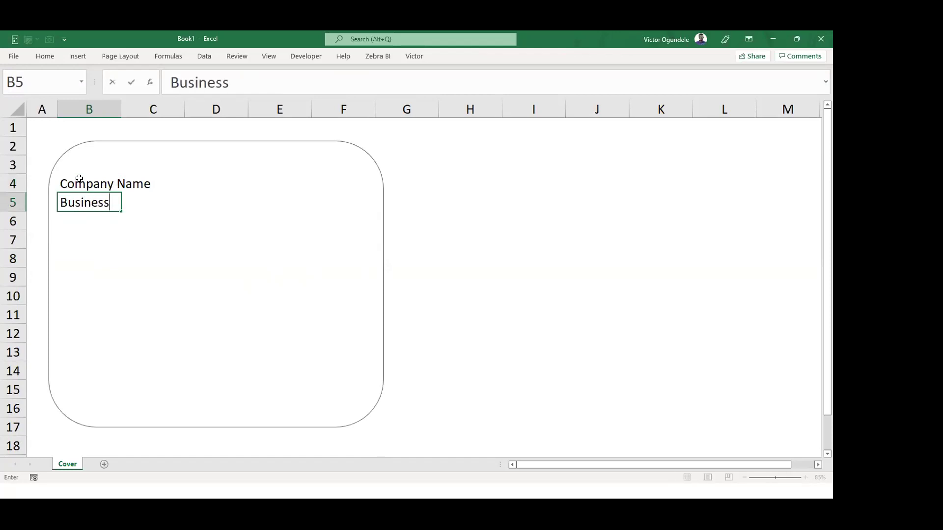
type(" Operations")
key("BackSpace")
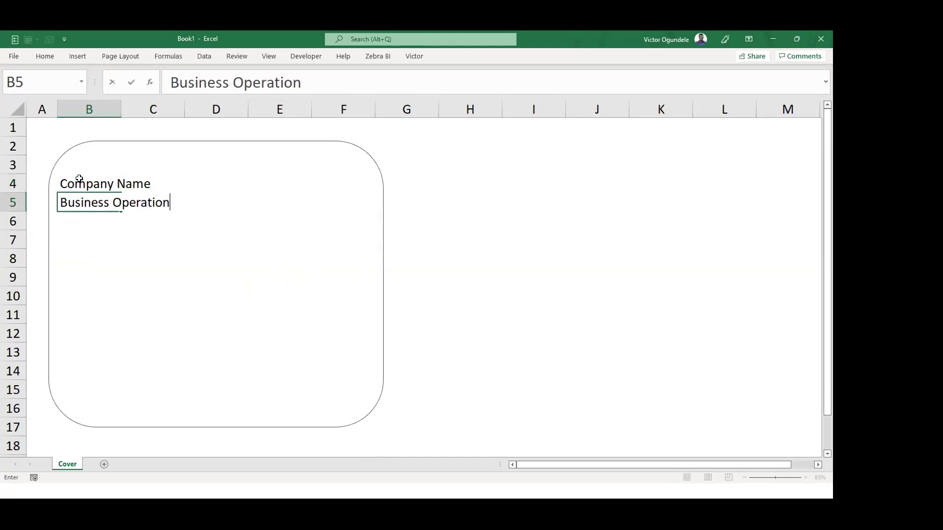
key("BackSpace")
key("BackSpace")
key("BackSpace")
key("BackSpace")
key("BackSpace")
key("BackSpace")
key("BackSpace")
type("U")
key("BackSpace")
type("Industry")
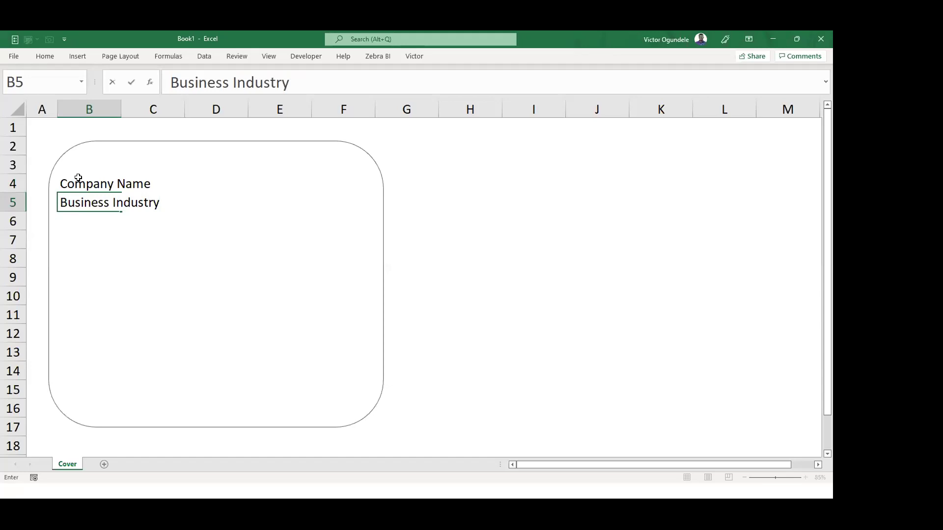
key("Return")
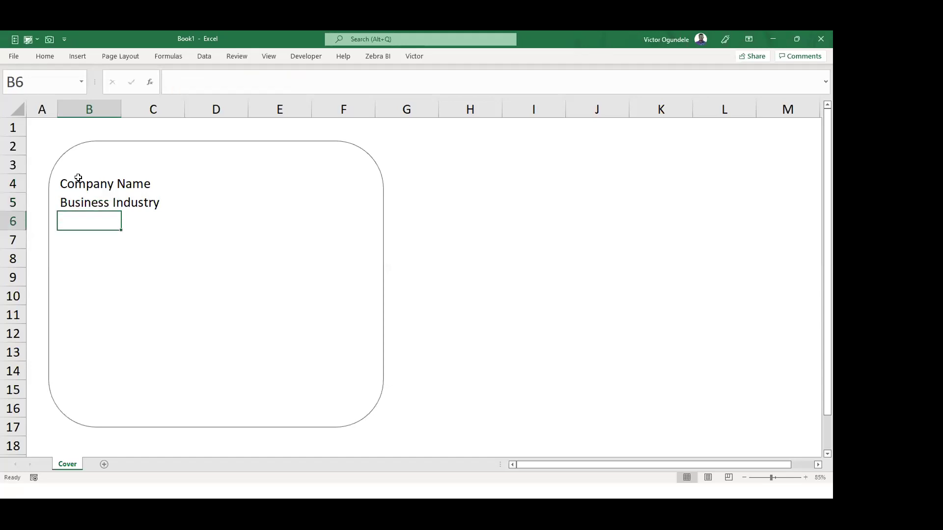
type("Business Location")
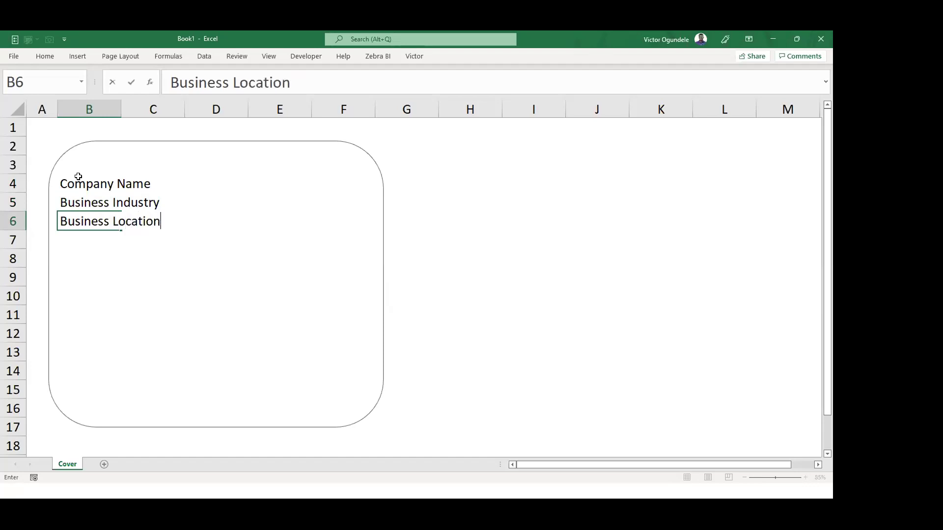
left_click(78, 178)
Pin the ribbon and make Company Name size 36 in blue.
double_click(45, 57)
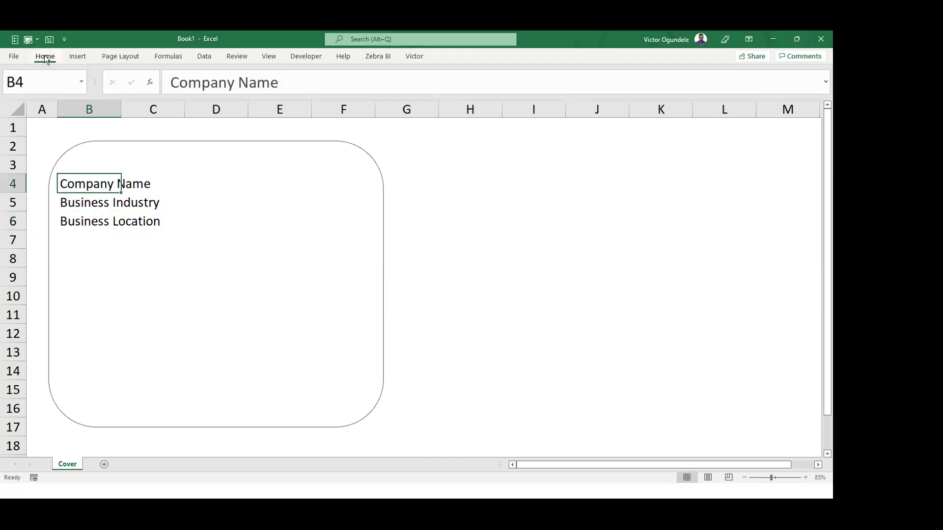
left_click(148, 76)
left_click(148, 77)
left_click(148, 76)
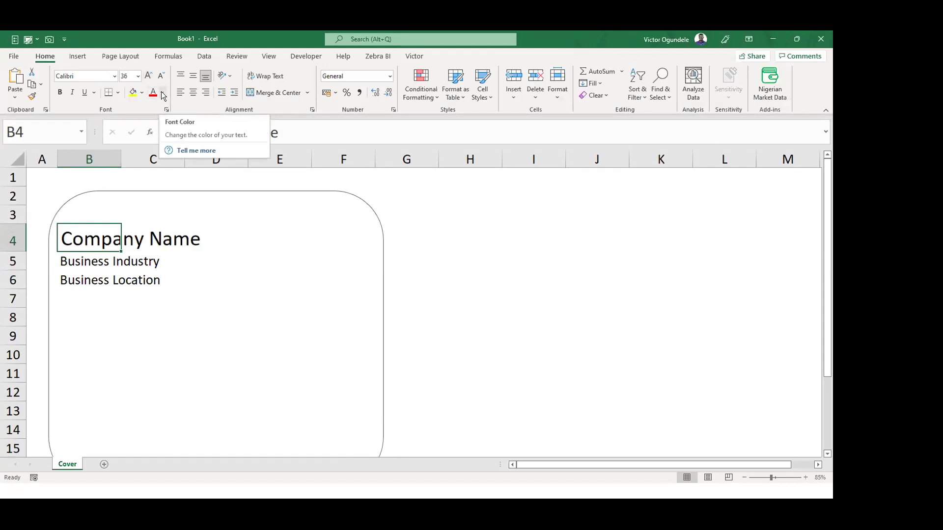
left_click(162, 93)
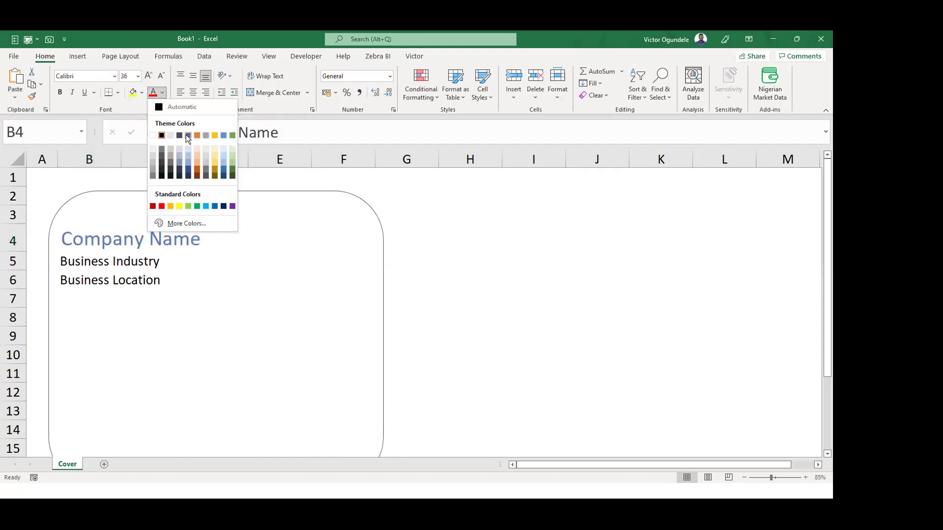
left_click(214, 207)
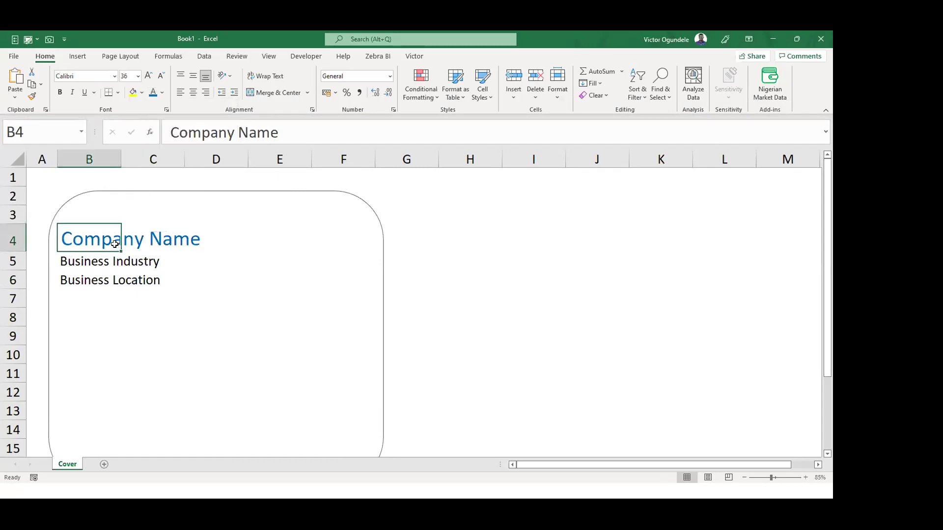
Make Business Industry in B5 size 26 in red.
left_click(69, 260)
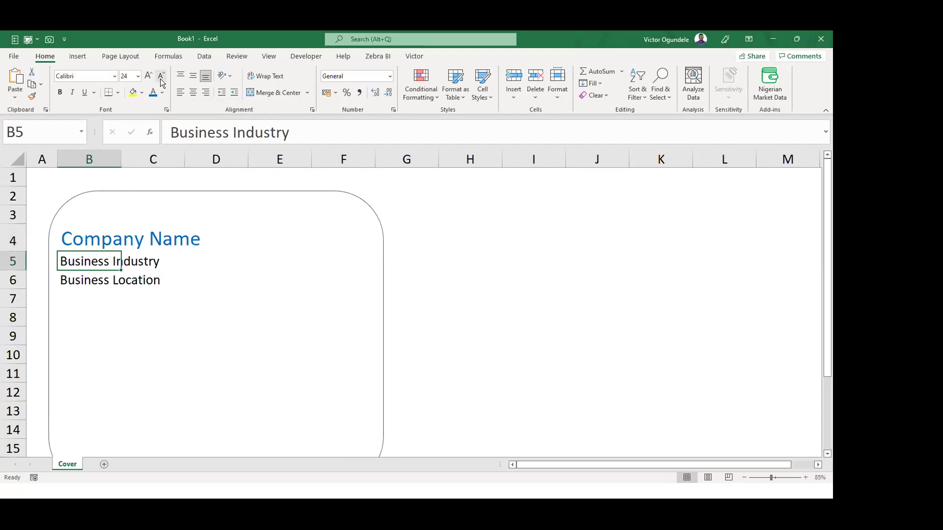
left_click(148, 76)
left_click(162, 93)
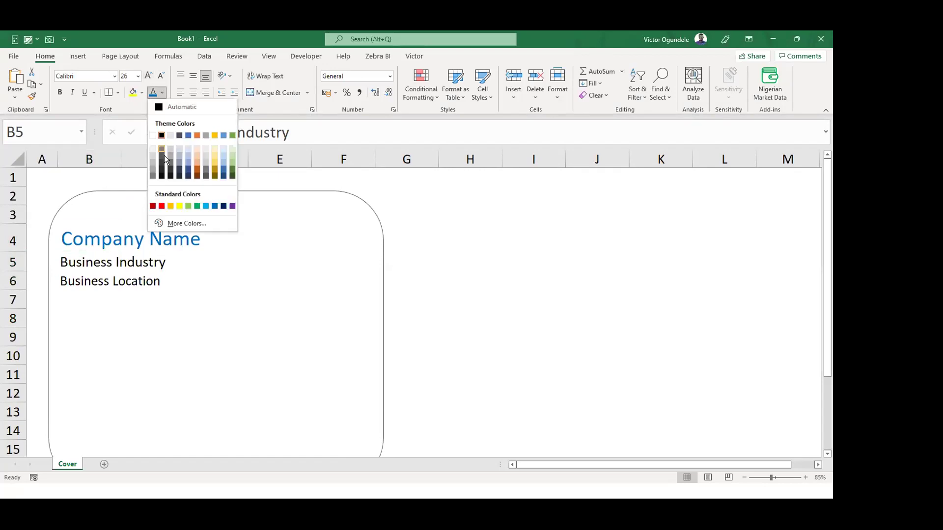
left_click(150, 207)
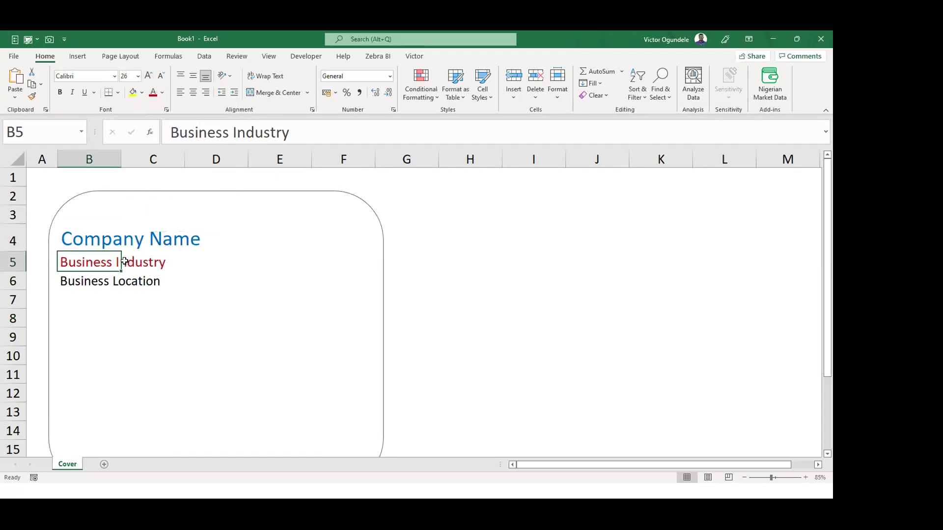
Make Business Location in B6 size 22 in grey.
left_click(72, 279)
left_click(161, 78)
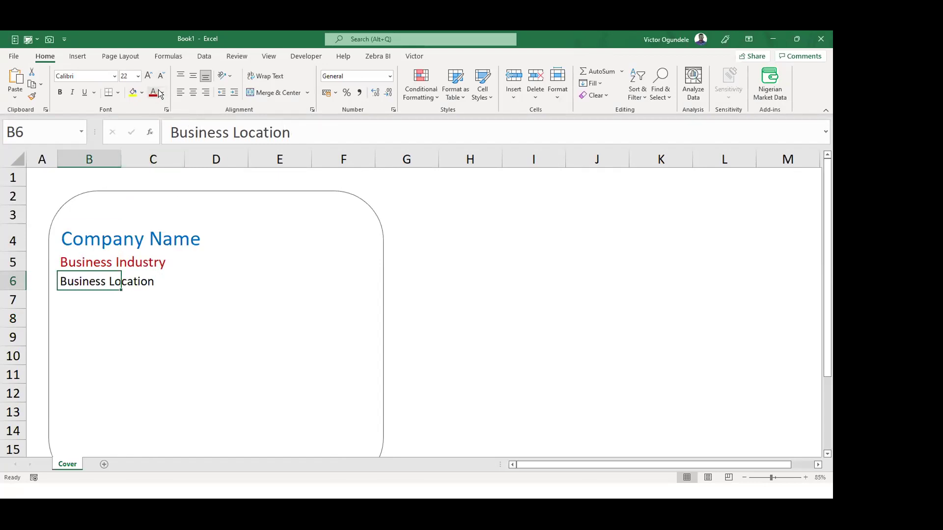
left_click(160, 93)
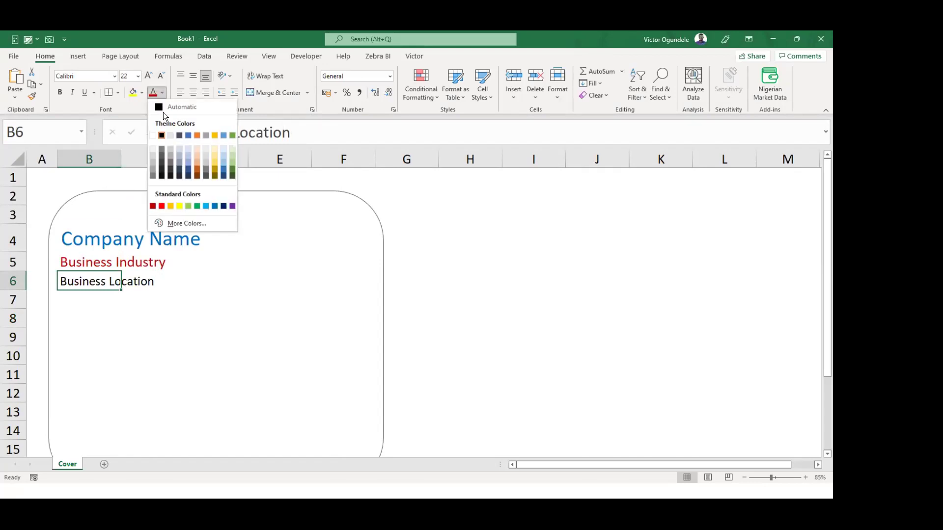
left_click(161, 156)
left_click(65, 319)
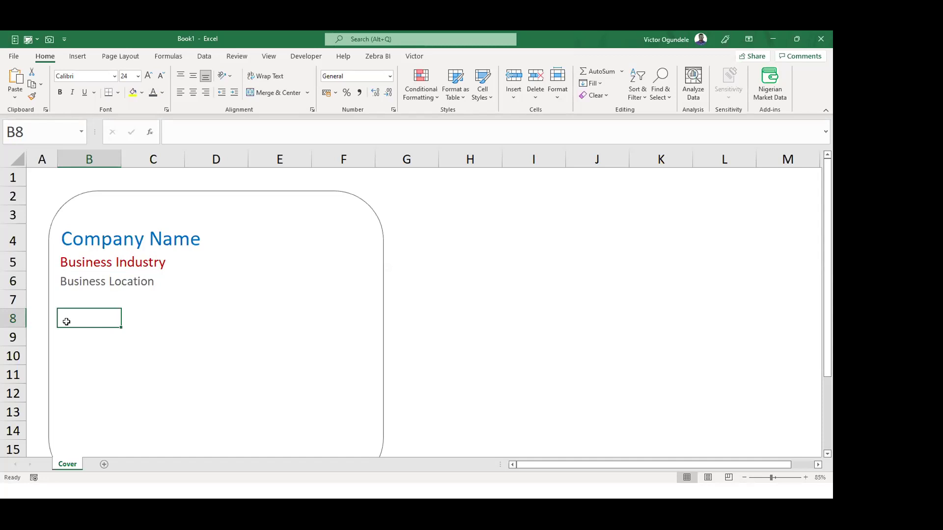
Enter 'Model Objective: to raise funding' in B8 and colour it blue.
type("Model Objective: to raise funding")
key("ctrl+Return")
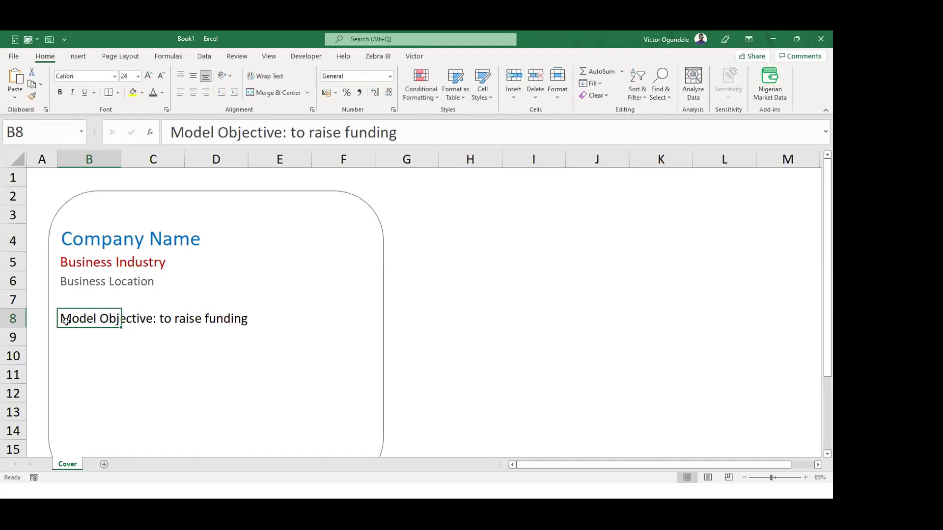
left_click(163, 92)
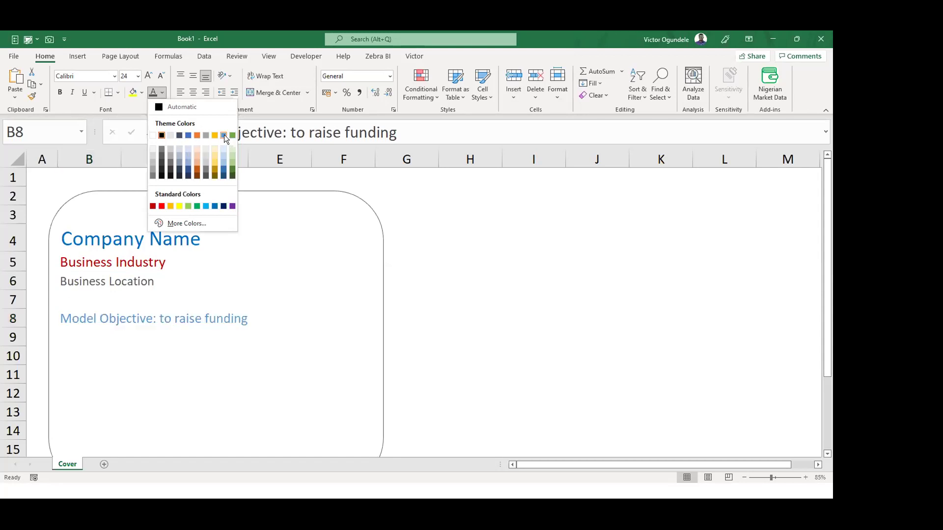
left_click(214, 206)
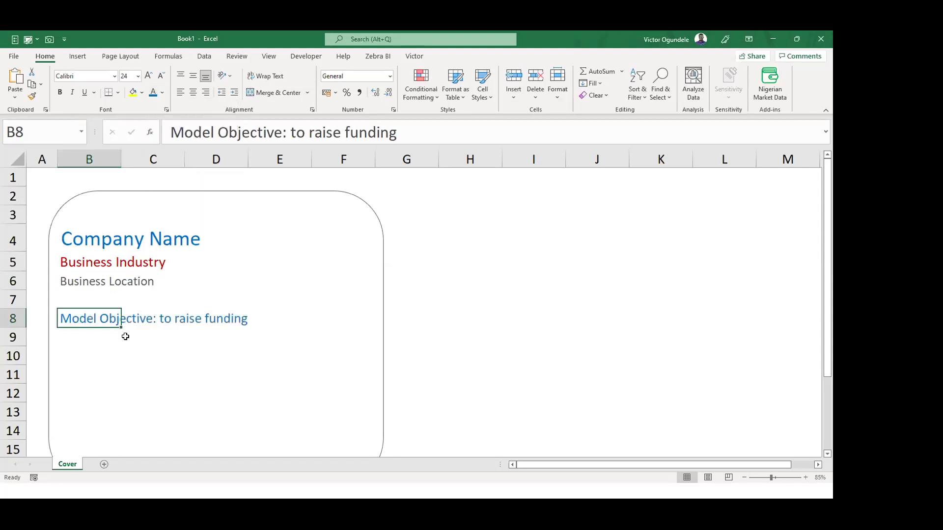
left_click(101, 336)
scroll(87, 341, "down", 1)
scroll(87, 340, "down", 1)
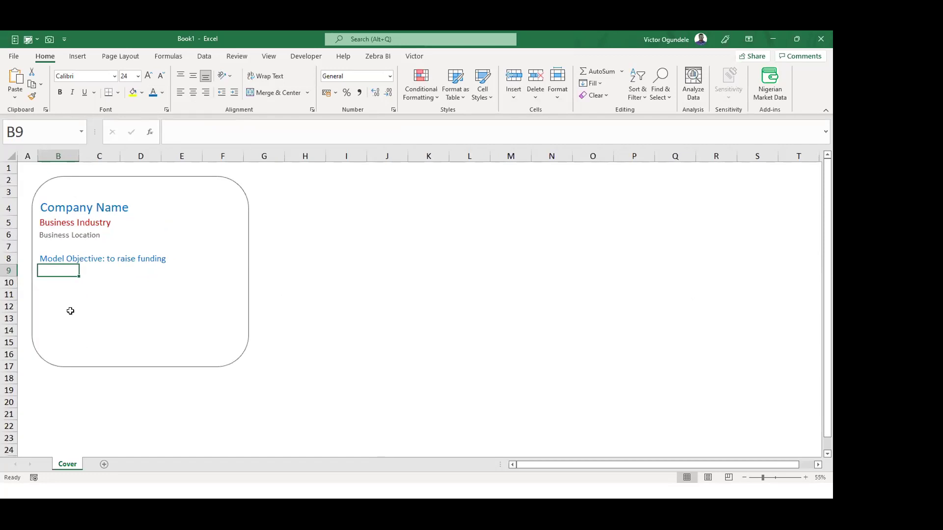
Type 'Table on Content' in B10 and shrink column B to a thin margin.
key("Down")
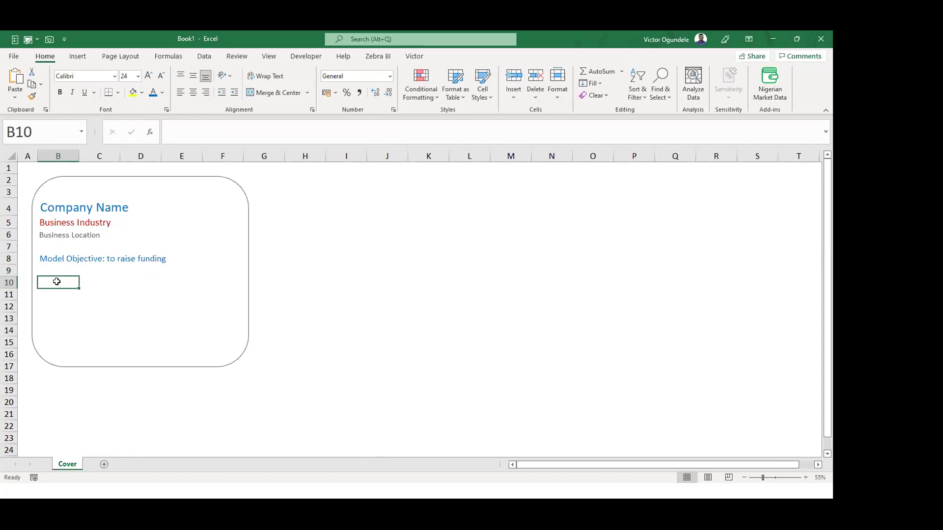
type("Table on Content")
key("ctrl+Return")
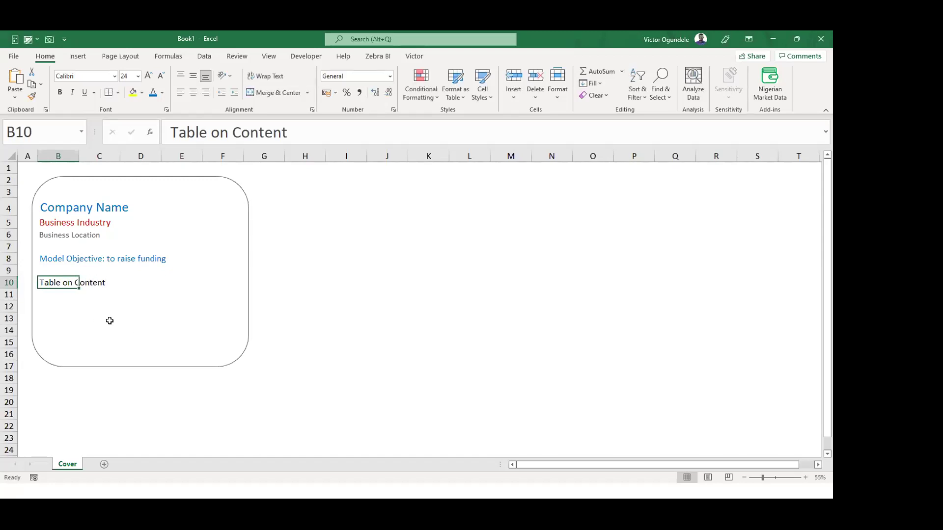
scroll(110, 321, "up", 1, "ctrl")
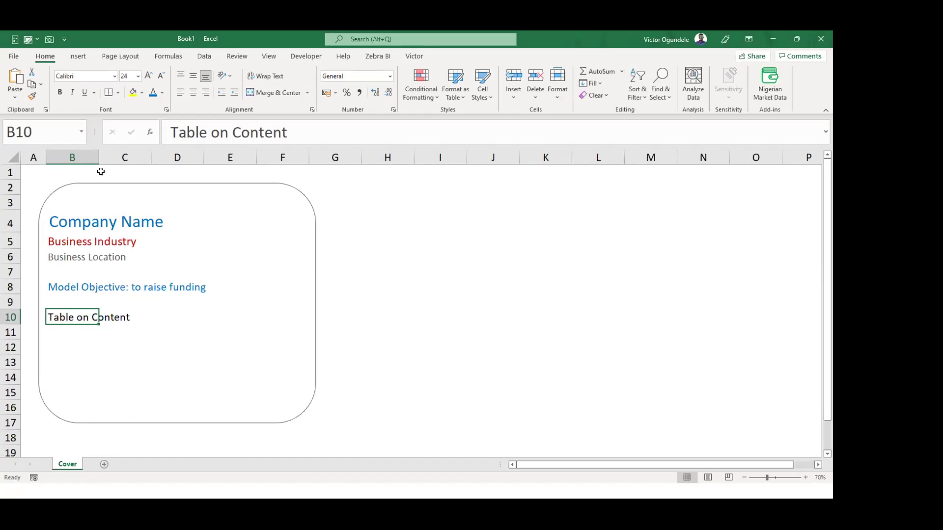
mouse_move(98, 157)
left_mouse_down()
mouse_move(57, 154)
mouse_move(77, 154)
left_mouse_up()
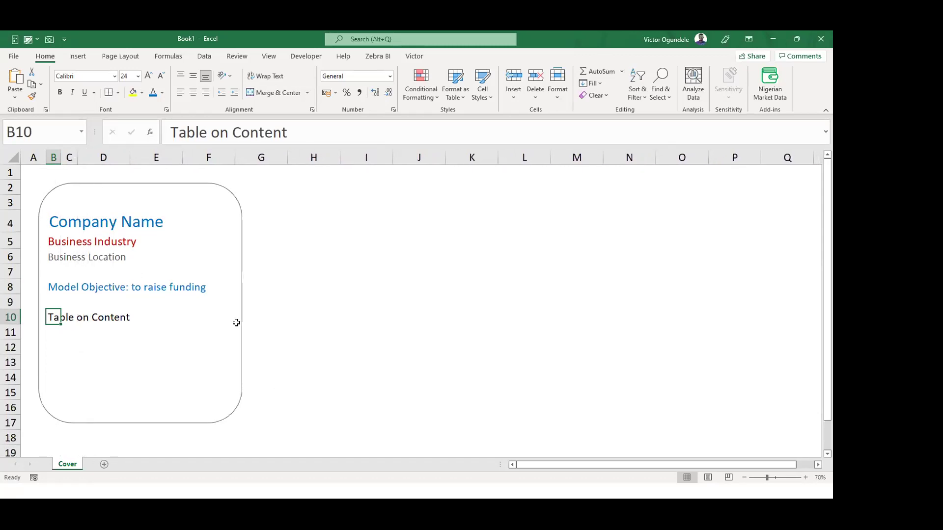
left_click(237, 322)
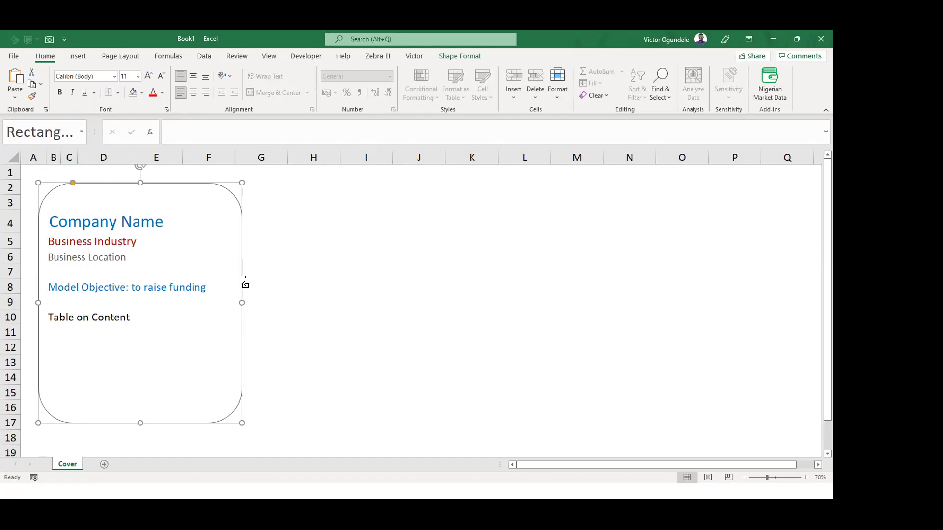
Set the frame's Size & Properties so it doesn't move or resize with cells.
double_click(242, 281)
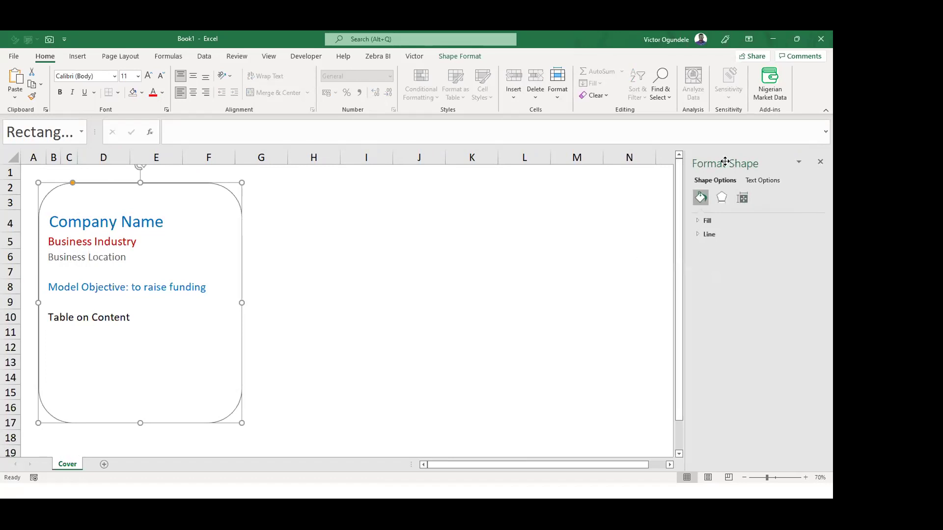
left_click(741, 199)
left_click(694, 232)
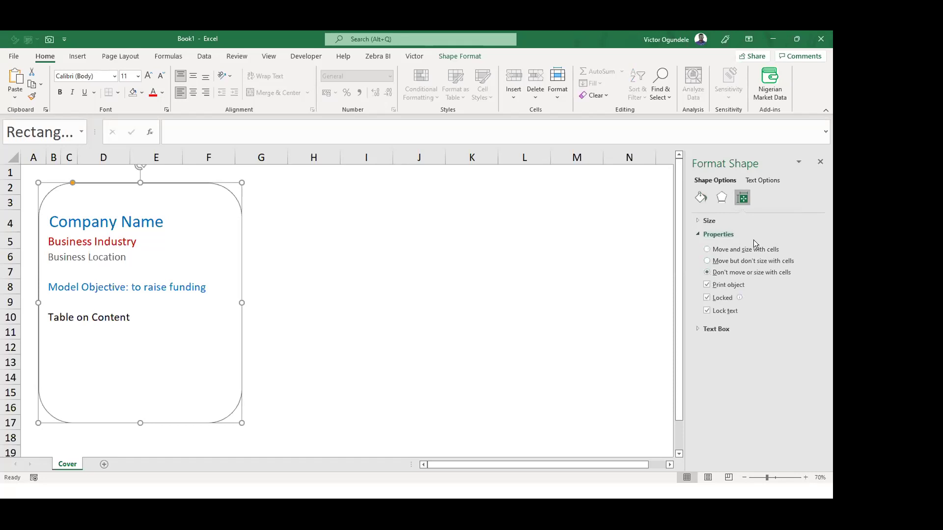
left_click(820, 162)
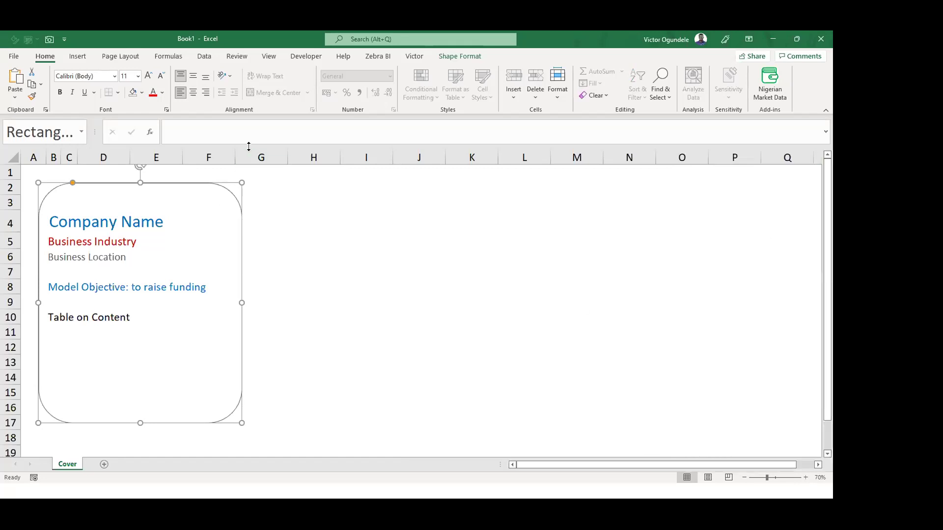
Stretch the rounded frame rightward until it reaches column H.
left_click_drag(235, 149, 196, 156)
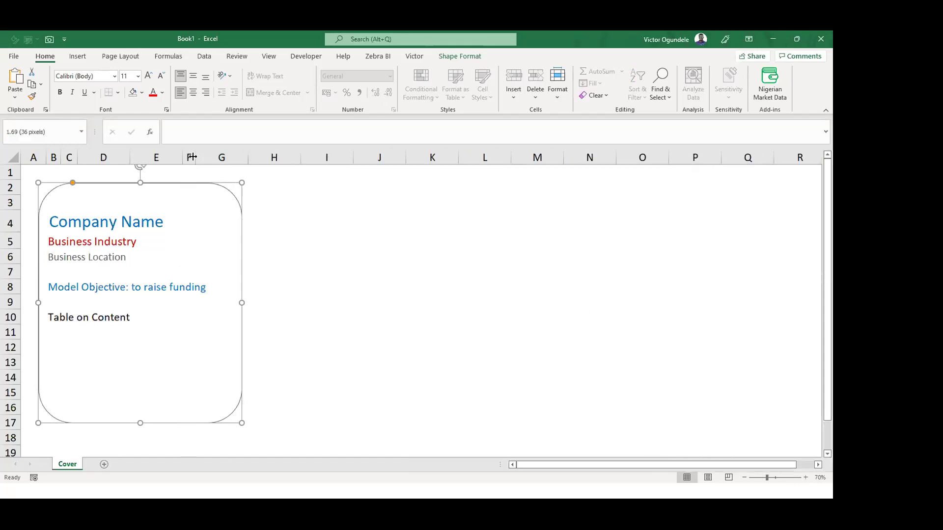
left_click_drag(250, 156, 213, 157)
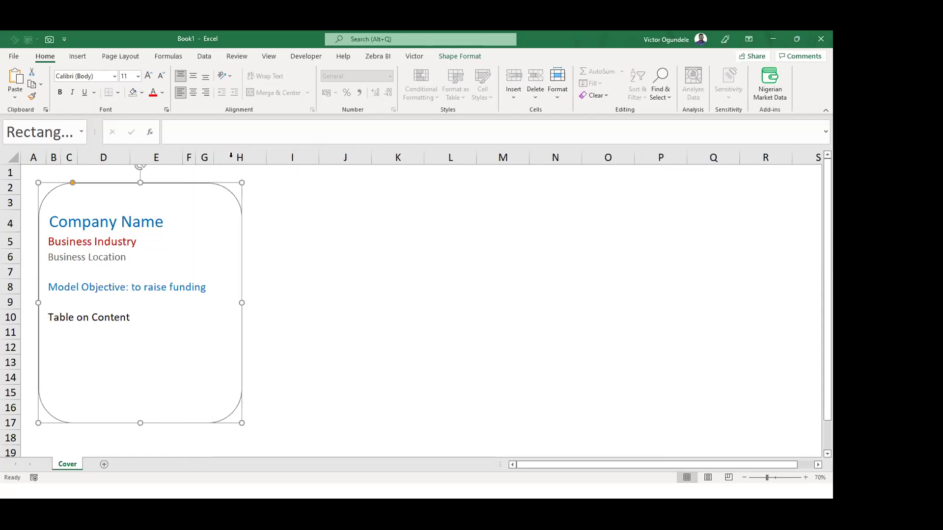
key("ctrl+z")
key("ctrl+z")
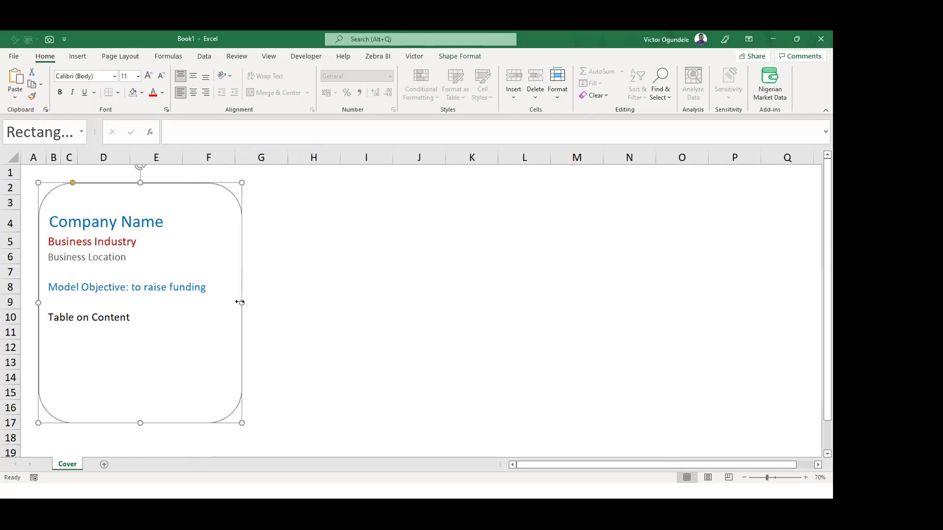
left_click_drag(241, 298, 319, 298)
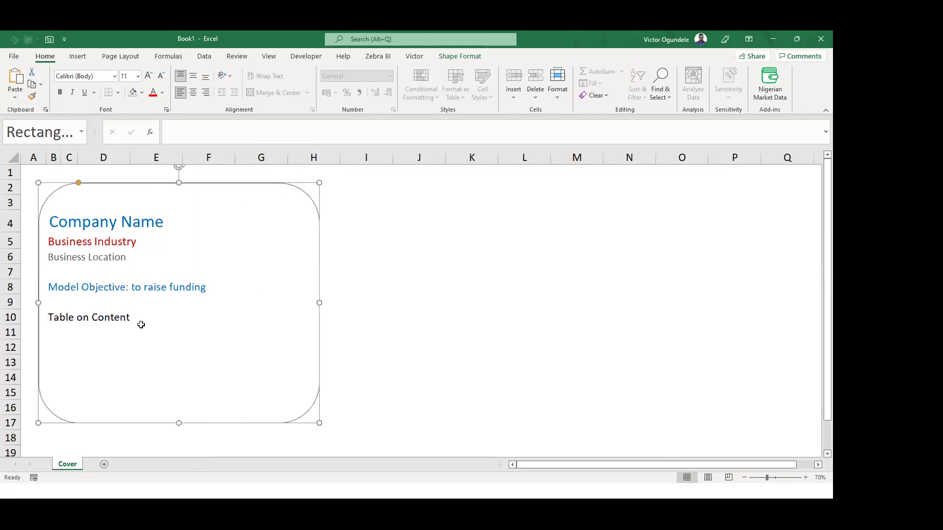
left_click(73, 331)
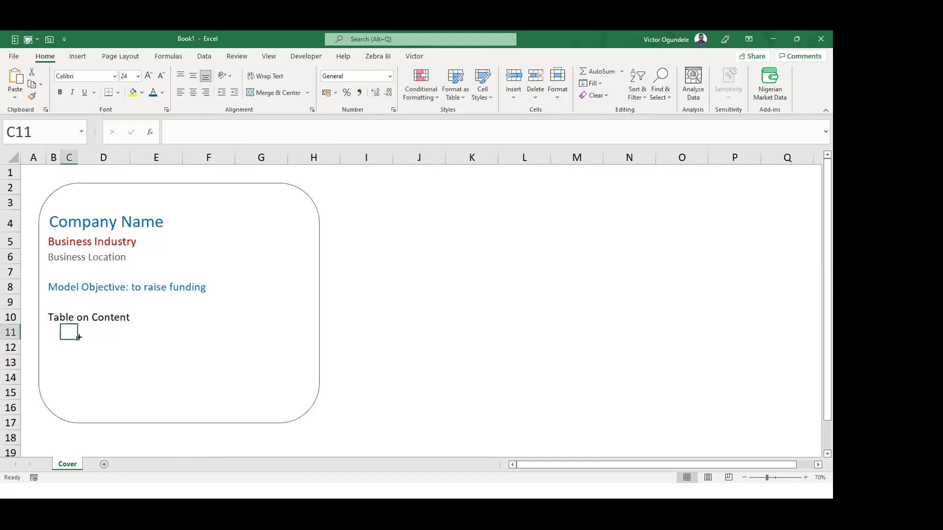
Type 'Inputs & Calculation' in C11, cancelling the save dialog that appears.
type("Input")
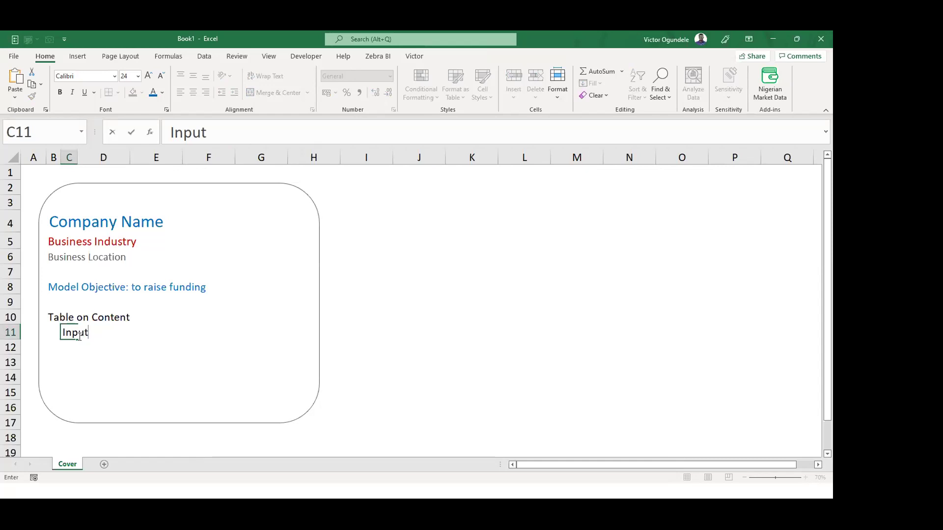
type("s ")
type("& Calculatio")
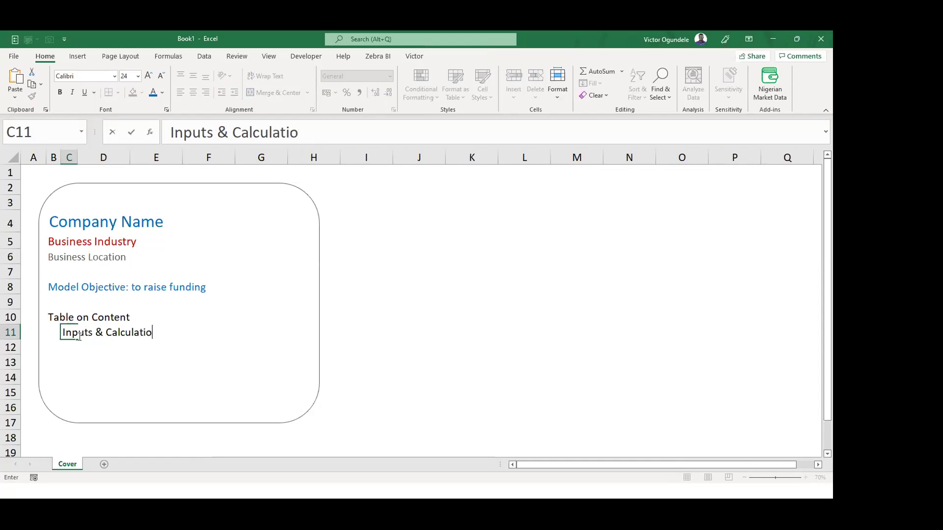
type("n")
key("ctrl+s")
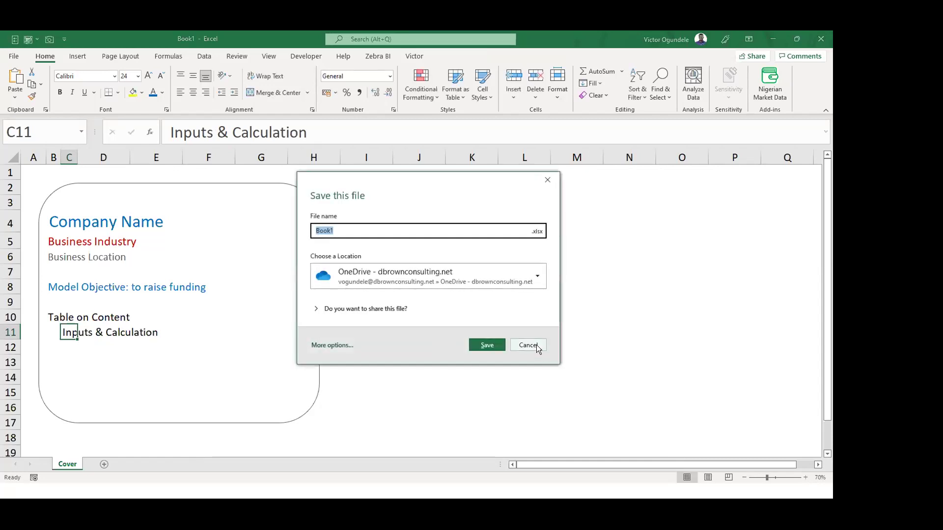
left_click(533, 346)
scroll(113, 339, "down", 1)
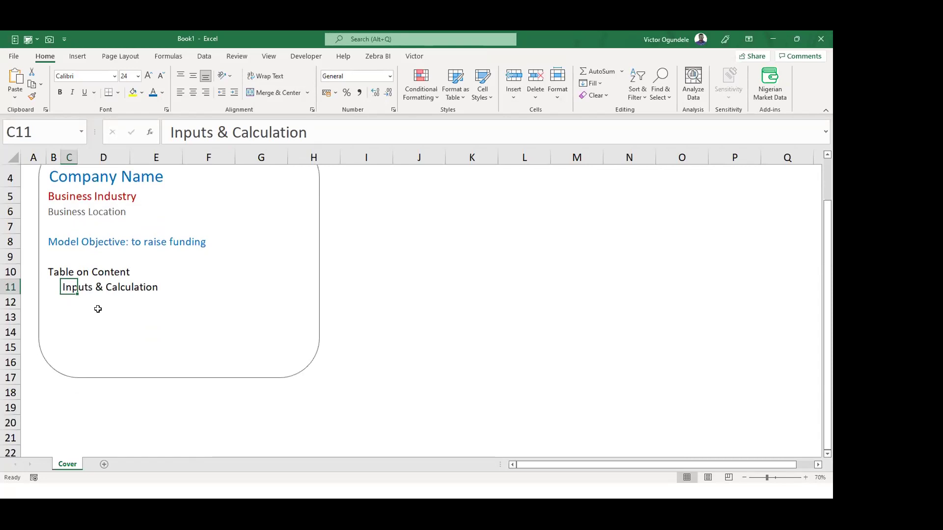
scroll(97, 309, "down", 1)
left_click(69, 288)
Collapse the ribbon and enter 'Output & Analysis' in cell C14.
scroll(70, 290, "up", 1)
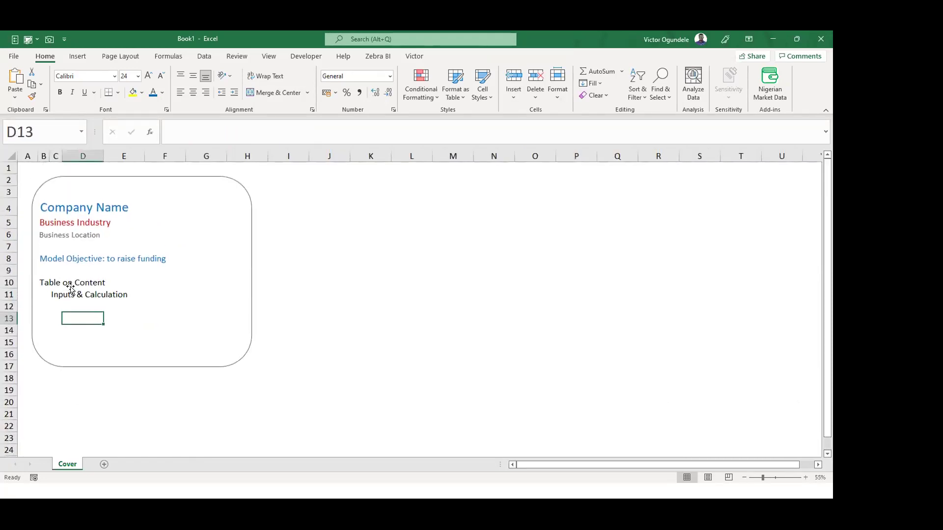
double_click(43, 56)
left_click(109, 301)
scroll(109, 301, "up", 2)
scroll(109, 297, "up", 1)
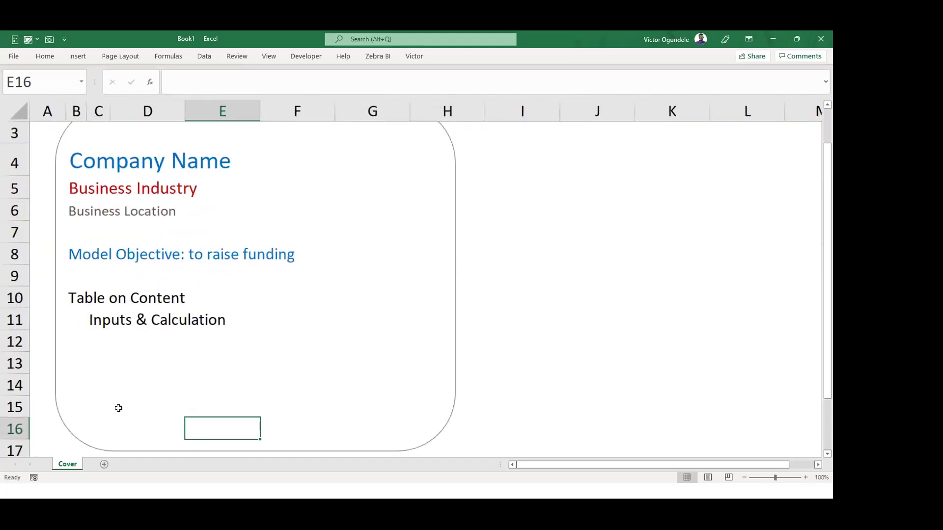
scroll(104, 413, "down", 2)
scroll(103, 413, "down", 1)
left_click(99, 313)
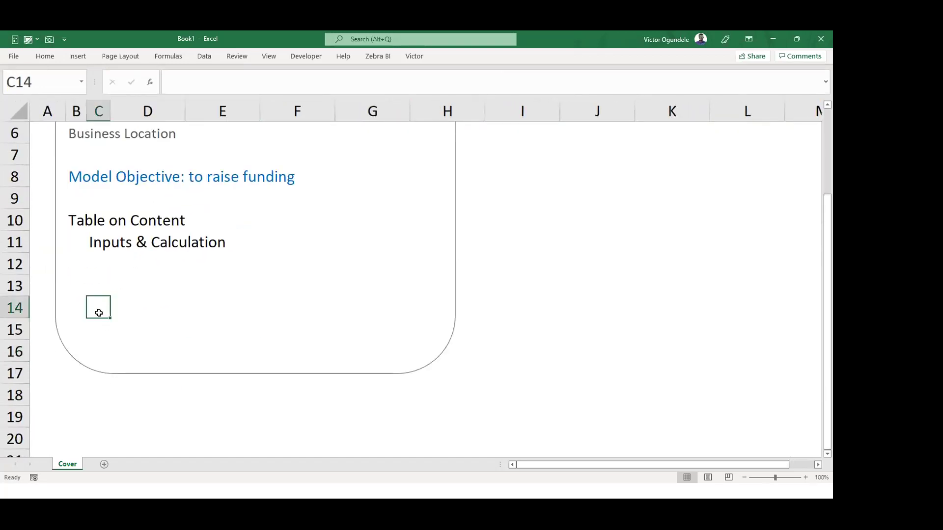
type("Output & Analysis")
key("ctrl+s")
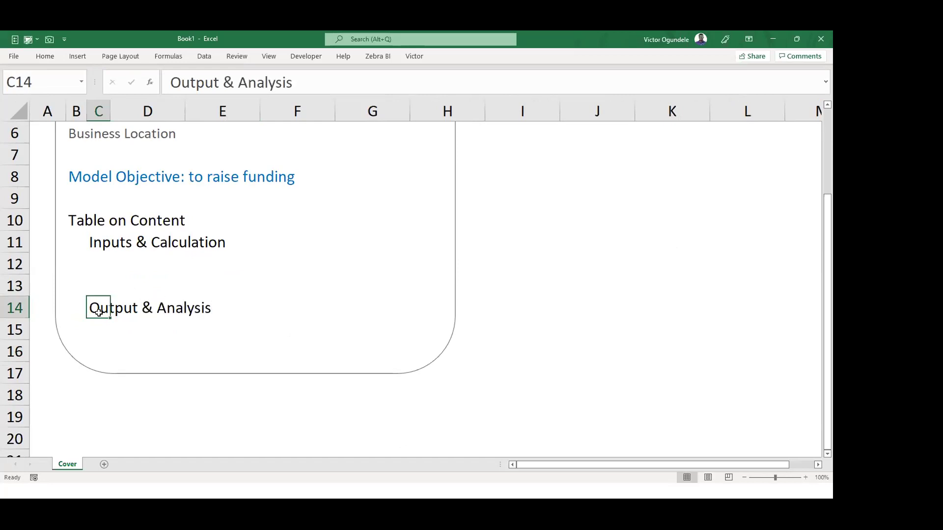
Save the workbook to the Desktop as 'Bootcamp Template' via Save As.
key("Escape")
left_click(15, 57)
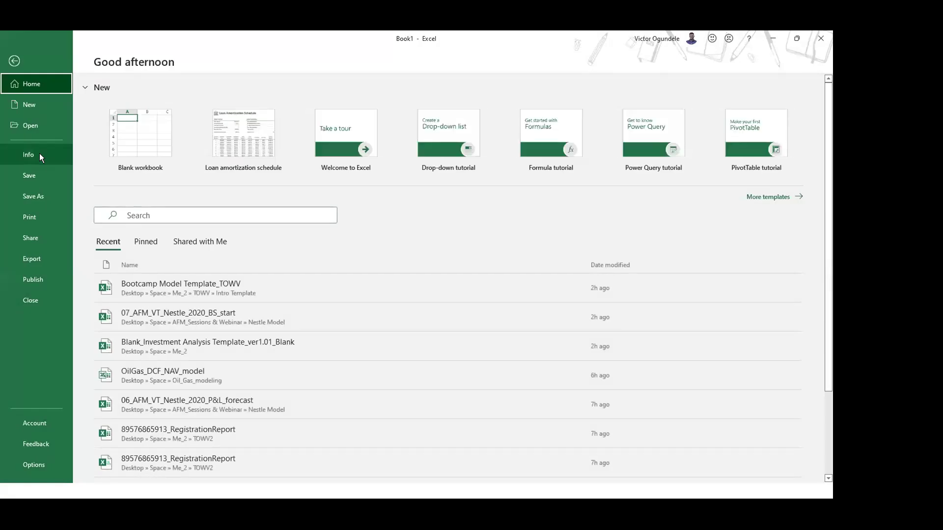
left_click(48, 197)
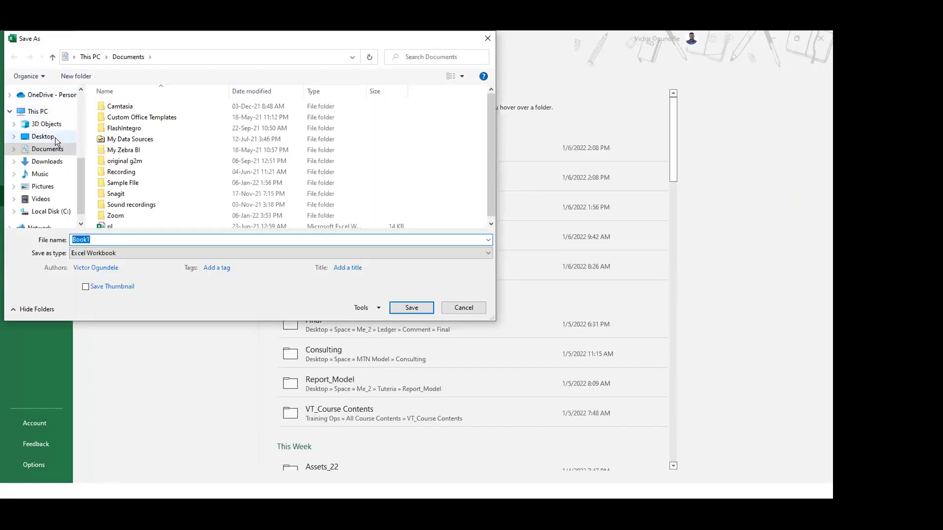
left_click(54, 137)
double_click(133, 239)
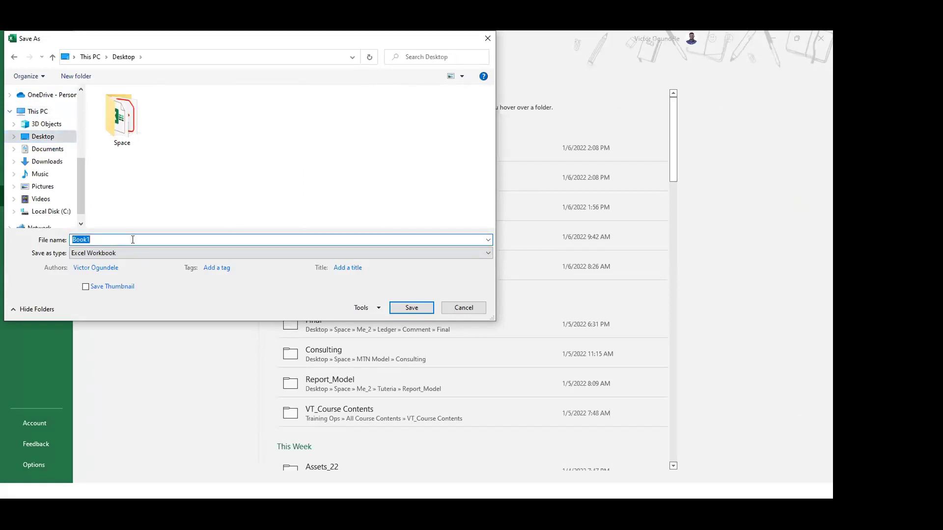
type("Bo")
left_click(410, 308)
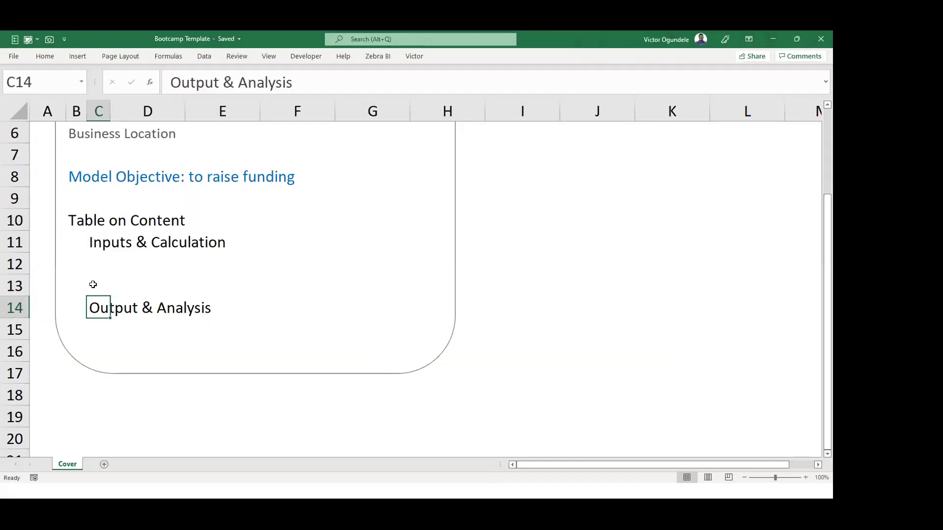
Enter 'Assumptions' in D12 as an indented sub-item under Inputs & Calculation.
left_click(93, 285)
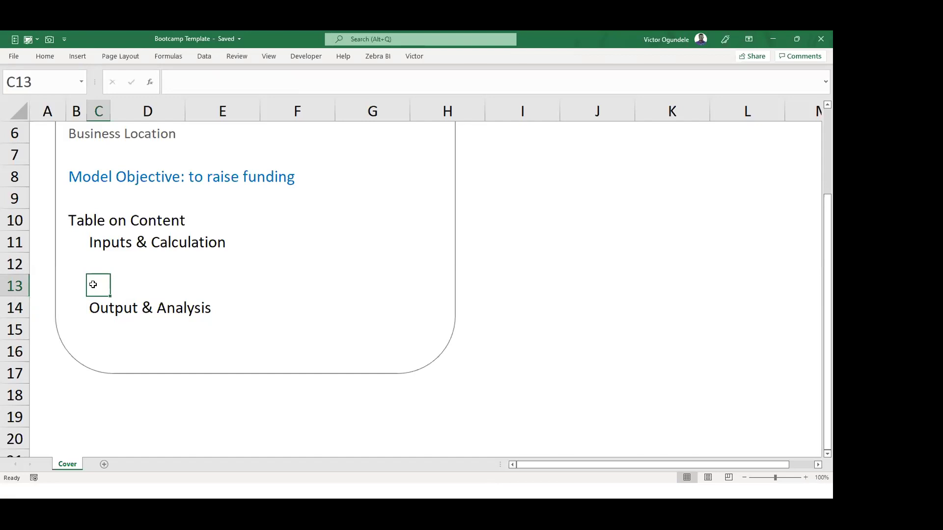
key("Up")
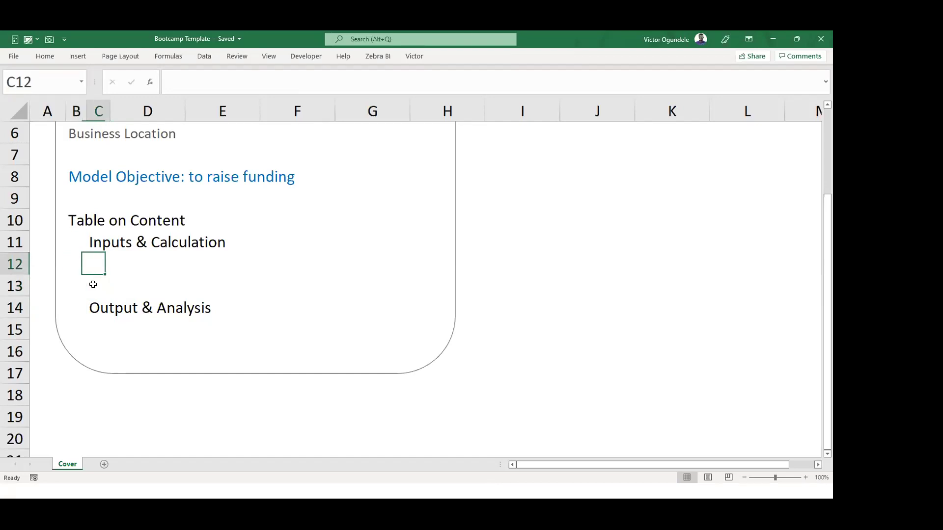
key("Right")
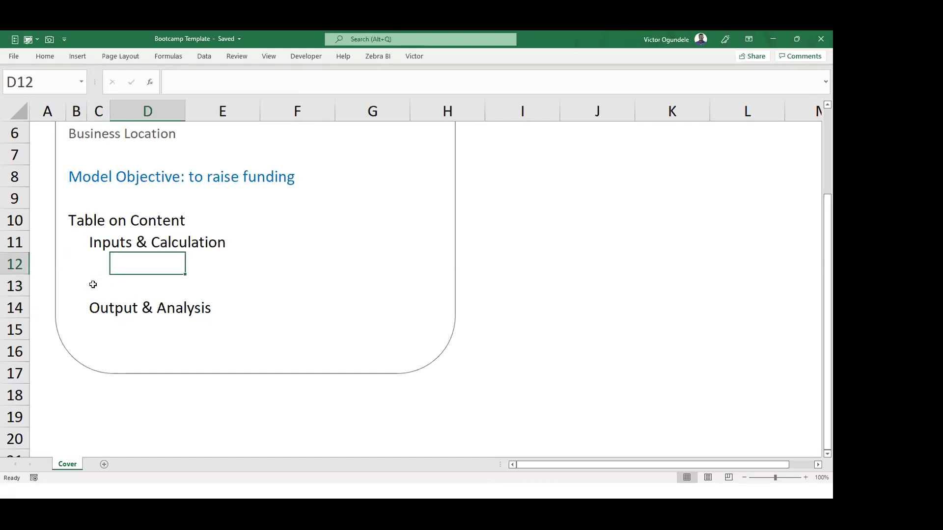
type("Inou")
key("BackSpace")
key("BackSpace")
type("put")
key("BackSpace")
key("BackSpace")
key("BackSpace")
key("BackSpace")
type("Assumptions")
key("Return")
Select the whole of row 13 below Assumptions.
key("Left")
key("Right")
key("Down")
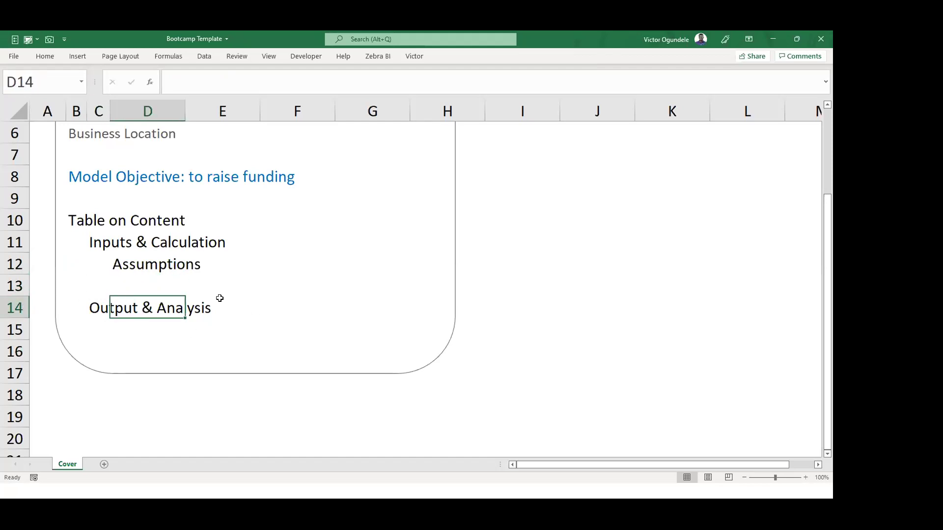
left_click(130, 289)
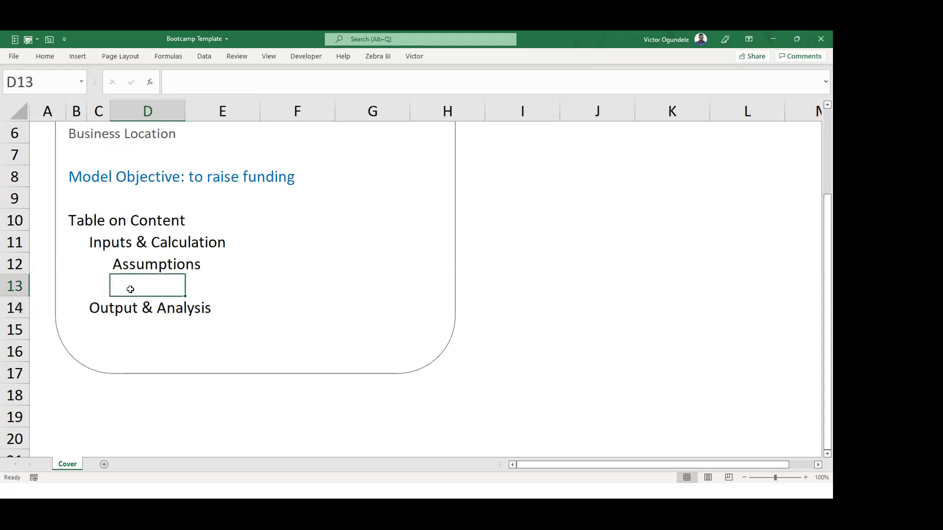
key("shift+space")
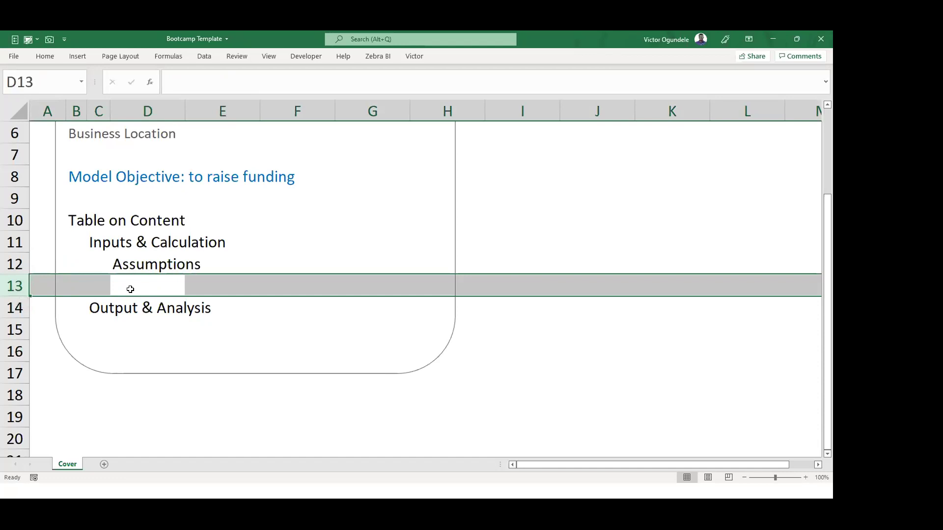
Insert blank rows above Output & Analysis and enter 'Monthly calculations' in D13.
key("ctrl+shift+plus")
key("ctrl+shift+plus")
key("ctrl+shift+plus")
key("ctrl+shift+plus")
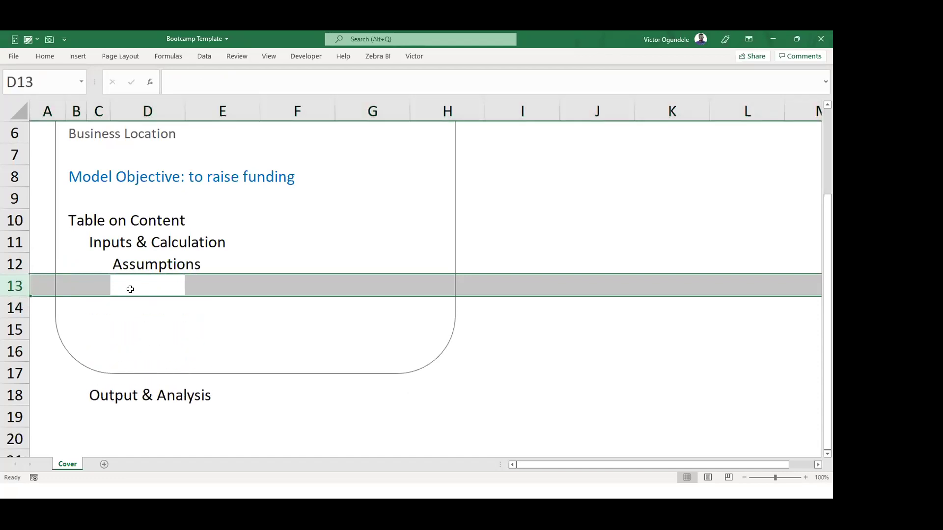
key("ctrl+shift+plus")
key("ctrl+minus")
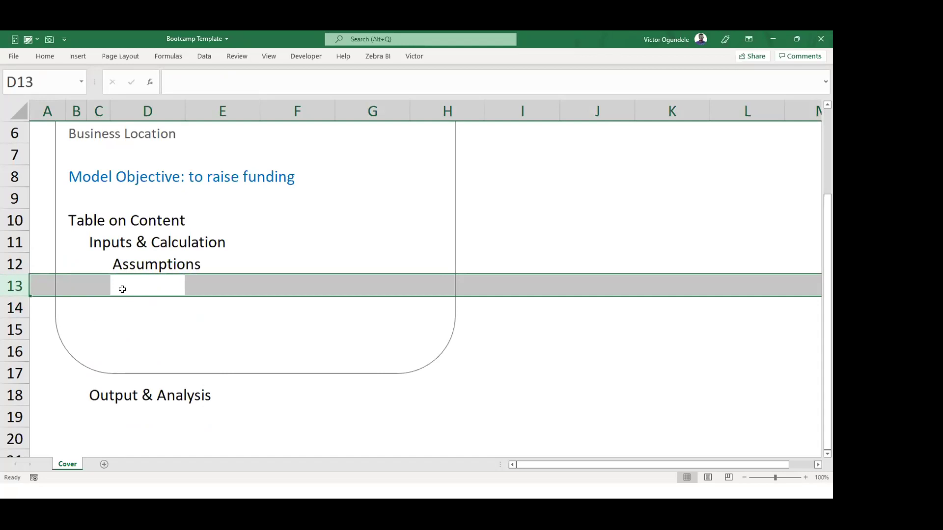
left_click(122, 284)
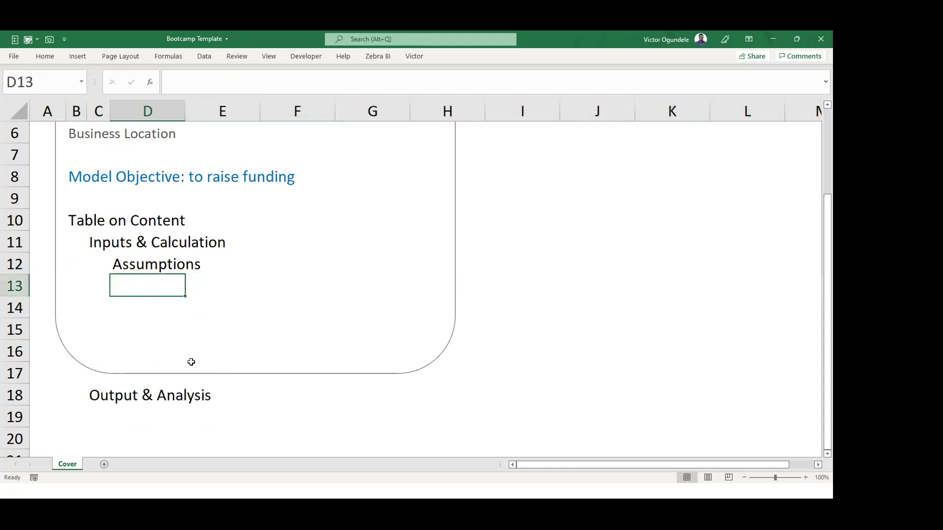
type("Monthly calcu")
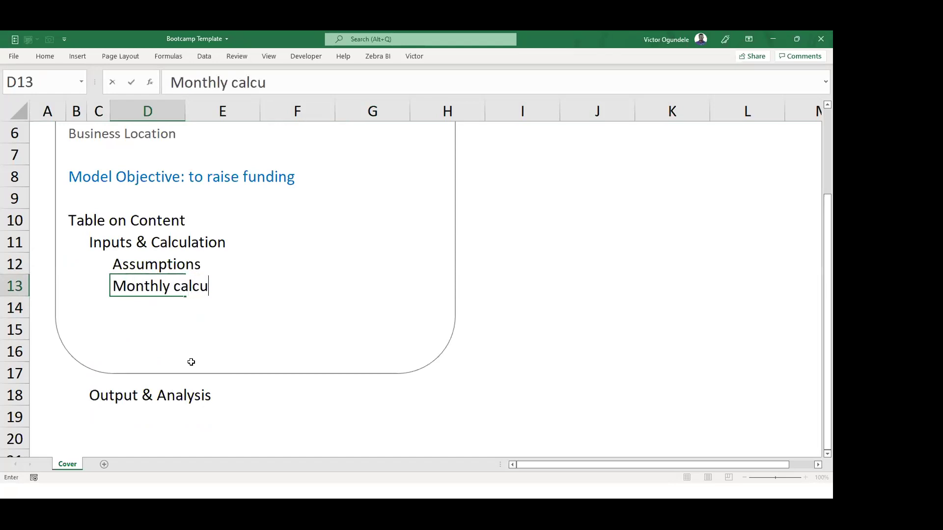
type("lations")
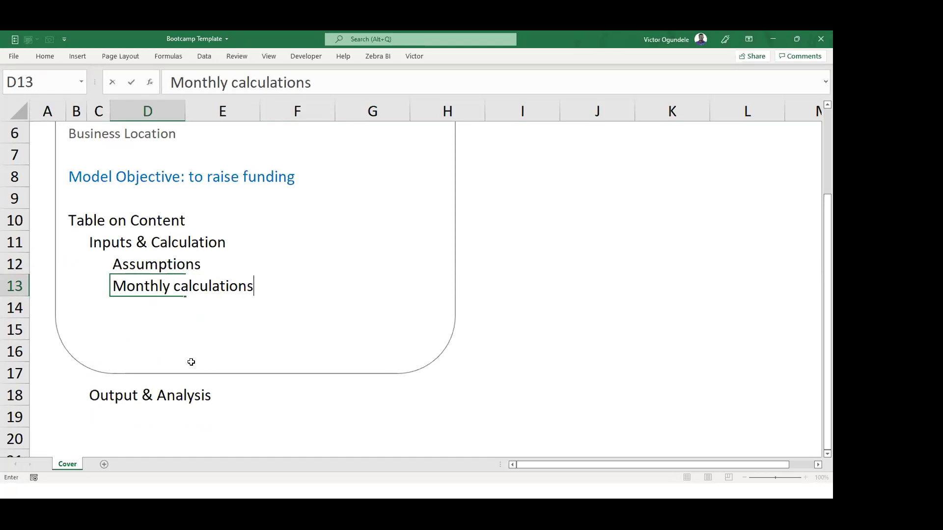
key("Return")
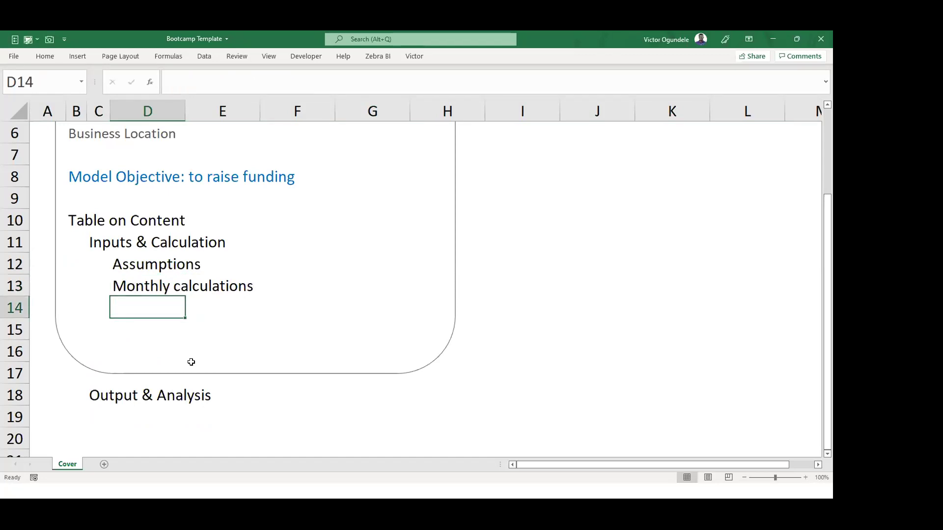
Capitalise the entry to read 'Monthly Calculations'.
key("Up")
key("F2")
key("ctrl+Left")
key("shift+Right")
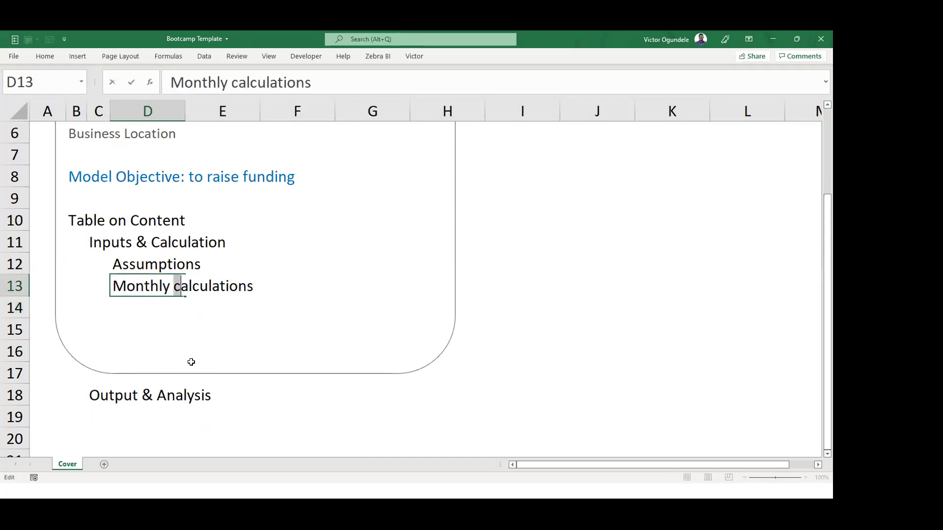
type("C")
key("Return")
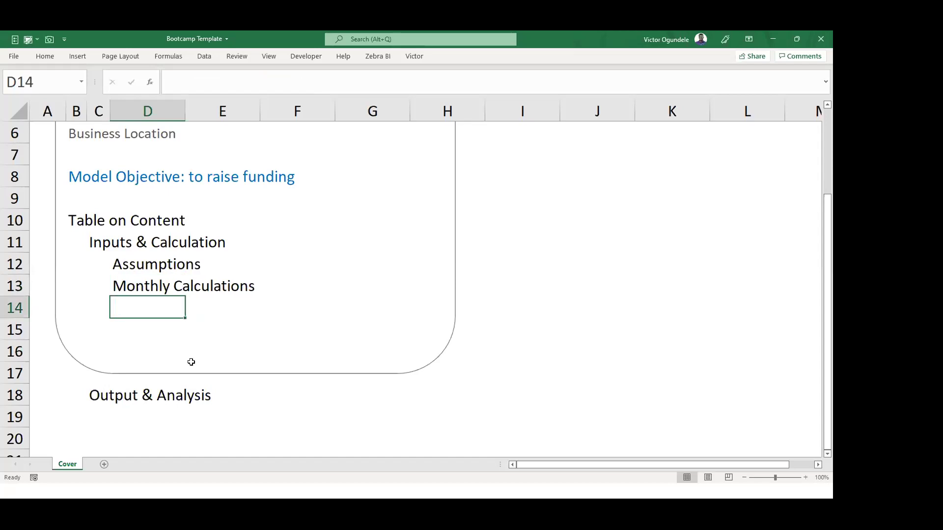
Add 'Scenarios' in D14 and delete the surplus blank rows.
type("Scenarios")
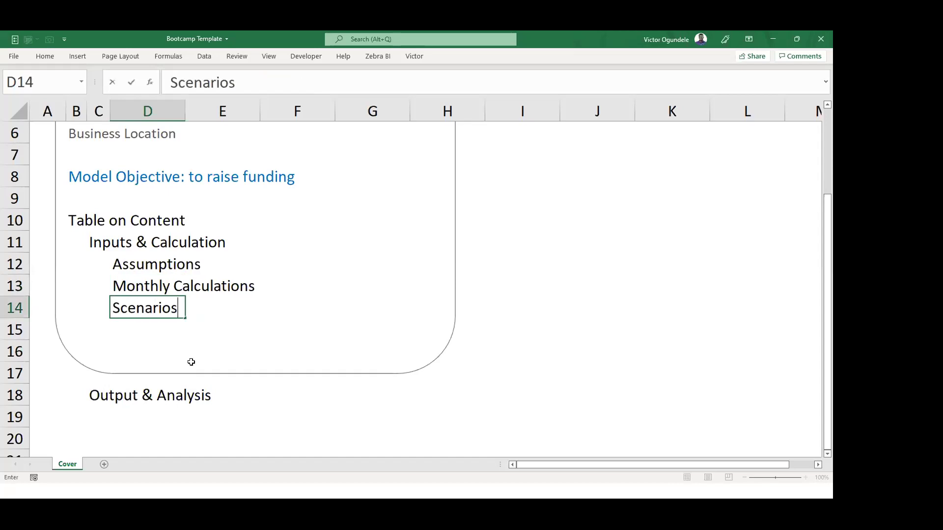
key("Return")
key("shift+space")
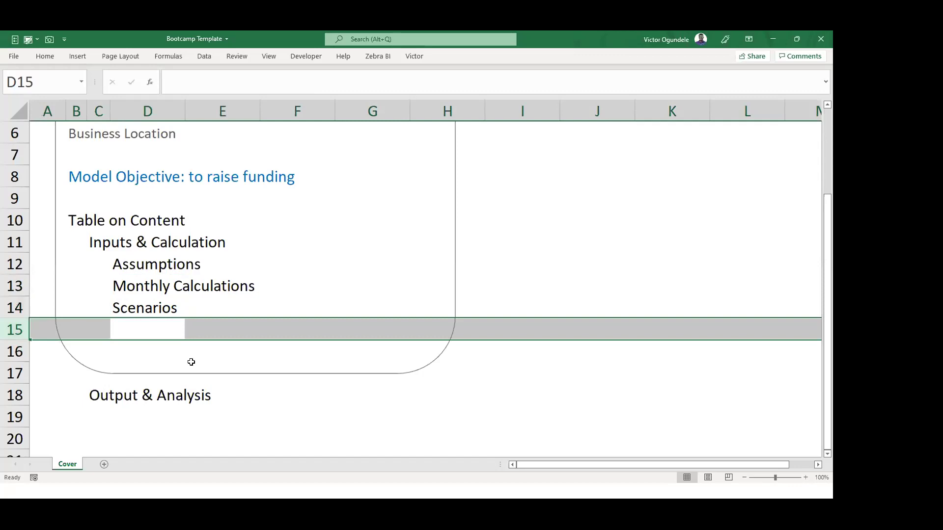
key("ctrl+minus")
key("ctrl+minus")
key("ctrl+minus")
key("Left")
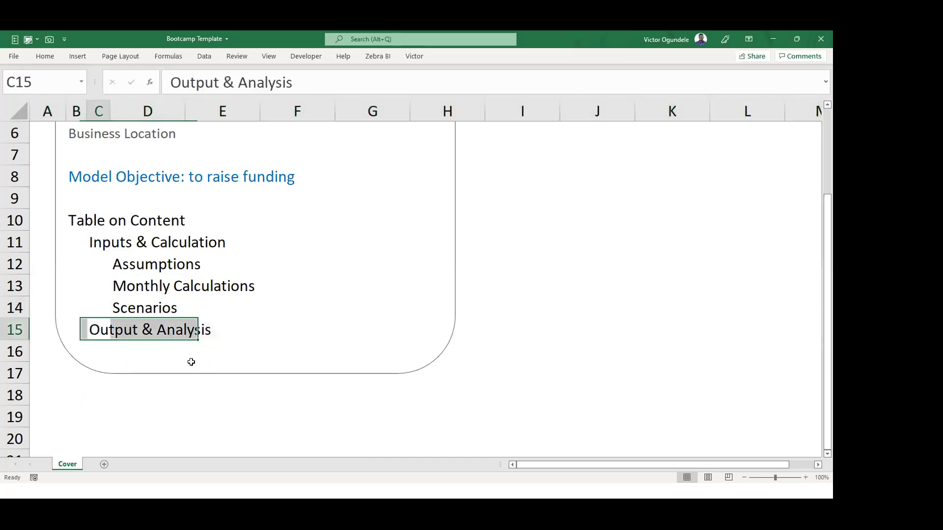
Stretch the rounded frame down to row 20 and add 'Monthly Model' in D16.
left_click(193, 374)
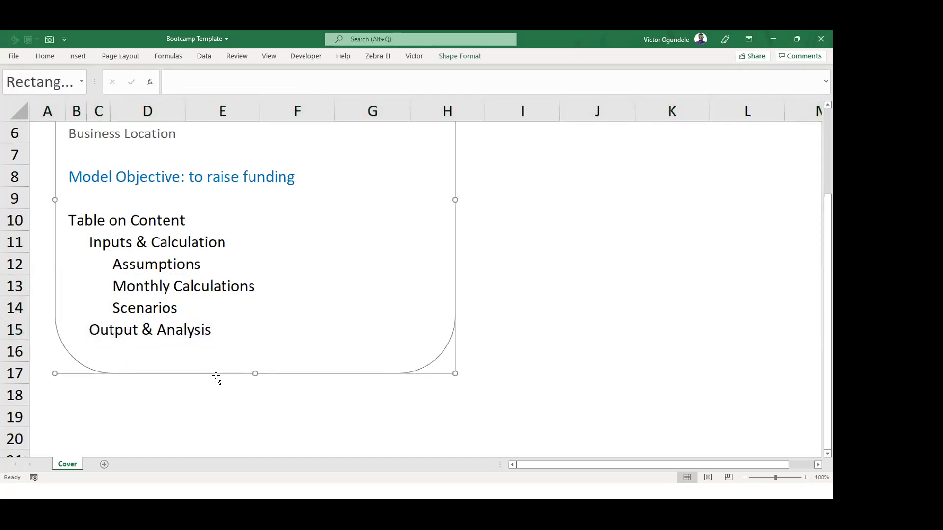
left_click_drag(255, 374, 254, 432)
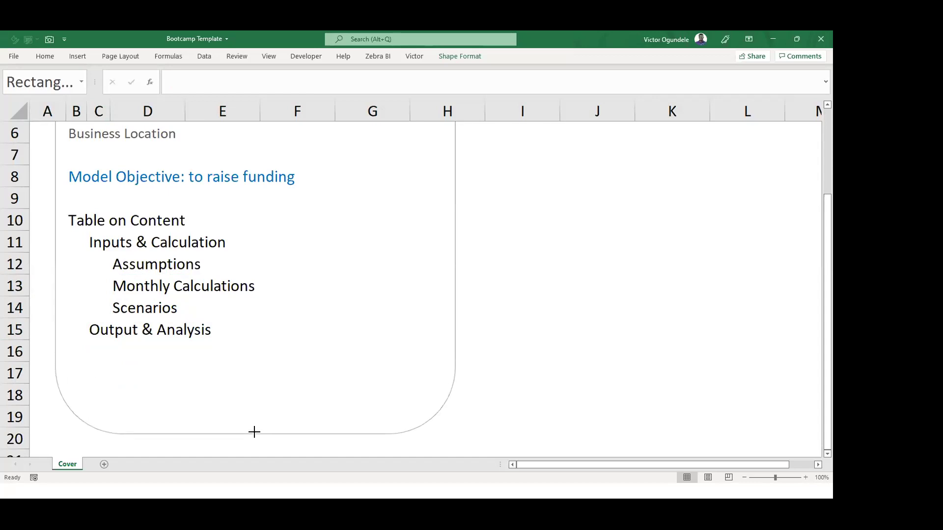
left_click(131, 343)
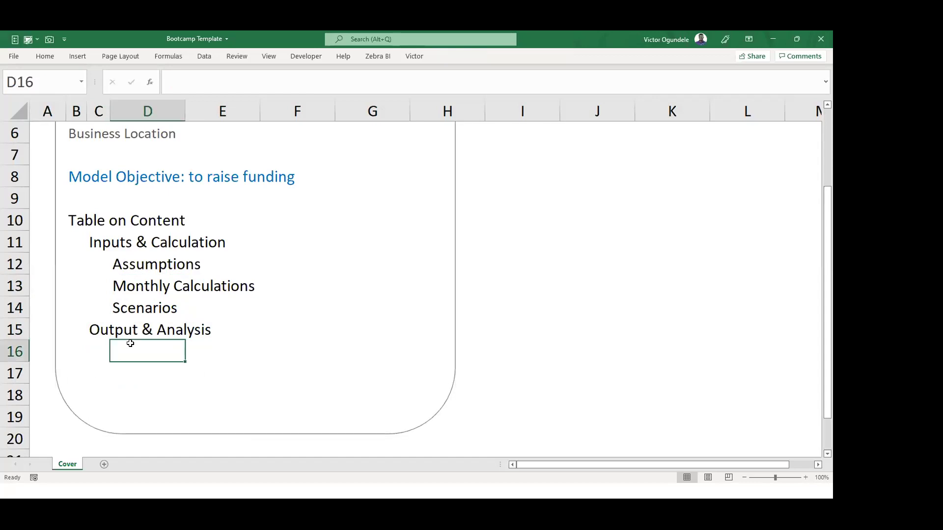
type("Monthly Model")
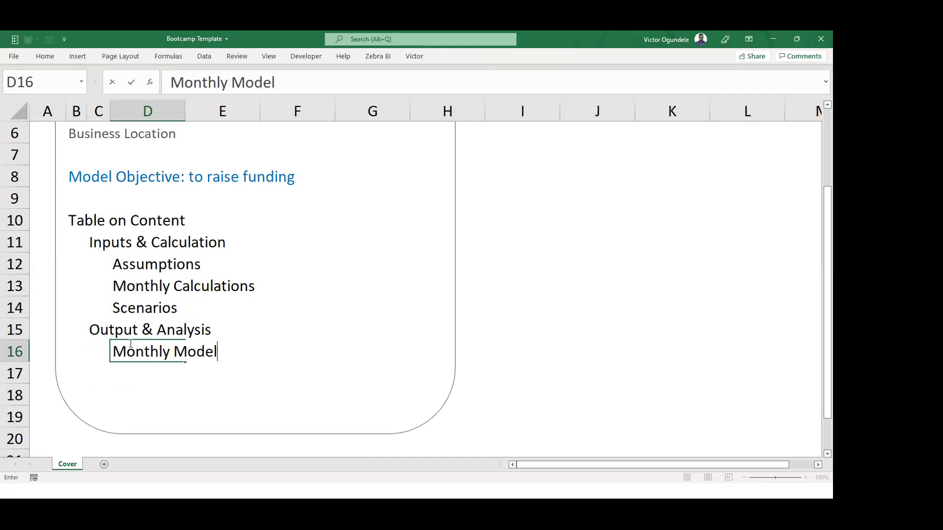
key("Return")
Add 'Profit & Loss Account' and 'Balance Sheet' in D17:D18, then select row 19.
type("Profit & ")
type("Los")
key("BackSpace")
type("oss Accoun")
key("BackSpace")
type("unt")
key("Return")
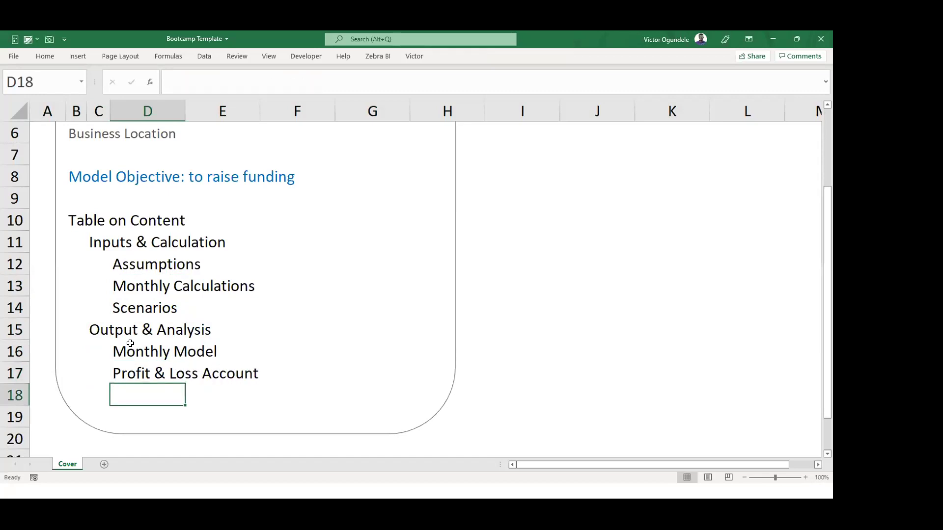
type("Balance Sheet")
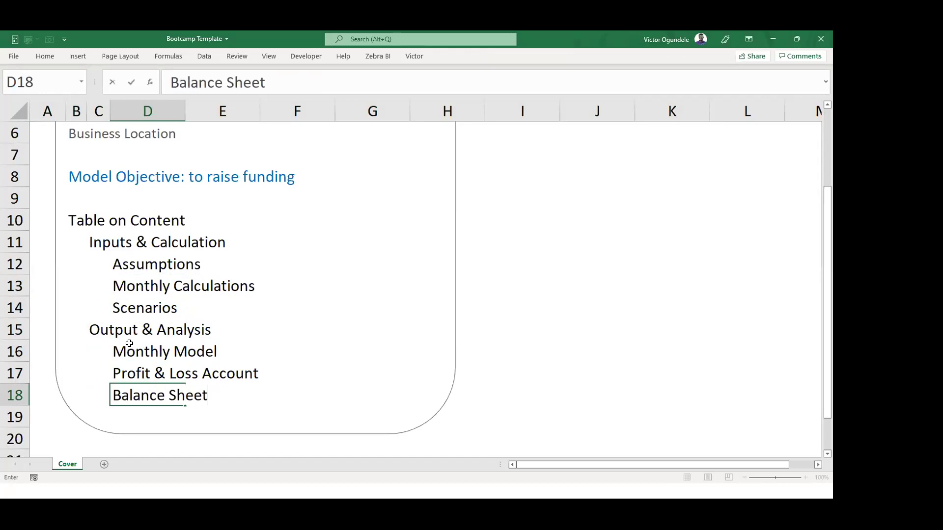
key("Return")
key("shift+space")
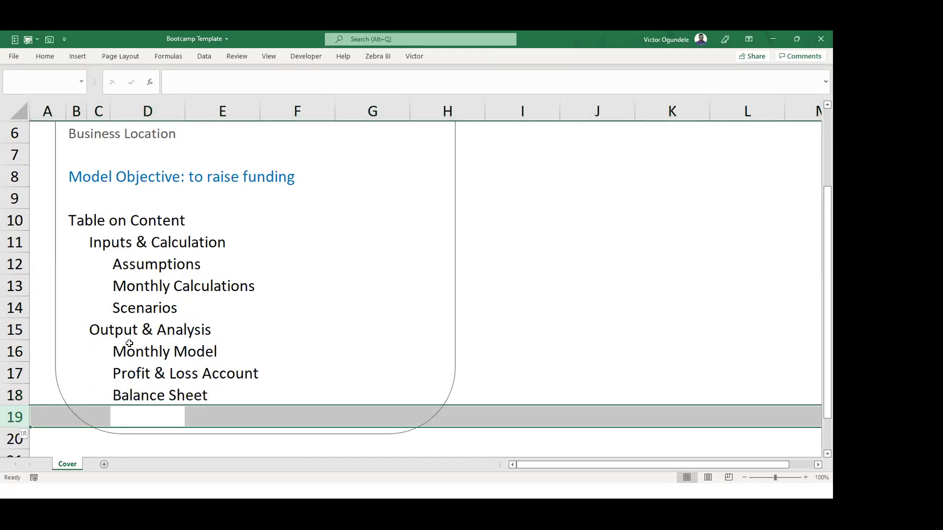
Extend the rounded frame to row 21 and add 'Cashflow Statement' in D19.
scroll(171, 320, "down", 3)
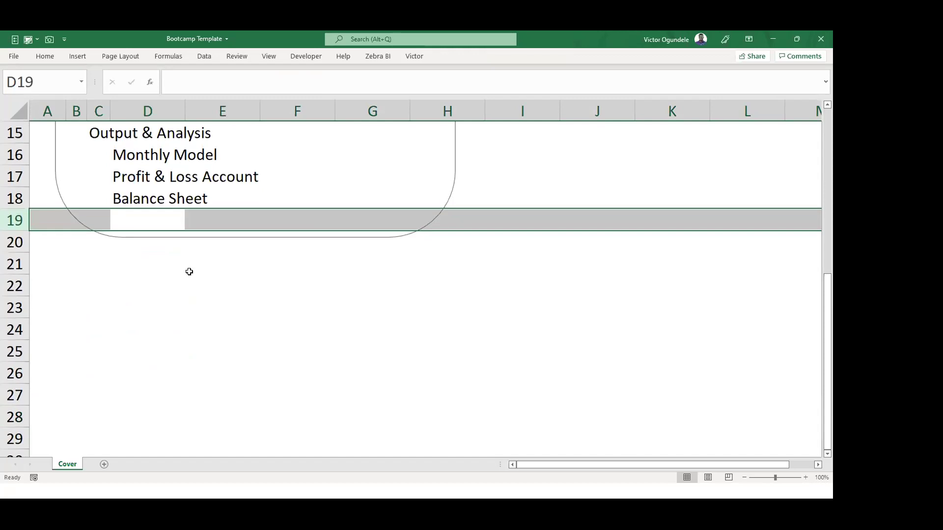
left_click(189, 240)
left_click_drag(253, 236, 255, 276)
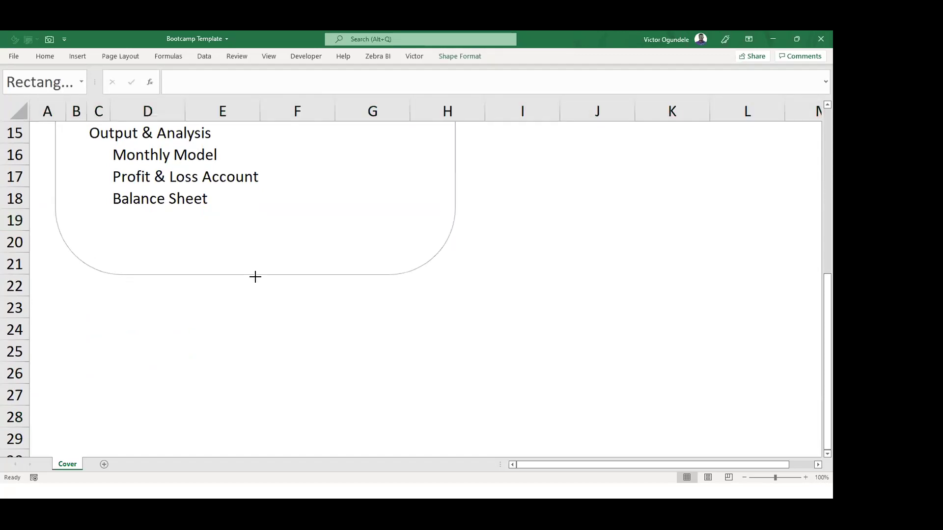
left_click(136, 213)
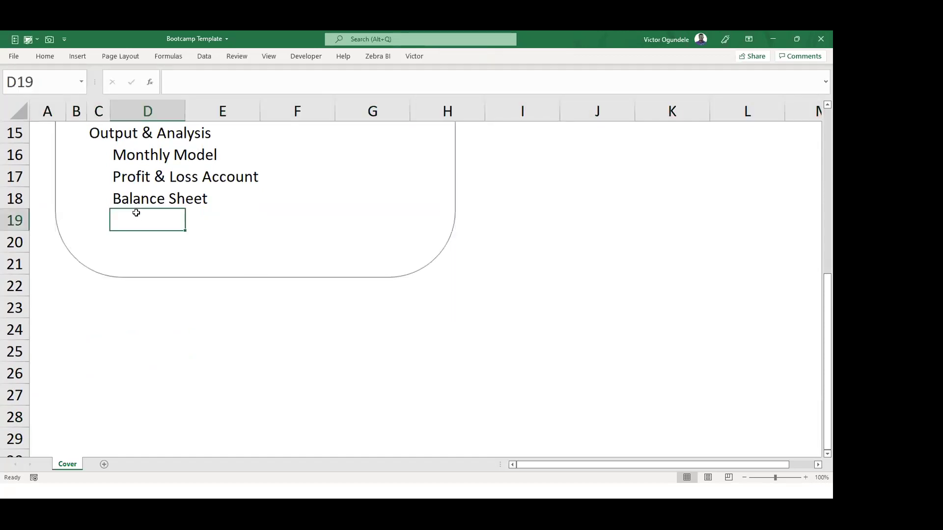
type("Cashflow ")
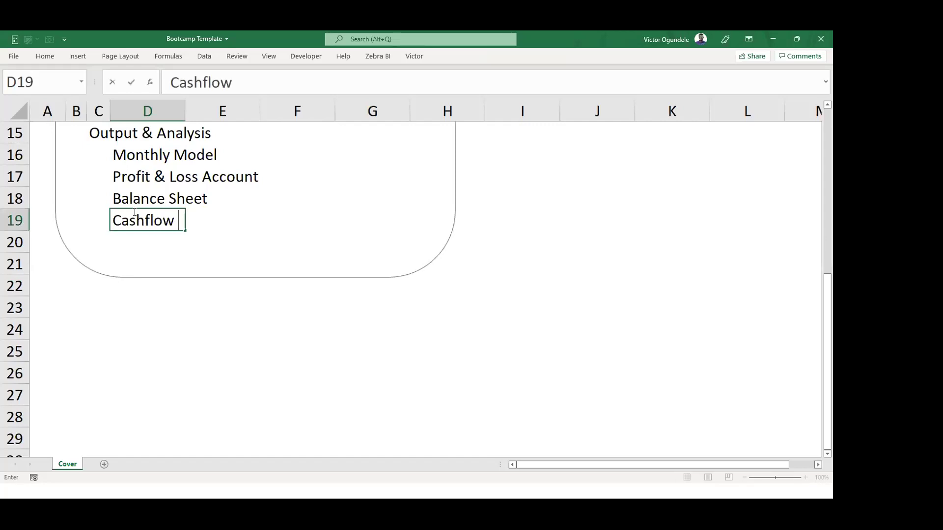
type("Statement")
key("Return")
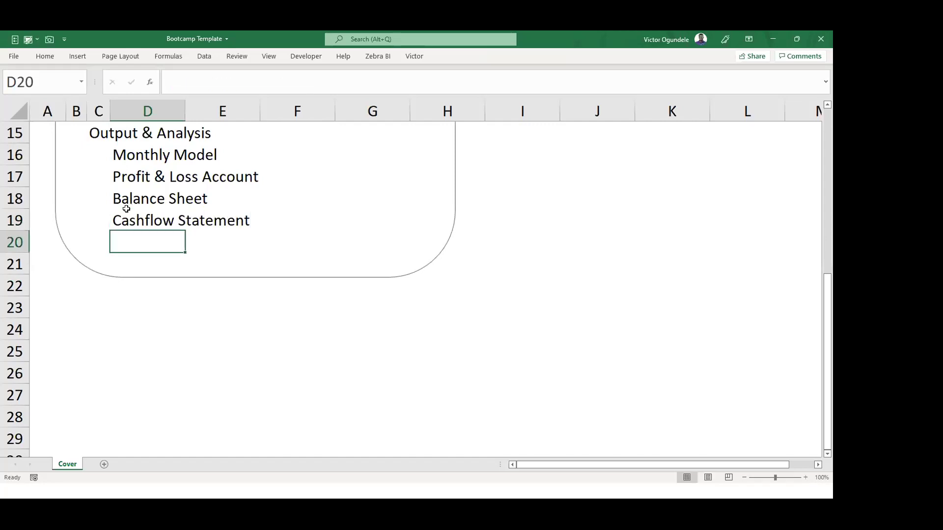
Add 'Analysis' in D20 and 'DCF Valuation' in D21.
type("Analysis")
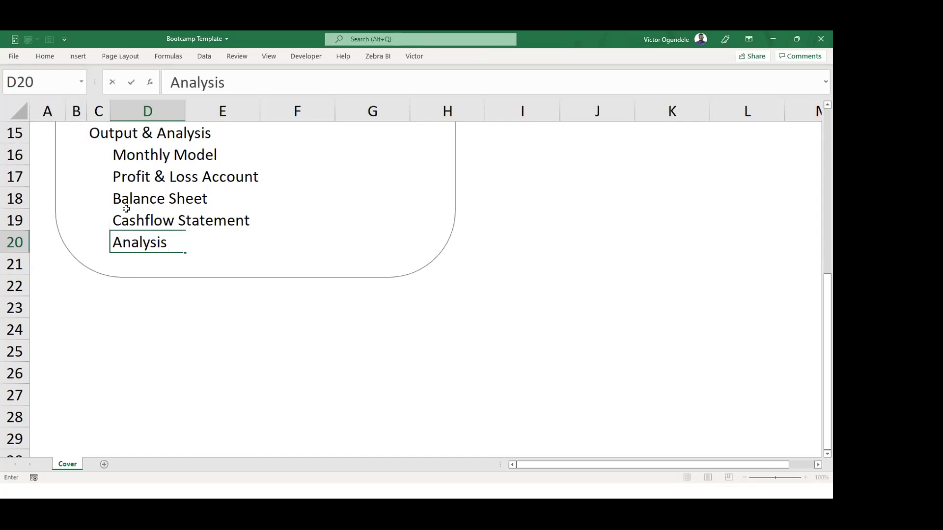
key("Return")
type("Va")
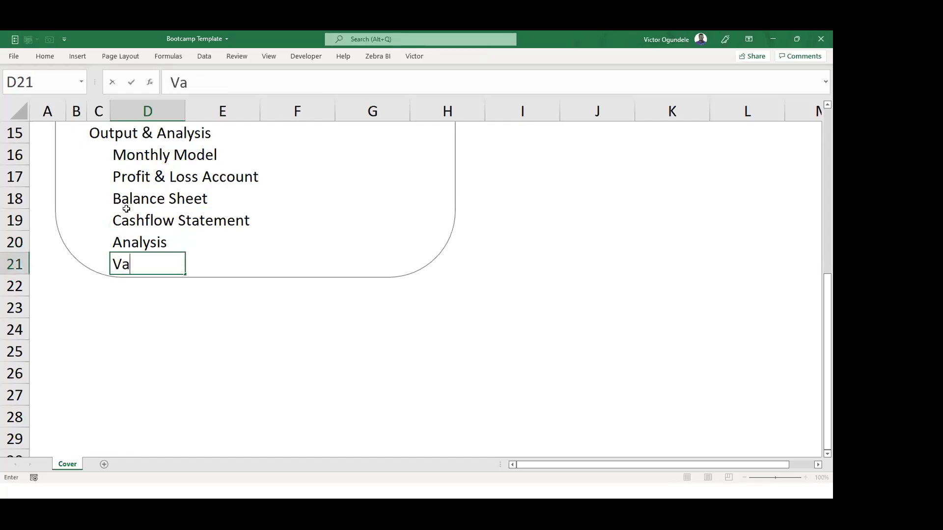
type("luati")
key("BackSpace")
type("tion")
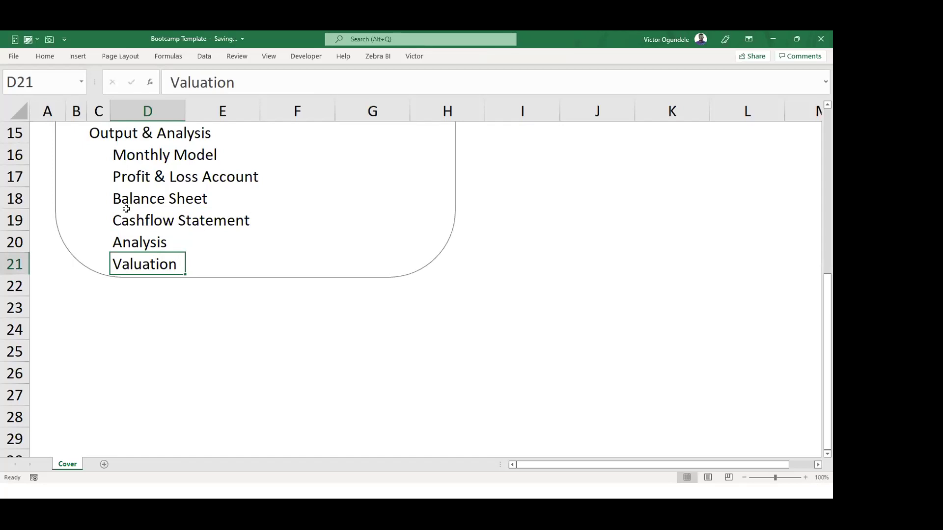
key("F2")
type("S")
key("BackSpace")
type("DCF")
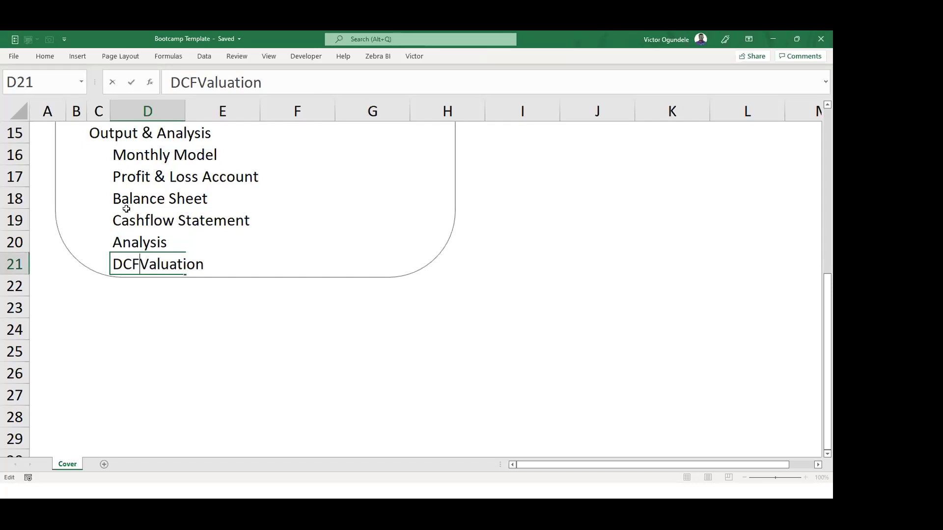
key("shift+Return")
Rename the D20 entry to 'Analysis, Ratios & Metrics'.
key("F2")
type("&")
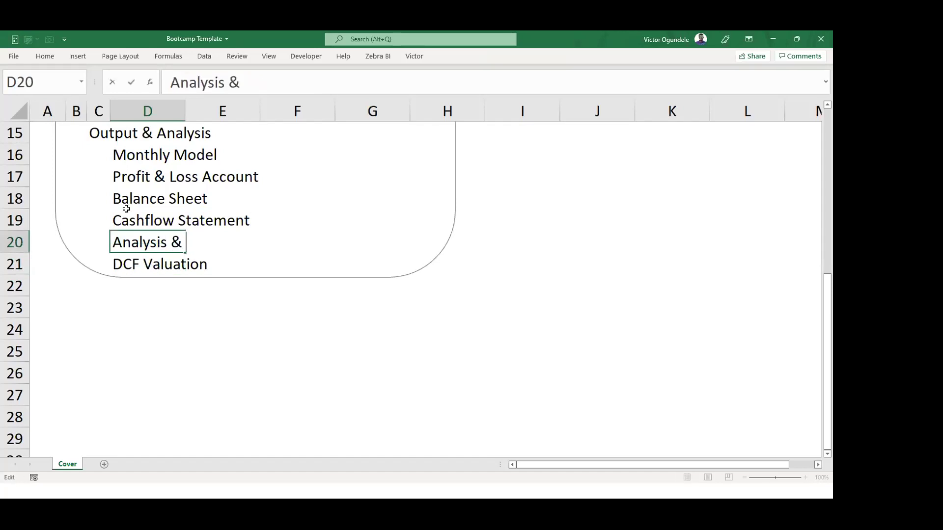
type(" Metrivs")
key("BackSpace")
key("BackSpace")
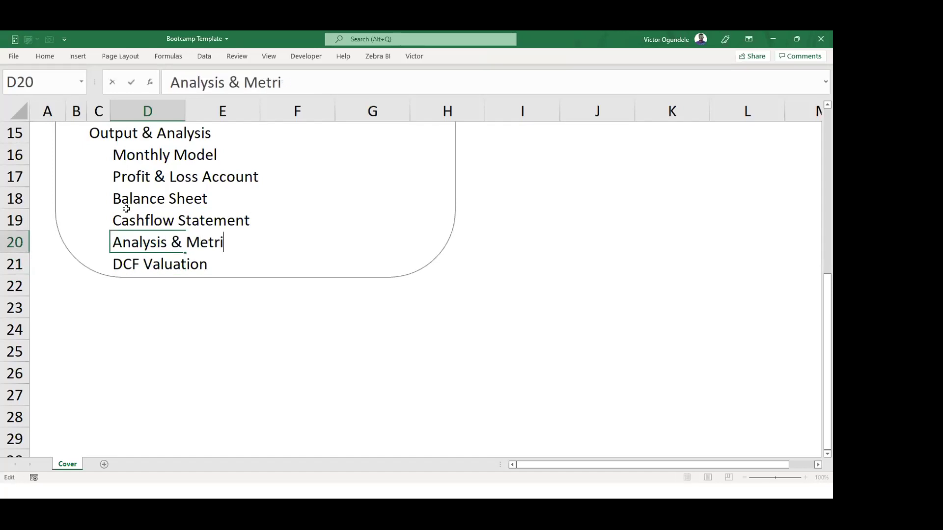
key("BackSpace")
key("BackSpace")
key("BackSpace")
key("BackSpace")
key("BackSpace")
key("BackSpace")
type(", Ratios")
type(",")
key("BackSpace")
key("BackSpace")
type("&")
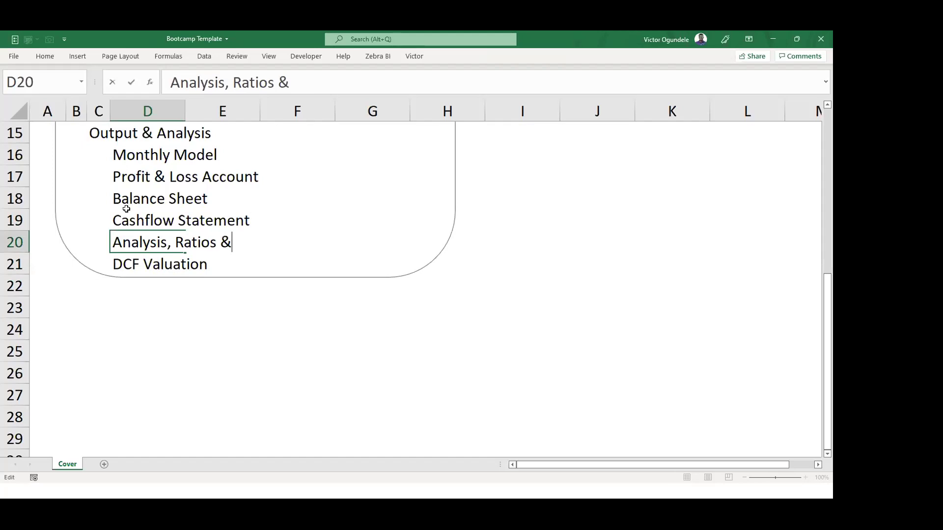
type(" Metrics")
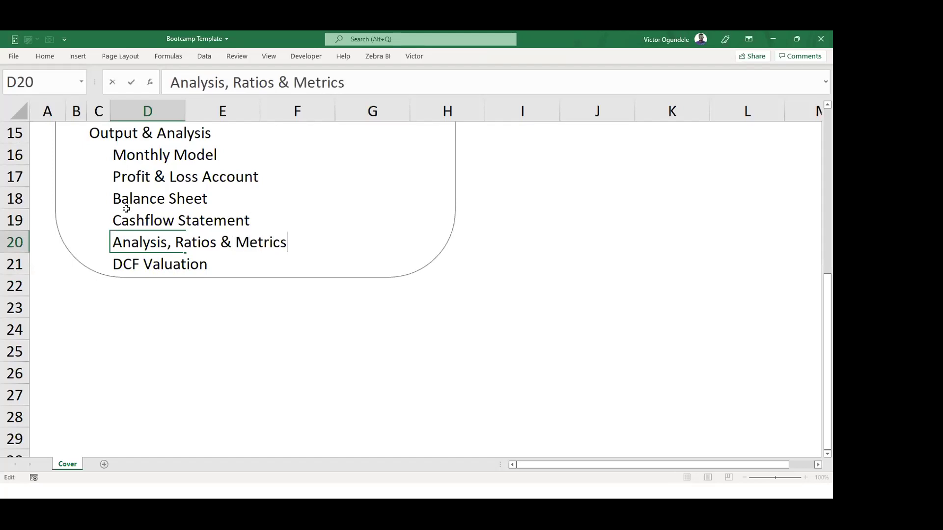
key("ctrl+Return")
scroll(126, 209, "down", 3, "ctrl")
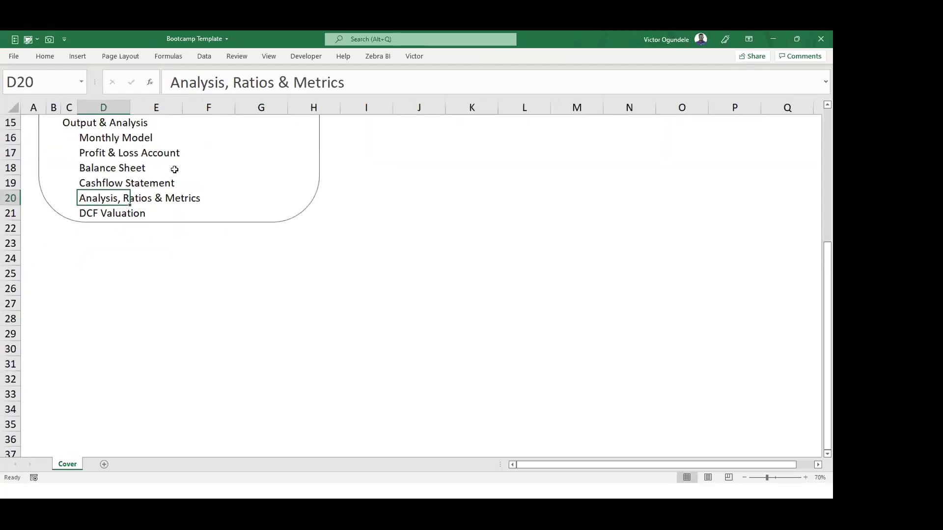
scroll(175, 168, "up", 5)
Insert six blank rows above Table on Content so the list starts at row 16.
left_click_drag(205, 133, 208, 140)
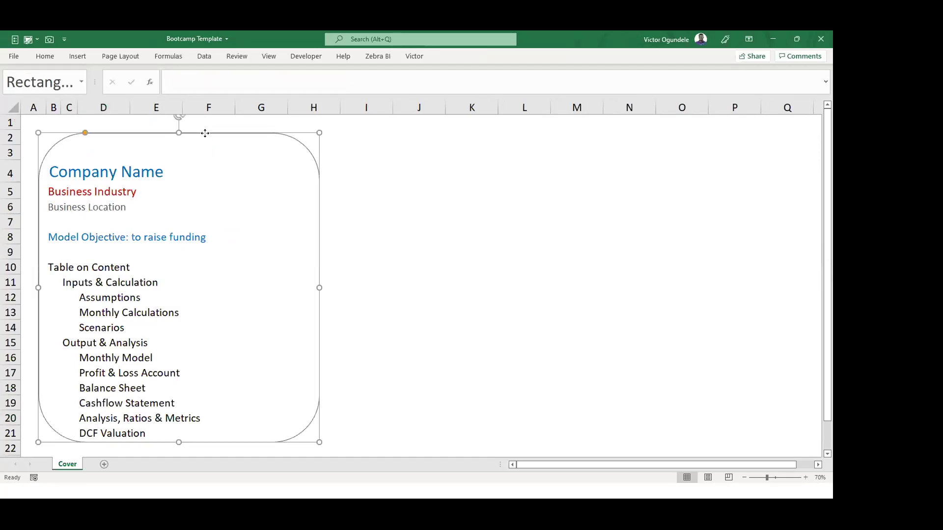
left_click(208, 141)
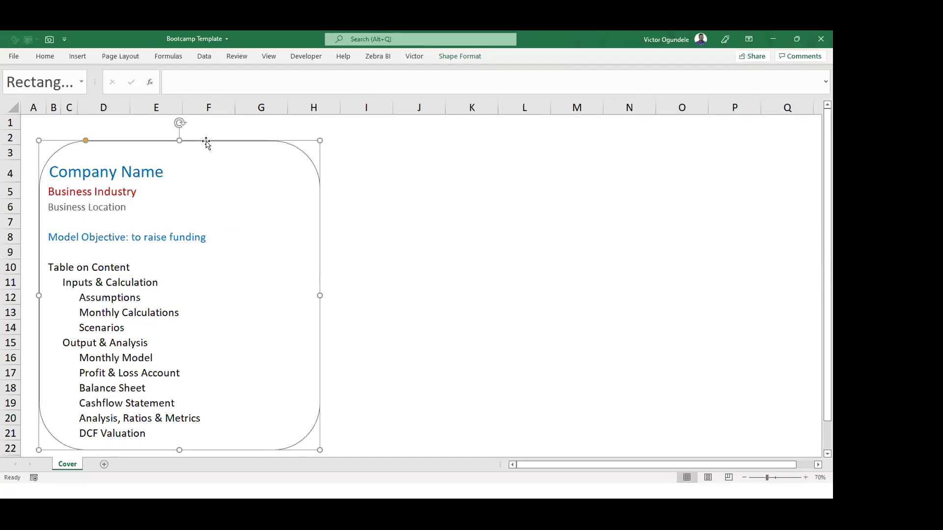
left_click(229, 319)
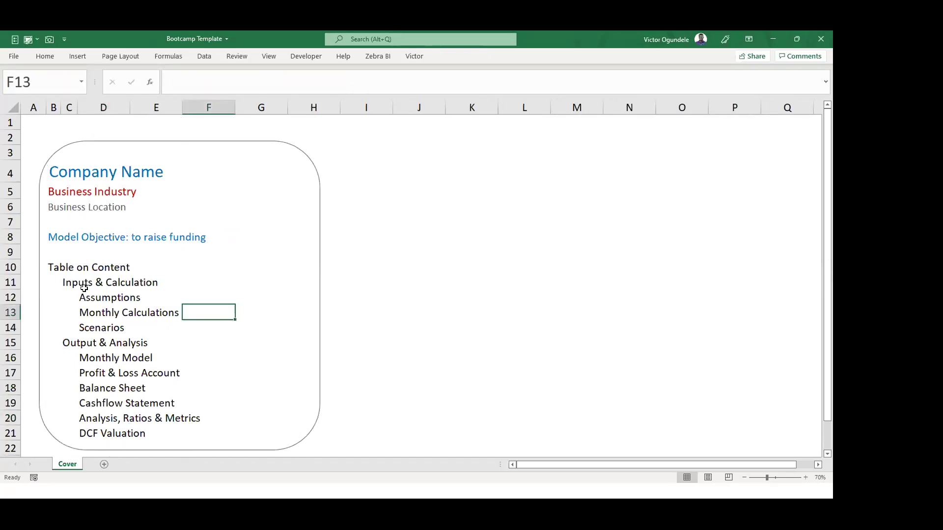
left_click(54, 267)
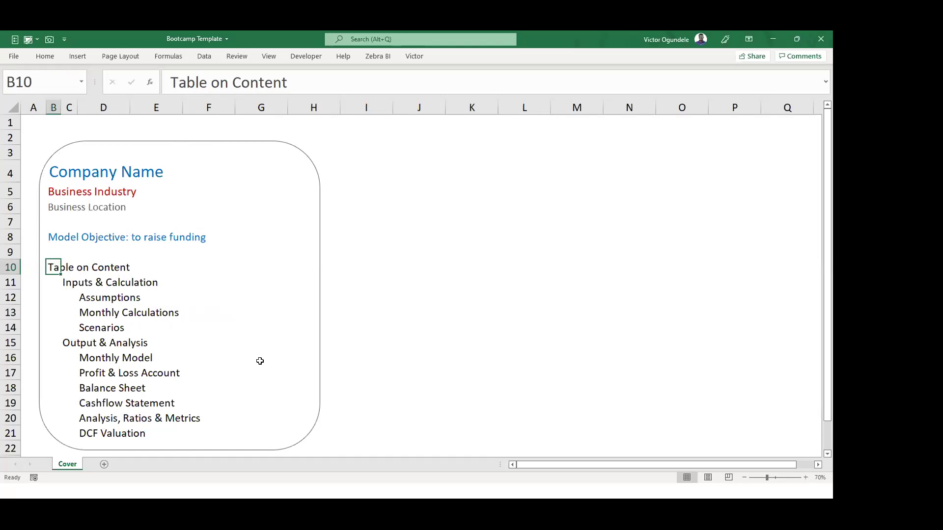
left_click(13, 266)
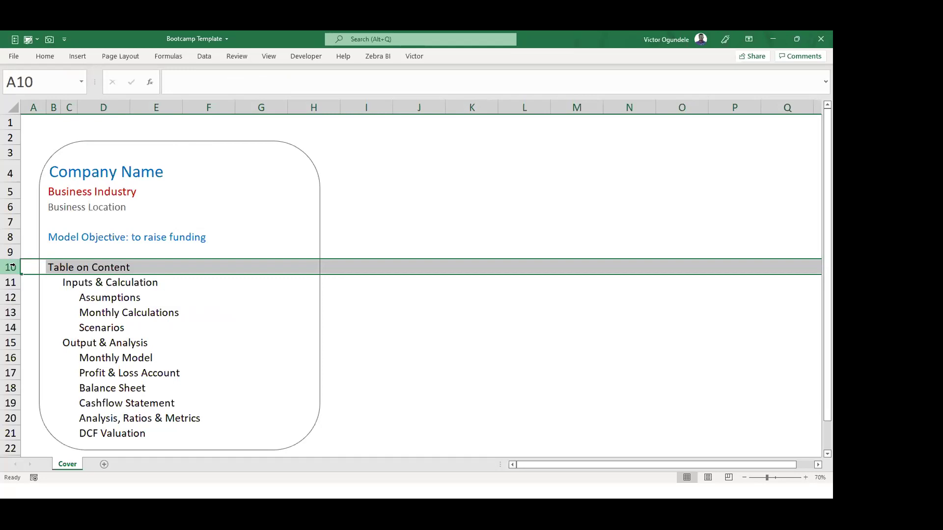
key("ctrl+plus")
key("ctrl+plus")
key("ctrl+plus")
key("ctrl+plus")
key("ctrl+plus")
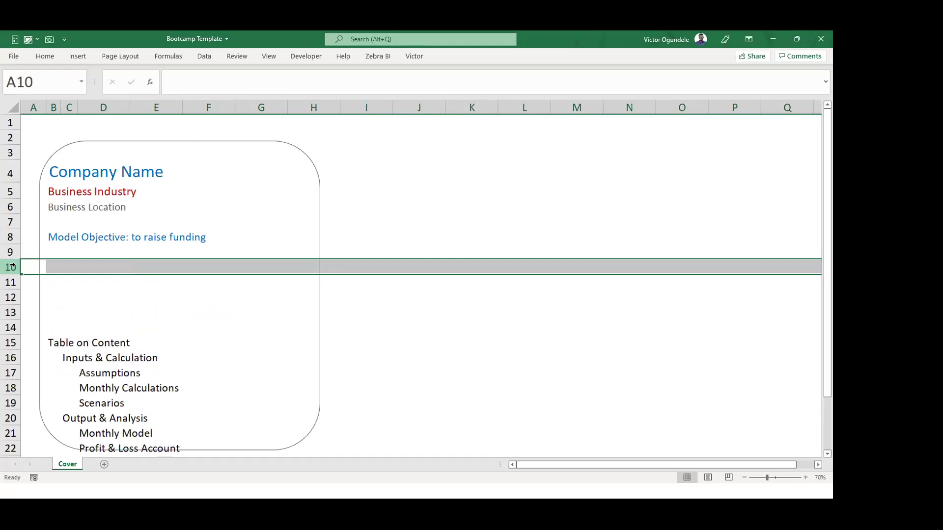
key("ctrl+plus")
left_click(72, 56)
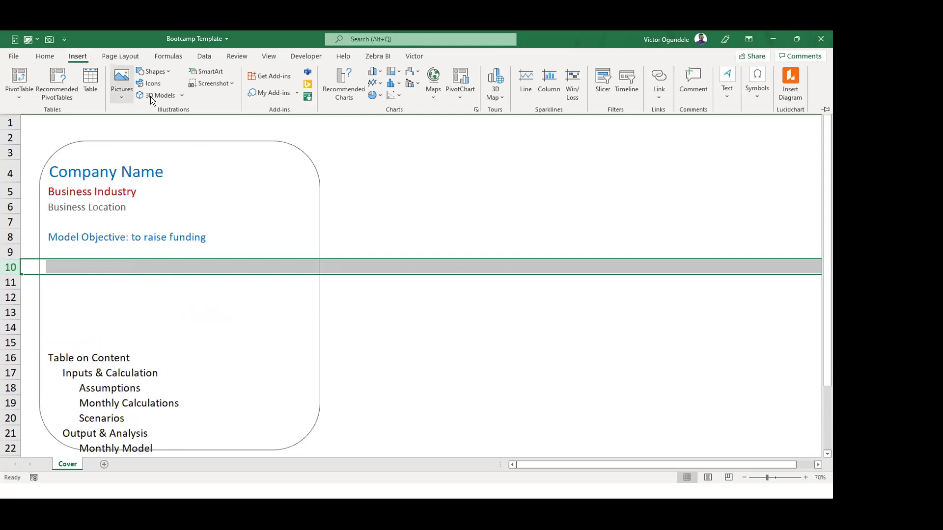
Draw a text box in the blank space below the model objective.
left_click(167, 71)
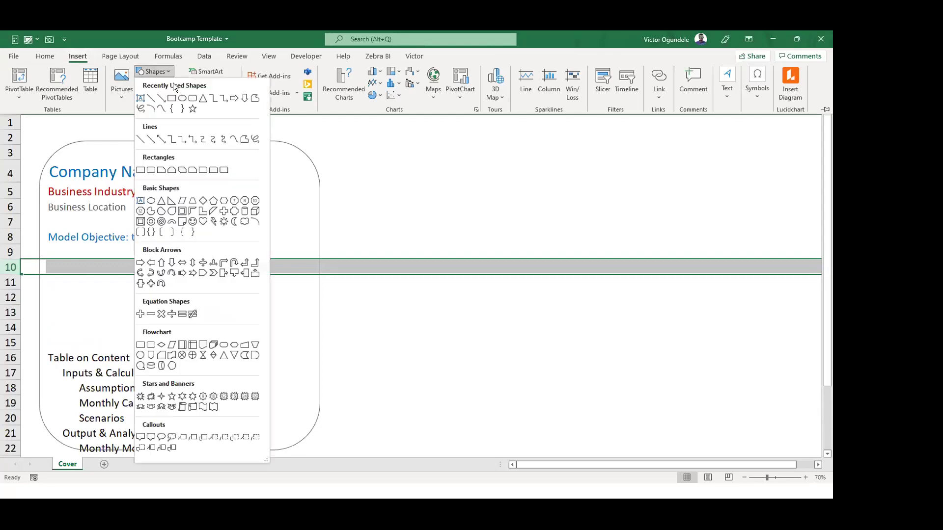
left_click(140, 100)
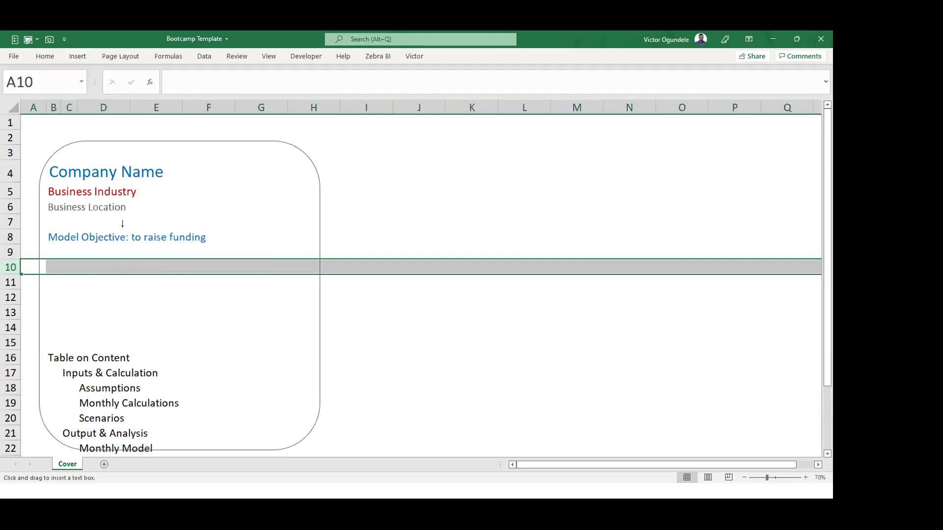
mouse_move(60, 249)
left_mouse_down()
mouse_move(256, 344)
mouse_move(212, 345)
left_mouse_up()
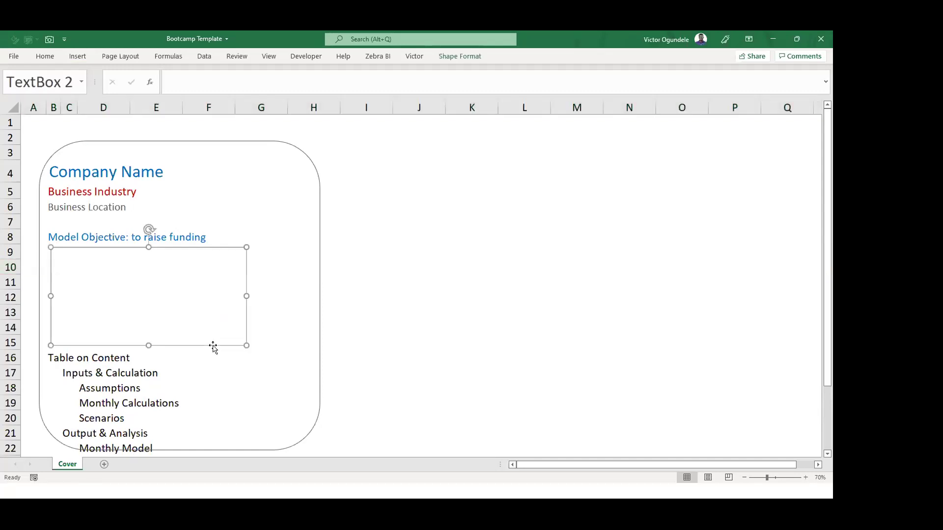
Give the text box No Fill and No Outline.
left_click(453, 55)
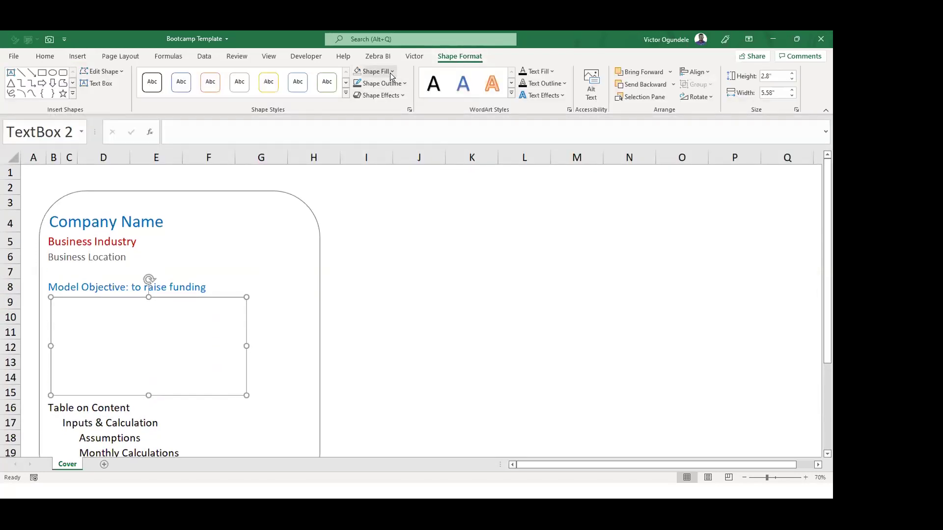
left_click(390, 72)
left_click(402, 197)
left_click(403, 81)
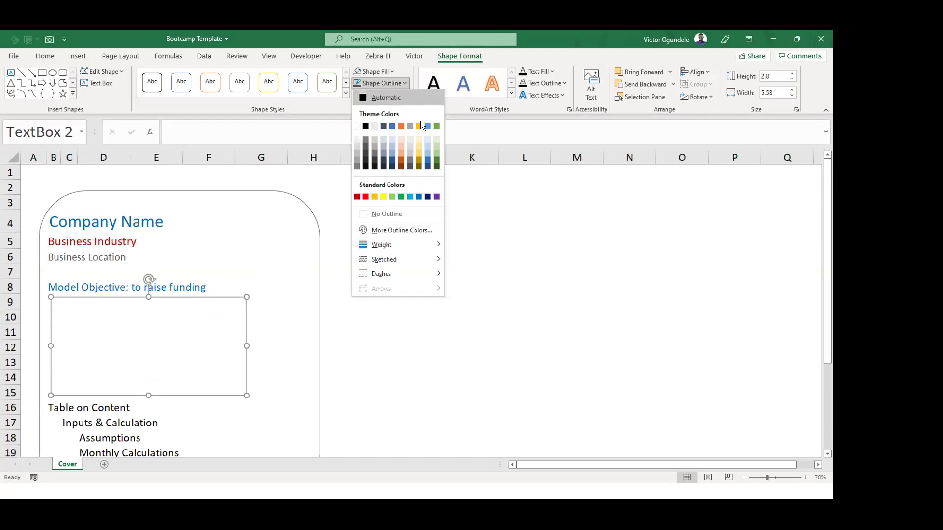
left_click(395, 215)
left_click(71, 304)
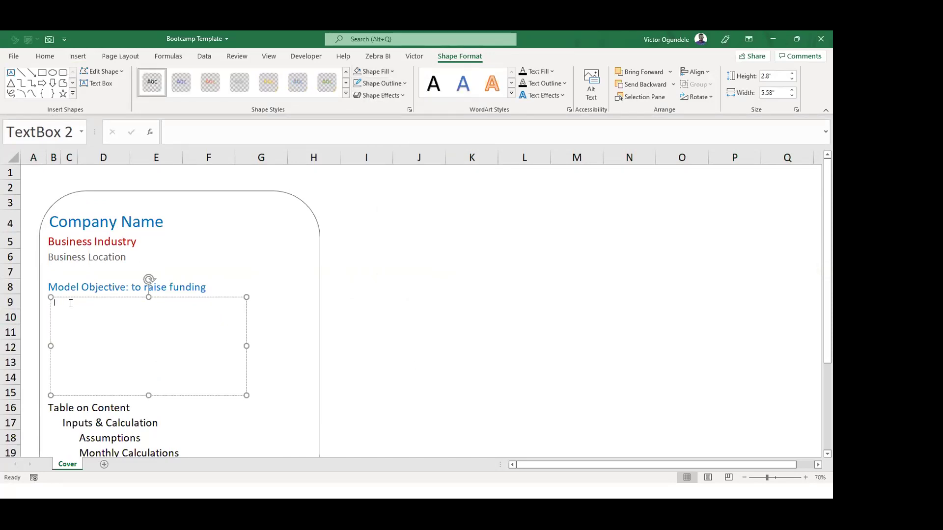
Set the text box font size to 18.
left_click(45, 56)
type("Boot")
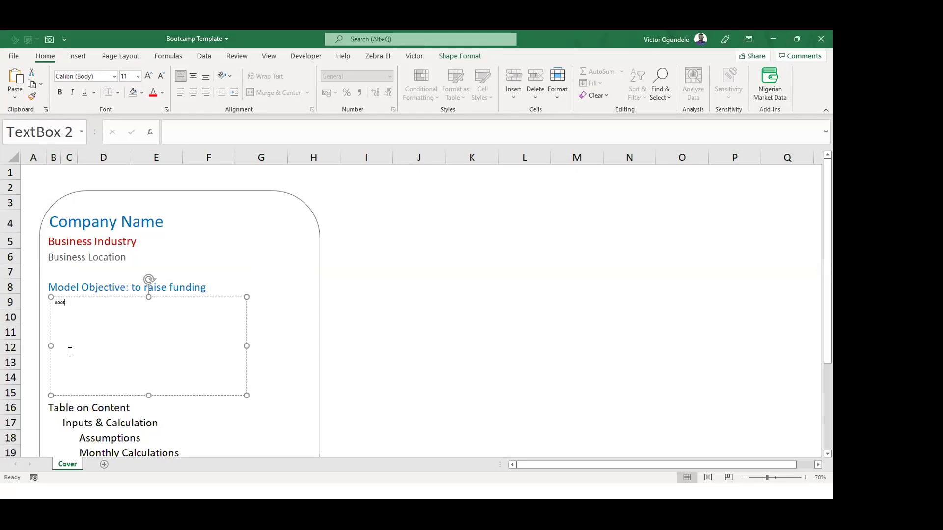
left_click(186, 297)
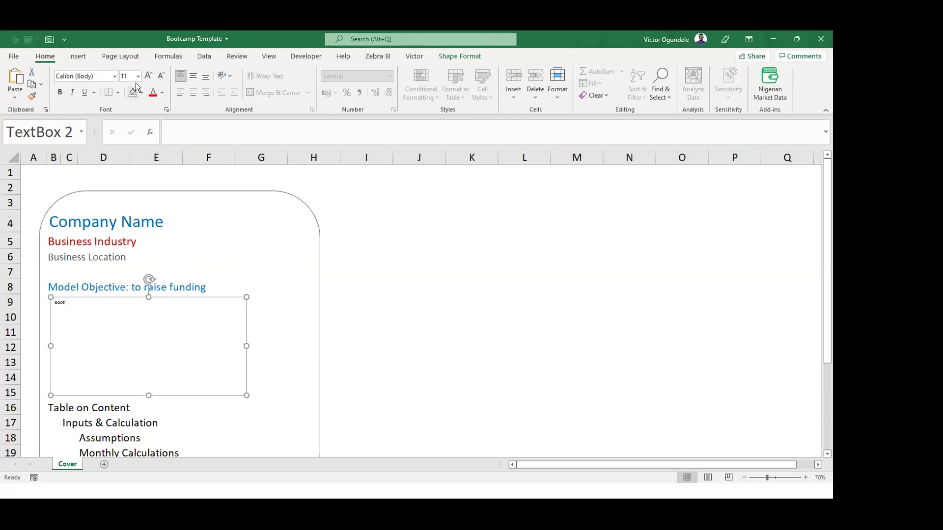
left_click(148, 76)
left_click(148, 76)
left_click(148, 76)
left_click(149, 76)
Type the Bootcamp Limited Fintech lending description and shrink the box to fit.
left_click(75, 306)
type("camp")
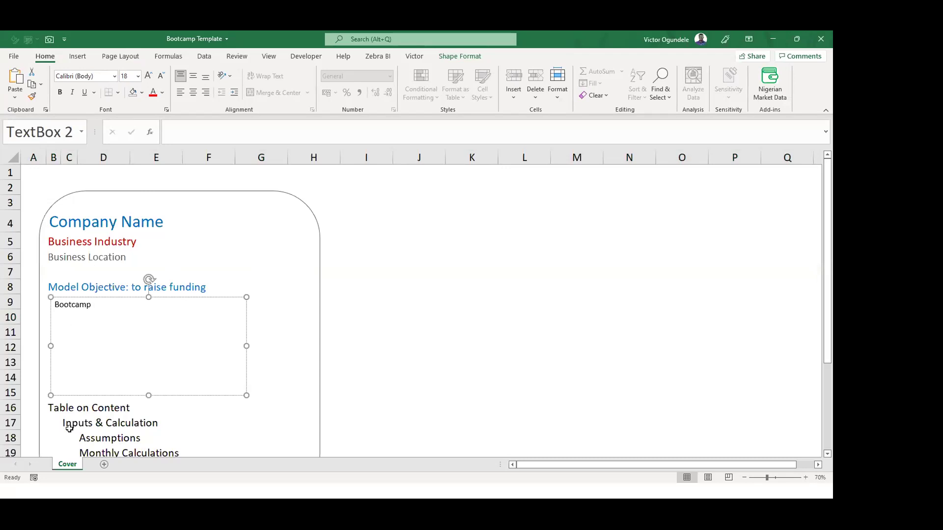
type(" Limited is a Fi")
type("ntech business ")
type("model, that will be lending fu")
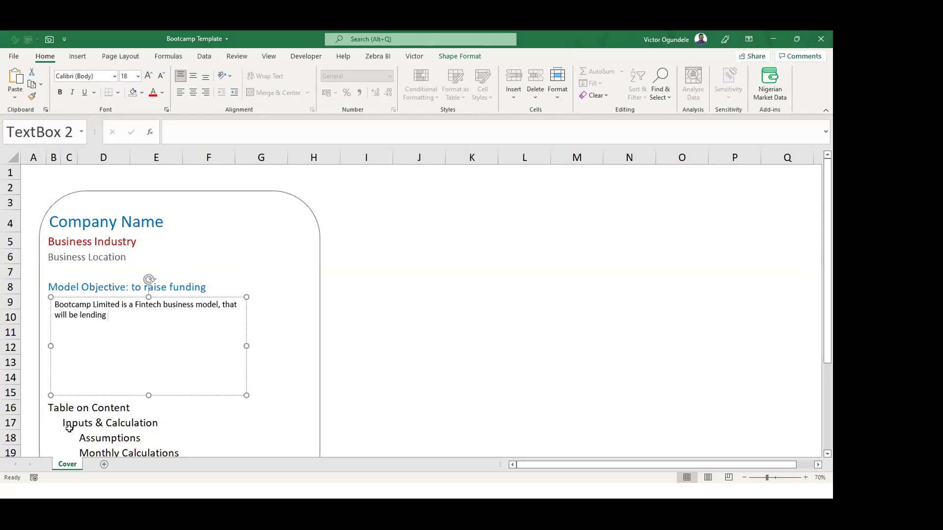
type("nds")
type(" to small ")
type("business ")
type("& in")
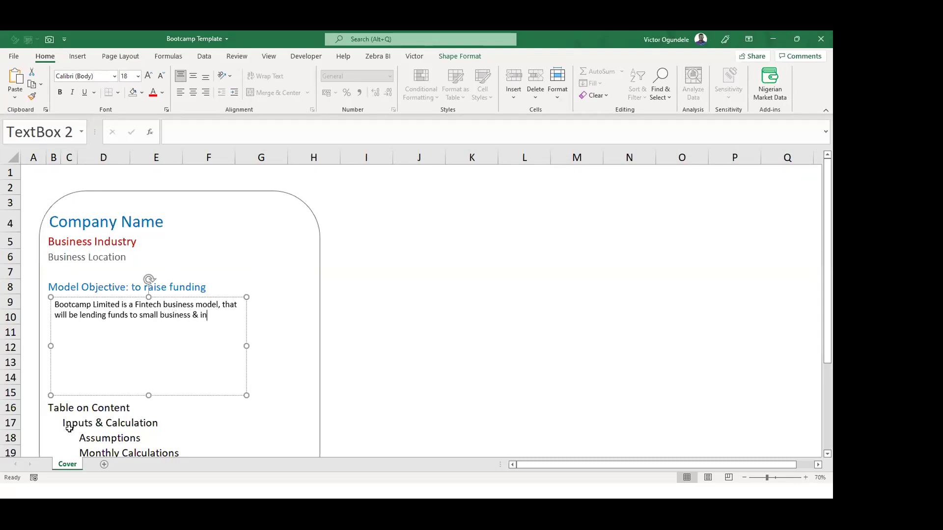
type("dividual a")
type("nd charge in")
type("terest o")
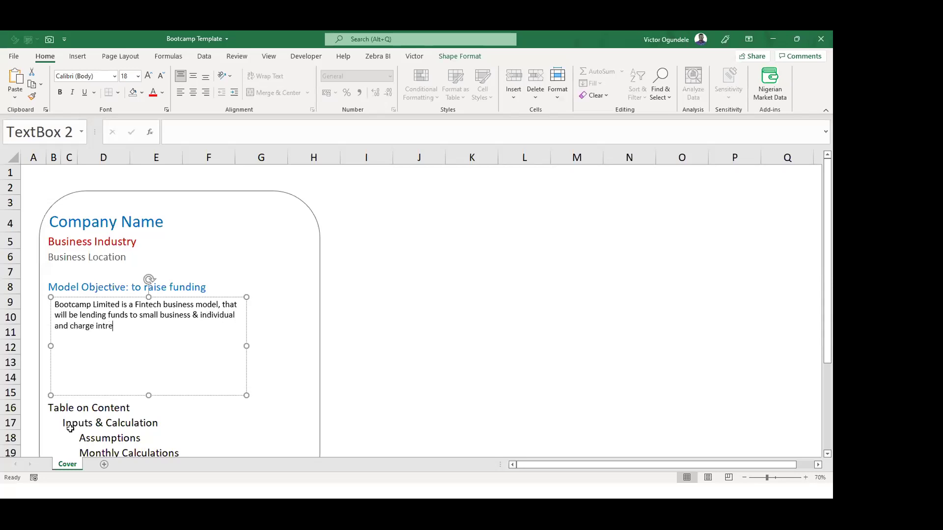
type("n ythe")
key("BackSpace")
key("BackSpace")
key("BackSpace")
type("the loan being ")
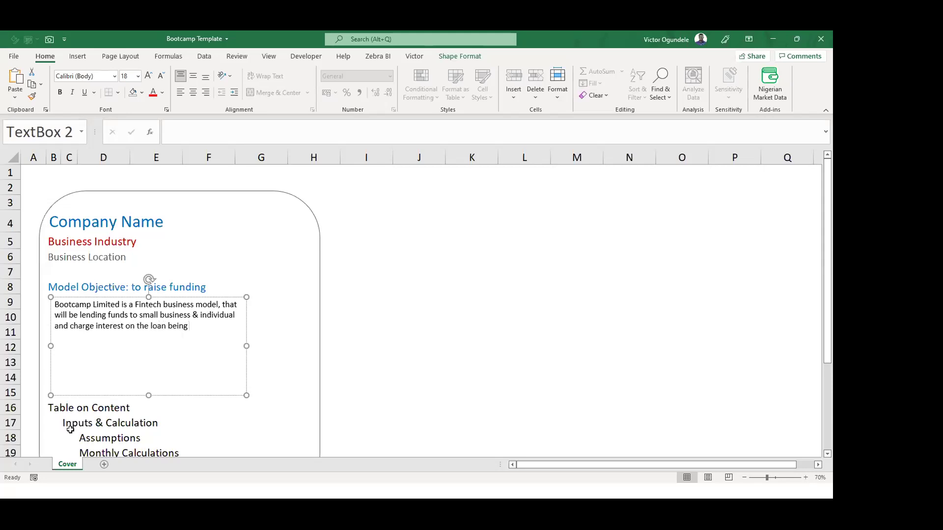
type("given")
left_click_drag(146, 395, 149, 341)
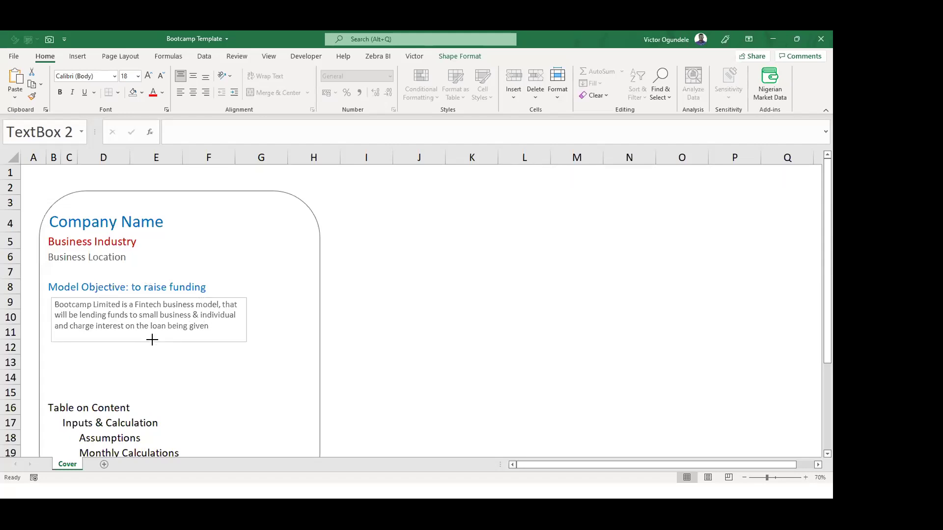
Delete the empty rows 12–15 between the objective and the contents.
left_click(93, 369)
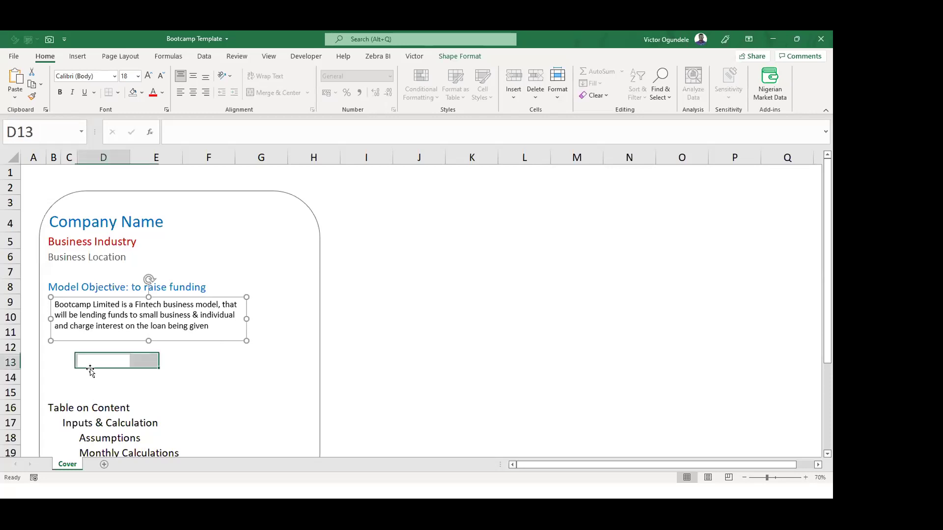
key("shift+space")
key("ctrl+minus")
key("ctrl+minus")
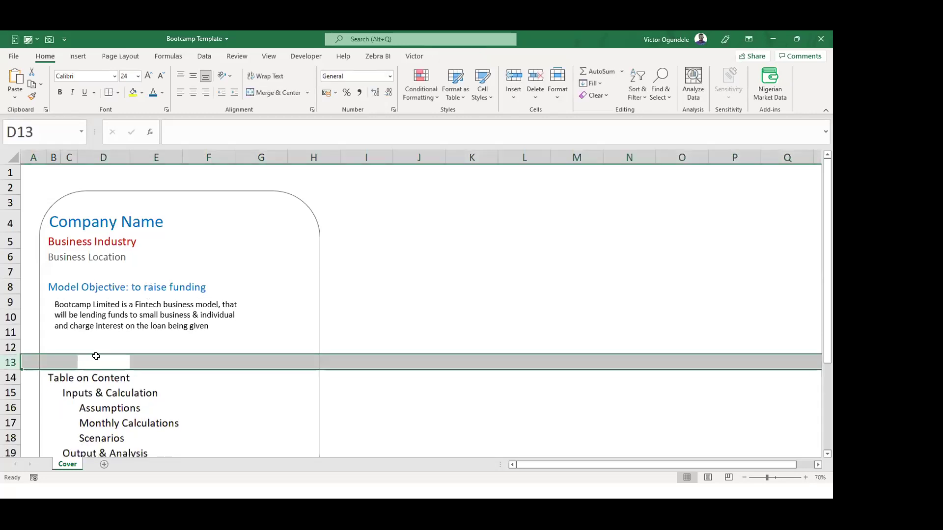
key("ctrl+minus")
key("Up")
key("shift+space")
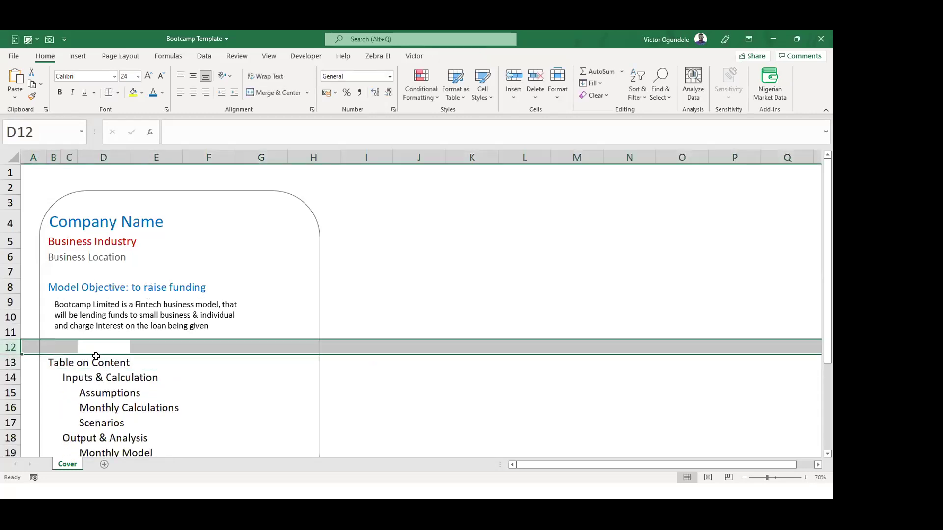
key("ctrl+minus")
Enlarge the objective text to size 20 and widen its text box.
left_click(242, 340)
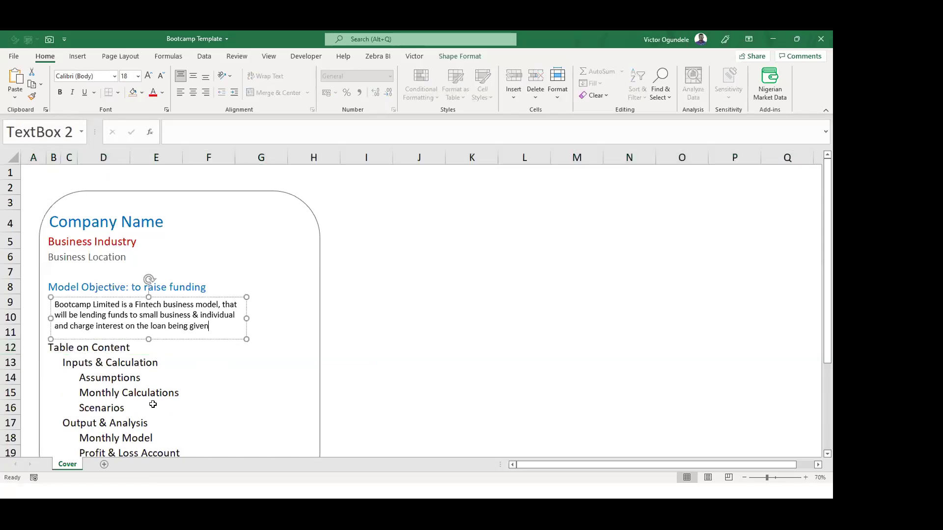
left_click(265, 405)
left_click(224, 330)
left_click(233, 367)
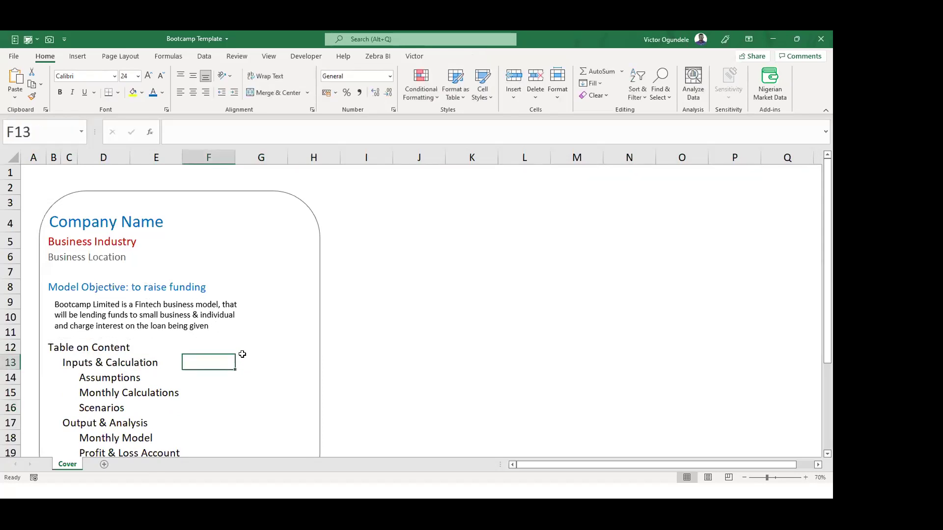
left_click(208, 338)
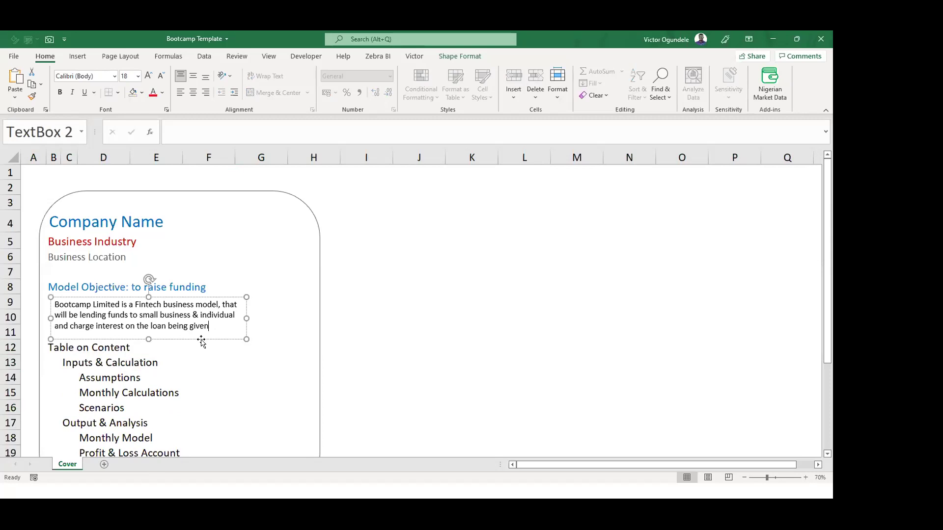
left_click(148, 76)
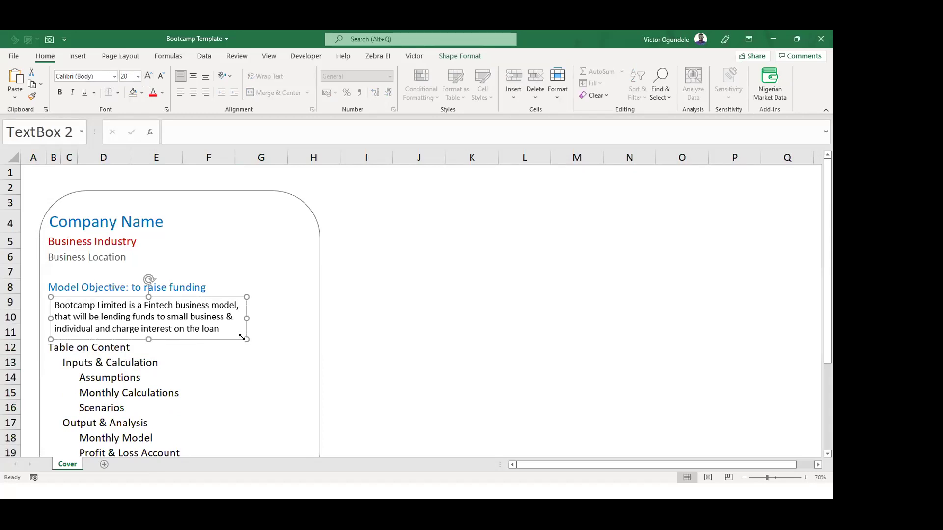
left_click_drag(247, 339, 293, 340)
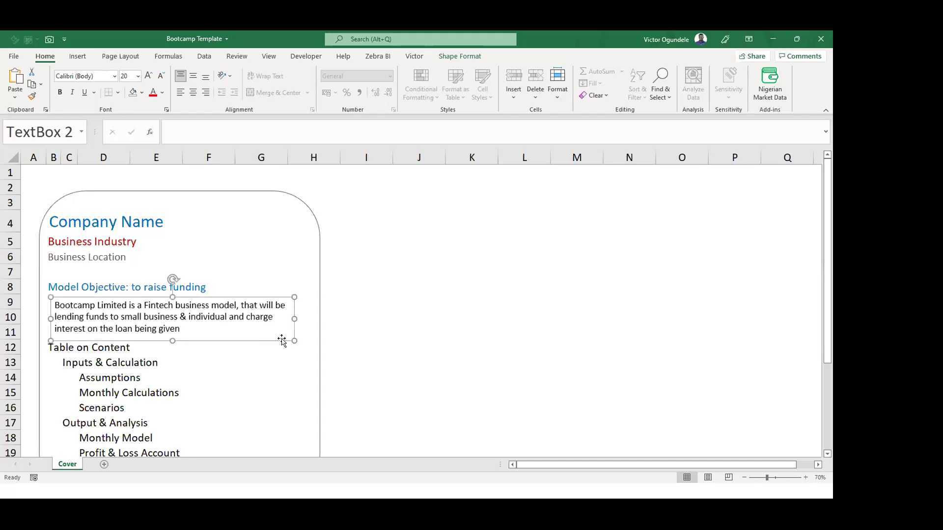
key("Escape")
End the description with a full stop and stretch the frame to enclose DCF Valuation.
left_click(255, 340)
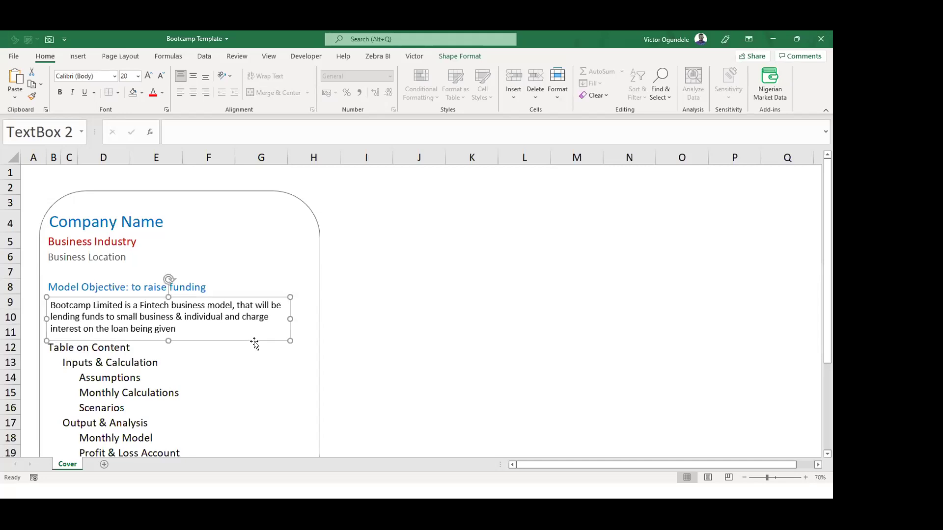
type(".")
left_click(248, 391)
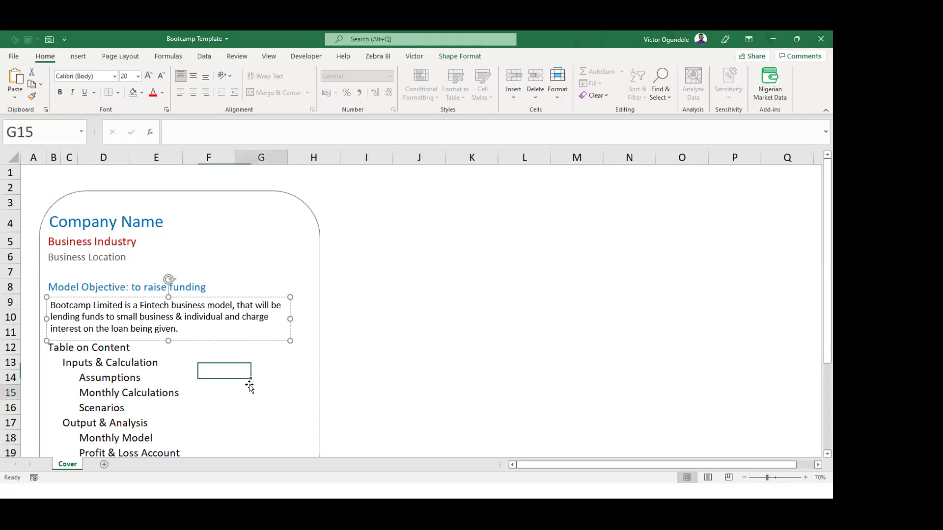
scroll(357, 339, "down", 1, "ctrl")
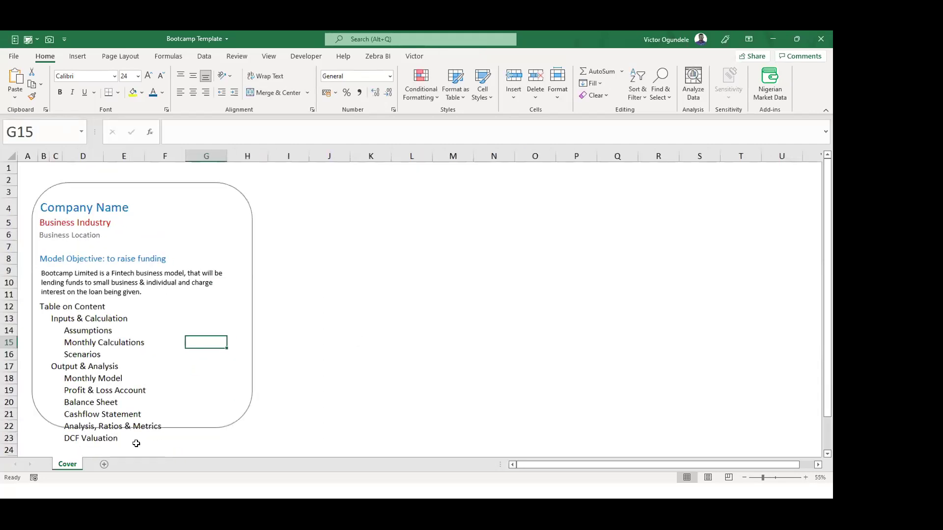
left_click(168, 427)
left_click_drag(140, 427, 138, 448)
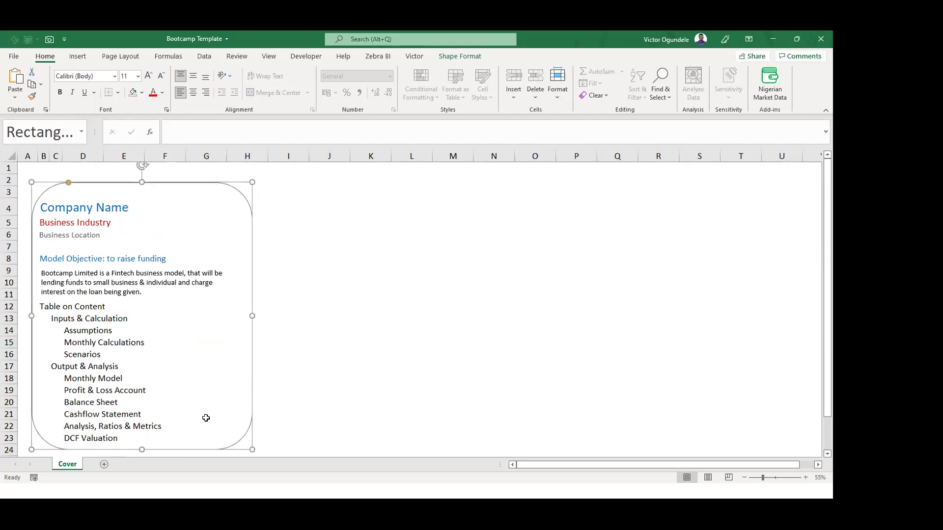
Delete empty row 2 and move the rounded frame up to fit.
left_click(329, 322)
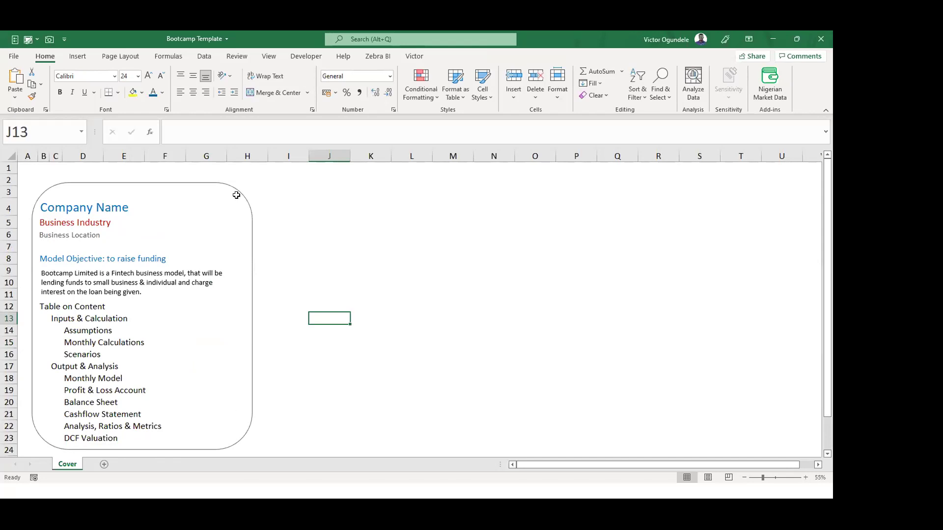
left_click(8, 178)
key("ctrl+minus")
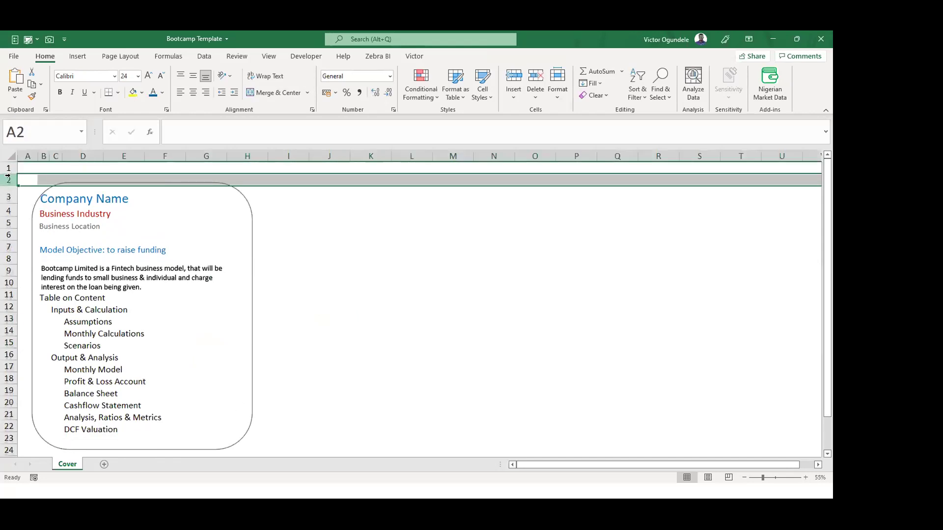
left_click(249, 206)
left_click_drag(248, 206, 244, 204)
Colour 'Table on Content' and 'Inputs & Calculation' Dark Red.
left_click(42, 296)
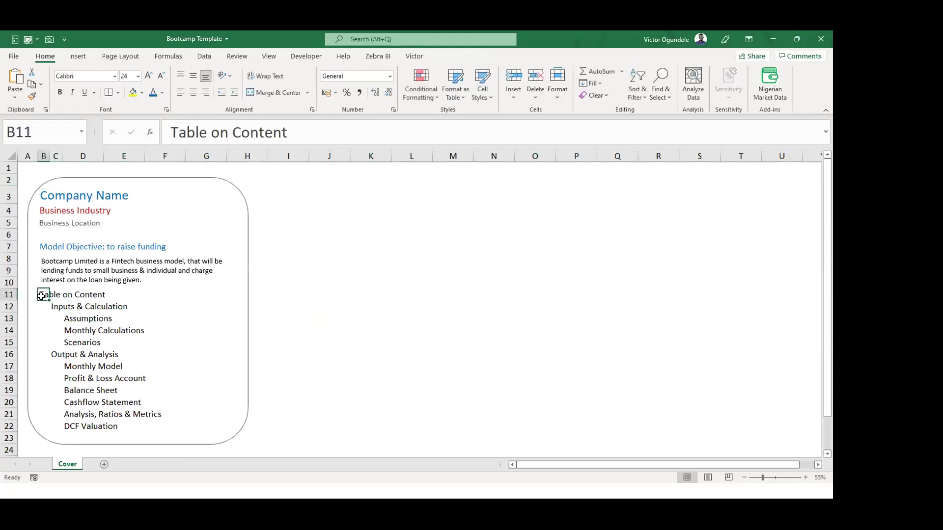
left_click(161, 92)
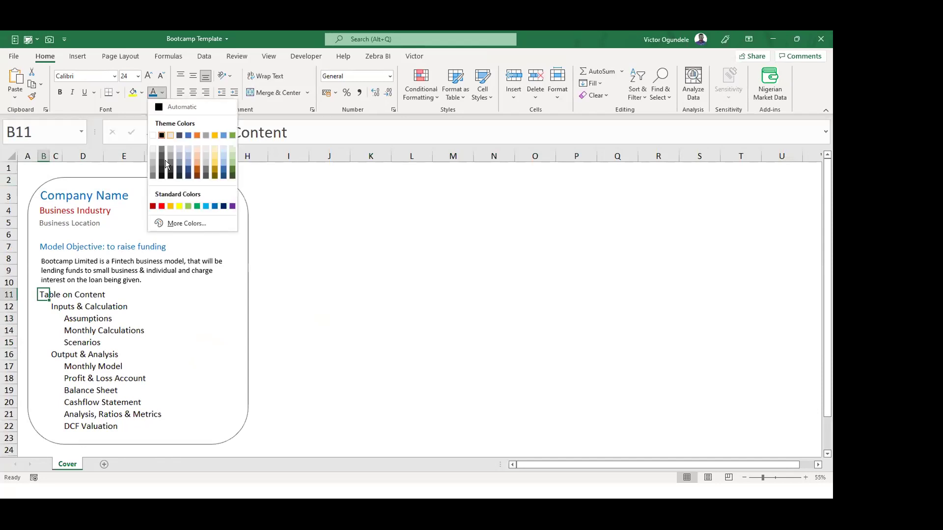
left_click(152, 206)
left_click(54, 307)
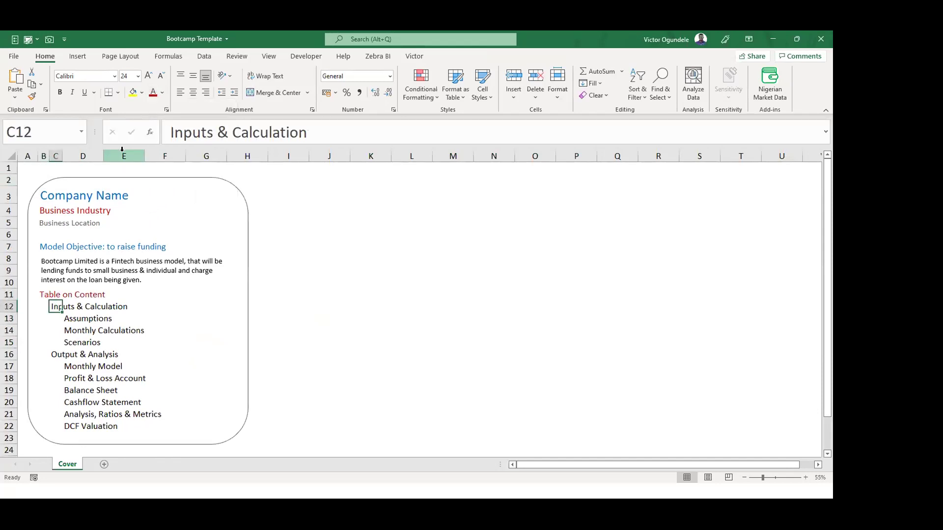
left_click(152, 92)
Bold the Output & Analysis, Inputs & Calculation and Table on Content headings.
left_click(96, 359)
key("ctrl+b")
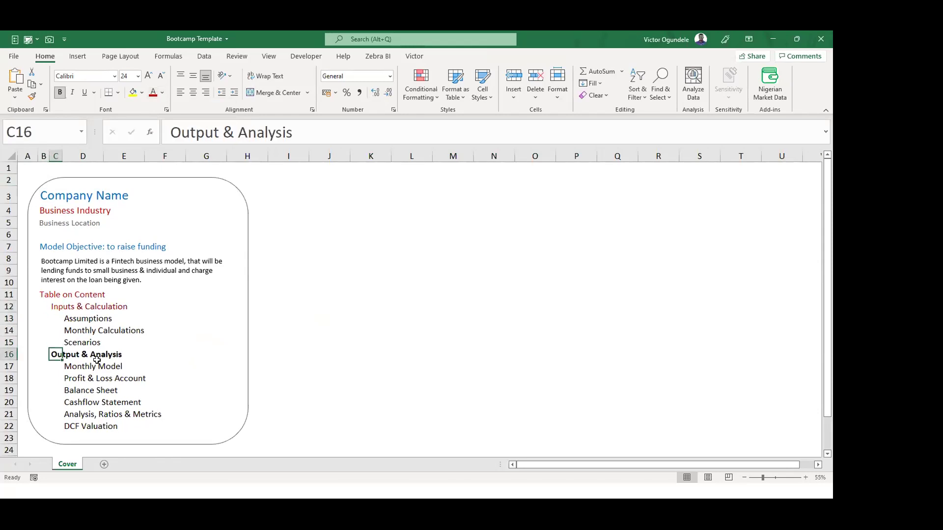
key("Up")
key("Up")
key("Up")
key("ctrl+b")
key("Up")
key("Left")
key("ctrl+b")
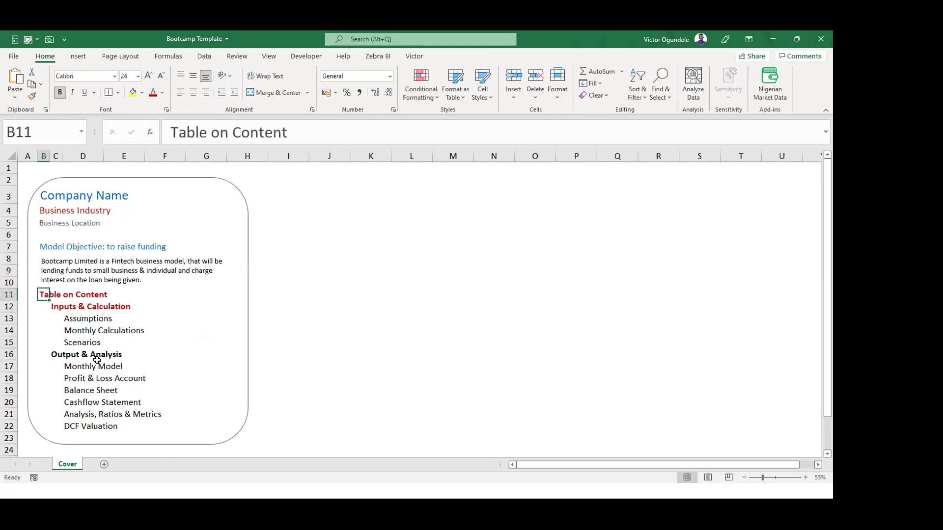
left_click(249, 332)
left_click(305, 315)
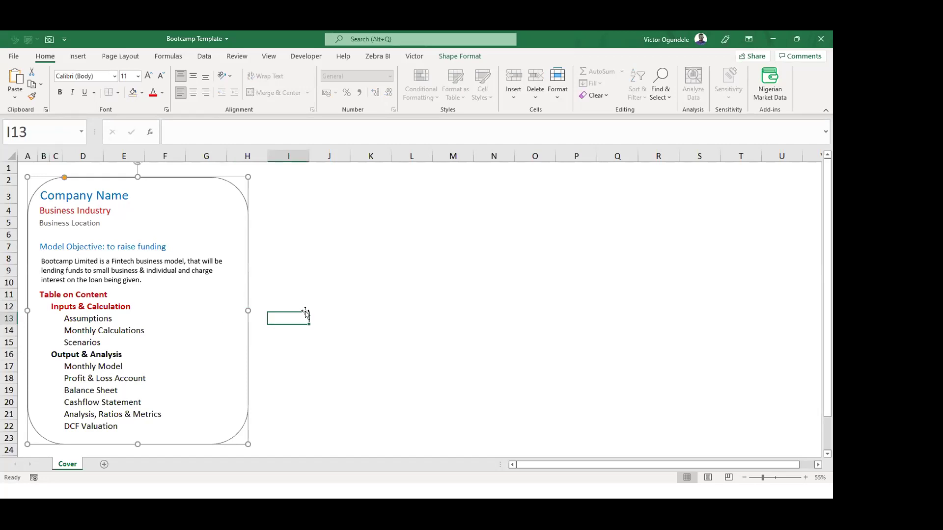
left_click(318, 280)
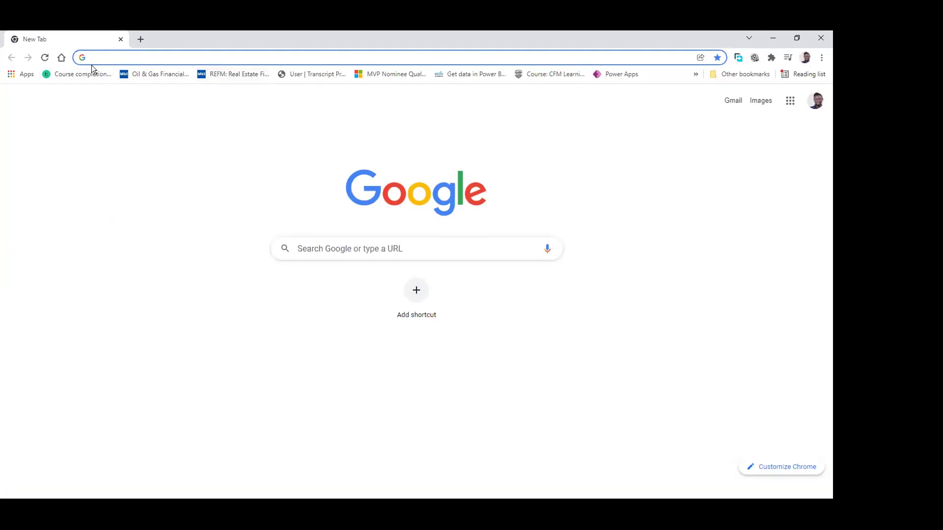
Search Google Images for 'microsoft' and copy one of the Microsoft logo images.
type("micro")
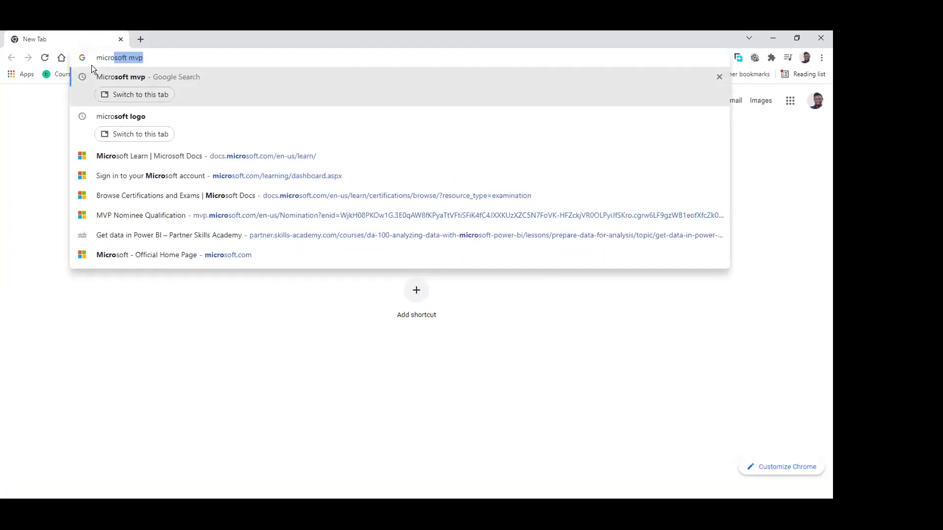
type("soft")
key("Delete")
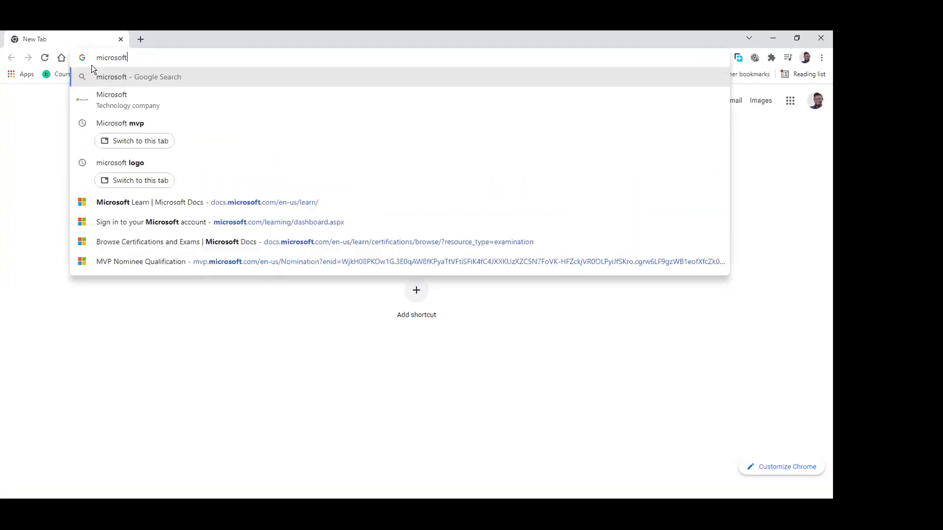
key("Return")
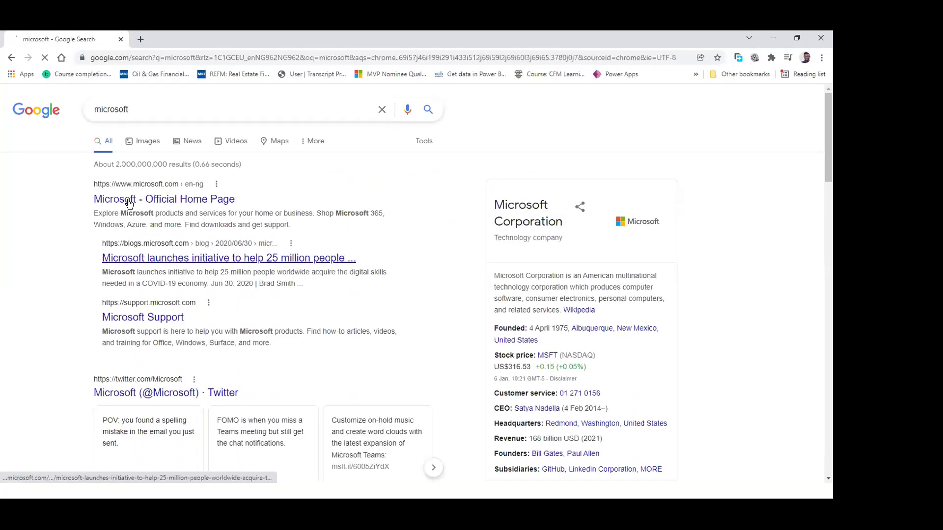
left_click(148, 142)
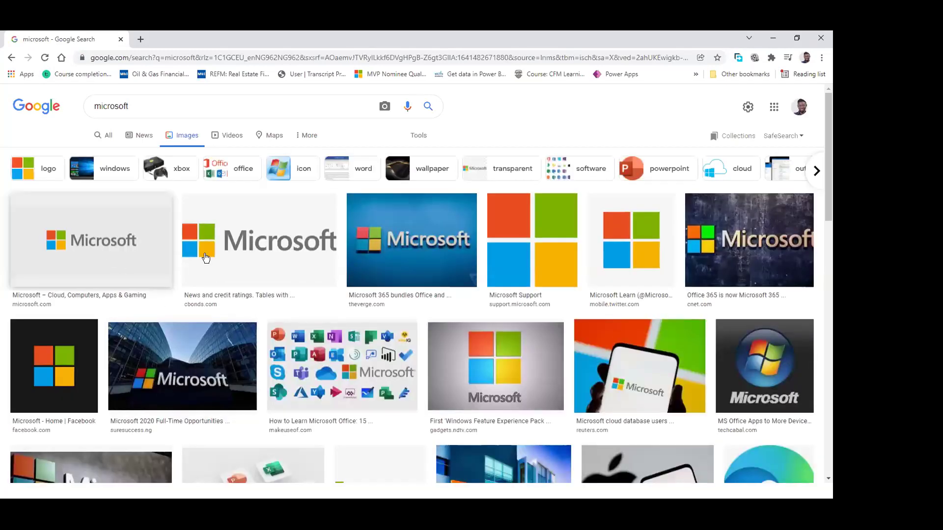
right_click(254, 239)
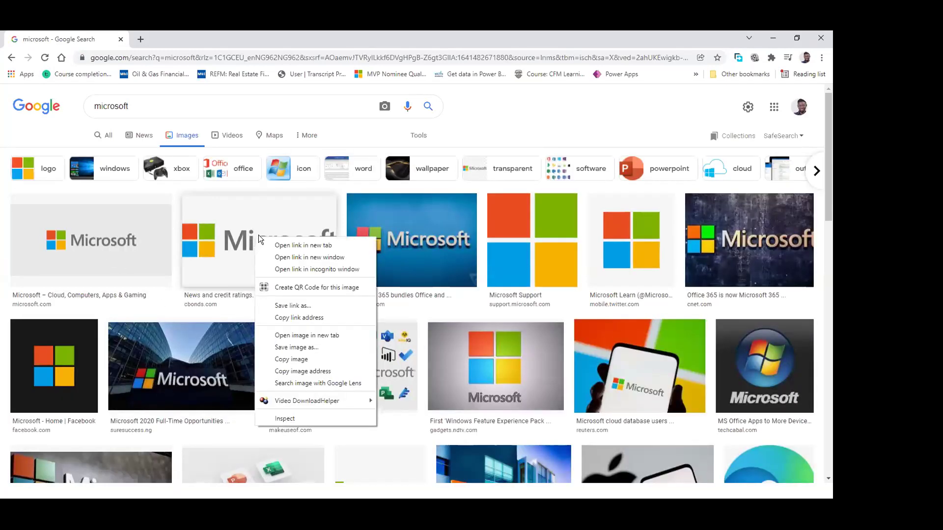
left_click(305, 362)
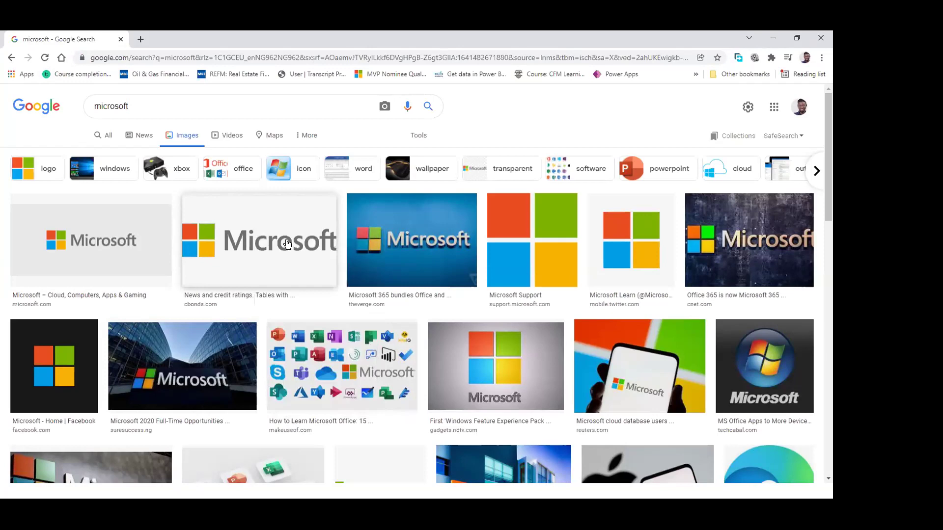
Paste the copied Microsoft logo at cell K8 and enlarge it by its corner handle.
left_click(772, 37)
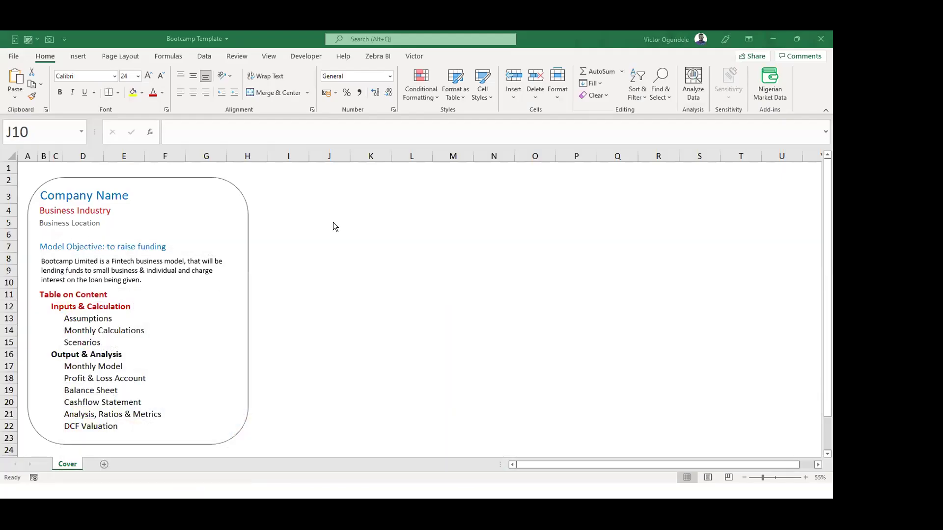
left_click(361, 254)
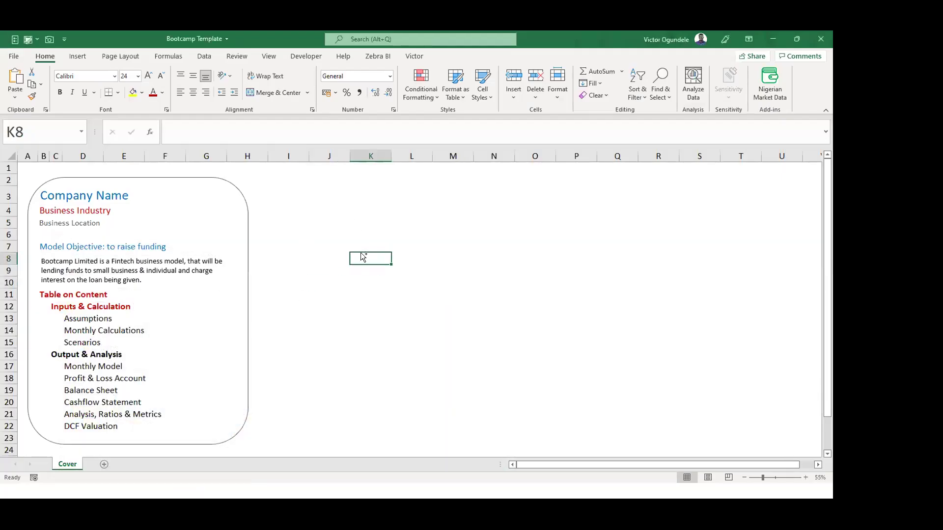
key("ctrl+v")
left_click(403, 277)
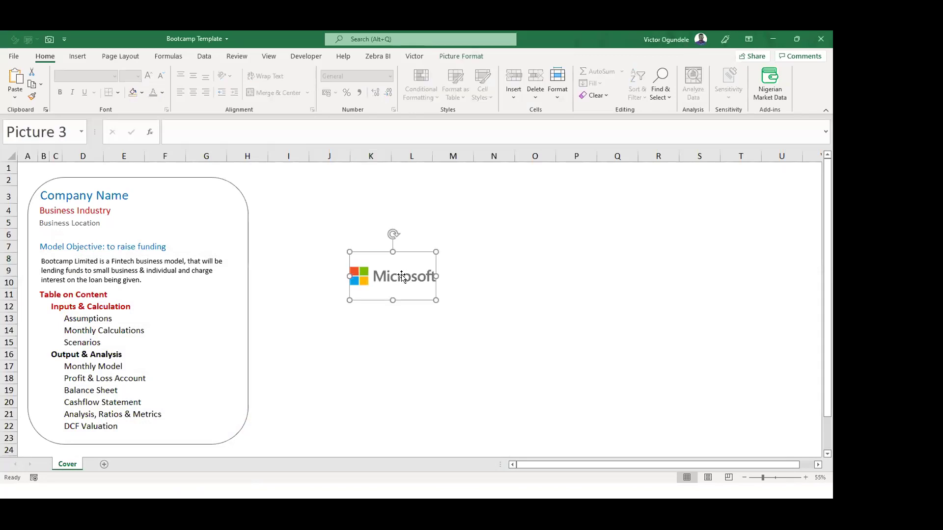
left_click_drag(434, 297, 498, 357)
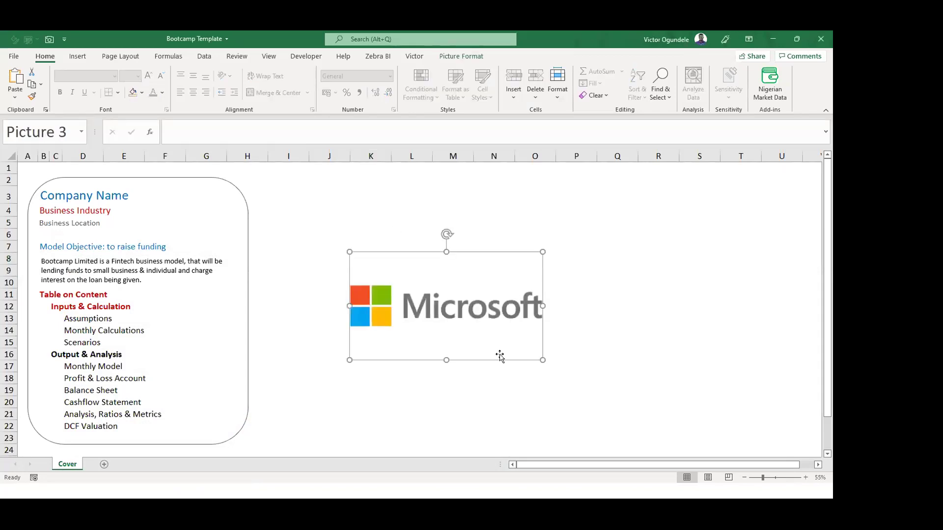
Reposition the logo so it sits to the right of the rounded cover frame.
left_click_drag(451, 335, 407, 313)
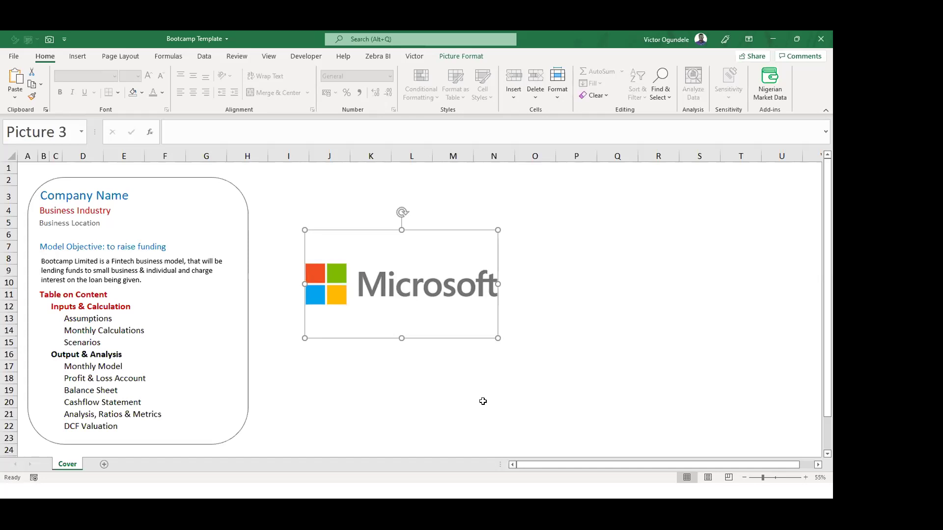
left_click_drag(449, 337, 502, 333)
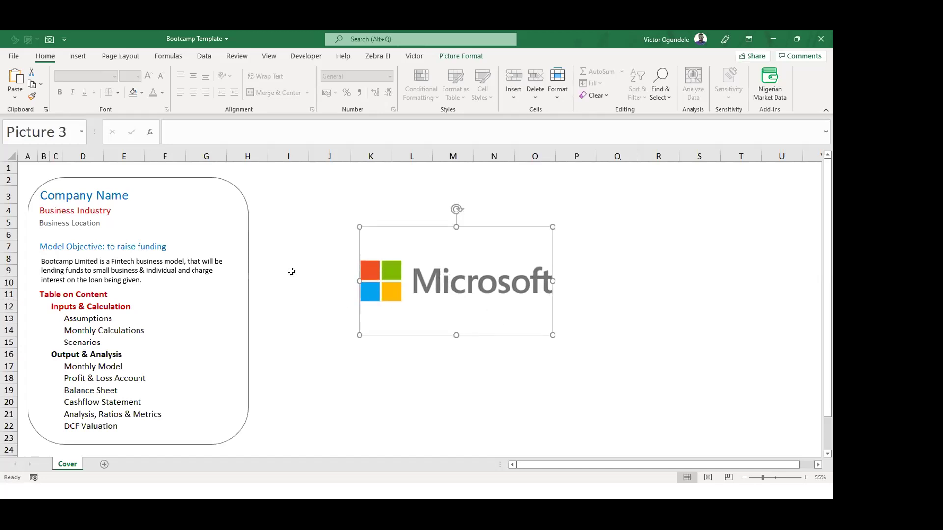
left_click(291, 253)
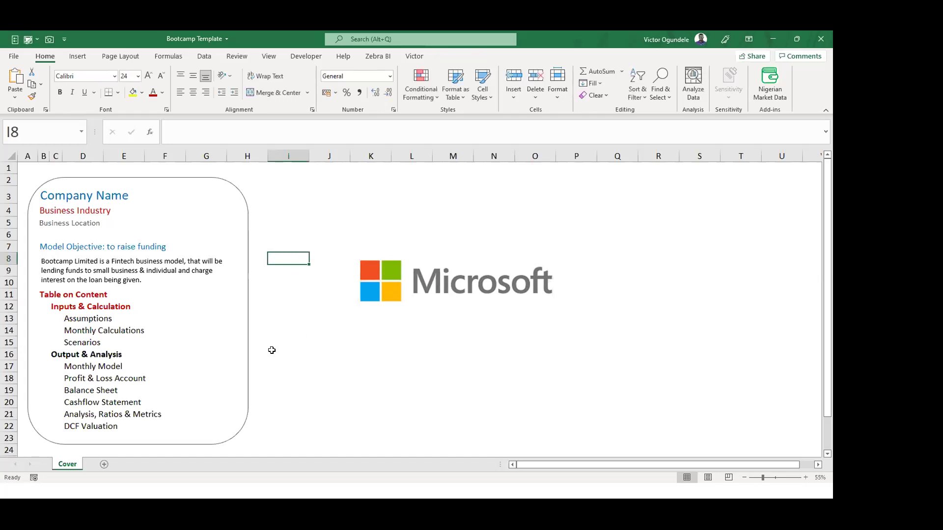
left_click(451, 295)
left_click_drag(382, 330, 324, 316)
left_click(373, 343)
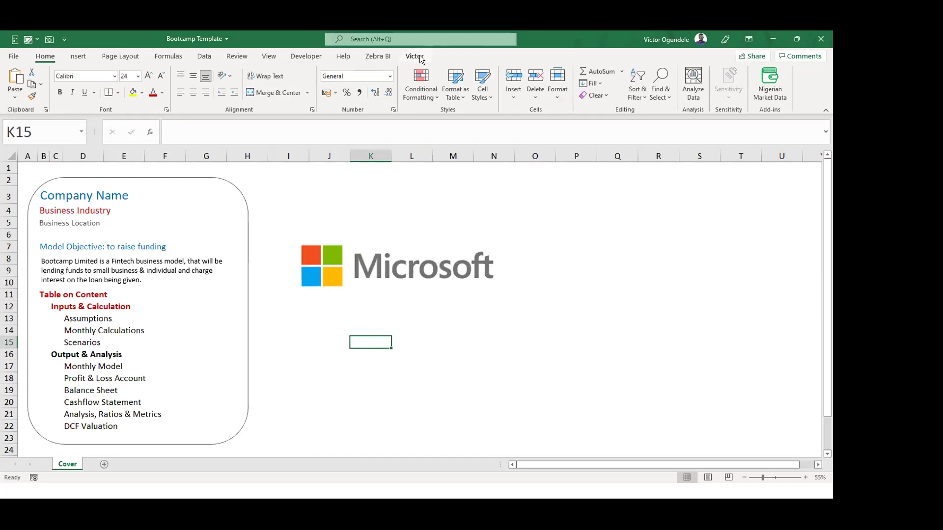
left_click(372, 253)
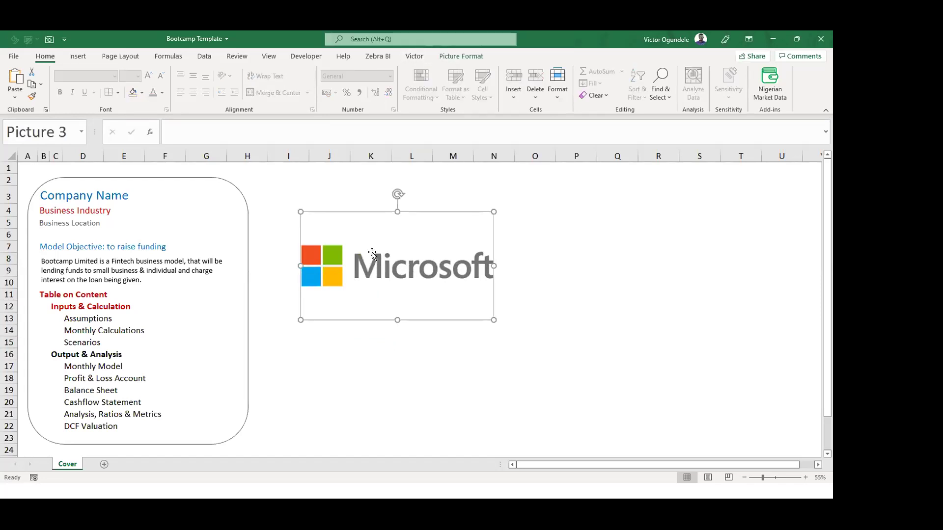
Set the logo's picture transparency to about 96% in Format Picture, then nudge it down-right.
left_click(466, 56)
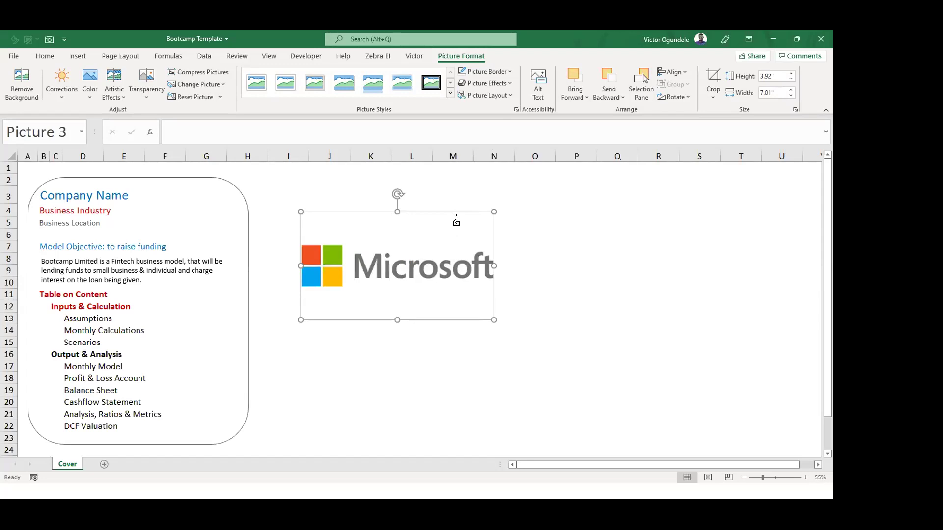
key("ctrl+1")
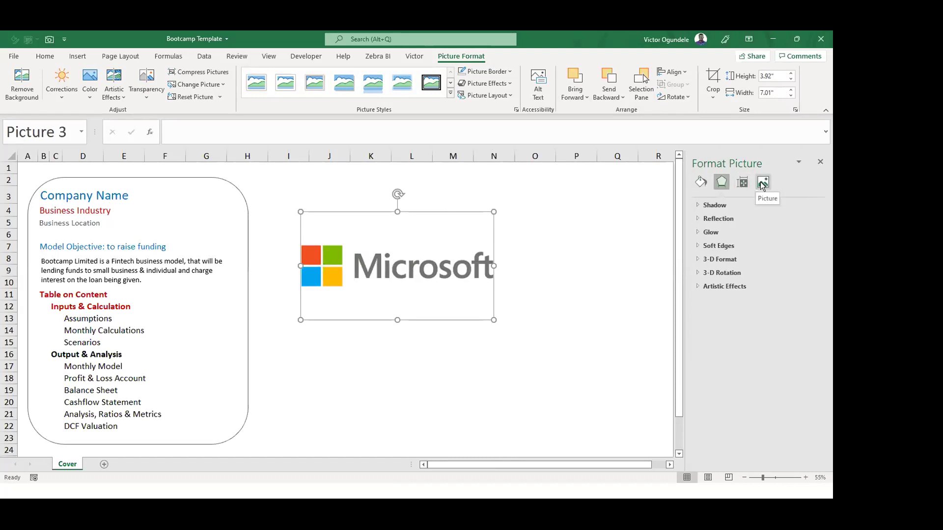
left_click(761, 183)
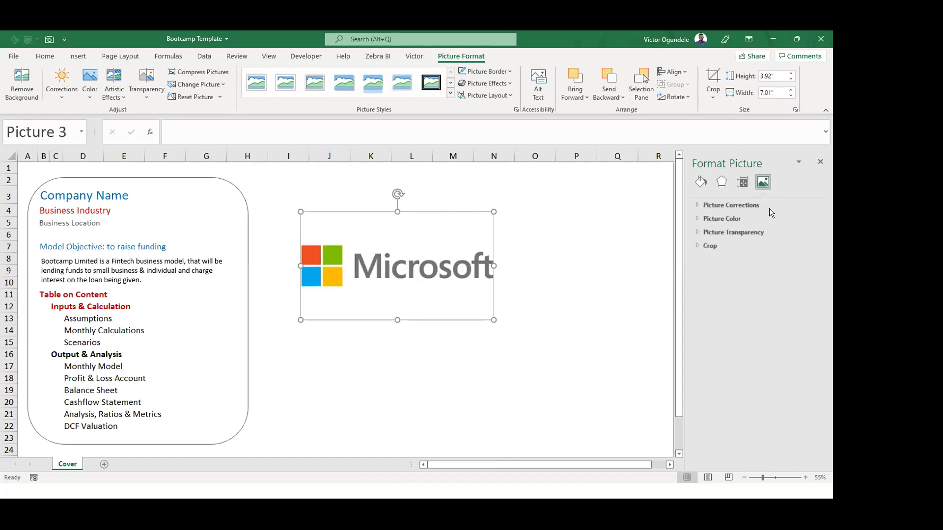
left_click(697, 233)
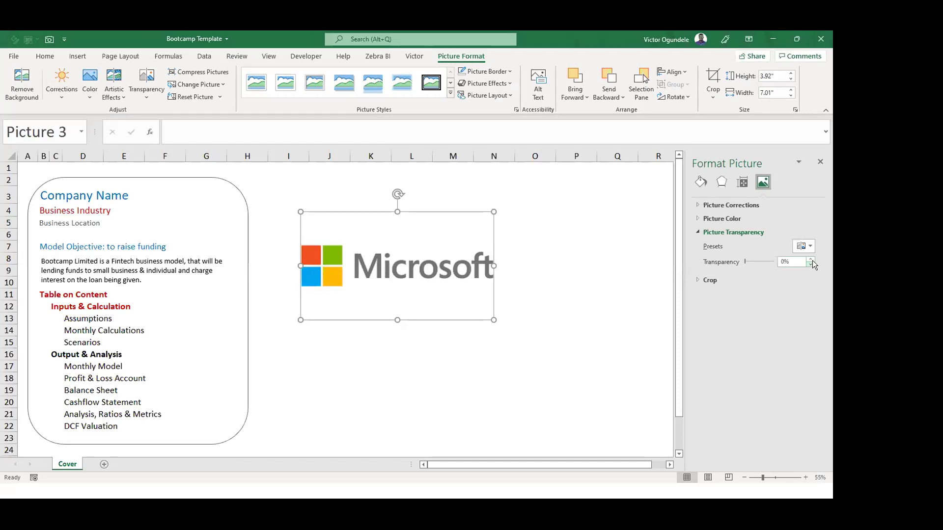
left_click_drag(745, 261, 771, 265)
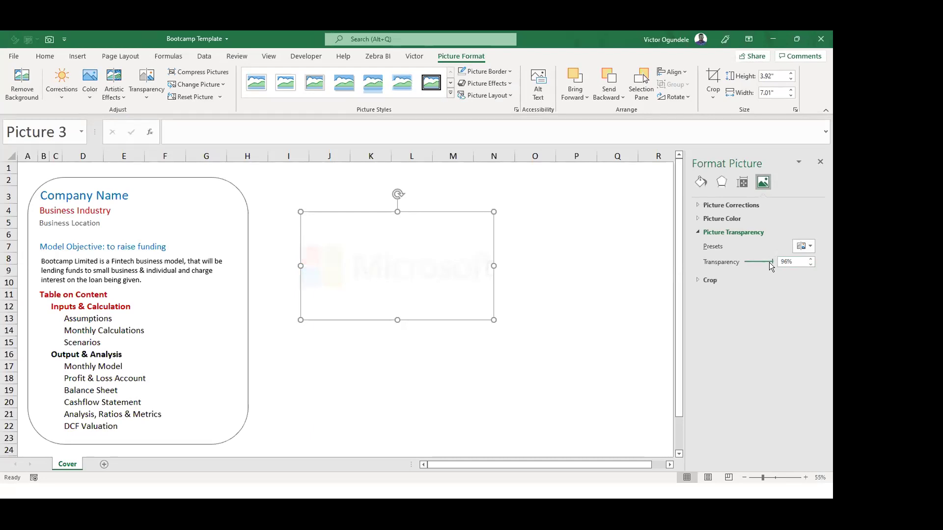
left_click(821, 162)
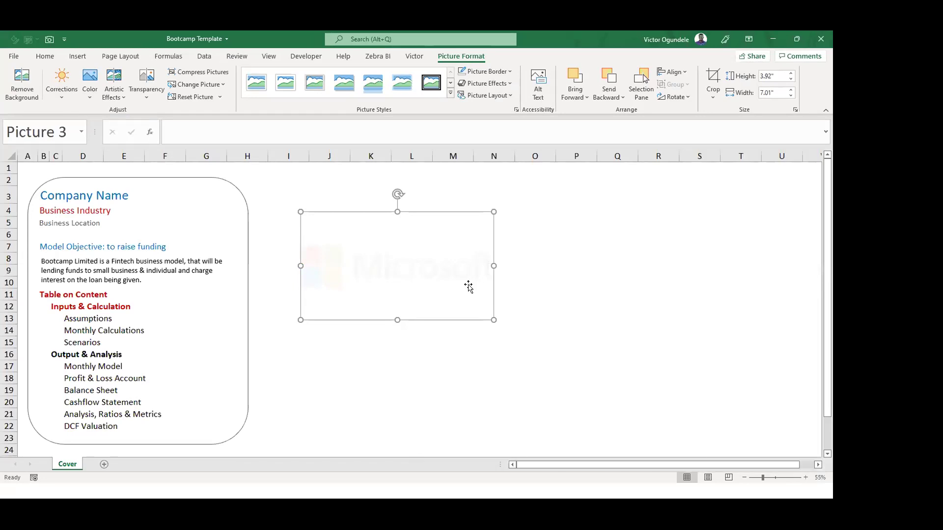
left_click_drag(427, 213, 432, 256)
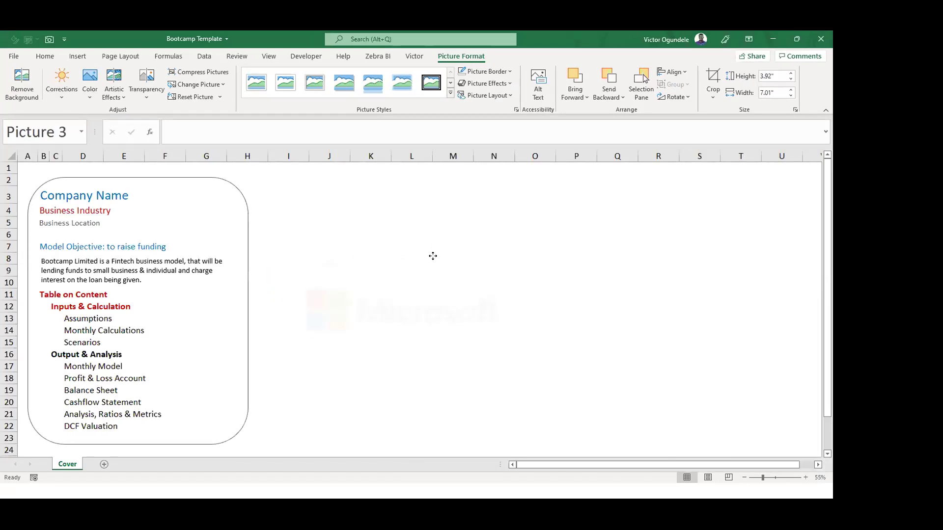
Nudge the faded logo up and left, then resize it to 4.55" high by 8.13" wide.
left_click_drag(433, 255, 413, 233)
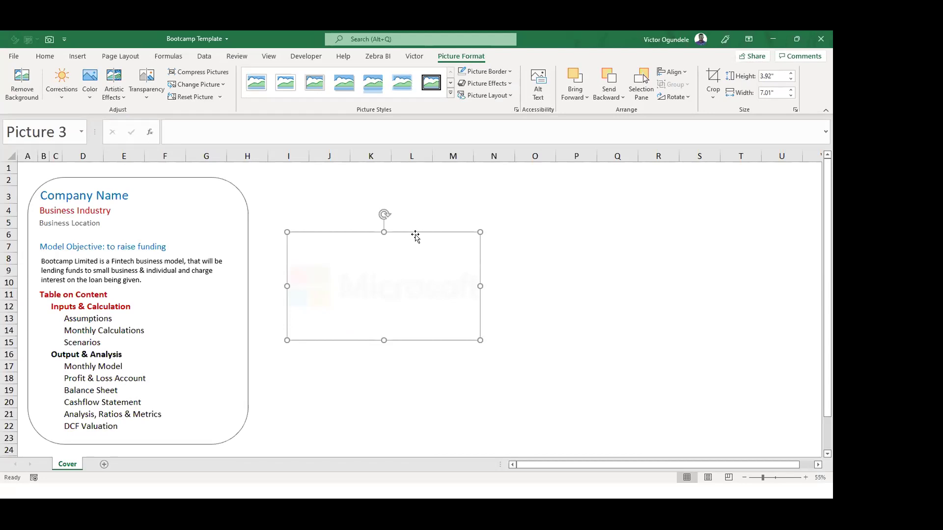
left_click_drag(415, 234, 412, 216)
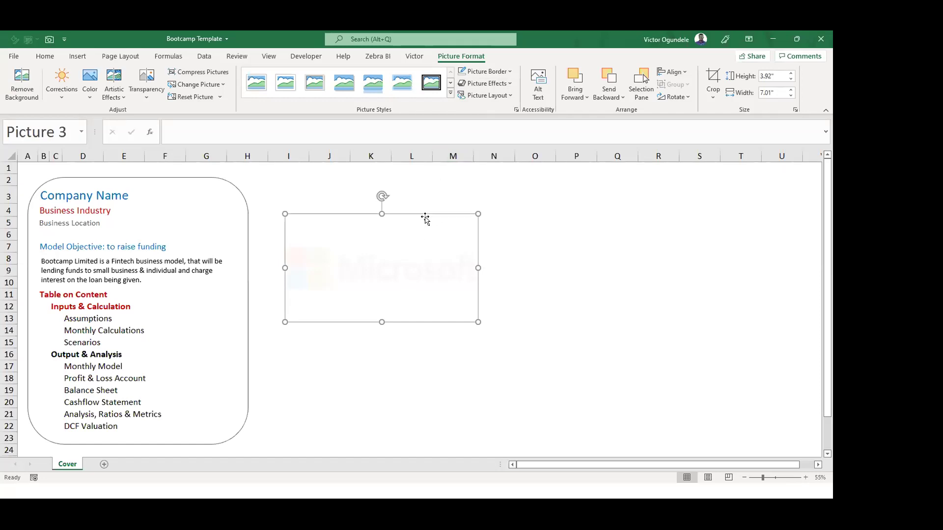
left_click_drag(476, 321, 507, 339)
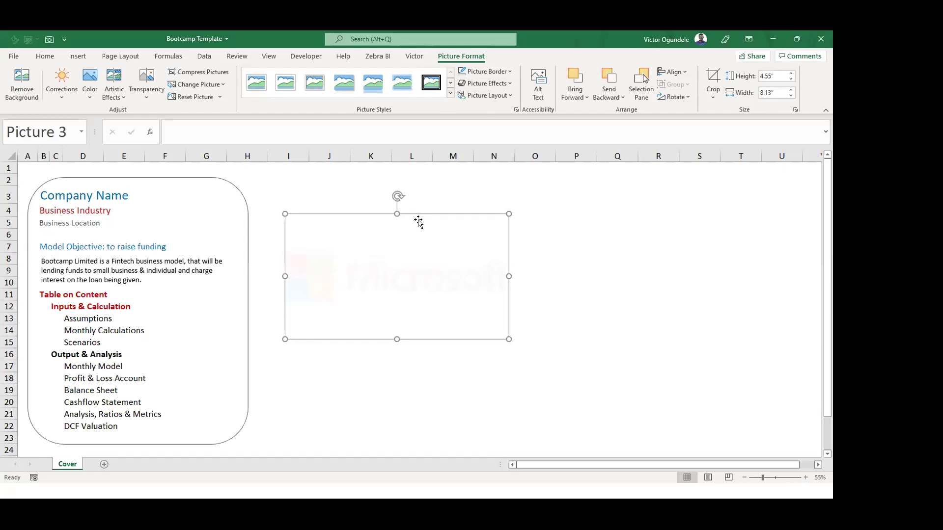
Use Save as Picture to store the faded logo on the Desktop as 'Logo background' PNG.
right_click(418, 222)
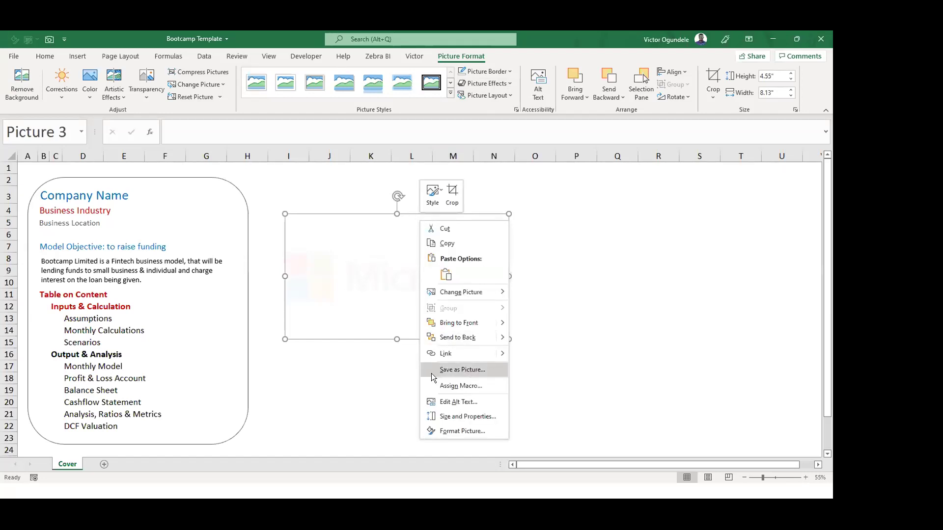
left_click(454, 372)
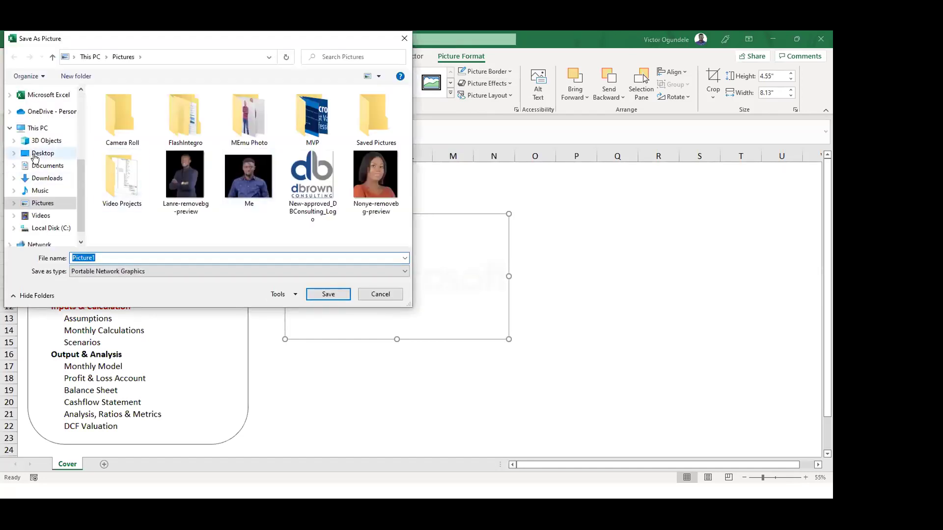
left_click(35, 153)
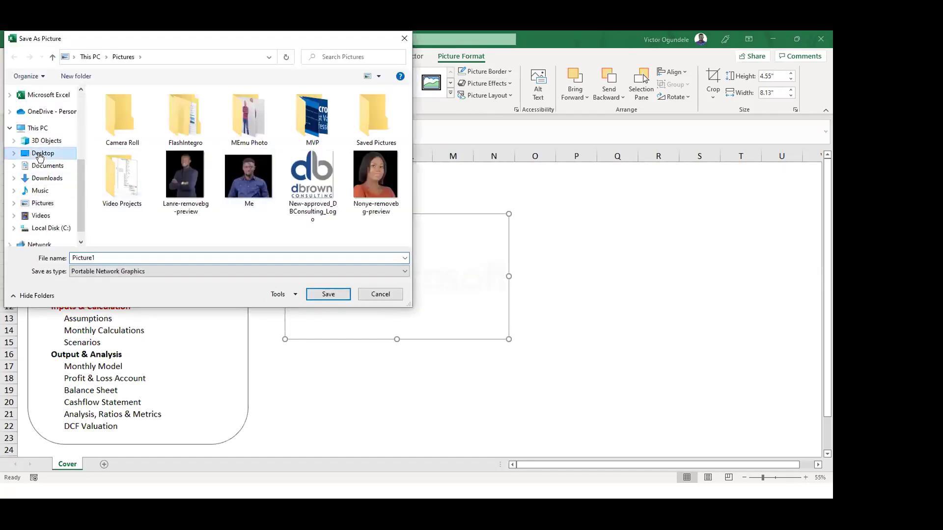
double_click(107, 257)
type("Logo backgro")
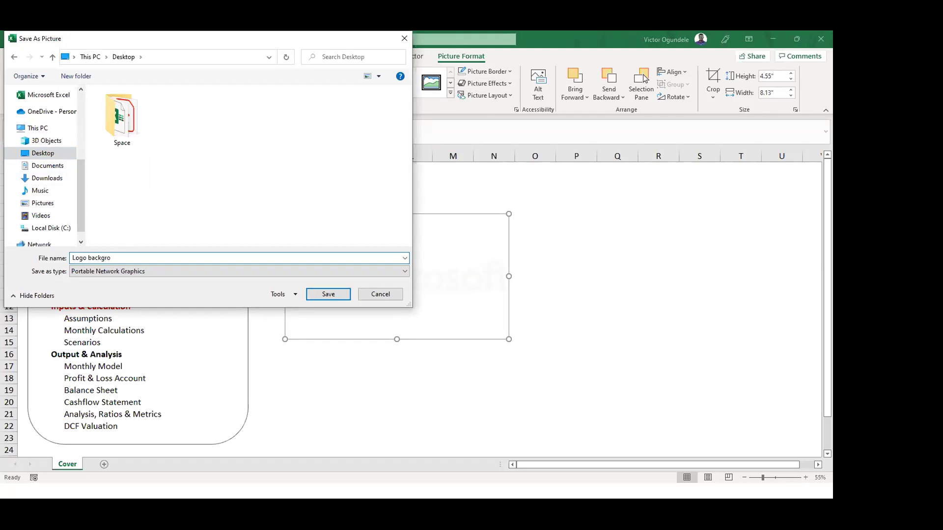
type("und")
left_click(310, 295)
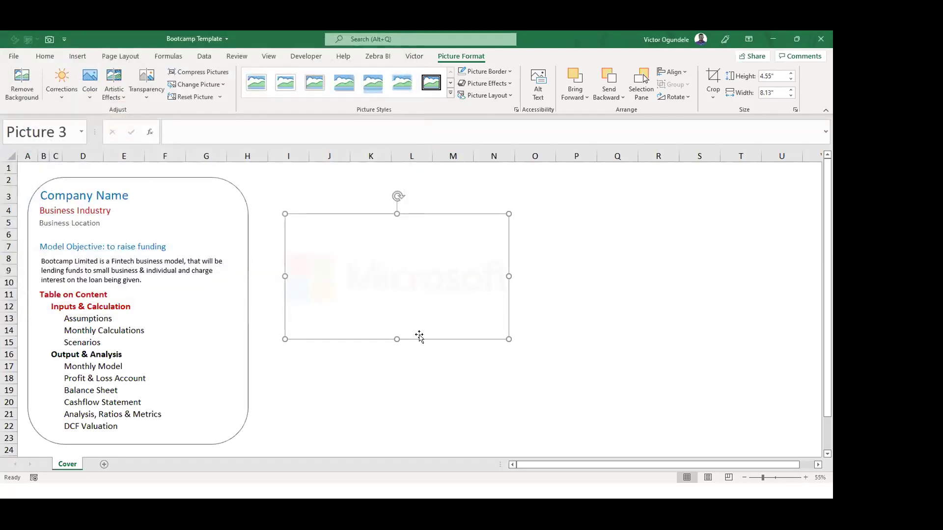
left_click(560, 328)
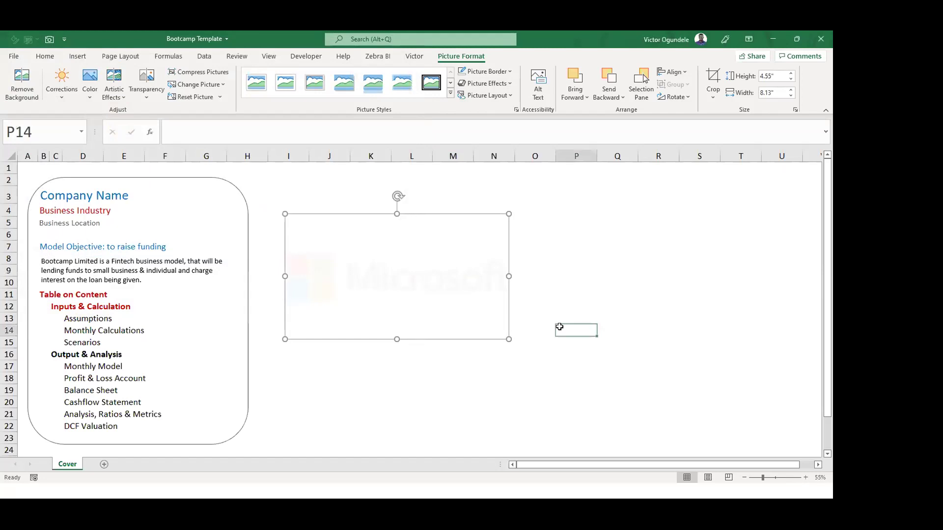
Set the Desktop image 'Logo background' as the Cover sheet's tiled Page Layout background.
left_click(399, 290)
left_click(569, 293)
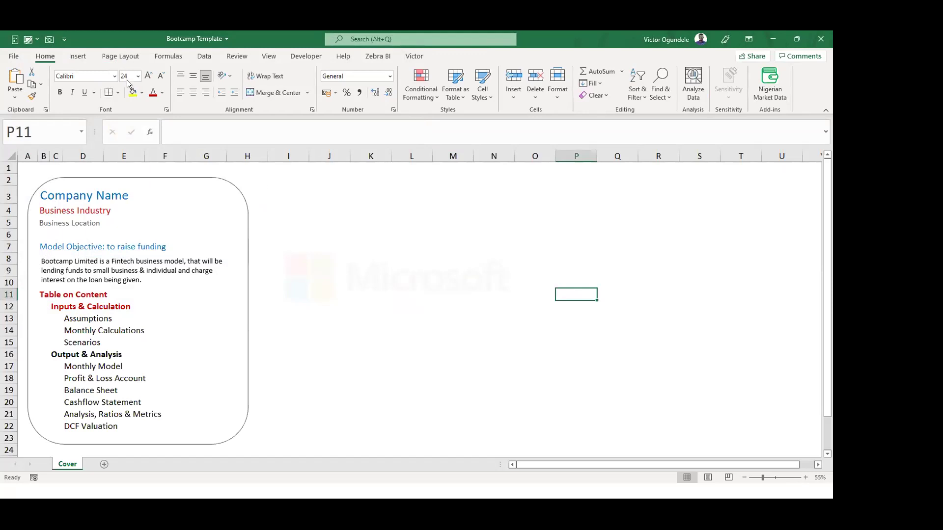
left_click(116, 57)
left_click(36, 51)
left_click(77, 55)
left_click(120, 57)
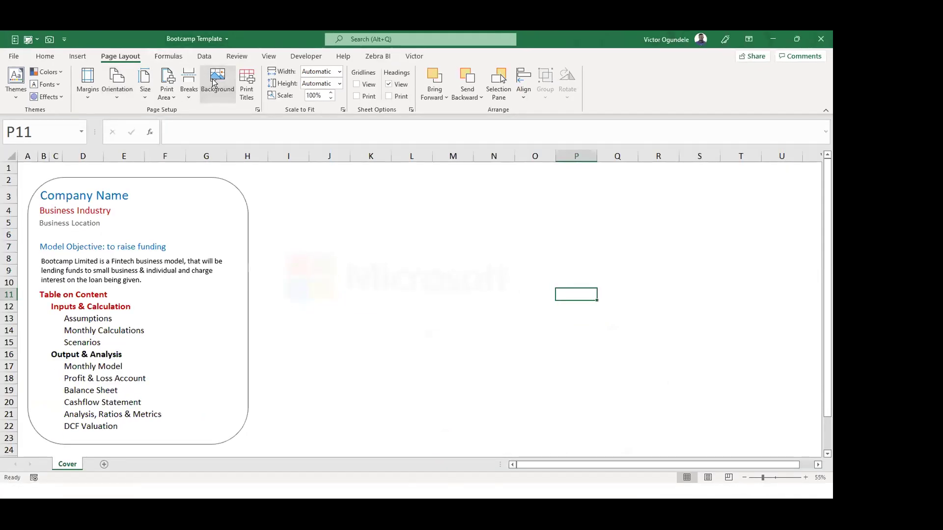
left_click(214, 83)
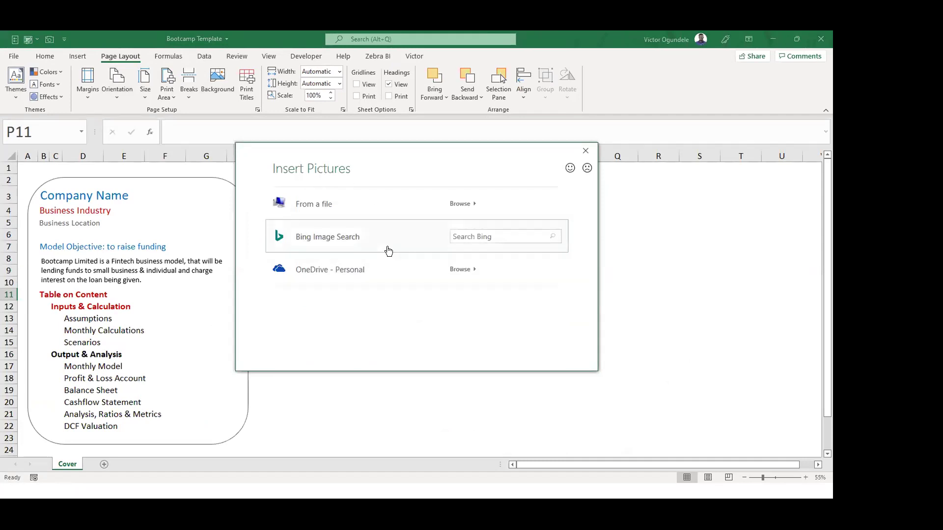
left_click(318, 206)
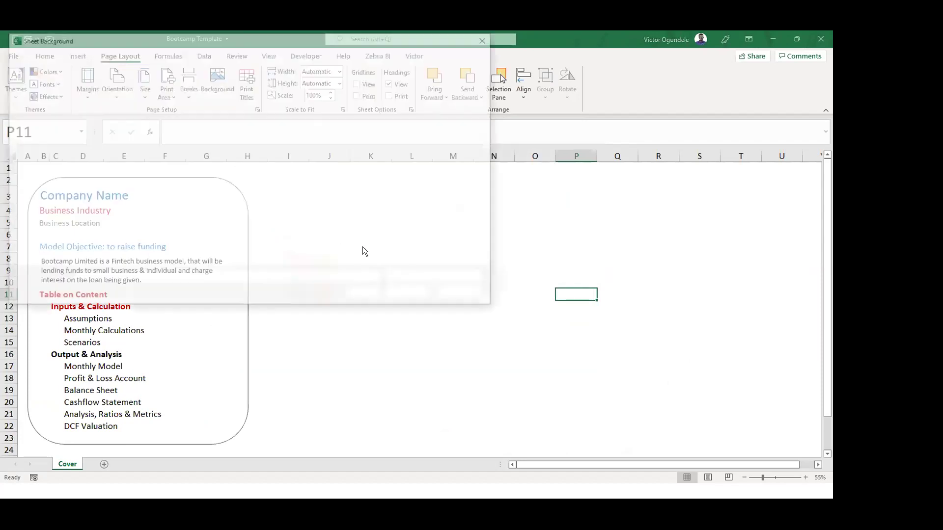
left_click(47, 177)
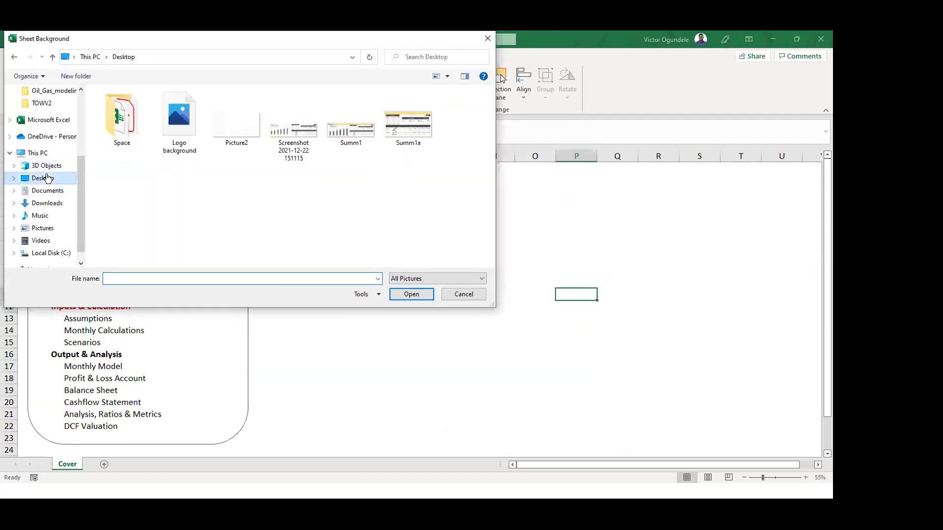
left_click(176, 123)
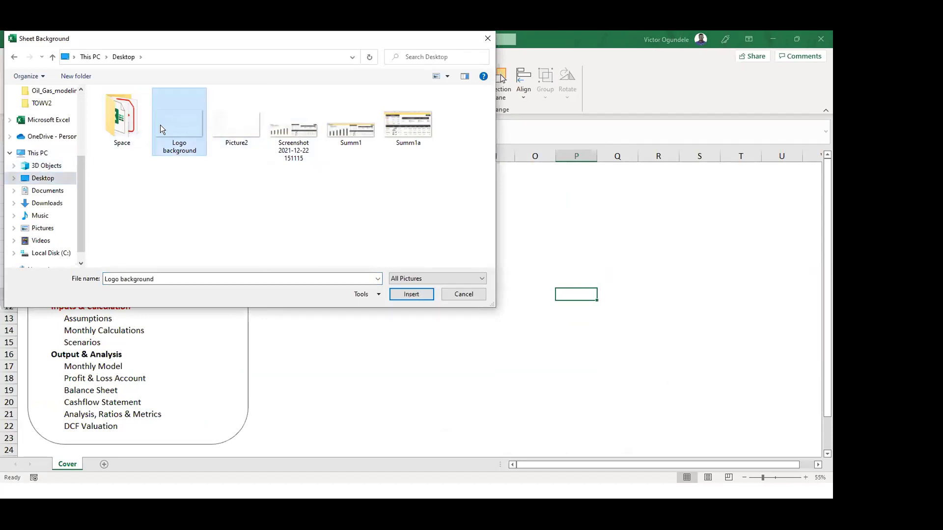
left_click(396, 291)
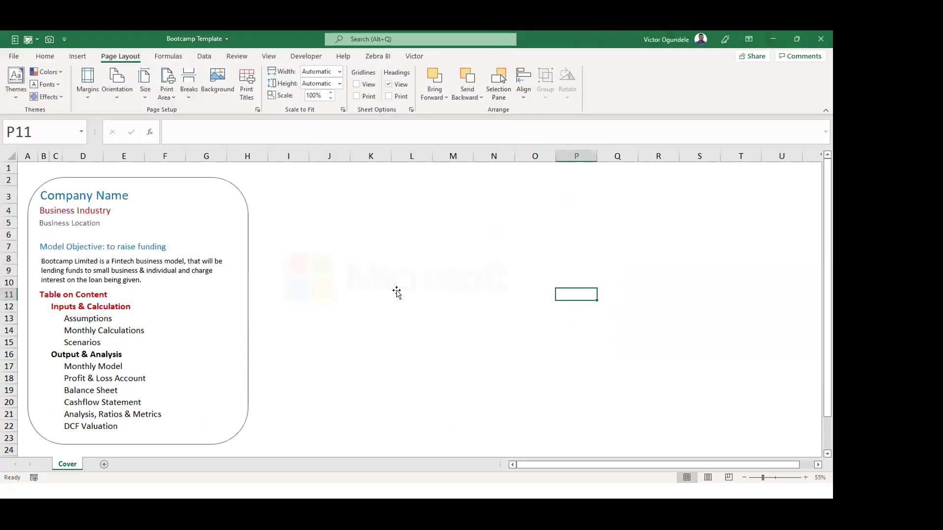
Delete the extra overlaid logo picture and return to the Home tab.
left_click(446, 272)
key("Delete")
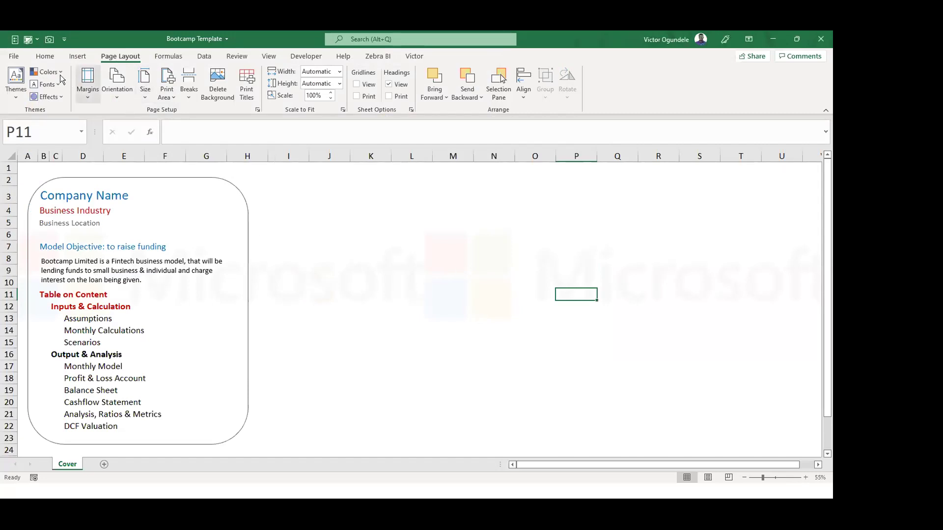
left_click(44, 56)
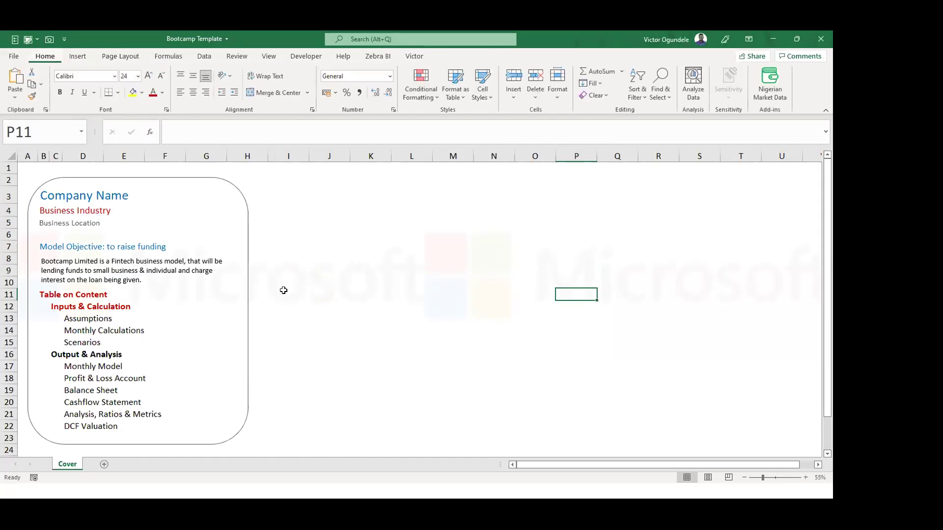
Collapse the ribbon and type four test entries down column J from J8.
double_click(49, 56)
left_click(343, 197)
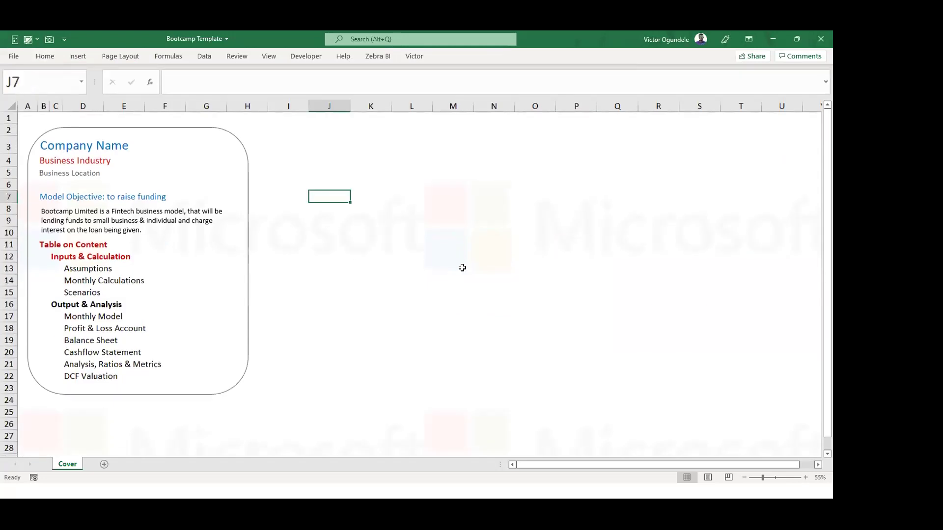
key("Return")
type("thzsdbzcz")
key("Return")
type("zcxgzc")
key("Return")
type("ggvchcj")
key("Return")
key("Return")
type("cc")
Select and clear the column J test entries, then click empty cells to view the background.
key("Up")
key("Up")
key("Up")
key("Up")
key("shift+Down")
key("shift+Down")
key("shift+Down")
key("shift+Down")
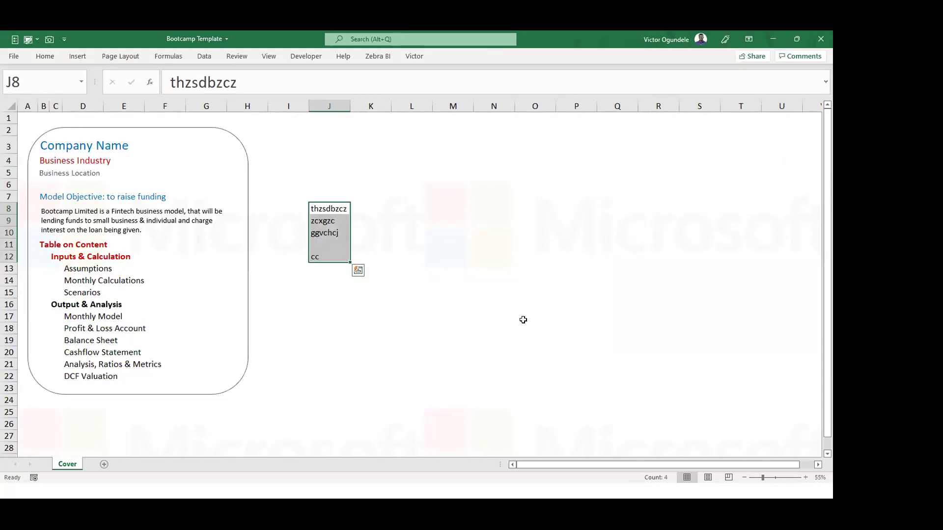
key("Delete")
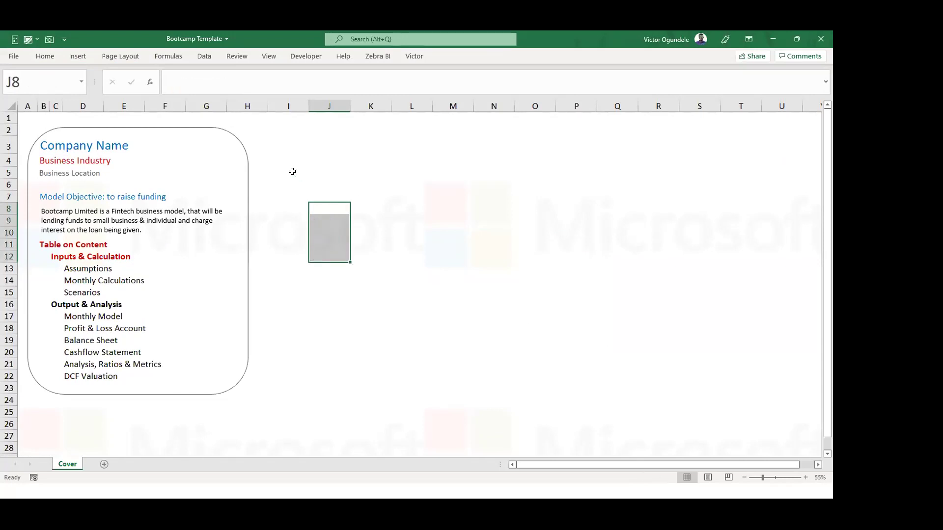
left_click(291, 172)
left_click(303, 265)
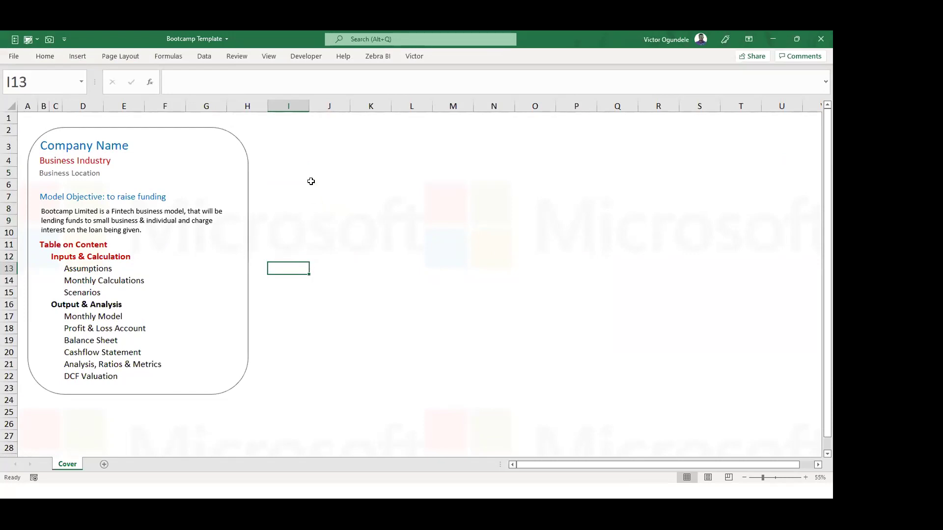
left_click(310, 181)
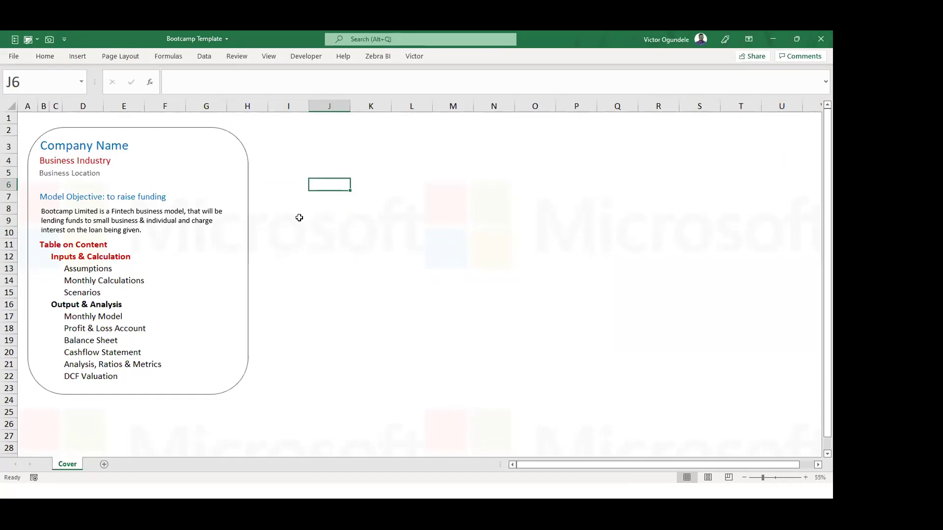
Zoom to 70%, preview the Cover sheet's 4-page printout, and return to the worksheet at I5.
scroll(299, 218, "up", 1, "ctrl")
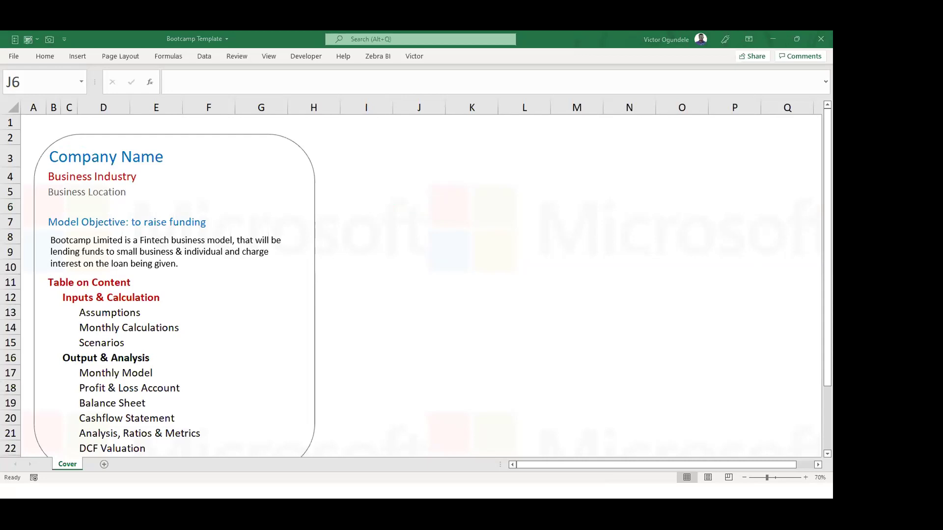
key("alt+Tab")
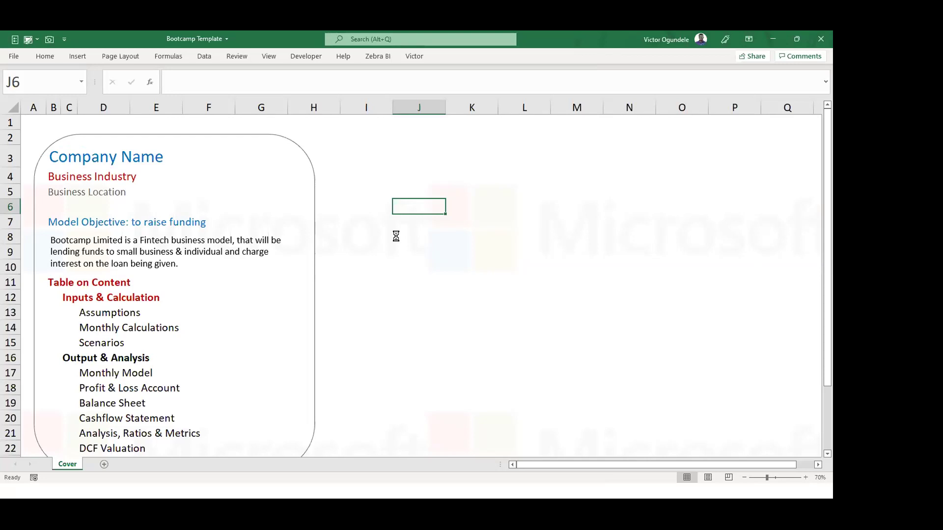
key("ctrl+p")
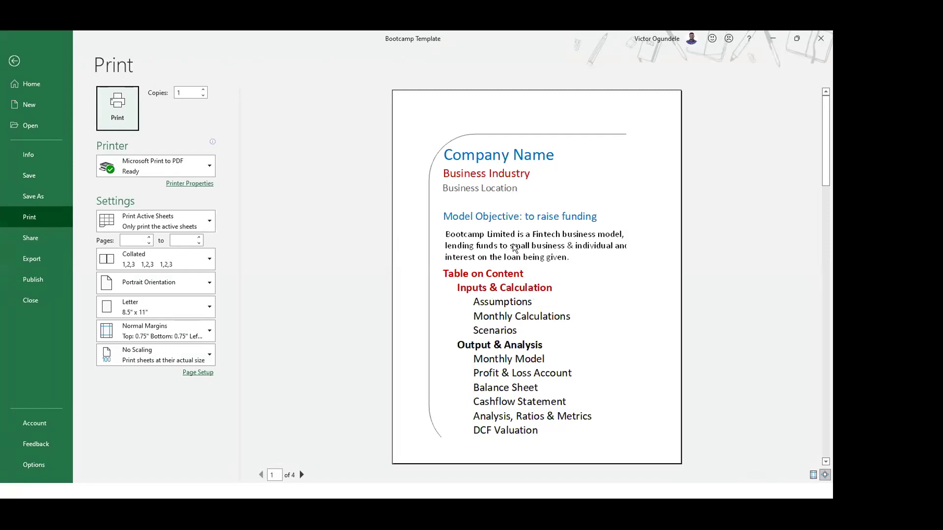
key("Escape")
left_click(344, 188)
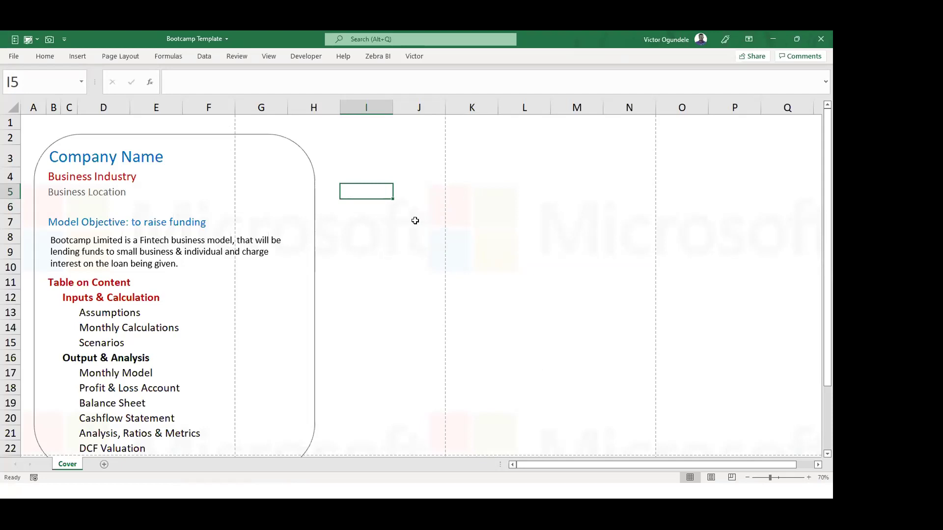
Uncheck Show page breaks for the Cover sheet in Excel Options > Advanced and confirm with OK.
left_click(14, 56)
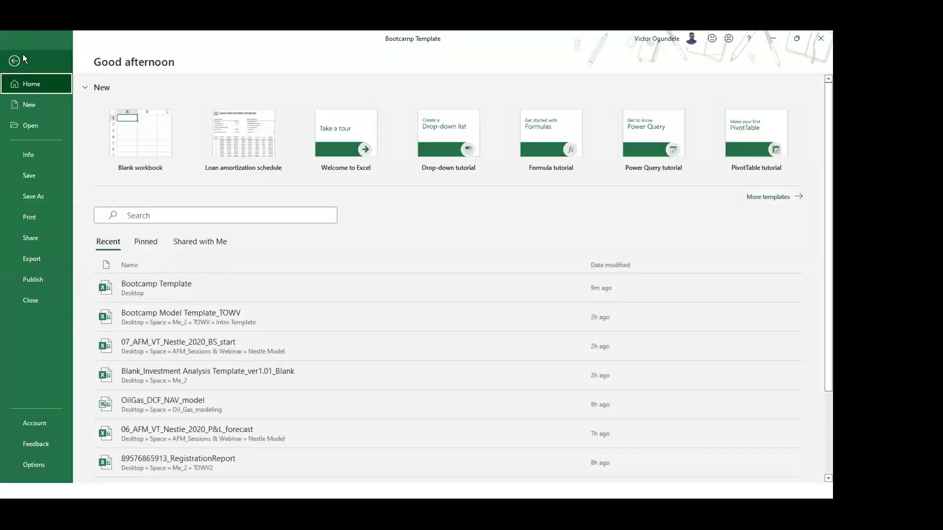
left_click(31, 461)
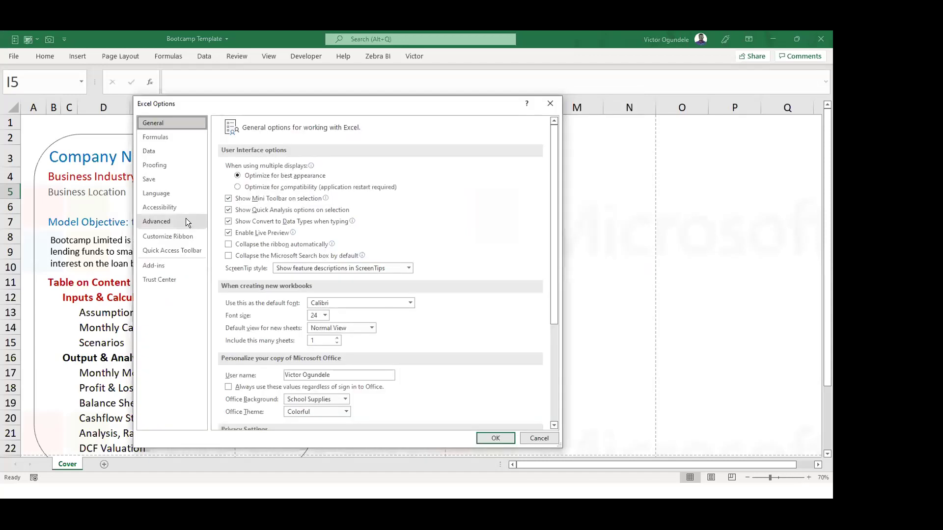
left_click(177, 219)
scroll(350, 326, "down", 1)
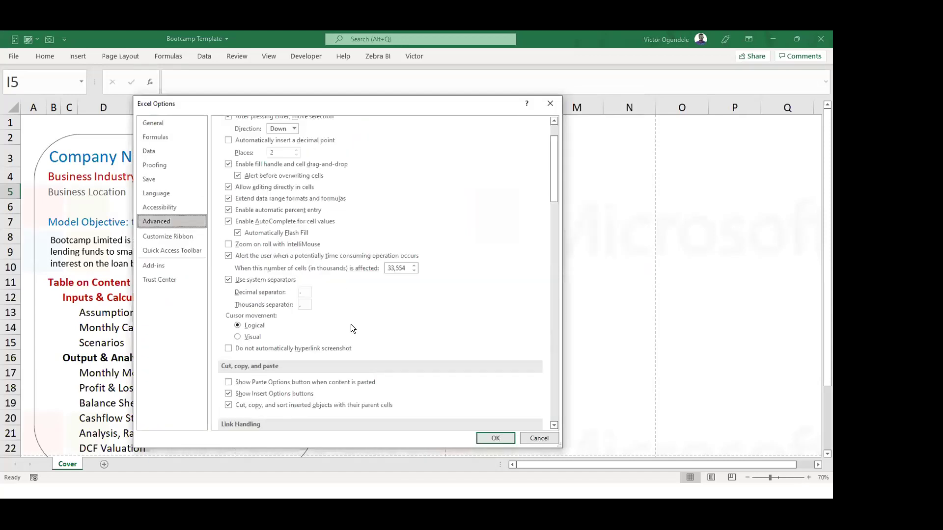
scroll(351, 326, "down", 2)
scroll(350, 326, "down", 2)
scroll(350, 326, "down", 1)
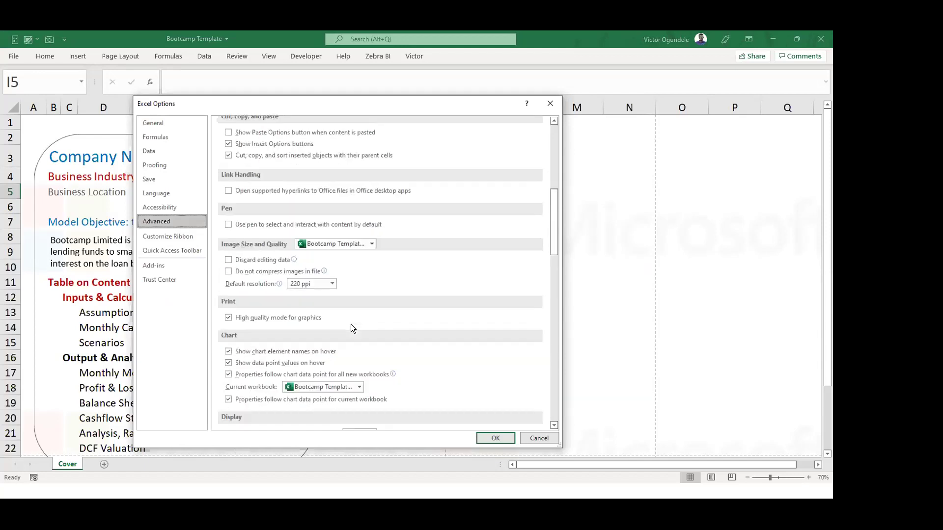
scroll(350, 324, "down", 1)
scroll(352, 319, "down", 2)
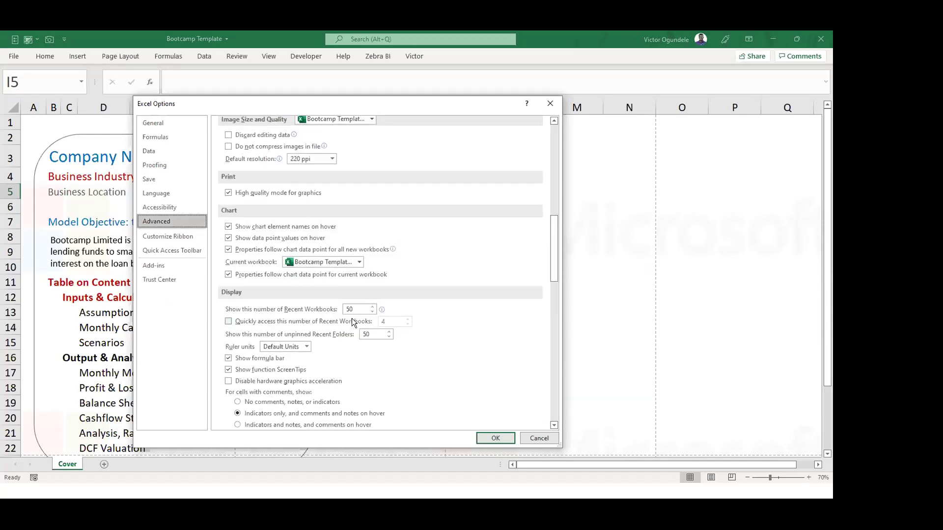
scroll(351, 320, "down", 1)
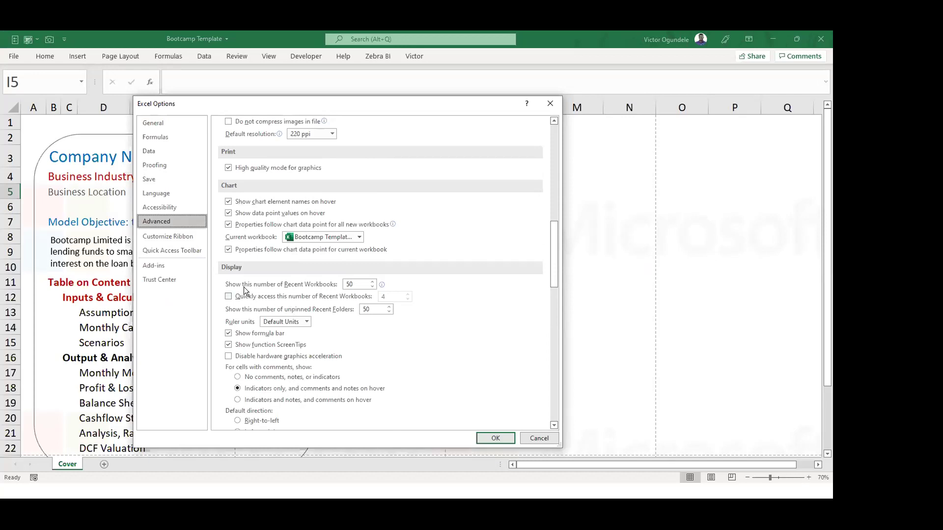
scroll(339, 357, "down", 2)
scroll(339, 355, "down", 1)
scroll(338, 354, "down", 2)
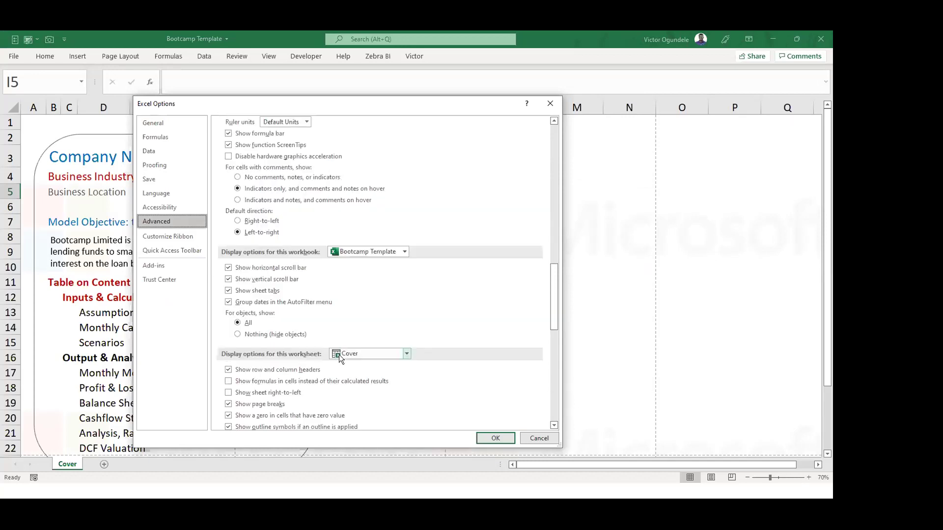
scroll(339, 354, "down", 5)
scroll(339, 355, "up", 1)
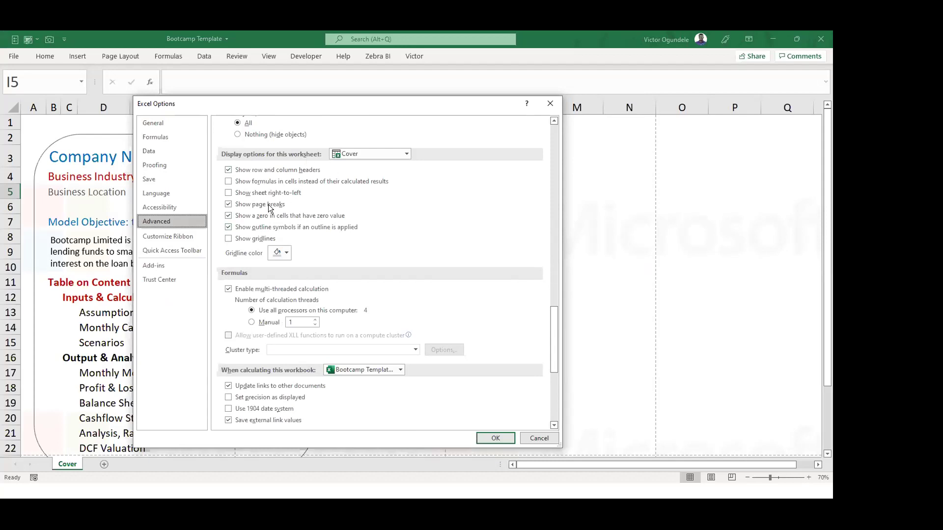
left_click(227, 204)
left_click(226, 204)
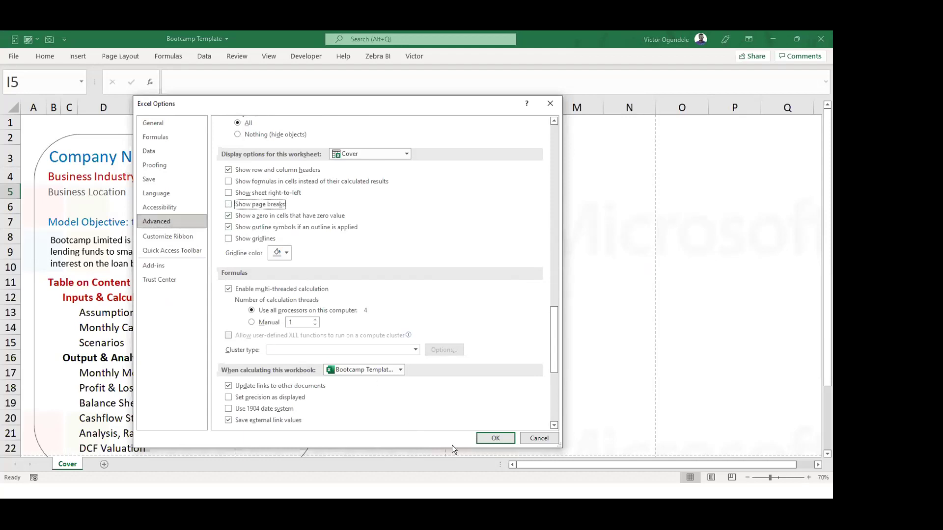
left_click(496, 438)
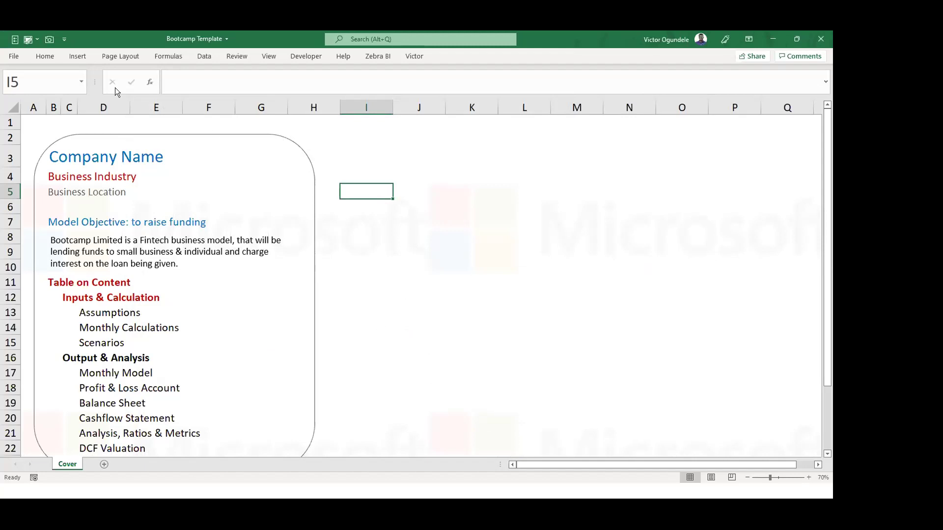
Expand the ribbon on Page Layout and indicate its Page Setup, Scale to Fit and Sheet Options launchers.
left_click(45, 56)
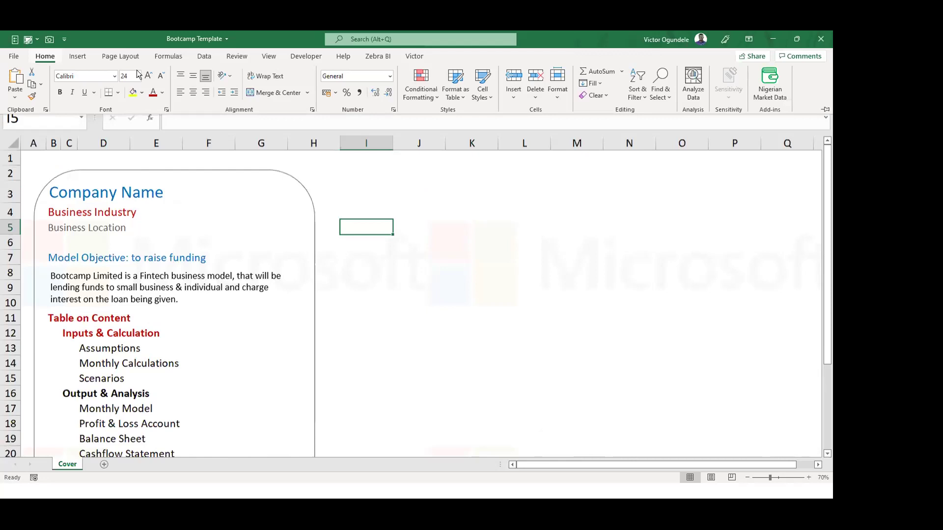
left_click(121, 56)
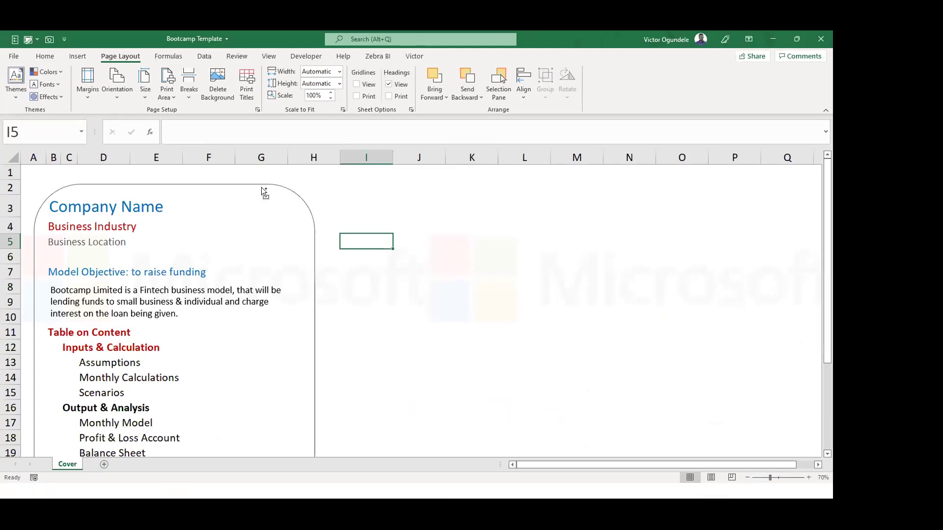
left_click_drag(265, 101, 271, 123)
key("Escape")
left_click_drag(257, 104, 273, 113)
left_click_drag(330, 105, 356, 107)
left_click_drag(423, 106, 424, 122)
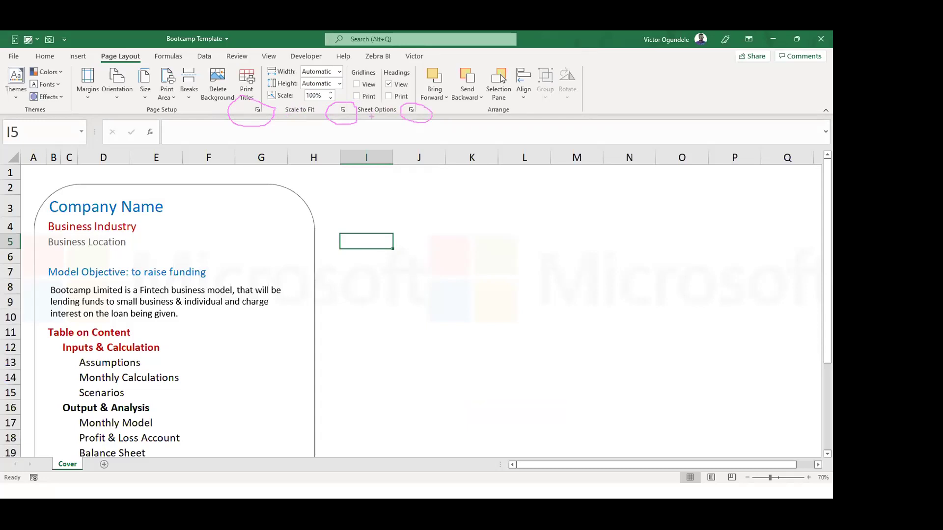
key("Escape")
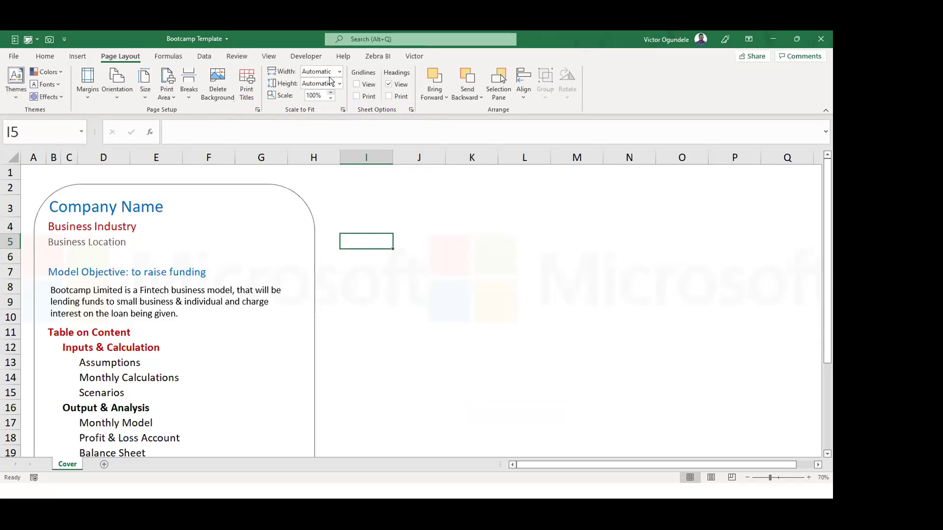
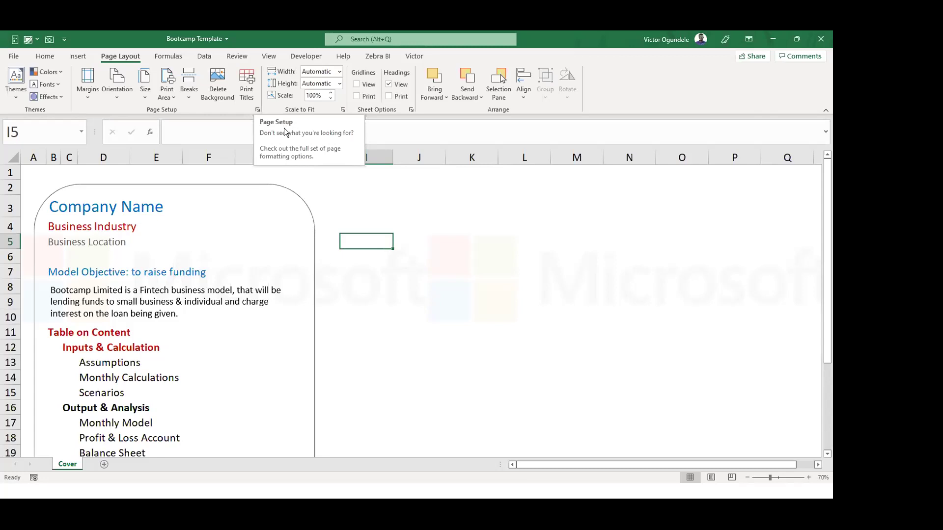
Bring up Page Setup for the Cover sheet and look through its tabs.
left_click(257, 110)
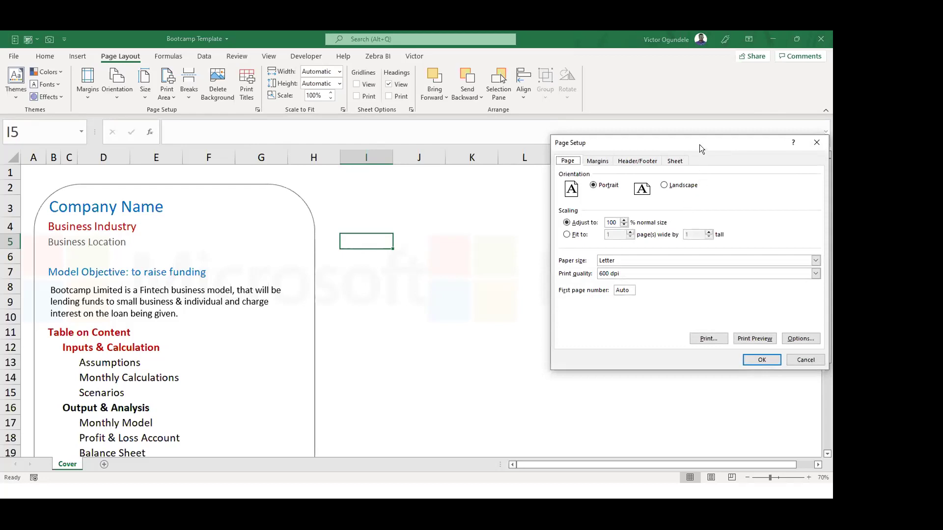
left_click_drag(699, 145, 357, 126)
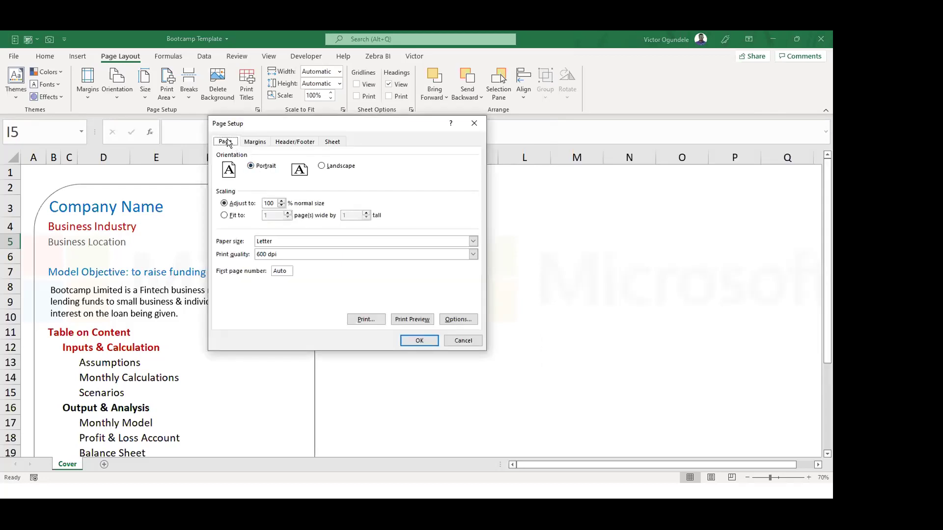
left_click(256, 141)
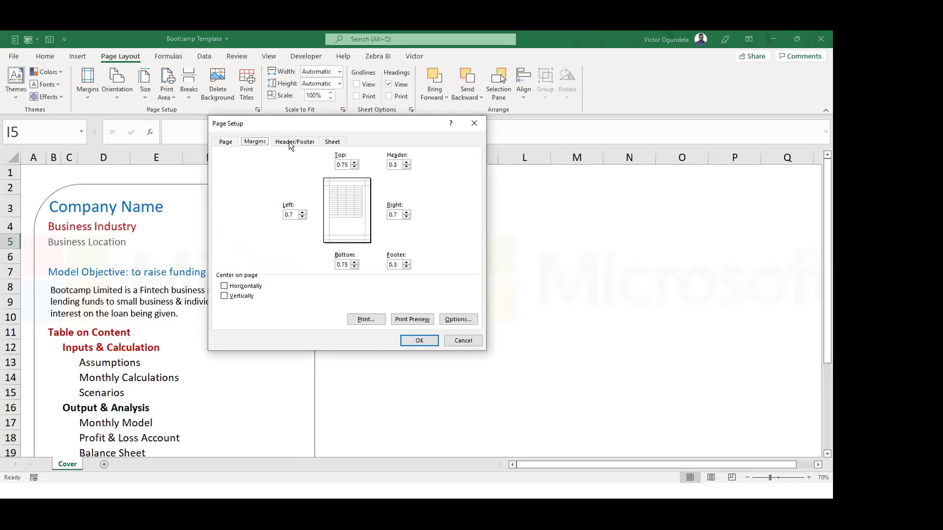
left_click(290, 141)
left_click(328, 141)
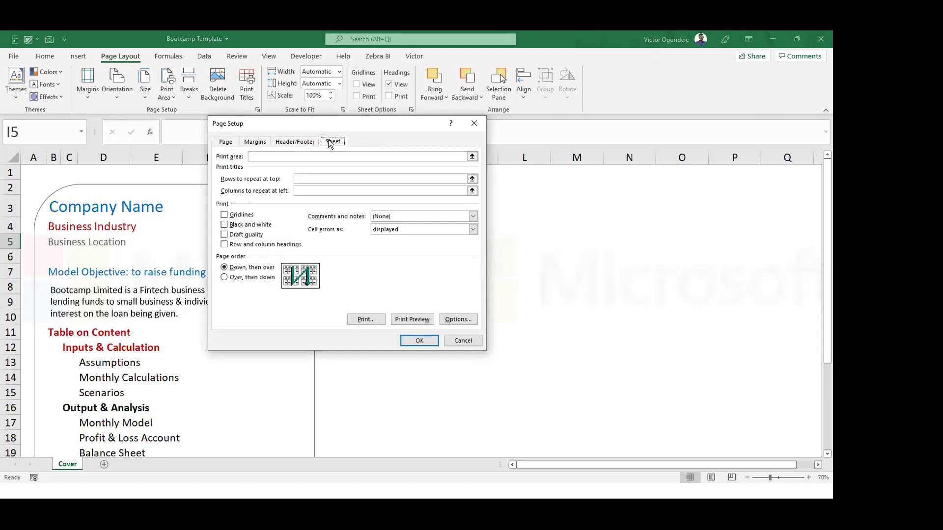
left_click(222, 141)
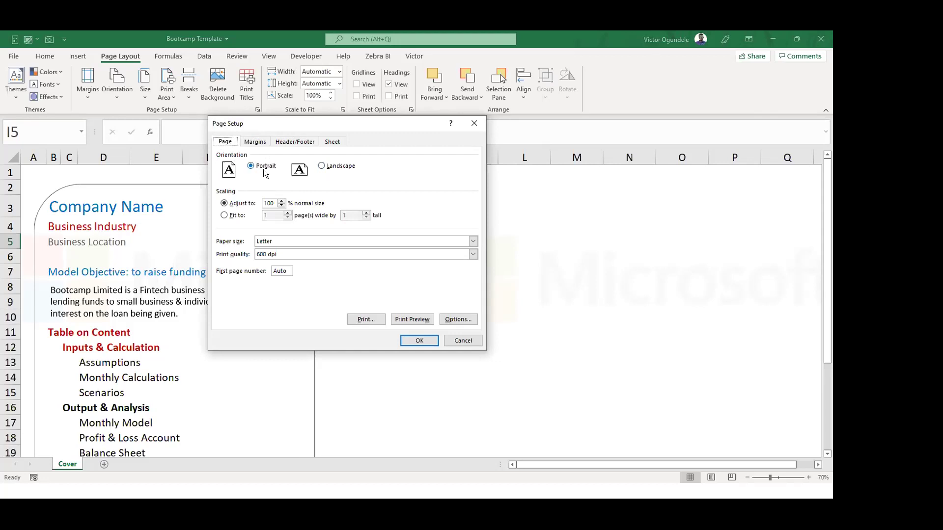
Choose landscape with Fit to scaling, clearing both page-count fields, and show the Header/Footer settings.
left_click(322, 166)
left_click(224, 216)
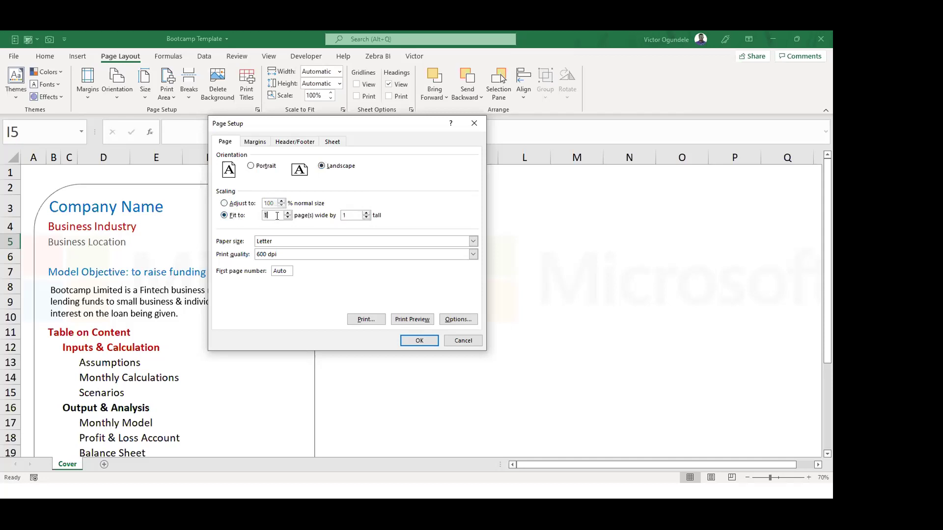
key("BackSpace")
key("Tab")
key("BackSpace")
left_click(255, 140)
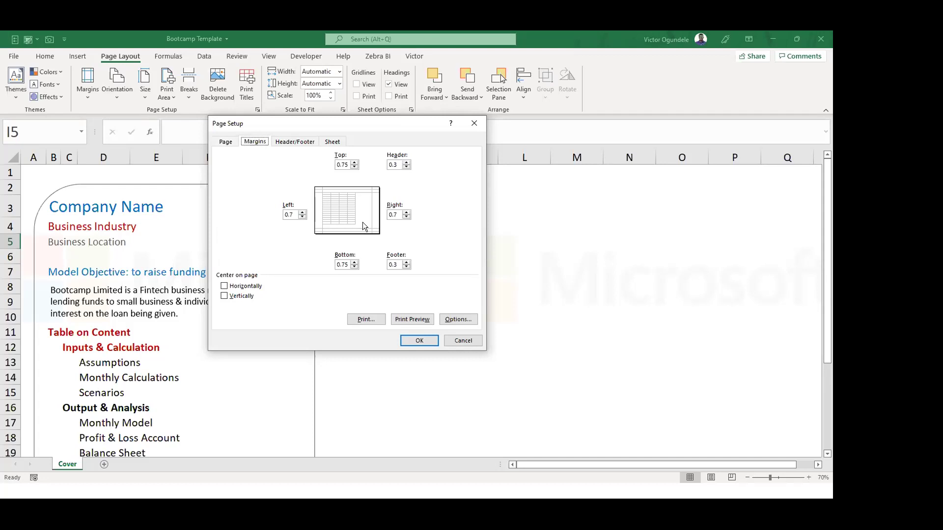
left_click(283, 143)
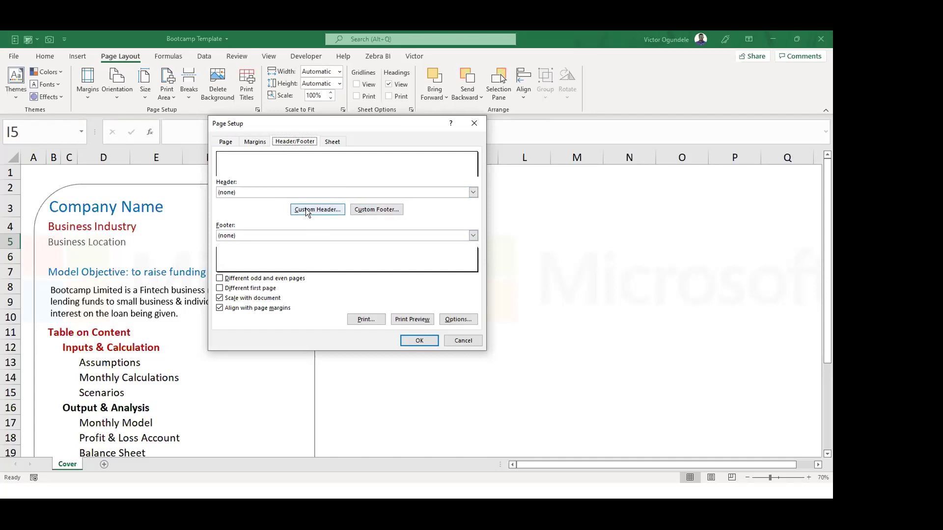
Start a custom footer with 'Printed on:' date 'at' time in the left section.
left_click(371, 210)
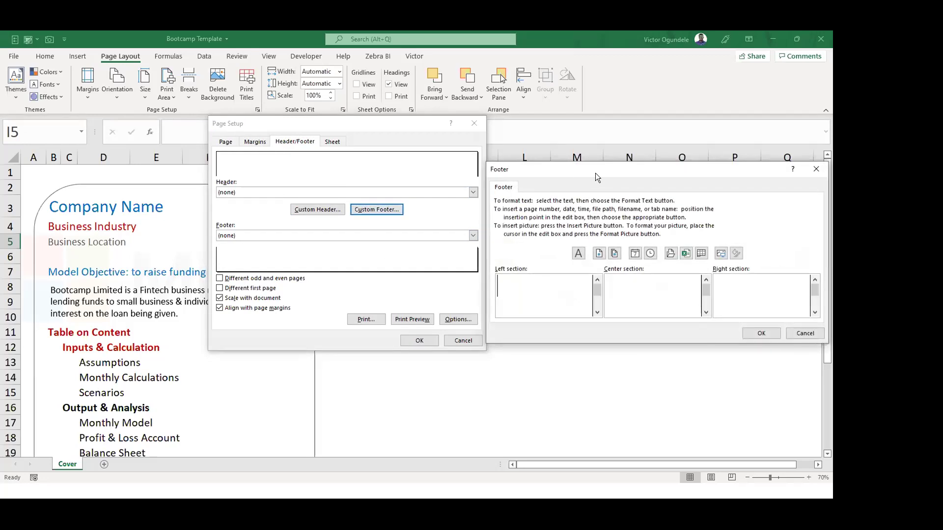
left_click_drag(595, 173, 271, 148)
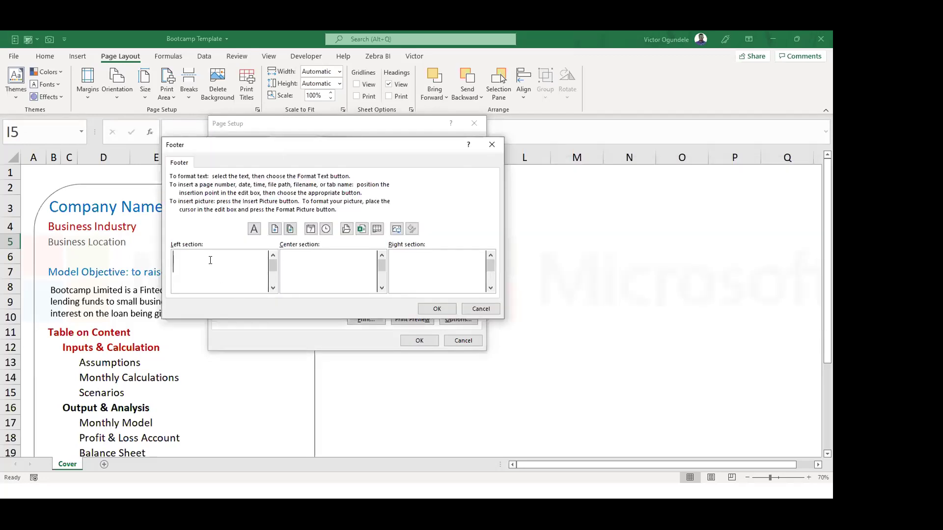
type("Printed on:")
left_click(310, 229)
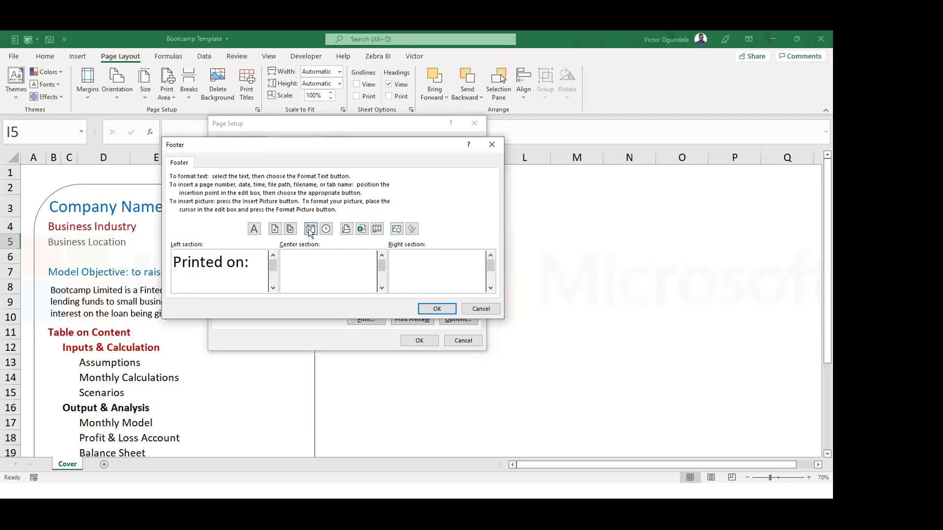
type("&[Date] at")
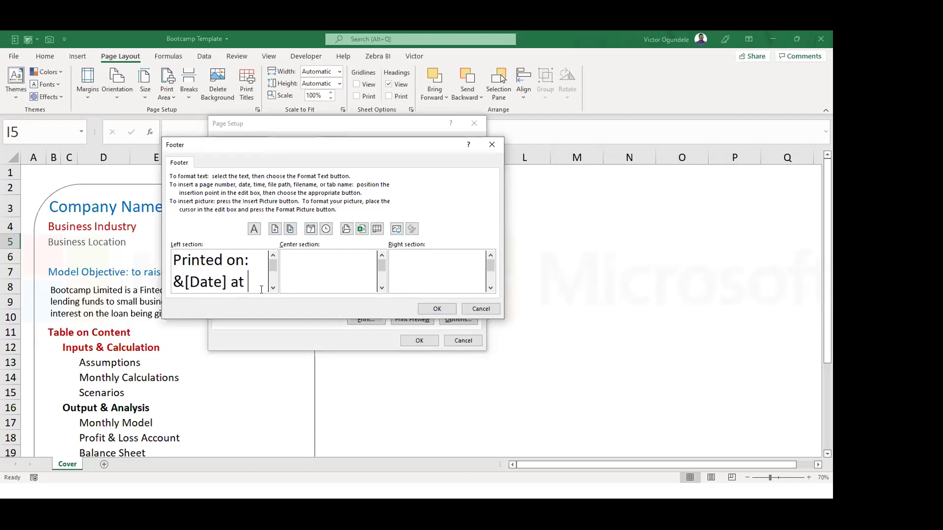
left_click(326, 229)
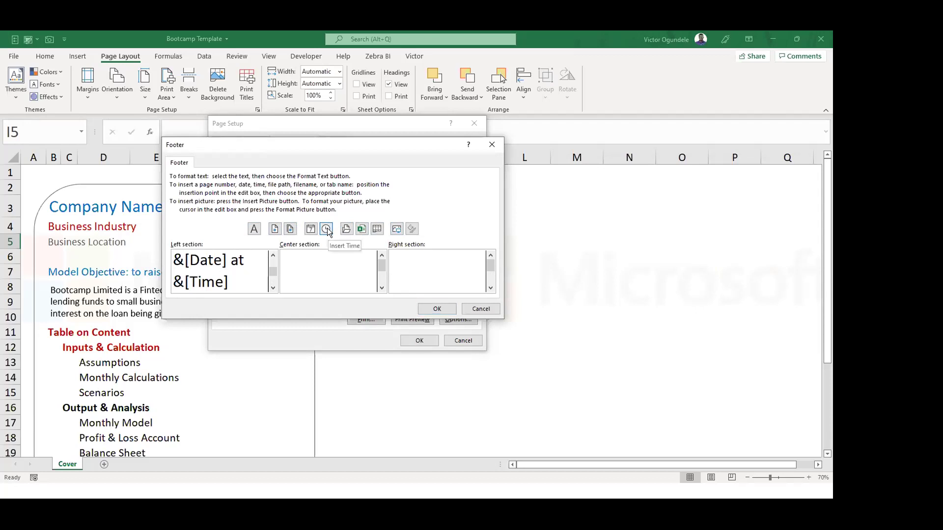
Put the sheet name in the centre section and page 'of' total pages on the right.
left_click(327, 259)
left_click(376, 229)
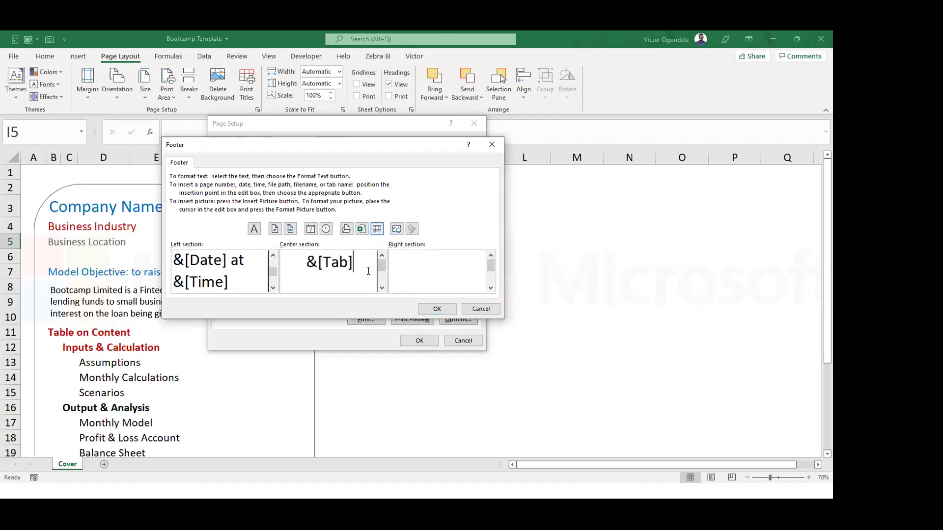
left_click(414, 259)
left_click(274, 229)
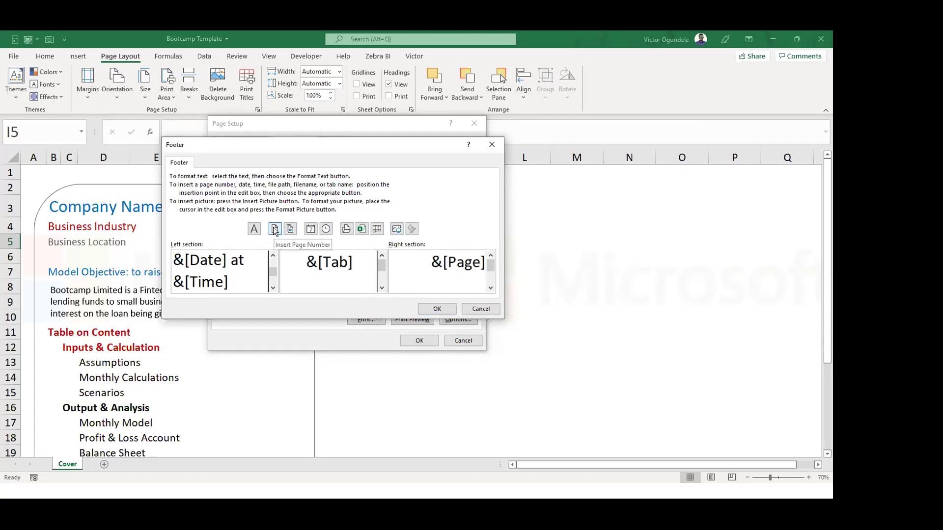
type(" of")
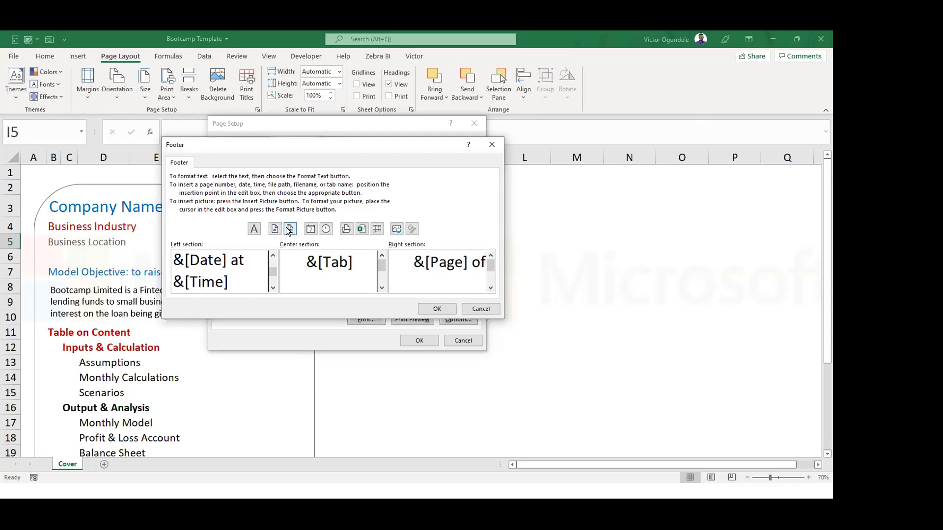
left_click(289, 229)
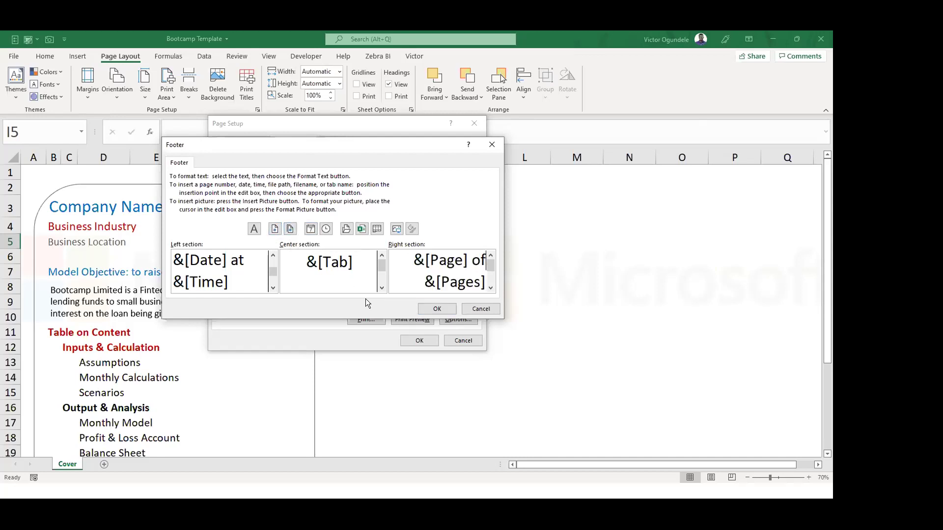
Confirm the custom footer and apply the Page Setup changes.
left_click(437, 309)
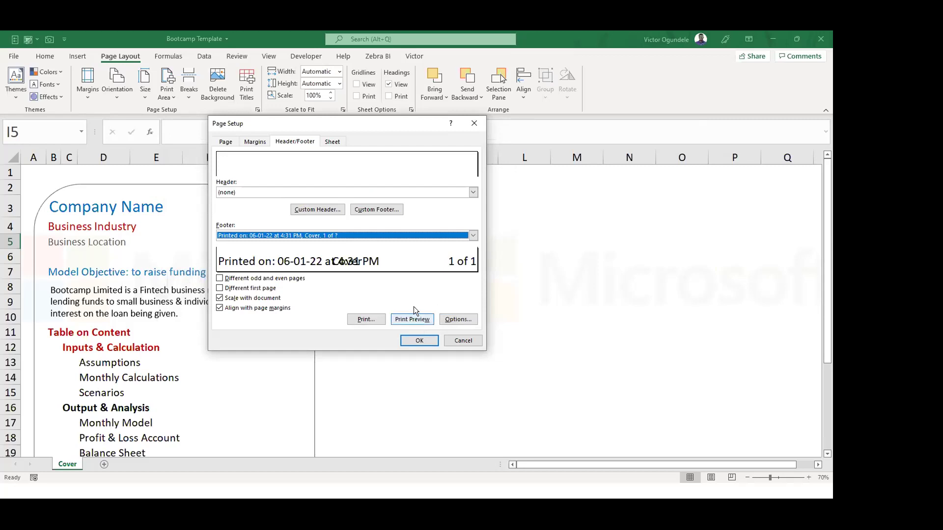
left_click(410, 340)
left_click(368, 281)
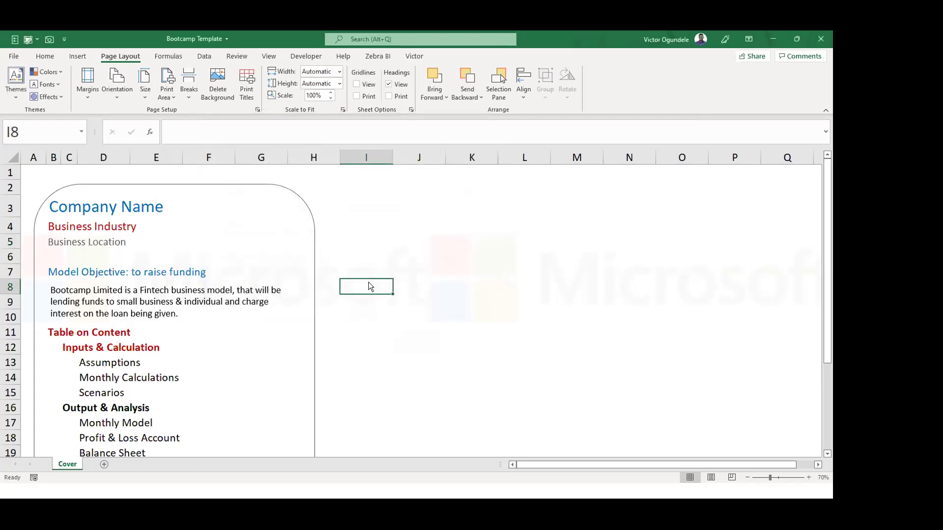
key("ctrl+p")
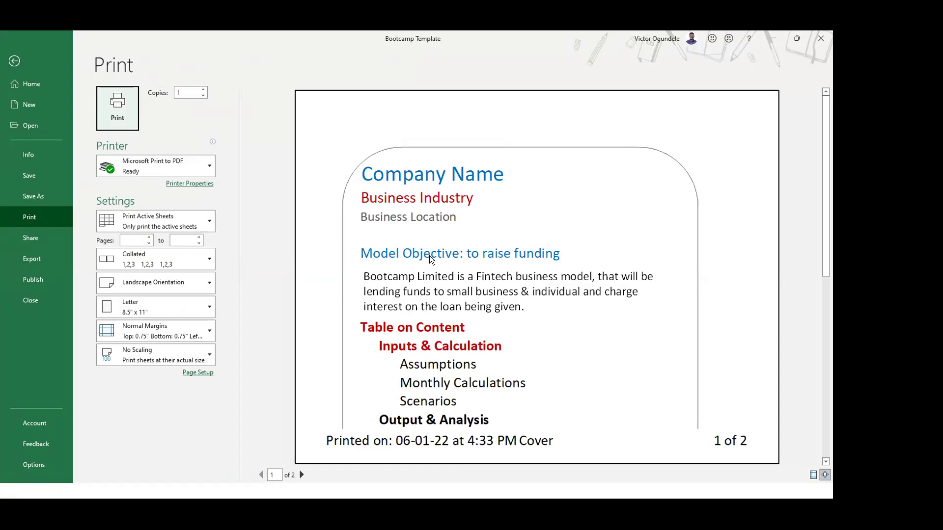
scroll(444, 307, "down", 1)
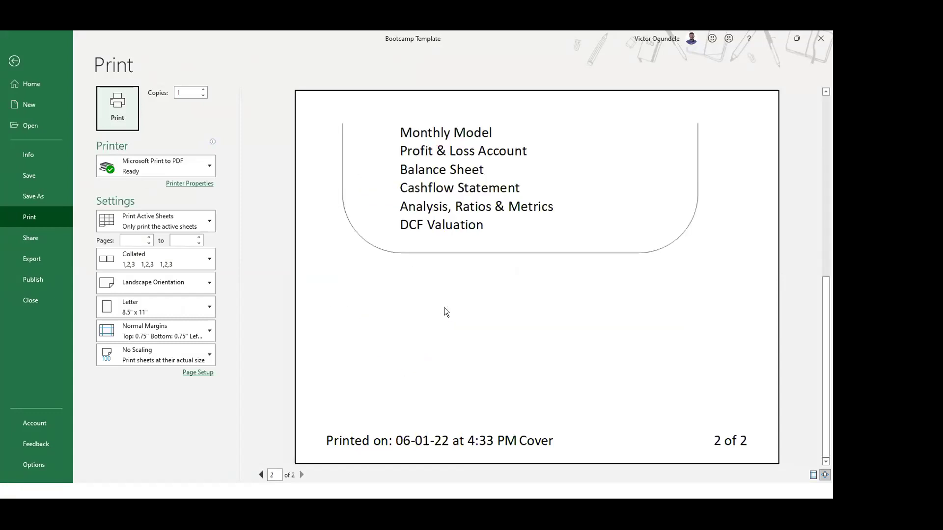
scroll(449, 324, "up", 1)
key("Escape")
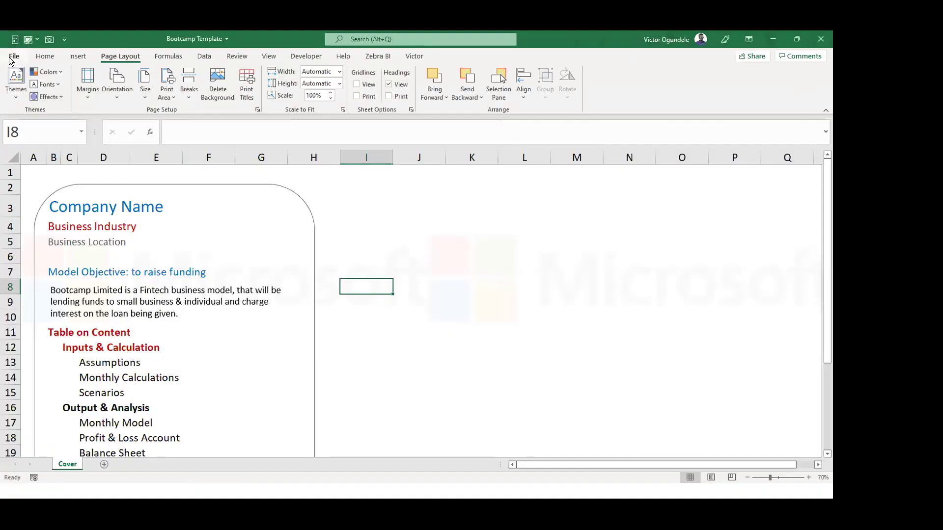
left_click(15, 56)
left_click(36, 461)
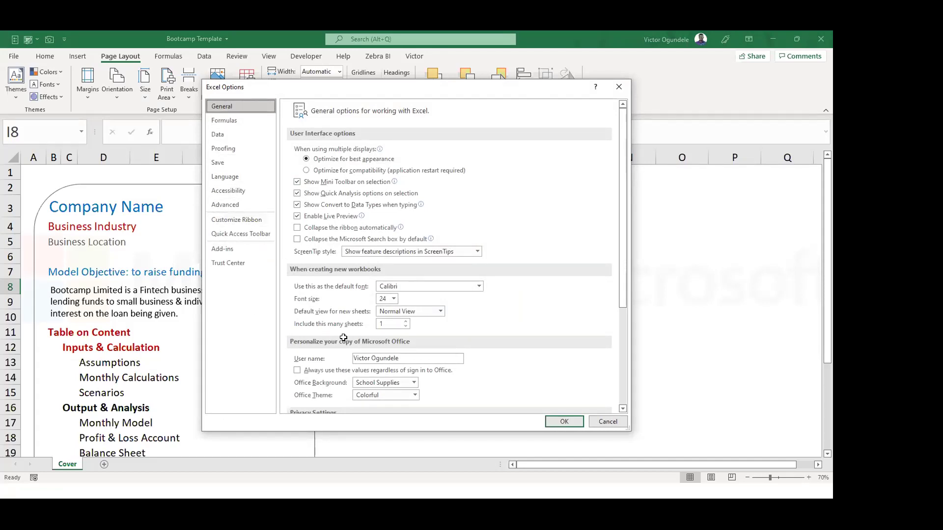
key("Escape")
left_click(384, 246)
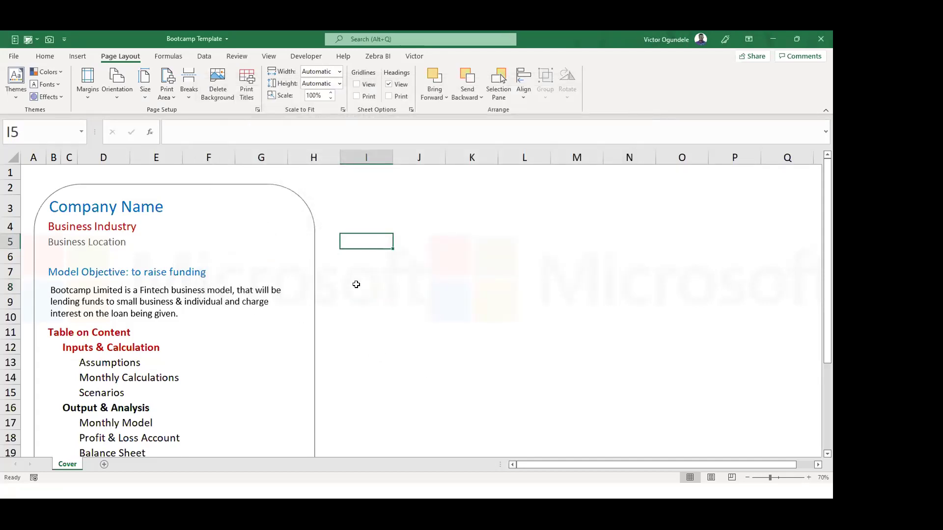
scroll(355, 282, "down", 1, "ctrl")
scroll(356, 284, "down", 1, "ctrl")
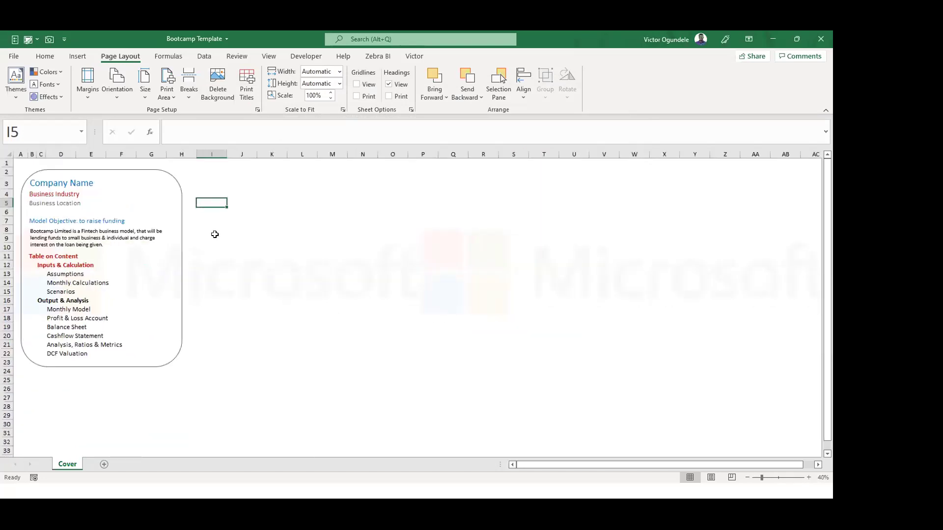
scroll(215, 235, "up", 1, "ctrl")
key("ctrl+p")
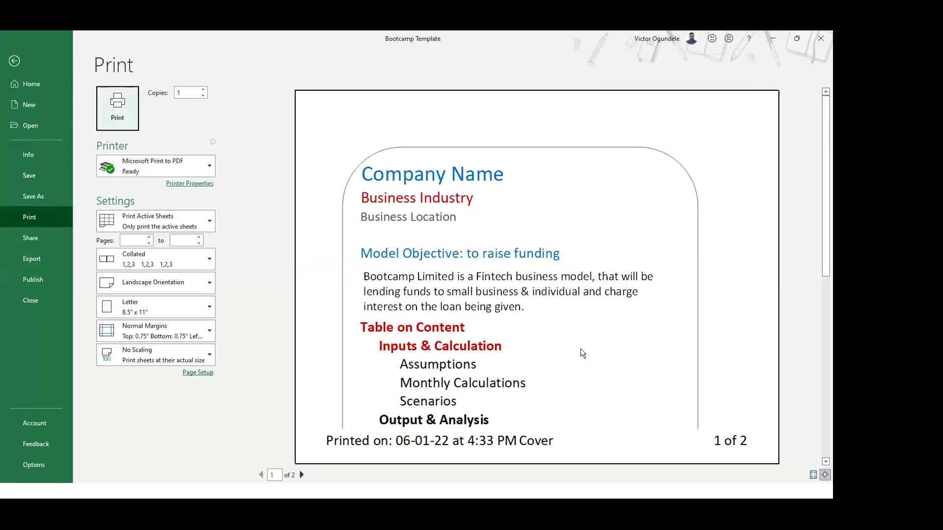
scroll(580, 348, "down", 1)
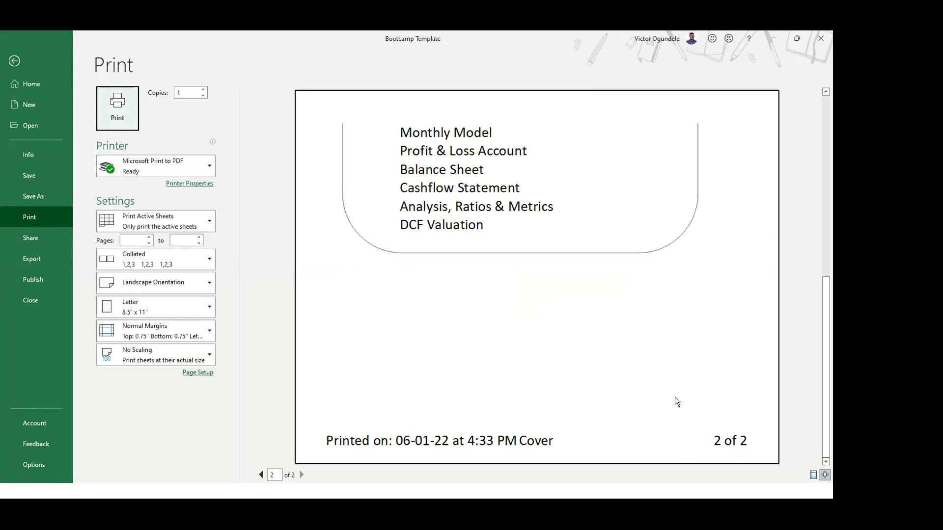
key("Escape")
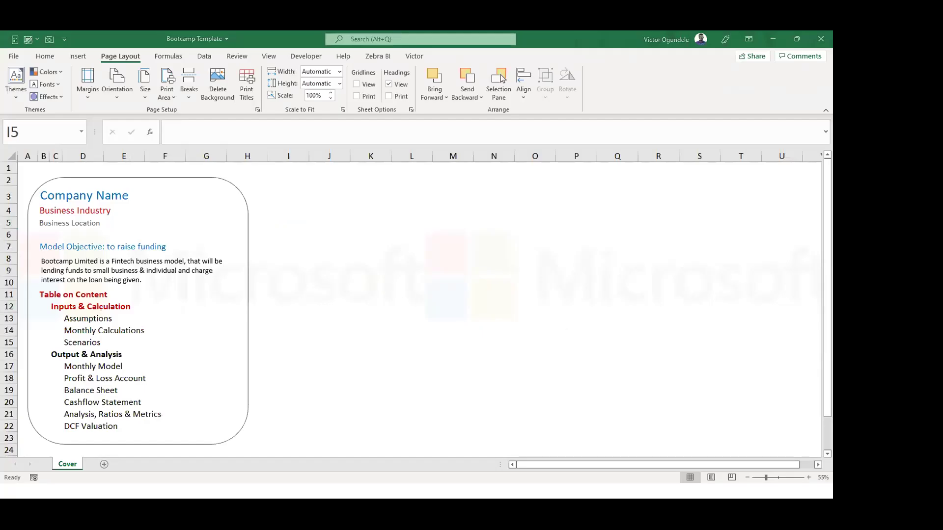
Hide every column from I to the end of the sheet.
left_click(309, 296)
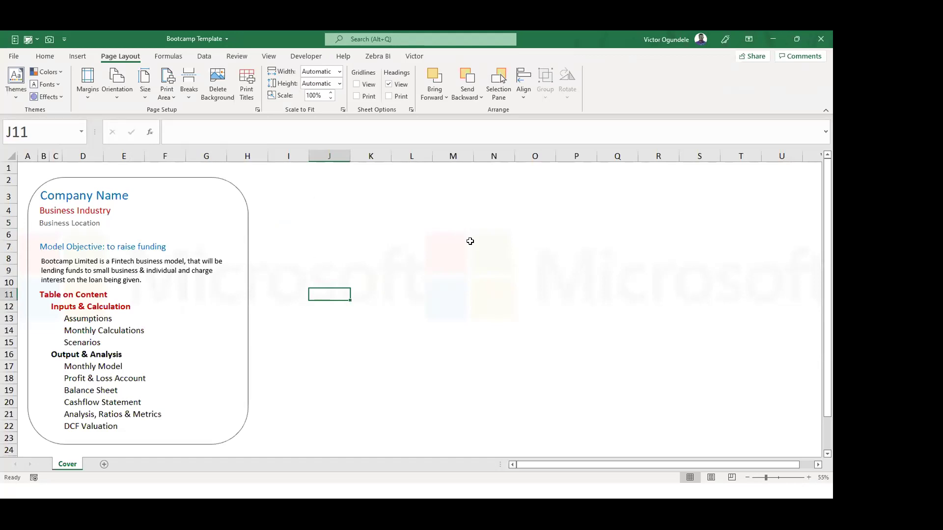
left_click(290, 156)
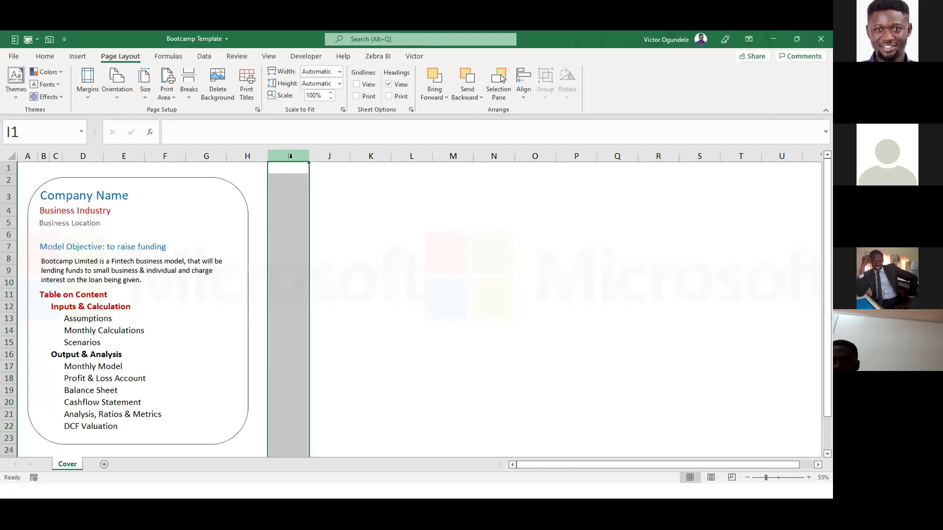
key("ctrl+shift+Right")
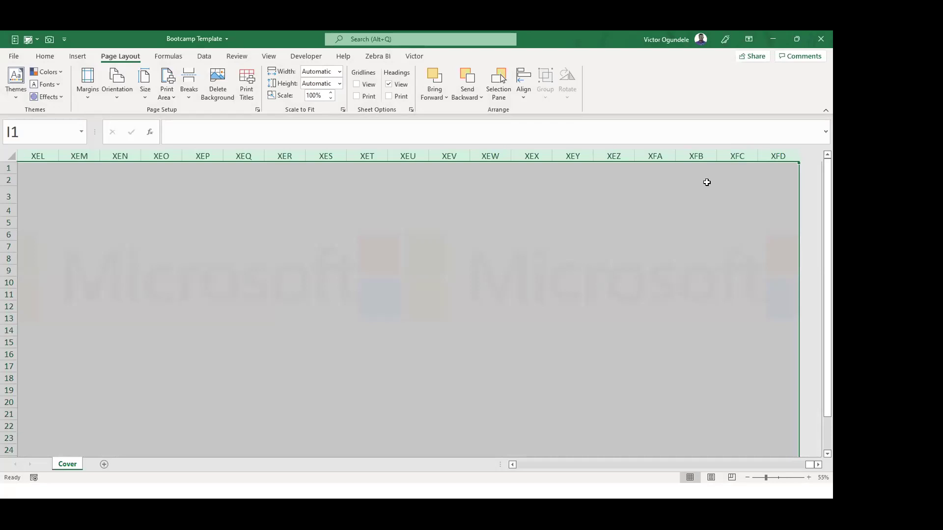
key("ctrl+0")
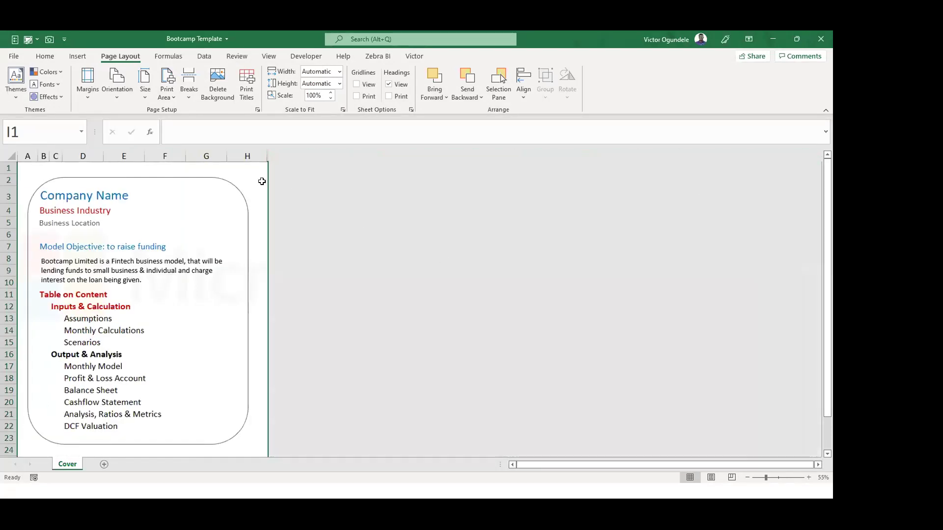
Hide every row from 25 downward and return to cell A1.
left_click(260, 181)
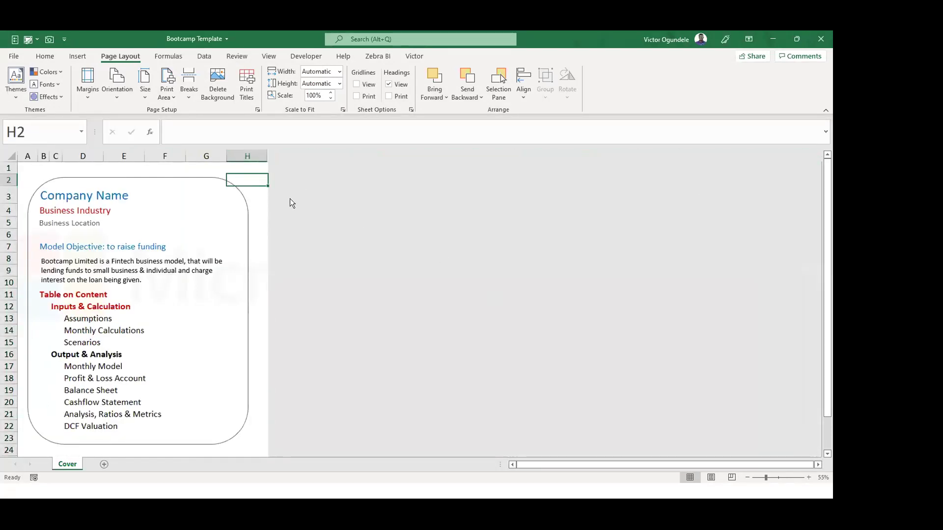
scroll(142, 329, "down", 1)
scroll(141, 329, "down", 1)
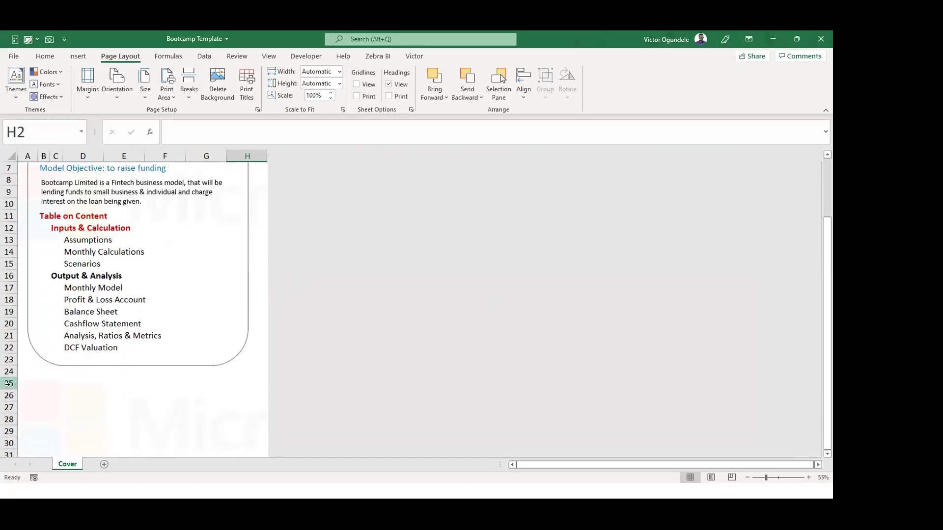
left_click(9, 383)
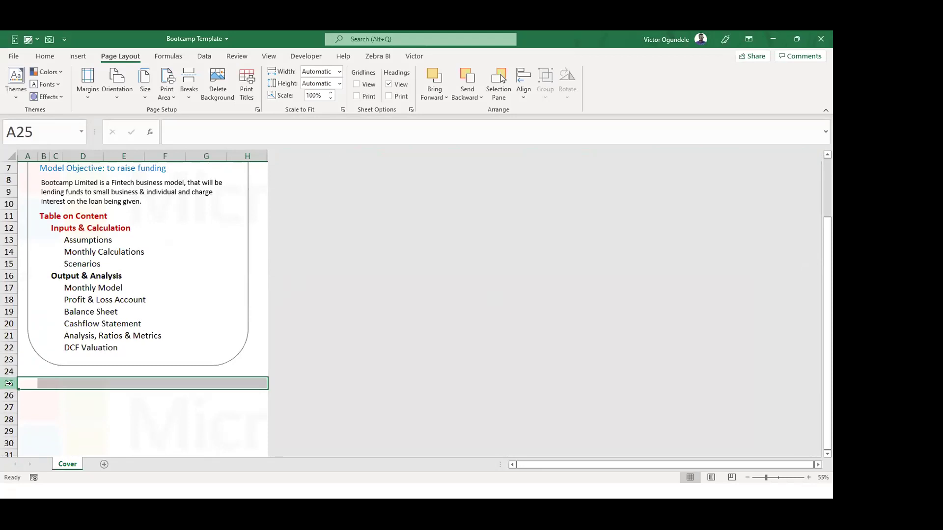
key("ctrl+shift+Down")
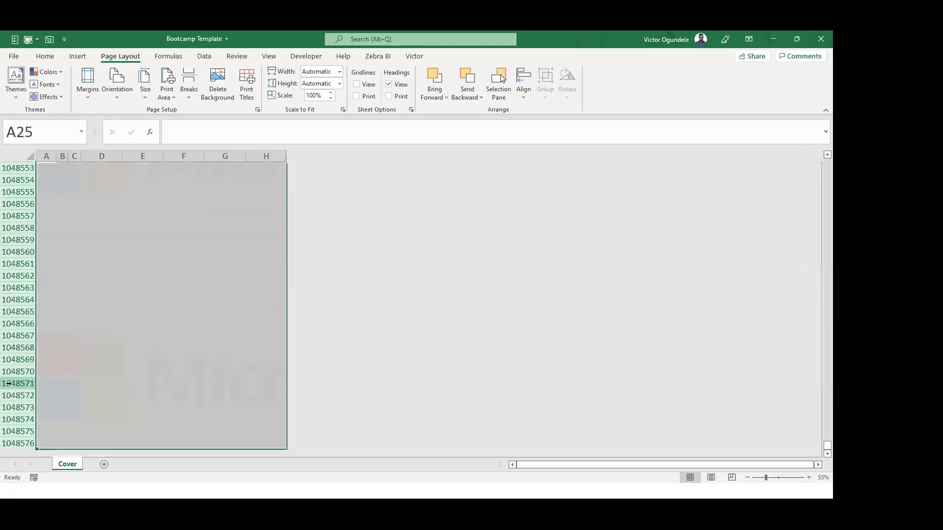
key("ctrl+9")
key("ctrl+Home")
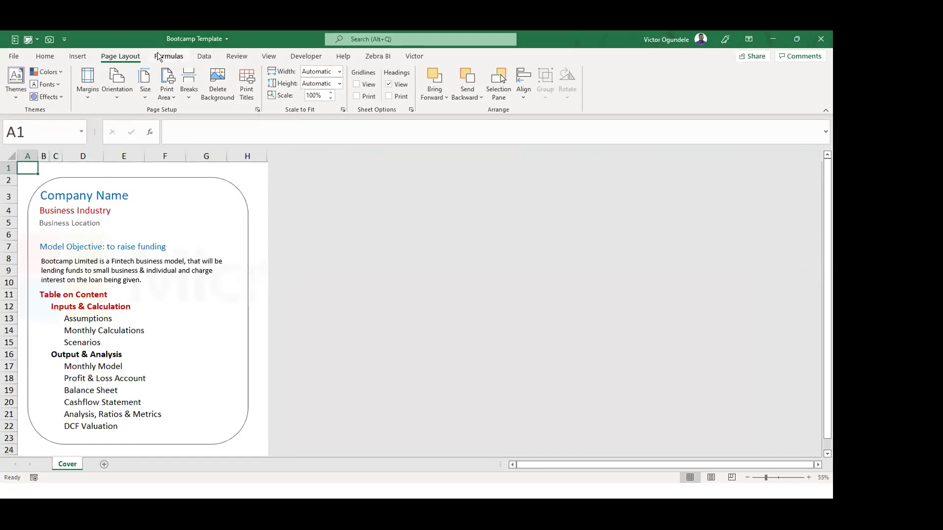
Turn off the row and column headings and collapse the ribbon.
left_click(271, 55)
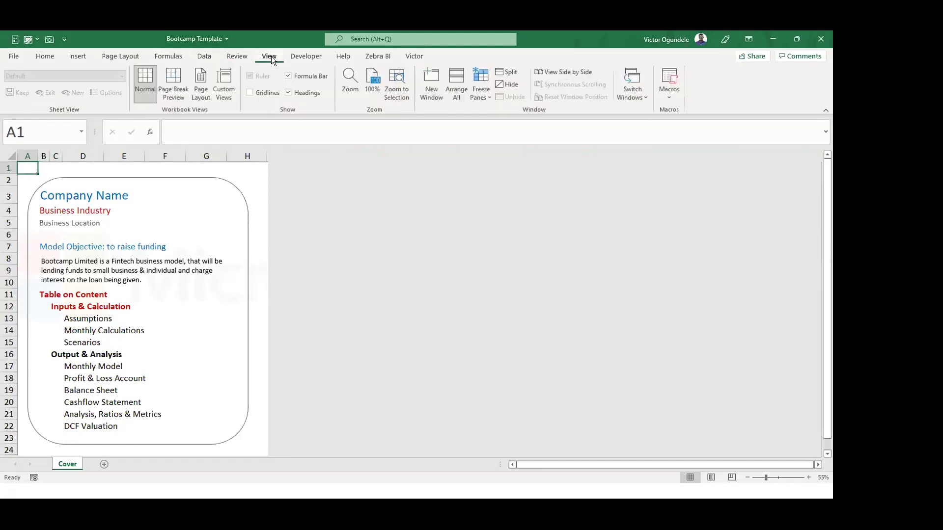
left_click(288, 93)
left_click(188, 312)
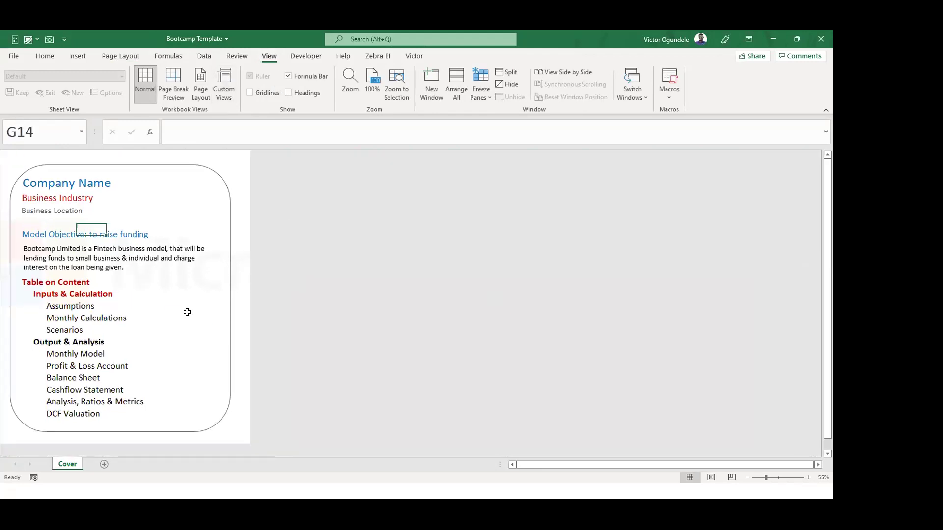
left_click(50, 61)
double_click(51, 61)
Review the cover's contents entries, then add a new blank worksheet, Sheet2.
left_click(236, 259)
scroll(250, 277, "up", 1, "ctrl")
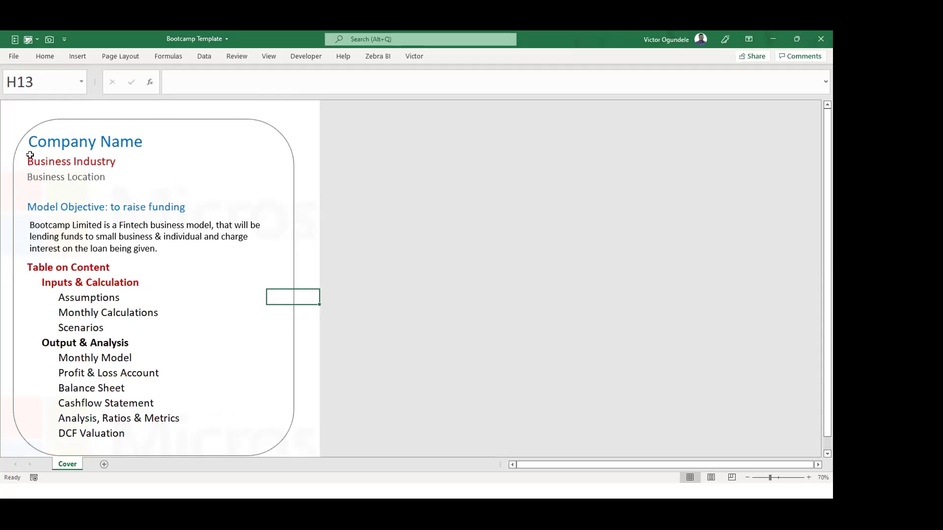
left_click(31, 178)
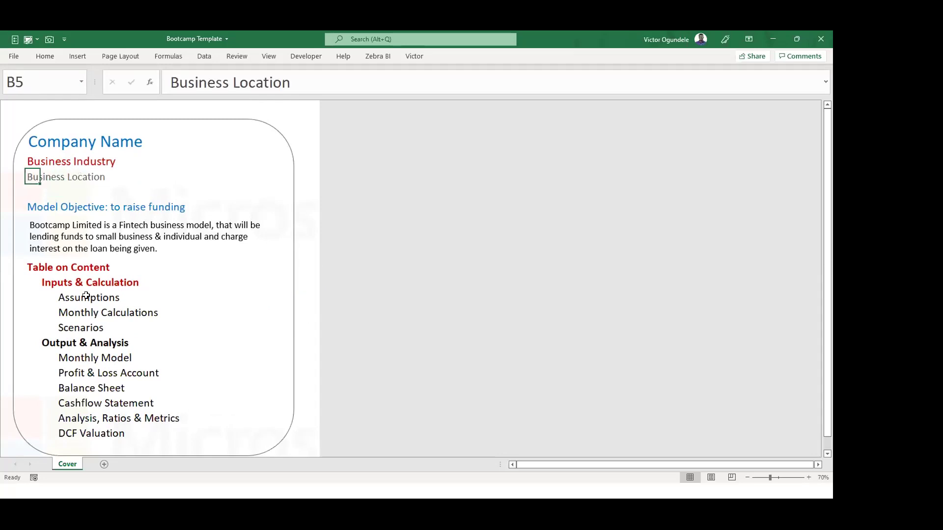
left_click(206, 332)
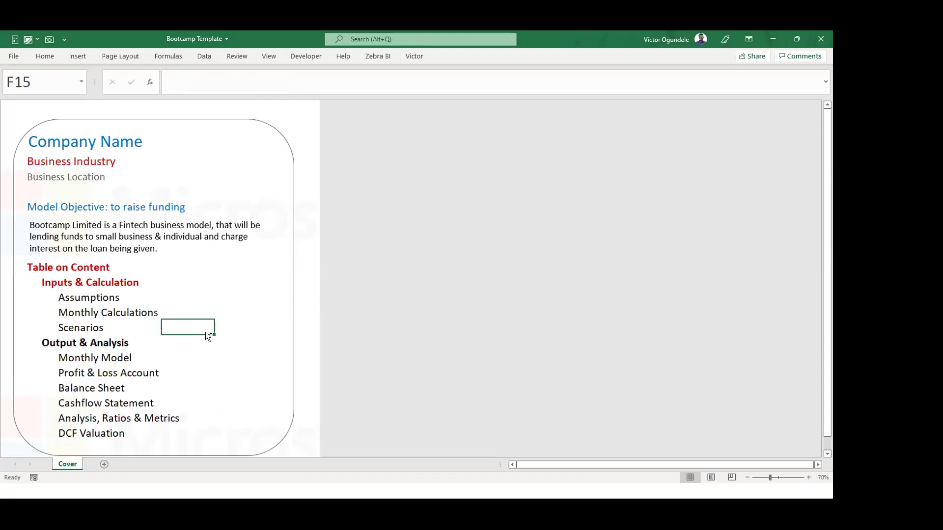
scroll(205, 333, "down", 1, "ctrl")
scroll(204, 330, "down", 1, "ctrl")
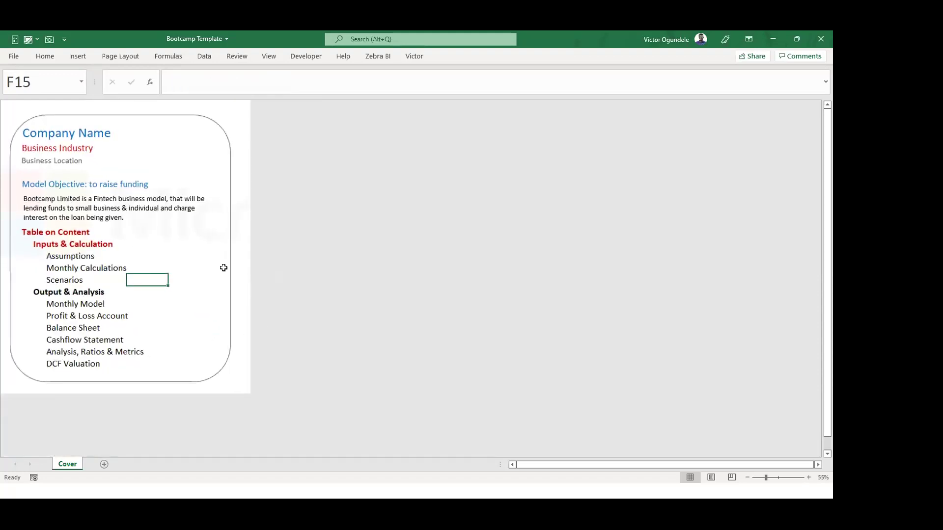
left_click(60, 254)
left_click(59, 268)
left_click(60, 280)
left_click(60, 303)
left_click(65, 316)
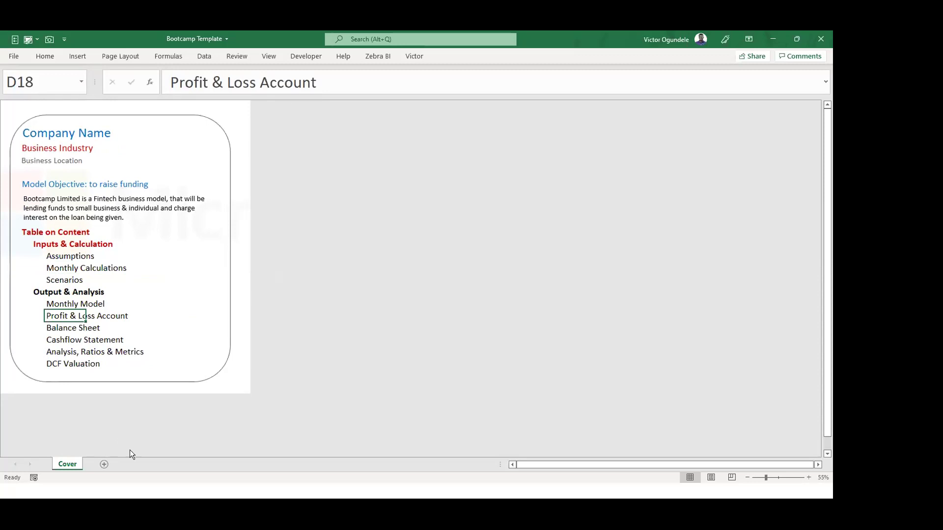
left_click(103, 464)
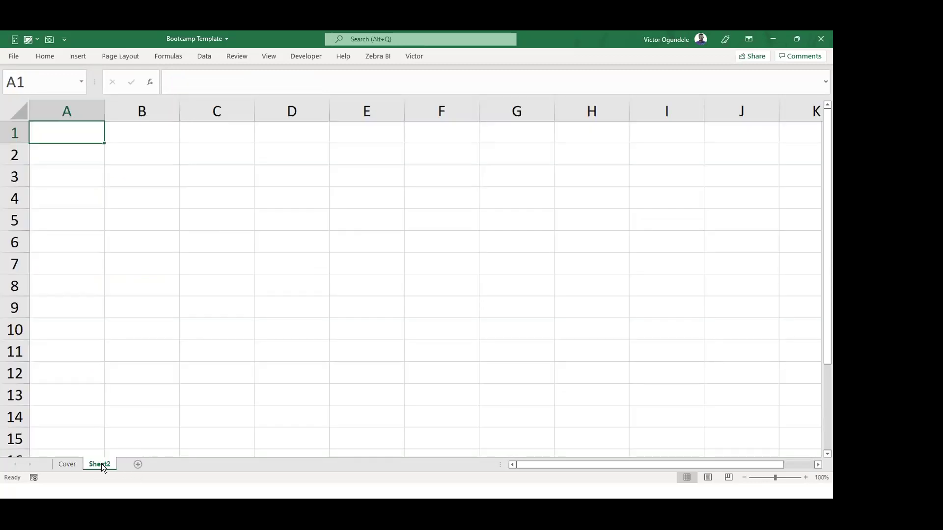
Rename the Sheet2 tab to Guide.
left_click(266, 188)
scroll(265, 187, "down", 2, "ctrl")
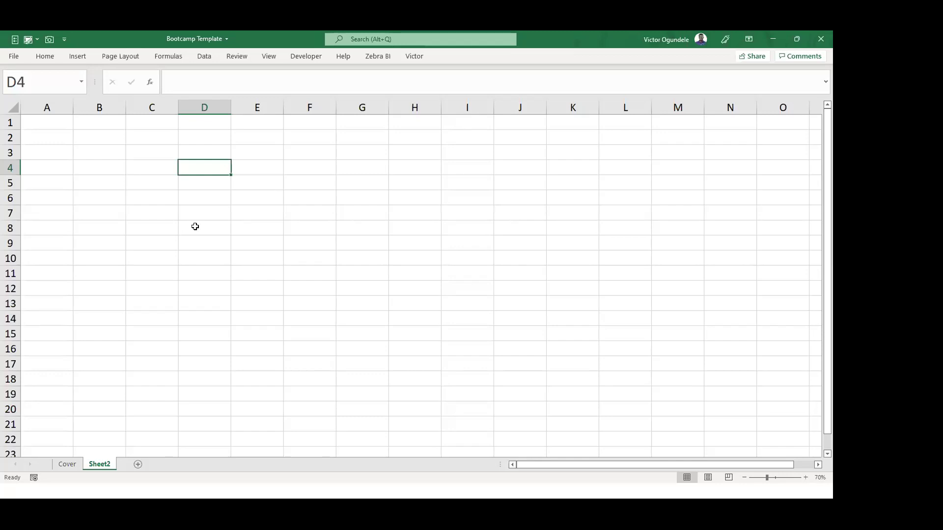
double_click(100, 464)
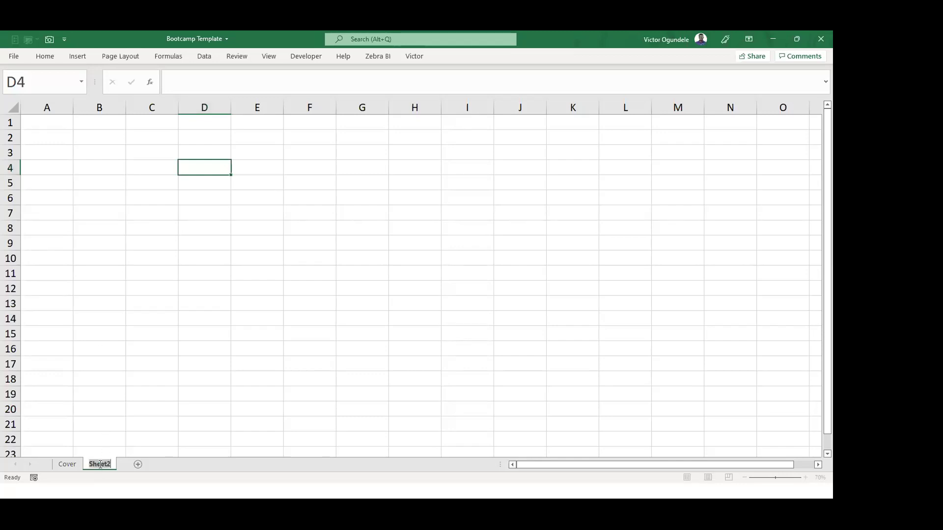
type("gu")
type("ide")
key("Return")
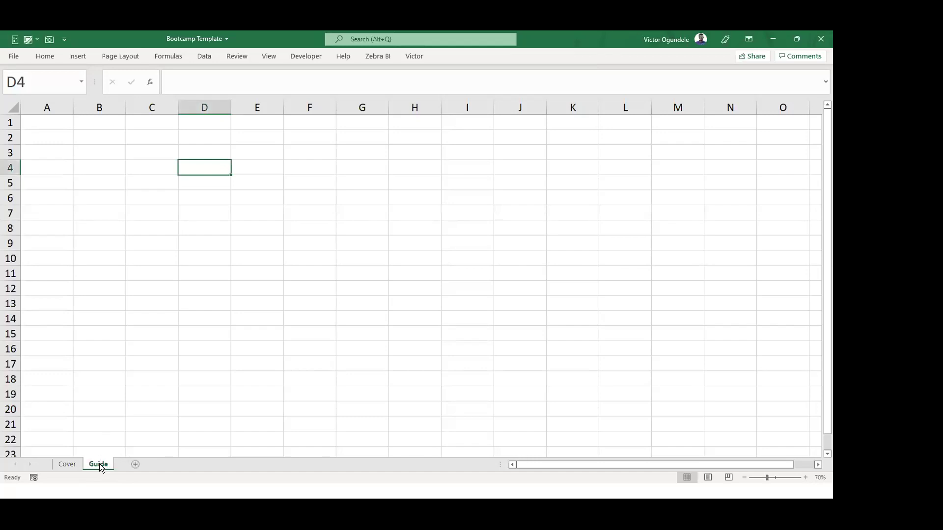
left_click(139, 193)
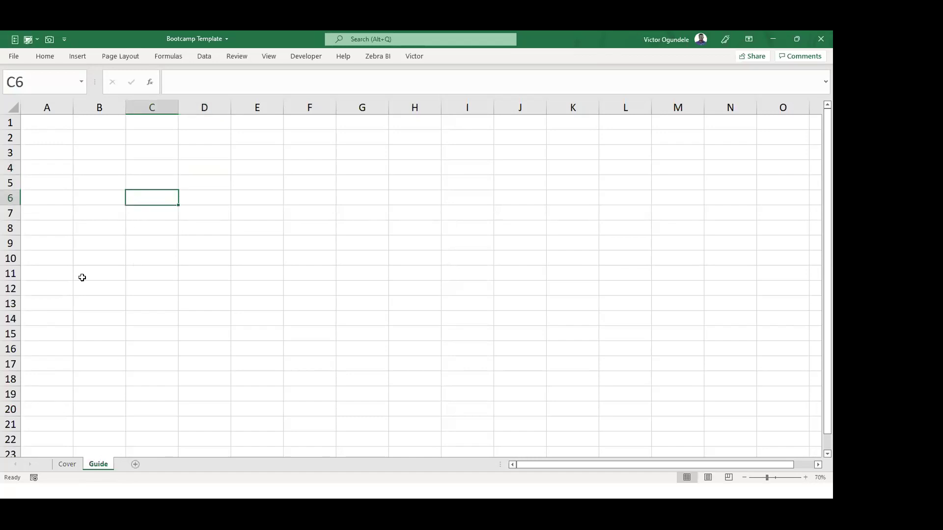
left_click(163, 184)
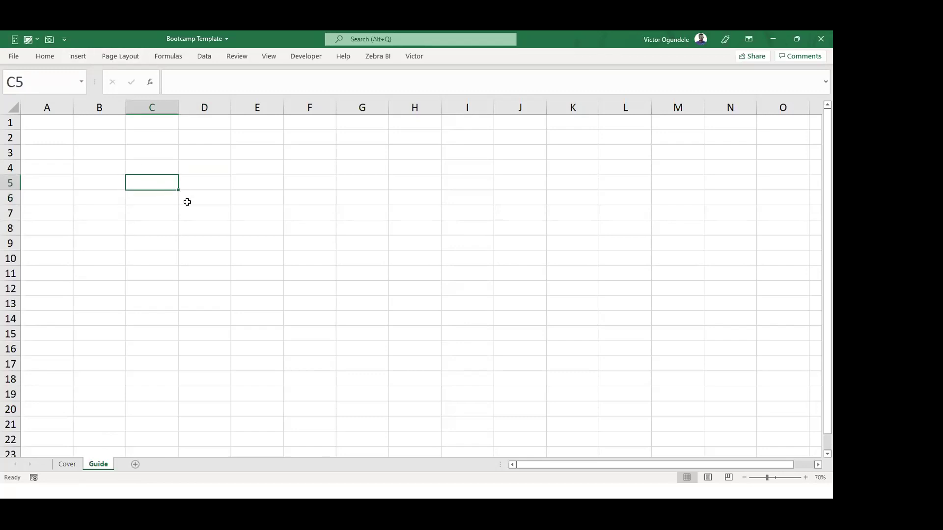
Hide the gridlines on the Guide sheet with Alt+W, V, G.
key("alt+w")
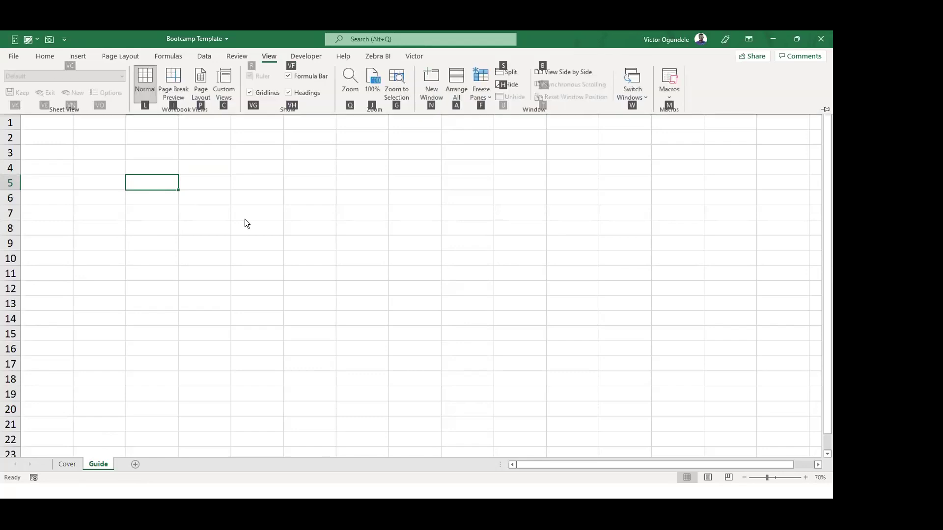
key("v")
key("g")
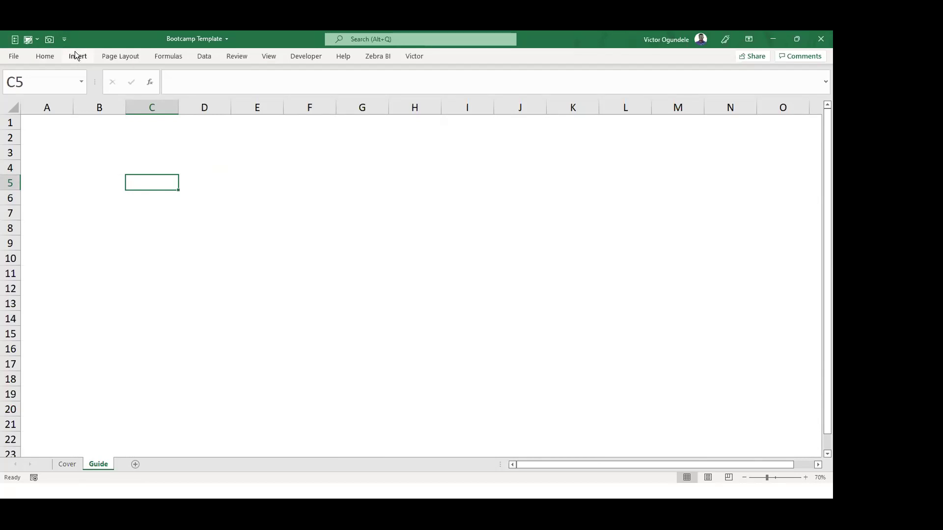
Set the 'Logo background' picture from file as the sheet background.
double_click(119, 54)
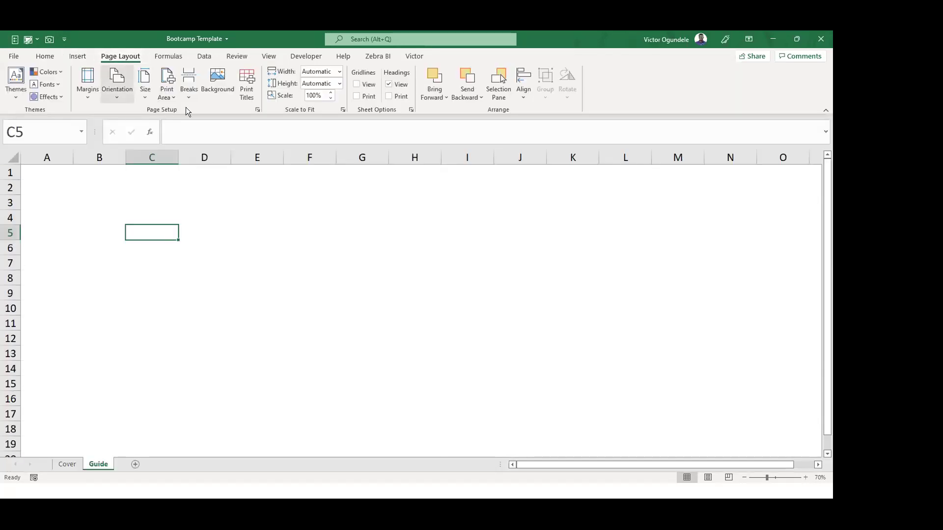
left_click(215, 81)
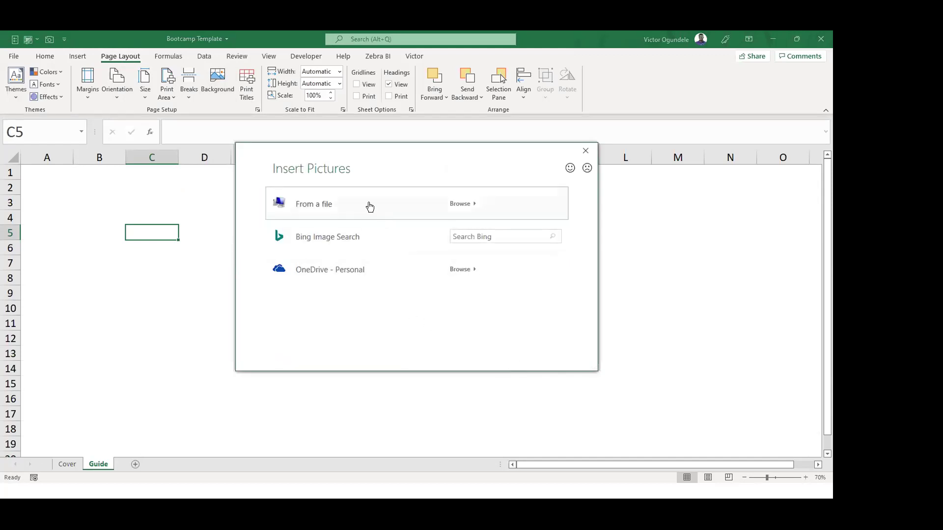
left_click(370, 206)
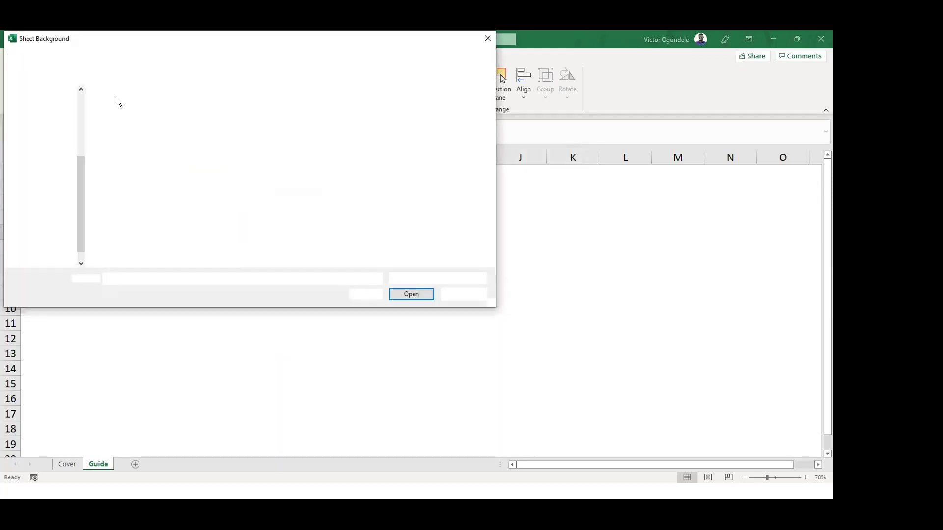
left_click(165, 129)
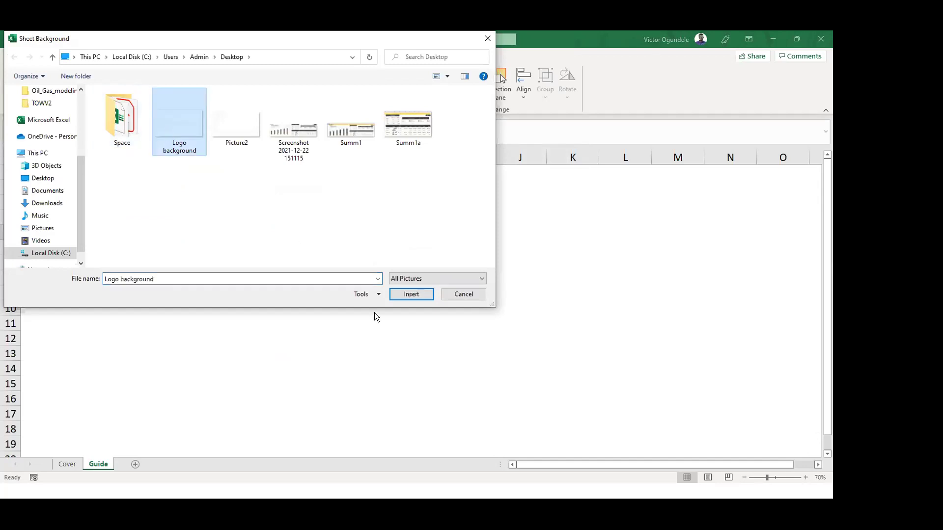
left_click(408, 291)
left_click(241, 243)
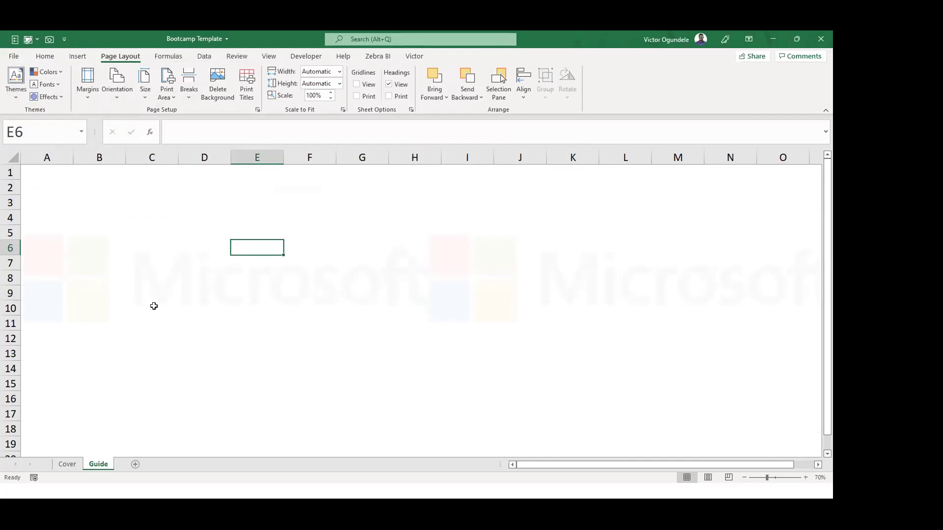
Set the Guide sheet to landscape with Fit to scaling and no pages-tall limit.
left_click(257, 110)
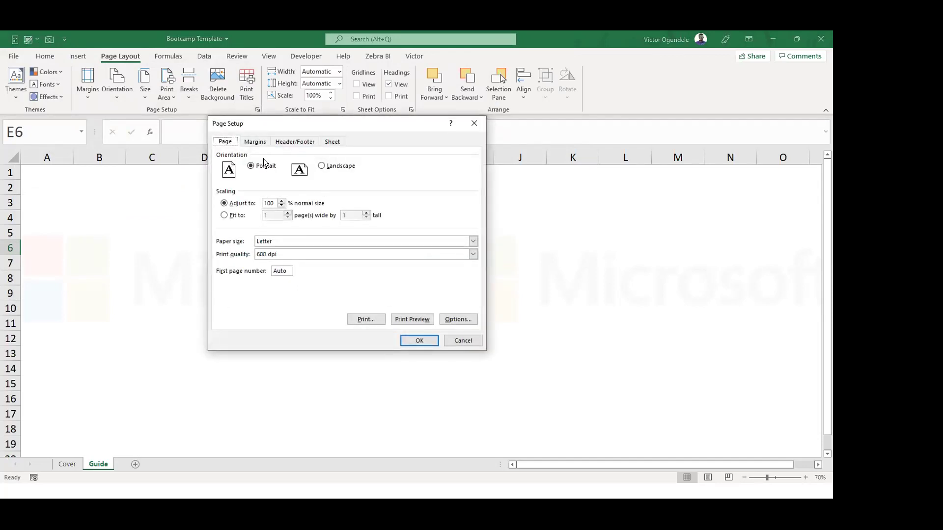
left_click(322, 166)
left_click(225, 216)
key("BackSpace")
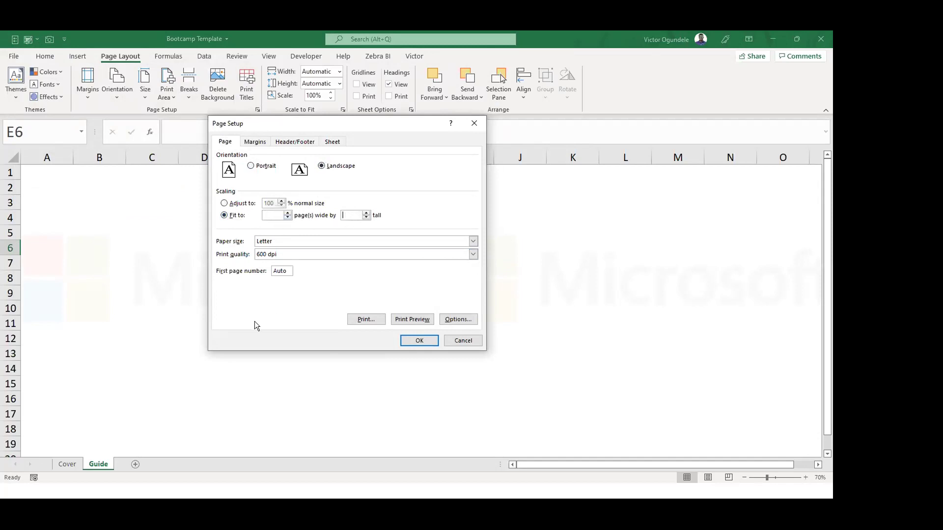
left_click(251, 141)
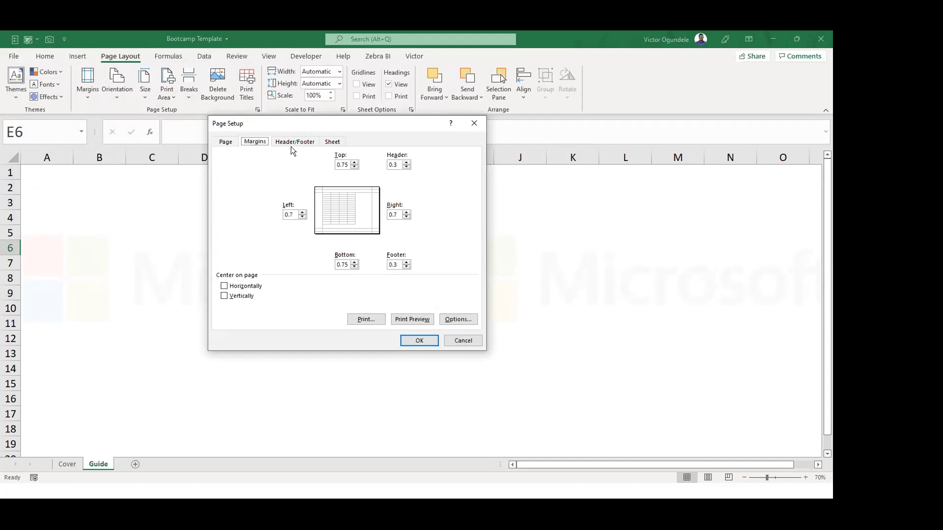
left_click(291, 141)
left_click(368, 209)
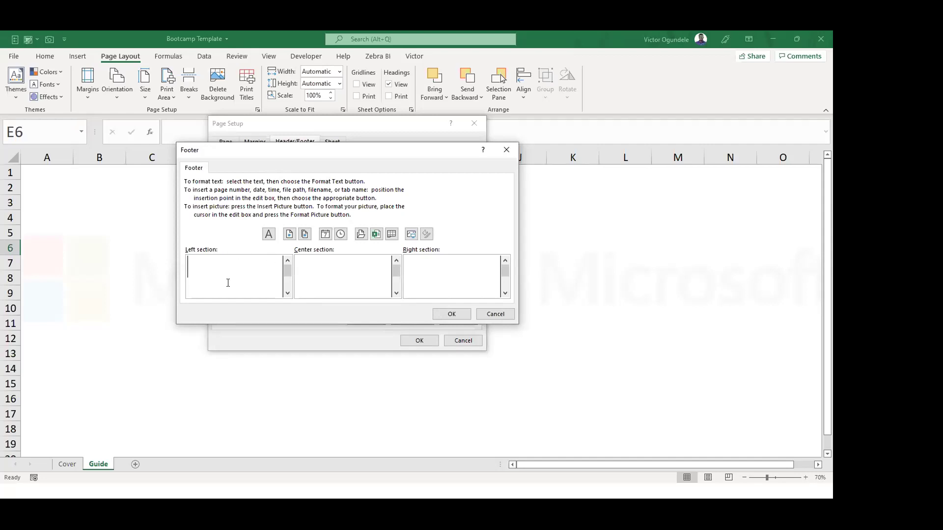
Fill the left footer section with 'Printed on:' date 'at' time.
type("Printed on")
type(":")
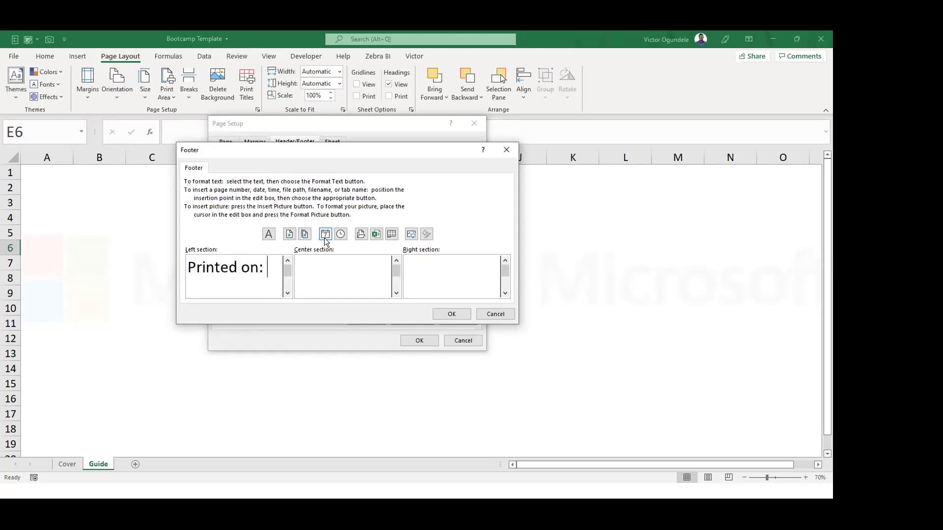
left_click(322, 238)
type("at")
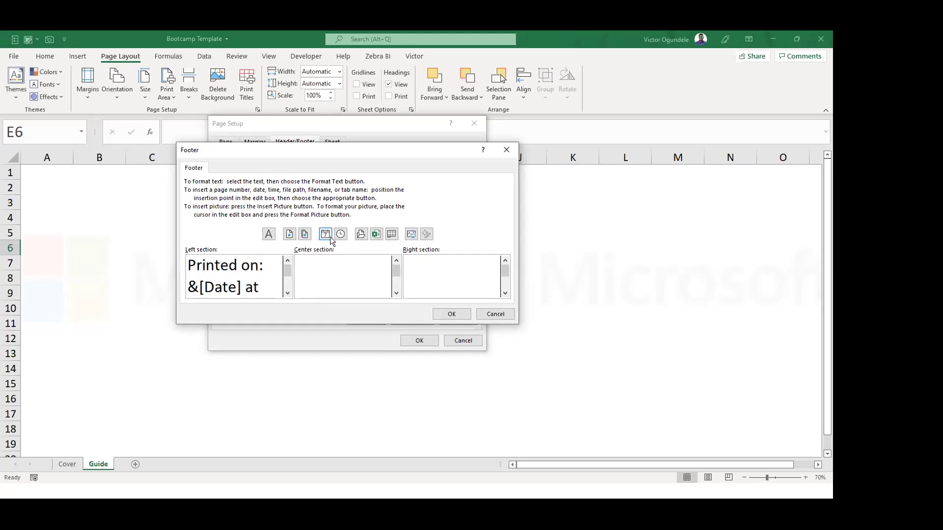
left_click(340, 233)
Add the sheet name centred and page 'of' total pages at right, then confirm the footer.
left_click(346, 268)
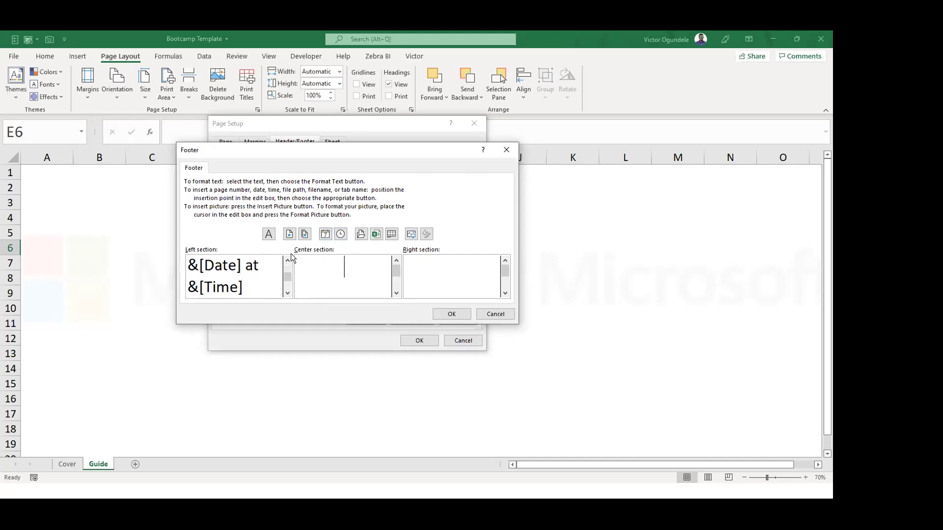
left_click(379, 233)
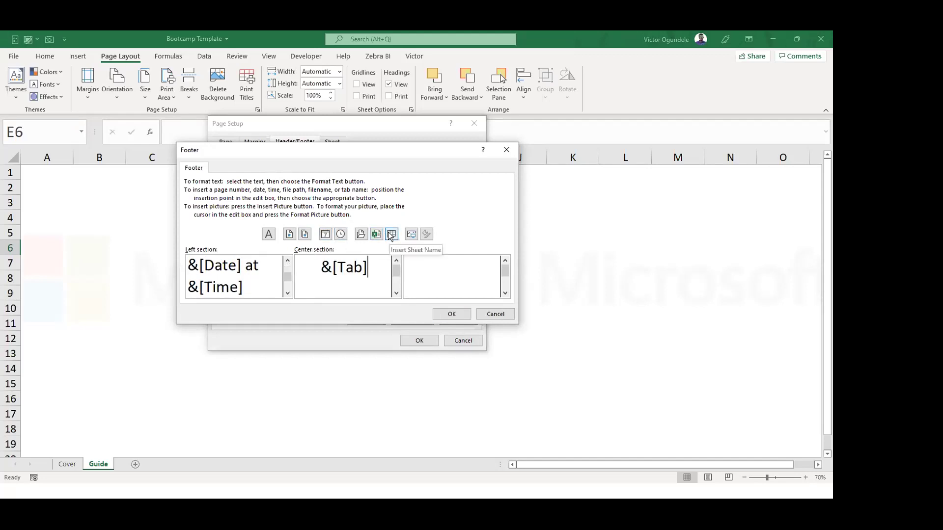
left_click(289, 233)
type("of")
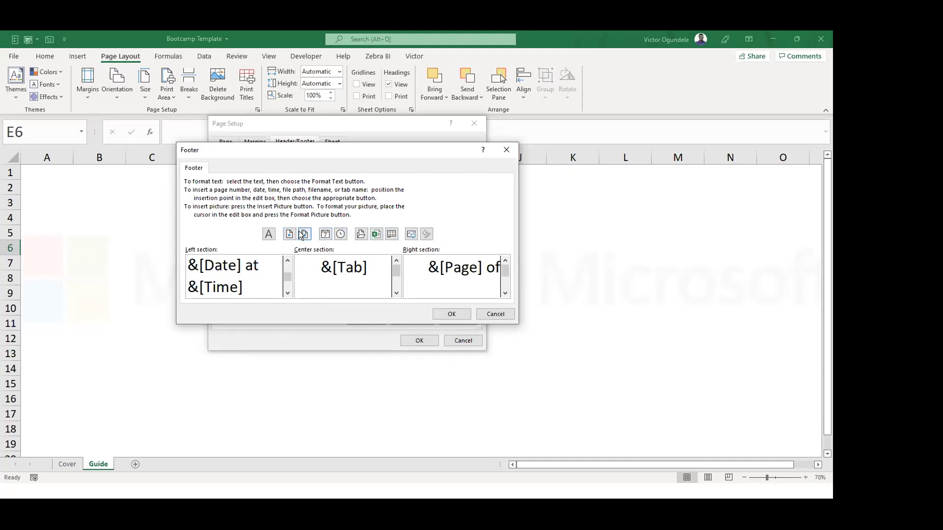
left_click(305, 233)
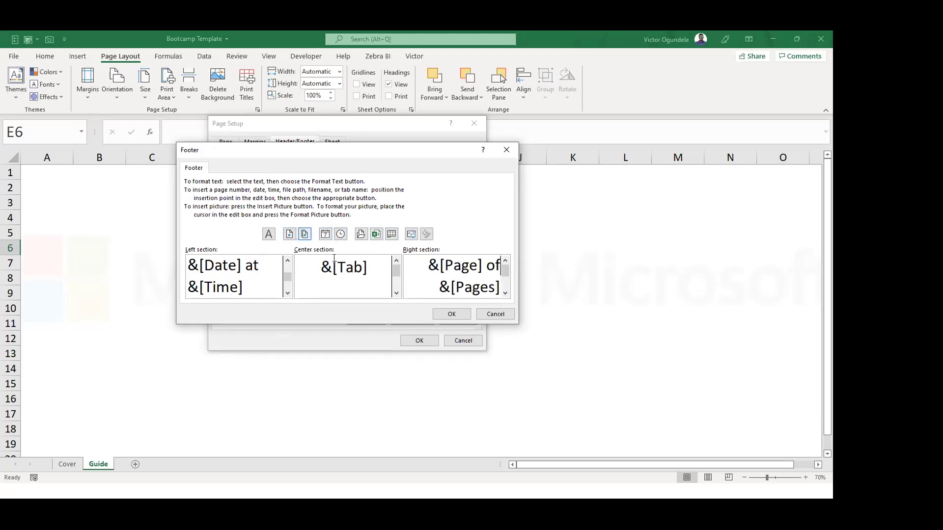
left_click(443, 315)
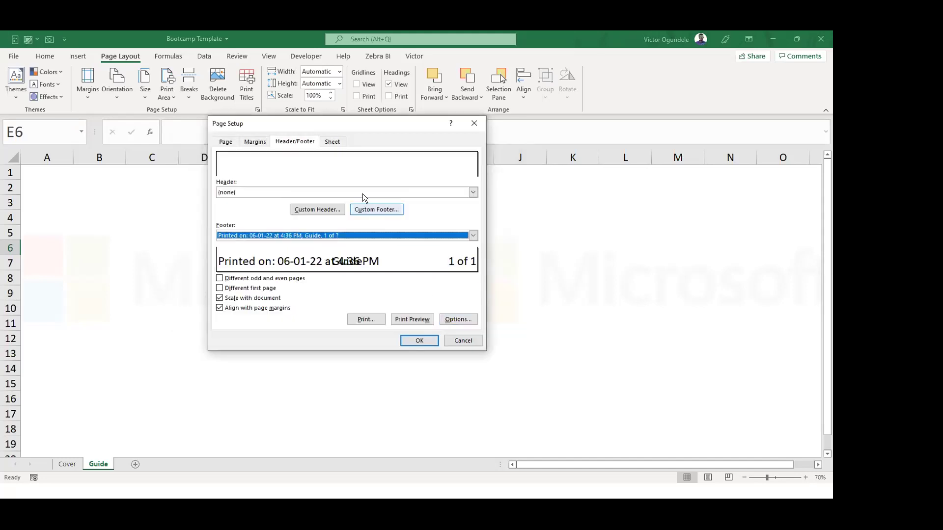
left_click(332, 141)
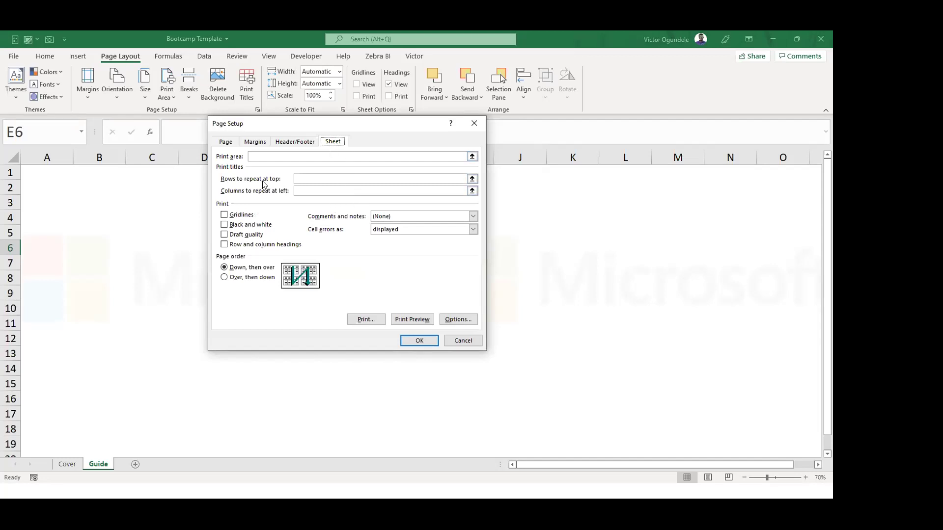
Set rows $1:$6 as the rows to repeat at top and apply Page Setup.
left_click(338, 180)
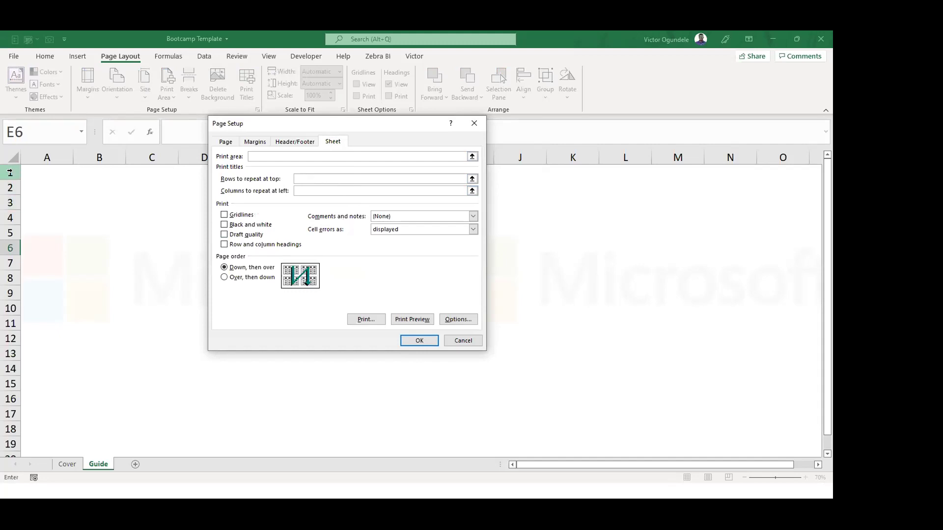
left_click_drag(10, 172, 9, 248)
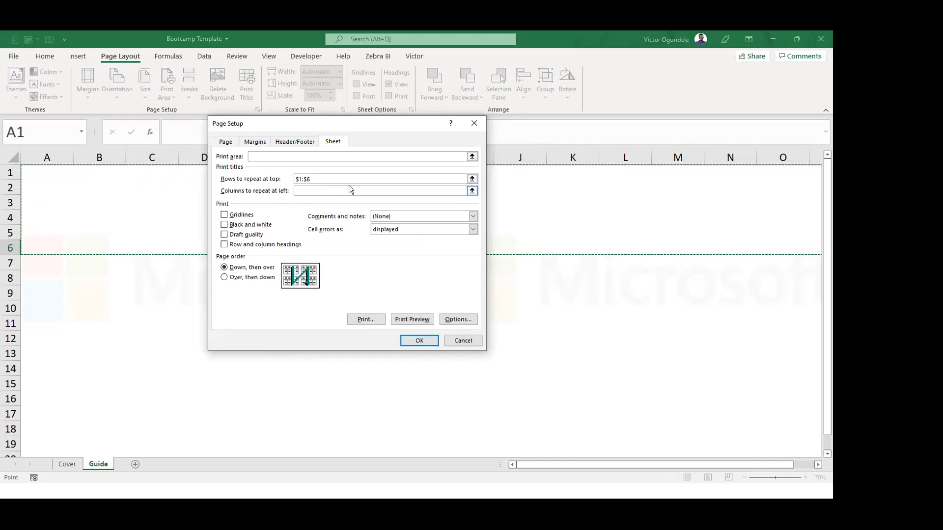
left_click(423, 337)
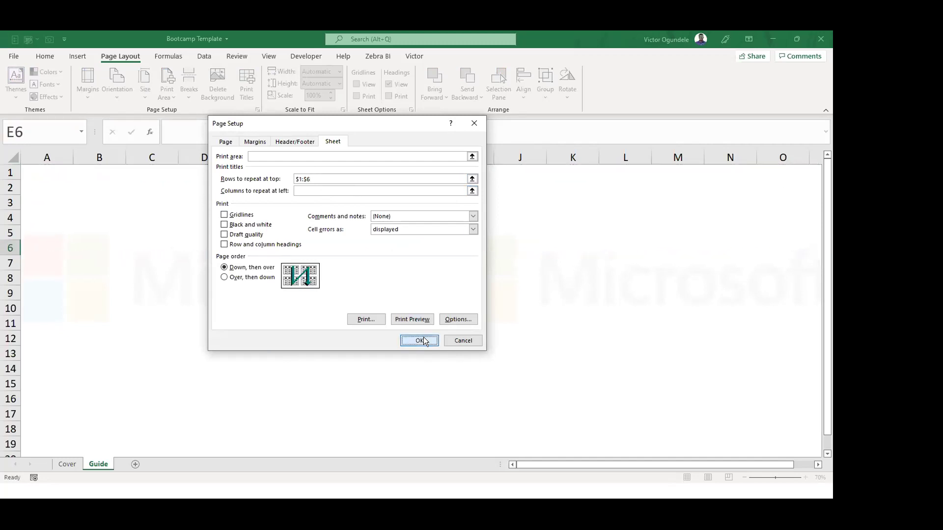
left_click(221, 219)
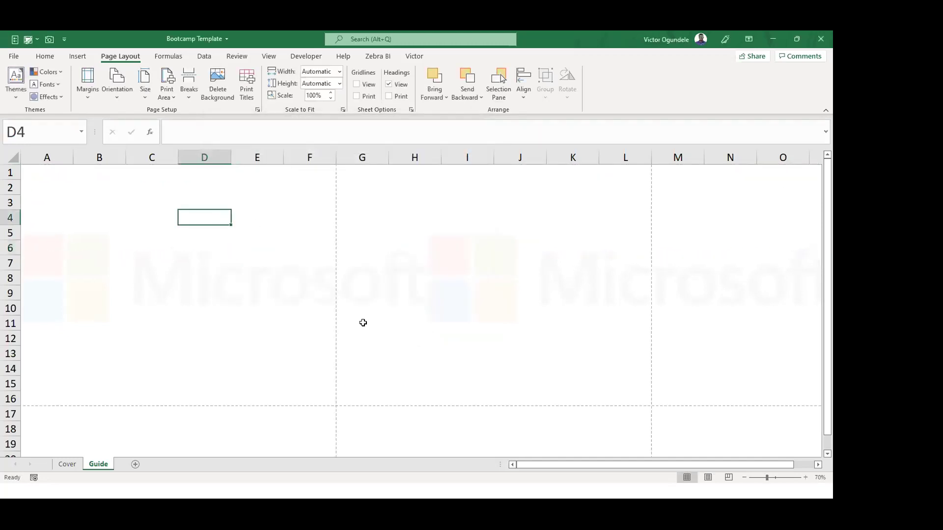
Uncheck Show page breaks for the Guide sheet in Excel Options > Advanced.
left_click(11, 55)
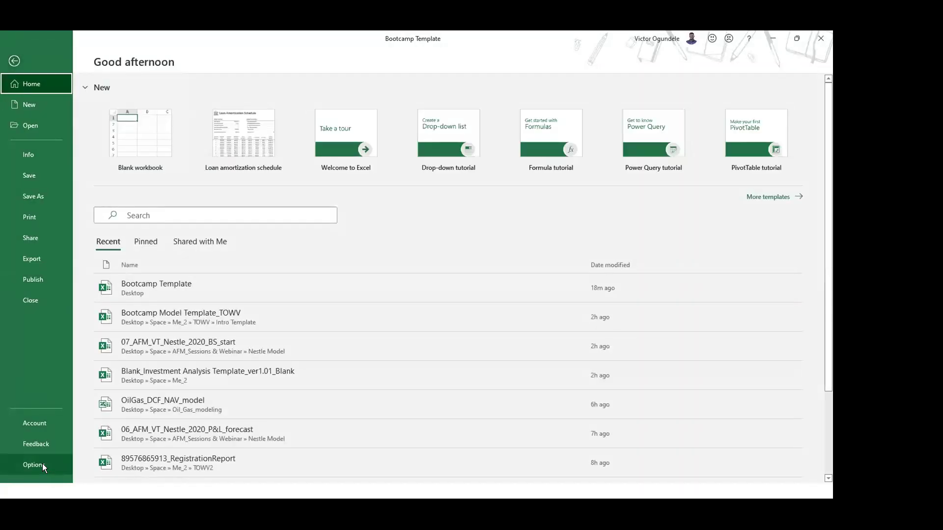
left_click(42, 463)
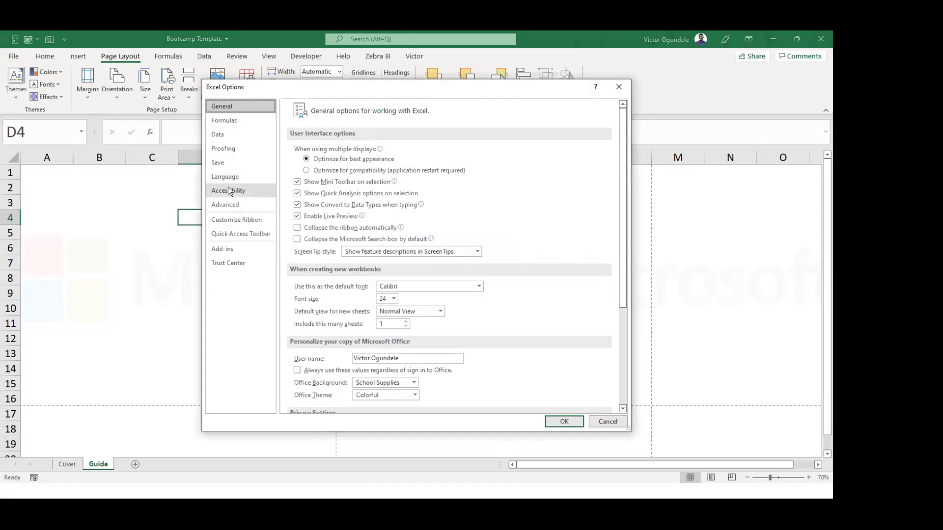
left_click(228, 204)
scroll(425, 289, "down", 5)
scroll(429, 293, "down", 8)
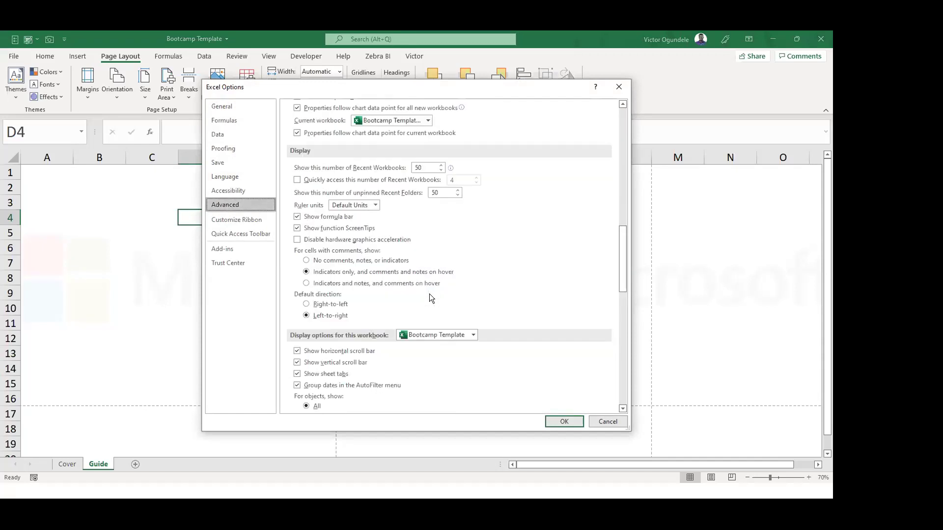
scroll(429, 294, "down", 8)
scroll(427, 195, "up", 3)
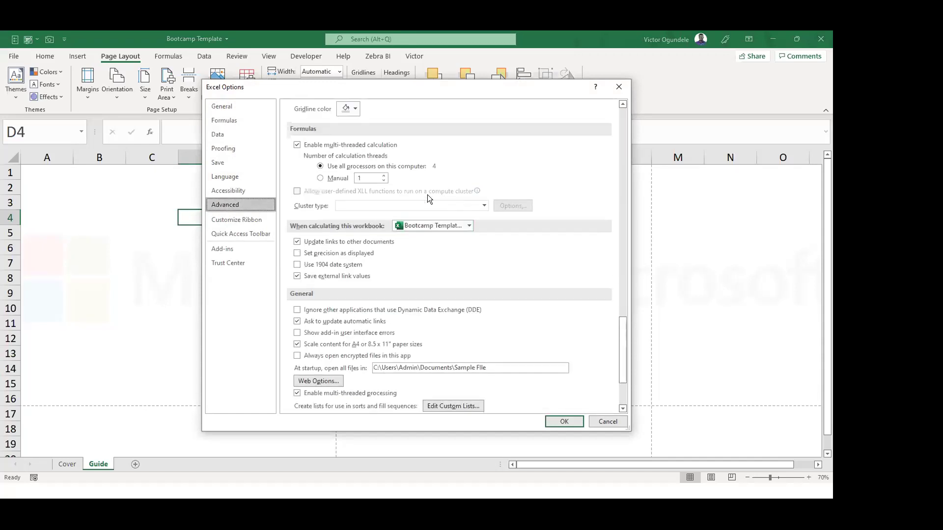
scroll(427, 196, "up", 3)
scroll(427, 195, "up", 2)
scroll(427, 195, "up", 3)
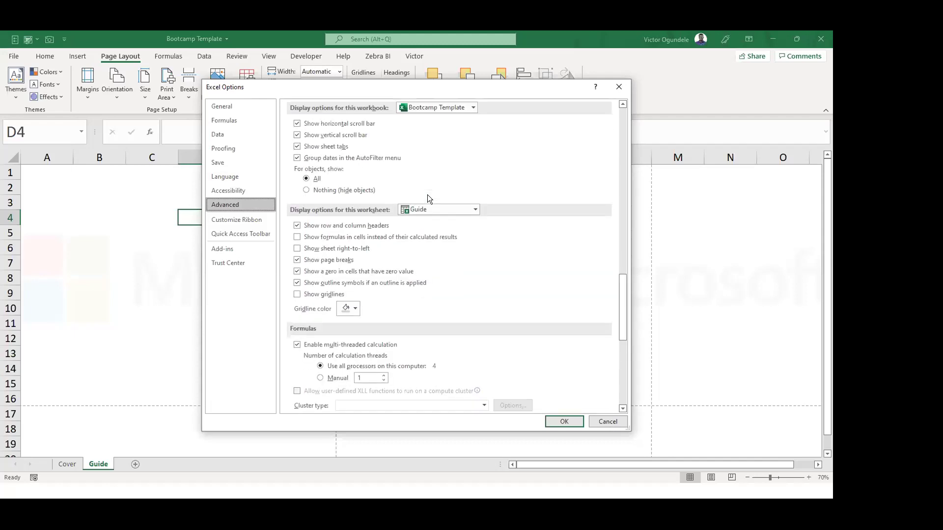
scroll(424, 265, "down", 3)
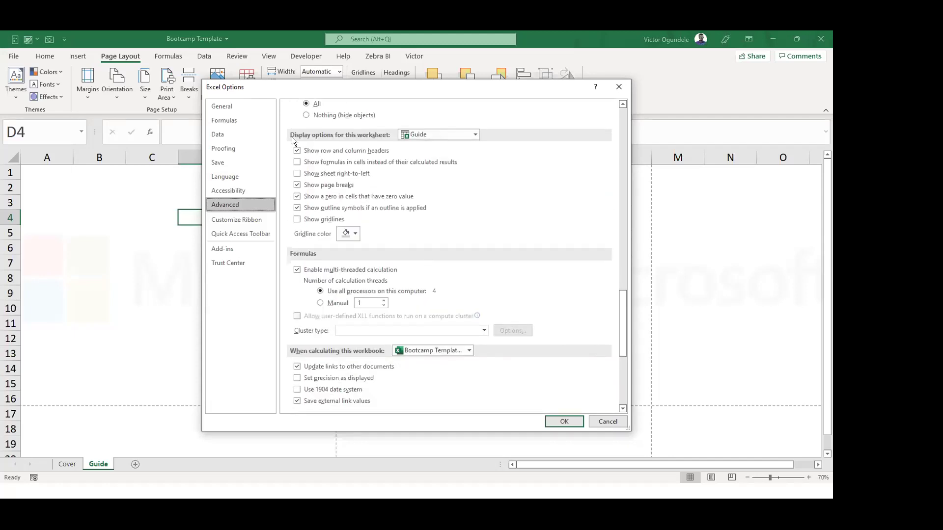
left_click(297, 185)
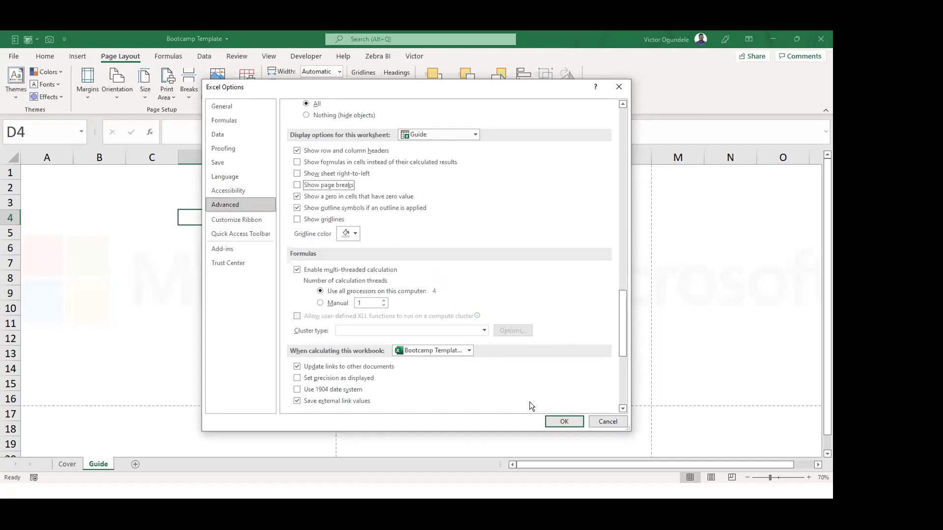
left_click(555, 418)
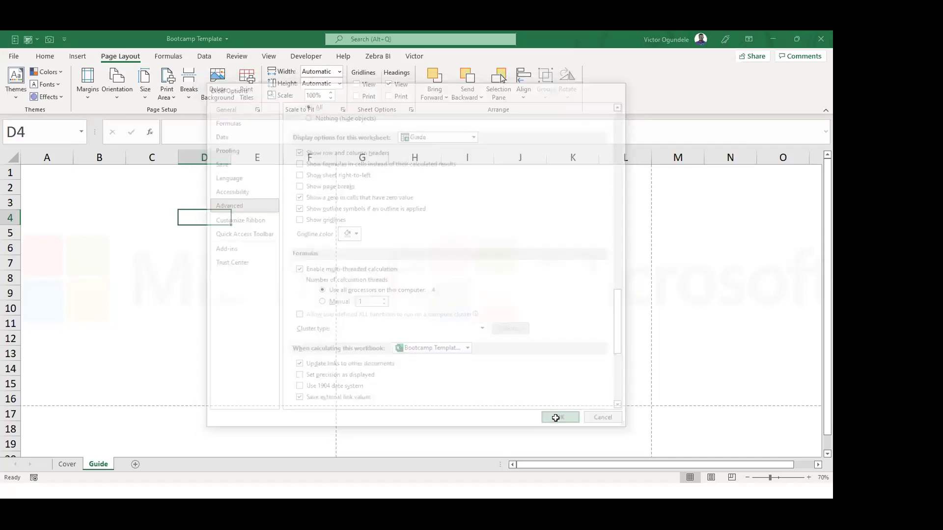
left_click(133, 199)
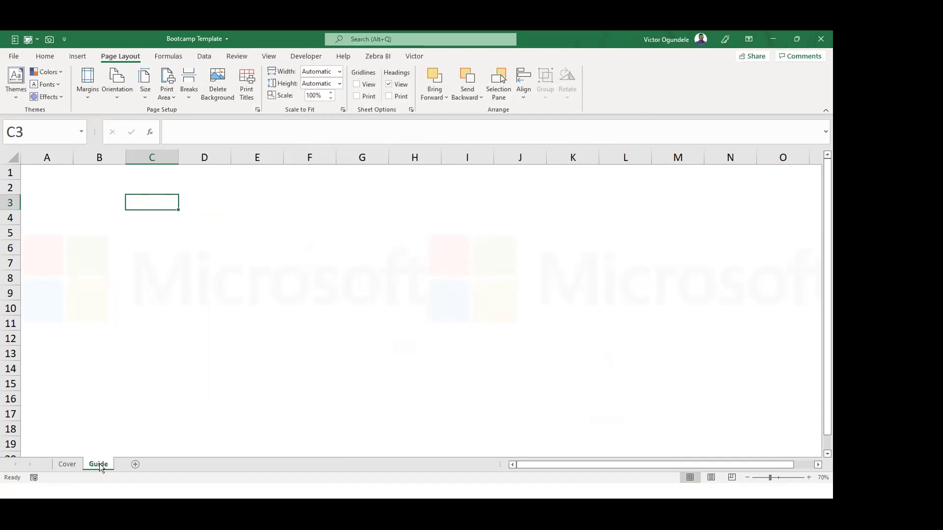
Copy the Guide sheet and name the copy 'Sample'.
left_click_drag(100, 464, 96, 463)
left_click_drag(96, 462, 170, 431)
double_click(127, 465)
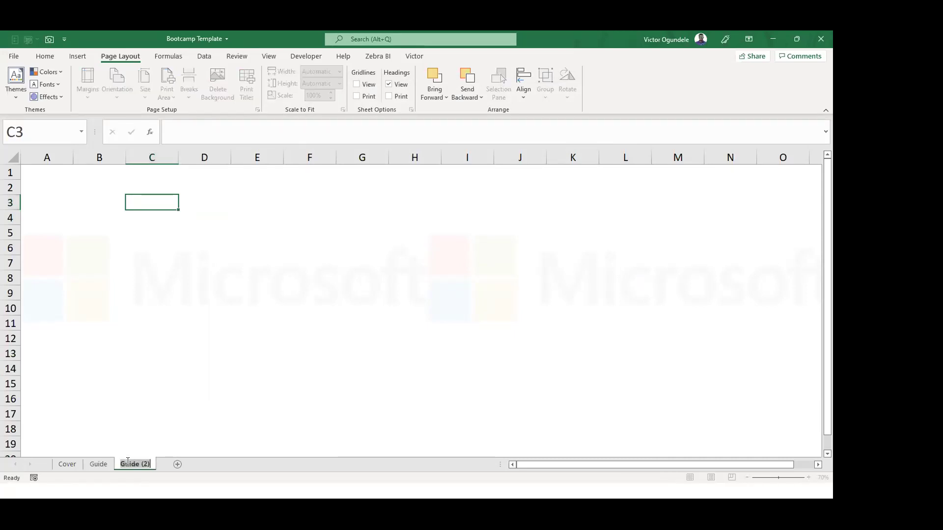
type("Sap")
key("BackSpace")
type("mple")
key("Return")
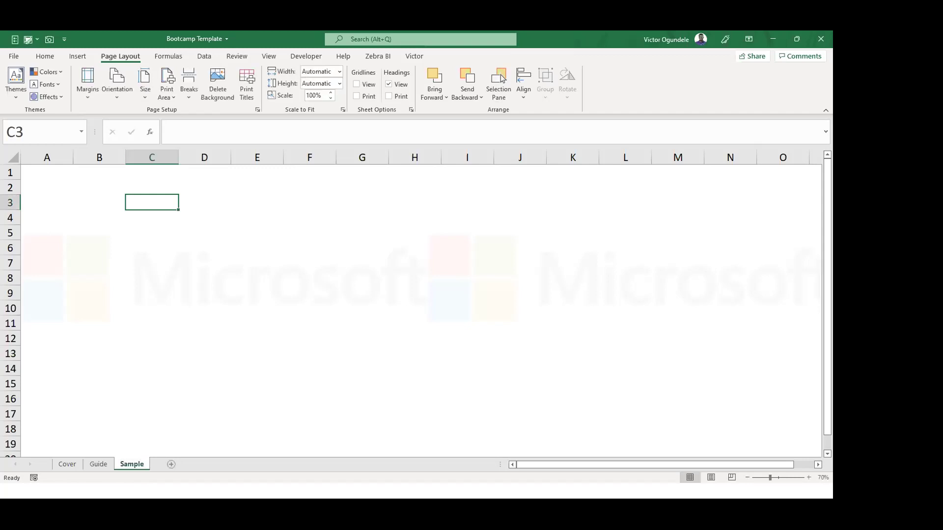
Return to the Guide sheet and select cell A2.
left_click(98, 464)
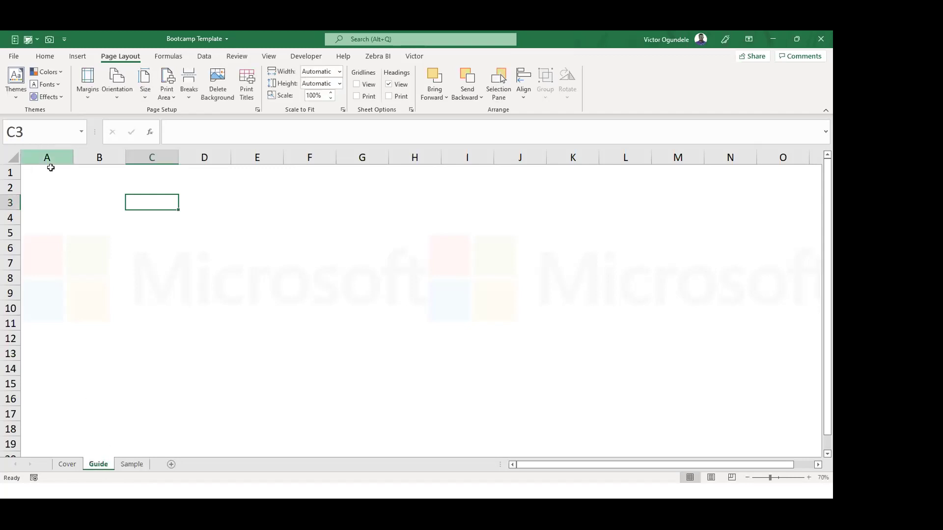
left_click(57, 188)
scroll(56, 188, "down", 1, "ctrl")
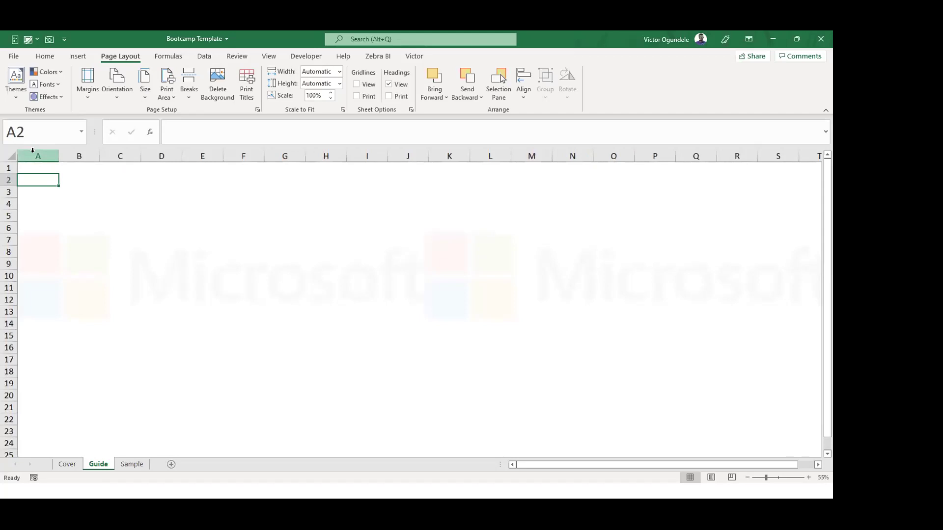
left_click(45, 56)
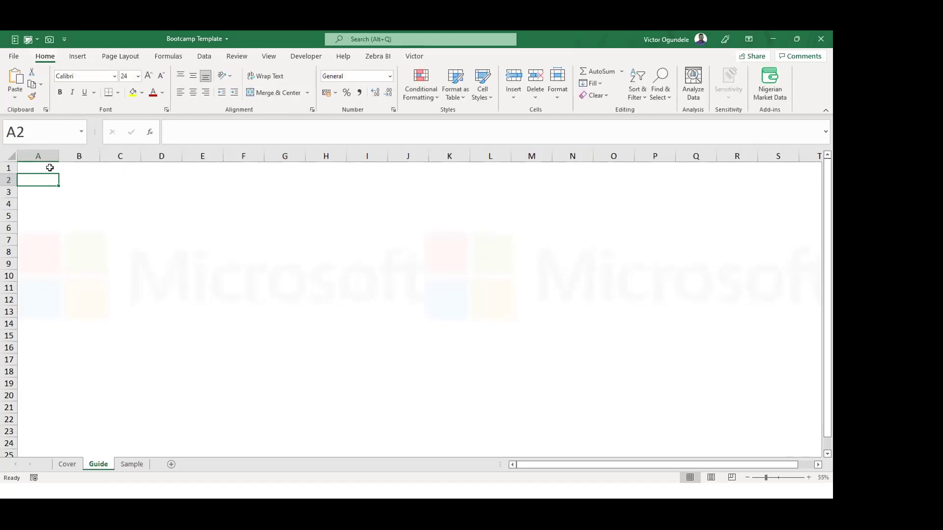
Shrink columns A through C to a width of 1.13 each, then select C2.
left_click_drag(37, 155, 120, 156)
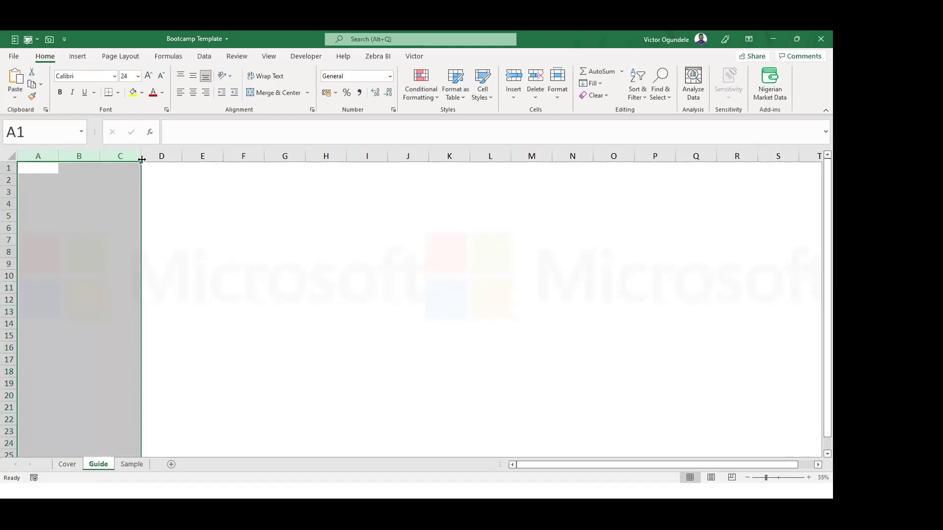
mouse_move(38, 156)
left_mouse_down()
mouse_move(138, 156)
mouse_move(42, 161)
left_mouse_up()
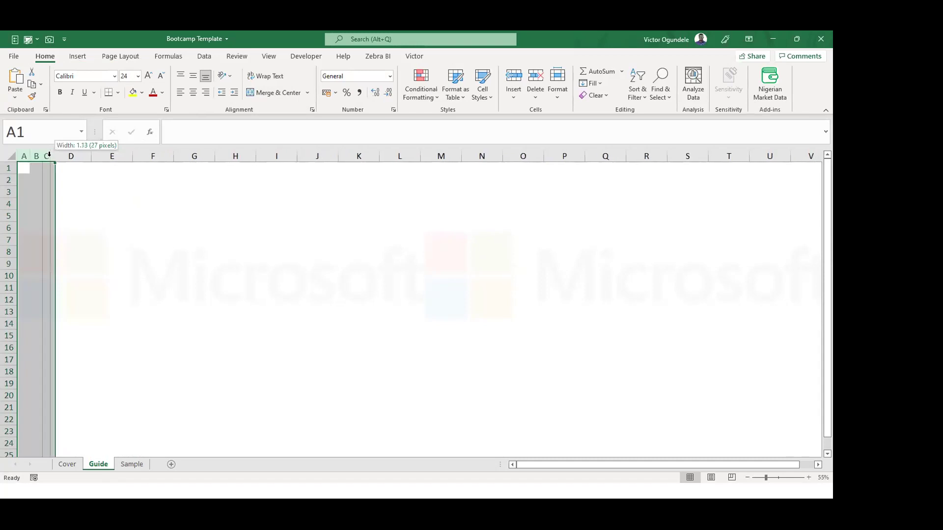
left_click(48, 188)
scroll(48, 188, "up", 1)
scroll(48, 188, "up", 1)
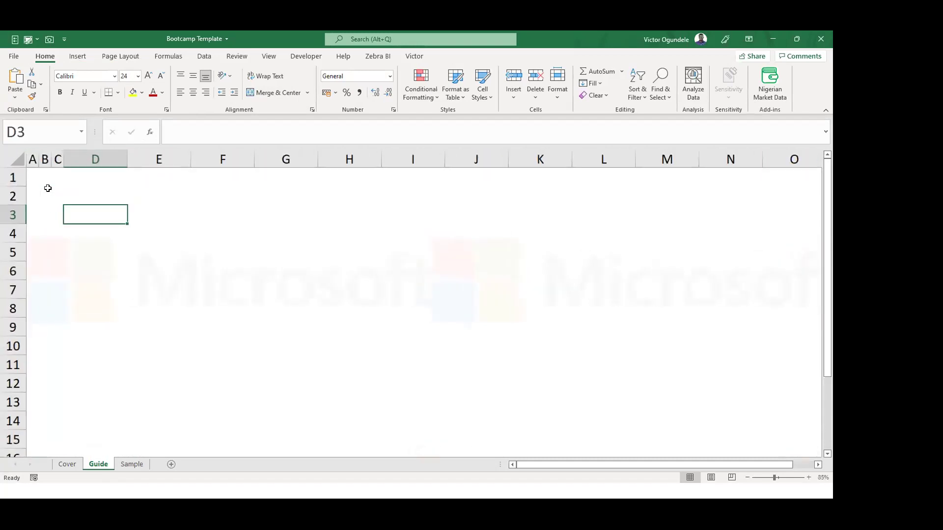
left_click(52, 197)
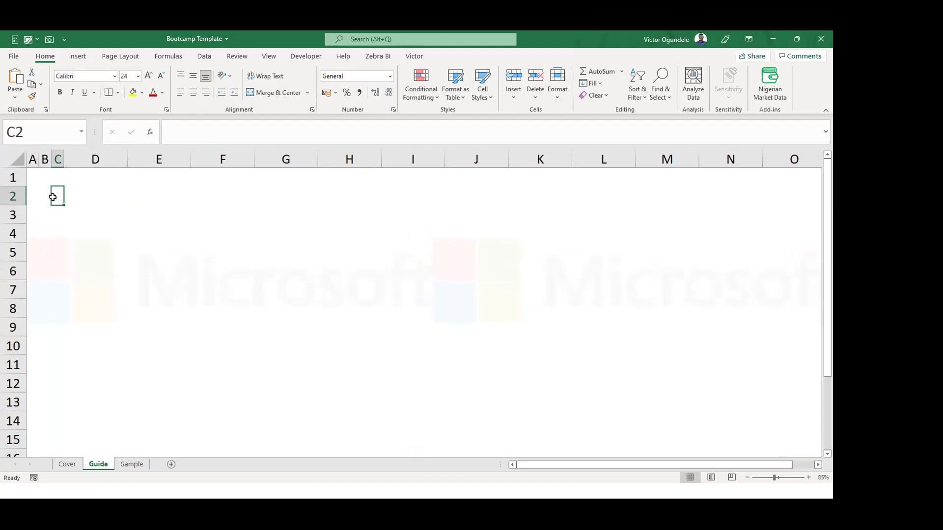
Enter 'Model Style Guide' in C2, then select rows 1–6 and check a few empty cells.
type("Model Style Guide")
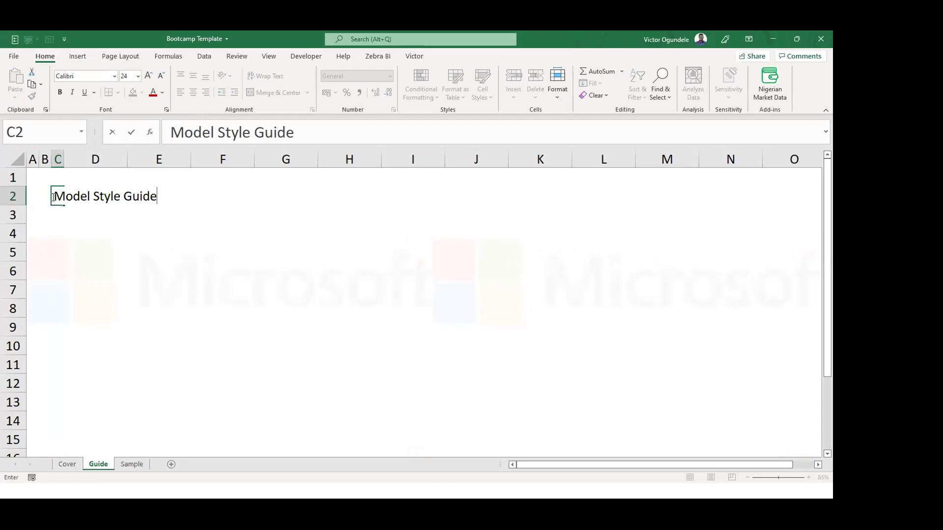
key("ctrl+Return")
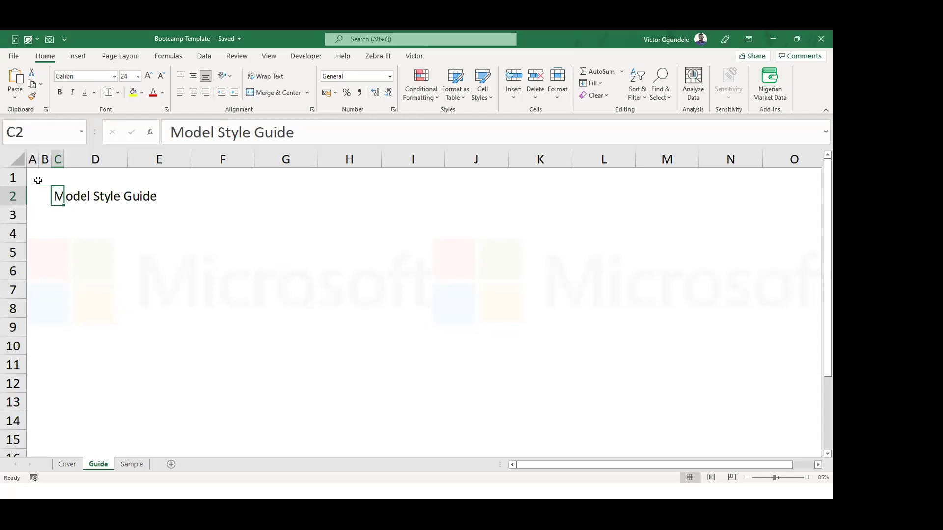
left_click_drag(13, 176, 13, 271)
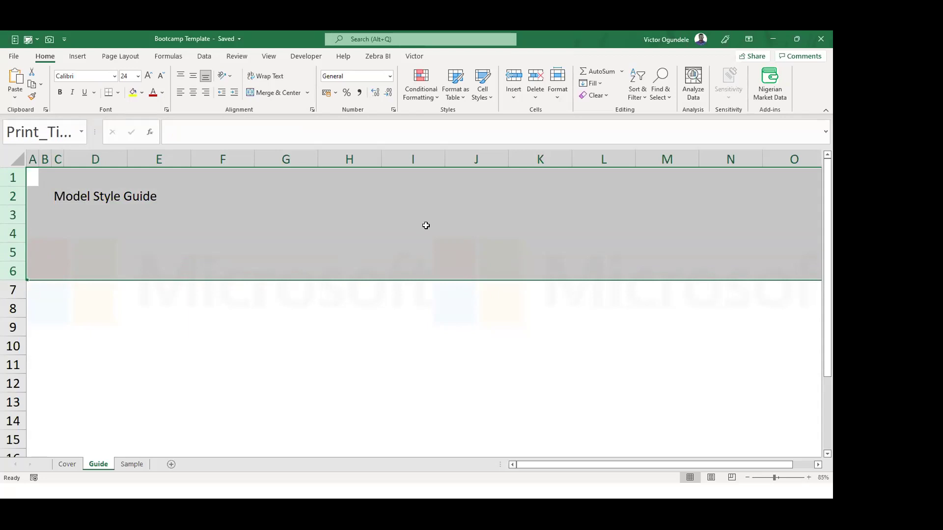
left_click(353, 216)
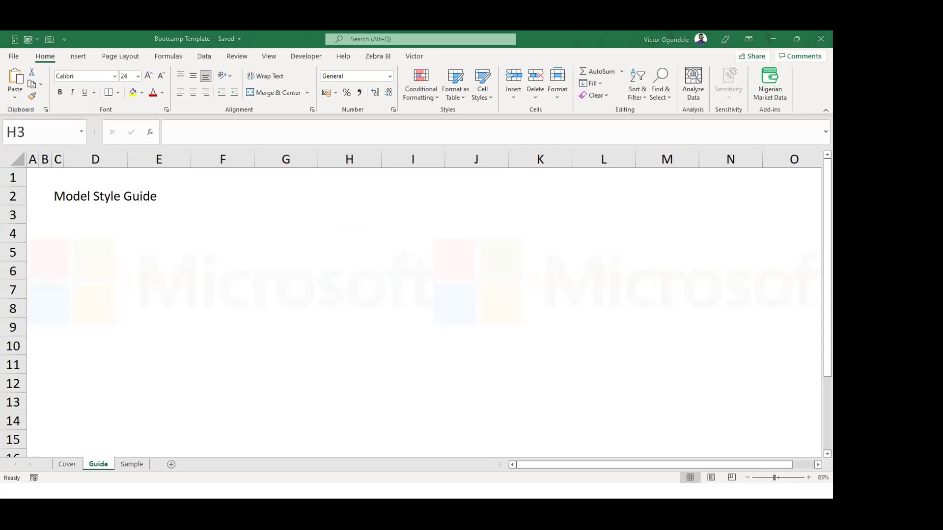
left_click(56, 196)
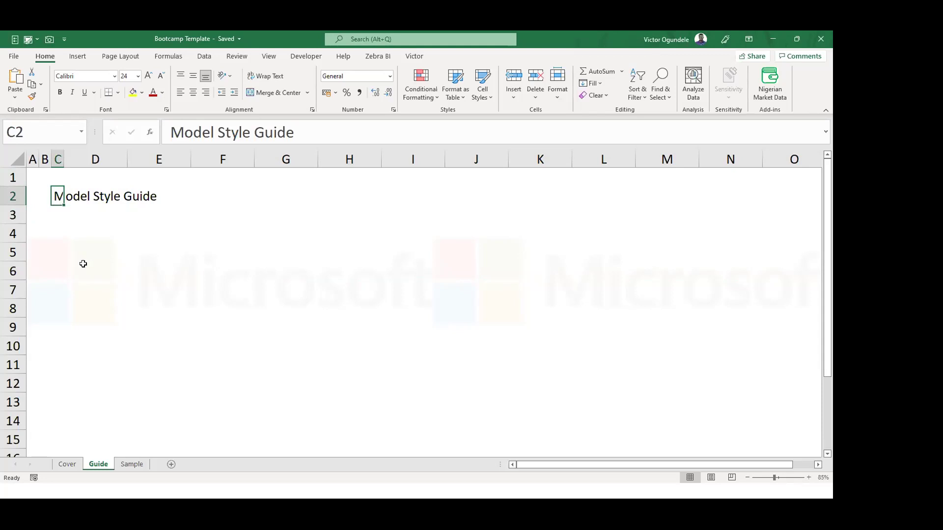
left_click(88, 241)
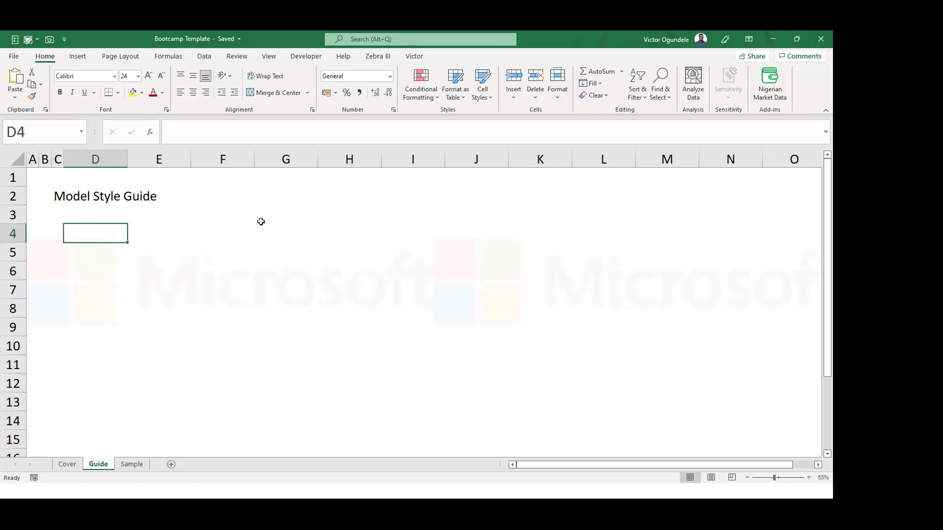
left_click(309, 221)
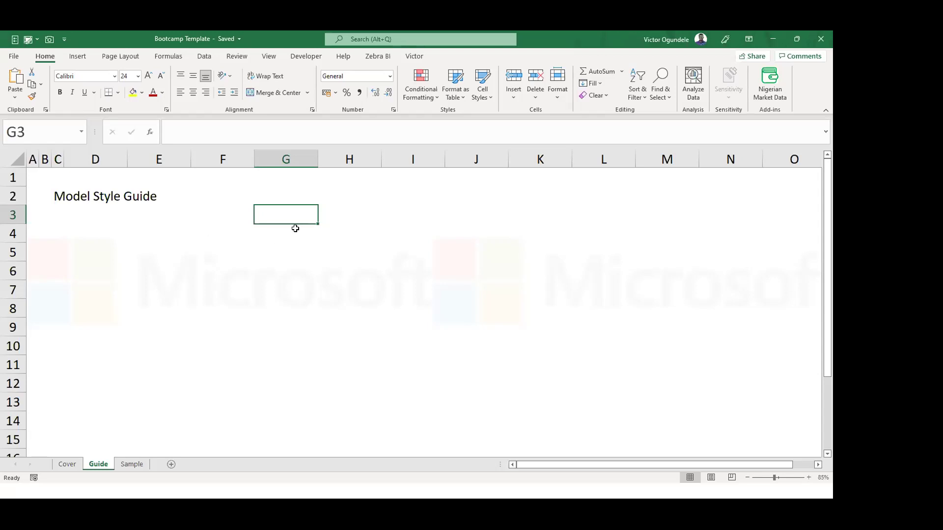
scroll(296, 228, "up", 1, "ctrl")
Enter 5% in cell J3 and colour it blue.
left_click(413, 235)
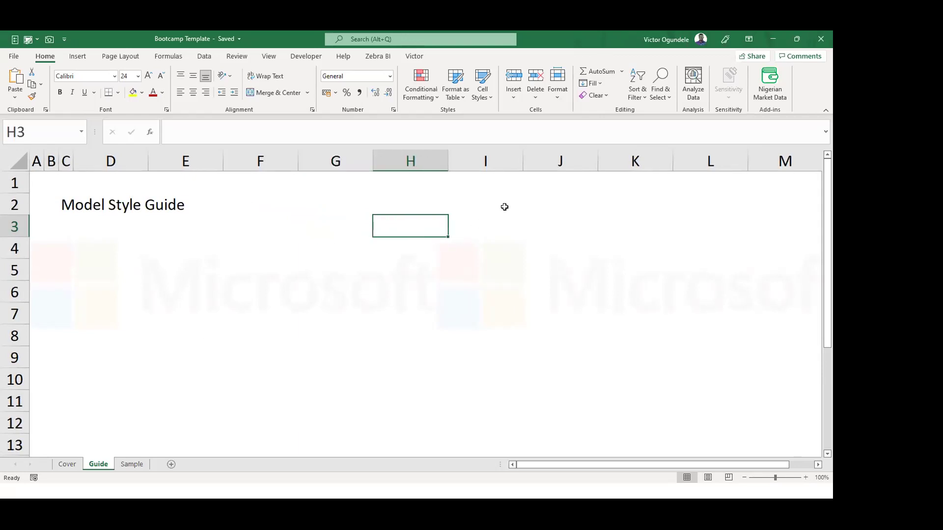
left_click(564, 218)
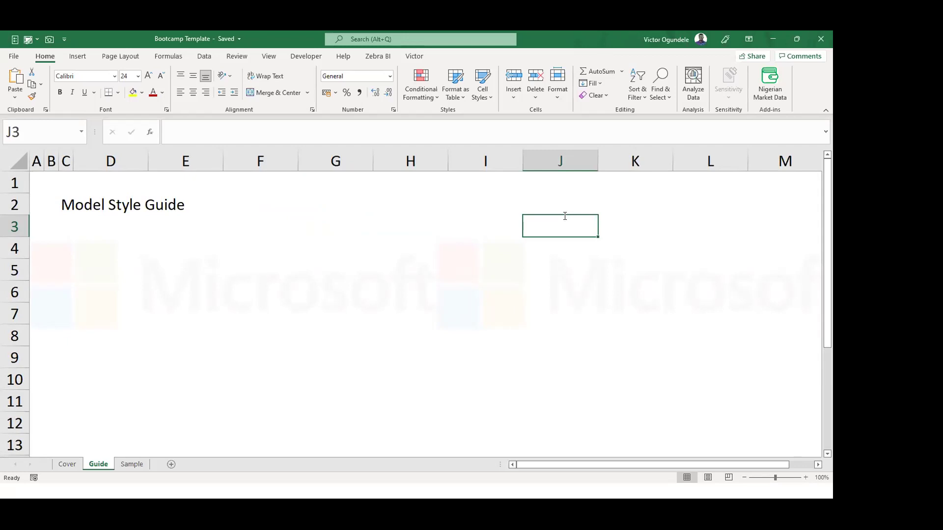
type("5")
key("Return")
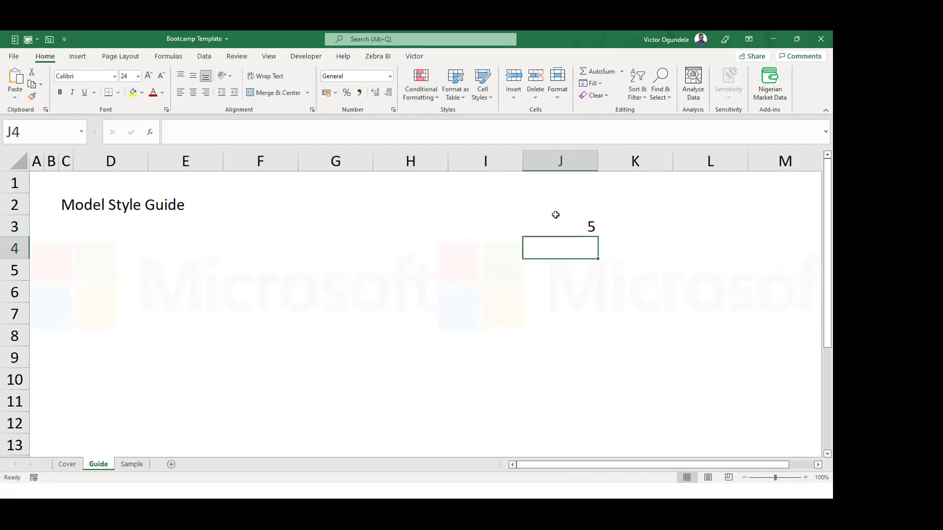
left_click(554, 220)
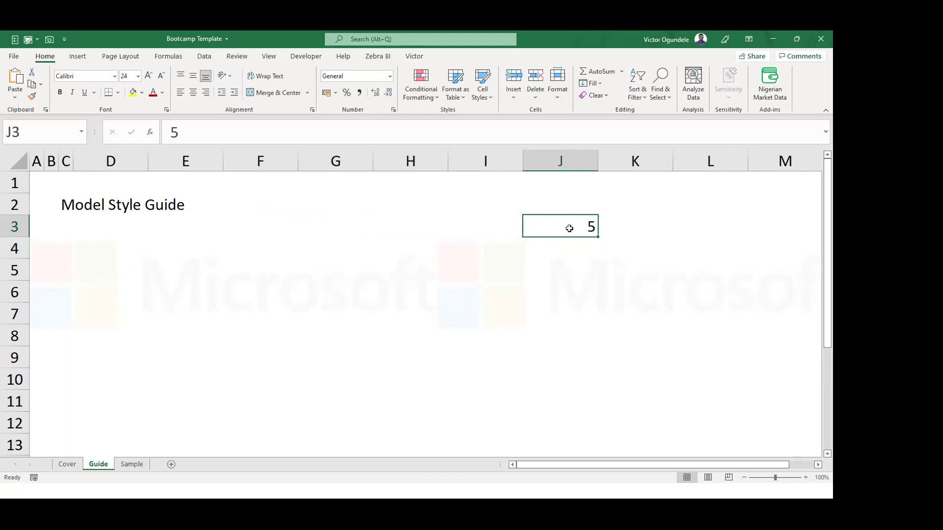
key("F2")
type("%")
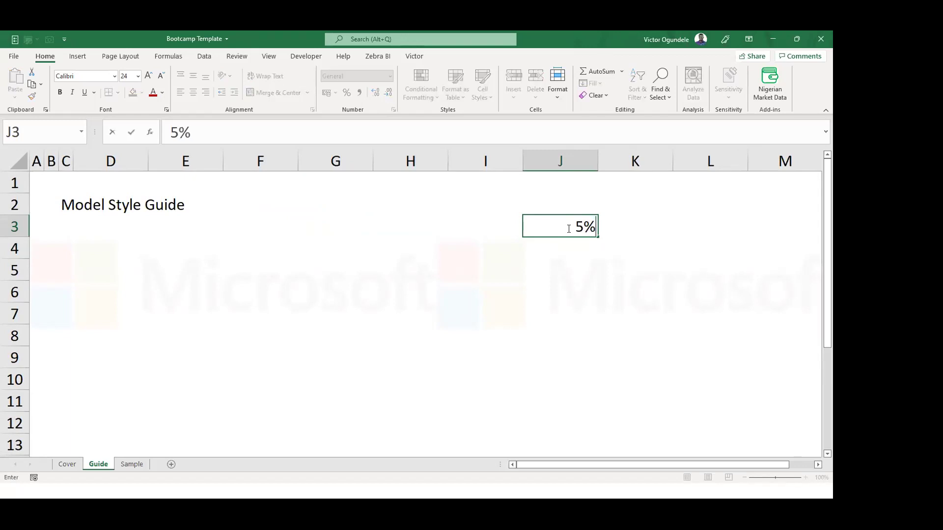
key("ctrl+Return")
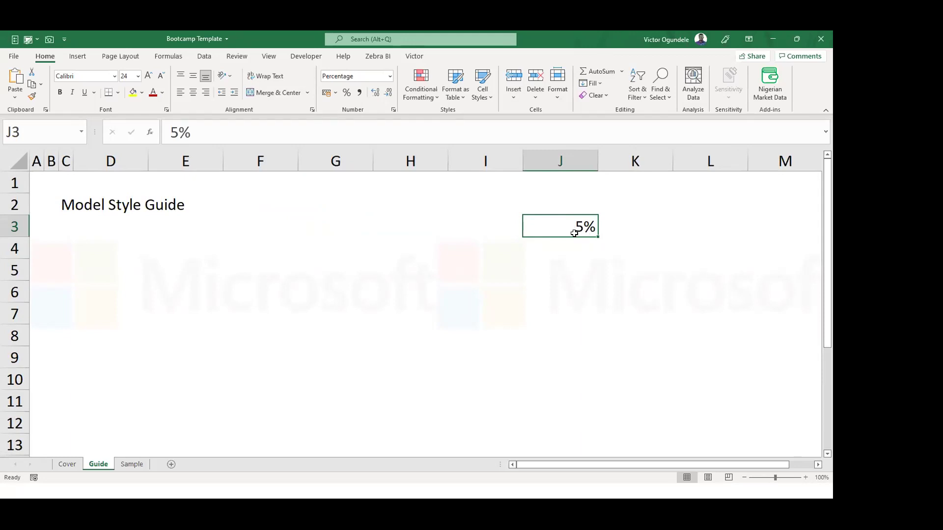
left_click(164, 94)
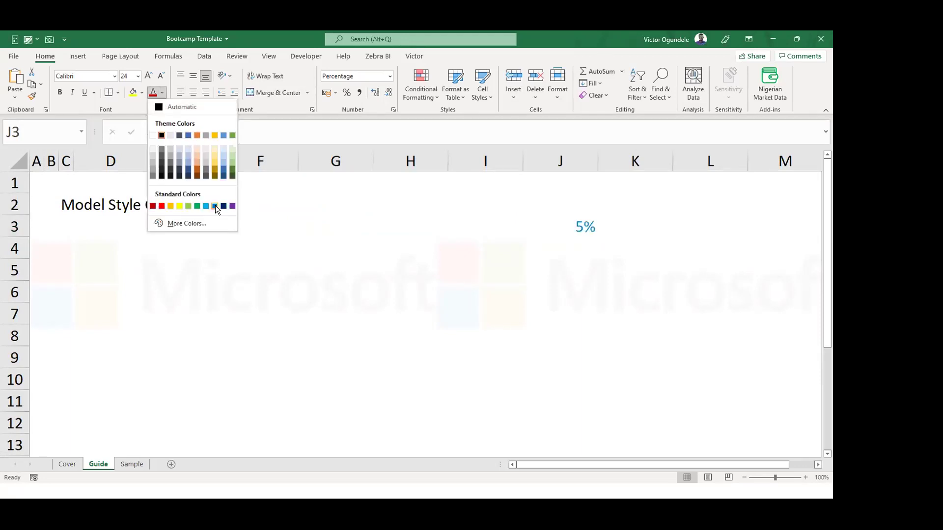
left_click(213, 206)
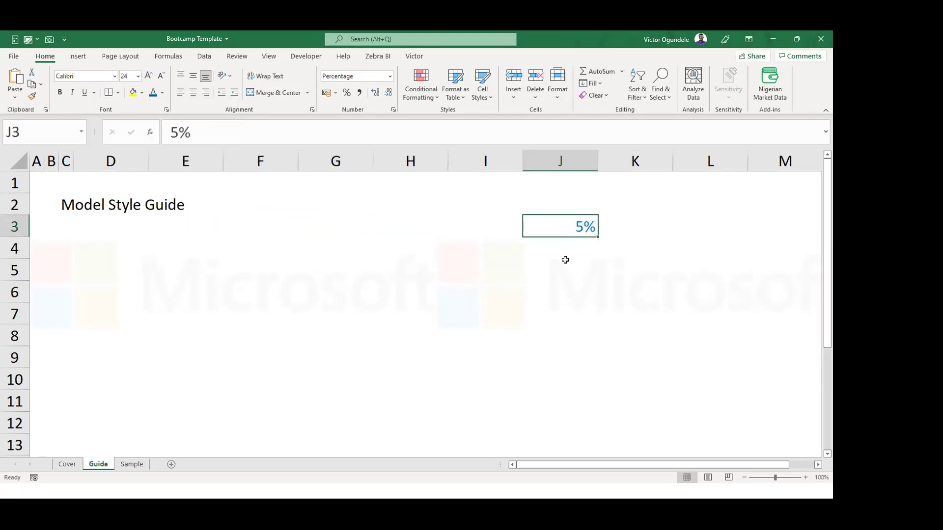
Enter the value 100 in cell J4 below the percentage.
left_click(564, 261)
left_click(568, 246)
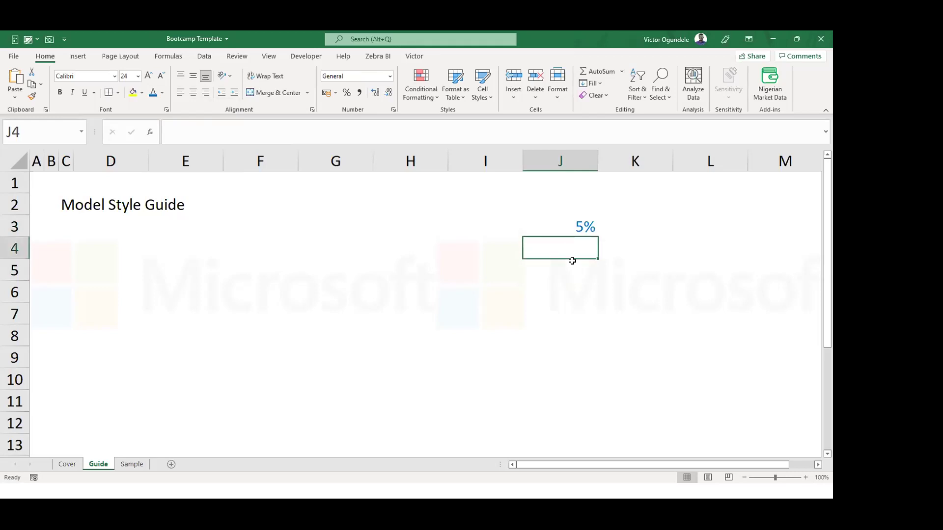
type("190")
key("BackSpace")
key("BackSpace")
type("00")
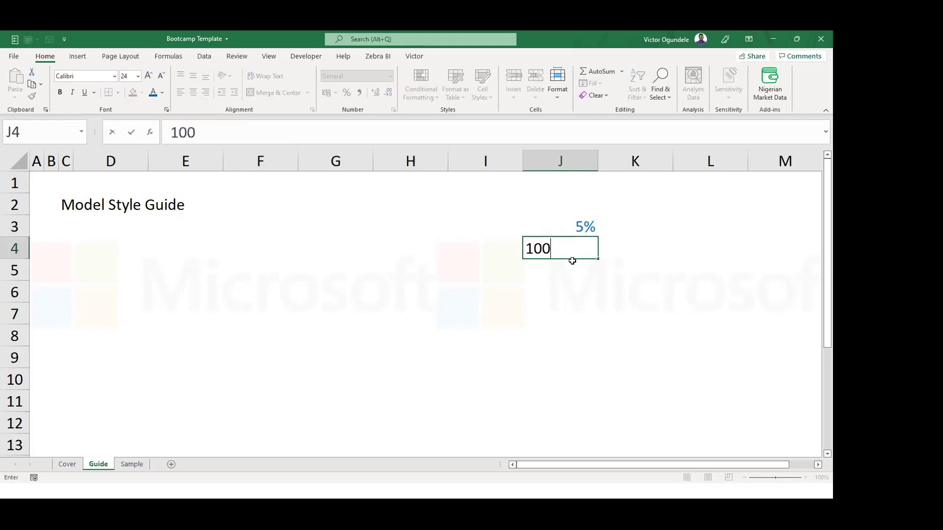
key("ctrl+Return")
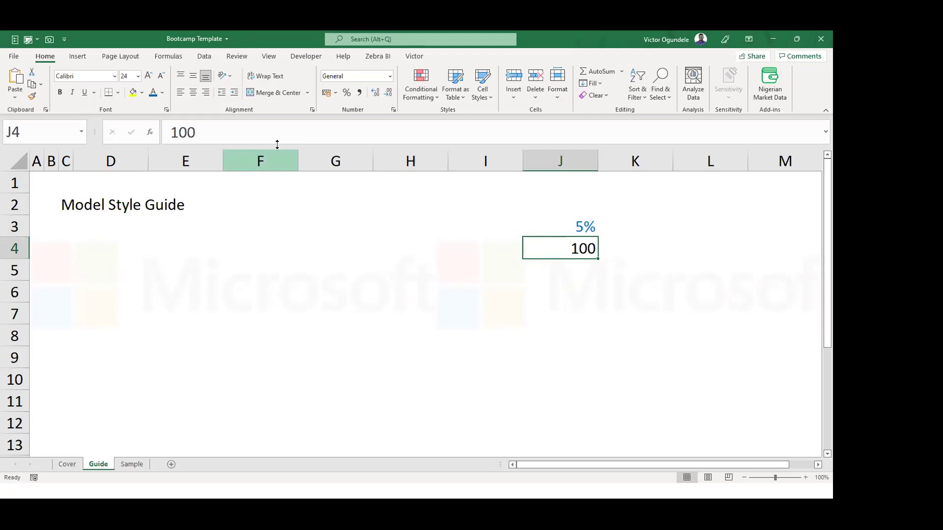
left_click(246, 130)
type(".0")
key("Return")
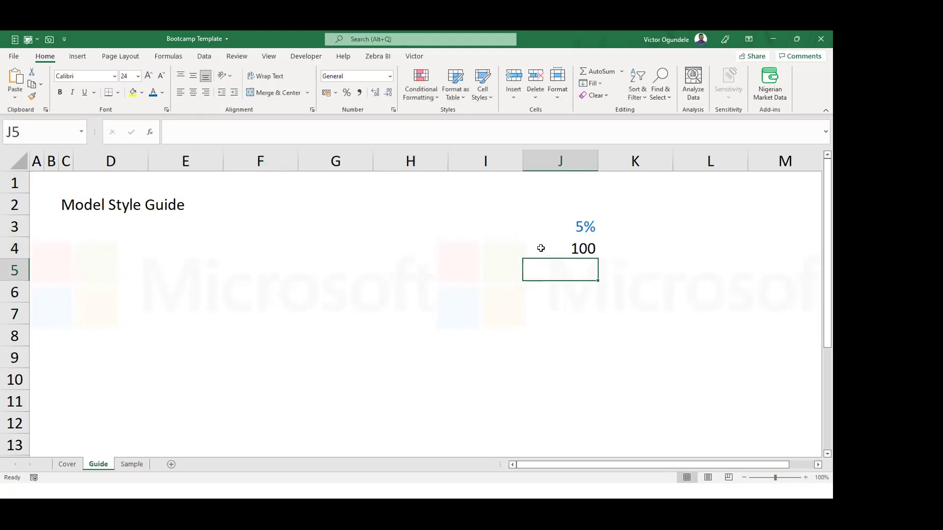
left_click(541, 248)
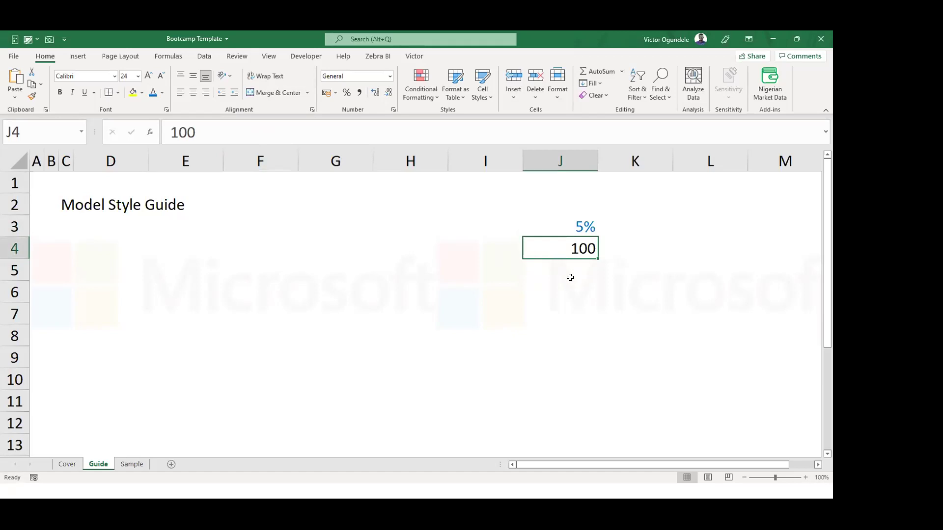
left_click(558, 220)
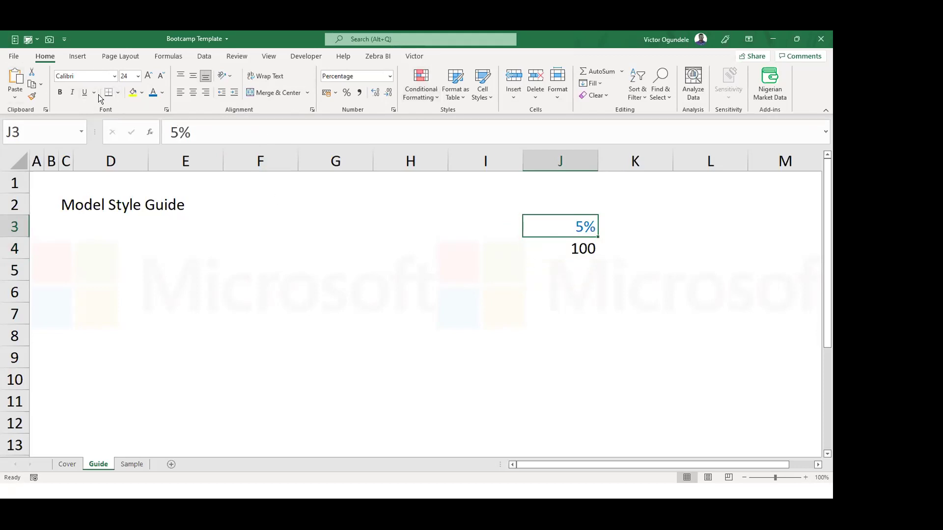
Enter 'Model cell style' in J5 and make it bold and underlined.
left_click(554, 276)
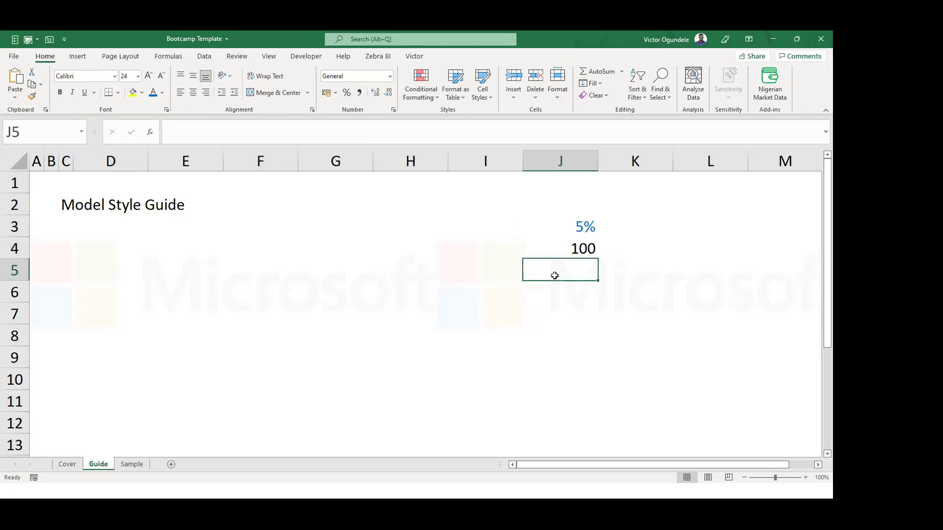
type("Model cell syt;e")
key("BackSpace")
key("BackSpace")
type(";")
key("BackSpace")
type("le")
key("ctrl+Return")
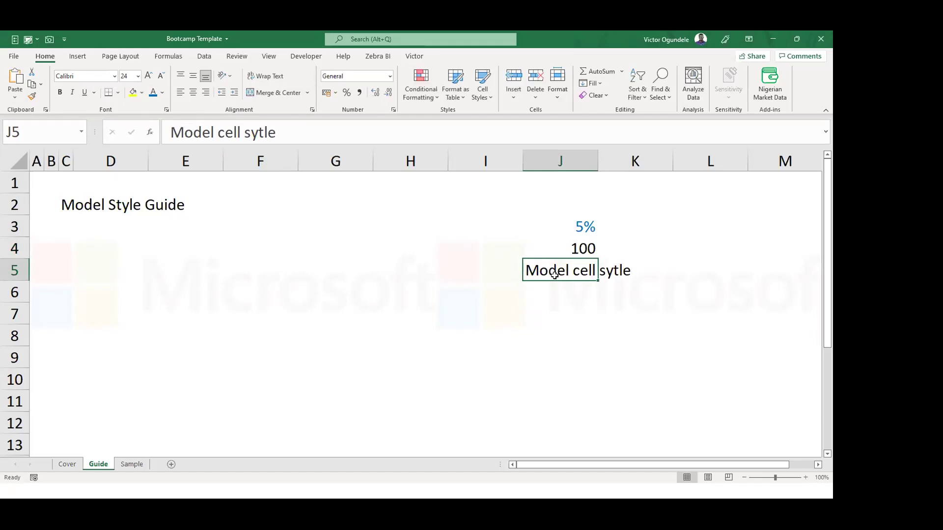
key("F2")
key("BackSpace")
key("BackSpace")
key("BackSpace")
key("BackSpace")
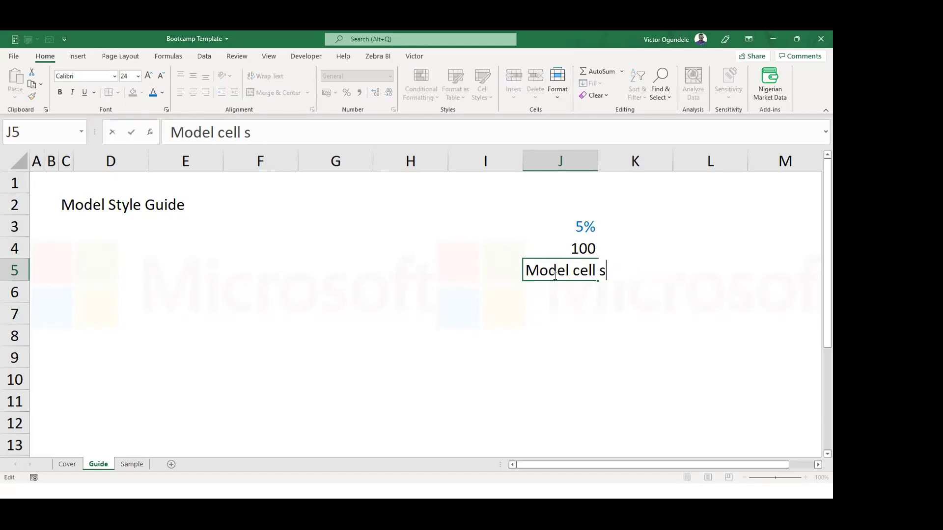
type("tyle")
key("ctrl+Return")
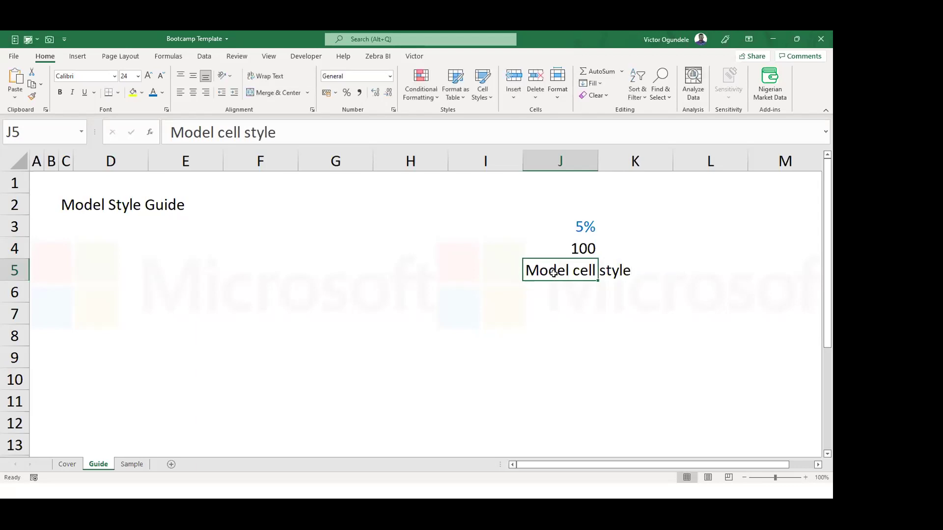
key("ctrl+b")
left_click(83, 93)
Enter 'Distance si' in J8, make it bold and add a bottom border.
left_click(539, 362)
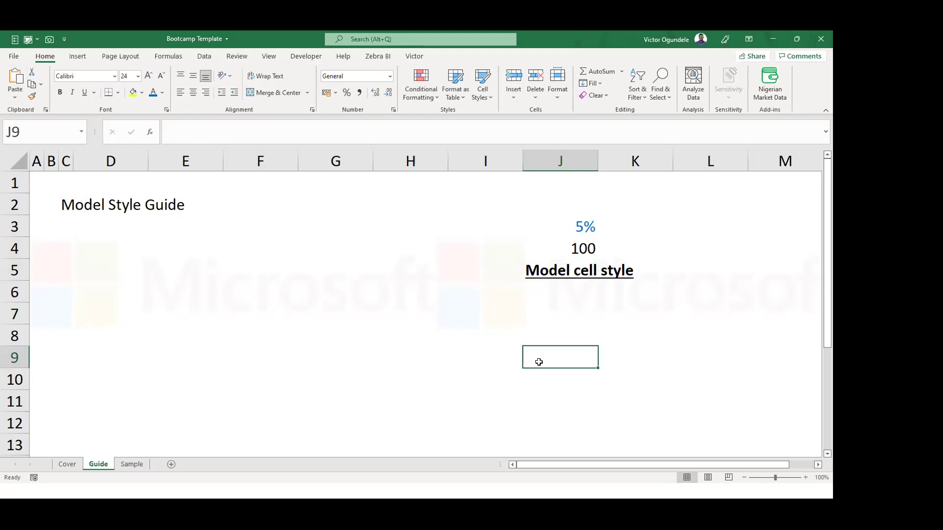
left_click(549, 335)
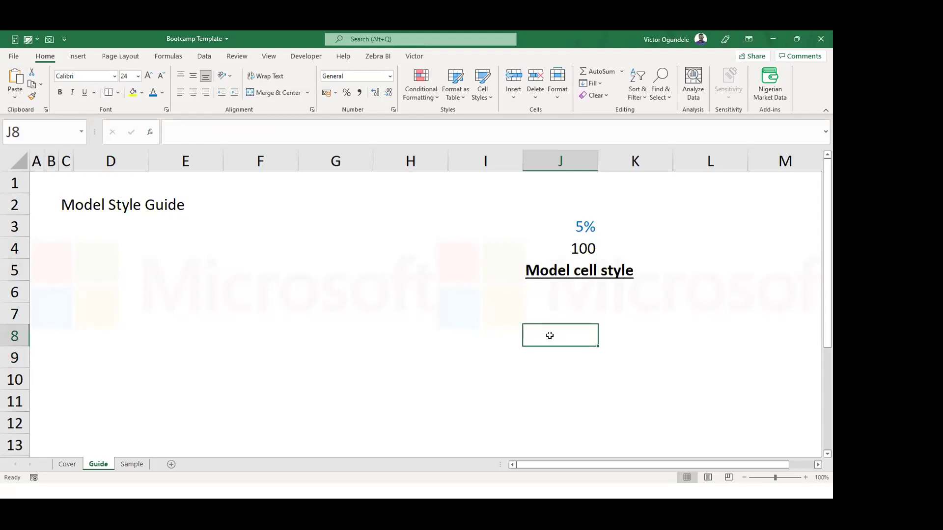
double_click(550, 335)
type("Distance si")
key("ctrl+Return")
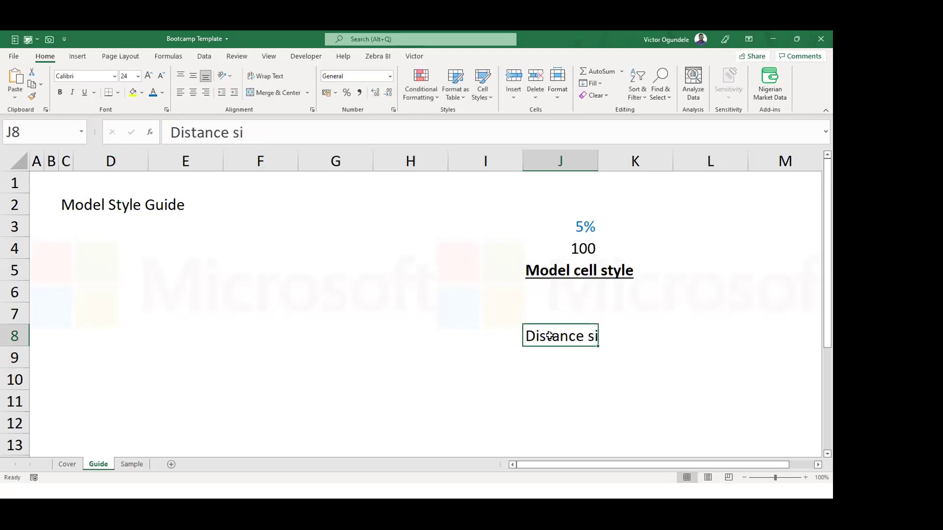
left_click(59, 92)
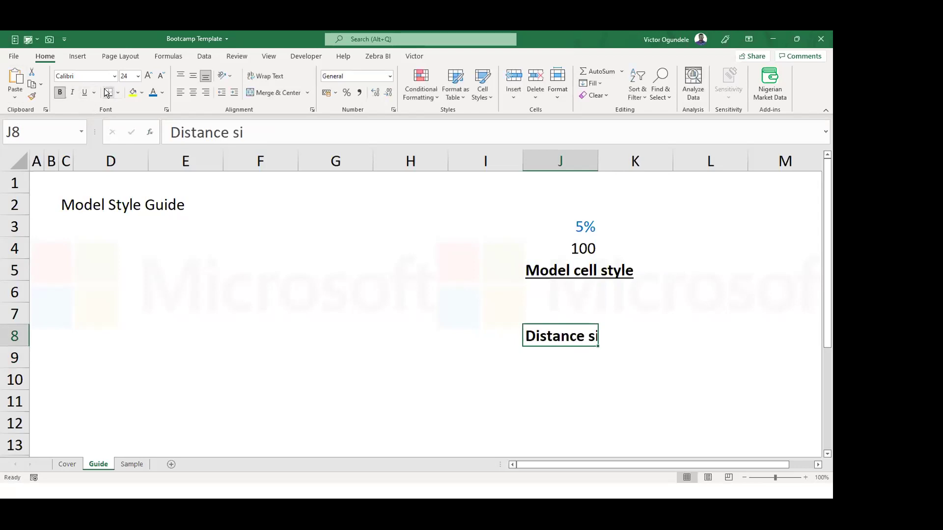
left_click(533, 314)
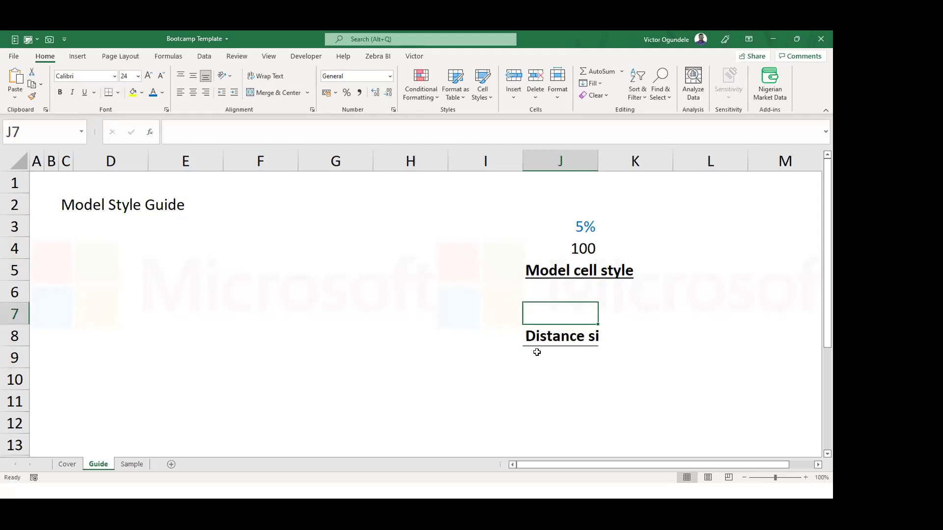
left_click(537, 352)
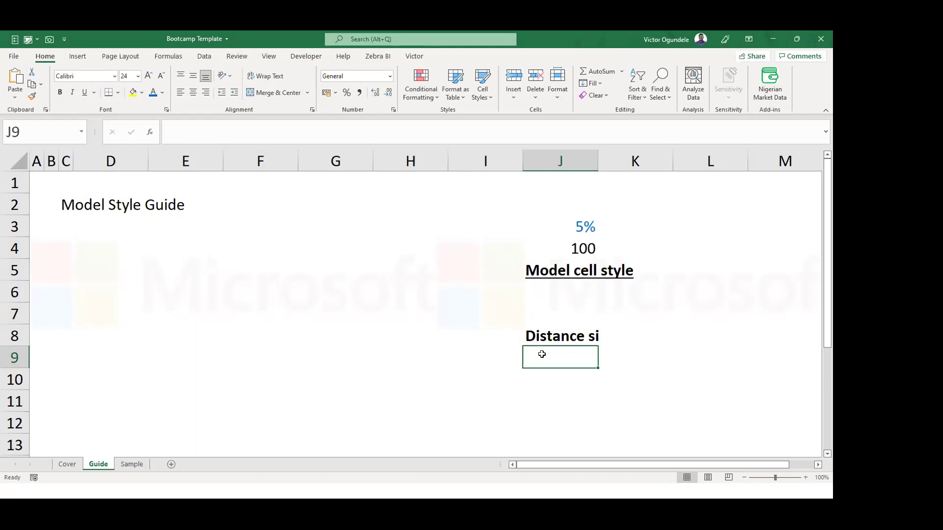
Clear the 5%, 100 and label entries from cells J3:J9.
left_click_drag(542, 354, 562, 234)
key("ctrl+q")
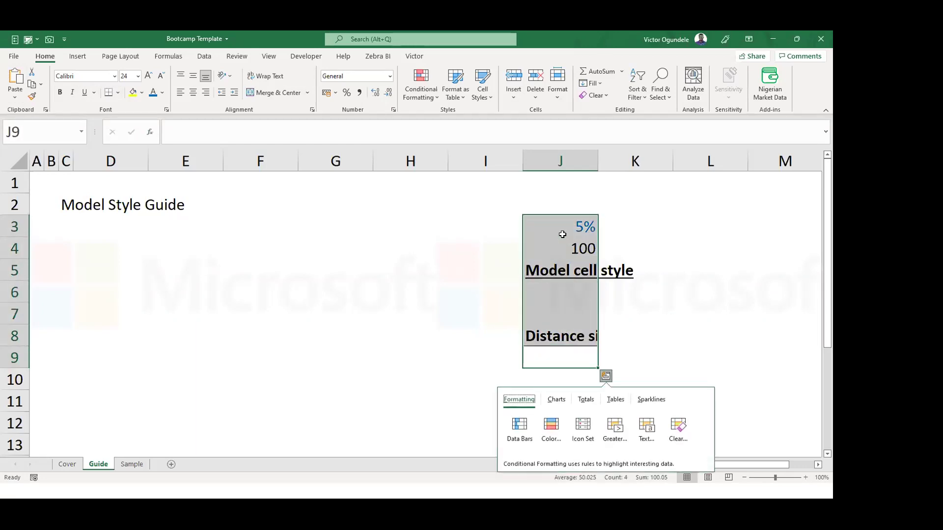
key("Escape")
key("Delete")
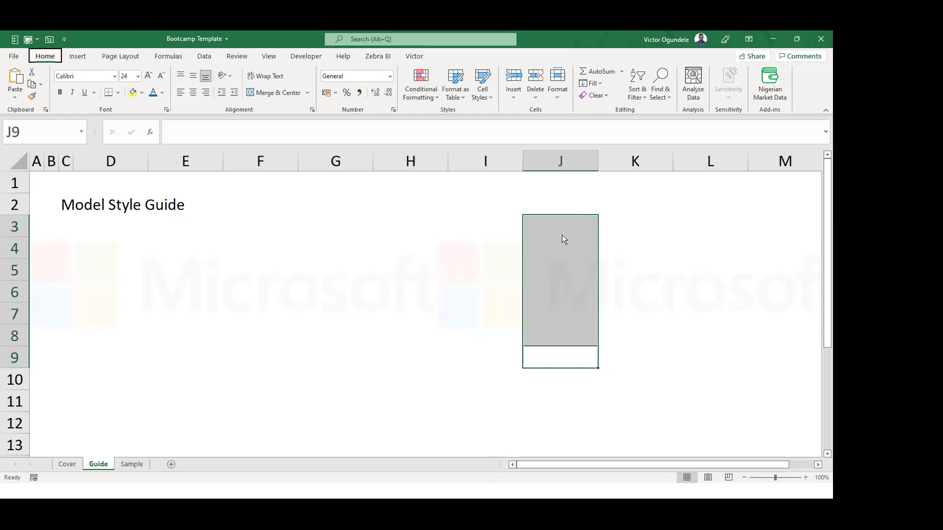
left_click(562, 234)
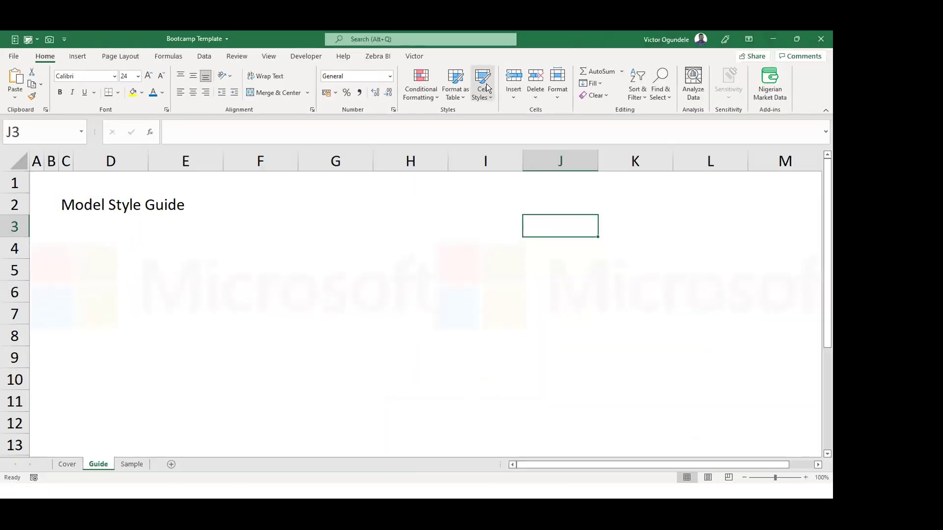
left_click(489, 95)
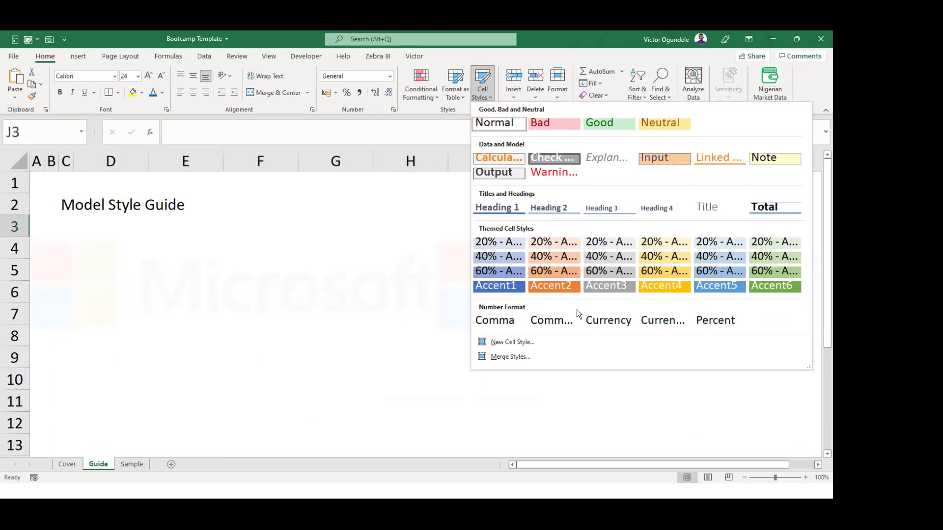
left_click(84, 208)
left_click(63, 204)
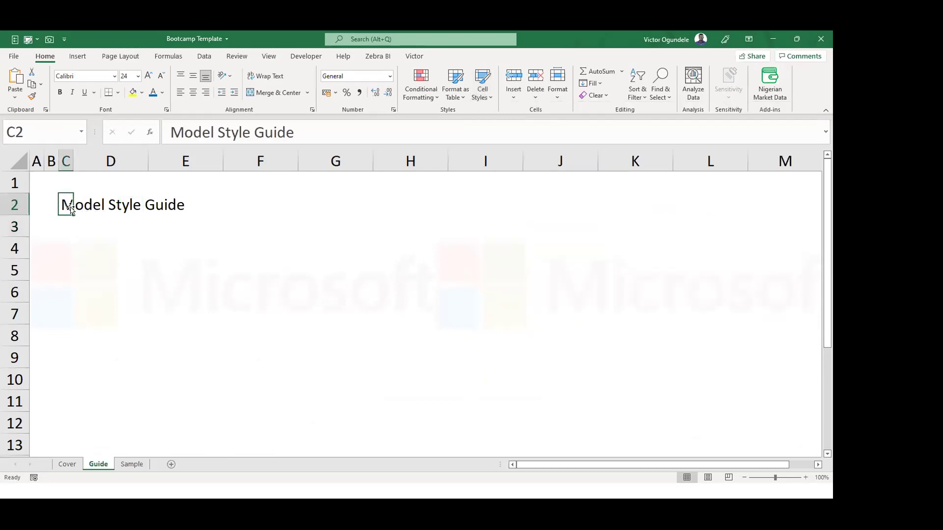
left_click_drag(64, 204, 250, 205)
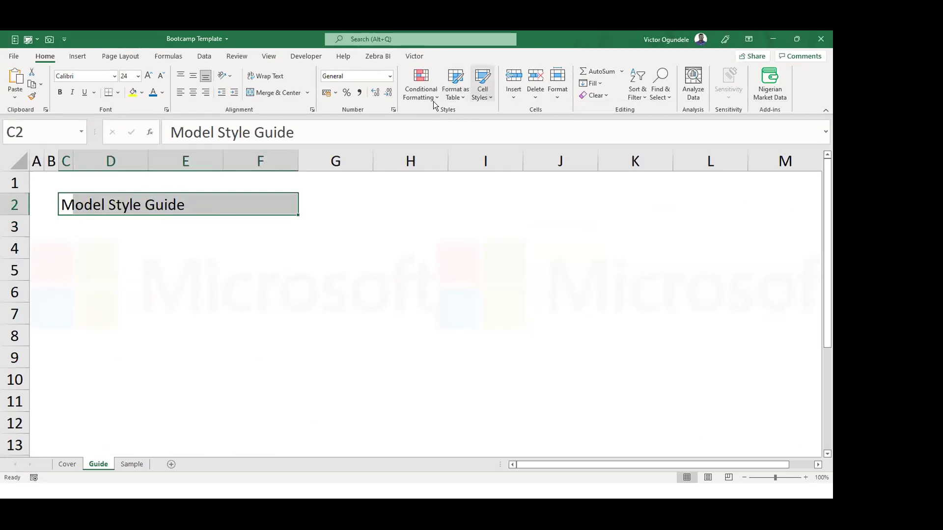
left_click(482, 83)
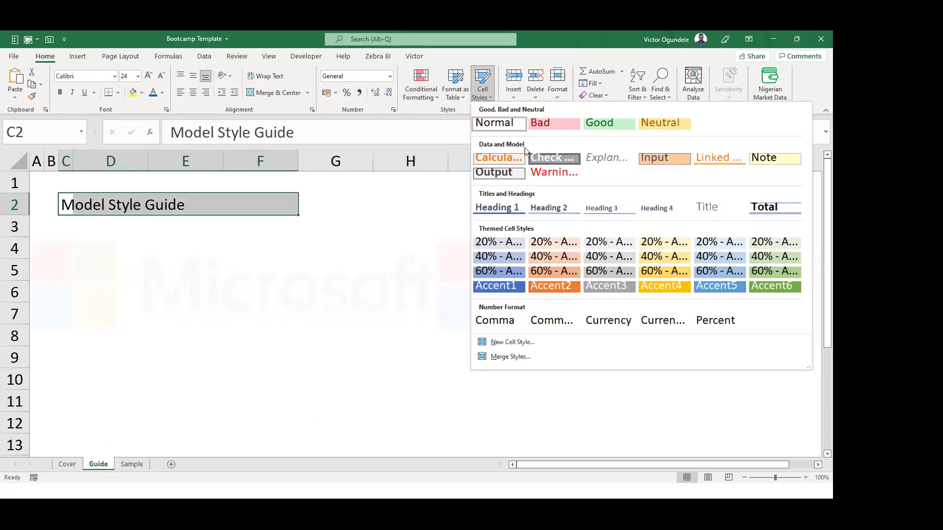
left_click(507, 209)
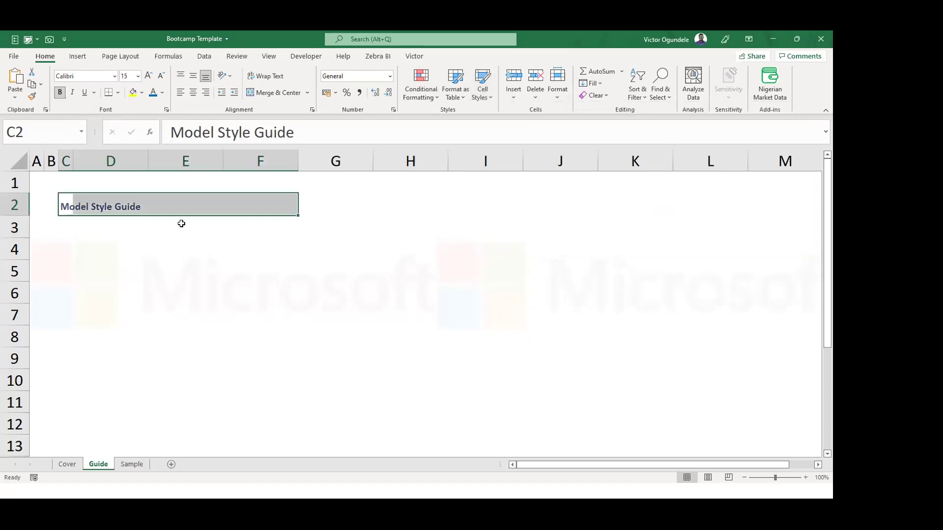
left_click(100, 262)
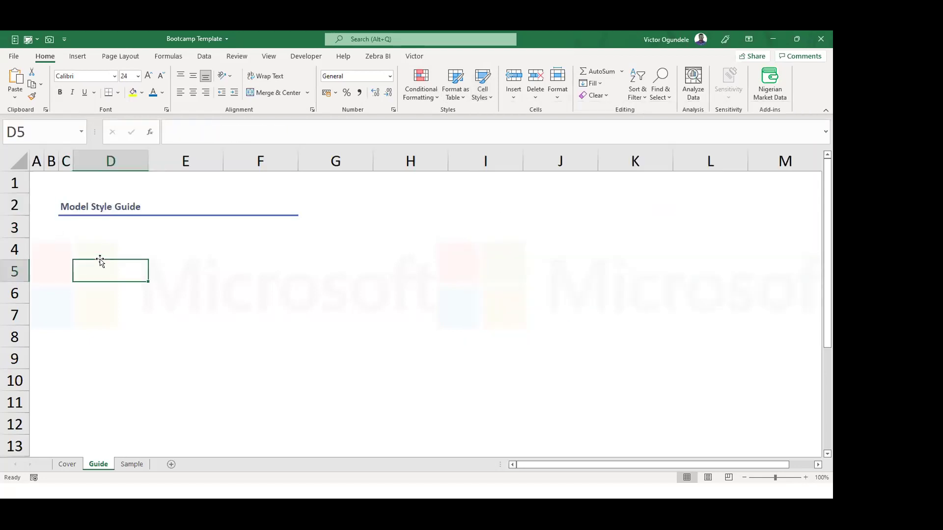
left_click(64, 206)
left_click_drag(73, 207, 269, 209)
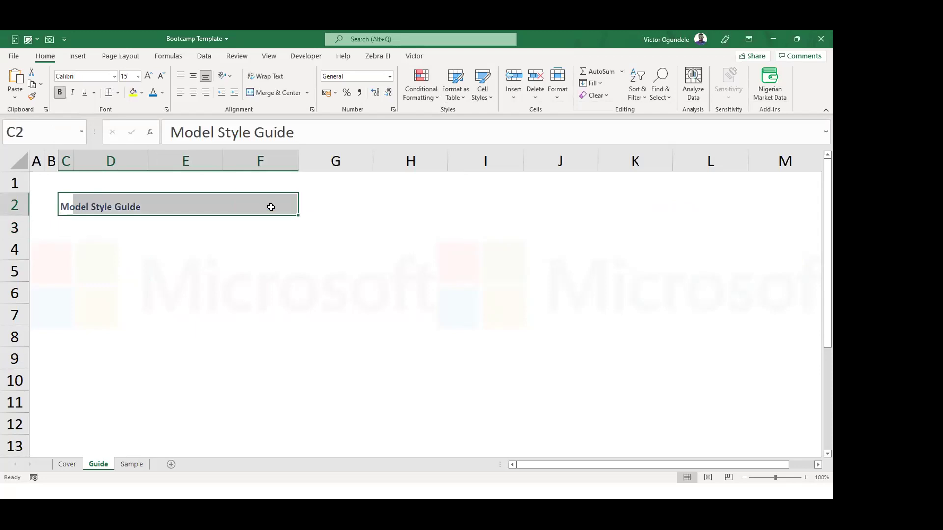
left_click(477, 96)
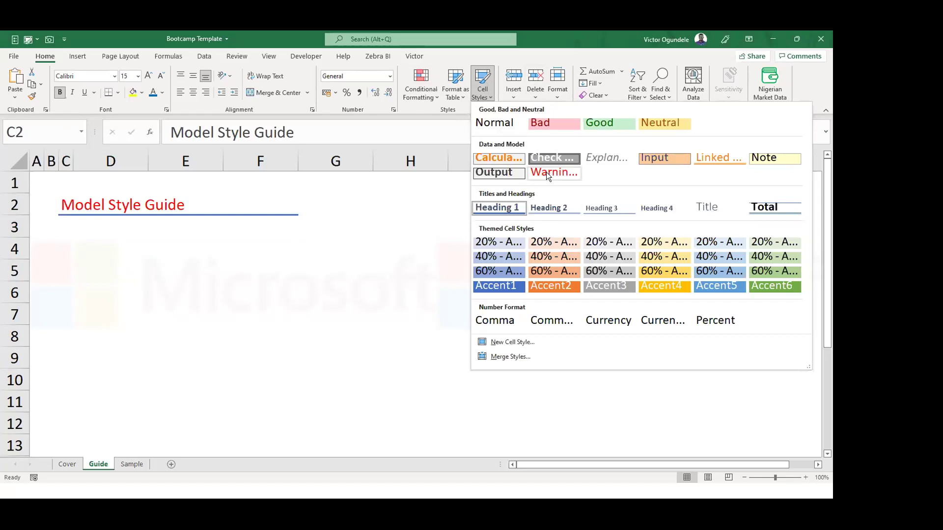
left_click(546, 172)
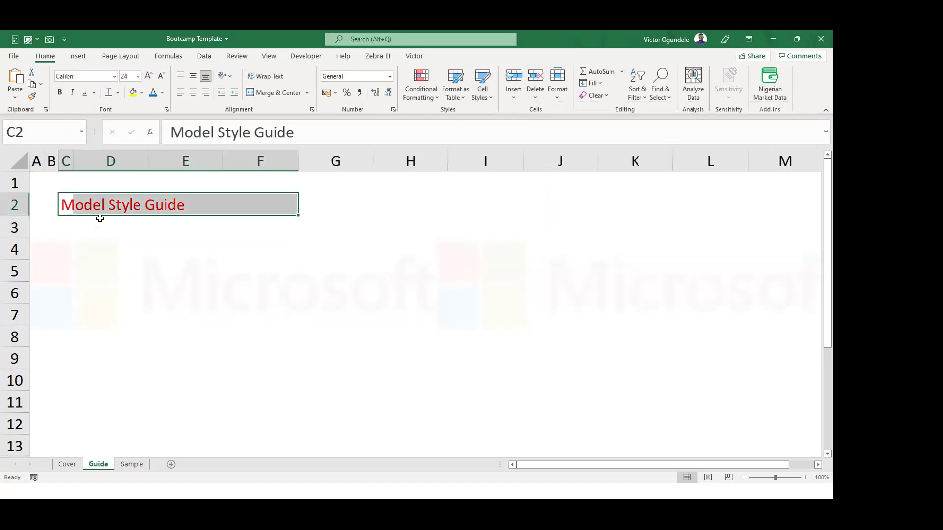
left_click(79, 255)
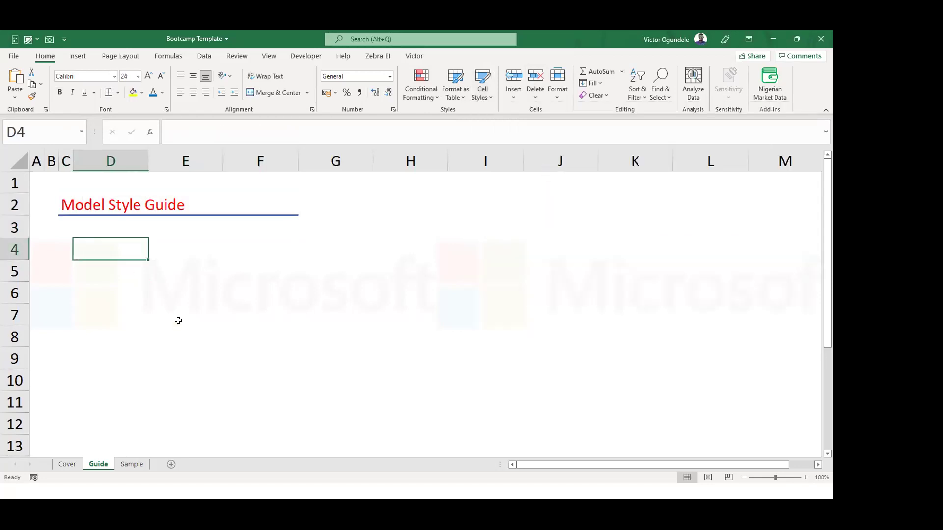
left_click_drag(71, 205, 245, 212)
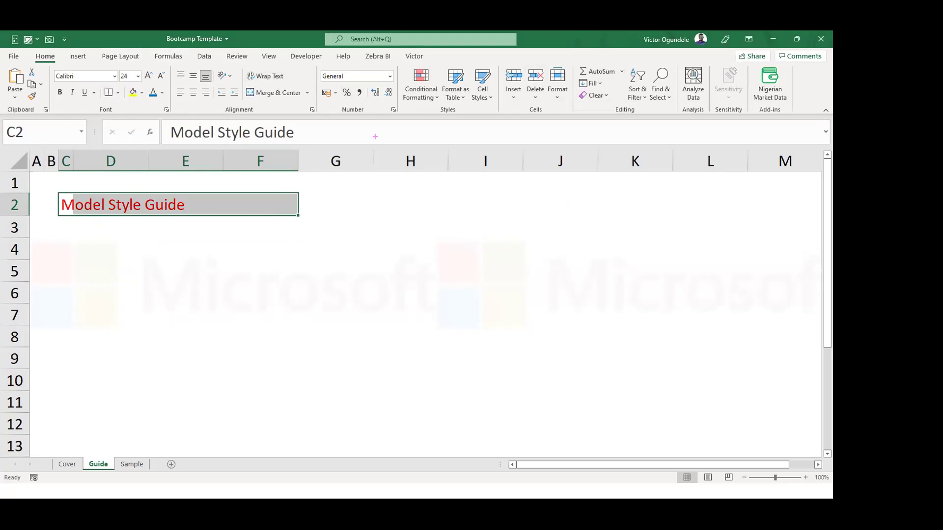
mouse_move(393, 97)
left_mouse_down()
mouse_move(401, 59)
mouse_move(333, 49)
mouse_move(175, 62)
mouse_move(83, 57)
mouse_move(49, 94)
mouse_move(192, 118)
mouse_move(396, 109)
left_mouse_up()
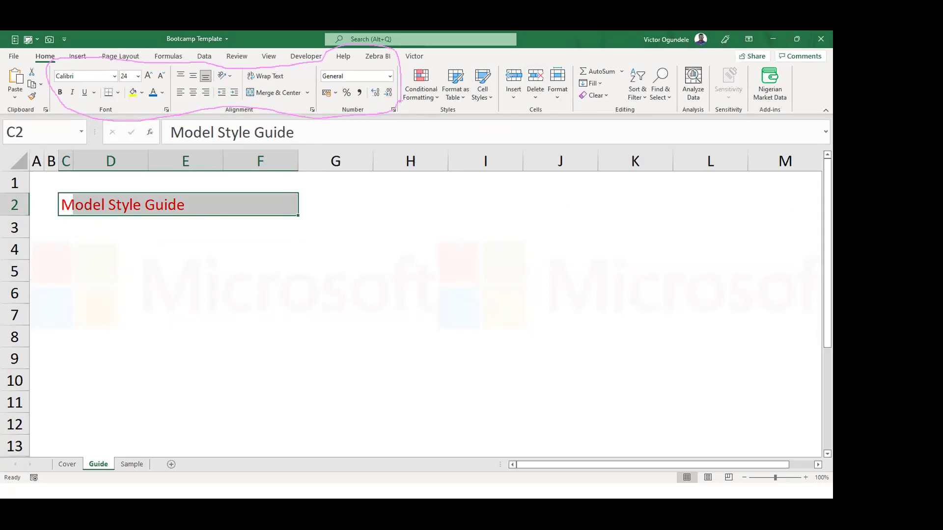
left_click(482, 93)
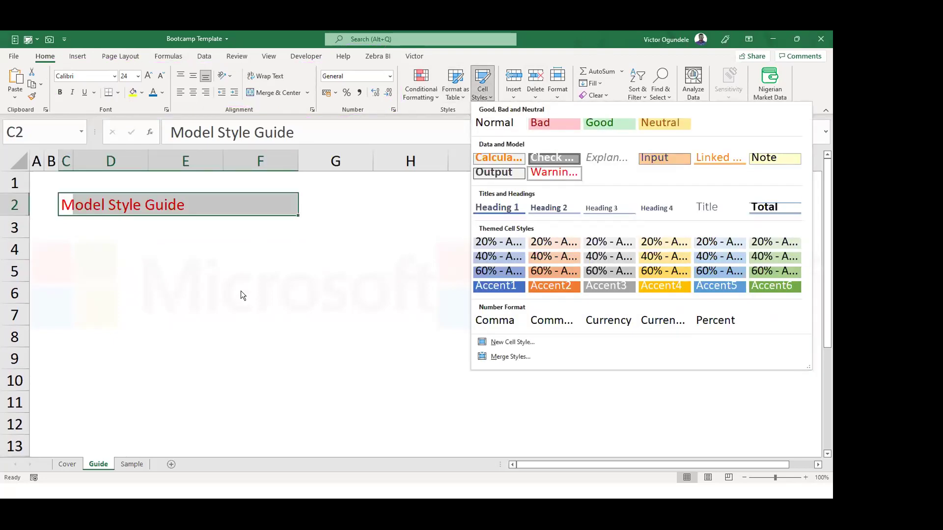
left_click(98, 202)
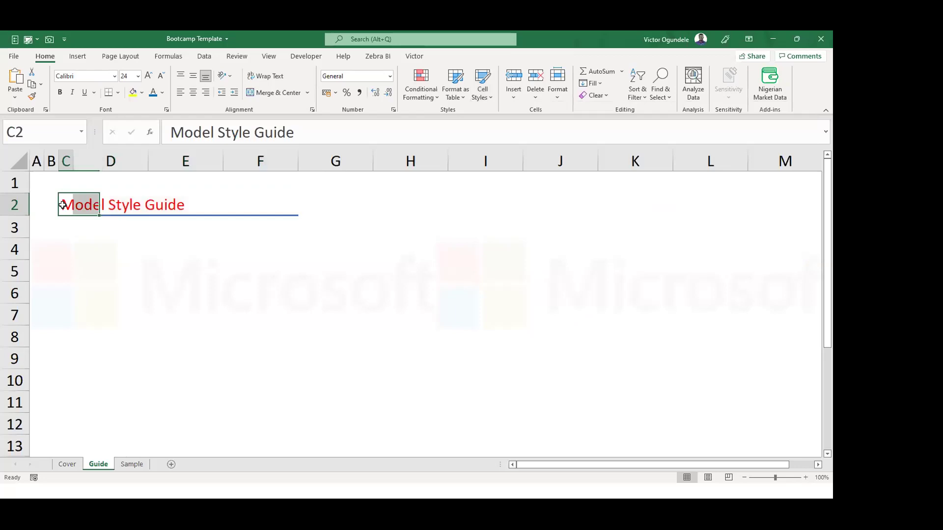
left_click(60, 204)
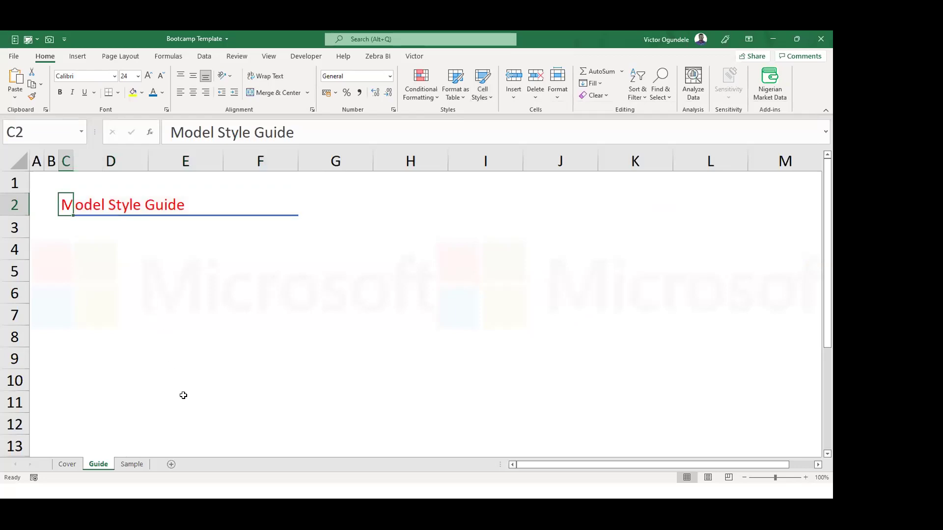
key("shift+Right")
key("shift+Right")
key("shift+Right")
key("shift+Right")
key("shift+Down")
key("shift+Up")
key("shift+Down")
key("ctrl+f")
key("Escape")
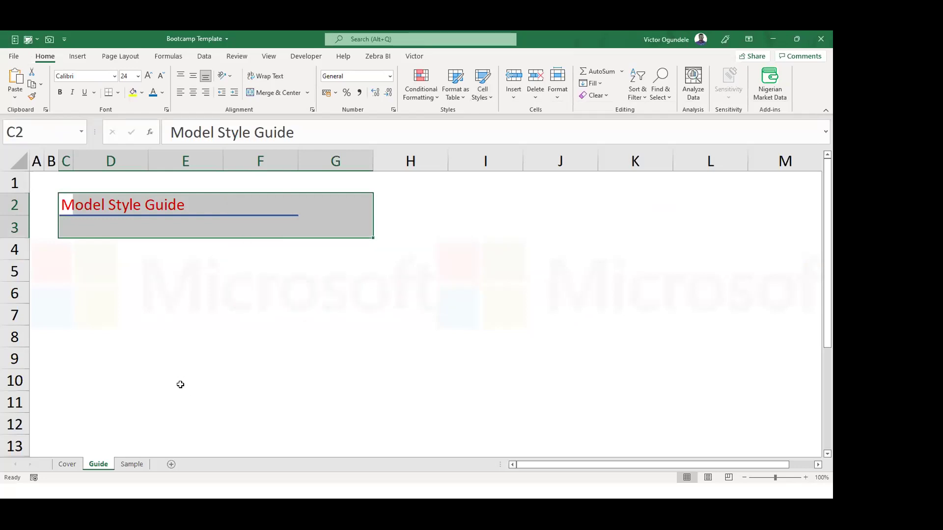
key("ctrl+z")
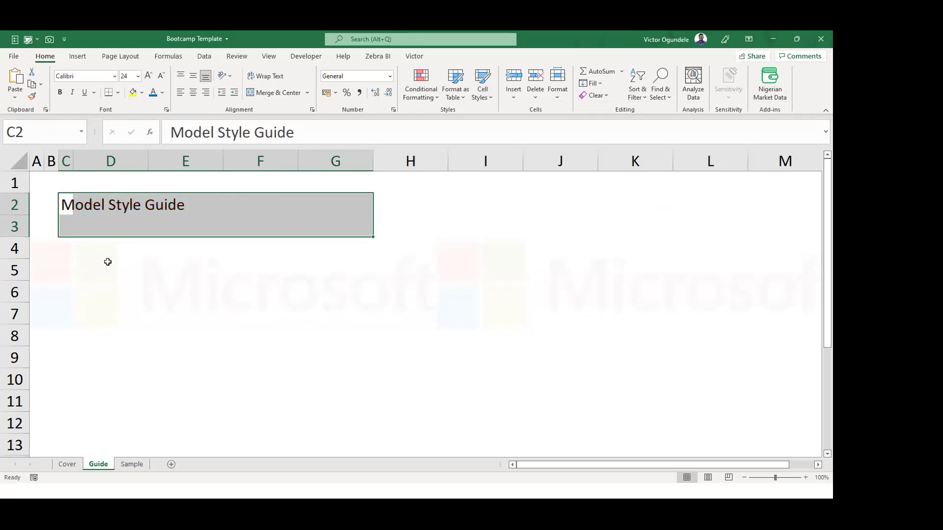
Add a dark blue bottom border across the title cells C2:G2.
left_click(67, 208)
left_click_drag(293, 206, 307, 205)
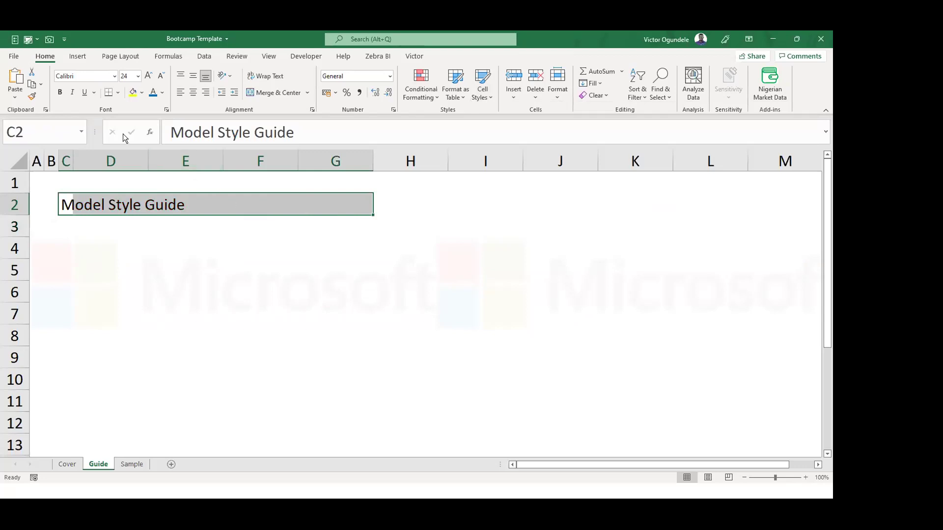
left_click(118, 93)
mouse_move(137, 374)
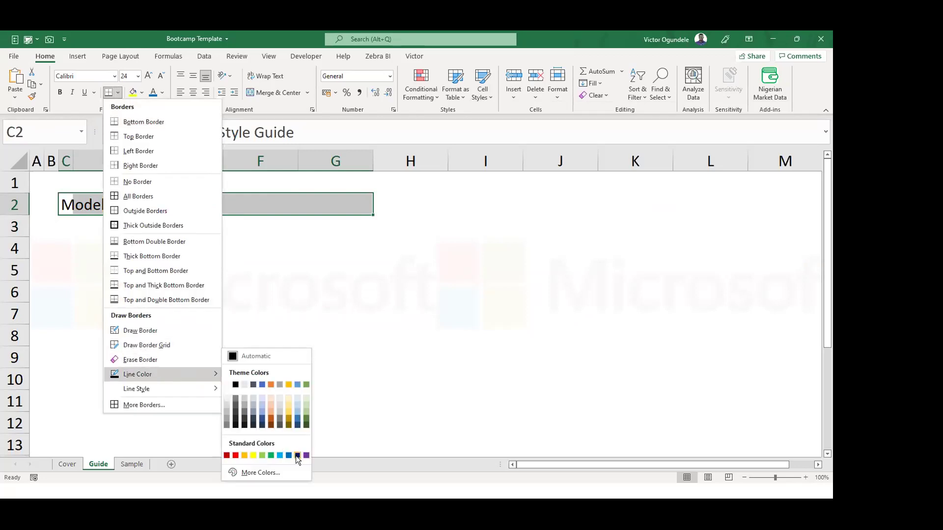
left_click(288, 455)
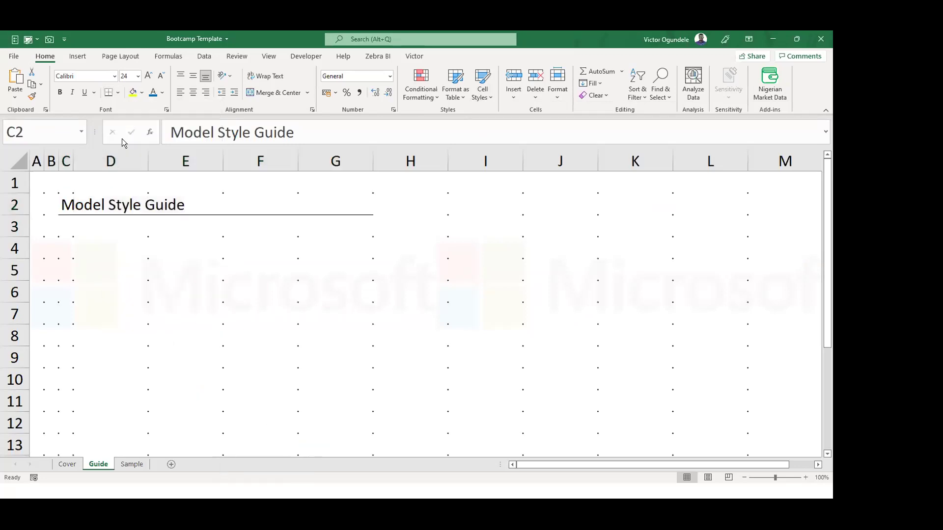
key("Escape")
left_click(135, 267)
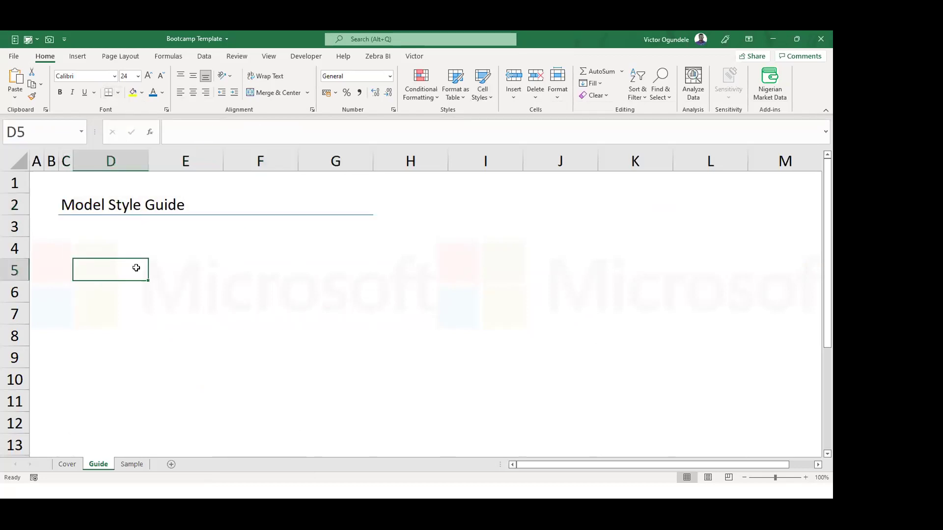
Try blue font on the title, then undo it so the text stays black.
left_click(64, 205)
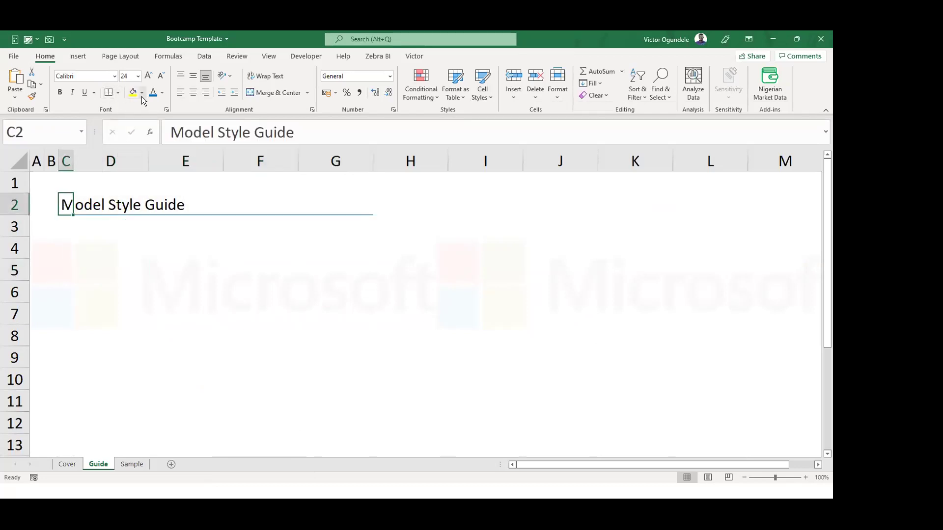
left_click(161, 93)
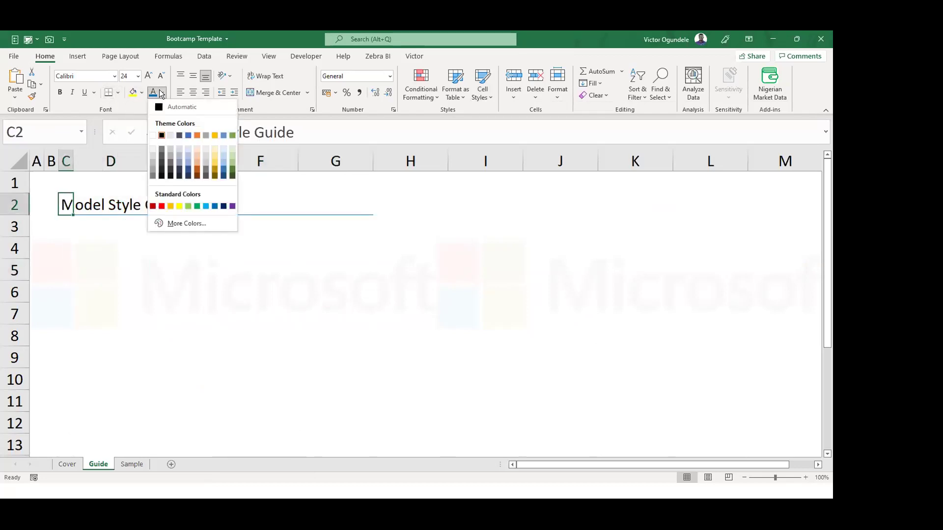
left_click(187, 135)
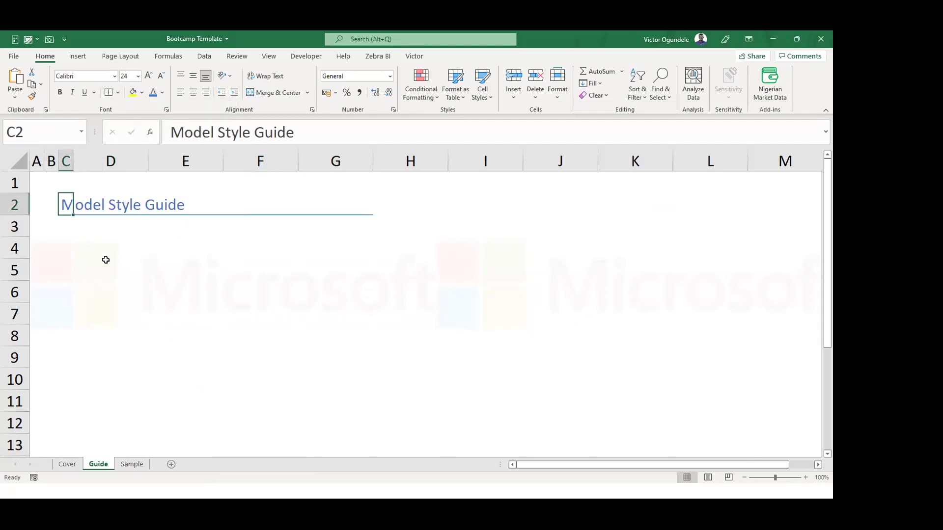
left_click(15, 204)
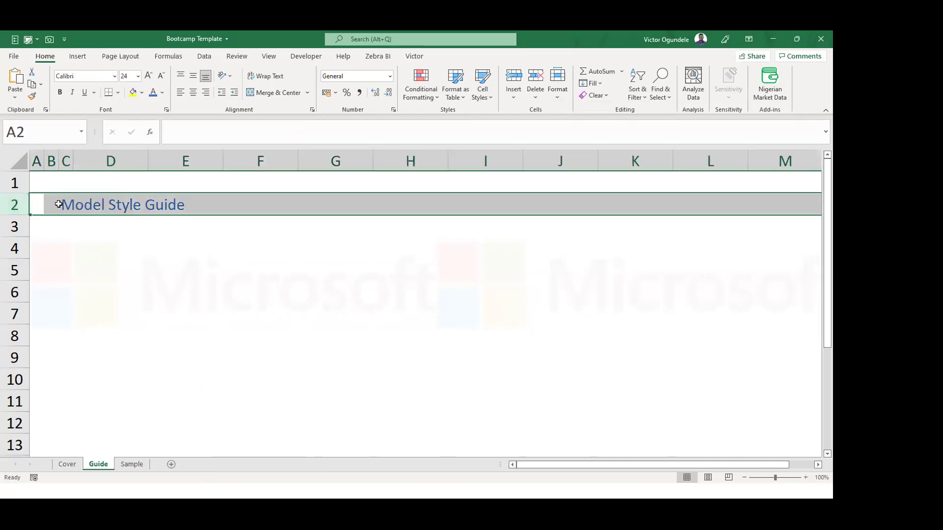
left_click(68, 267)
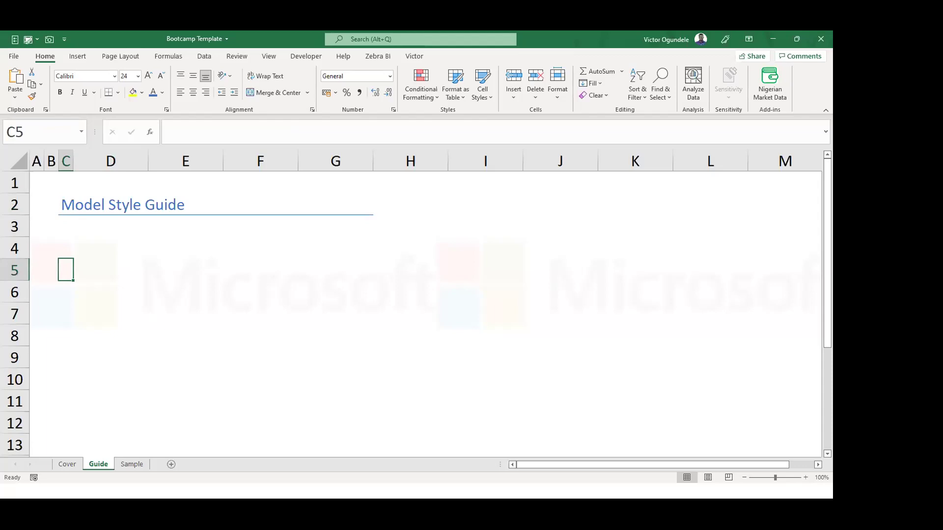
left_click(53, 225)
left_click(100, 240)
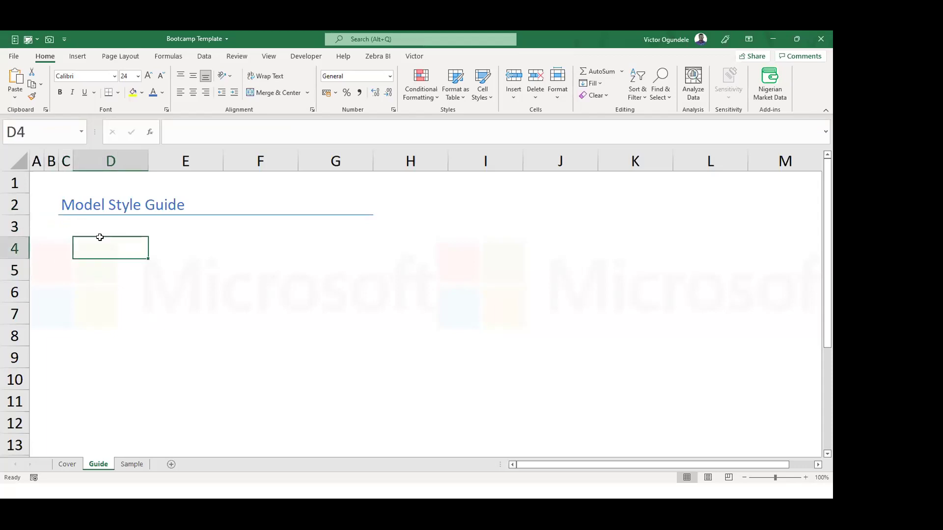
key("ctrl+z")
key("ctrl+z")
left_click(383, 273)
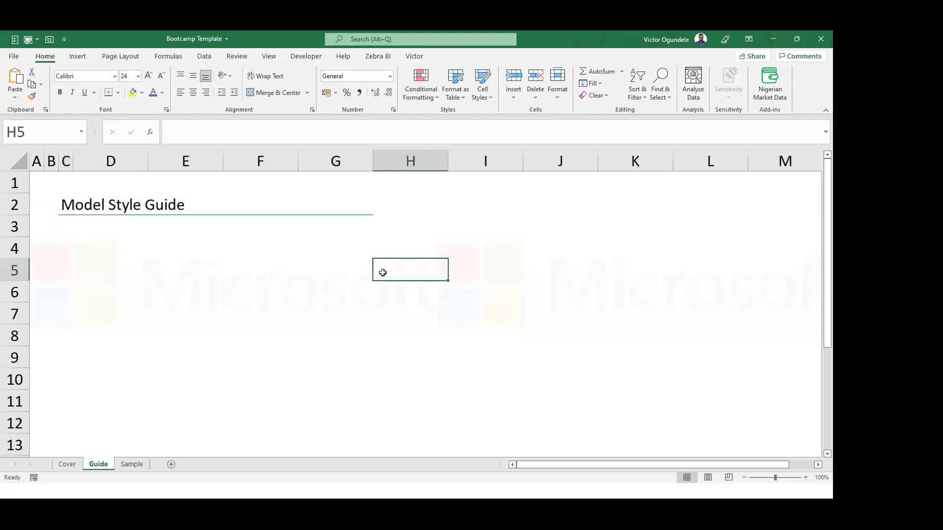
left_click(63, 208)
Modify the Heading 1 style's font to Accent 1 blue at size 14.
left_click(186, 272)
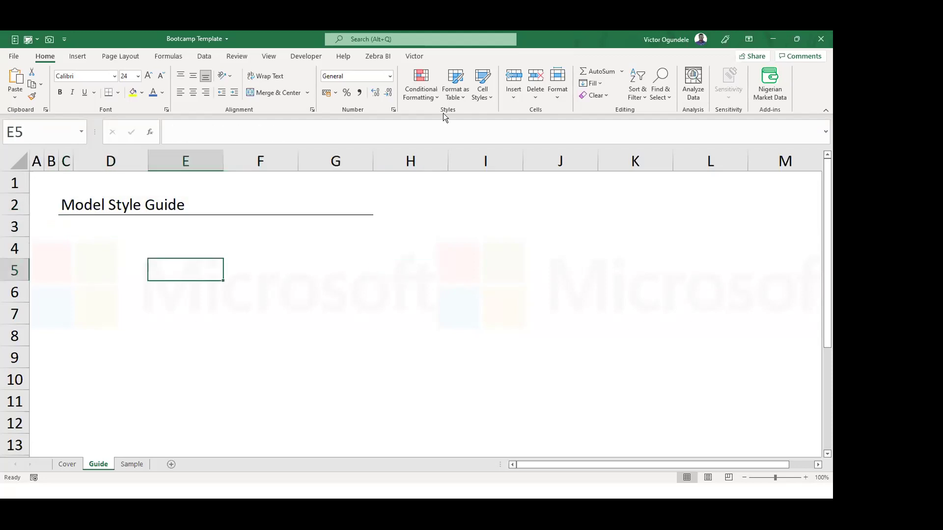
left_click(476, 97)
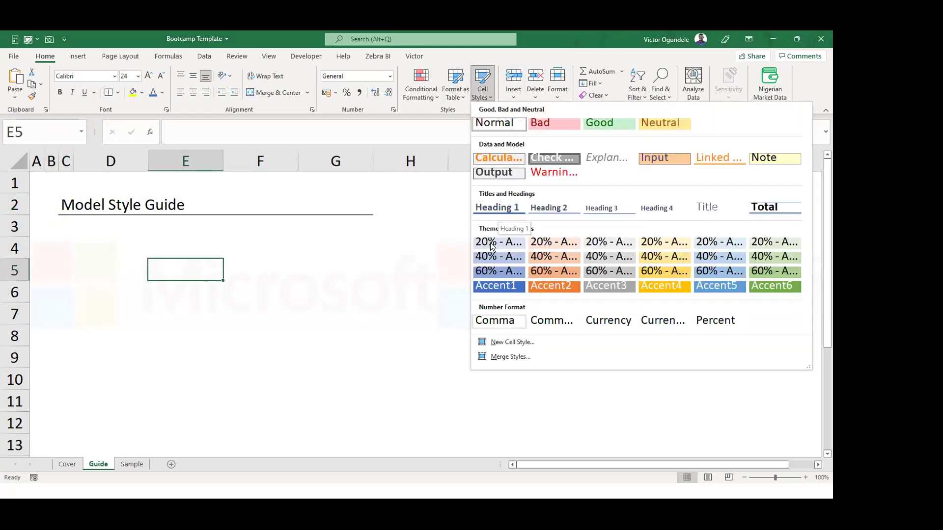
right_click(497, 207)
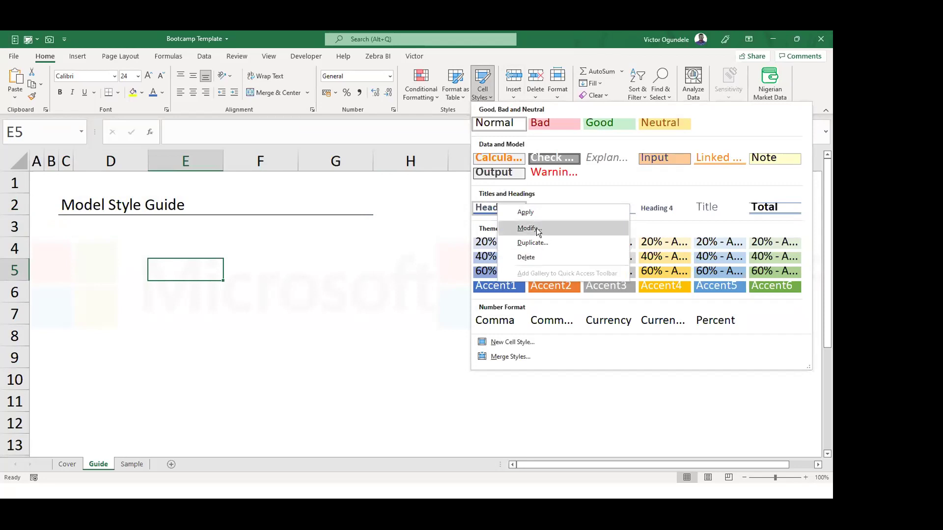
left_click(536, 229)
left_click_drag(344, 148, 348, 156)
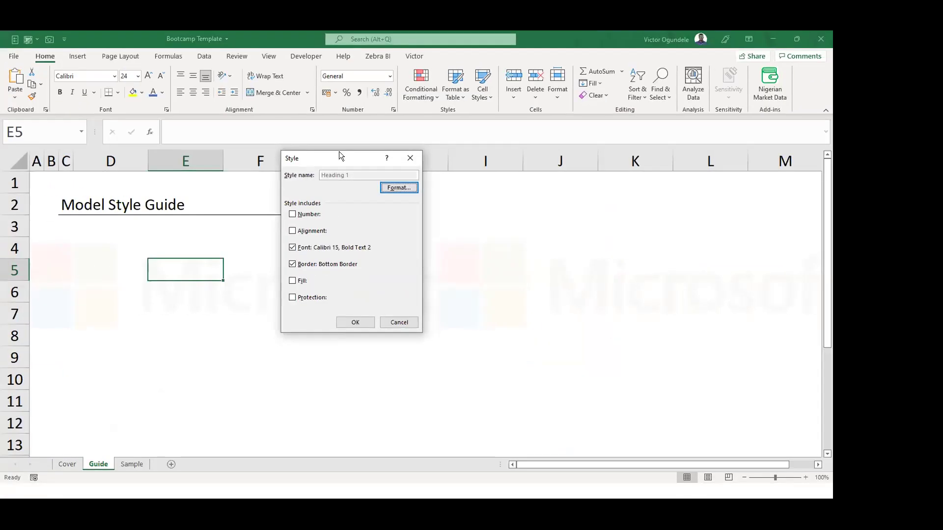
left_click(402, 189)
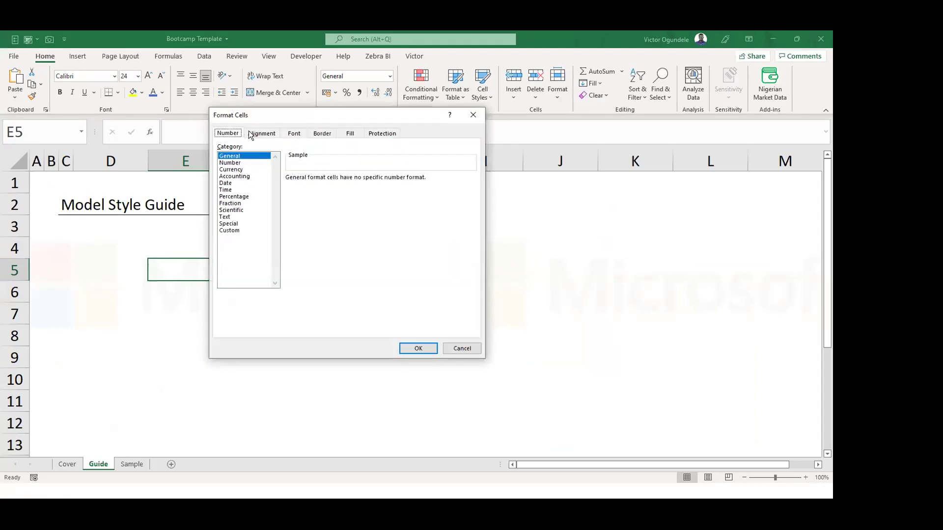
left_click(296, 134)
left_click(417, 220)
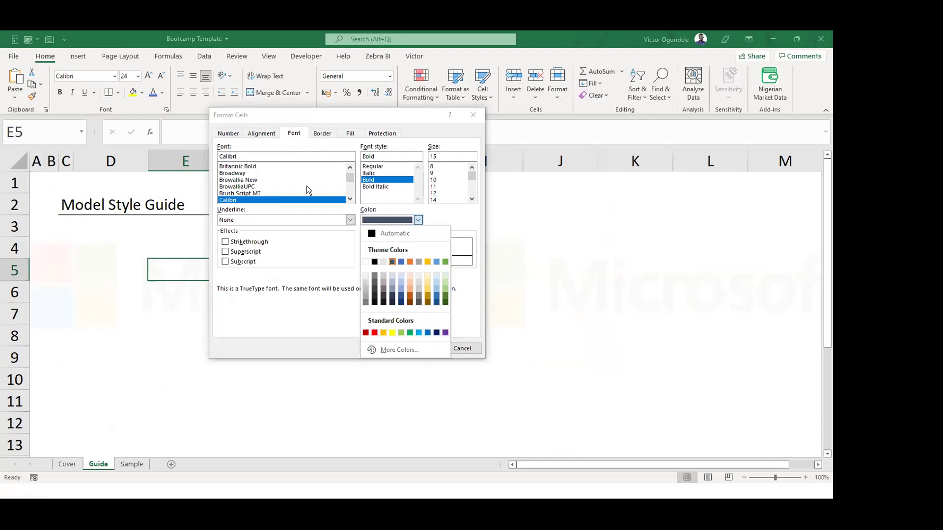
left_click(265, 199)
left_click(417, 221)
left_click(401, 262)
left_click(435, 200)
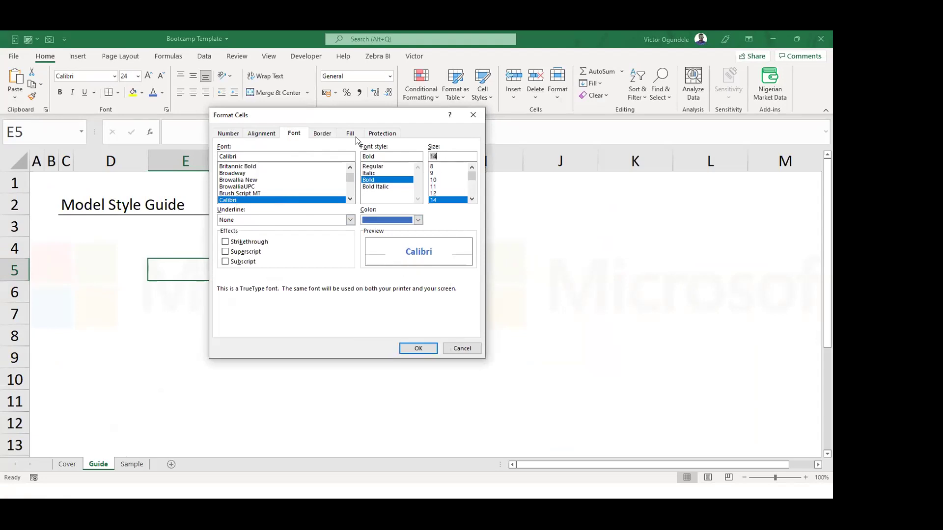
Add a bottom border to the Heading 1 style and save the change.
left_click(314, 133)
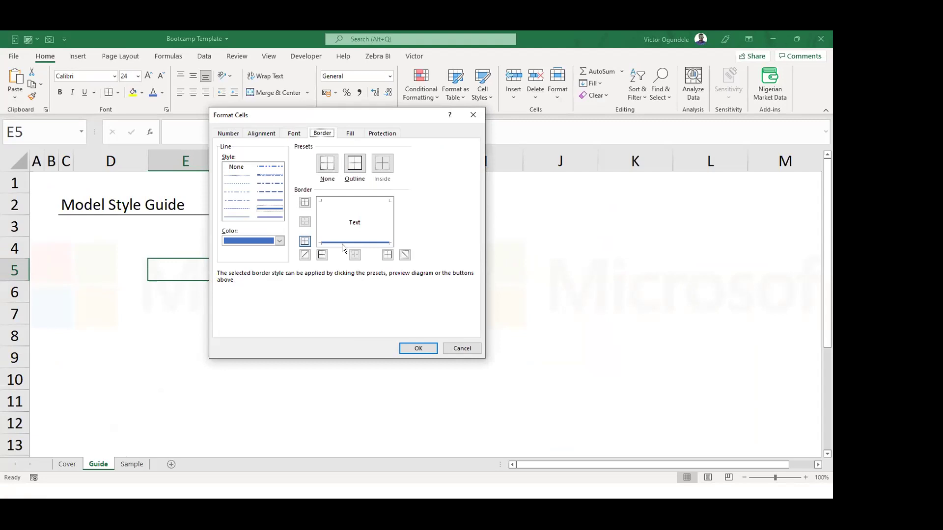
left_click(236, 216)
left_click(339, 241)
left_click(294, 133)
left_click(415, 348)
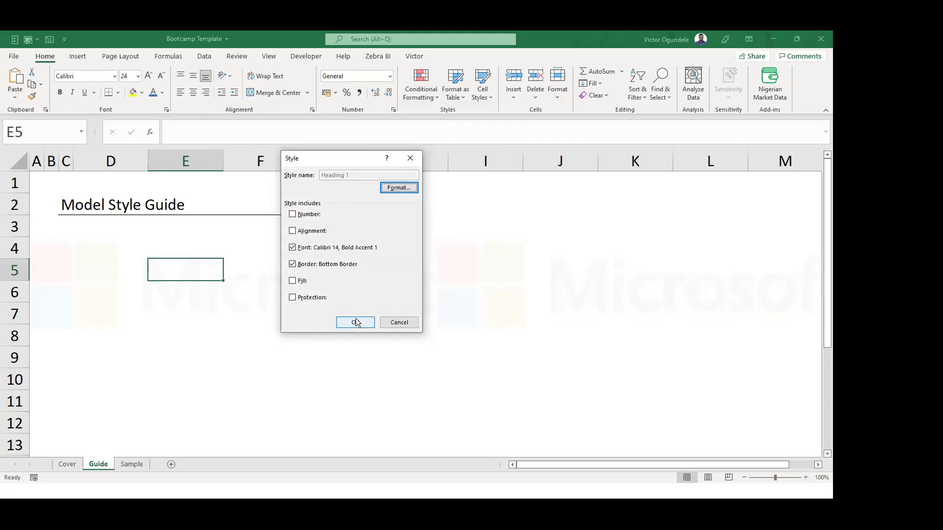
left_click(357, 322)
left_click_drag(66, 204, 338, 208)
Apply the Heading 1 cell style to the title range C2:G2.
left_click(483, 98)
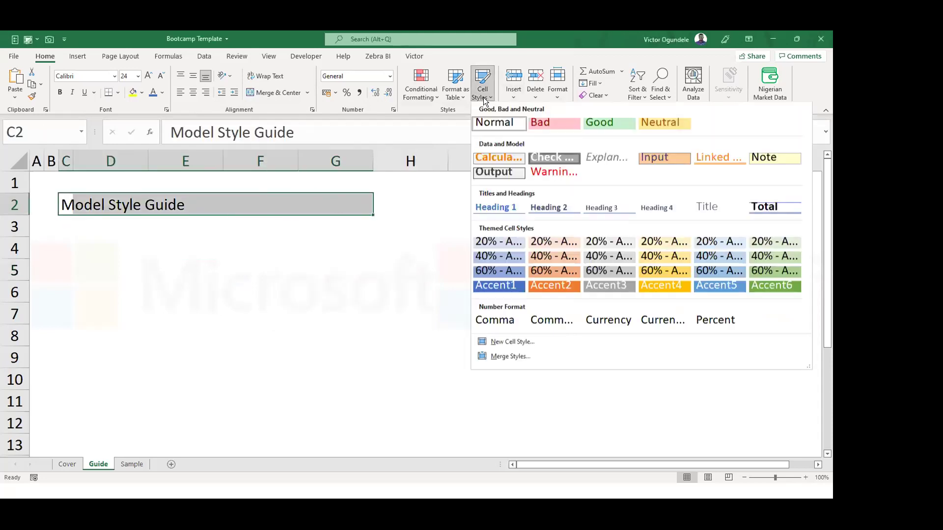
left_click(490, 206)
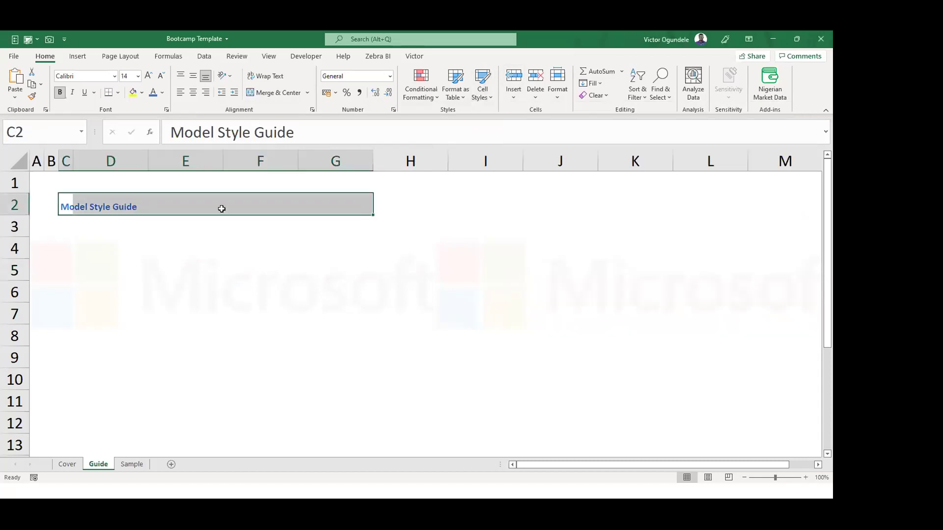
left_click(64, 218)
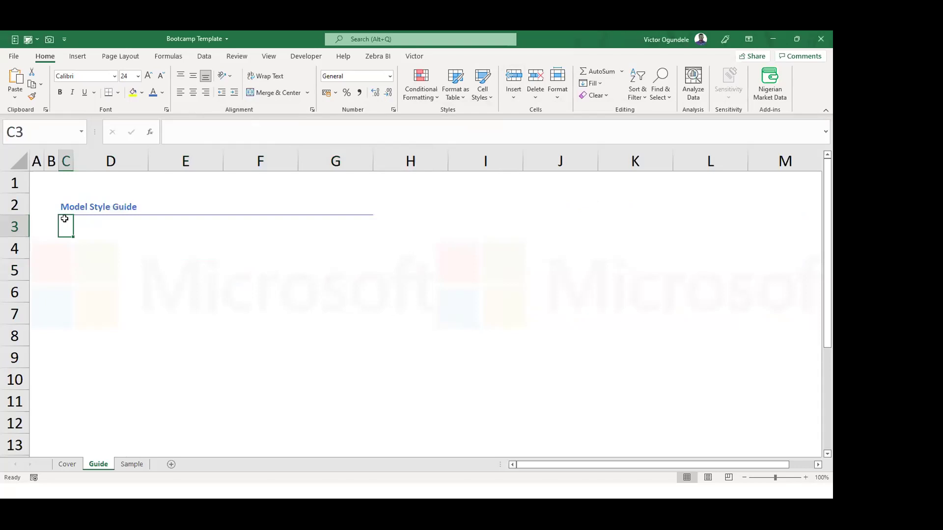
scroll(64, 218, "down", 1, "ctrl")
scroll(64, 218, "up", 1, "ctrl")
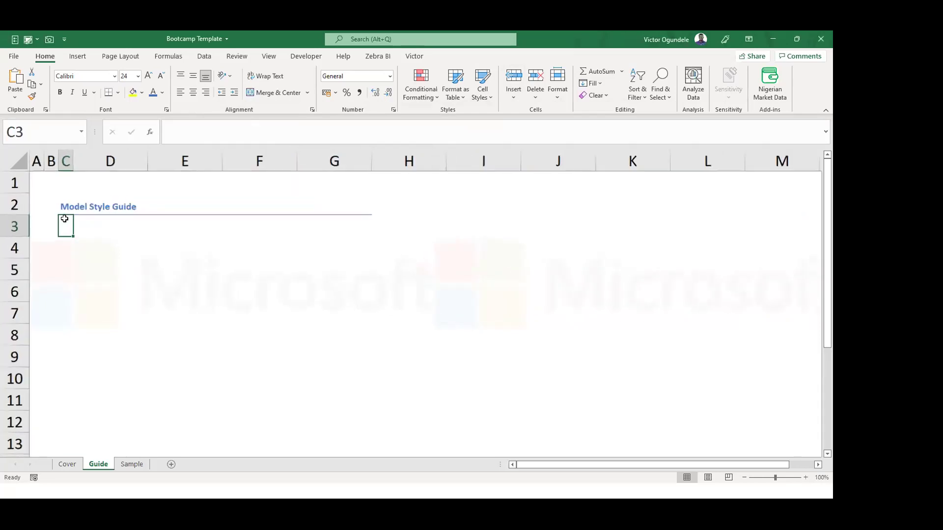
scroll(64, 218, "up", 1, "ctrl")
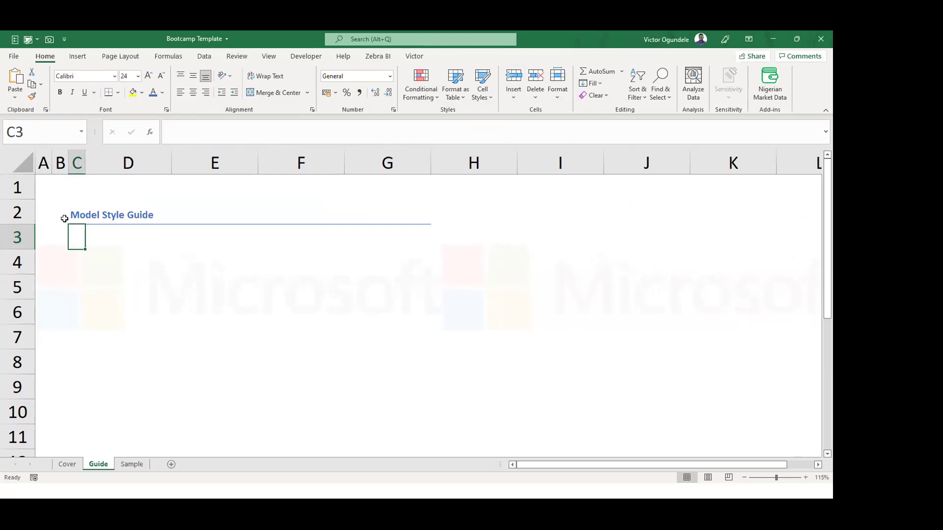
Increase the Heading 1 style's font size to 16 point.
left_click(64, 217)
left_click(482, 84)
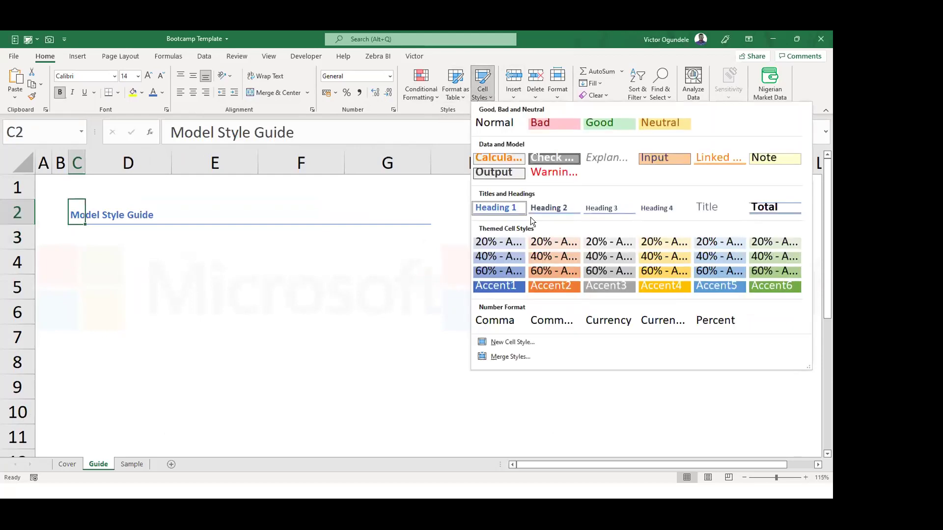
right_click(488, 204)
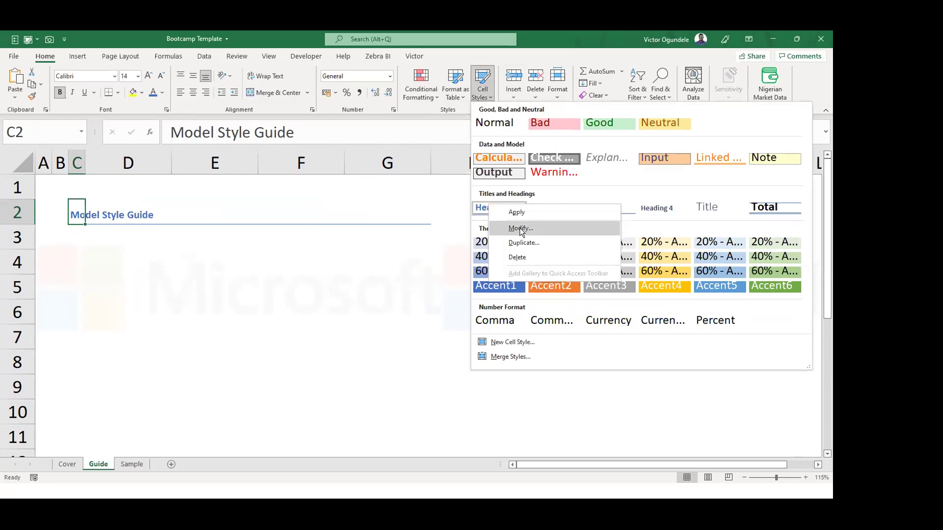
left_click(520, 229)
left_click(399, 188)
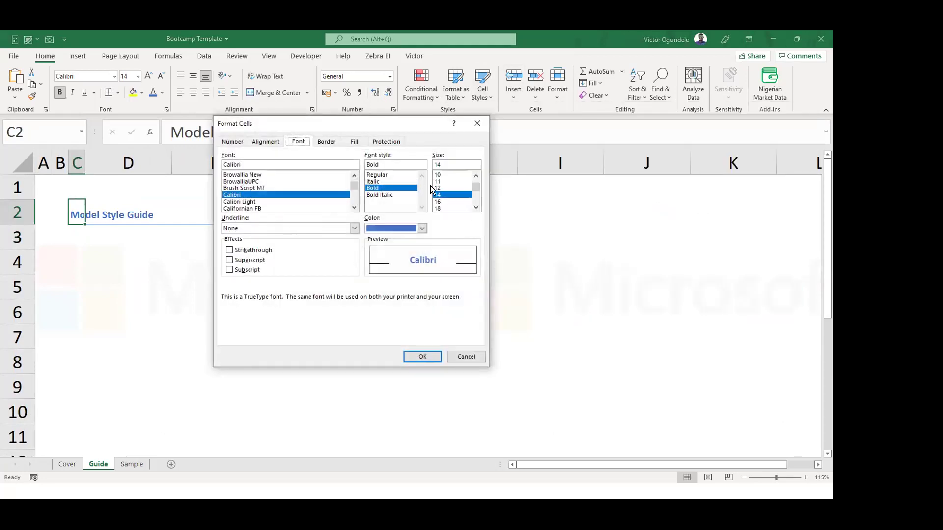
left_click(437, 202)
left_click(422, 354)
left_click(352, 320)
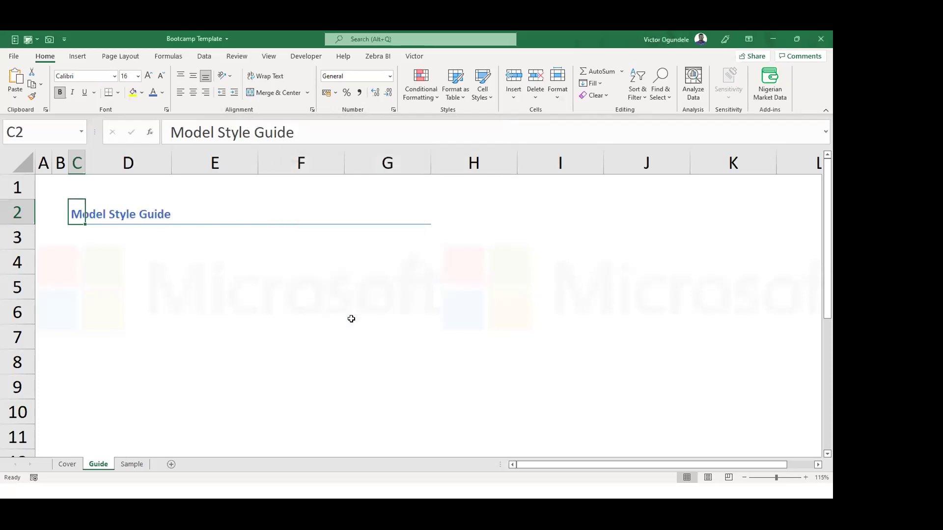
Reapply the updated Heading 1 style to the Model Style Guide title.
left_click(60, 262)
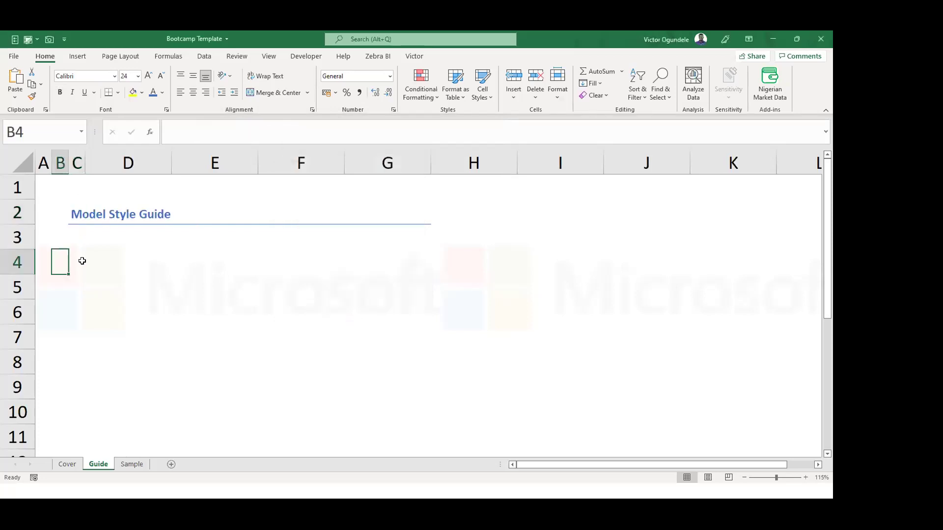
left_click(72, 217)
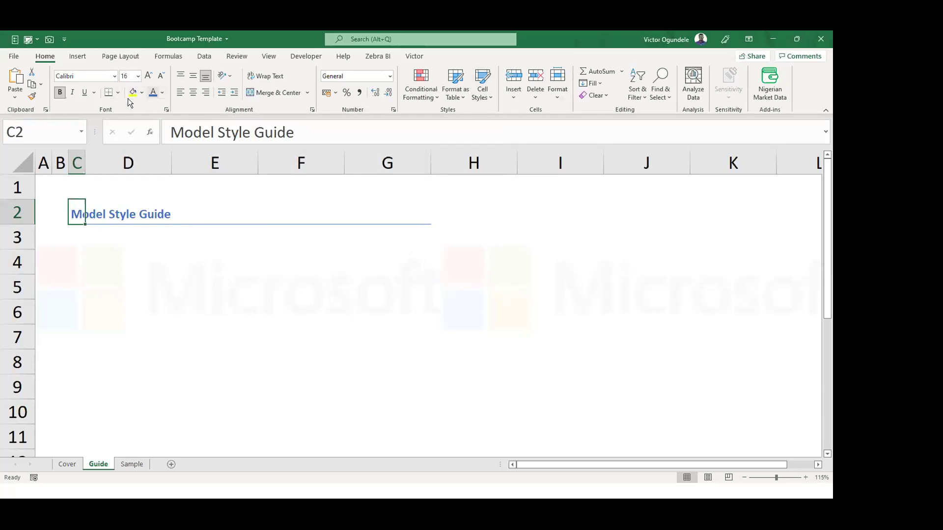
left_click(480, 93)
left_click(499, 213)
left_click(95, 265)
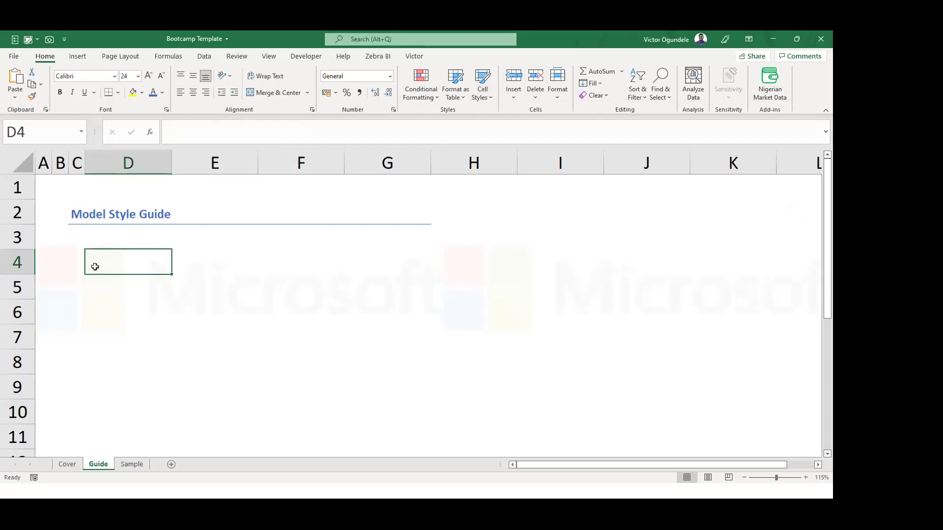
left_click(93, 240)
key("Left")
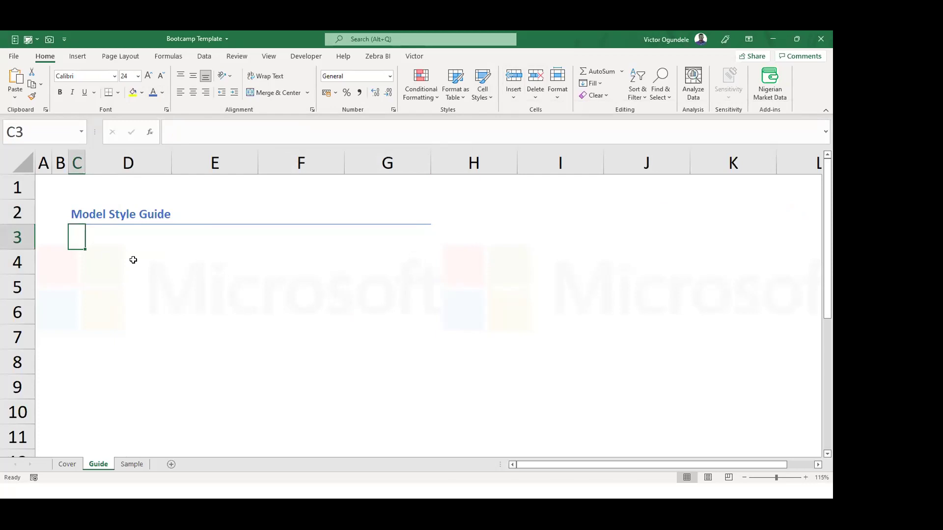
Type '..this section gives descriptions to value in the model..' in C3 and set it to 14 pt.
type("..")
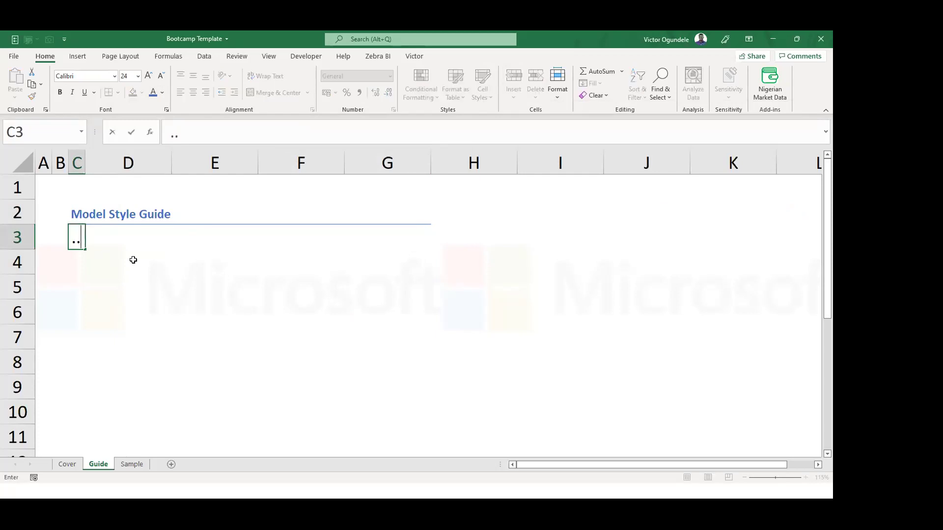
type("this sect")
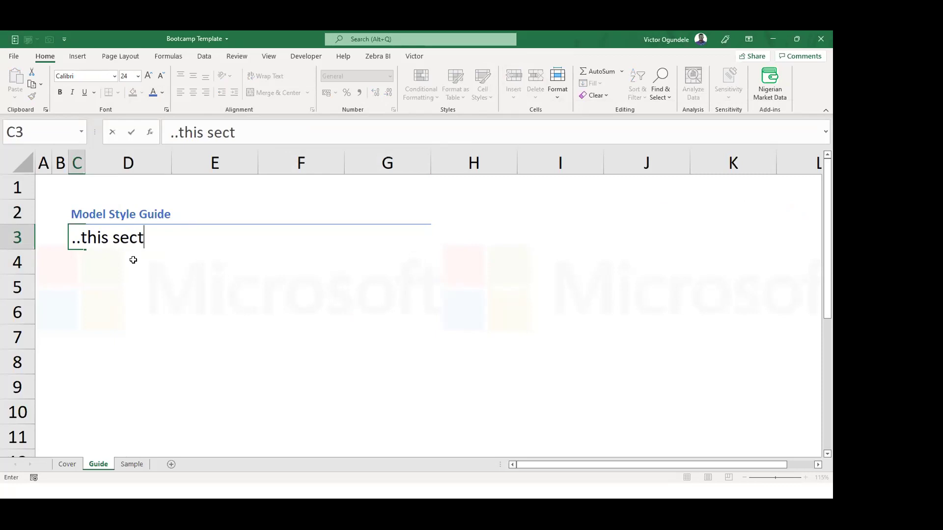
type("ion highl")
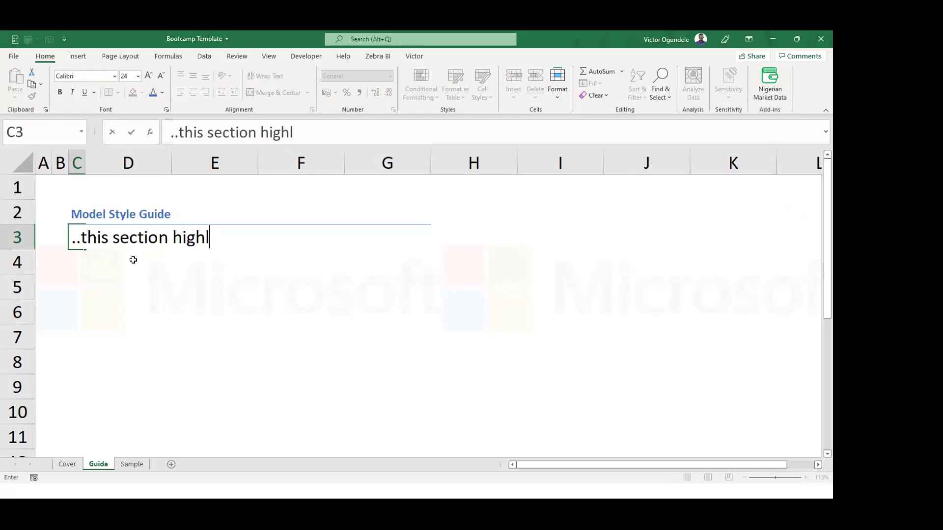
type("ight the")
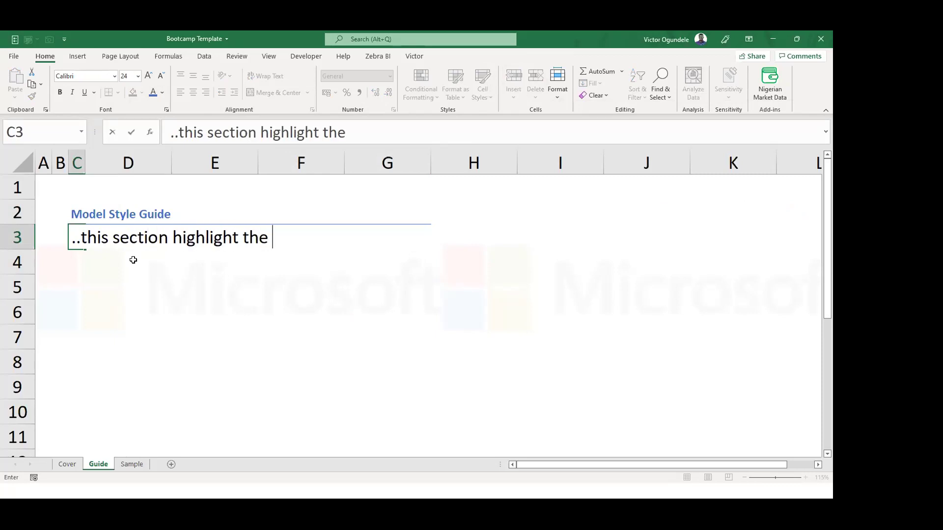
key("BackSpace")
key("BackSpace")
key("BackSpace")
key("BackSpace")
key("BackSpace")
key("BackSpace")
key("BackSpace")
key("BackSpace")
key("BackSpace")
key("BackSpace")
key("BackSpace")
key("BackSpace")
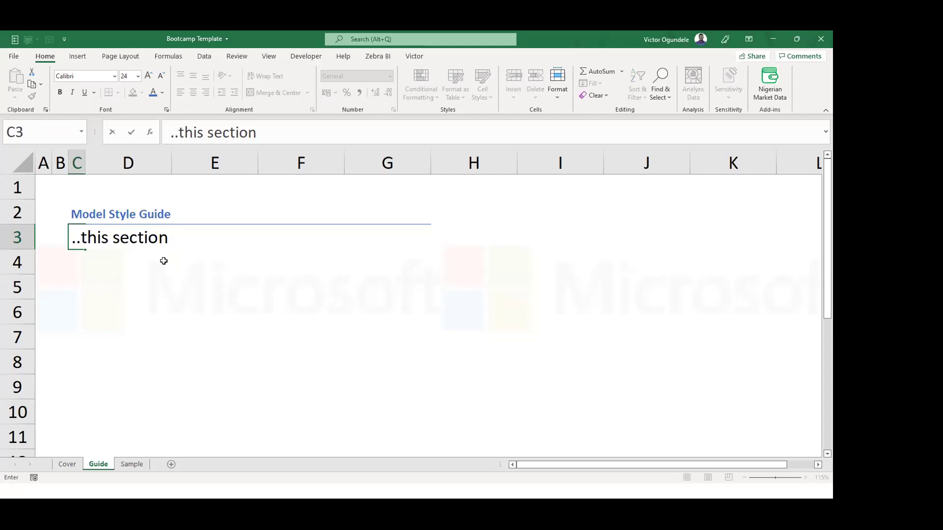
type("gives decro")
key("BackSpace")
key("BackSpace")
key("BackSpace")
type("scr")
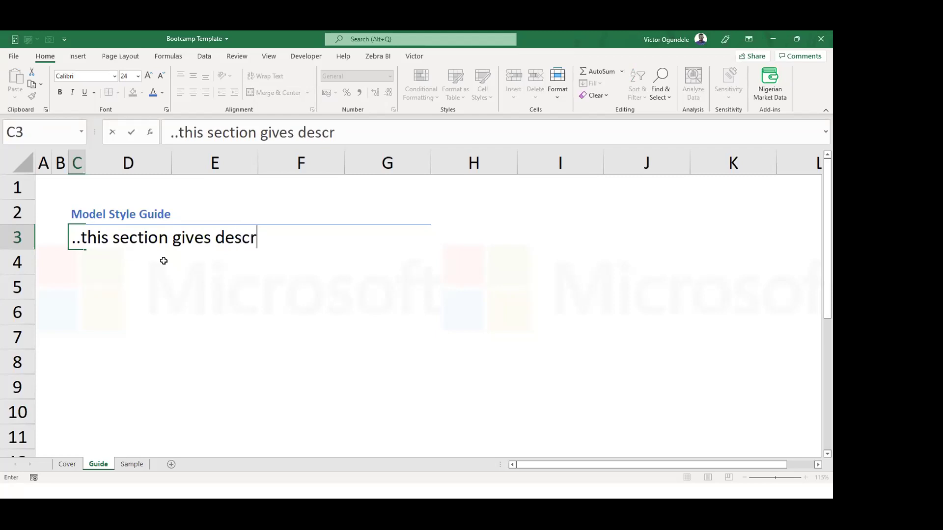
type("iptions to value in the model..")
key("ctrl+Return")
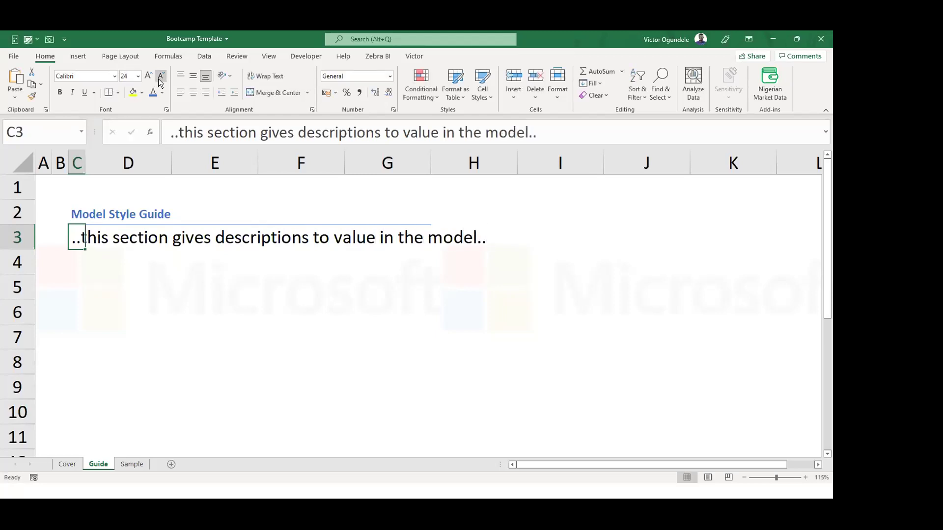
left_click(158, 79)
left_click(158, 78)
left_click(158, 79)
left_click(158, 78)
left_click(158, 79)
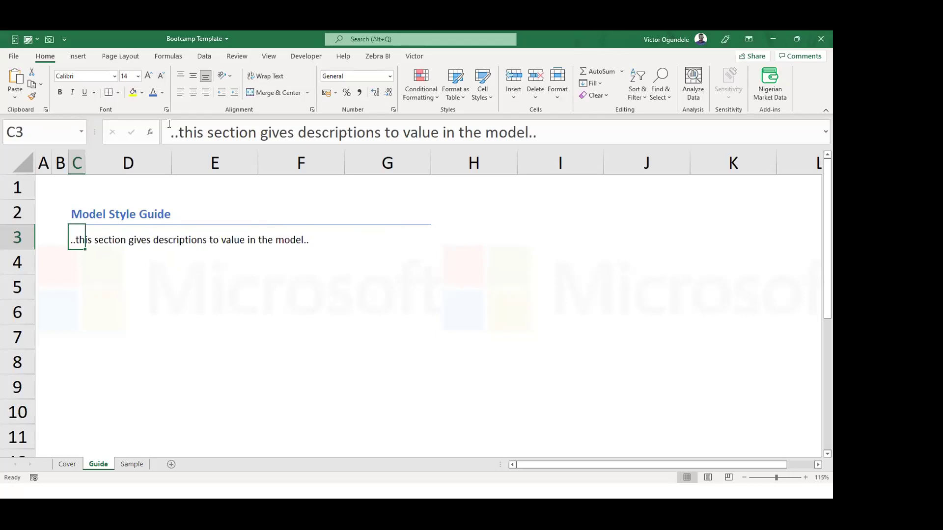
Modify the Explanatory Text cell style to use a size 10 italic font.
scroll(256, 222, "up", 1)
key("alt+2")
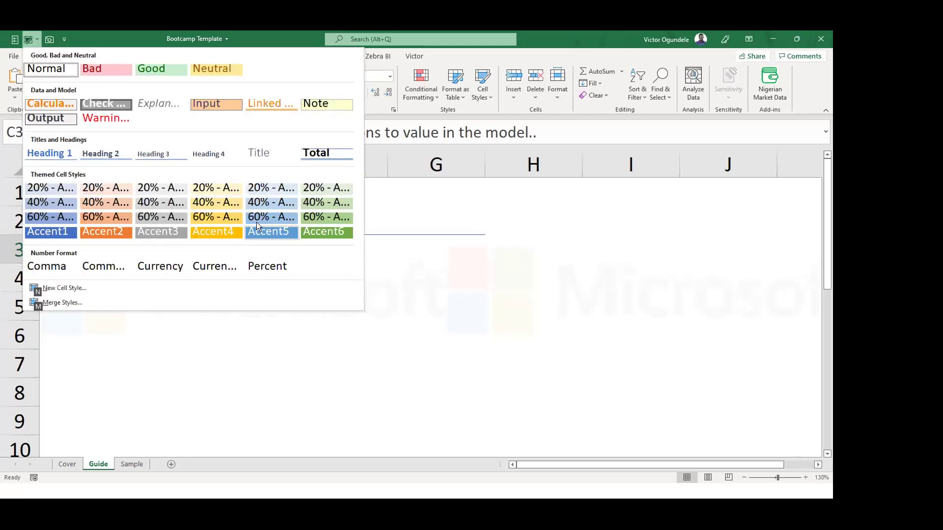
right_click(152, 102)
left_click(233, 126)
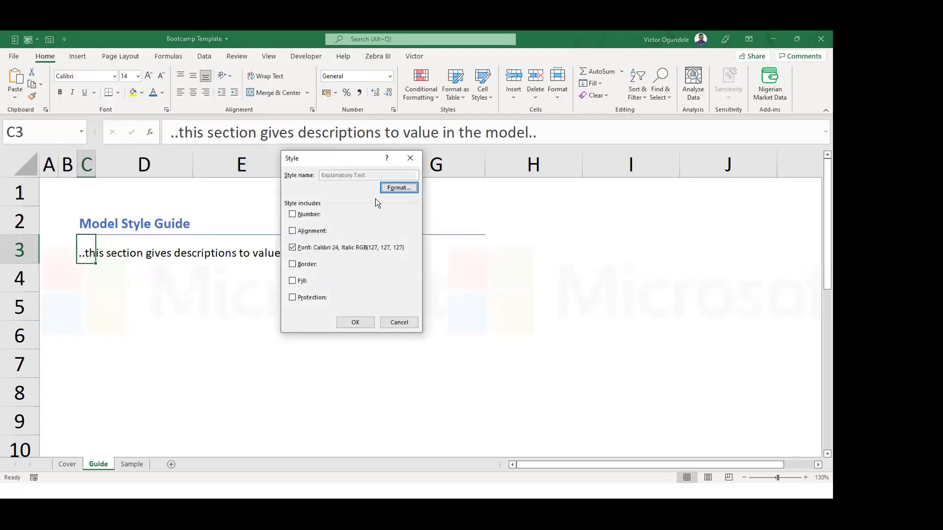
left_click(385, 188)
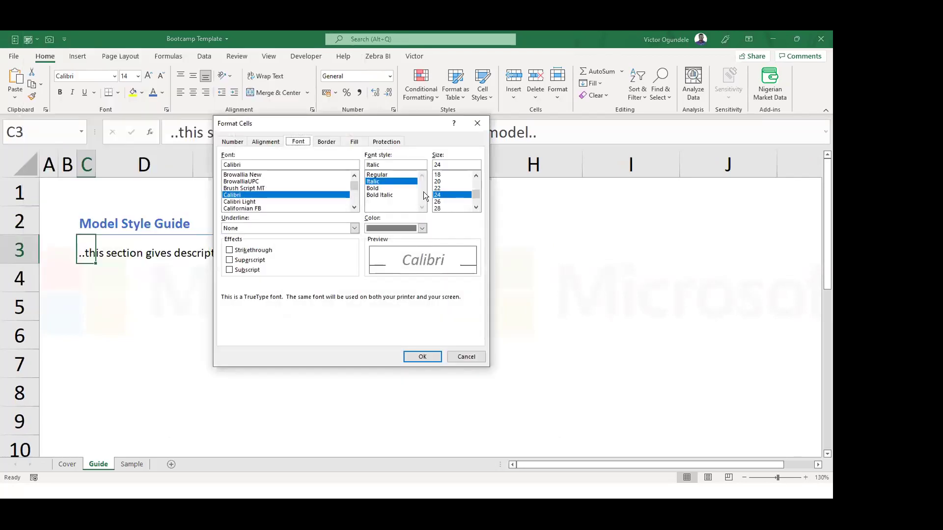
left_click_drag(474, 194, 471, 180)
left_click(435, 187)
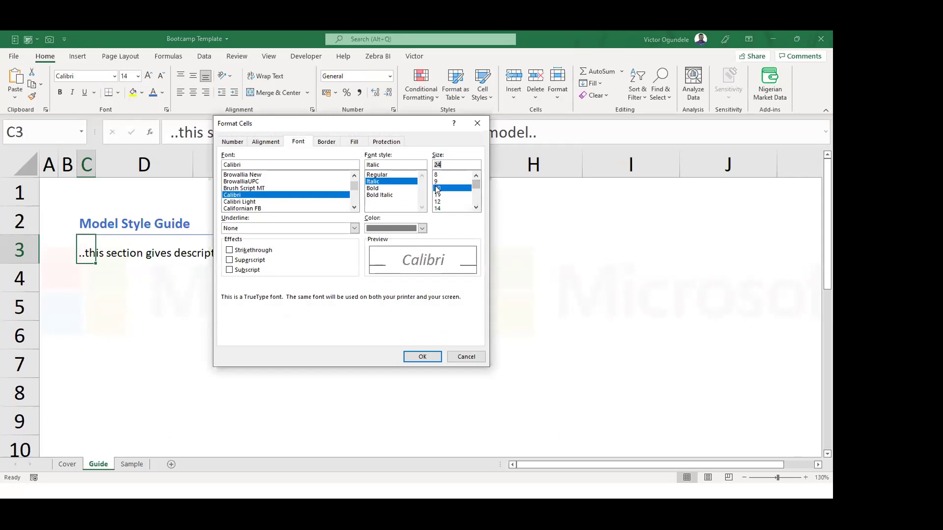
left_click(405, 361)
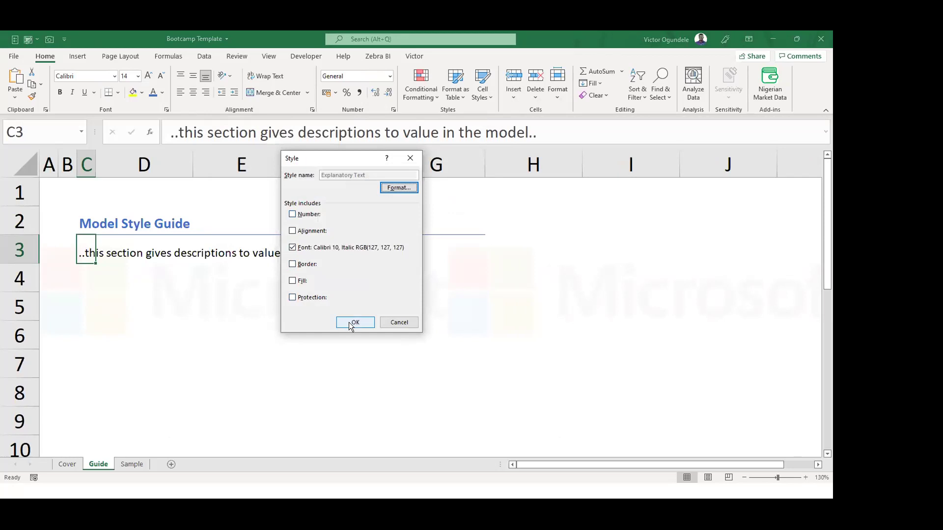
left_click(353, 322)
Apply the Explanatory Text style to the description line in C3.
left_click(28, 39)
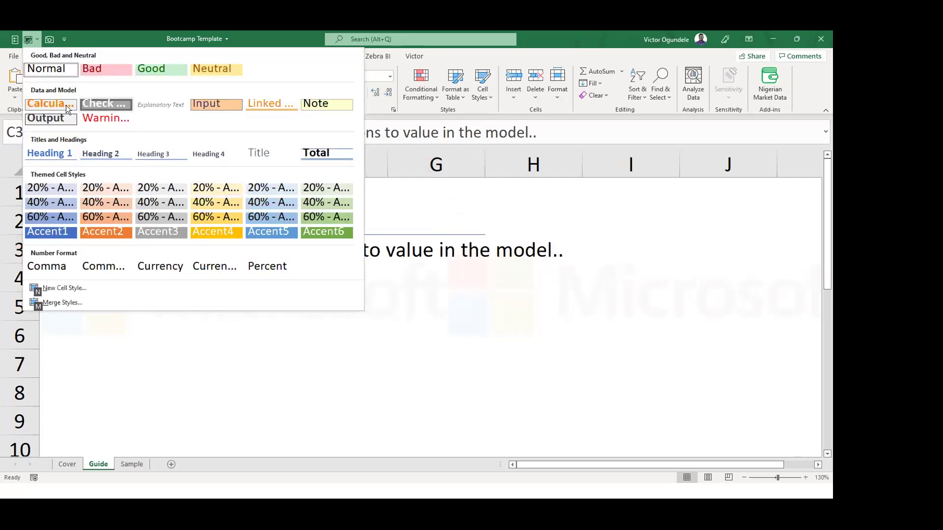
left_click(162, 105)
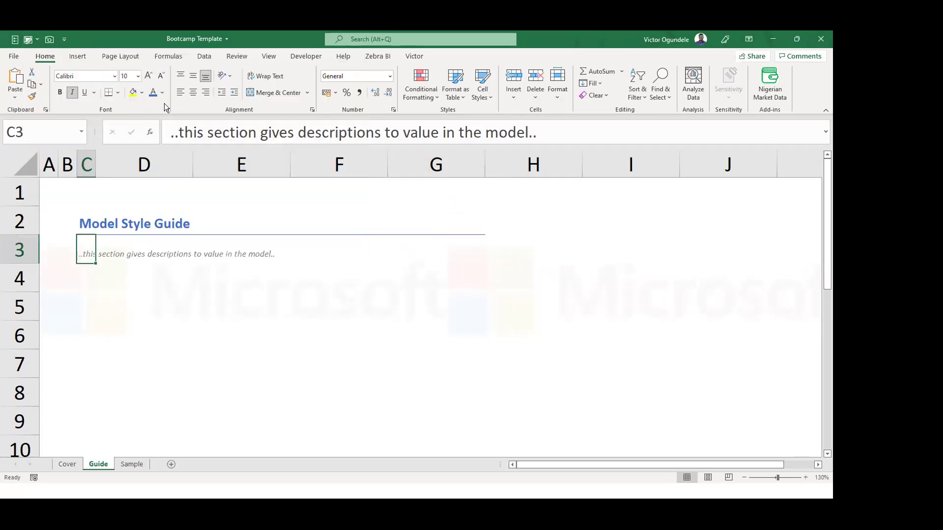
left_click(105, 269)
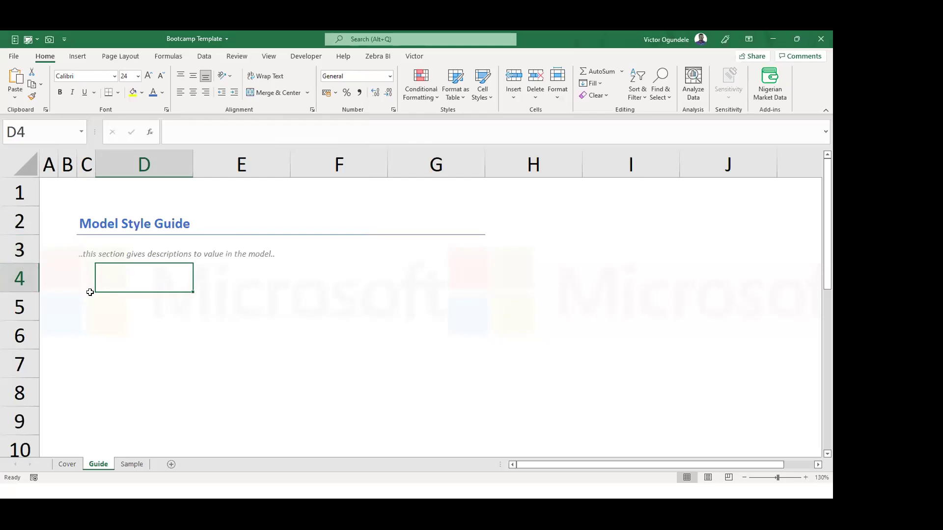
Enter the label 'Input Cells' in D4 and save the workbook.
left_click(122, 308)
scroll(123, 307, "down", 1)
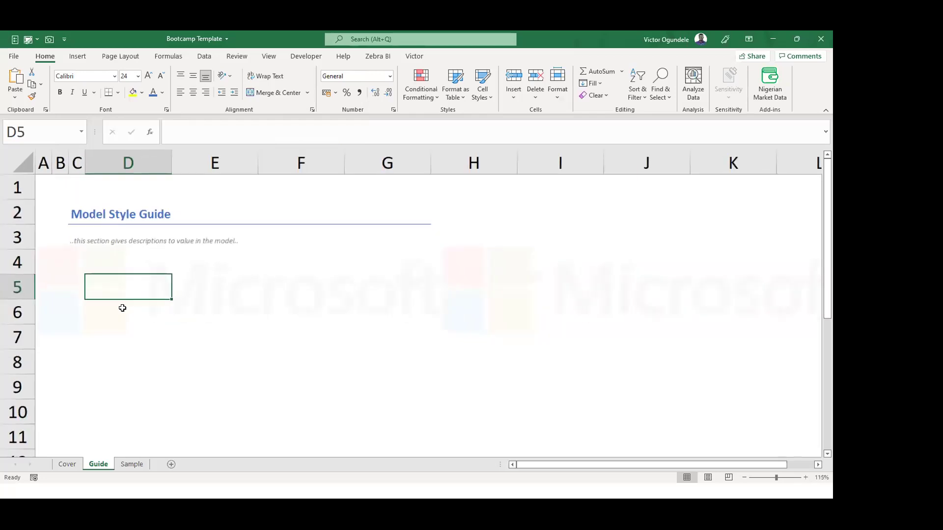
scroll(122, 308, "down", 1)
left_click(100, 243)
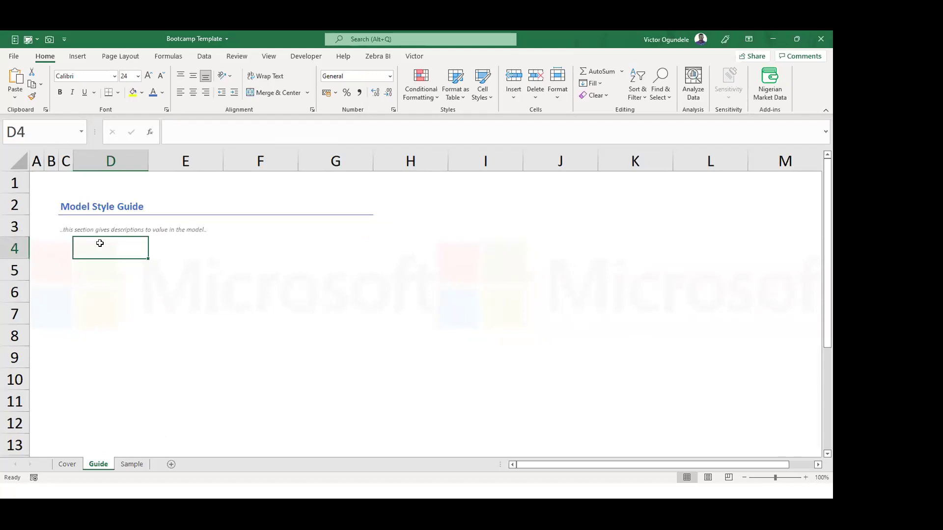
type("C")
key("BackSpace")
type("Input Cells")
key("ctrl+s")
left_click(109, 271)
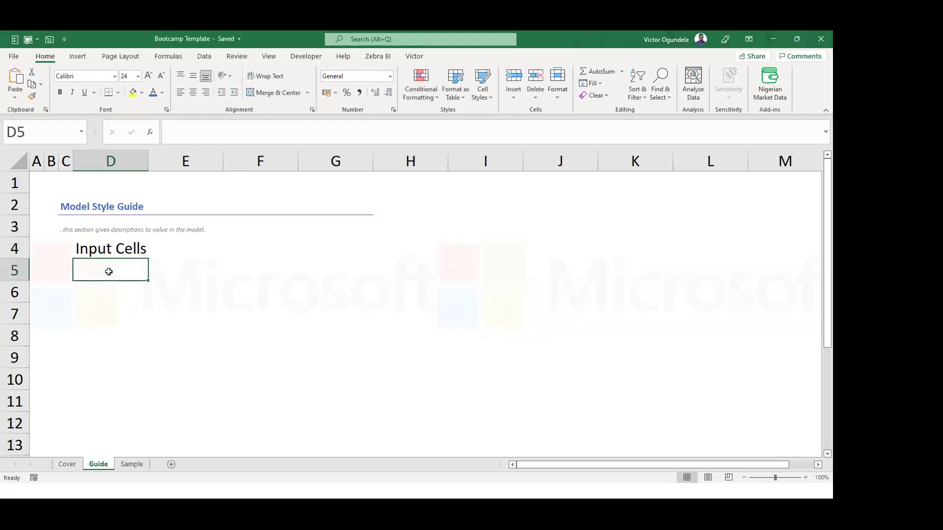
left_click(106, 247)
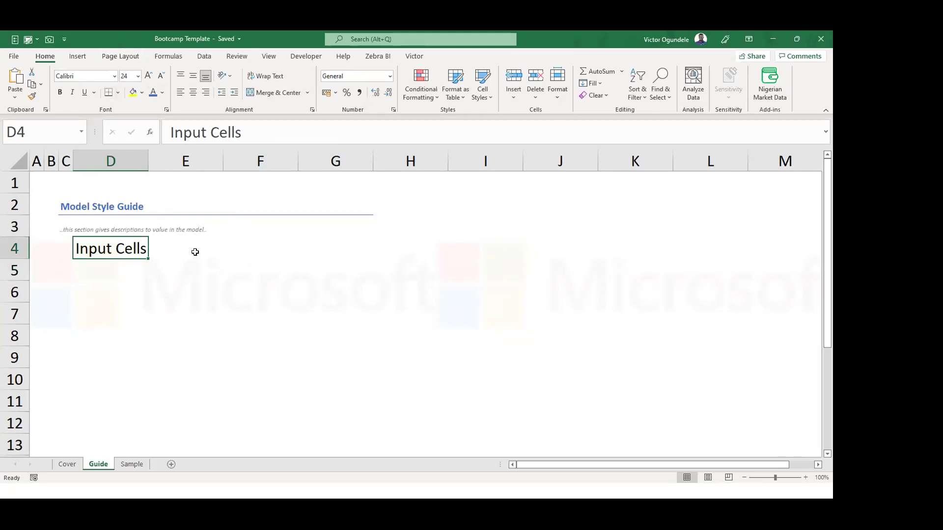
left_click(100, 267)
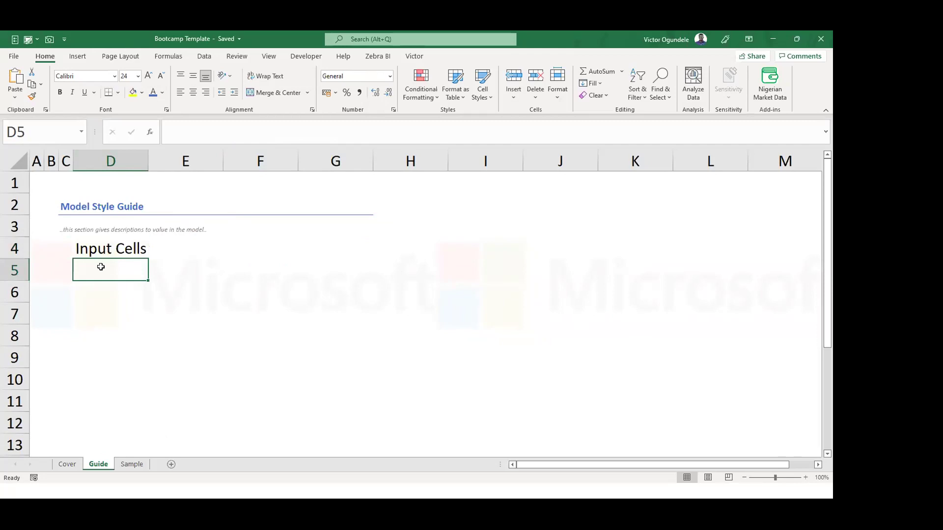
left_click(83, 249)
left_click(92, 271)
Type 'Formula cells', 'Linked cells', 'Unit cells' and 'Subtotal cells' down D5:D8.
type("Formula cells")
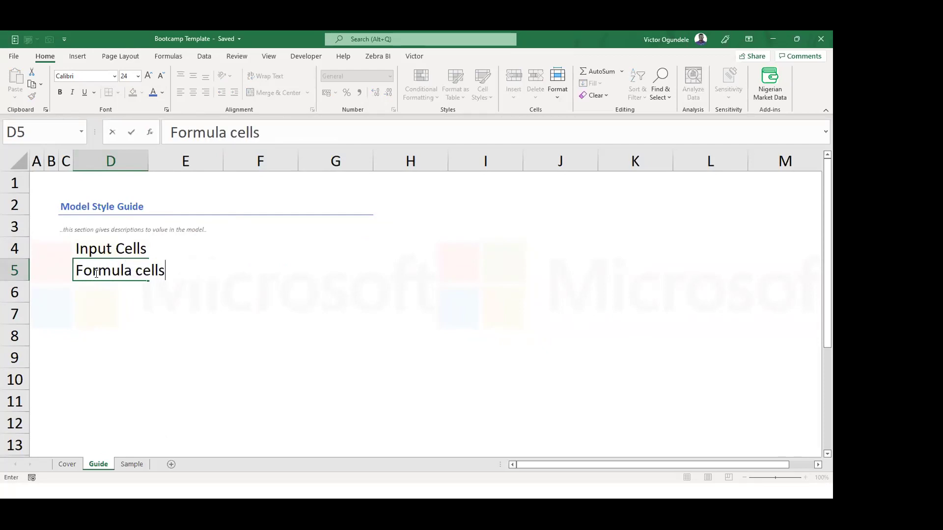
key("Return")
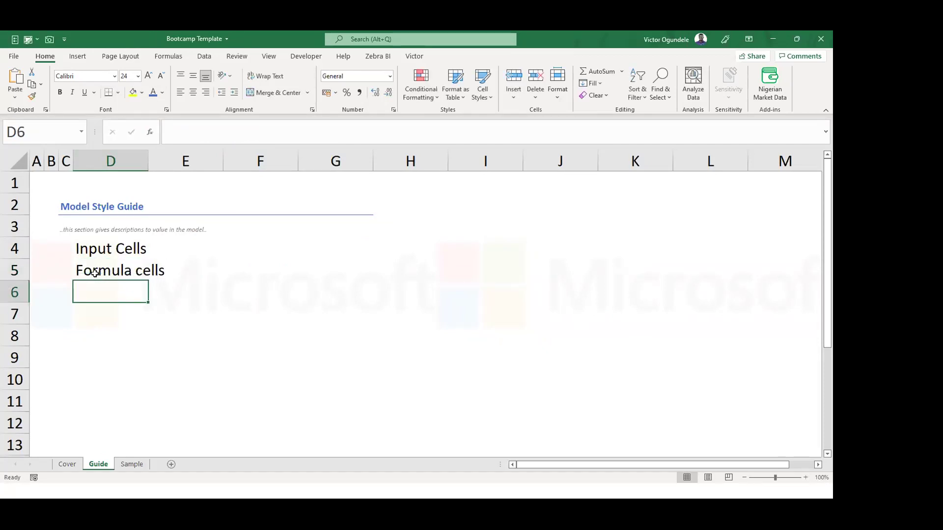
type("Linked cells")
key("Return")
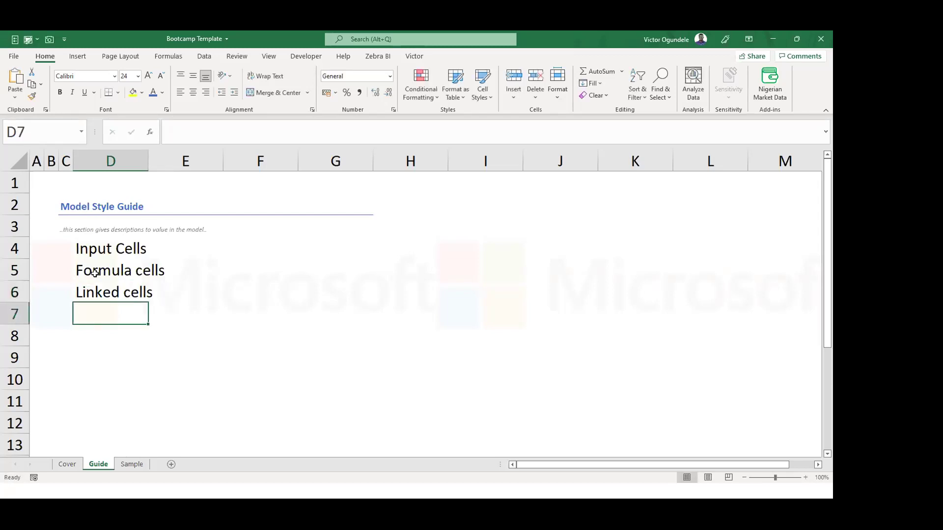
type("Unit cells")
key("Return")
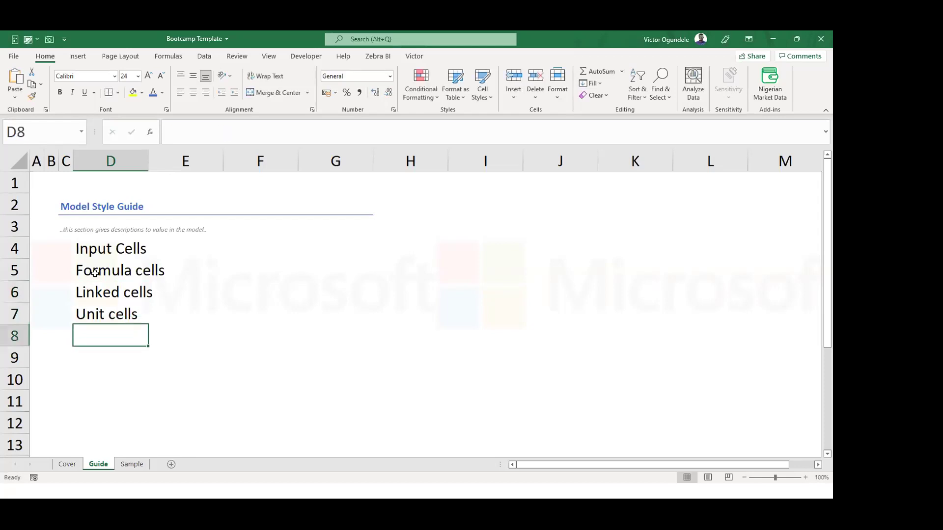
type("Su")
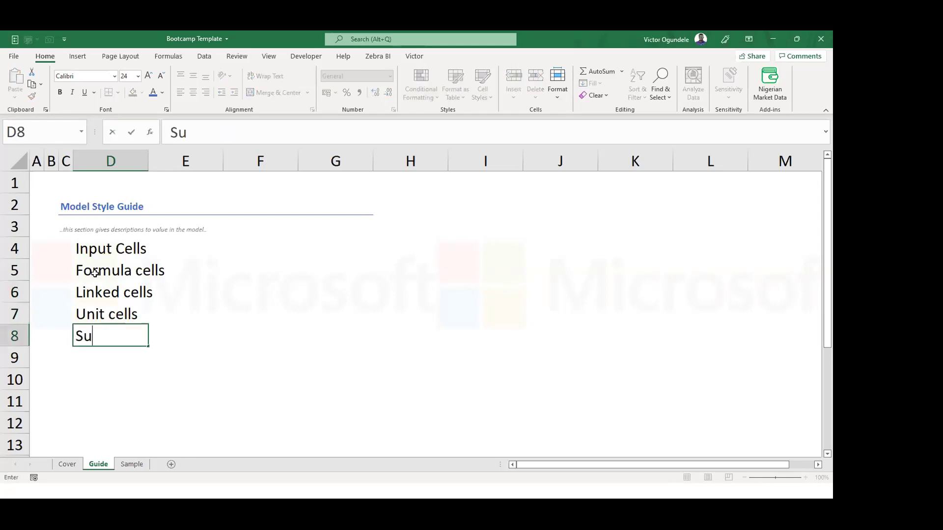
type("btotal cells")
key("Return")
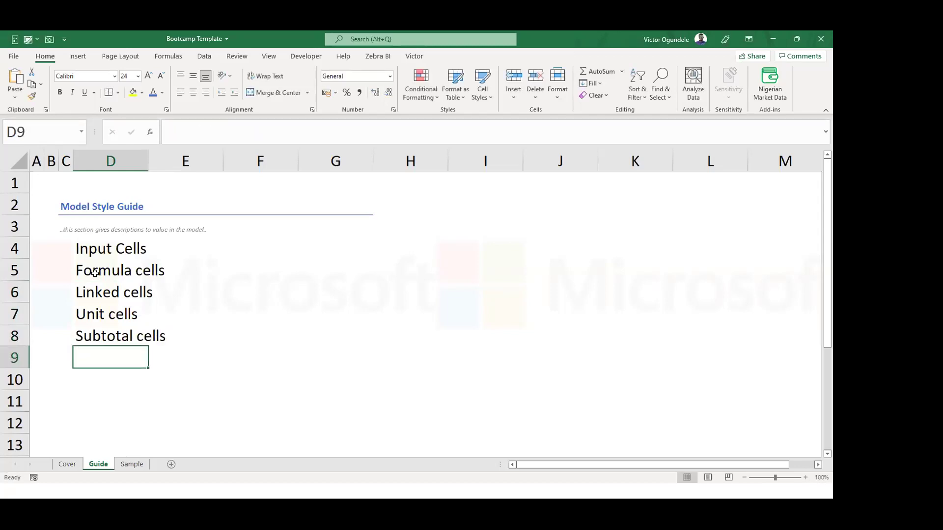
Add 'Total cells', 'Heading 1' and 'Heading 2' in D9:D11.
type("Total cells")
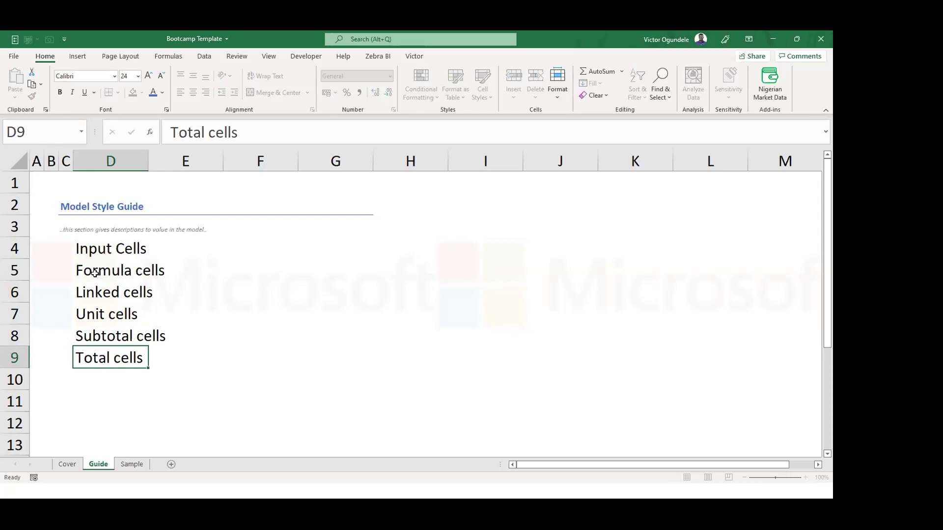
key("Return")
type("Headings")
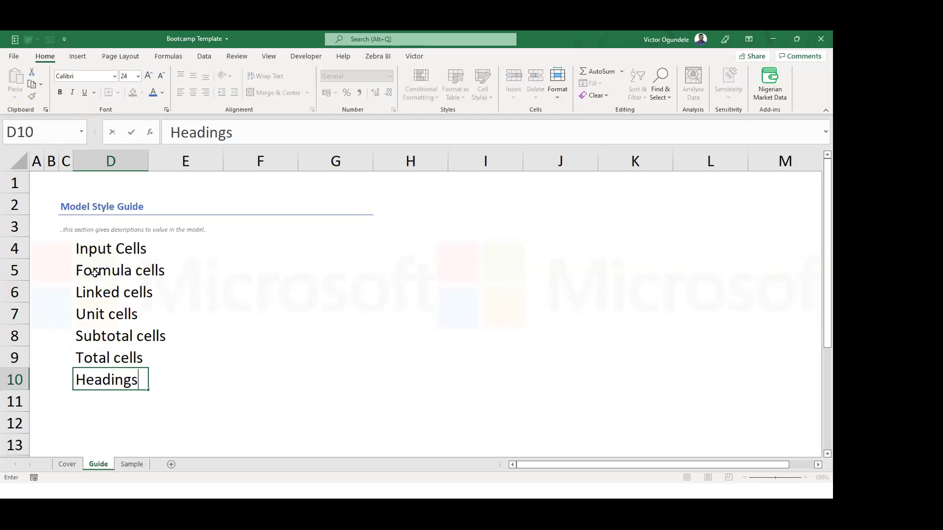
key("BackSpace")
type("1")
key("Return")
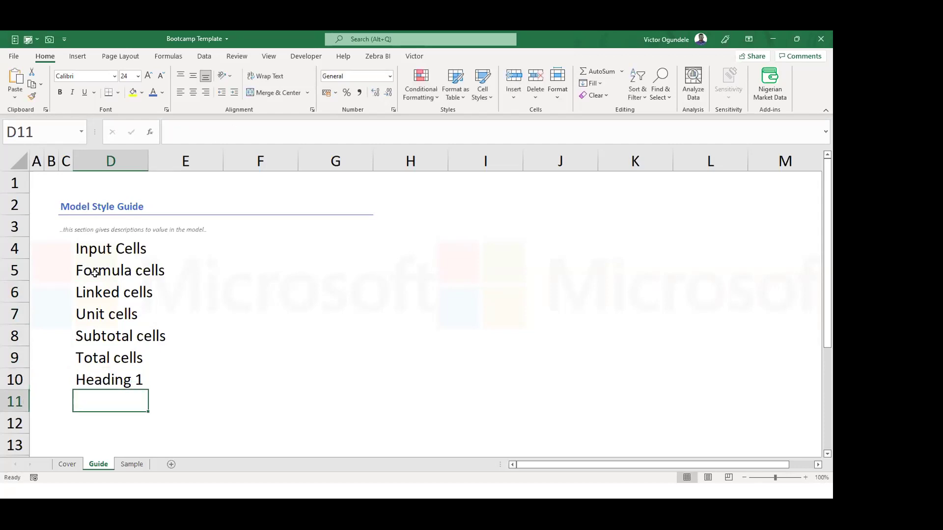
type("Heading 1")
key("BackSpace")
type("2")
key("Return")
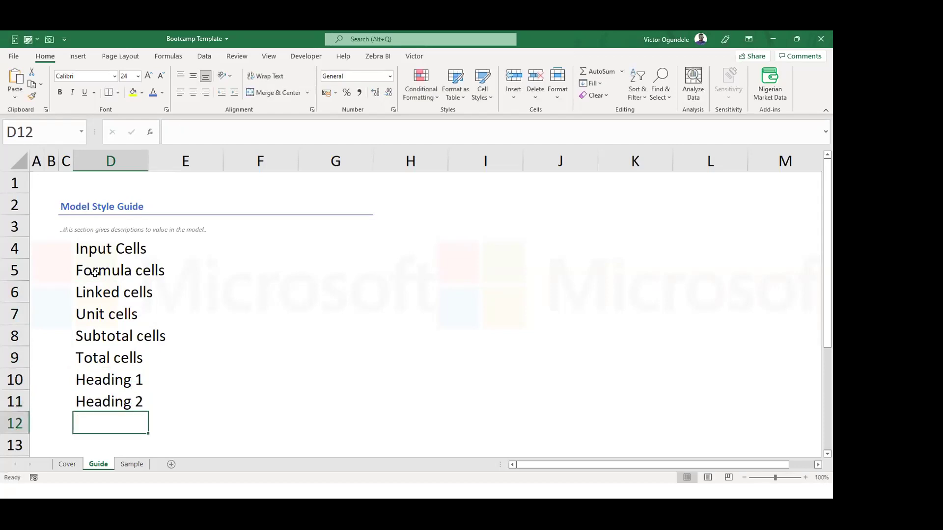
Set the default new-workbook font size to 11, then close the Bootcamp Template workbook.
left_click(232, 250)
scroll(232, 250, "down", 1)
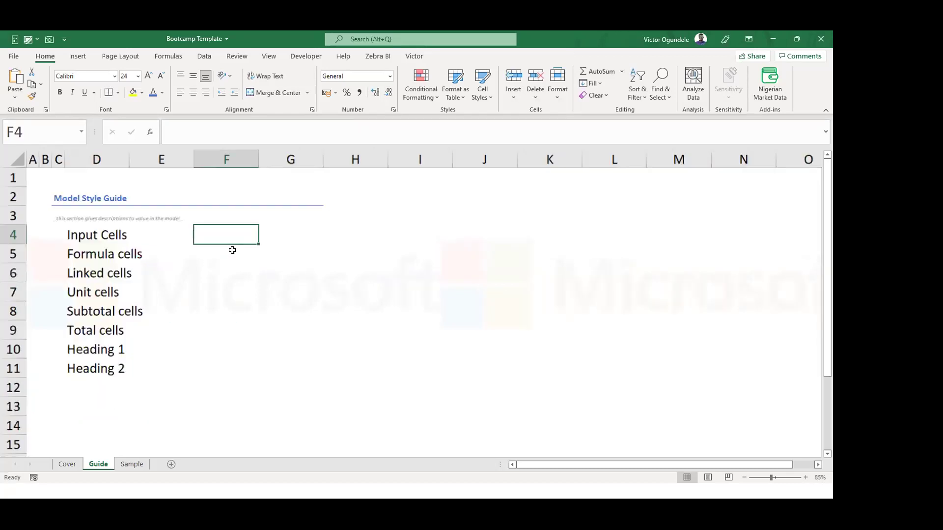
left_click(147, 252)
left_click(14, 56)
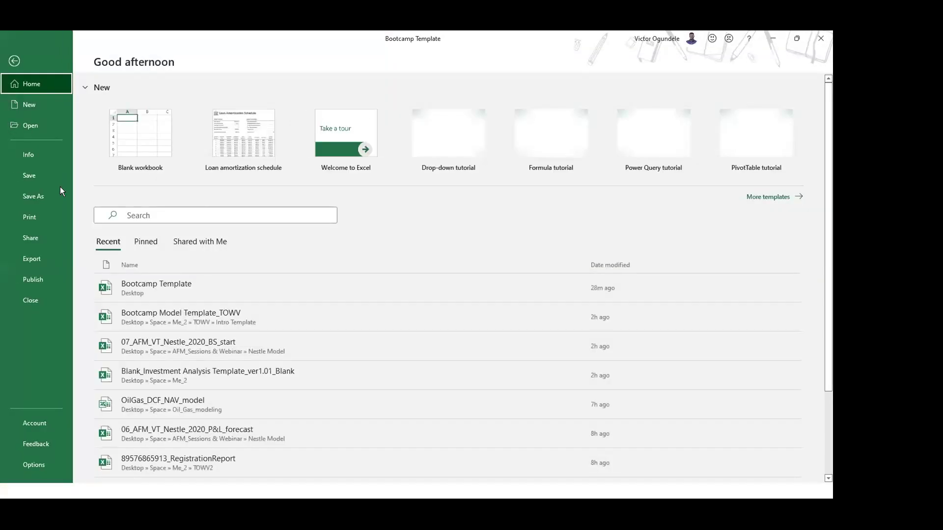
left_click(39, 463)
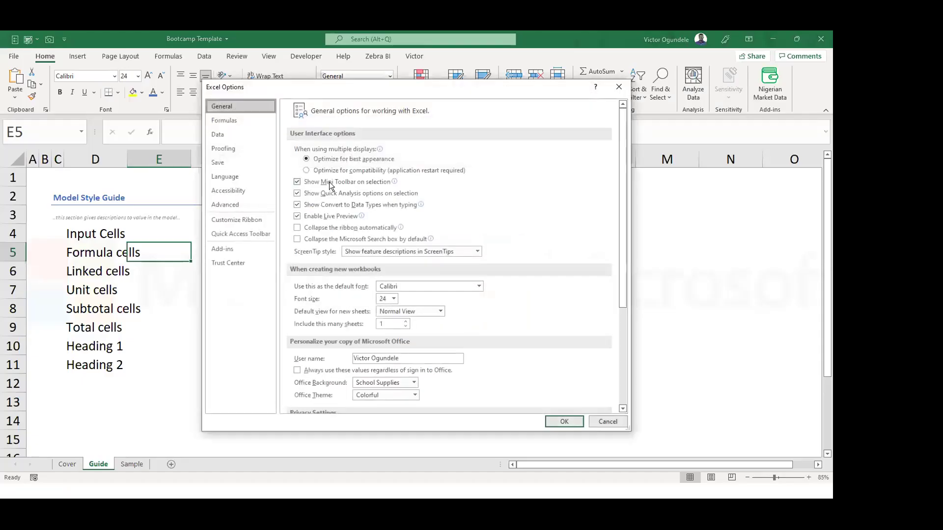
left_click(392, 299)
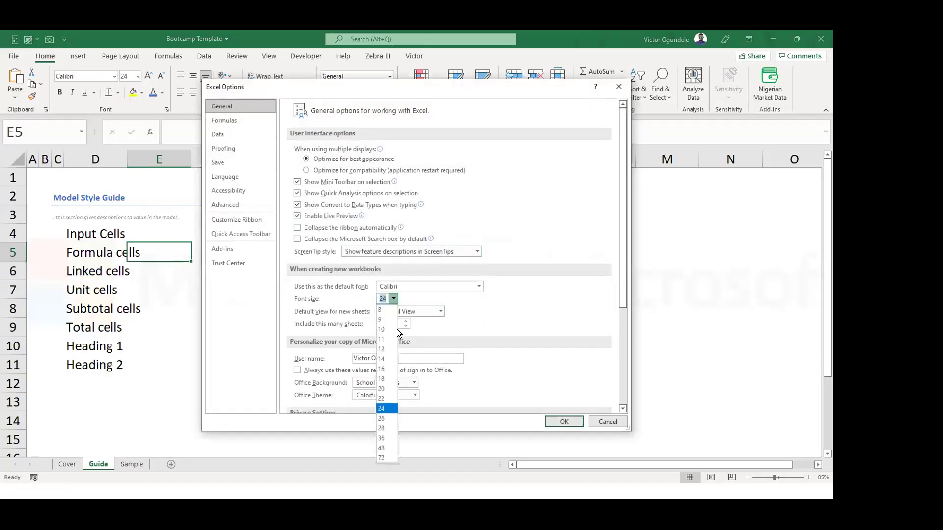
left_click(382, 339)
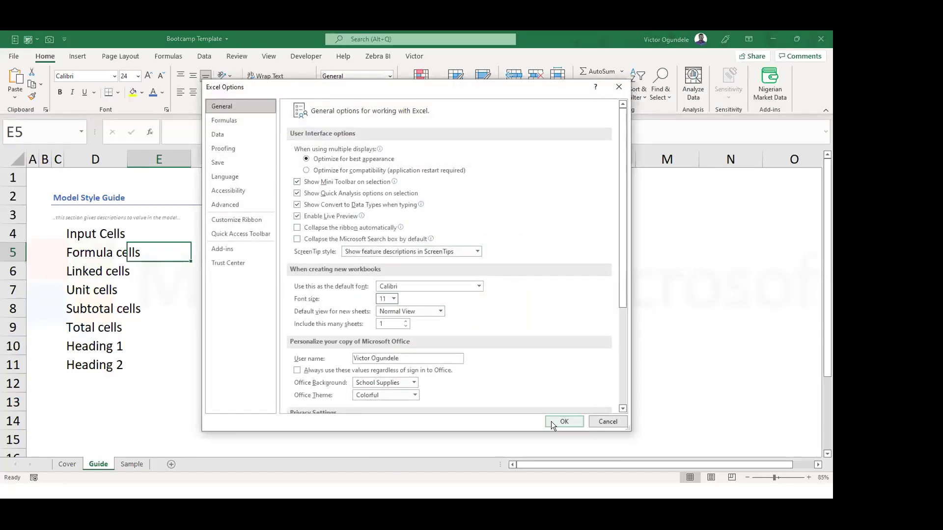
left_click(551, 421)
left_click(427, 293)
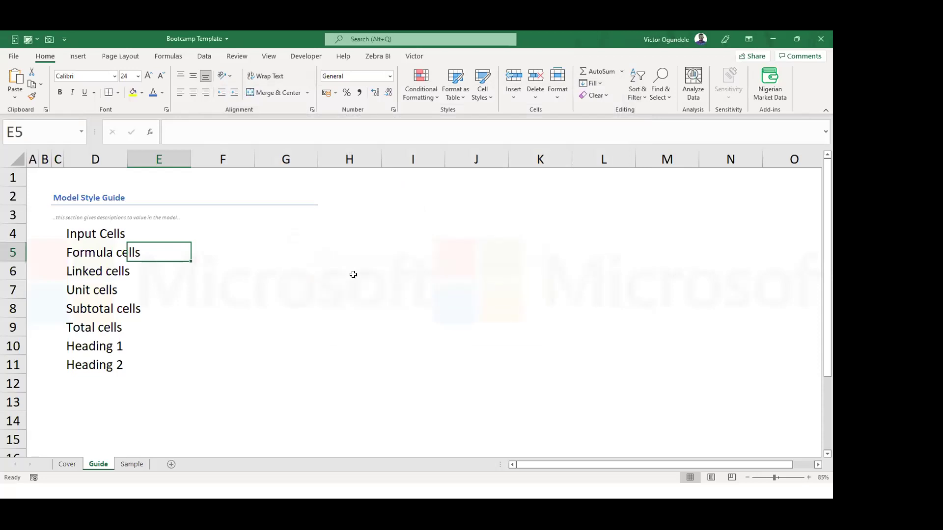
left_click(261, 263)
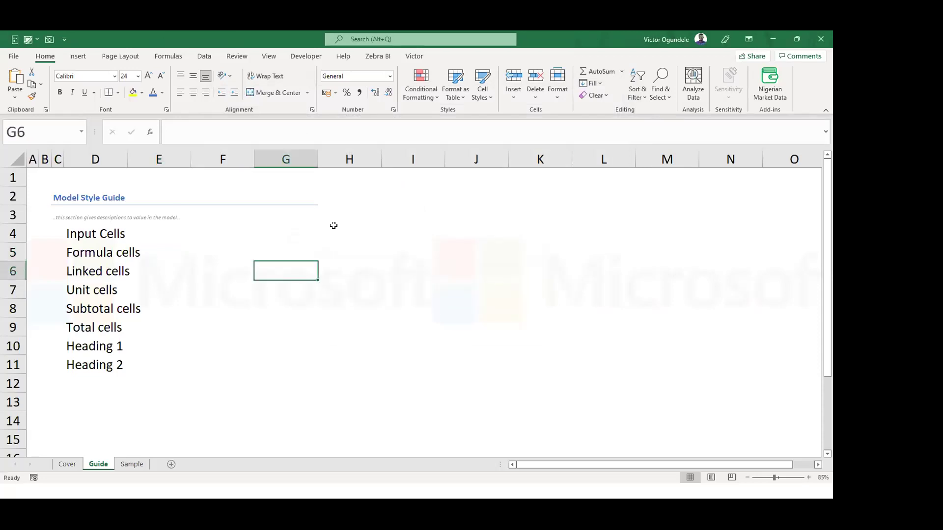
left_click(819, 40)
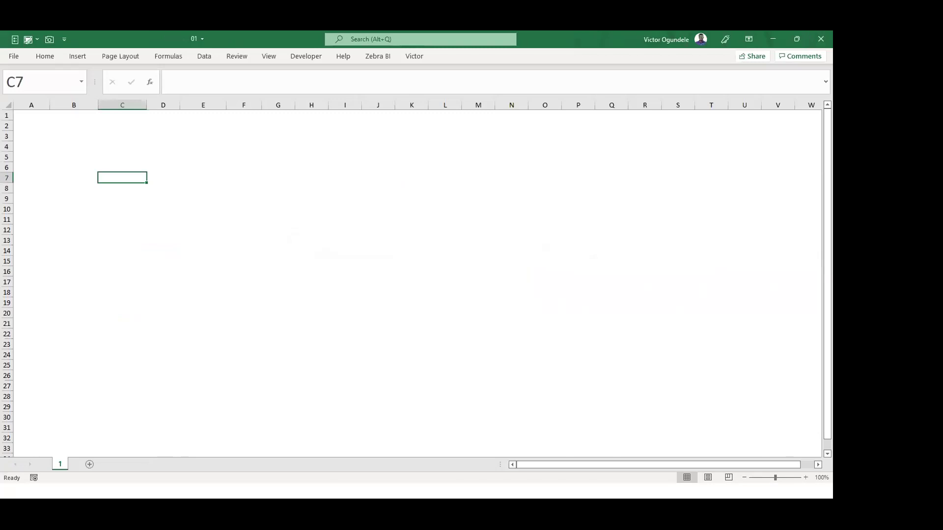
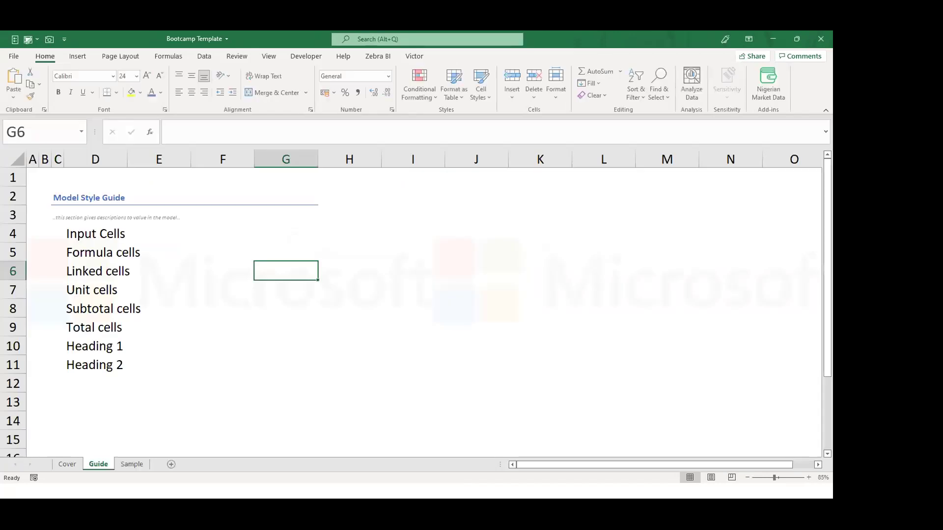
Open Excel Options from the File view and close it again without changes.
left_click(249, 240)
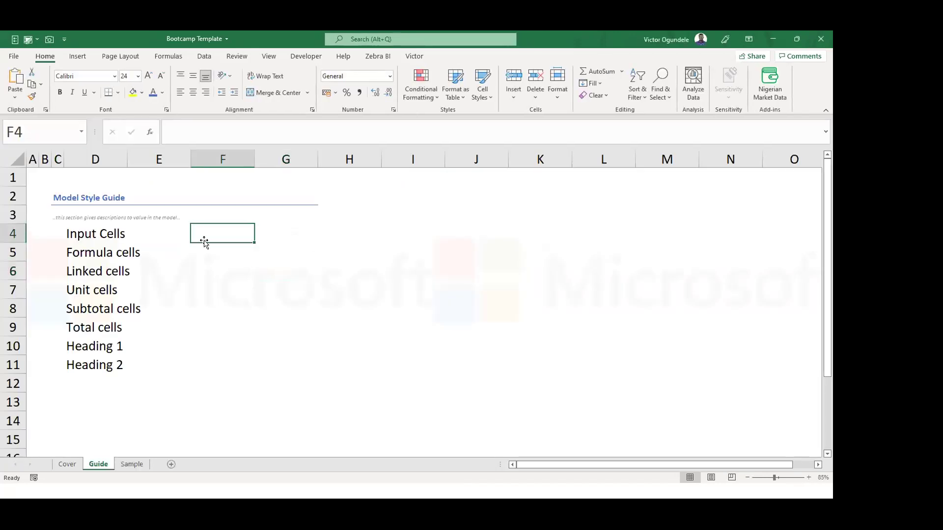
left_click(125, 248)
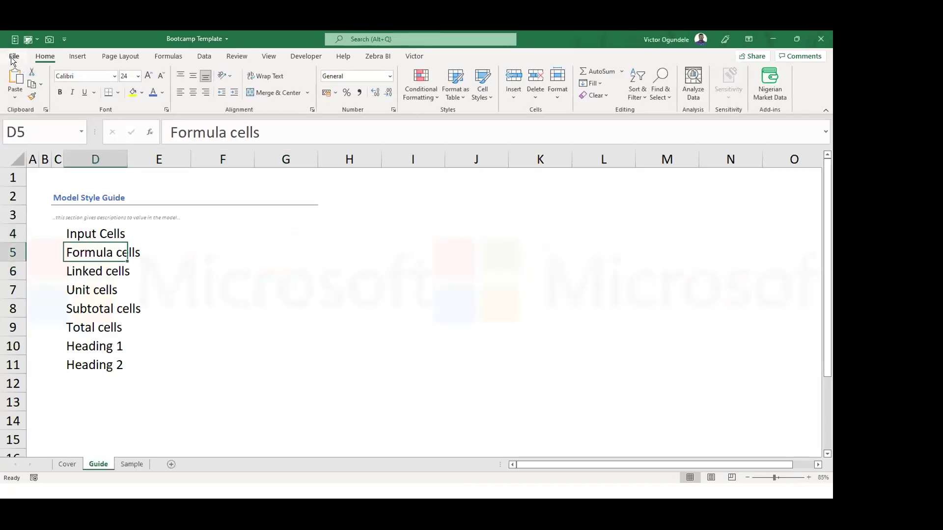
left_click(13, 57)
left_click(41, 459)
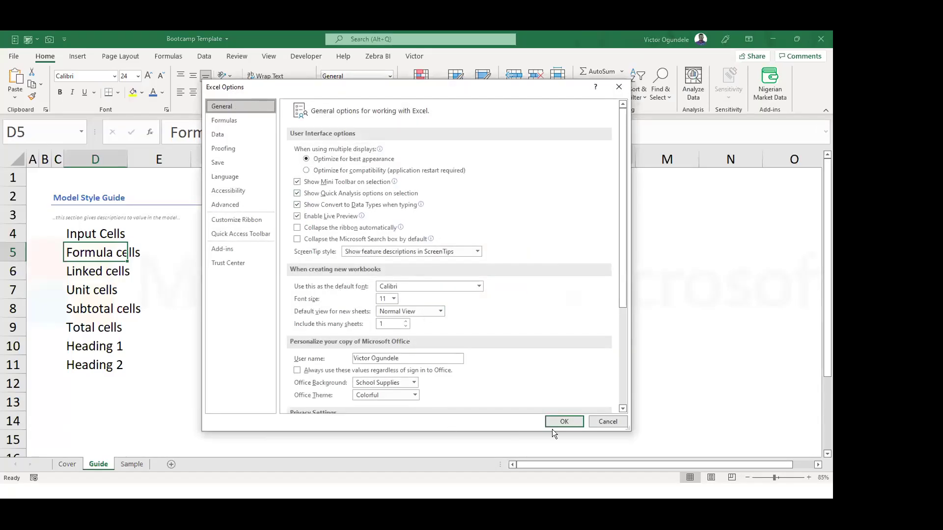
left_click(565, 421)
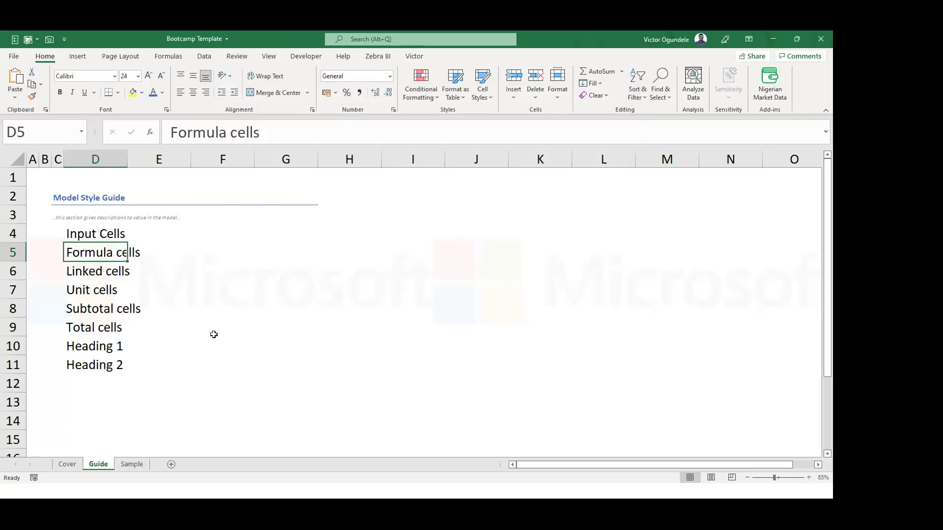
left_click(264, 281)
Try setting the whole sheet's font to 11 pt, then undo that change.
scroll(264, 281, "down", 1)
left_click(141, 237)
left_click(153, 216)
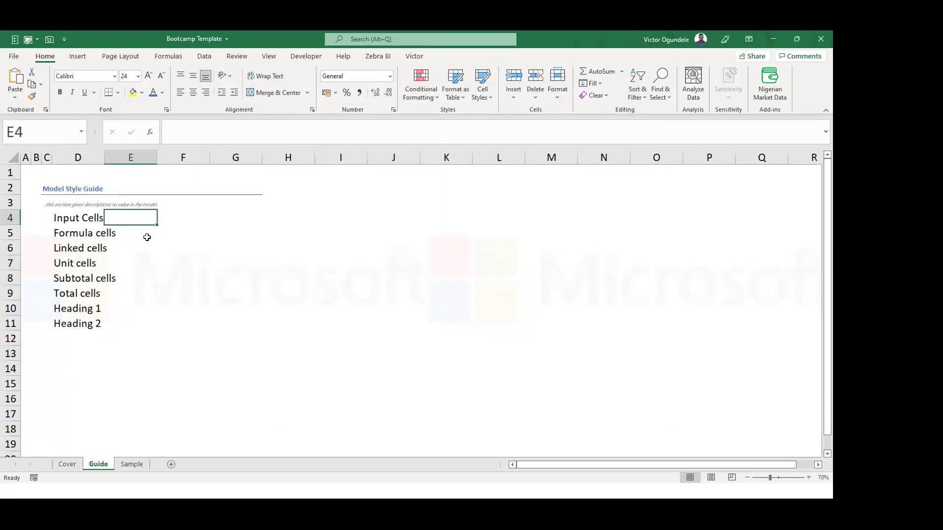
scroll(126, 286, "up", 1)
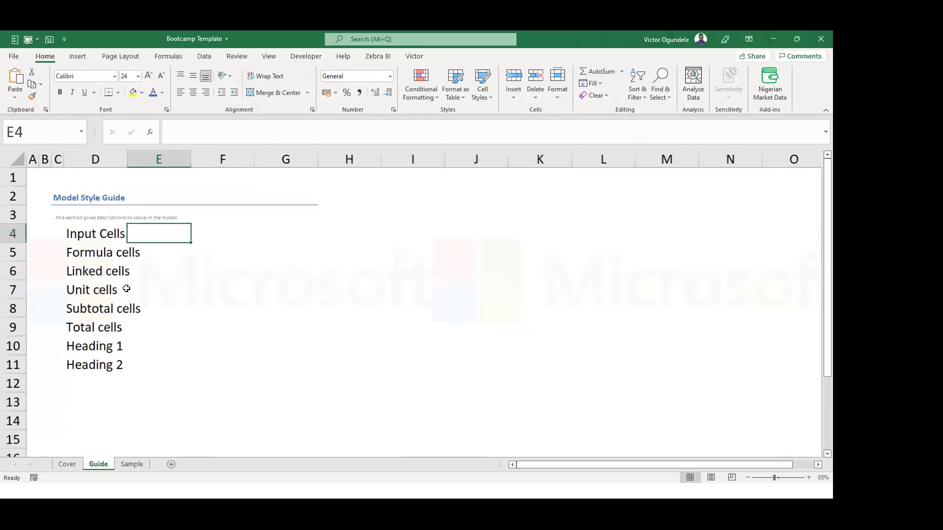
scroll(126, 286, "up", 2)
key("Left")
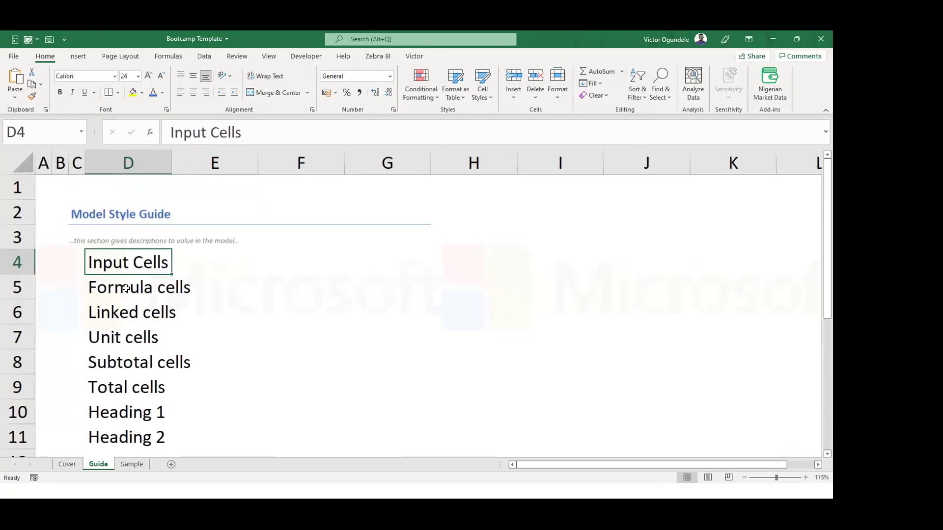
key("shift+Down")
key("shift+Down")
key("shift+Down")
key("ctrl+a")
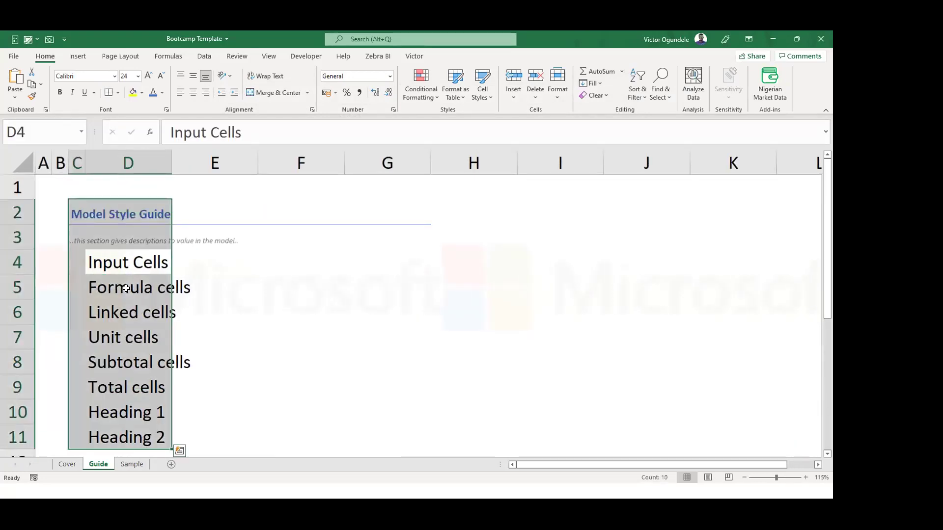
key("ctrl+a")
left_click(138, 76)
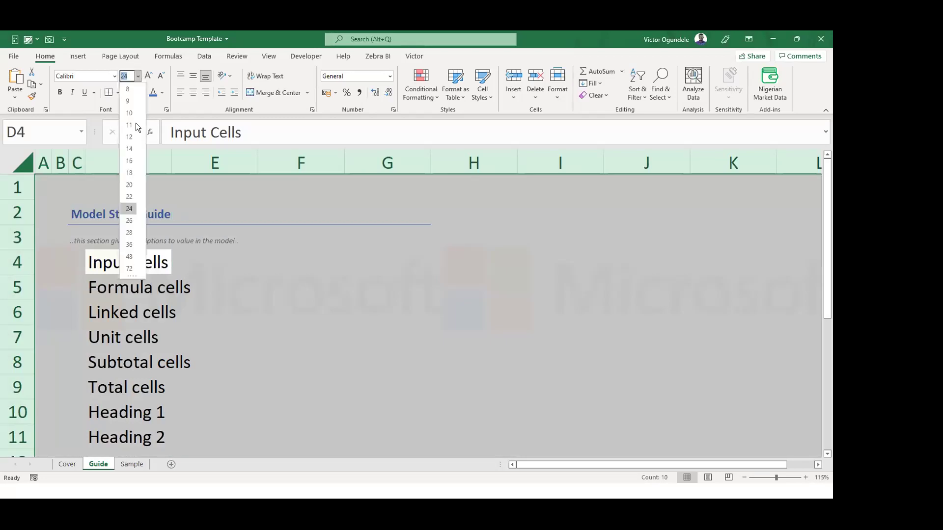
left_click(134, 122)
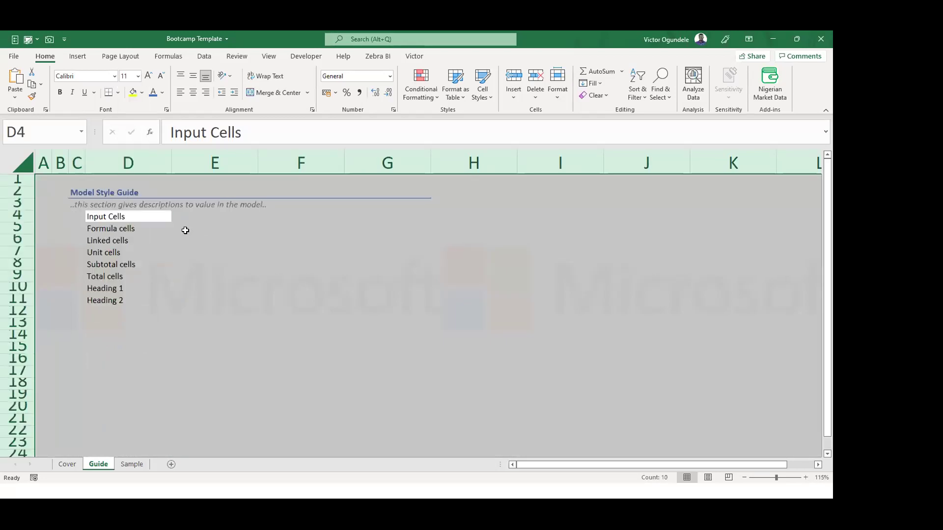
key("ctrl+z")
Enter 12345 in F4 and apply Number format so it reads 12,345.00.
left_click(209, 250)
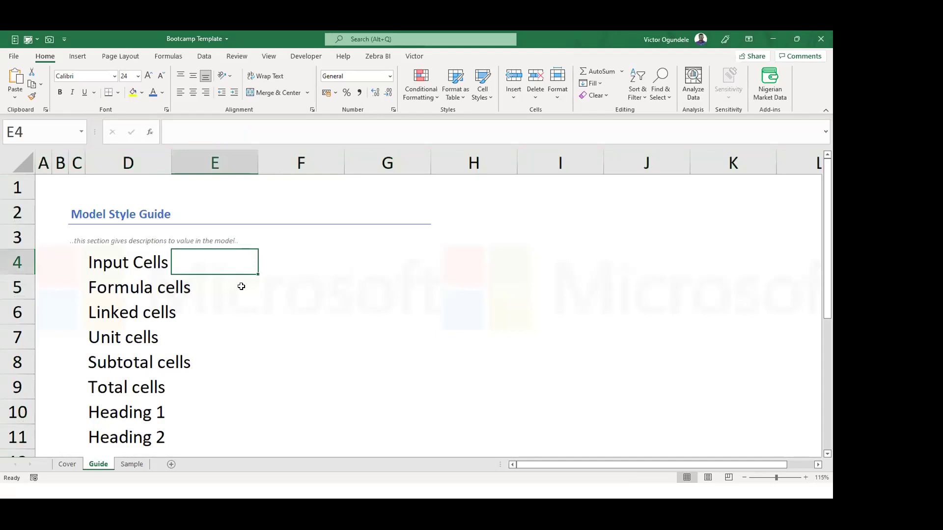
key("Right")
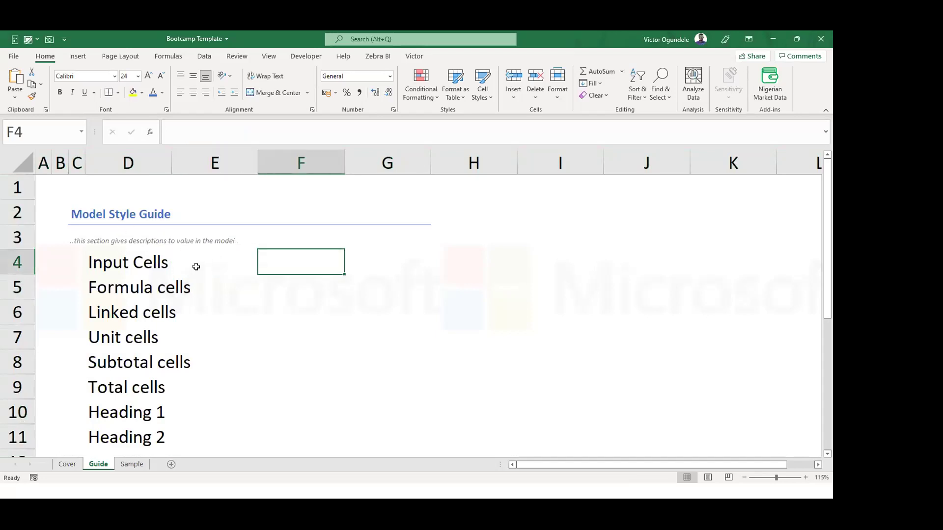
type("1235")
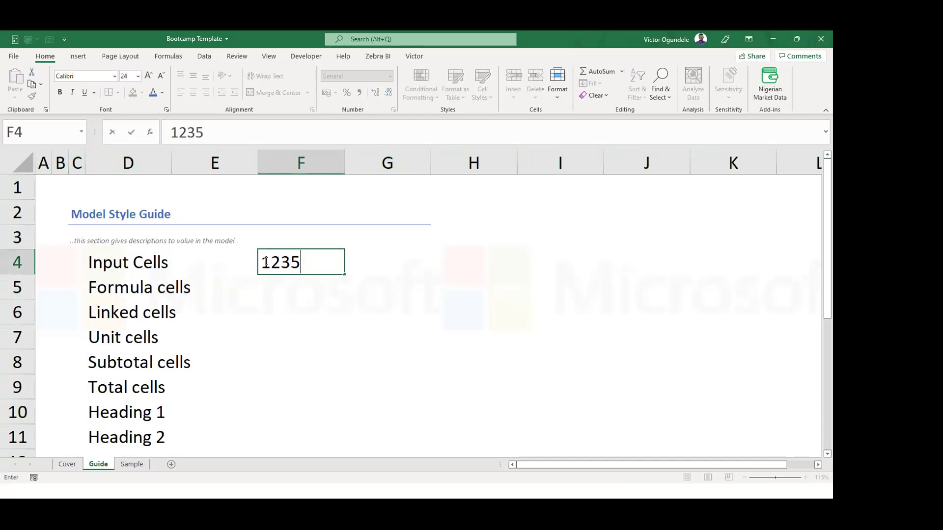
type("5")
key("Return")
left_click(266, 261)
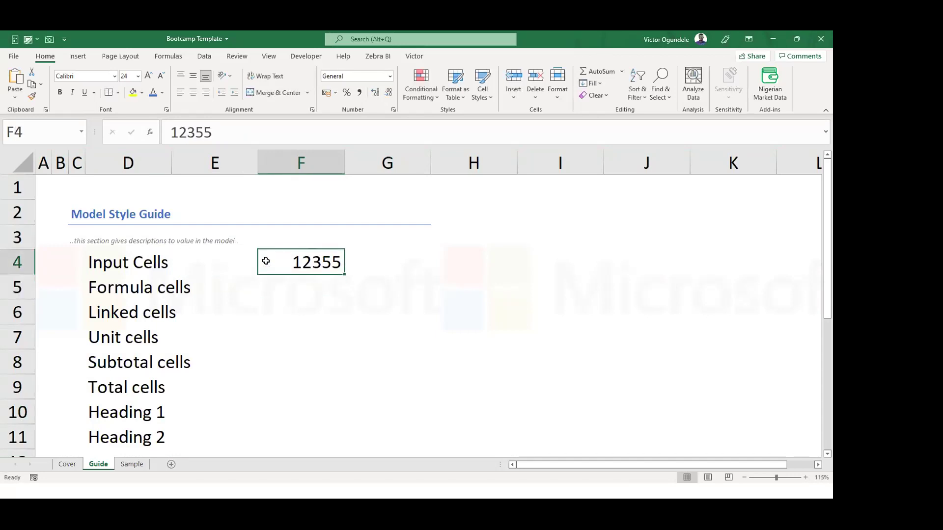
type("12345")
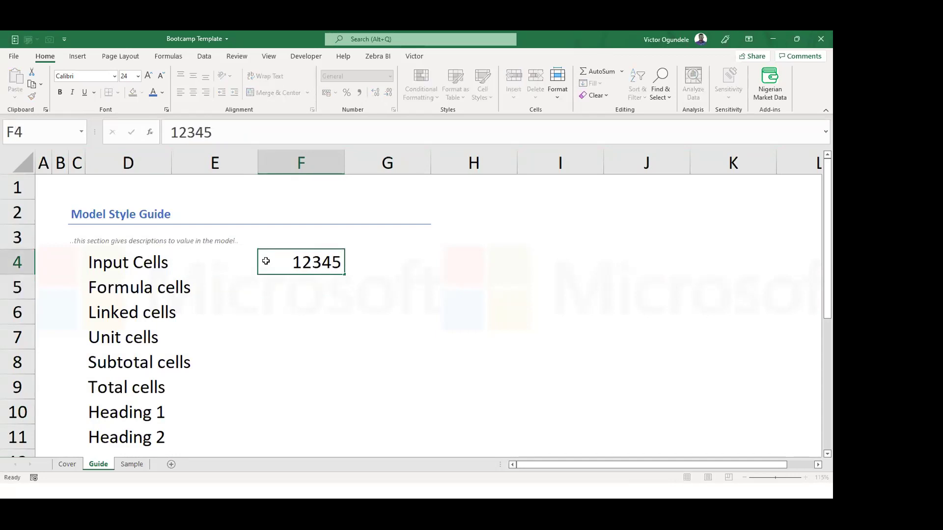
key("Return")
left_click(266, 260)
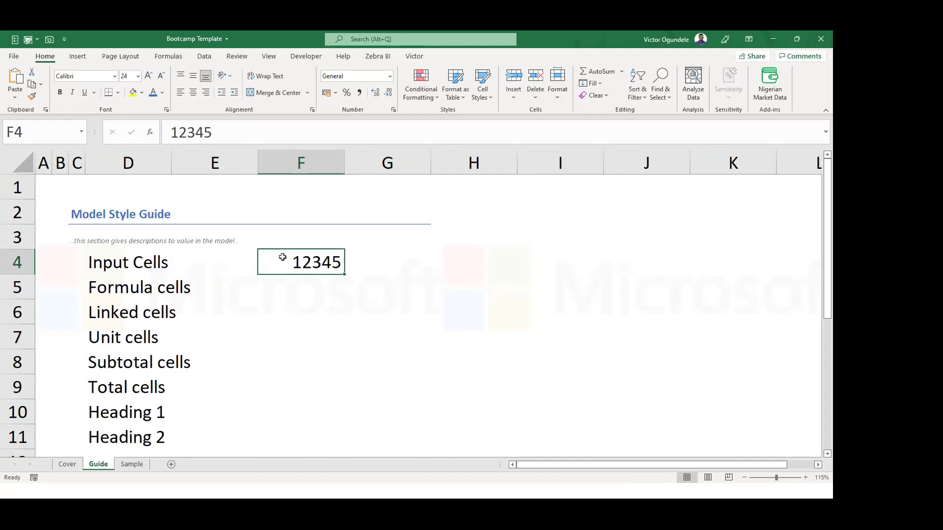
key("ctrl+shift+1")
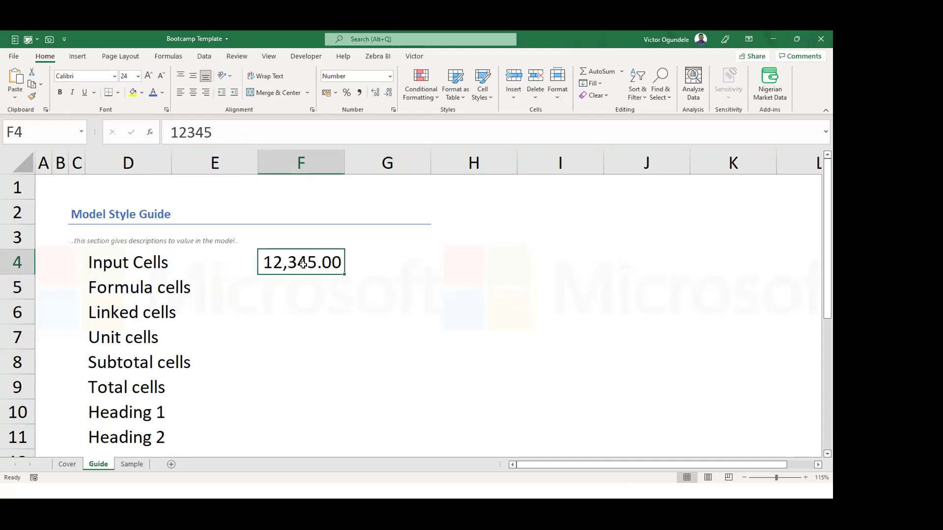
Create a new cell style named Input2 from F4, with Protection and Alignment unticked.
left_click(480, 95)
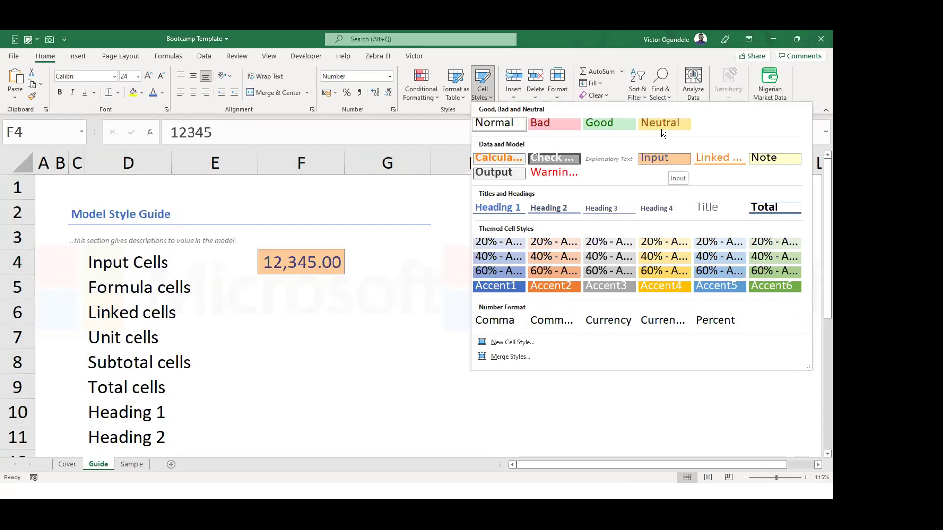
left_click(497, 342)
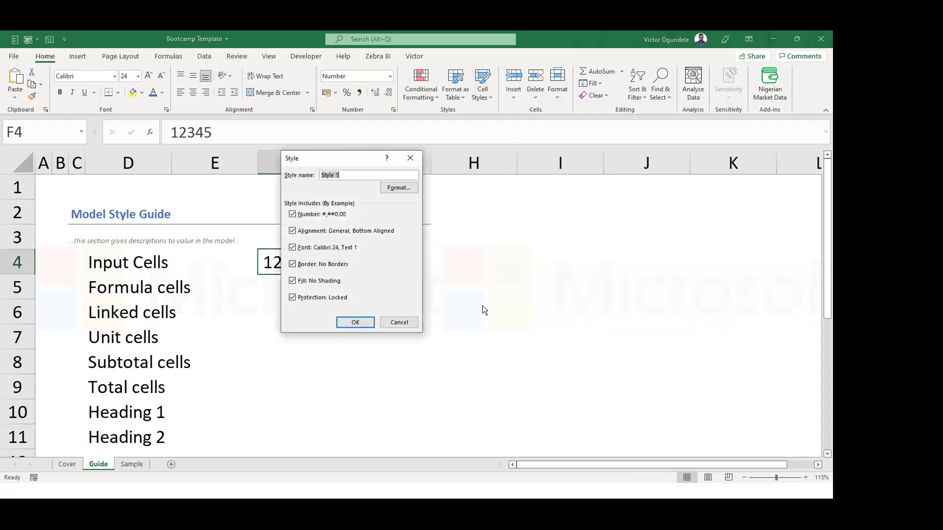
left_click_drag(351, 157, 380, 234)
key("BackSpace")
type("put")
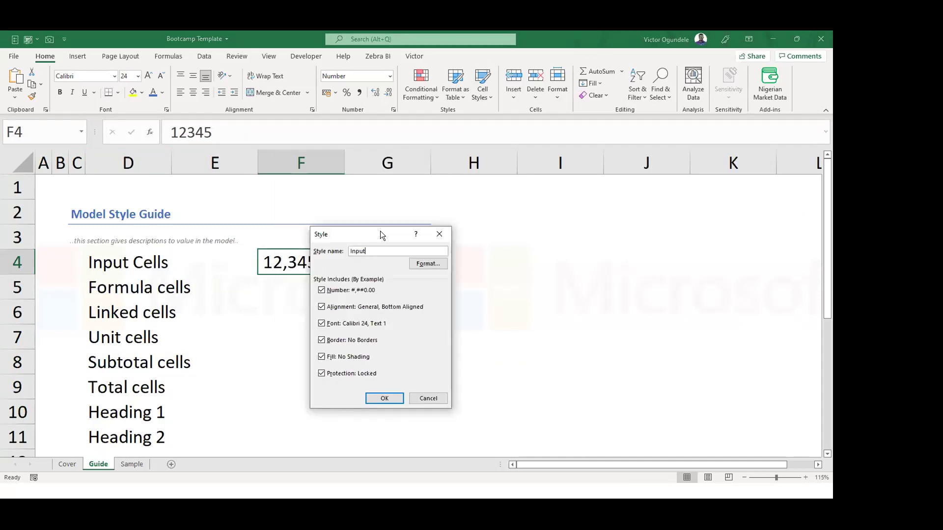
type("2")
left_click(322, 373)
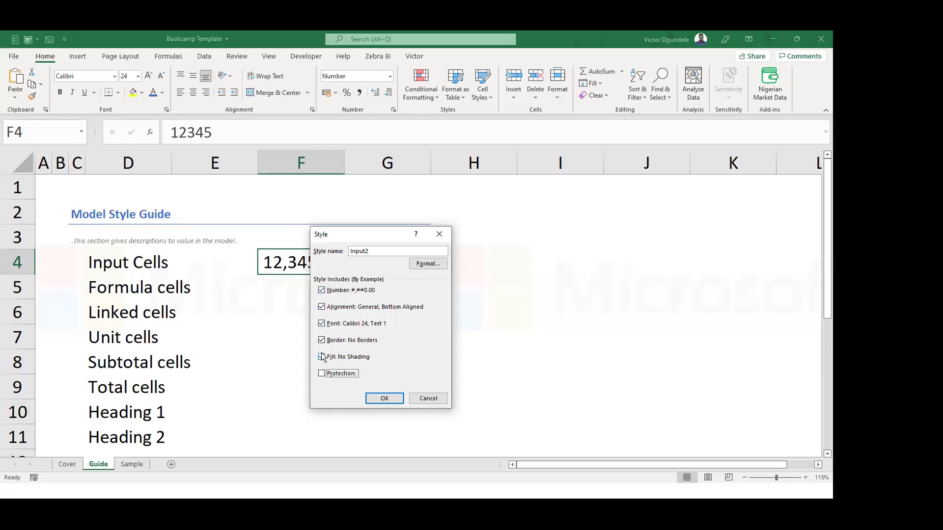
left_click(321, 306)
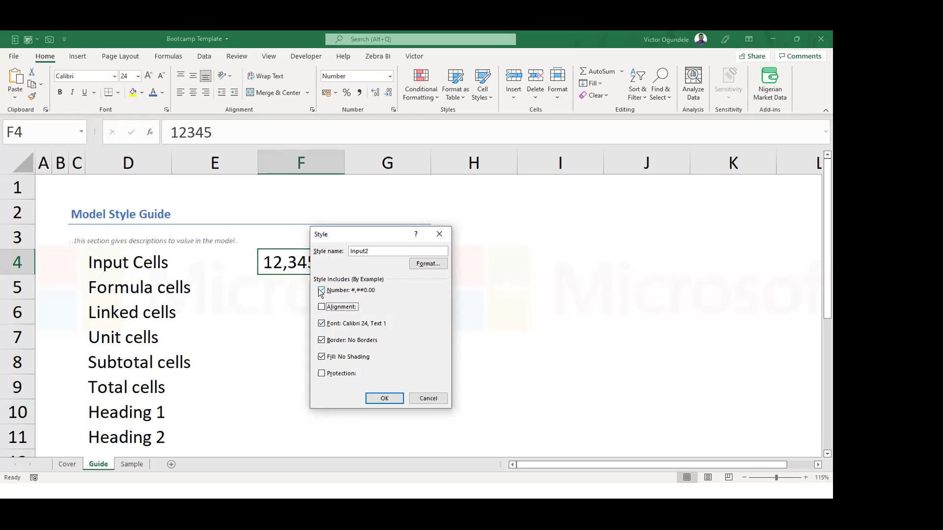
left_click(428, 264)
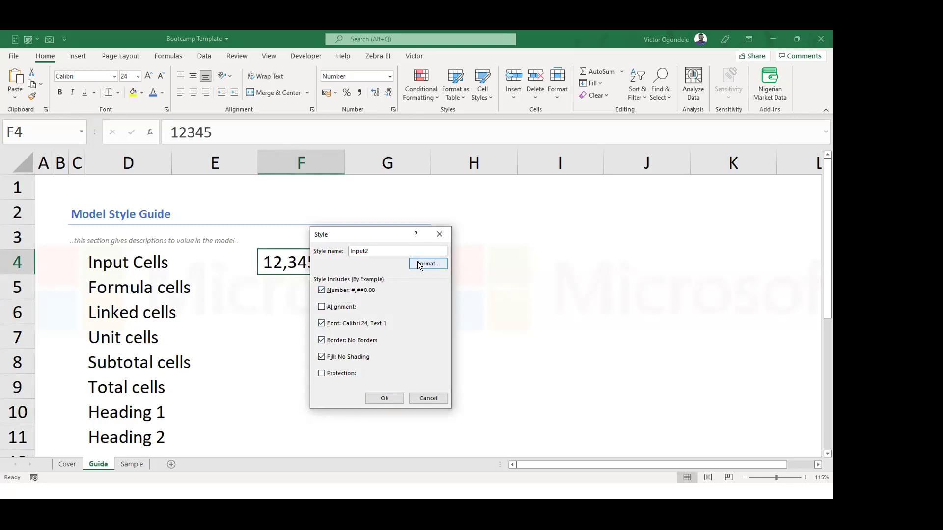
Set Input2's number format to 1 decimal place with negatives in red parentheses.
left_click(232, 142)
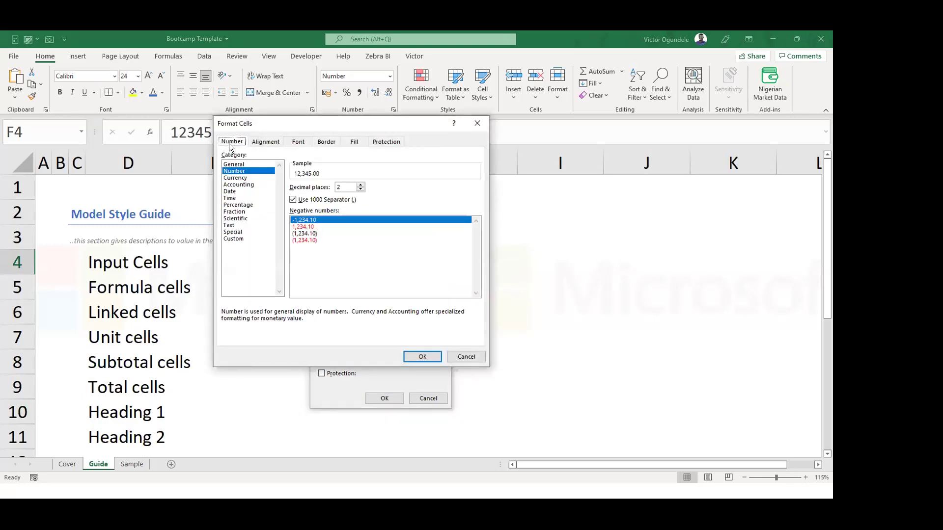
left_click(360, 190)
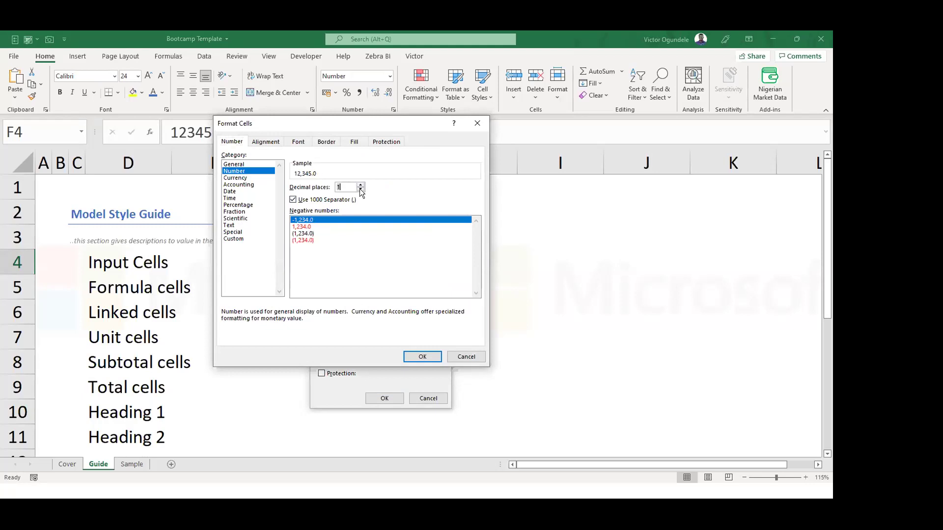
left_click(308, 240)
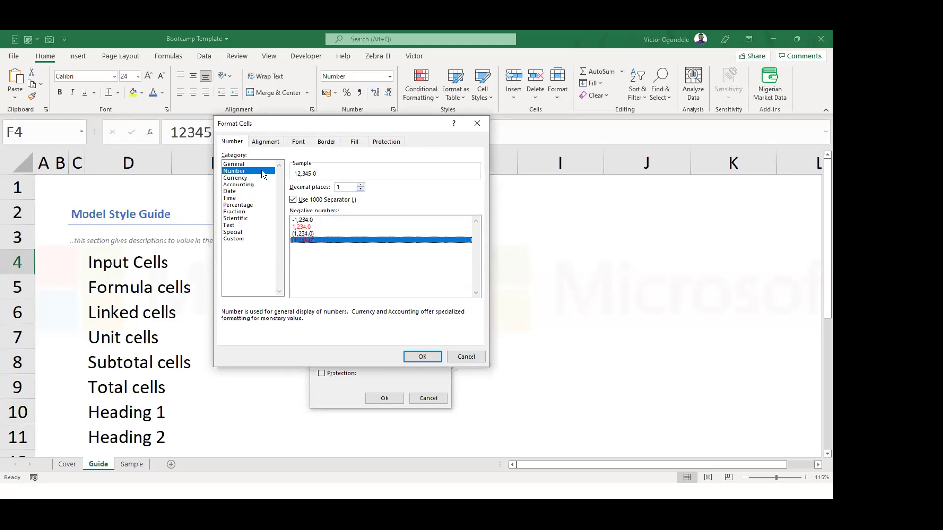
Make Input2's font colour a custom dark blue.
left_click(264, 141)
left_click(296, 141)
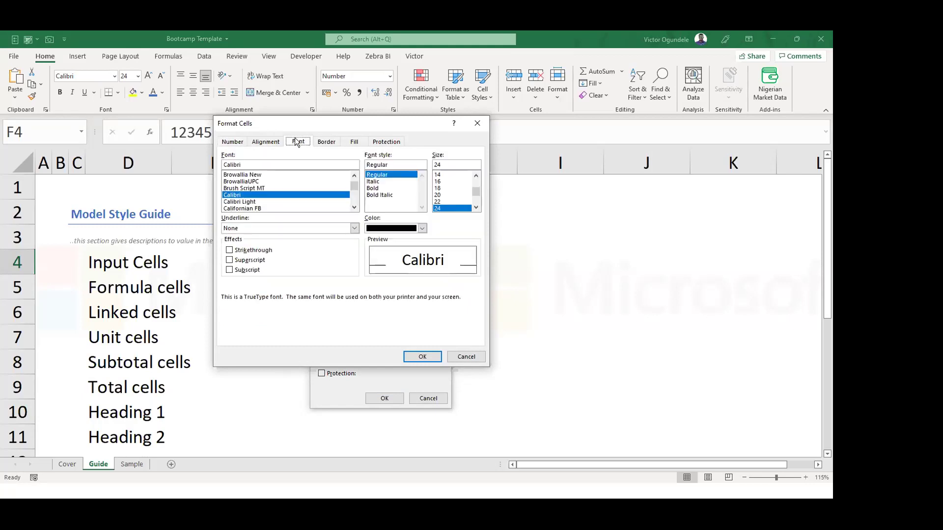
left_click(418, 228)
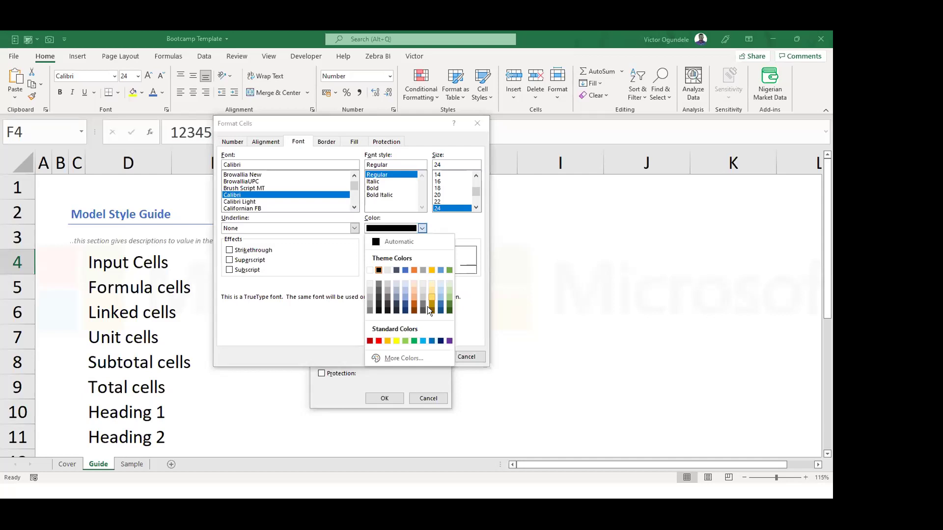
left_click(431, 341)
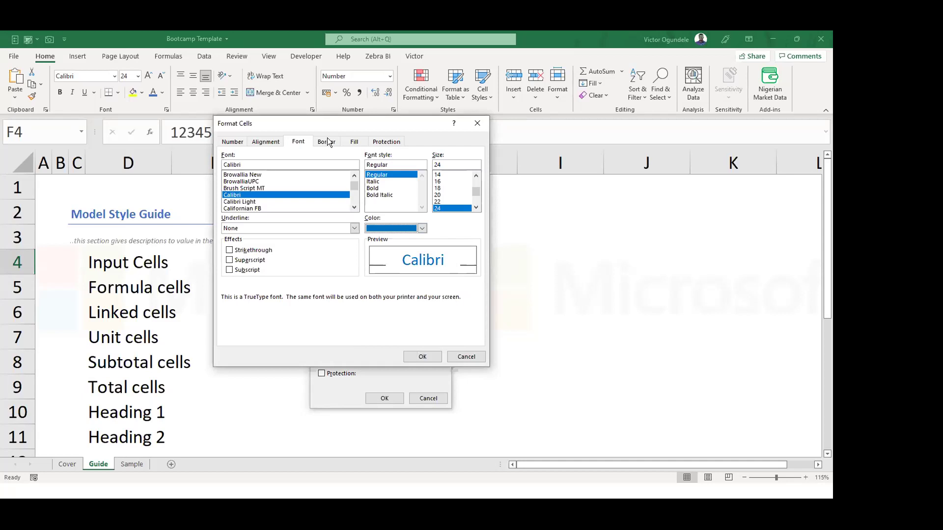
left_click(423, 229)
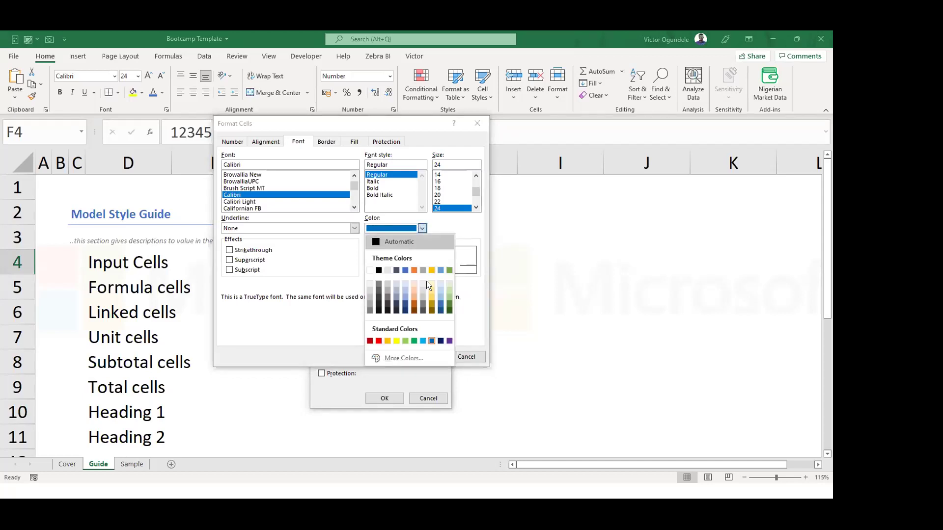
left_click(396, 352)
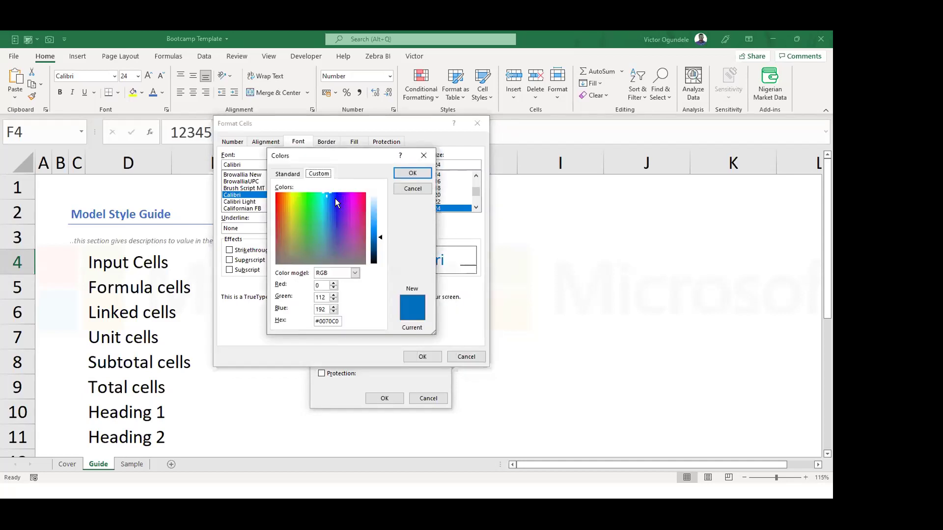
left_click(335, 198)
left_click(412, 172)
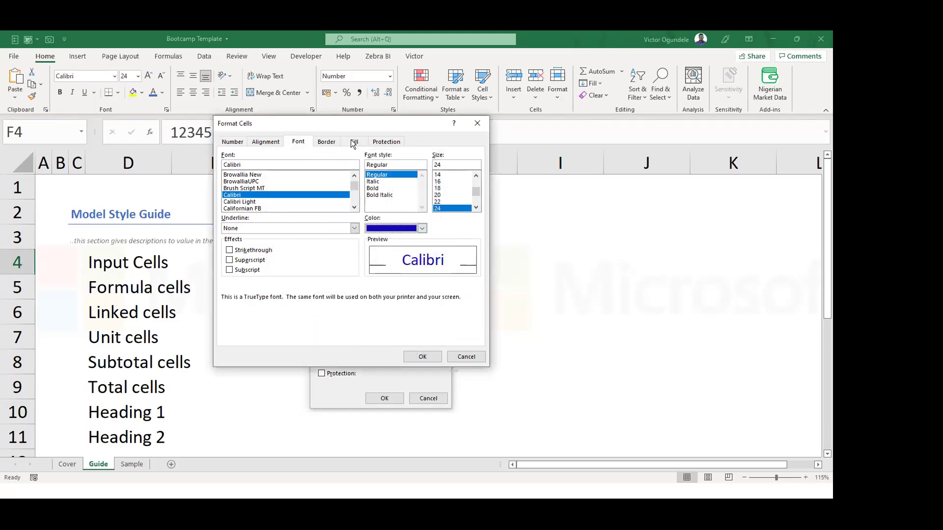
Give Input2 a light grey outline border and a light blue background fill.
left_click(326, 142)
left_click(362, 174)
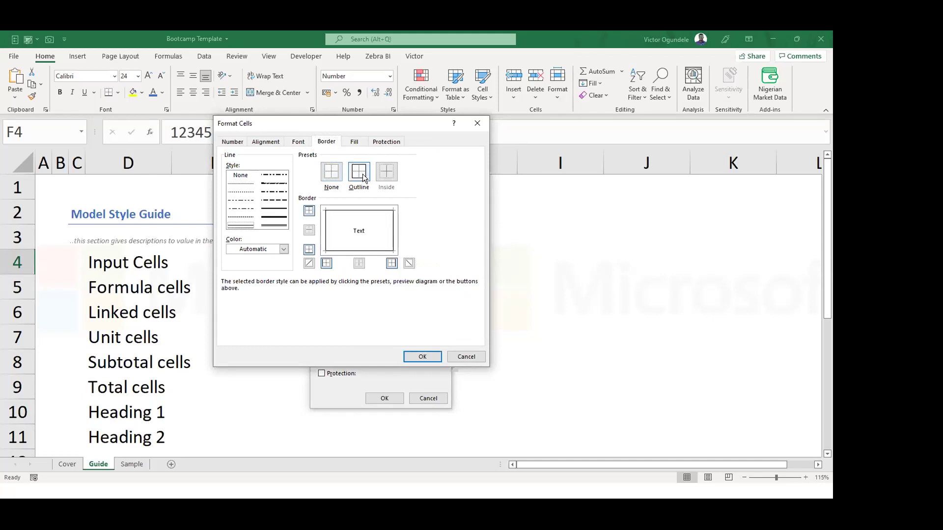
left_click(284, 250)
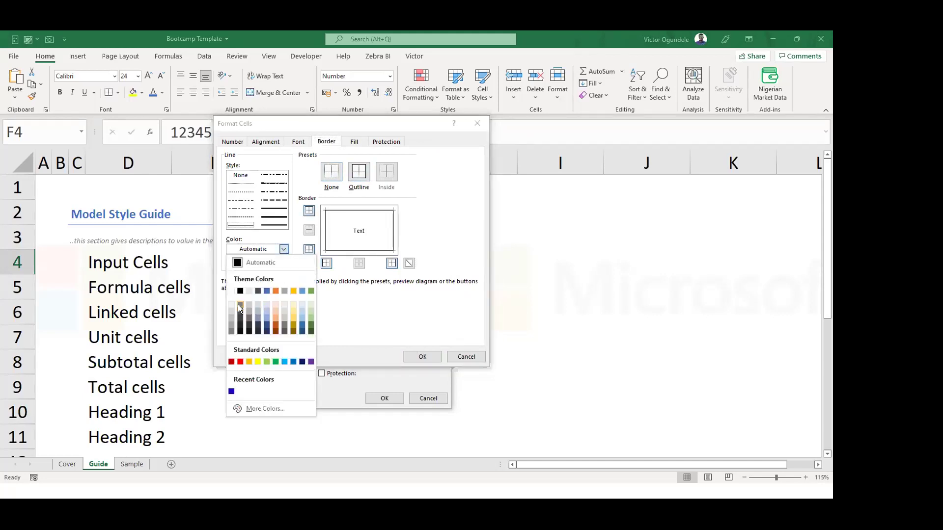
left_click(229, 317)
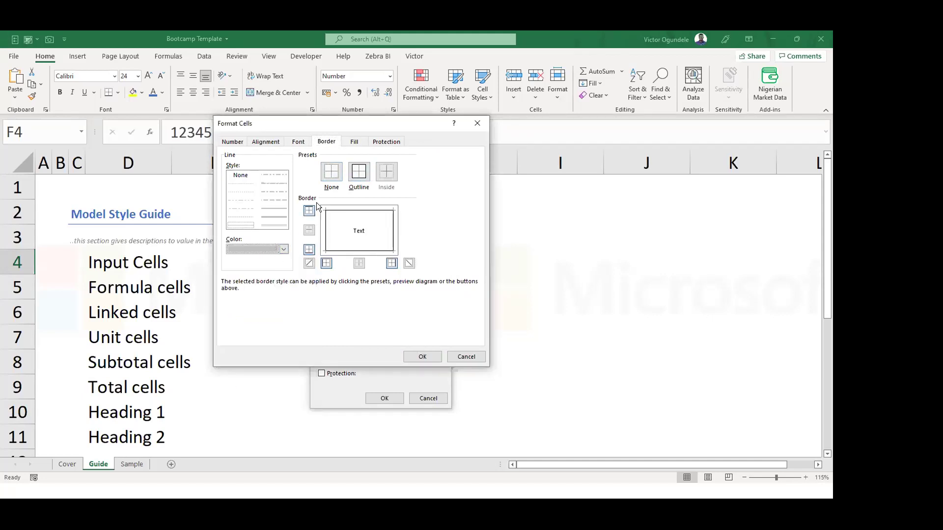
left_click(359, 173)
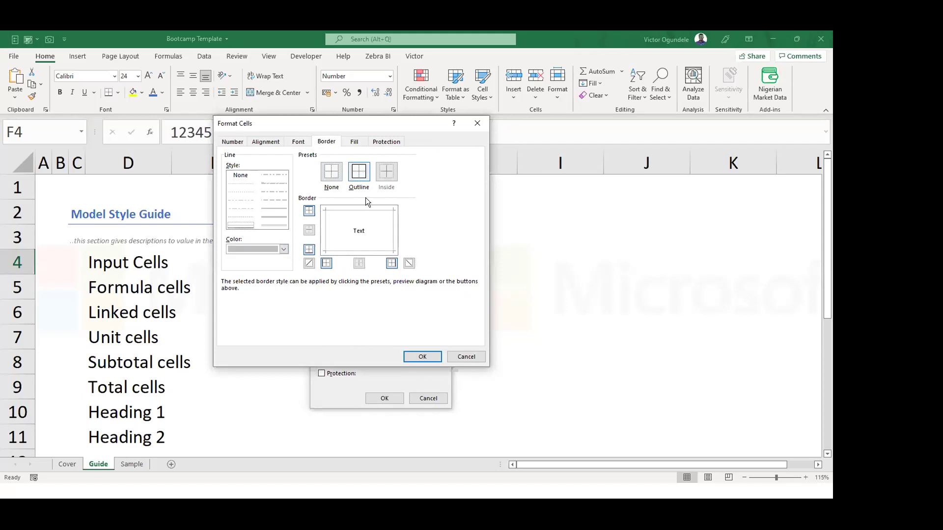
left_click(354, 142)
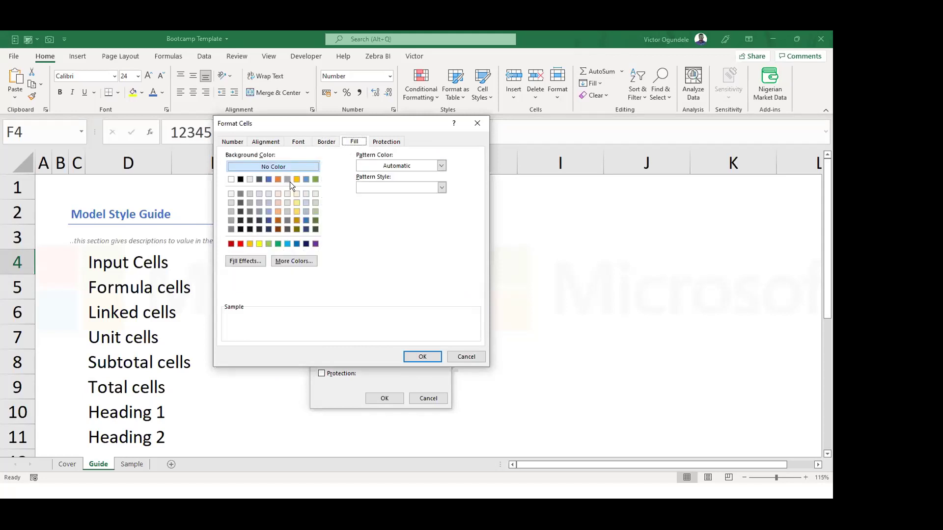
left_click(305, 193)
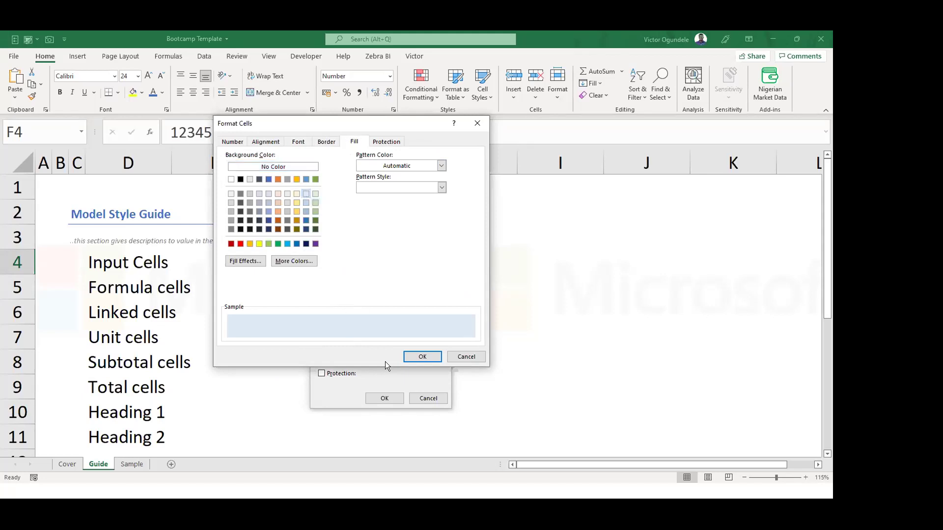
left_click(420, 353)
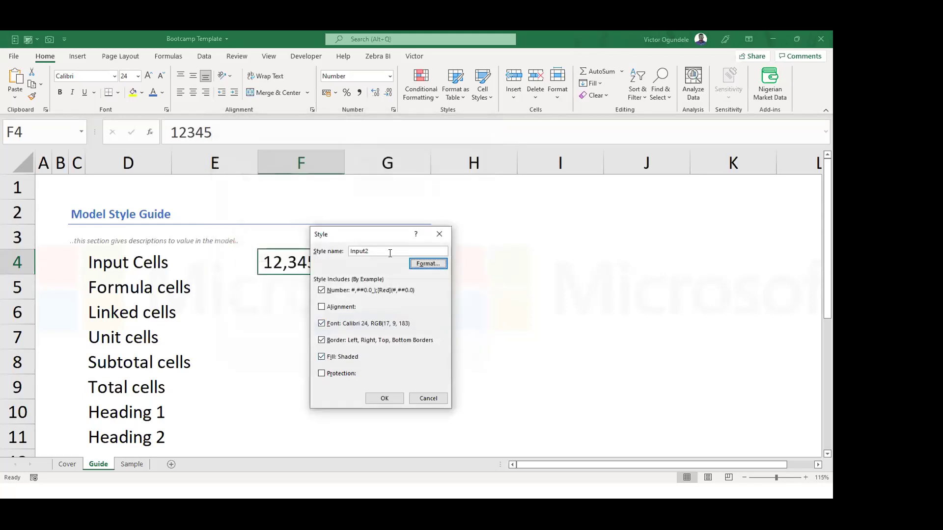
Save the Input2 style and apply it to F4, showing 12,345.0 in blue on light blue.
left_click(373, 396)
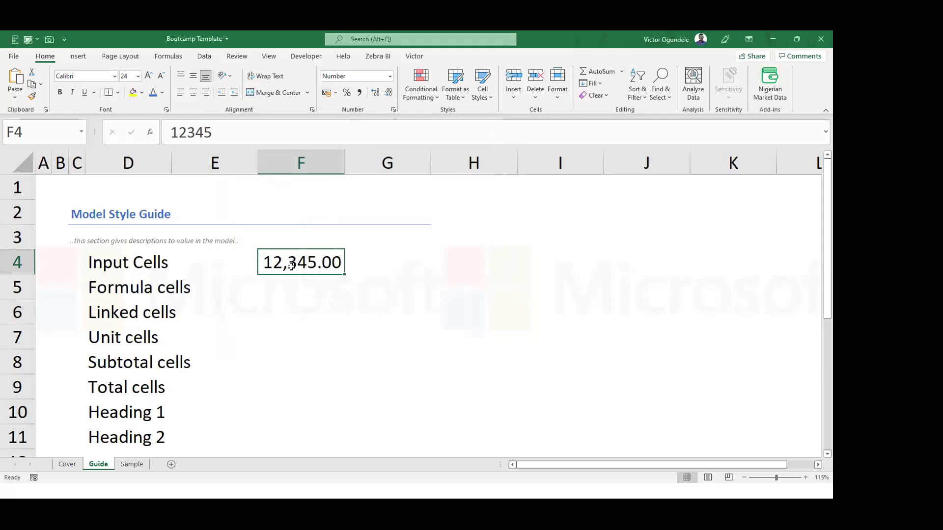
left_click(479, 93)
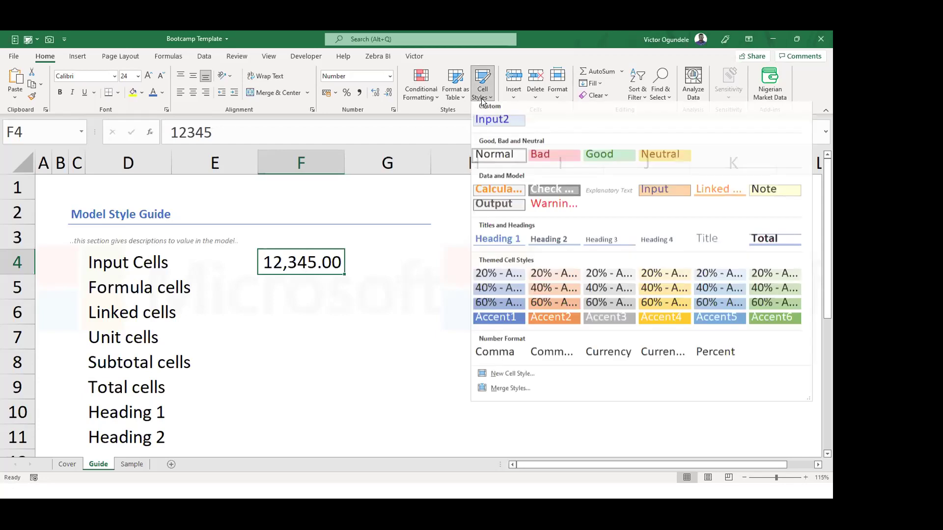
left_click(503, 124)
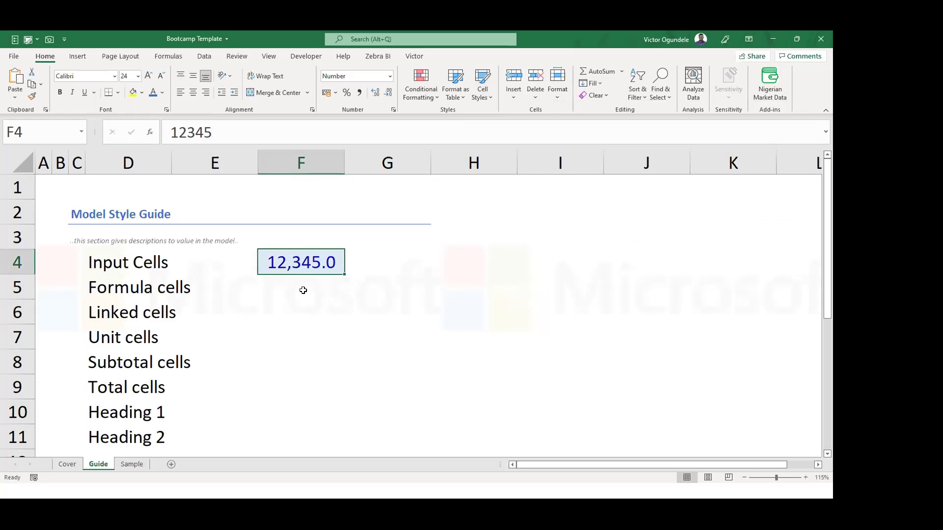
left_click(303, 290)
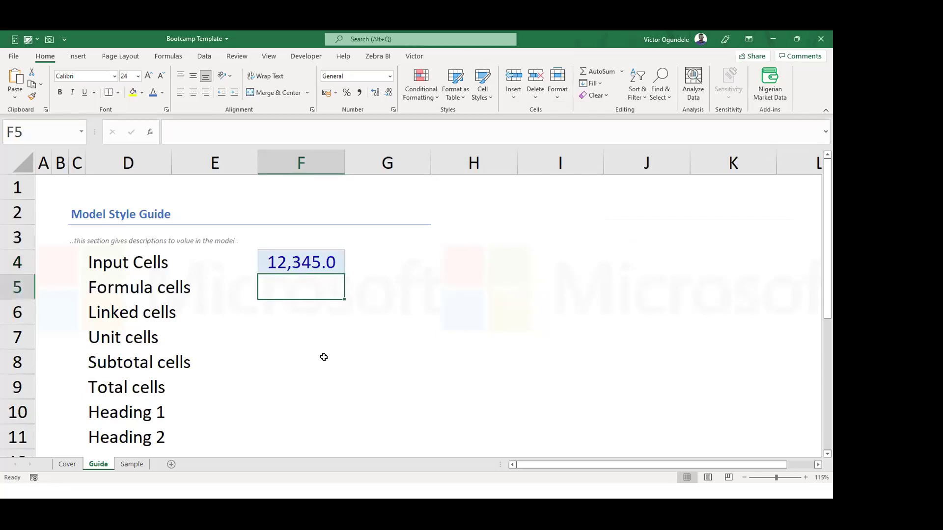
Enter 12345 in F5 beside Formula cells.
type("12345")
key("Return")
key("Up")
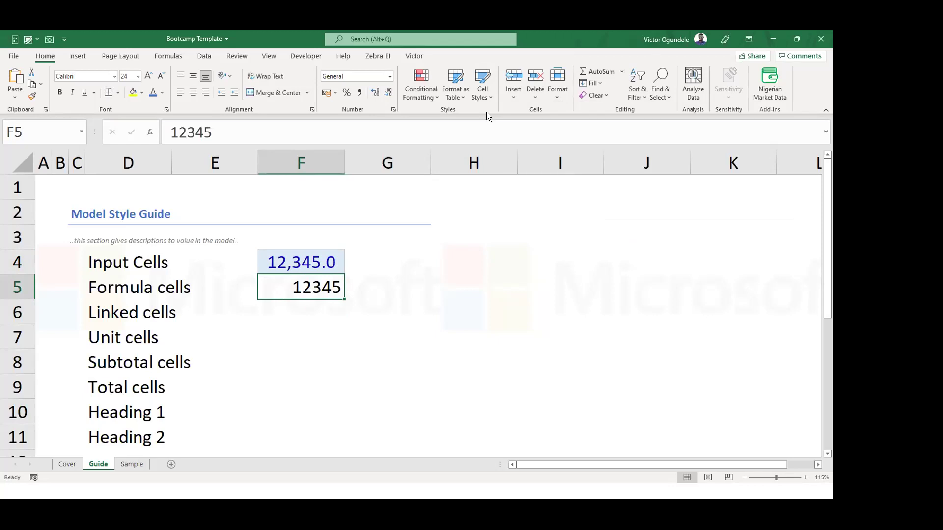
Change the Normal style's number format to #,##0.0_);[Red](#,##0.0).
left_click(483, 100)
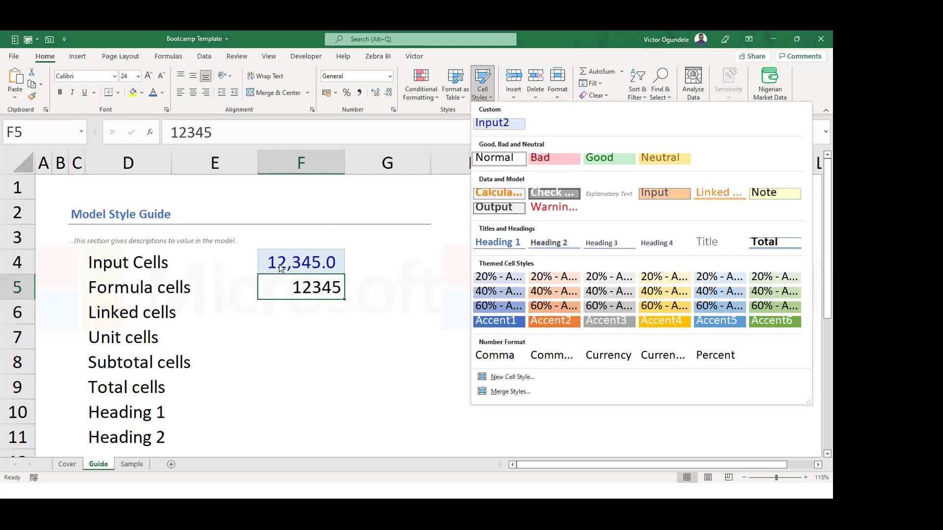
right_click(485, 160)
left_click(516, 182)
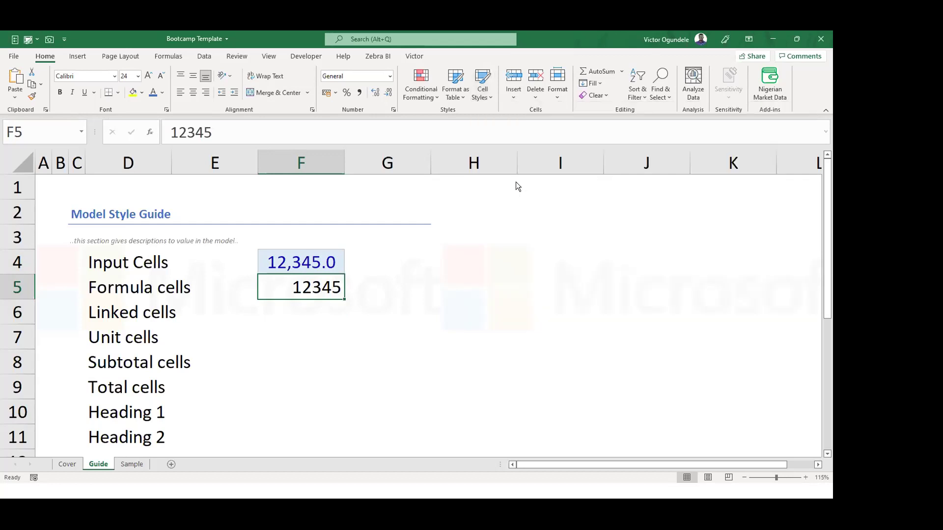
left_click(422, 268)
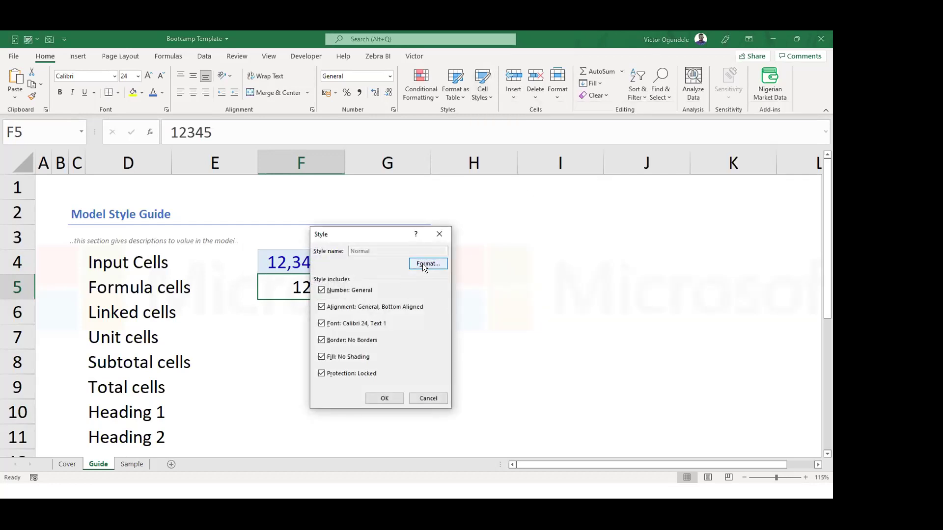
left_click(259, 218)
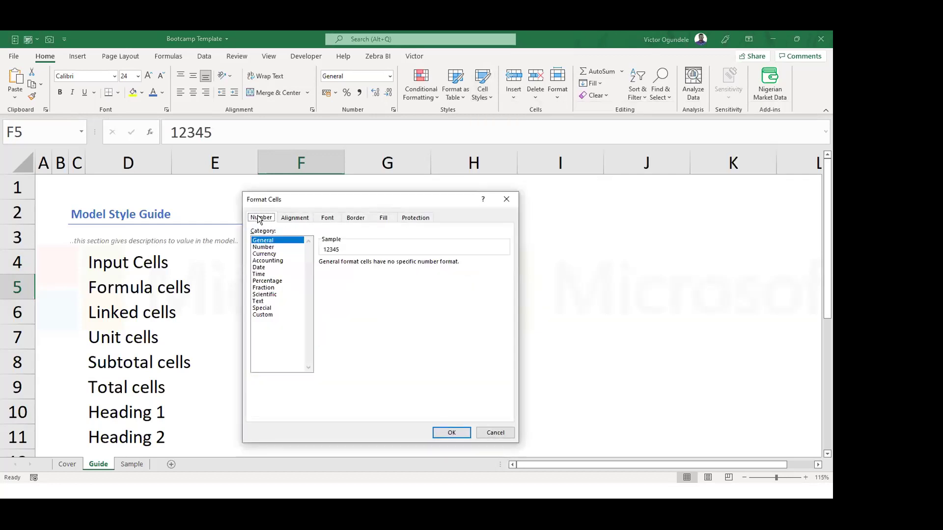
left_click(266, 314)
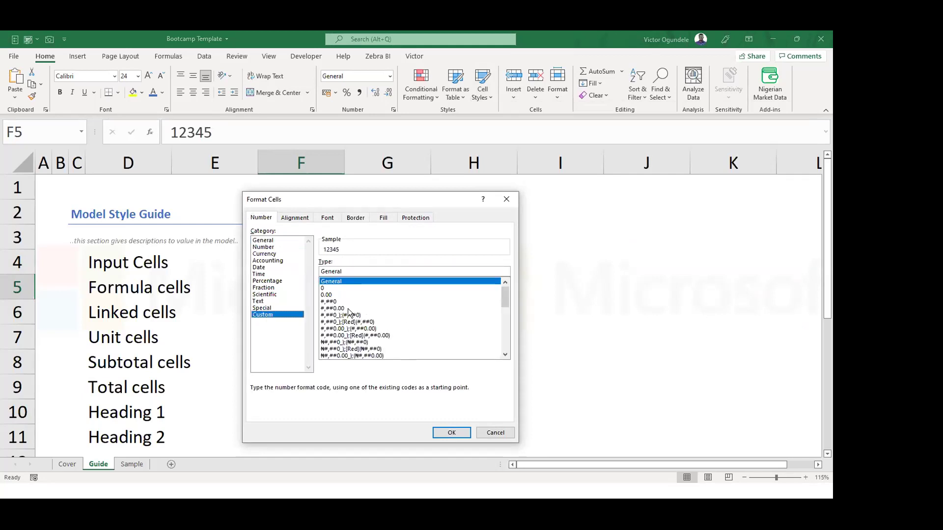
left_click(360, 335)
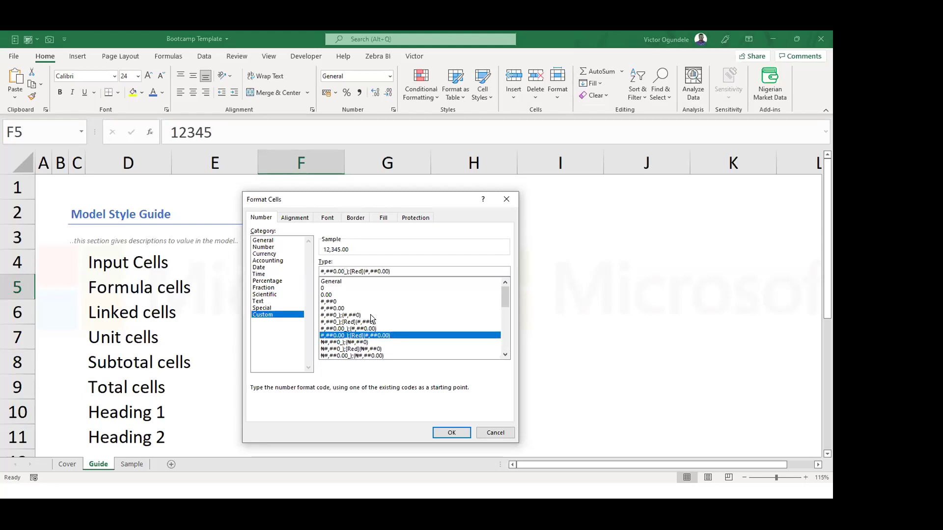
key("BackSpace")
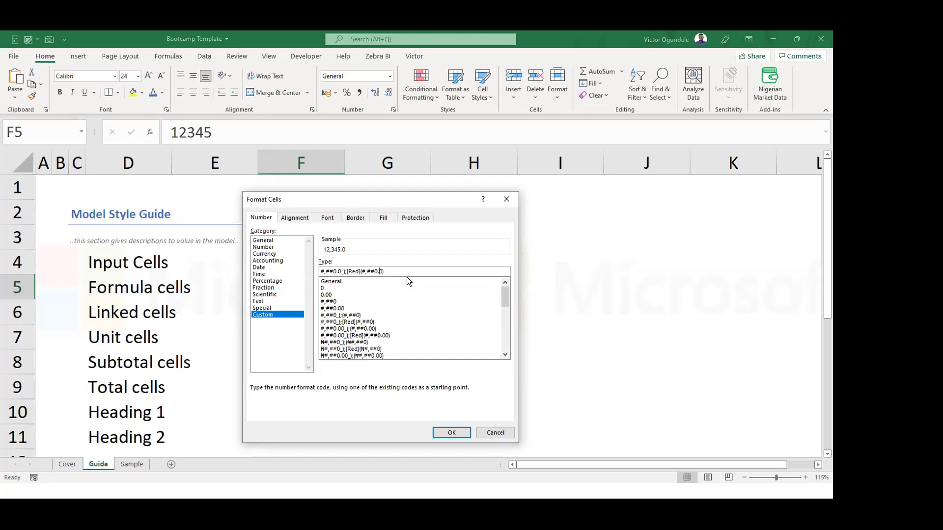
left_click(444, 432)
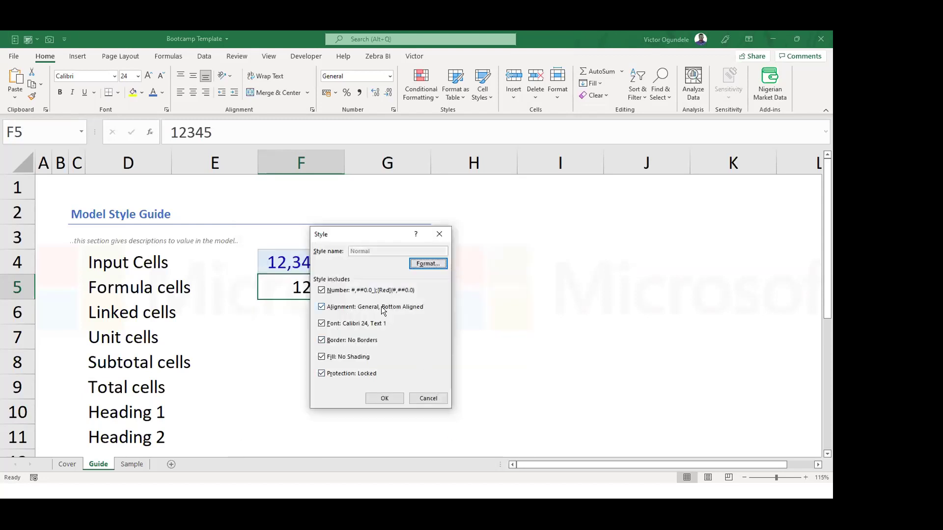
left_click(388, 398)
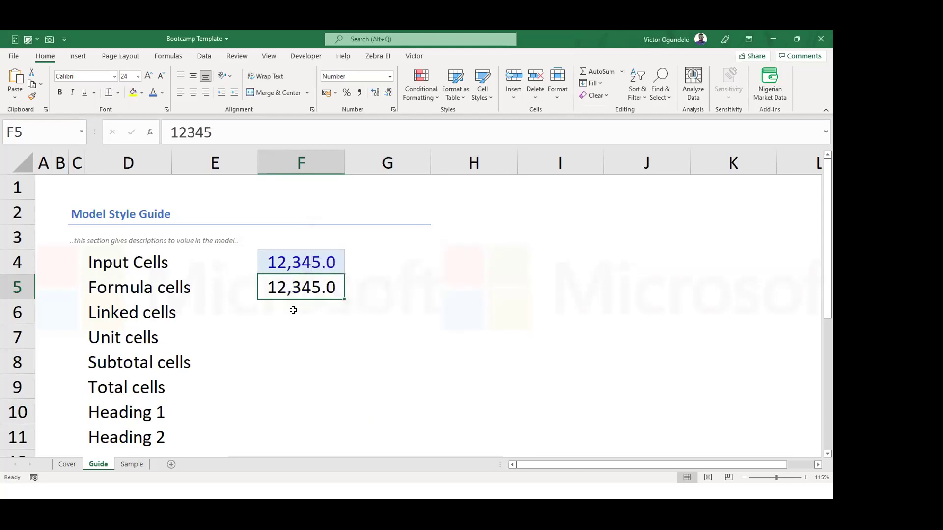
Enter 12345 in F6 beside Linked cells.
key("Down")
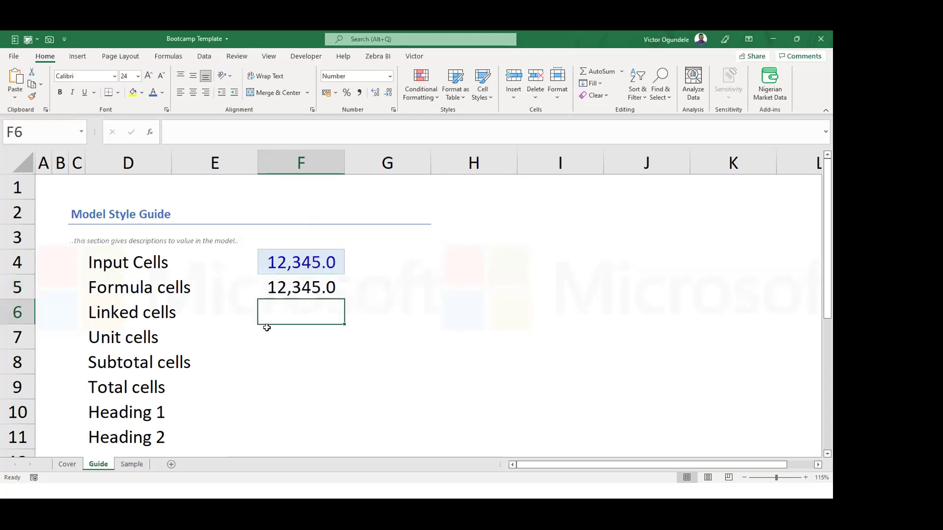
type("12345")
key("Return")
key("Up")
left_click(291, 263)
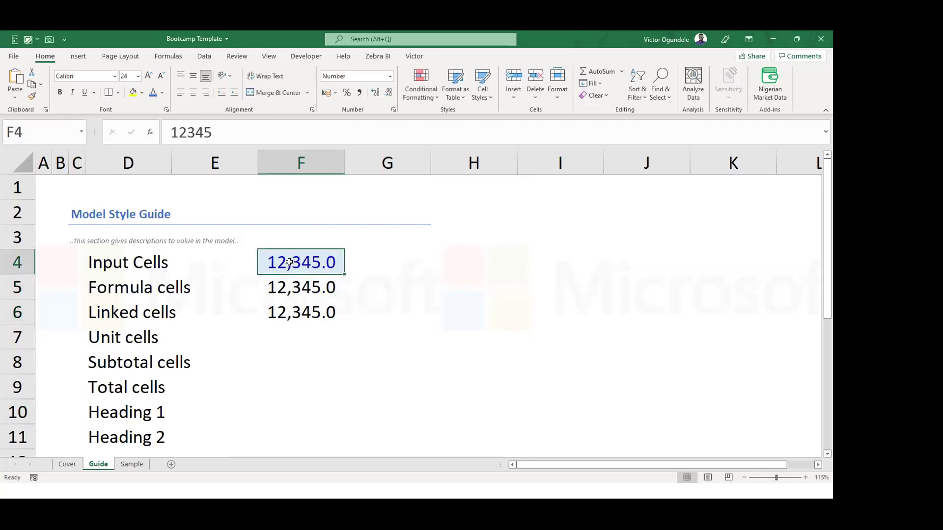
left_click(282, 304)
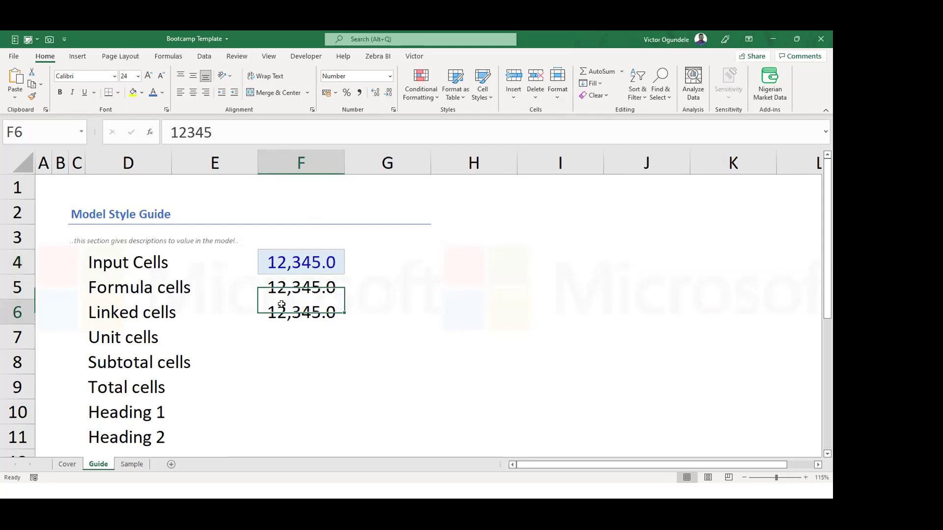
Set the Linked style's font to dark red at 24 pt.
left_click(484, 97)
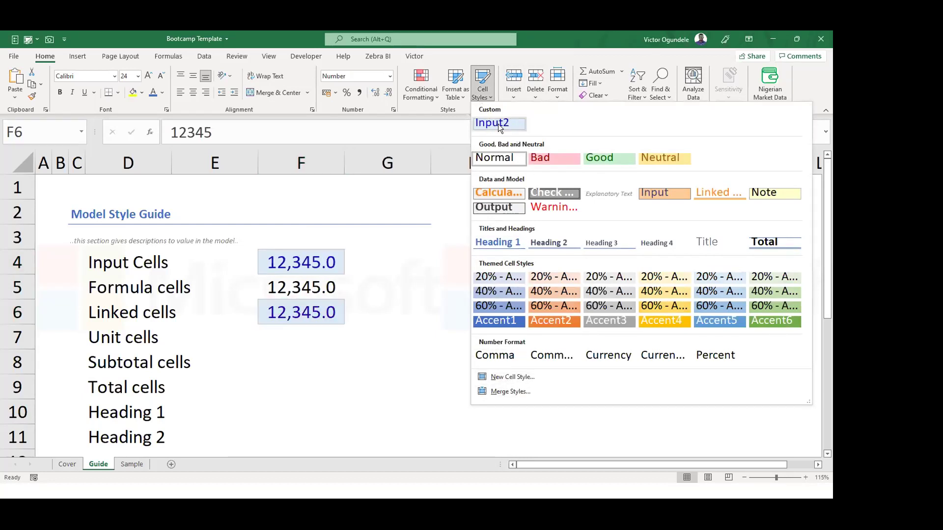
left_click(514, 375)
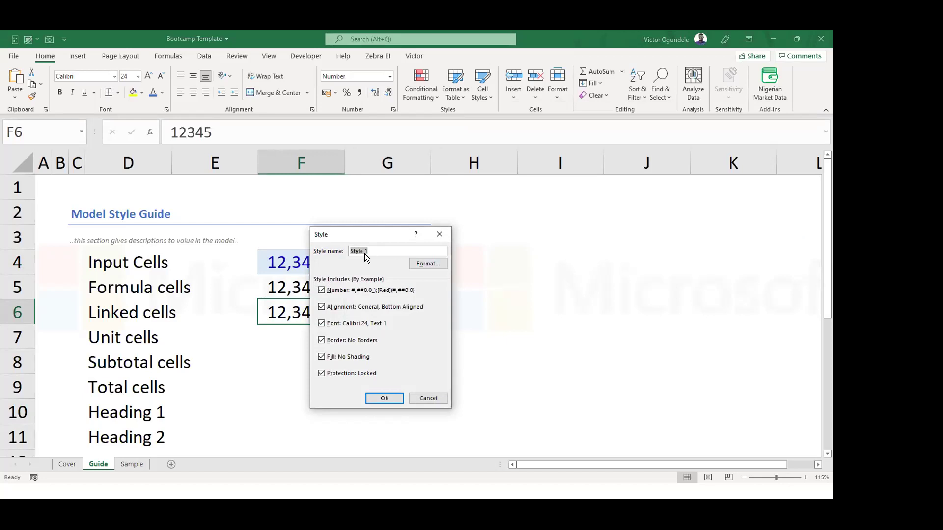
left_click(431, 263)
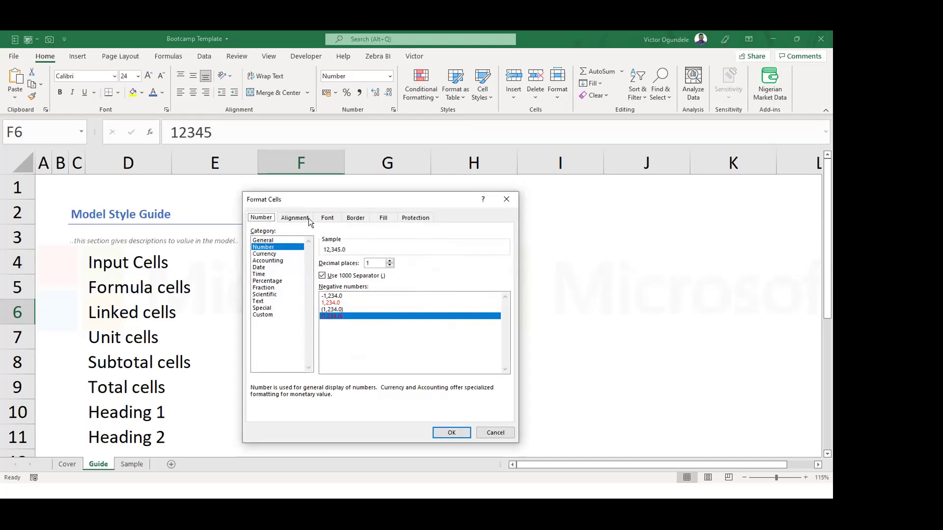
left_click(326, 218)
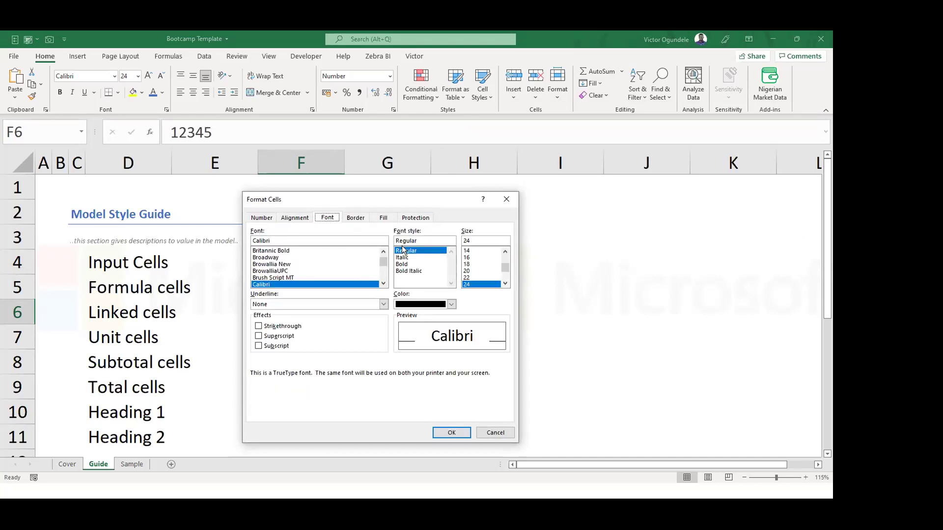
left_click(451, 303)
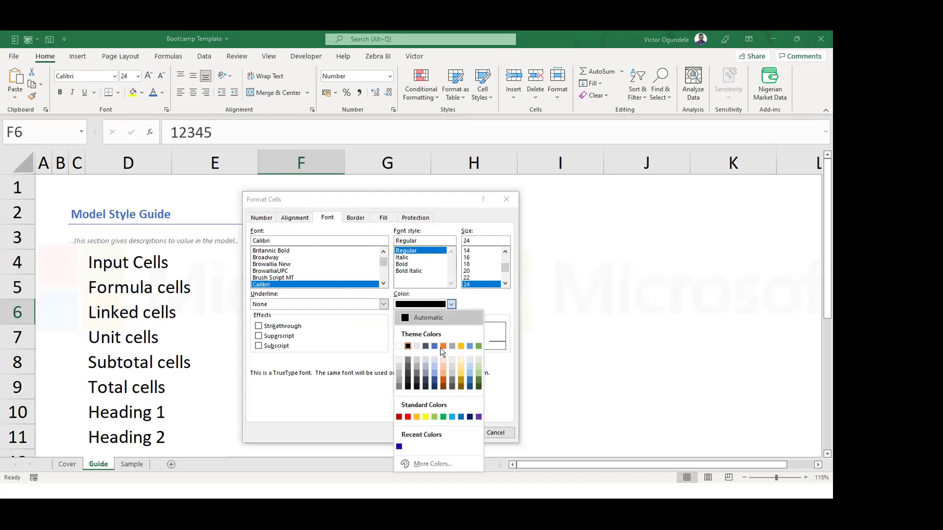
left_click(398, 417)
scroll(506, 253, "up", 4)
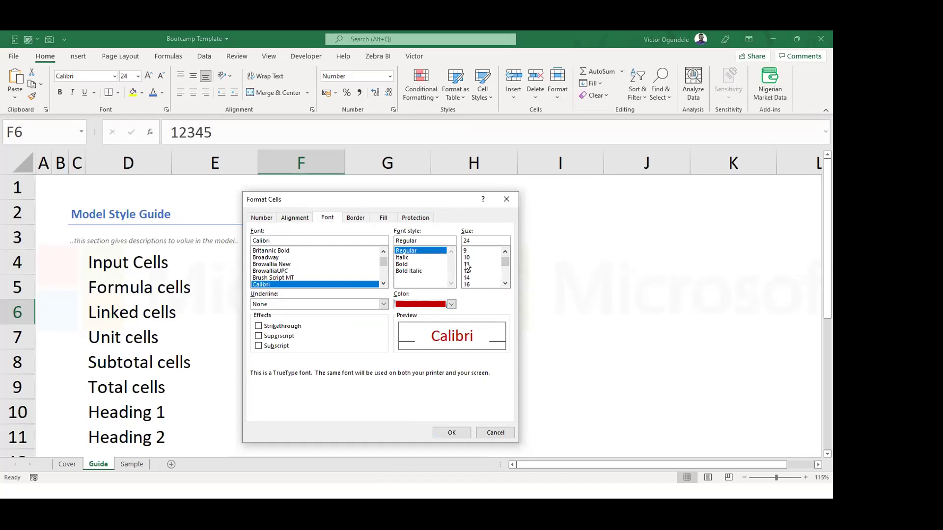
left_click(466, 264)
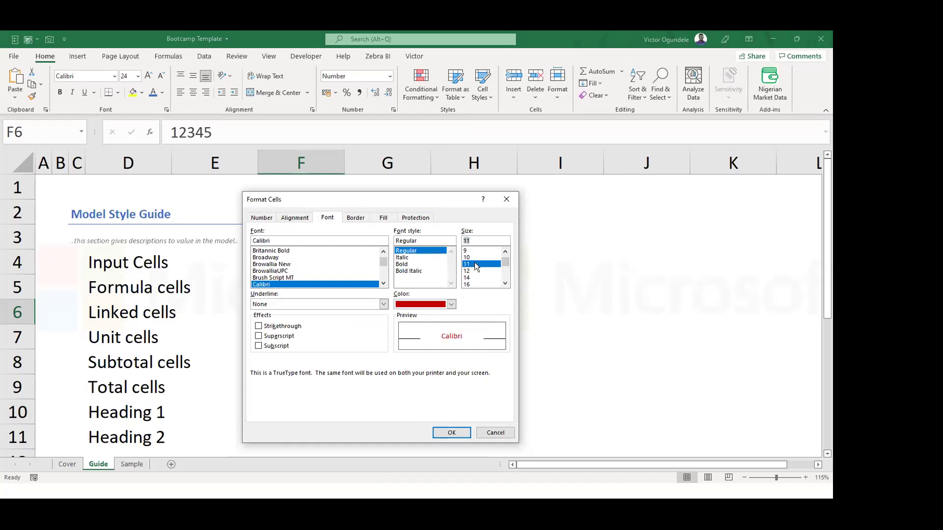
left_click(505, 284)
left_click(504, 283)
left_click(504, 283)
left_click(504, 283)
left_click(505, 283)
left_click(466, 278)
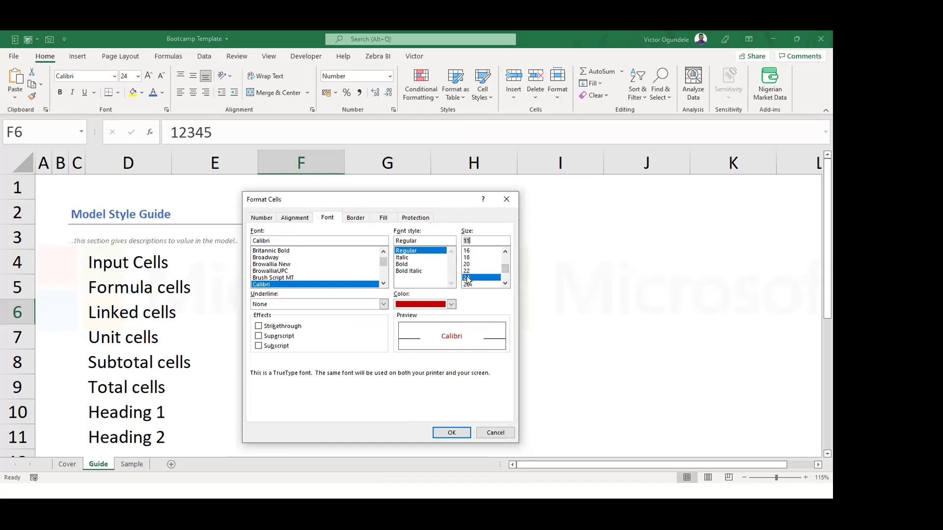
Add a dark red outline to Linked, drop Number, Alignment, Fill, Protection, and apply to F6.
left_click(350, 218)
left_click(311, 324)
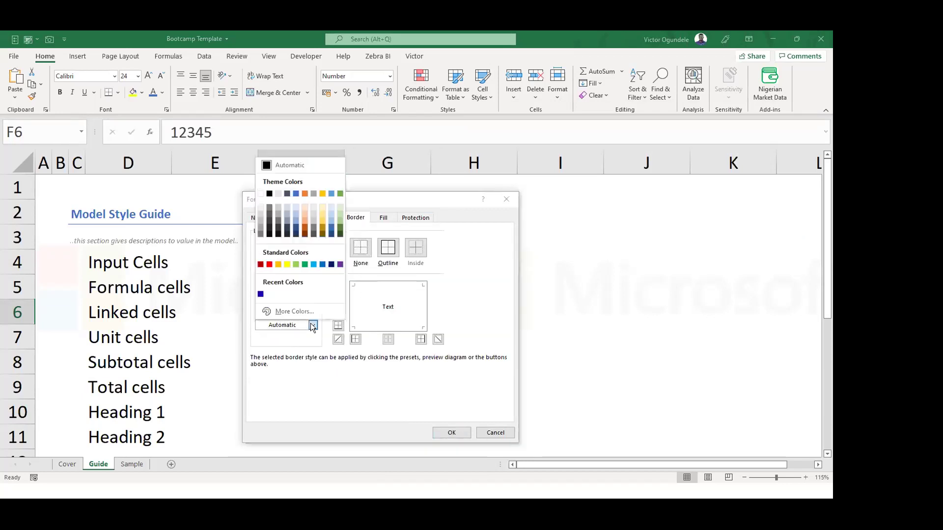
left_click(262, 265)
left_click(388, 248)
left_click(269, 218)
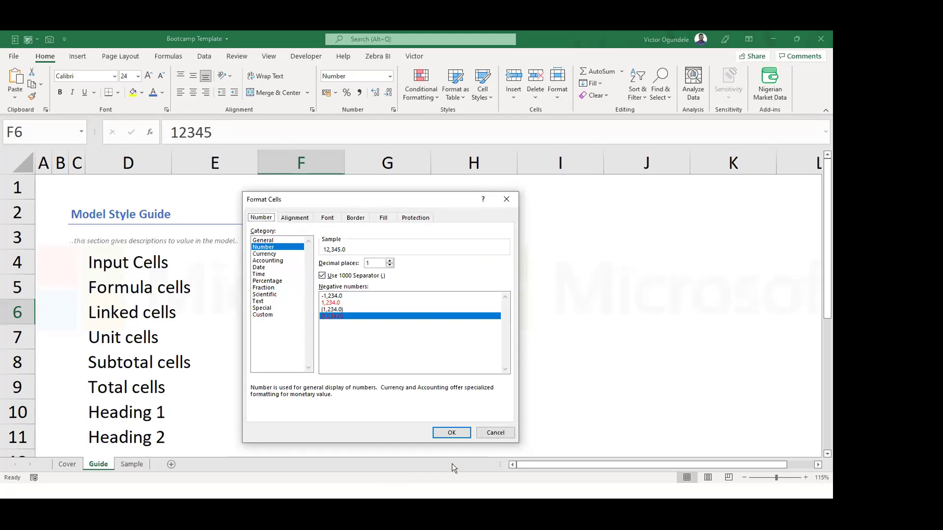
left_click(439, 432)
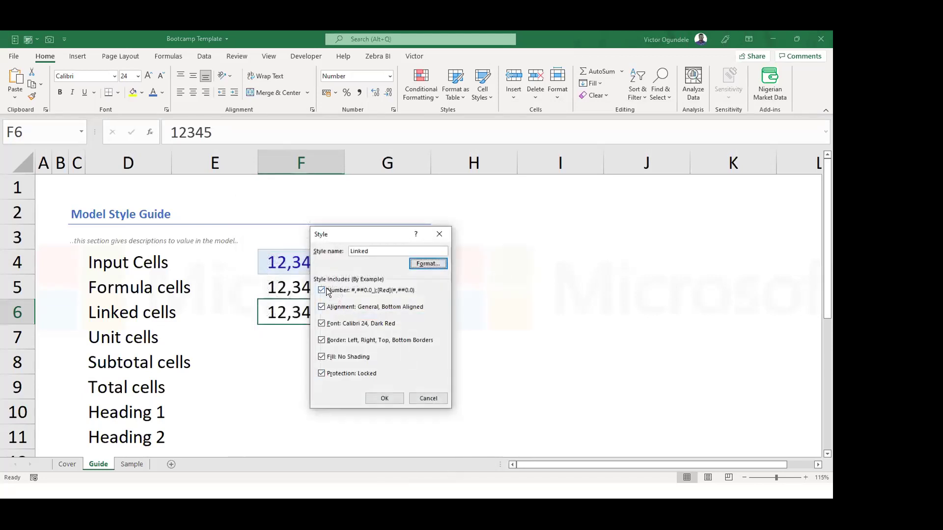
left_click(321, 290)
left_click(321, 307)
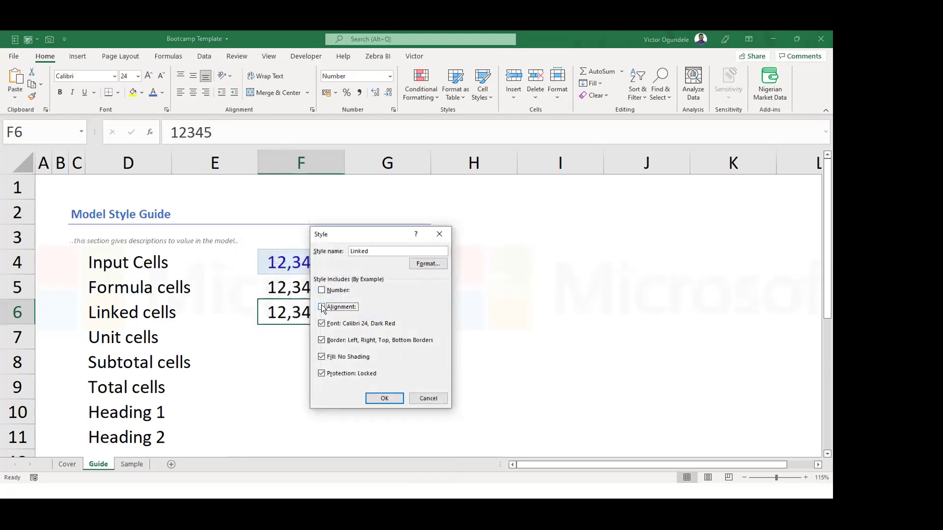
left_click(321, 357)
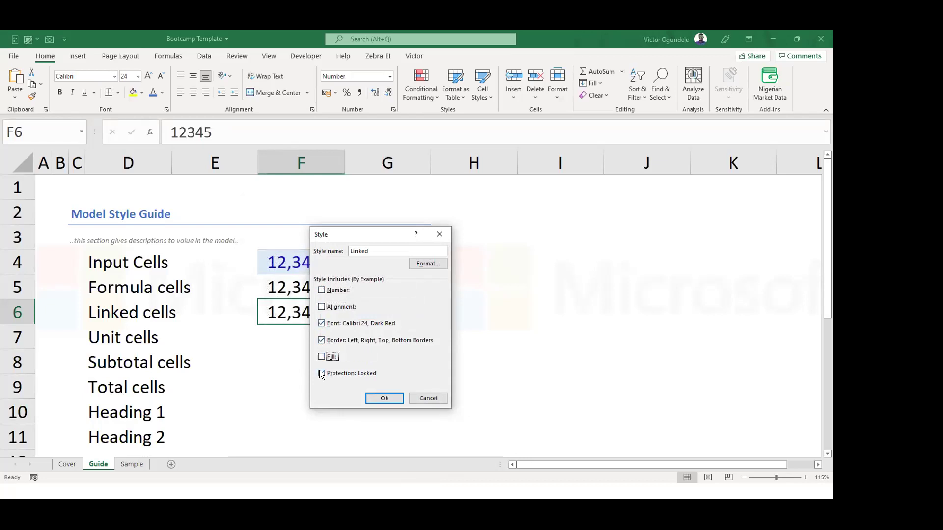
left_click(384, 398)
left_click(482, 82)
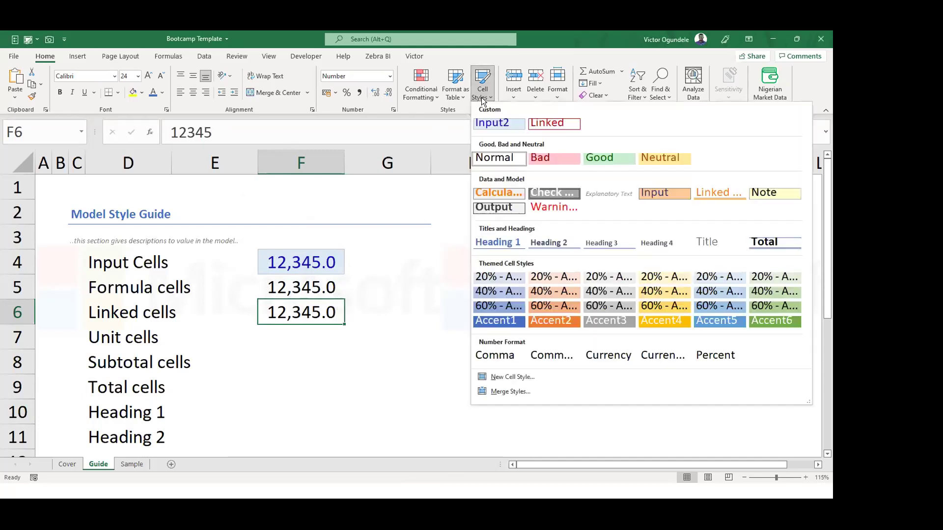
left_click(549, 123)
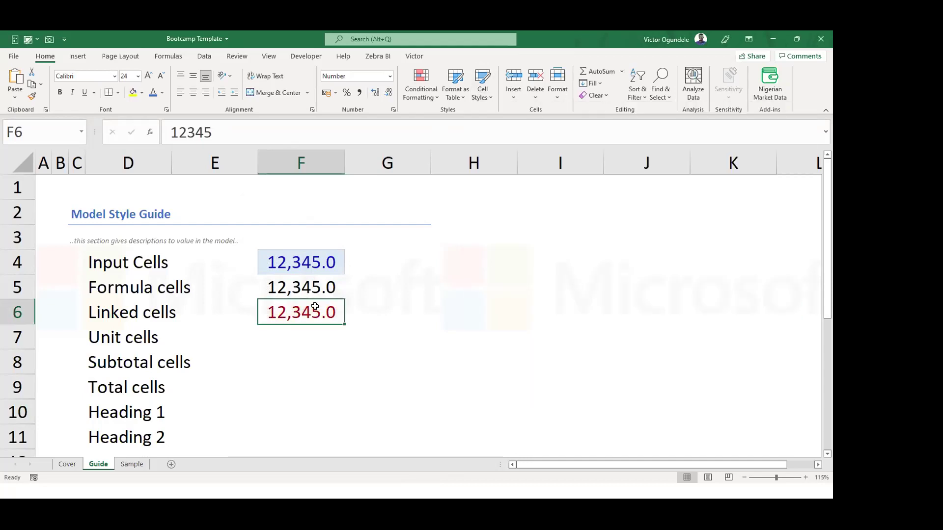
Enter the currency unit label [₦] in F7.
left_click(295, 328)
type("1")
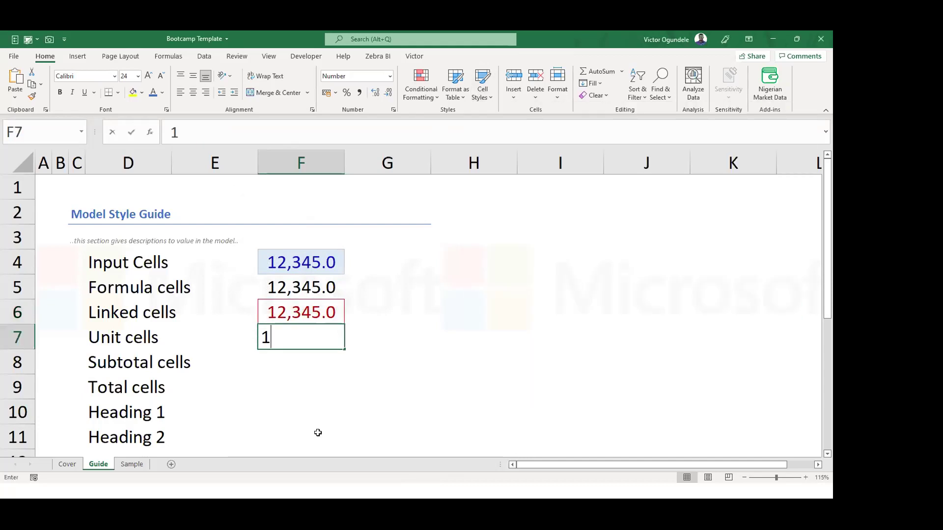
type("2")
key("BackSpace")
key("BackSpace")
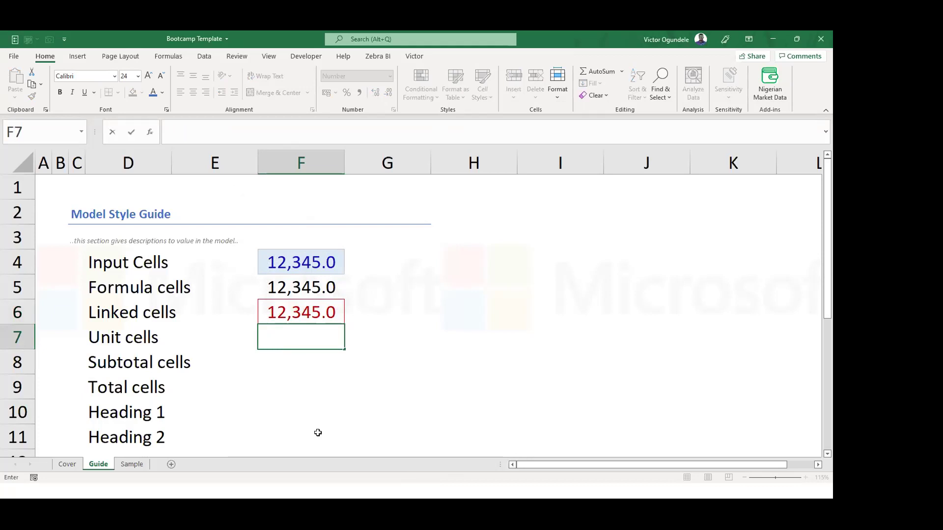
type("NGN")
key("BackSpace")
key("BackSpace")
key("BackSpace")
type("[NGN")
type("]")
key("ctrl+Return")
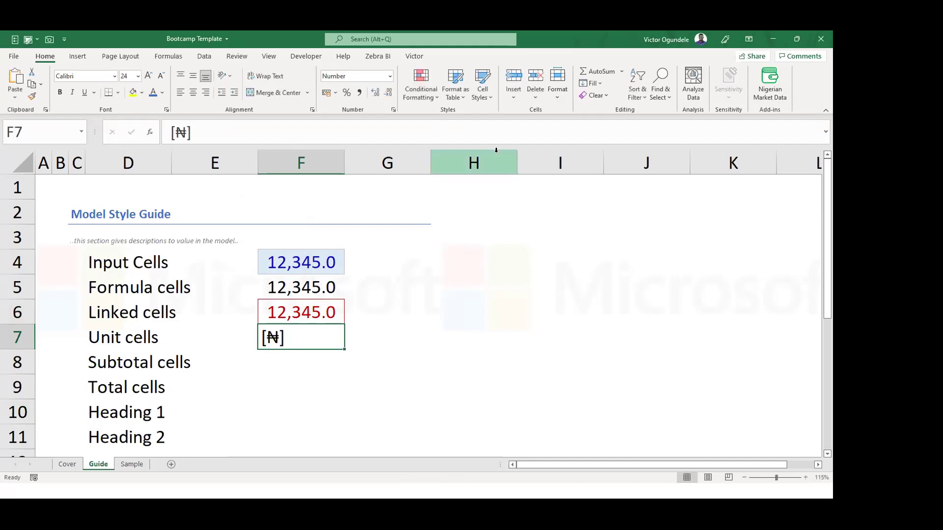
Enlarge the Explanatory Text style's font size to 24 pt.
left_click(482, 93)
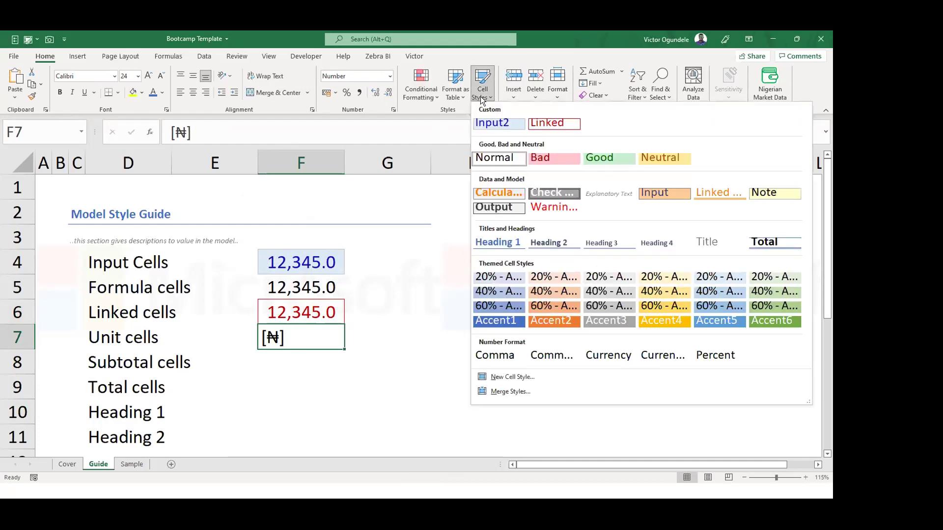
right_click(608, 193)
left_click(630, 219)
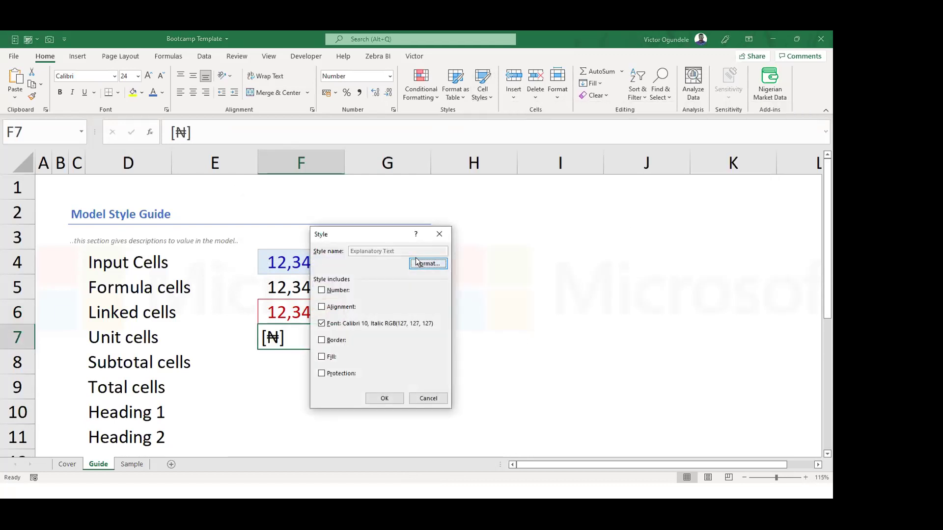
left_click(428, 263)
left_click(328, 218)
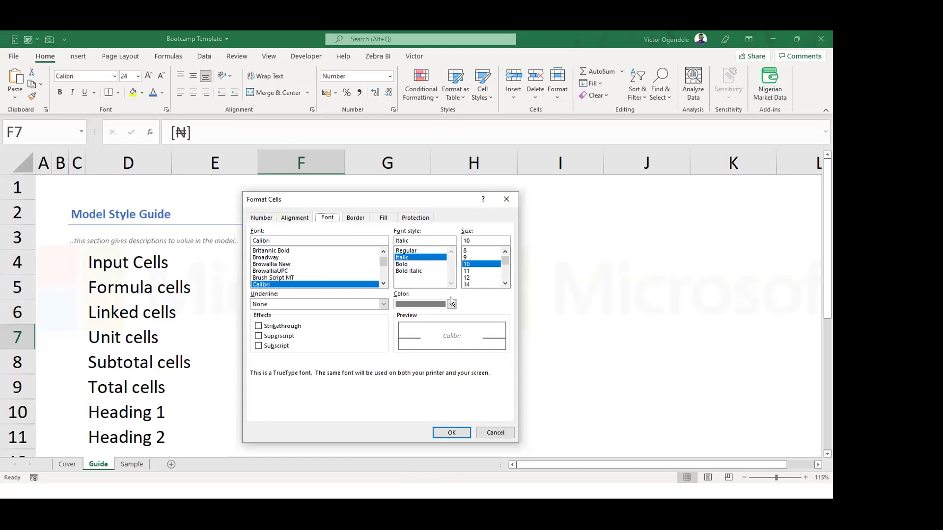
scroll(501, 281, "down", 1)
scroll(501, 280, "down", 1)
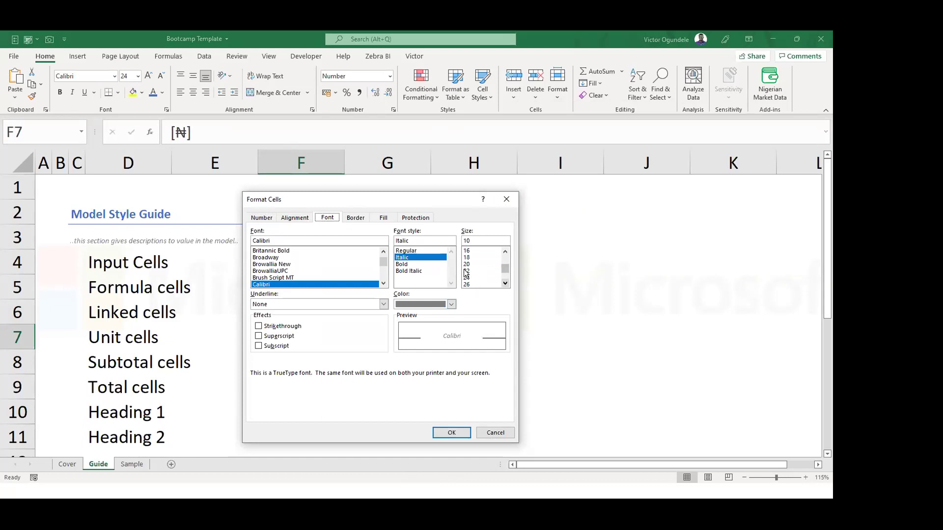
left_click(467, 277)
left_click(455, 433)
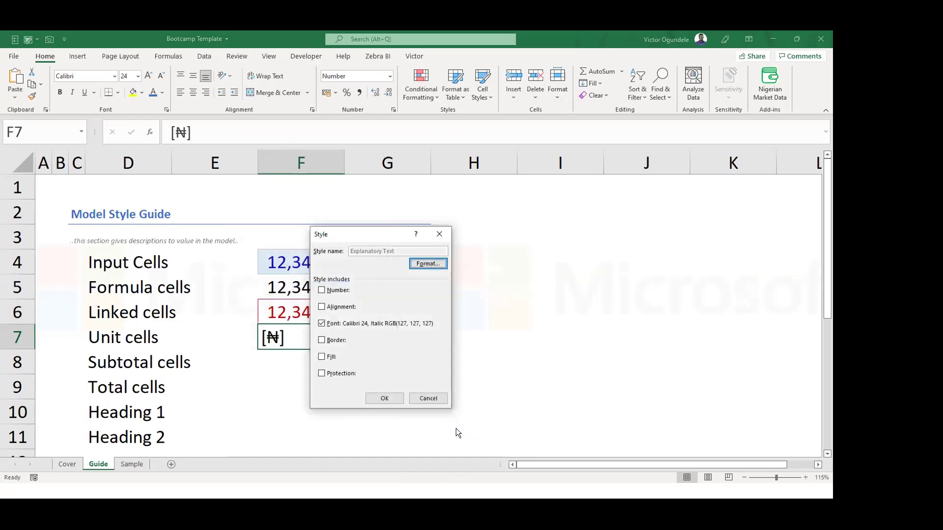
left_click(384, 397)
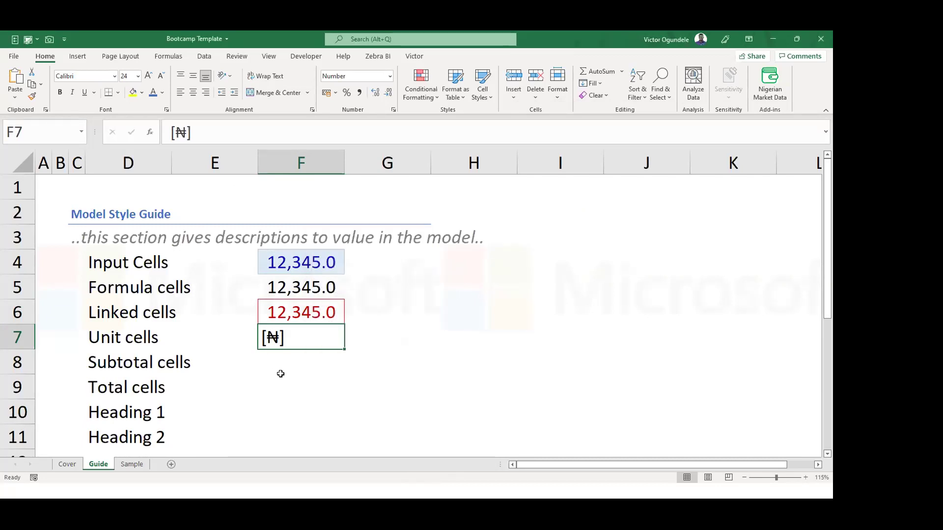
Type the example value 12345 into F8.
left_click(280, 377)
left_click(282, 357)
type("12345")
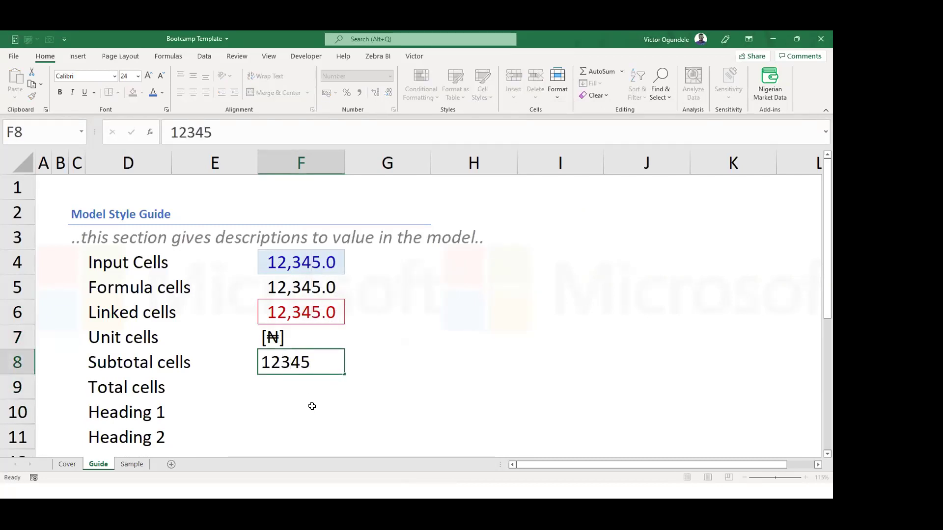
Confirm 12345 in F8 and duplicate the Total style as Total 2.
key("ctrl+Return")
left_click(482, 84)
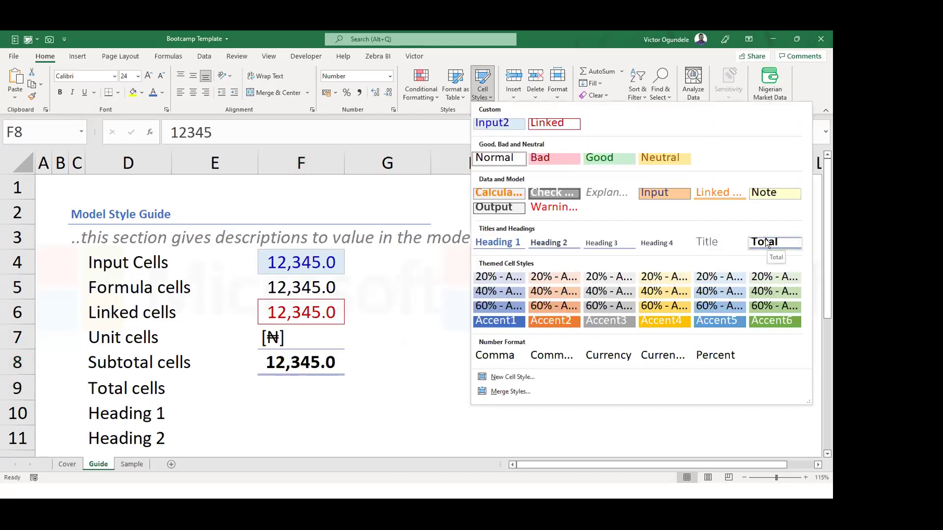
right_click(766, 242)
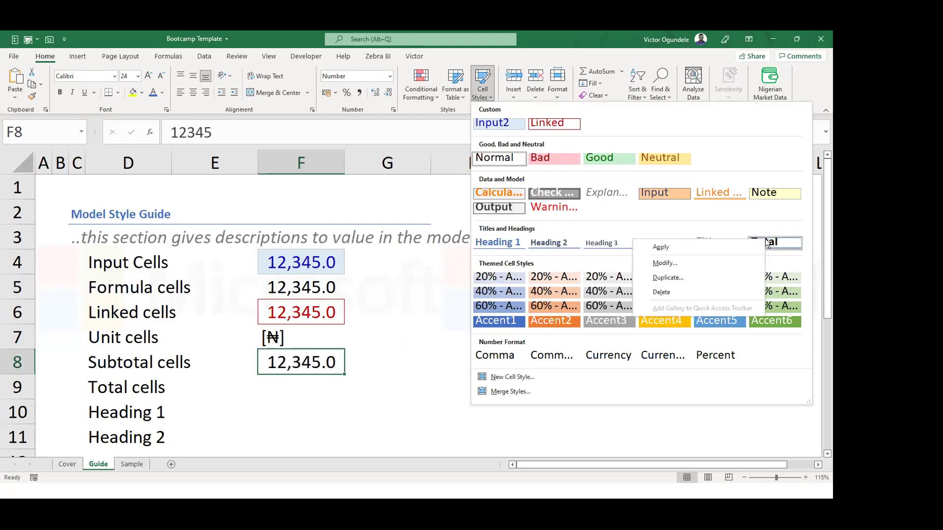
left_click(672, 277)
left_click(379, 248)
Remove Total 2's bottom border, keeping only the top line, and apply it to F8.
left_click(428, 263)
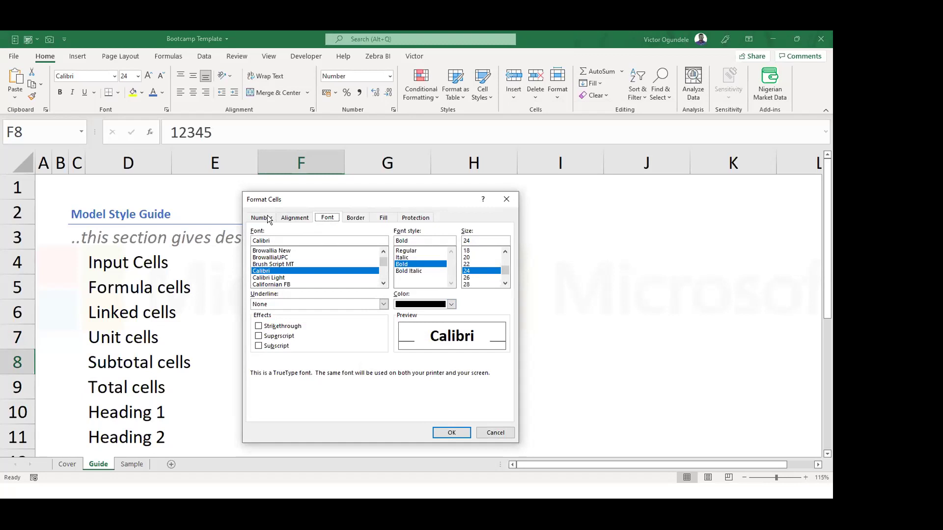
left_click(350, 215)
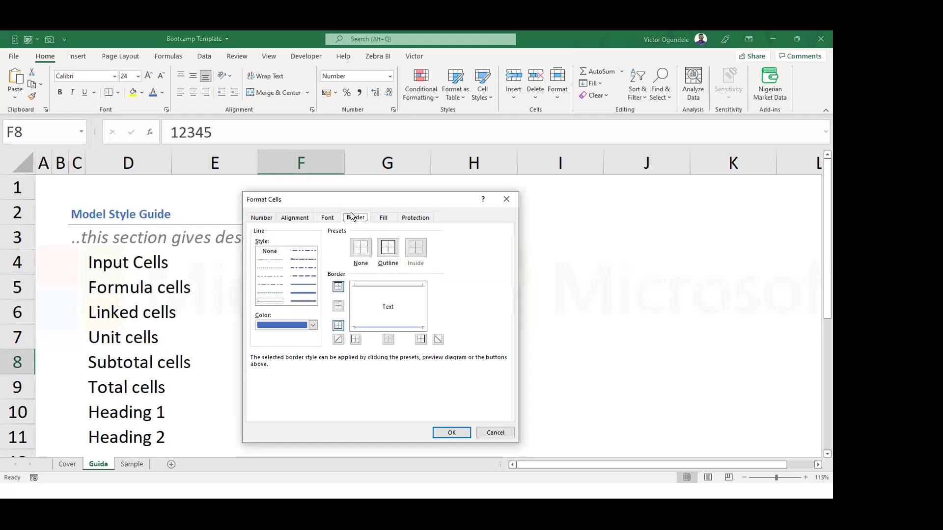
left_click(363, 325)
left_click(364, 325)
left_click(440, 432)
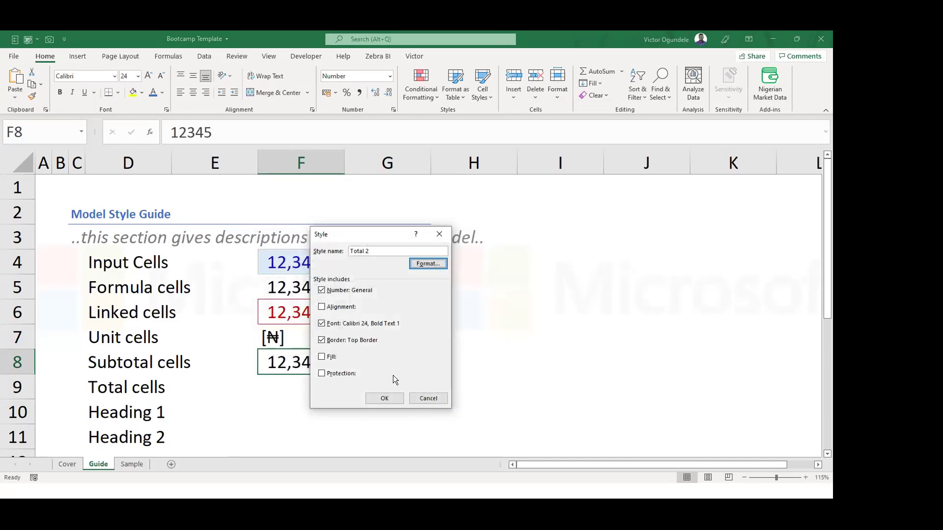
left_click(385, 400)
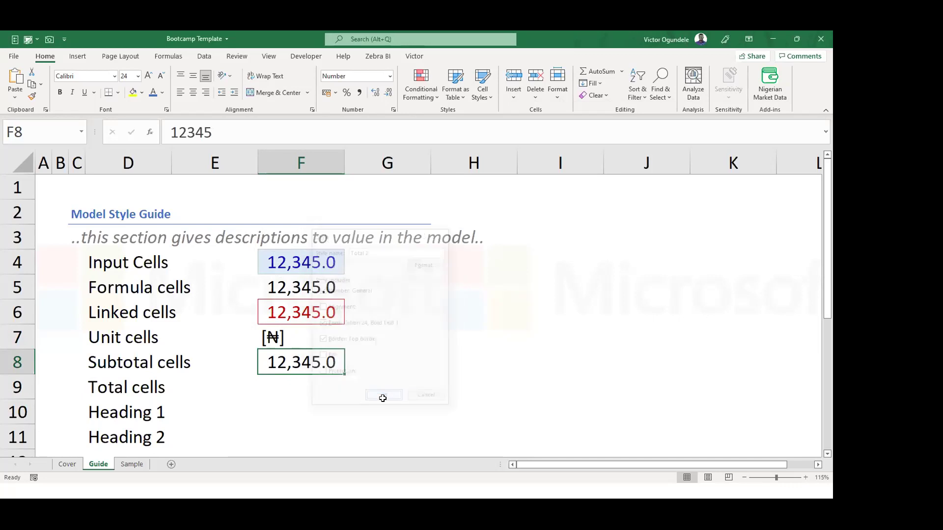
left_click(479, 93)
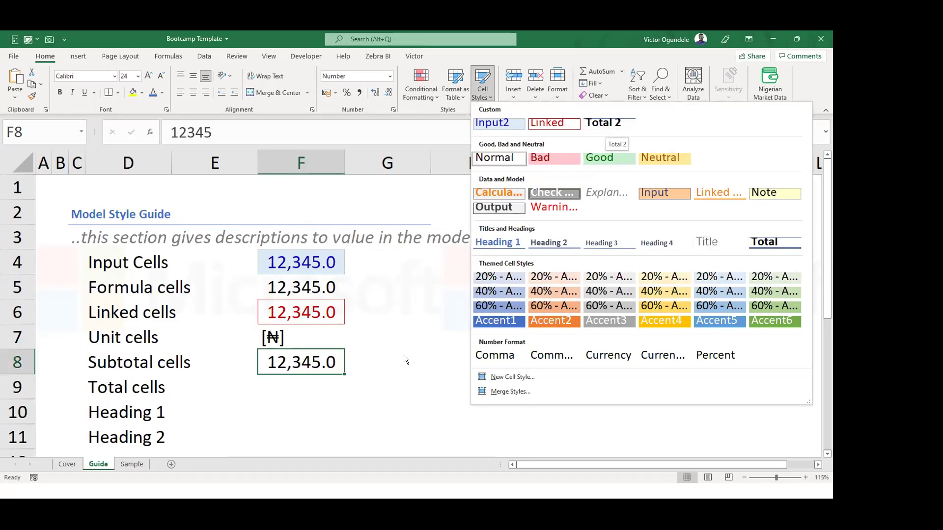
left_click(604, 123)
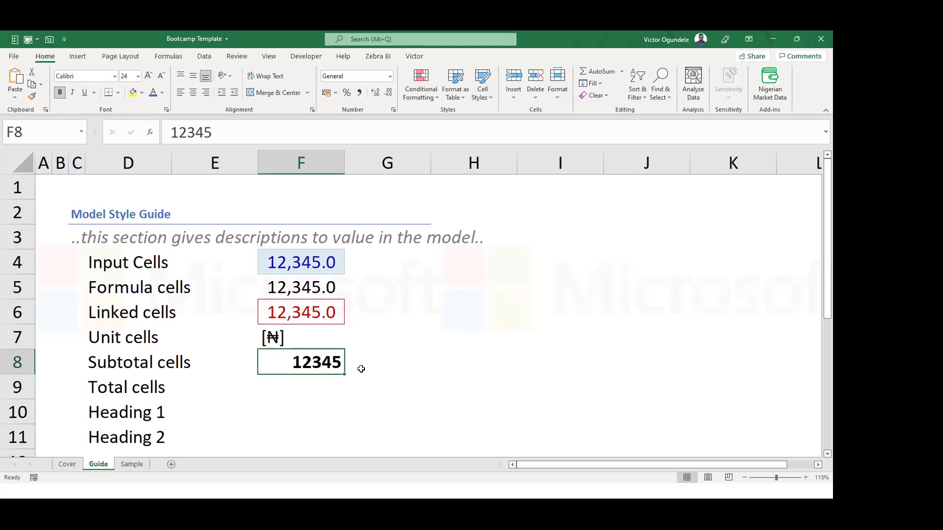
Edit the Total 2 style to exclude number format, then reapply it to F8.
key("ctrl+z")
left_click(485, 99)
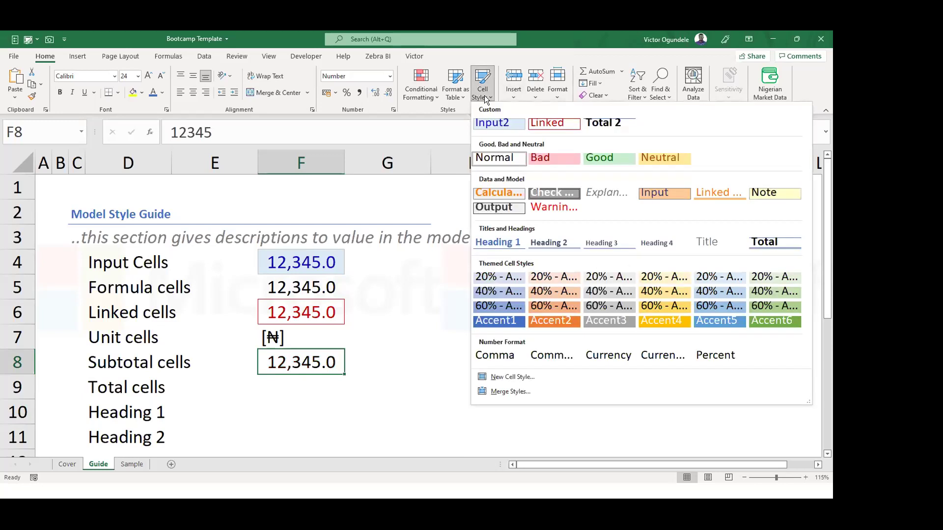
right_click(598, 122)
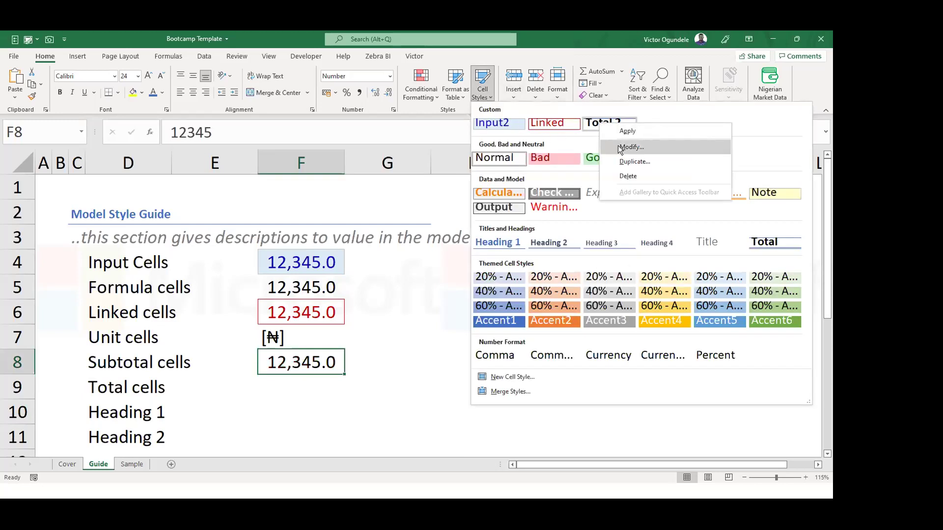
left_click(630, 147)
left_click(323, 291)
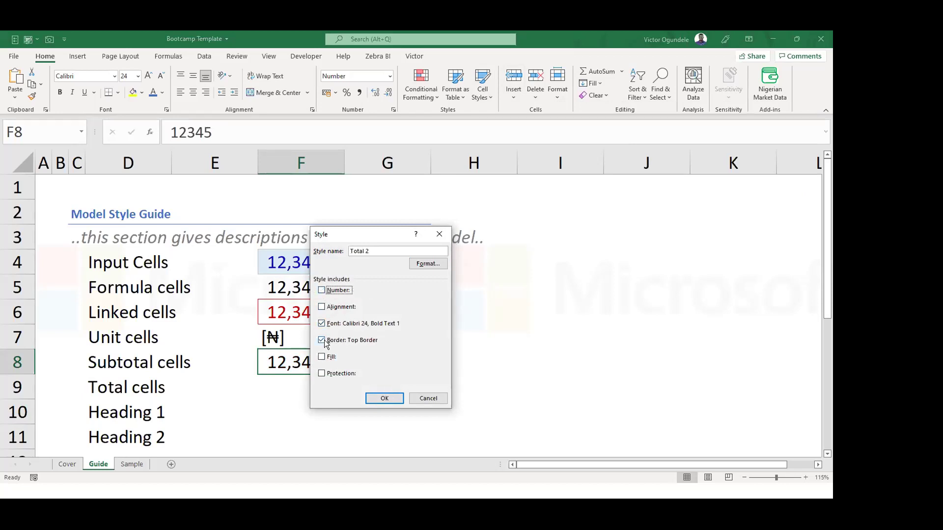
left_click(385, 399)
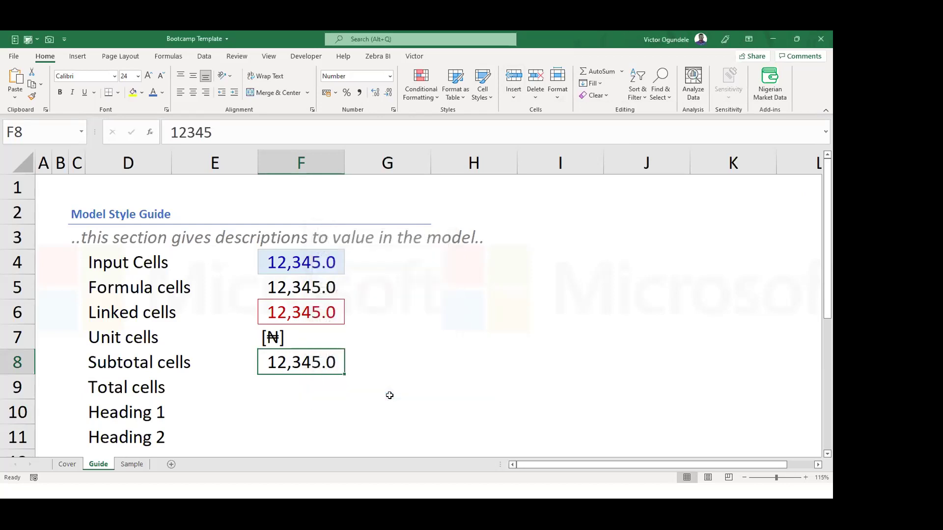
left_click(477, 90)
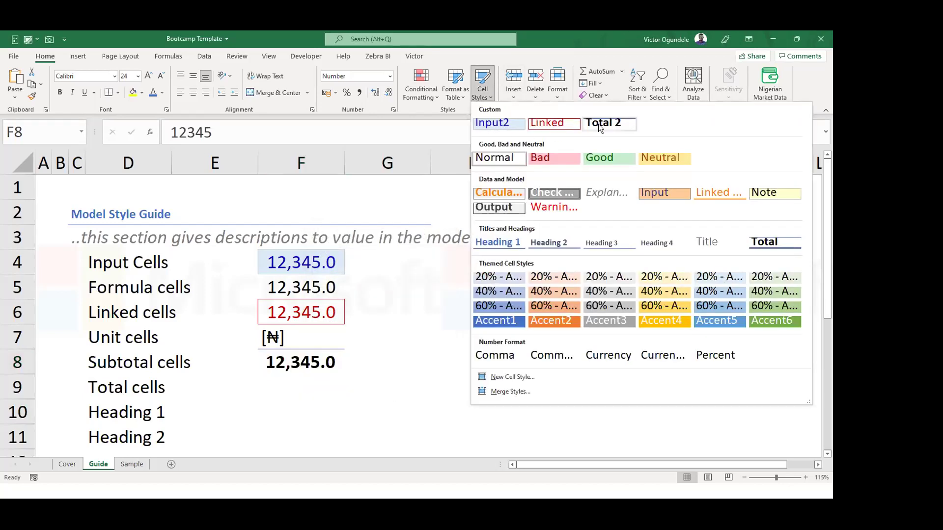
left_click(597, 123)
Enter 12345 in F9 and give it the built-in Total style.
left_click(273, 381)
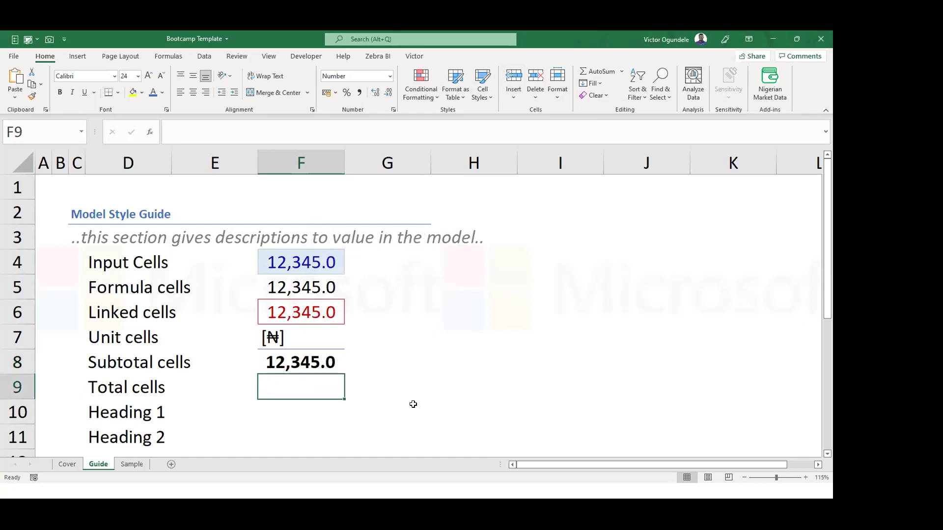
type("1")
type("2345")
key("ctrl+Return")
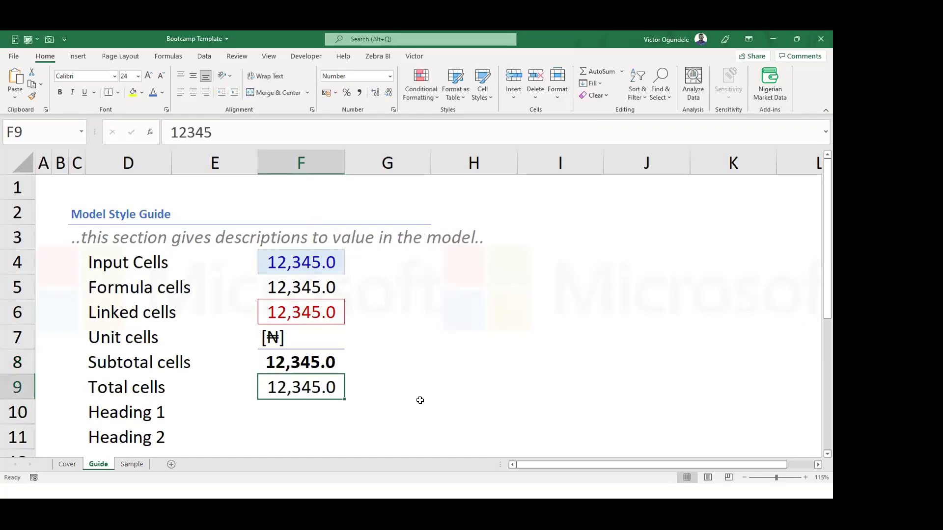
left_click(481, 86)
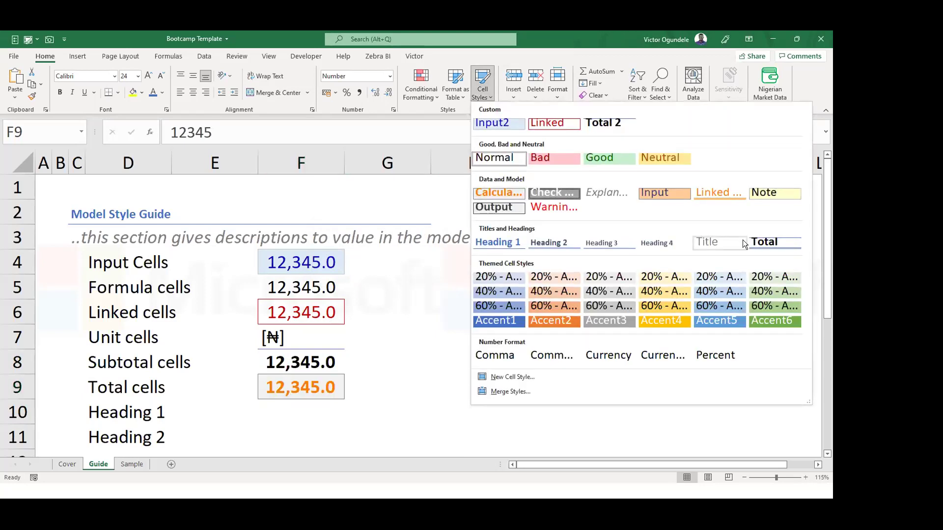
left_click(766, 242)
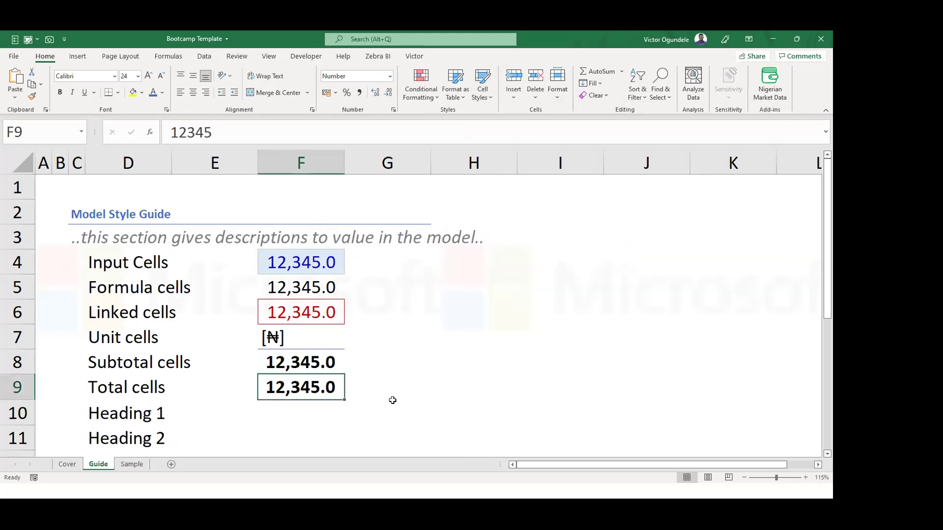
left_click(286, 403)
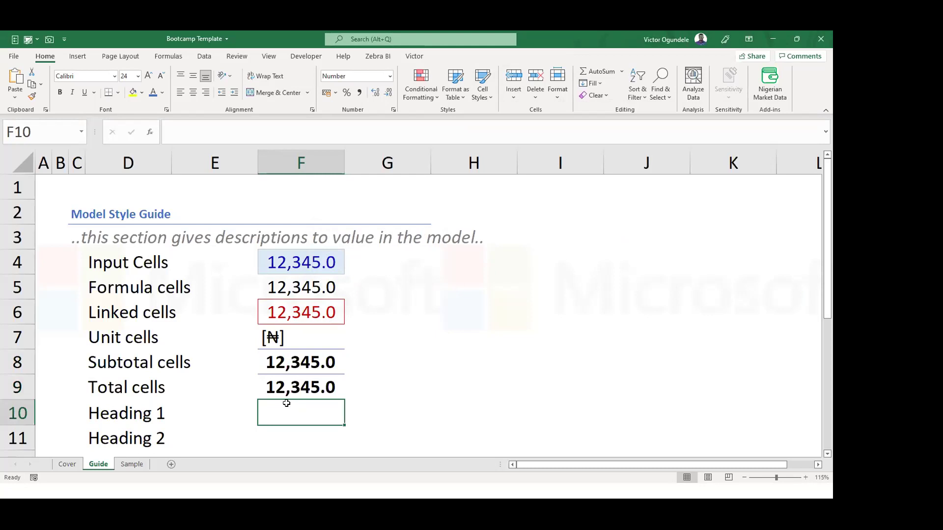
Enter the word Title in cell F10.
type("Titel")
key("BackSpace")
key("BackSpace")
type("le")
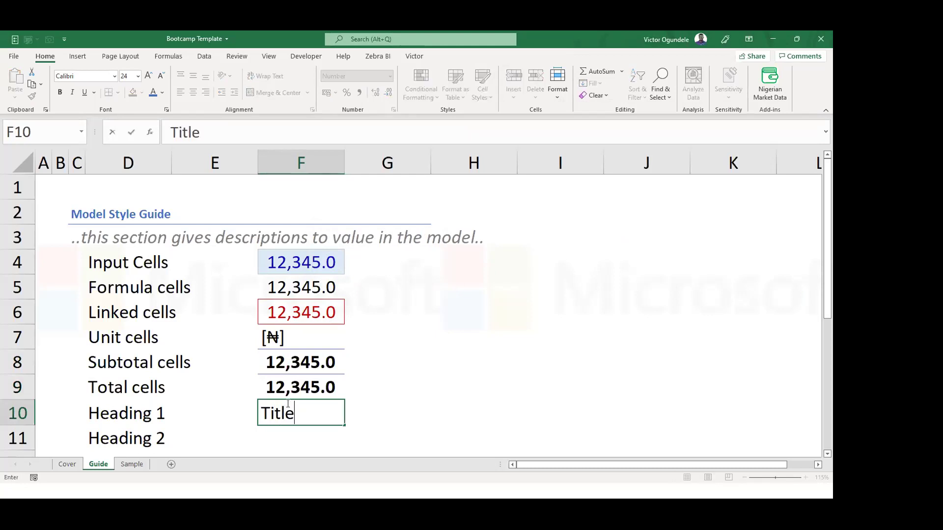
key("ctrl+Return")
Change the Heading 1 style's font size to 24 and apply it to F10.
left_click(482, 83)
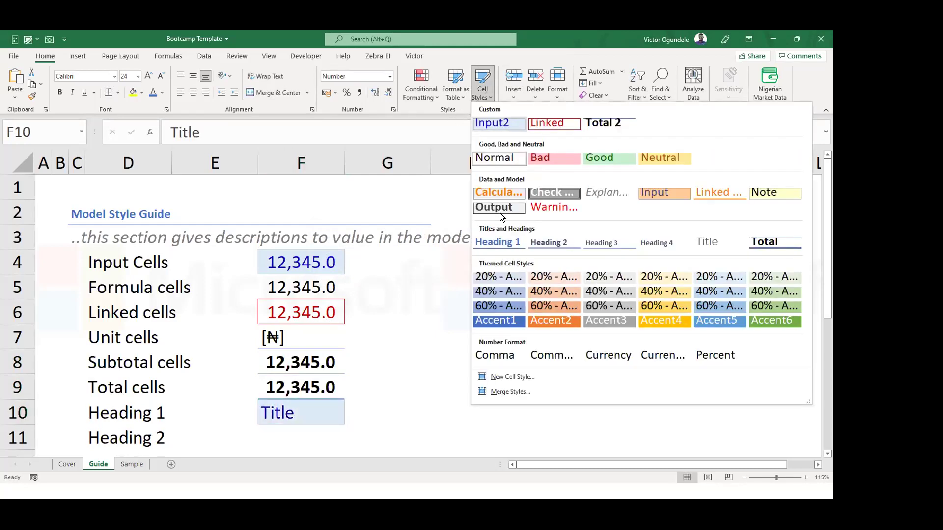
right_click(498, 242)
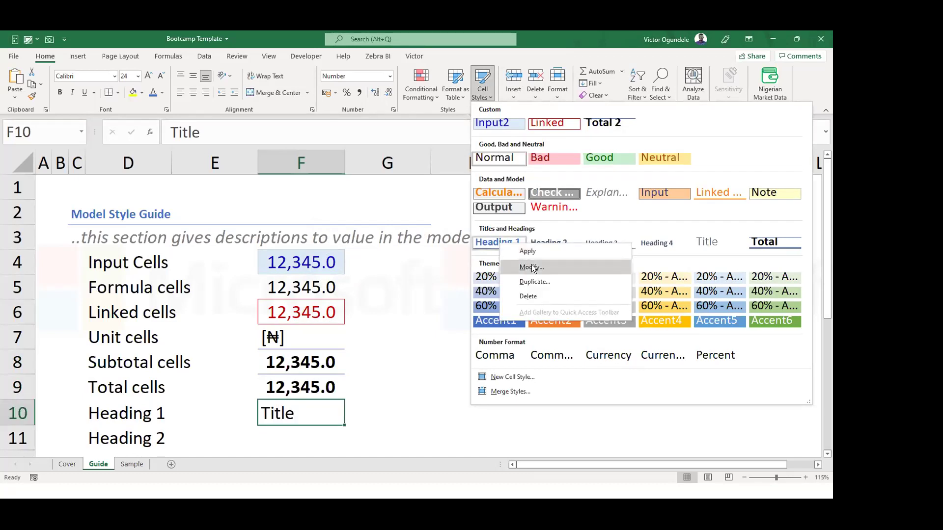
left_click(526, 266)
left_click(425, 263)
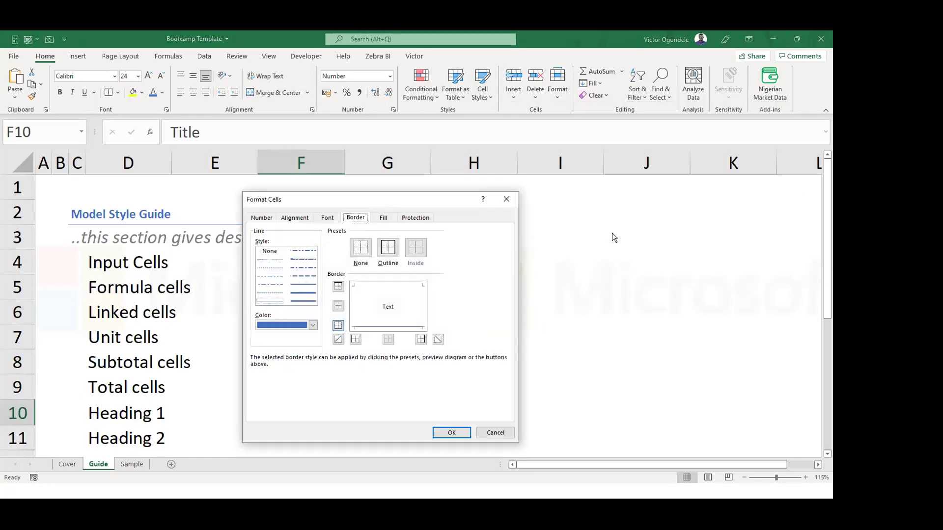
left_click(324, 217)
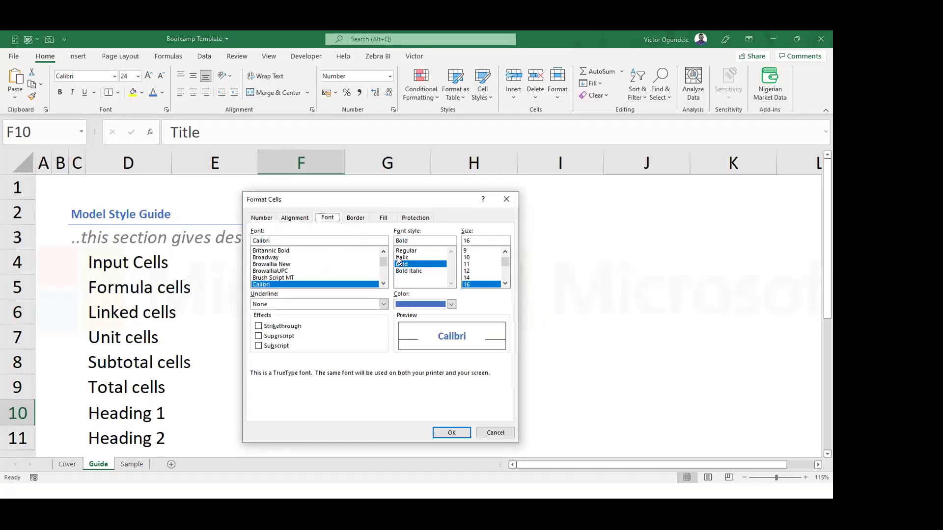
left_click(502, 279)
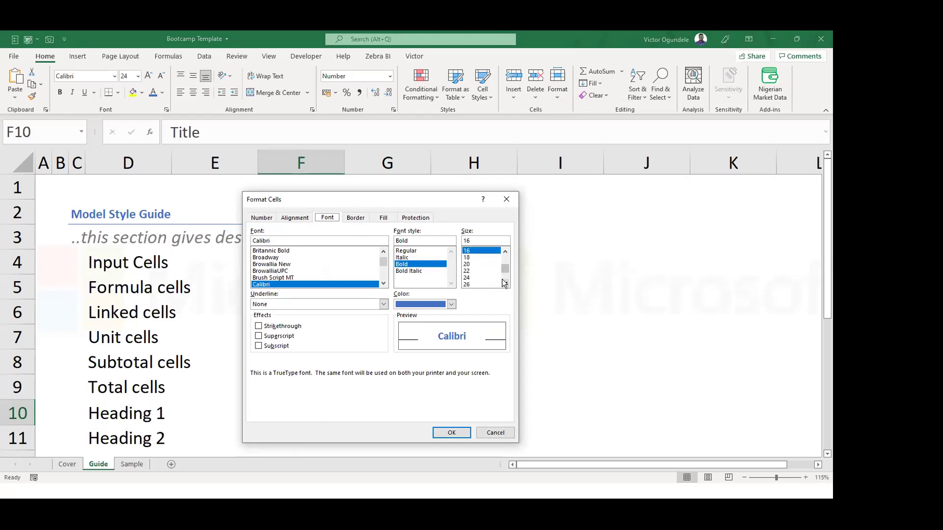
left_click(467, 278)
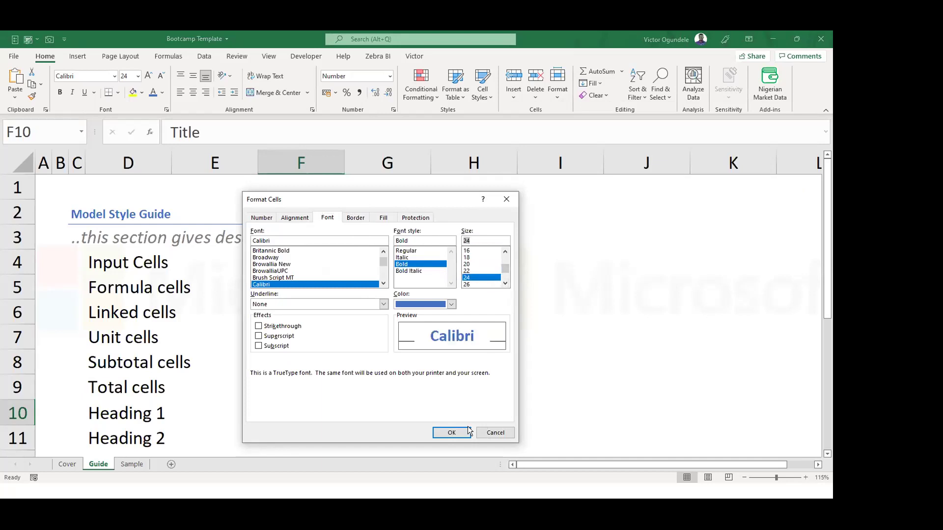
left_click(444, 432)
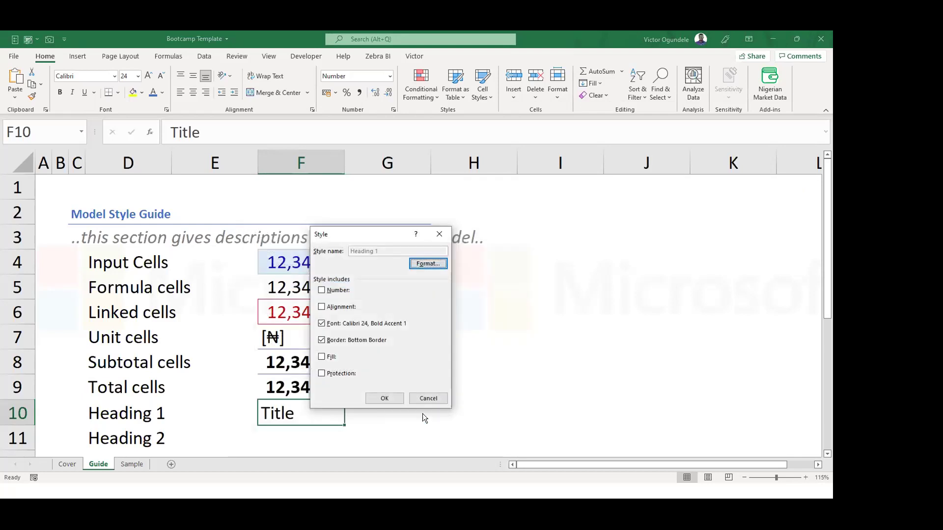
left_click(383, 399)
left_click(475, 96)
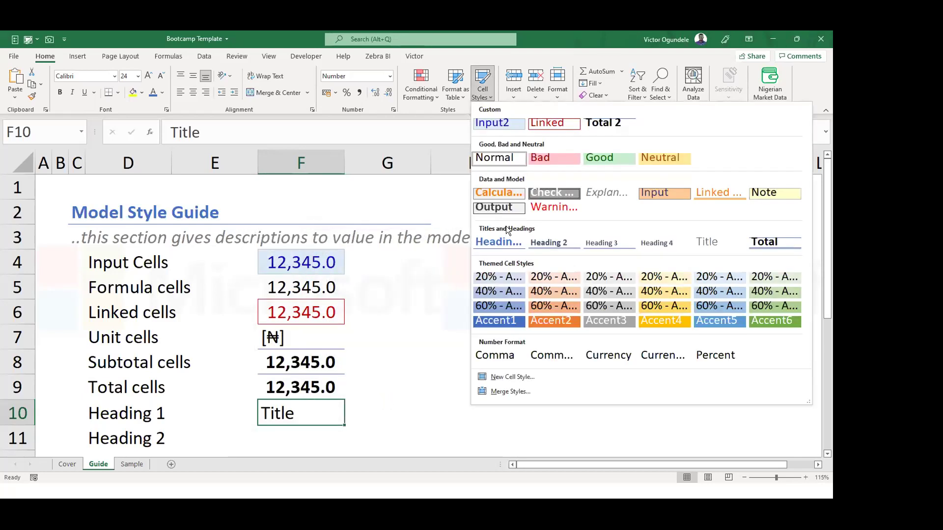
left_click(489, 244)
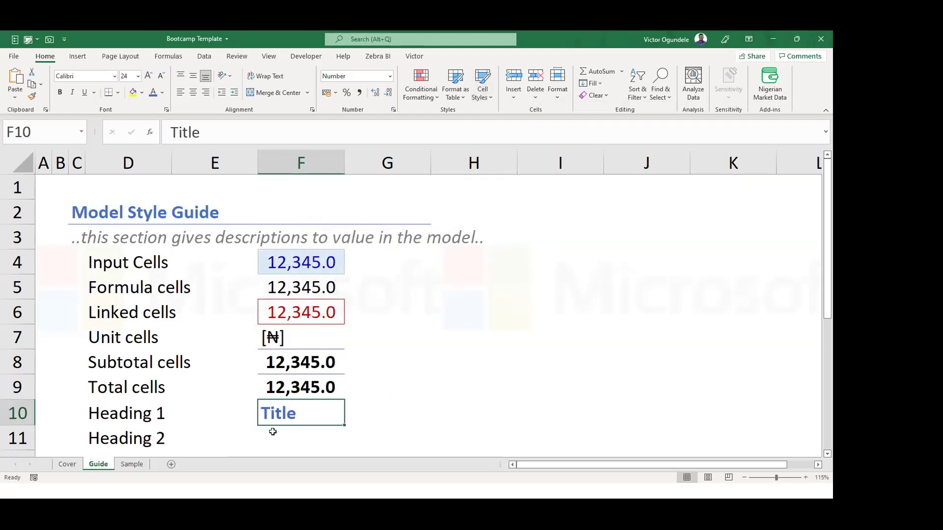
Enter 'Title 2' in cell F11.
double_click(279, 430)
type("Title ")
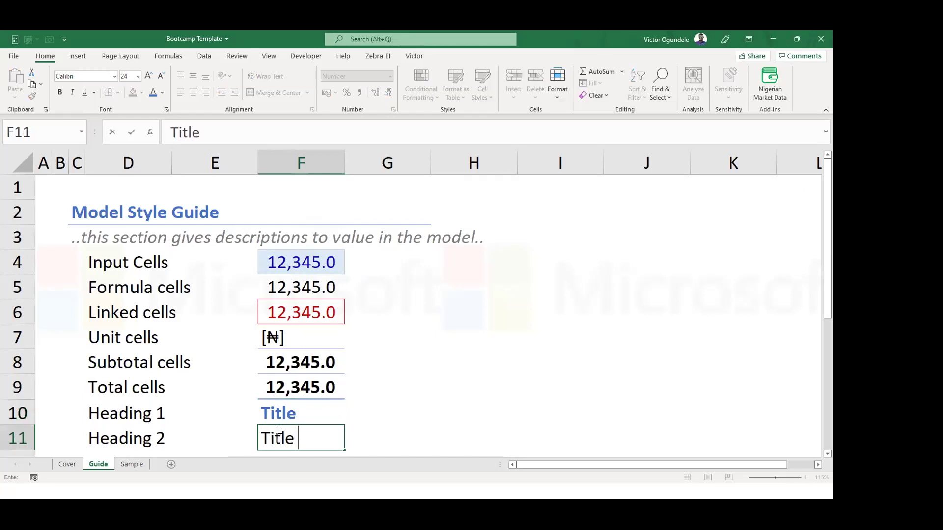
type("2")
key("Return")
left_click(286, 414)
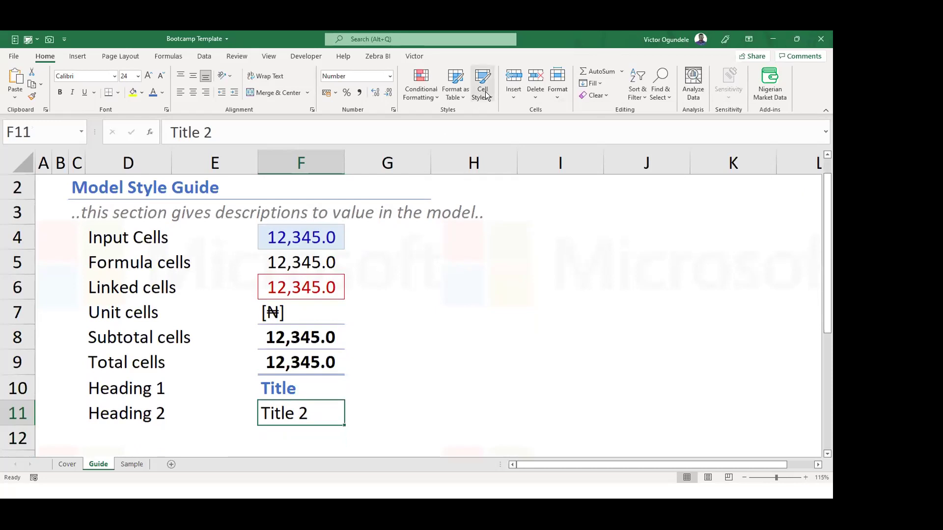
Set the Heading 2 style's font to size 24 in dark red.
left_click(484, 93)
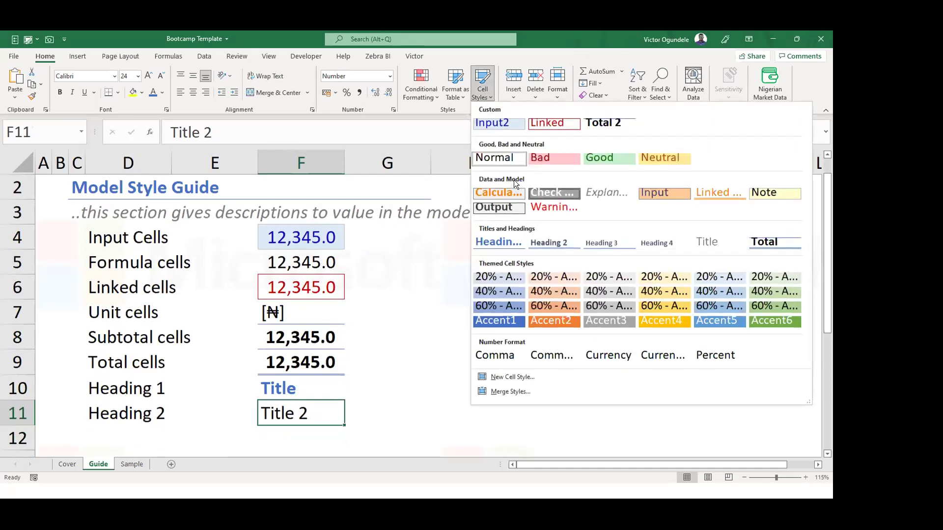
right_click(544, 243)
left_click(572, 266)
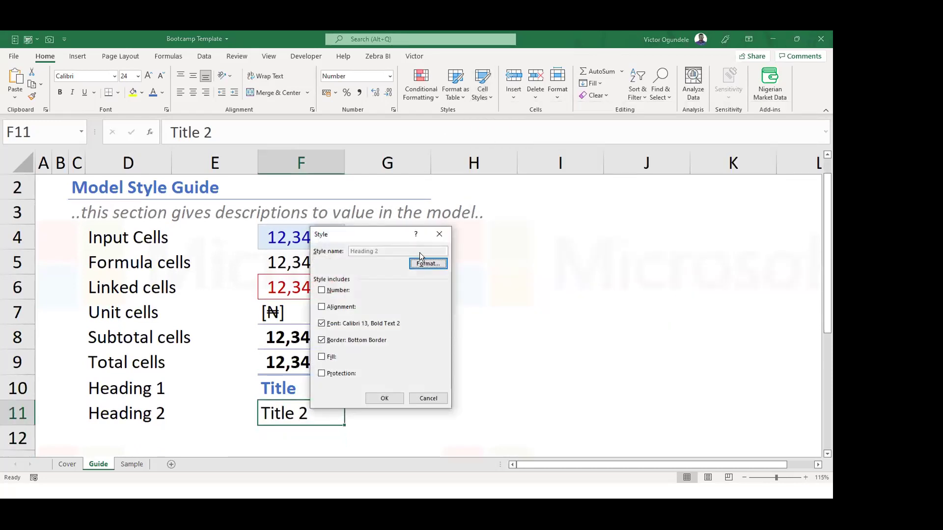
left_click(425, 265)
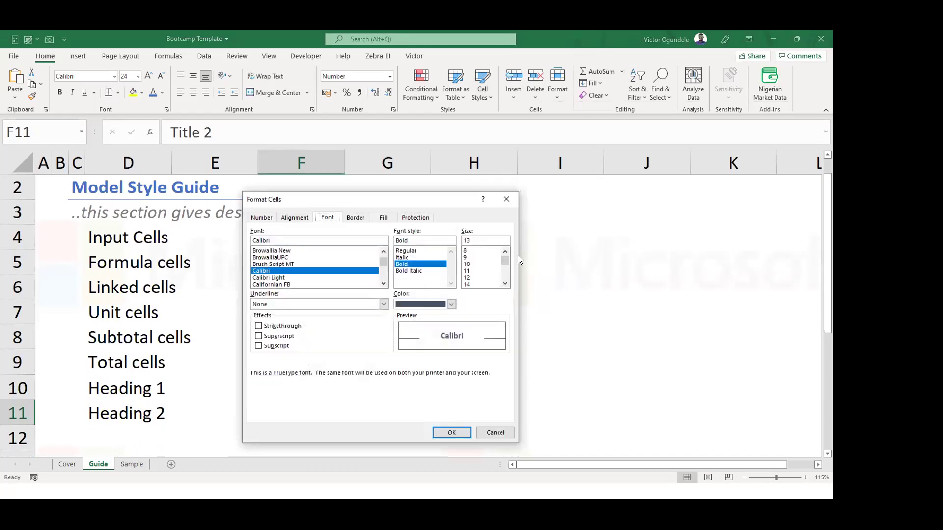
left_click(504, 284)
left_click(504, 284)
left_click(467, 278)
left_click(450, 305)
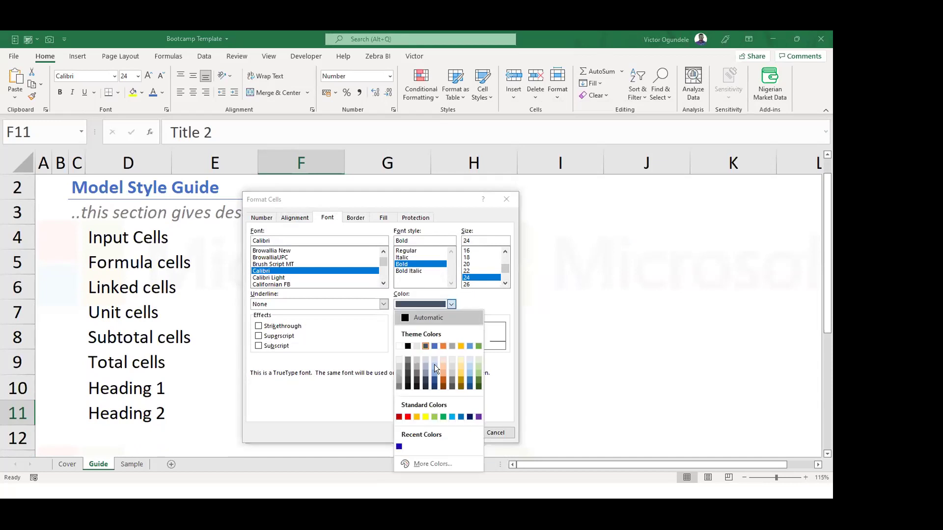
left_click(399, 417)
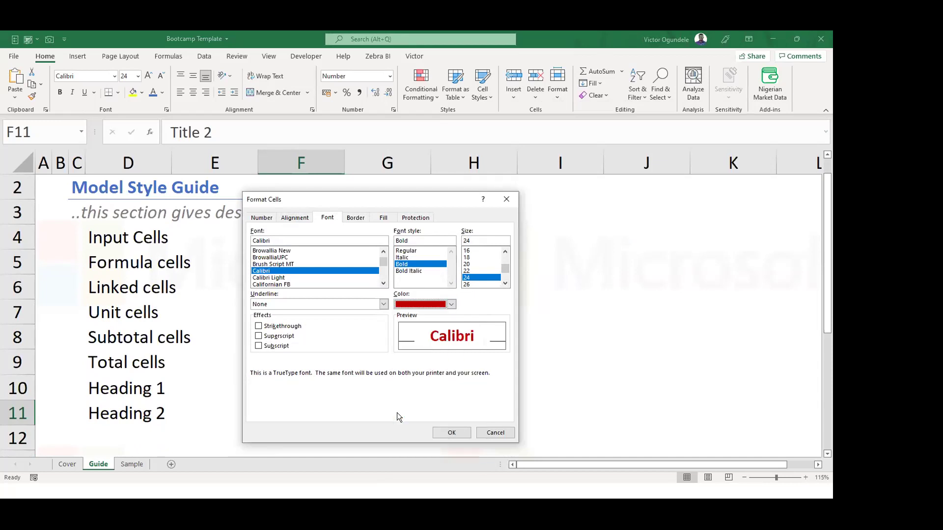
Give Heading 2 a thin dark red bottom border and apply it to F11.
left_click(354, 218)
left_click(312, 325)
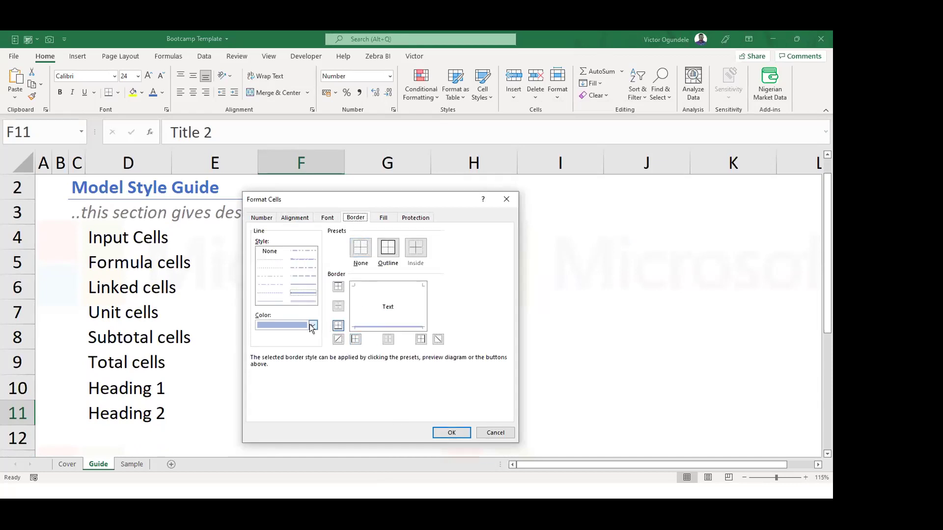
left_click(260, 264)
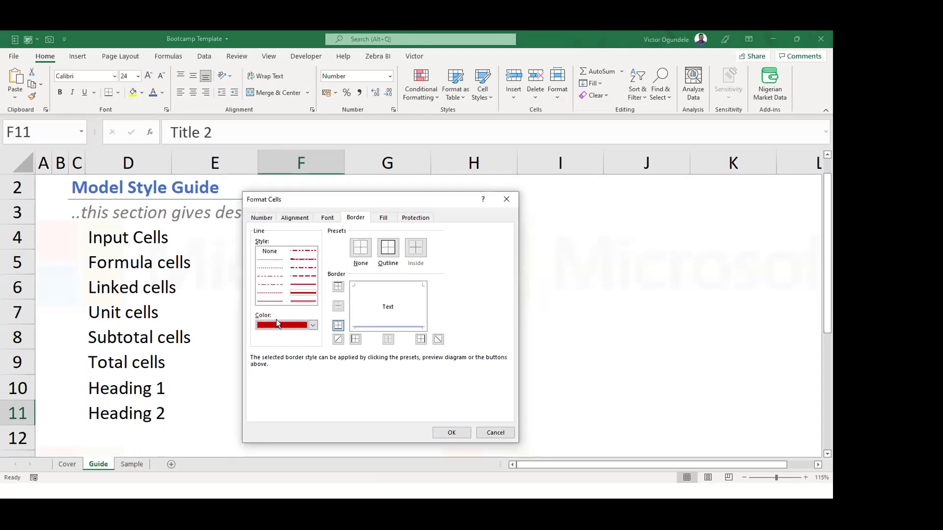
left_click(372, 326)
left_click(268, 302)
left_click(376, 326)
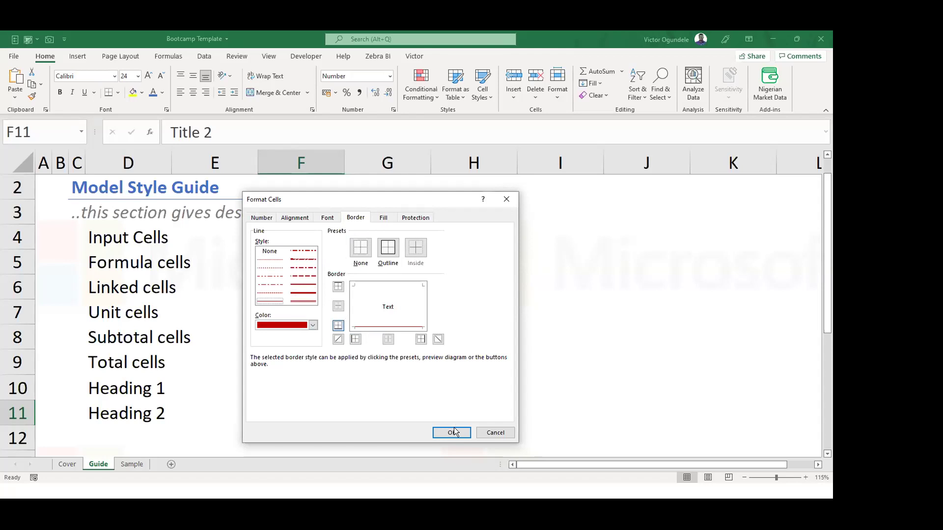
left_click(453, 429)
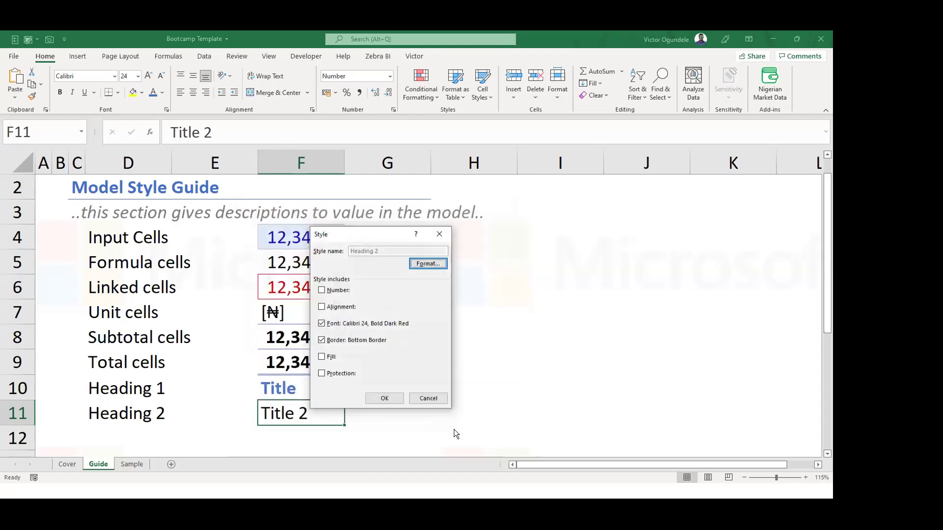
left_click(384, 398)
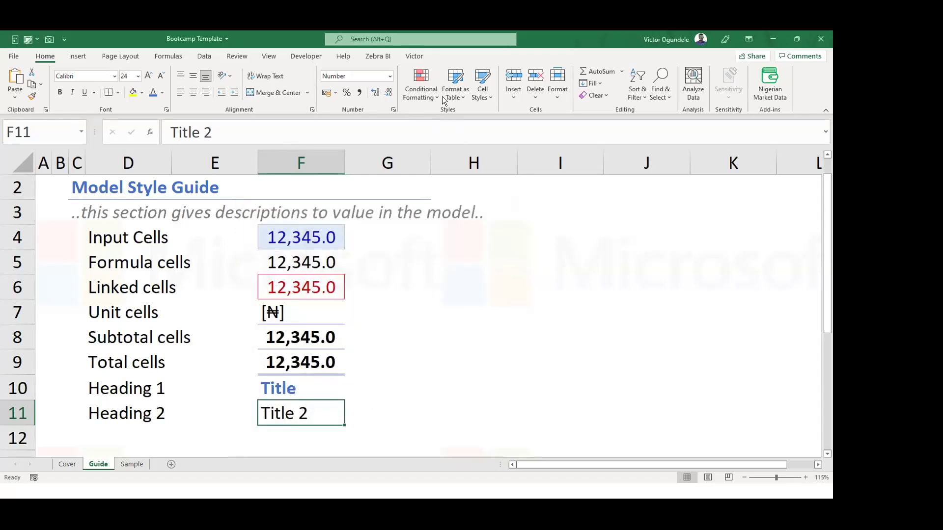
left_click(483, 94)
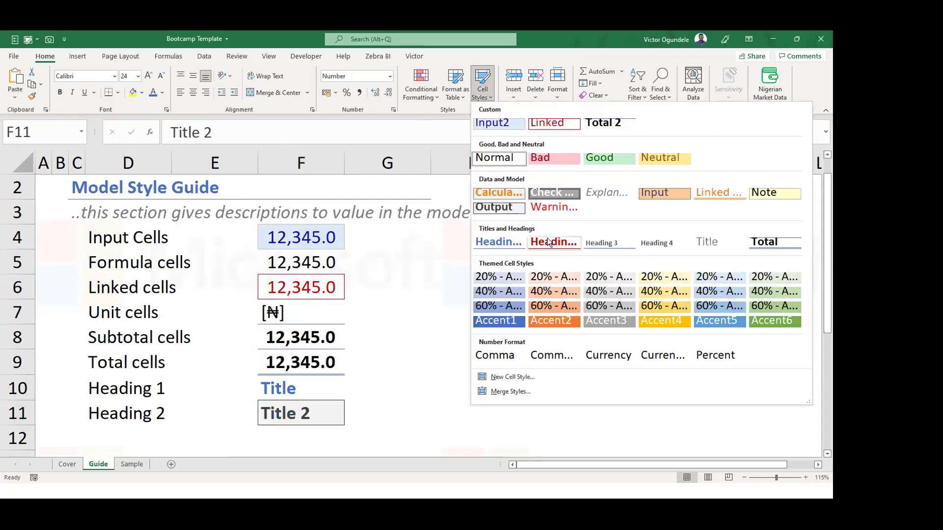
left_click(547, 239)
left_click(398, 348)
Apply the Explanatory style to G4:G11, then discard a trial entry in G4.
scroll(398, 348, "down", 1)
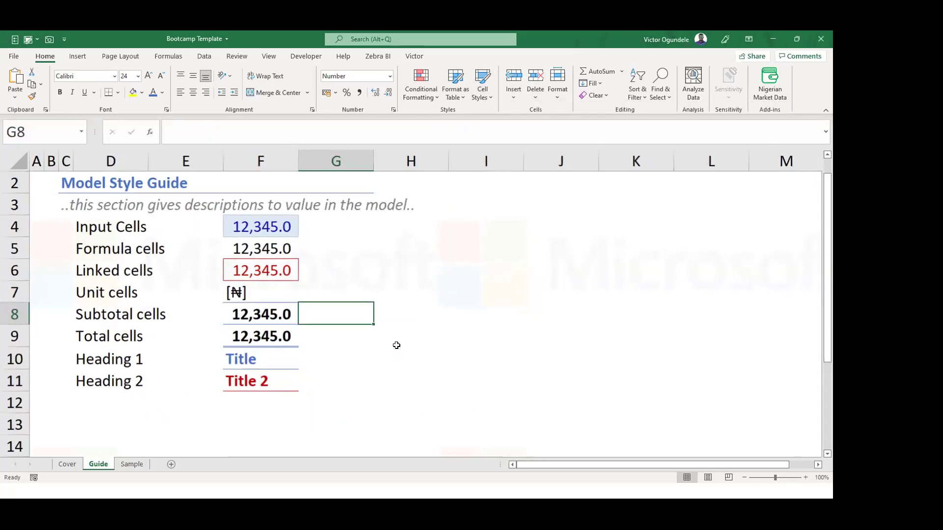
scroll(397, 346, "down", 1)
scroll(397, 346, "down", 1)
scroll(396, 345, "down", 1)
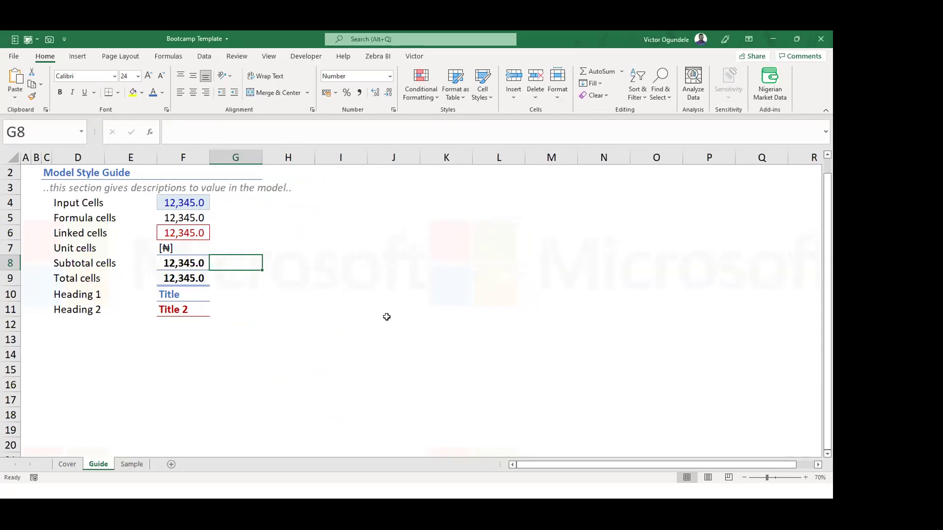
scroll(397, 345, "up", 1)
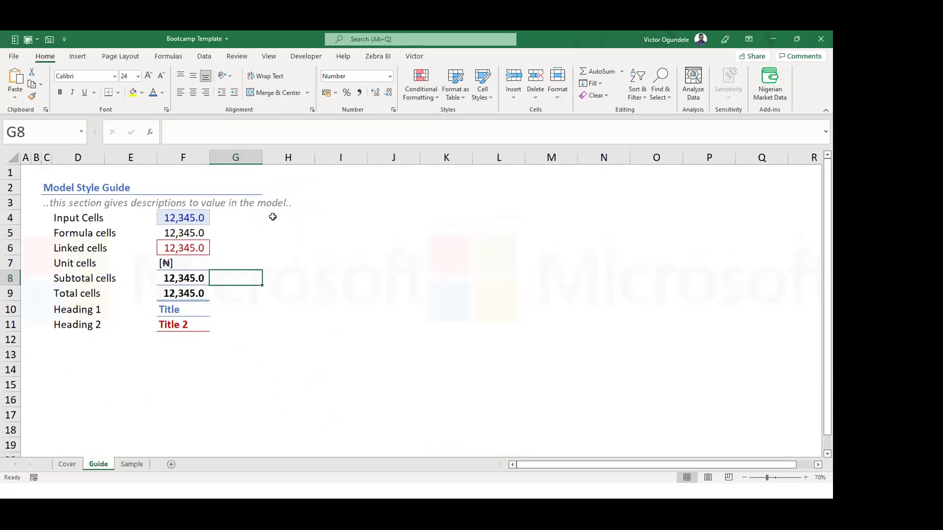
left_click_drag(237, 218, 242, 321)
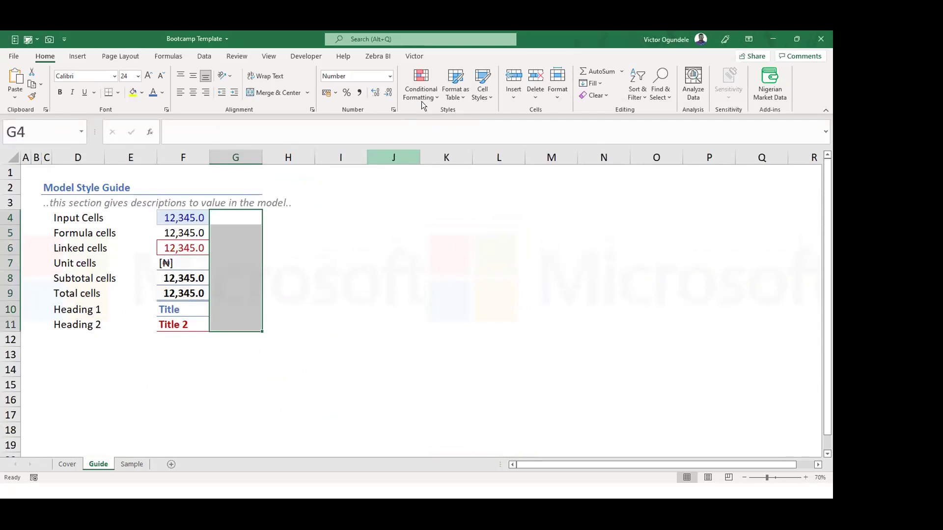
left_click(482, 84)
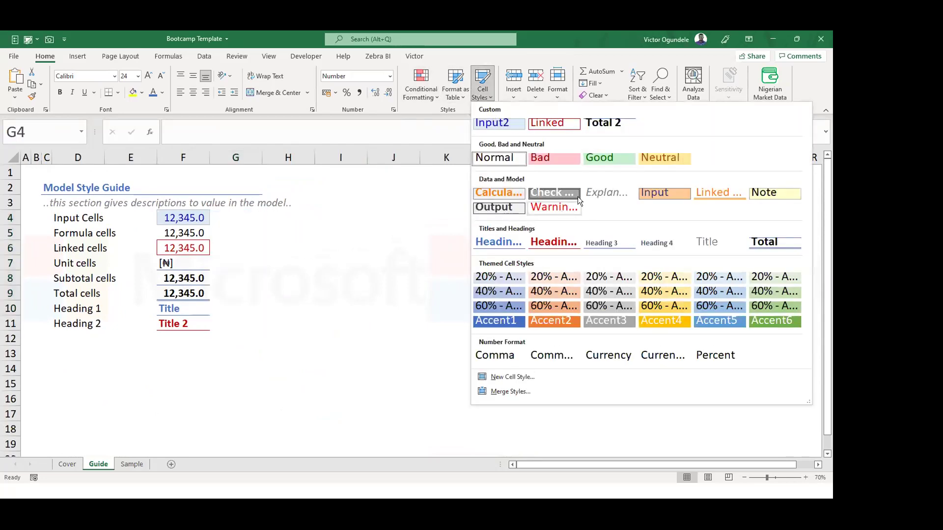
left_click(605, 192)
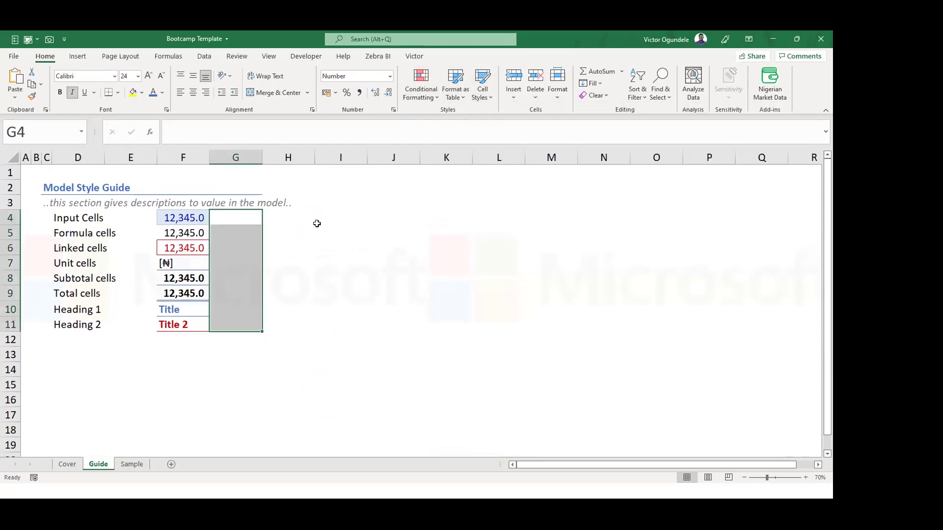
left_click(240, 217)
type("hardcoded value")
key("Escape")
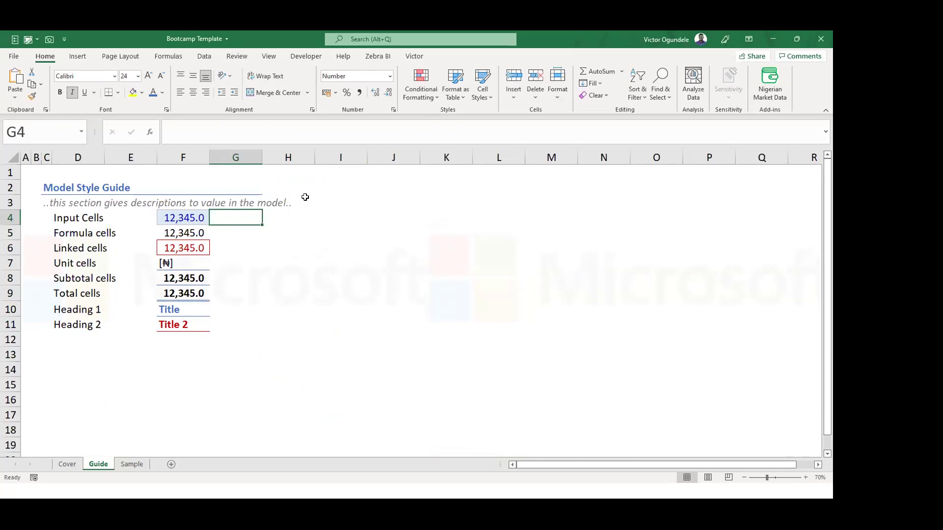
Narrow column G to a thin spacer and apply the Explanatory style to H4:H11.
left_click_drag(258, 156, 222, 155)
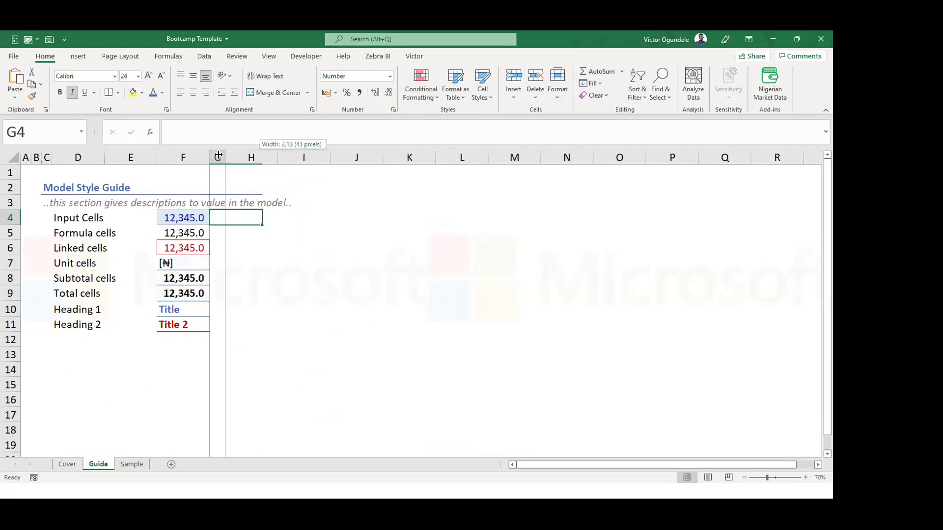
left_click(241, 223)
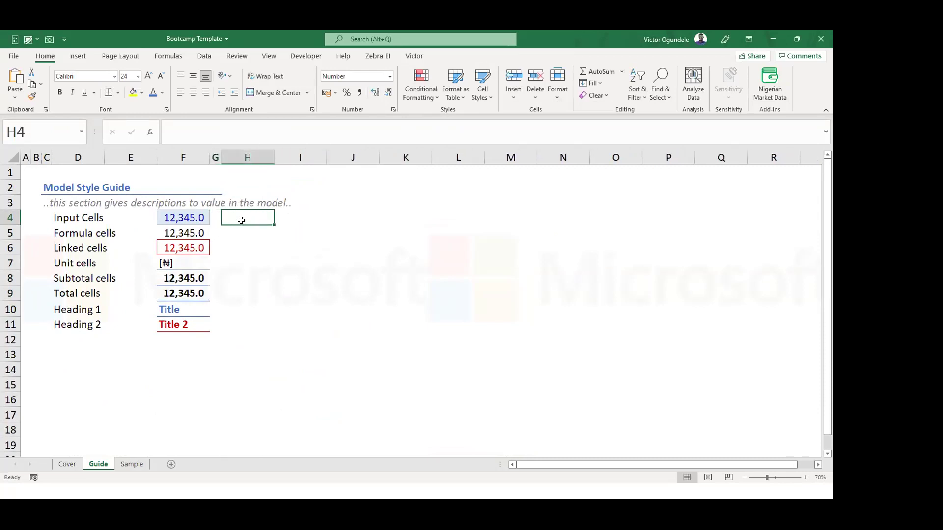
left_click_drag(241, 220, 248, 327)
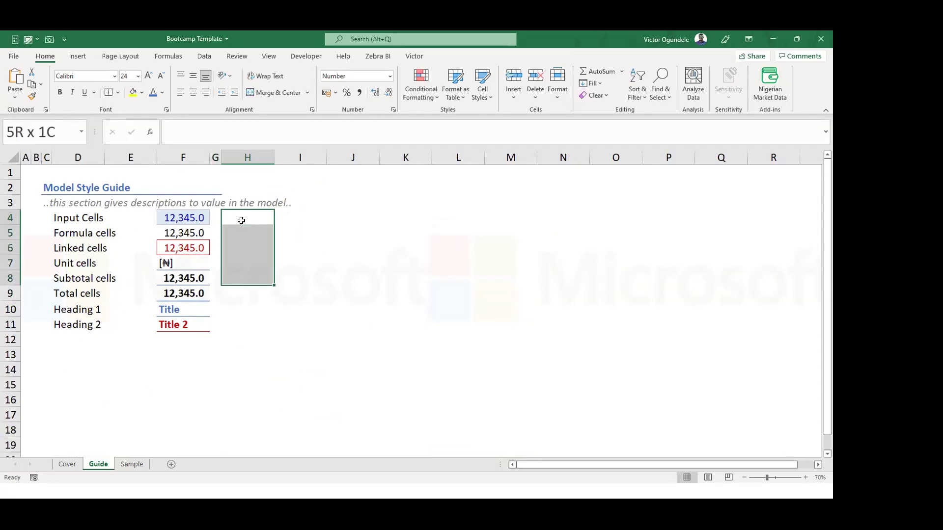
left_click(482, 84)
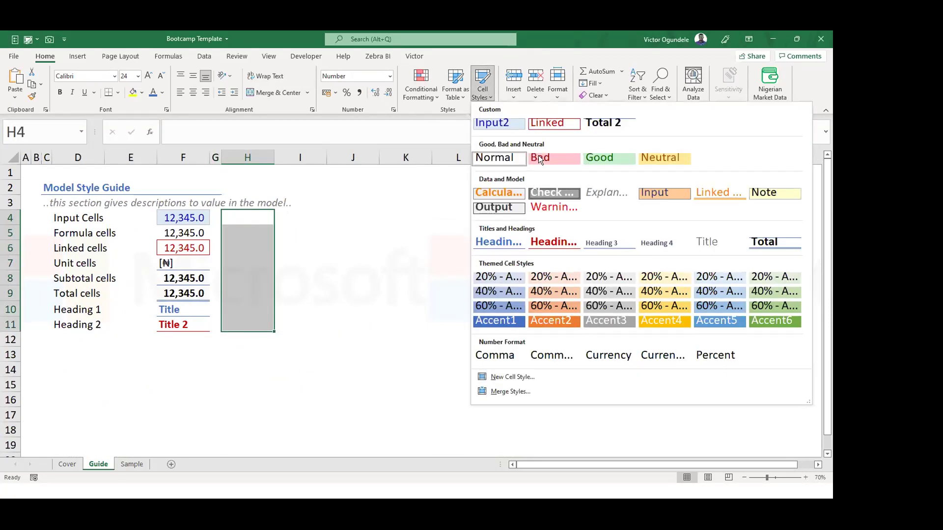
left_click(596, 196)
Type 'hardcoded value that can be change' in H4 and 'result of calculations or functions' in H5.
left_click(248, 218)
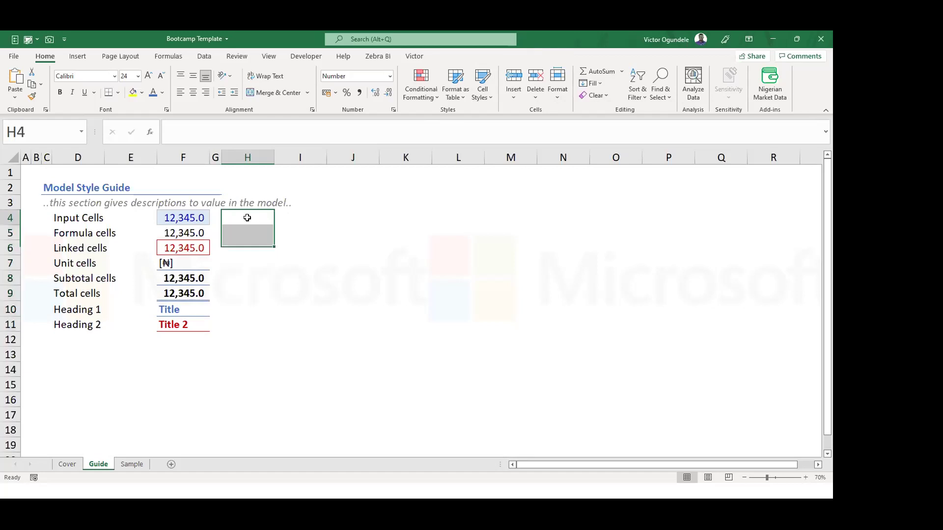
type("a")
key("BackSpace")
type("har")
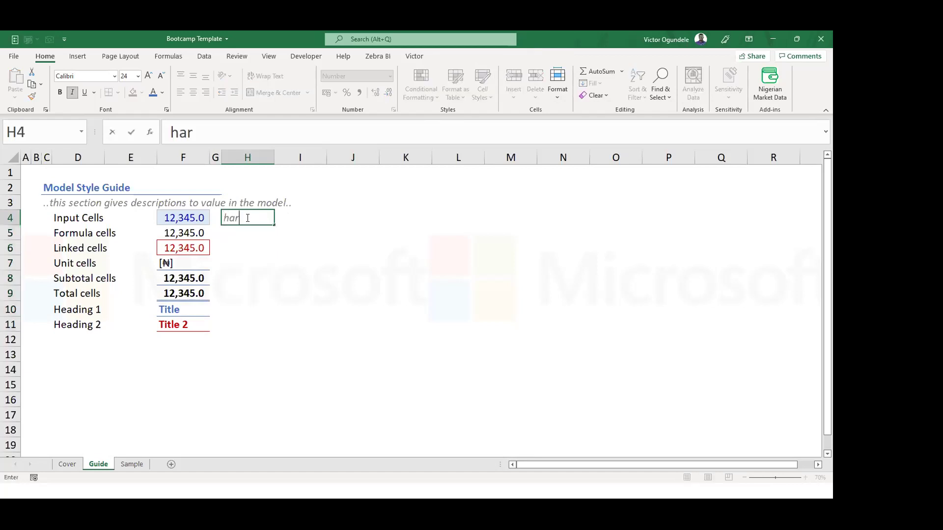
type("dcoded value that can be change")
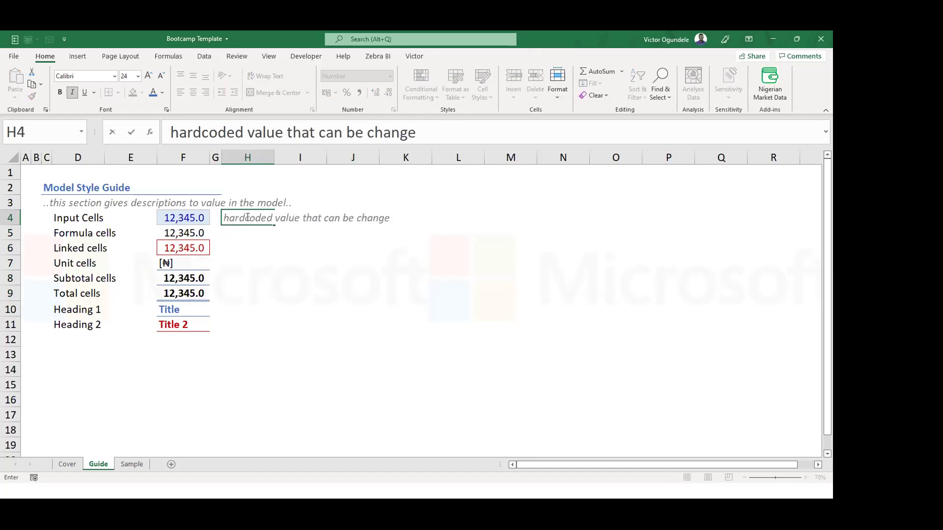
key("Return")
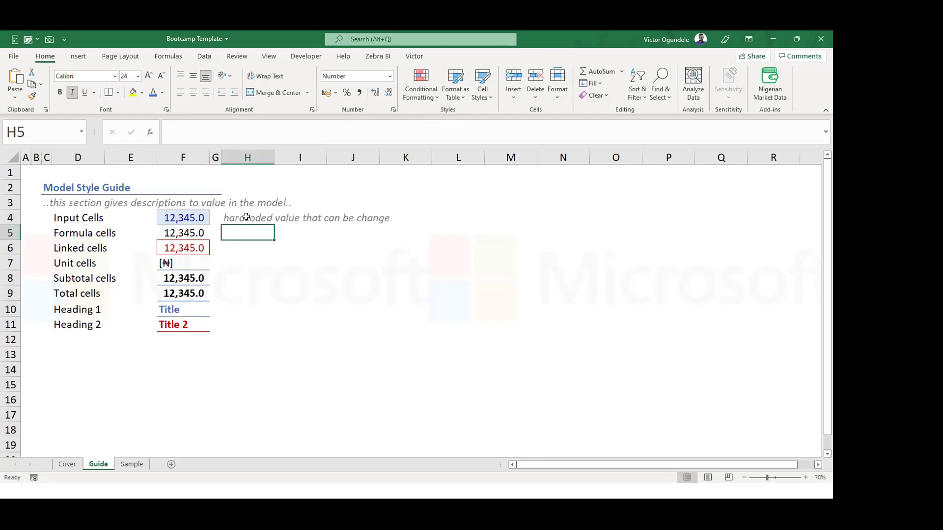
type("result of a caluc")
key("BackSpace")
key("BackSpace")
type("culations or ")
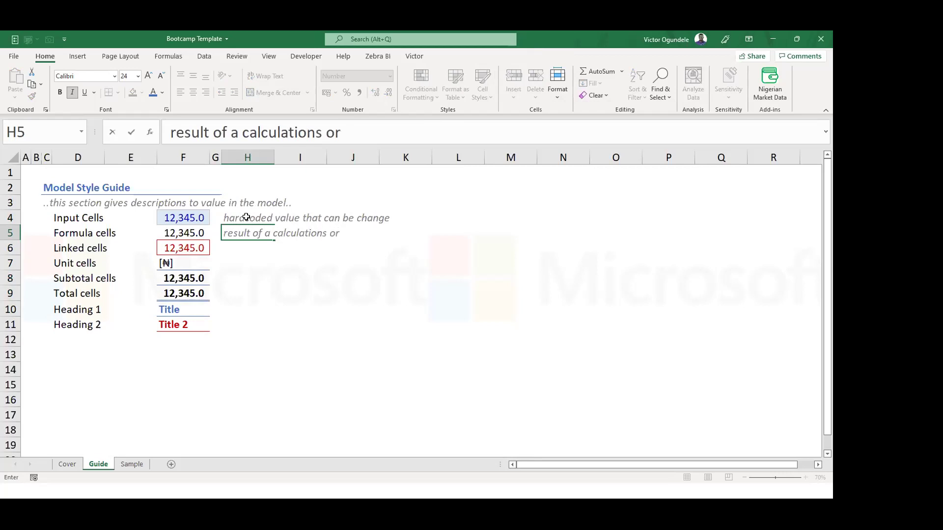
type("functions")
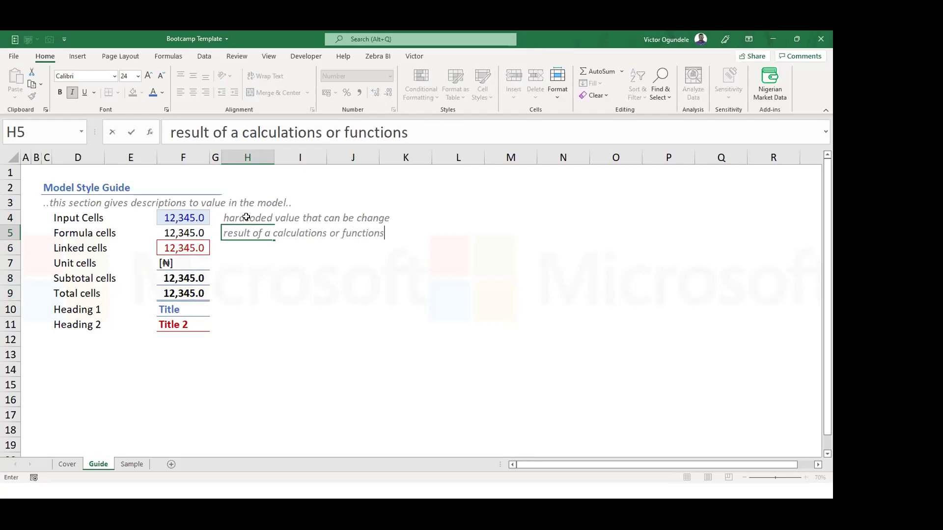
key("Return")
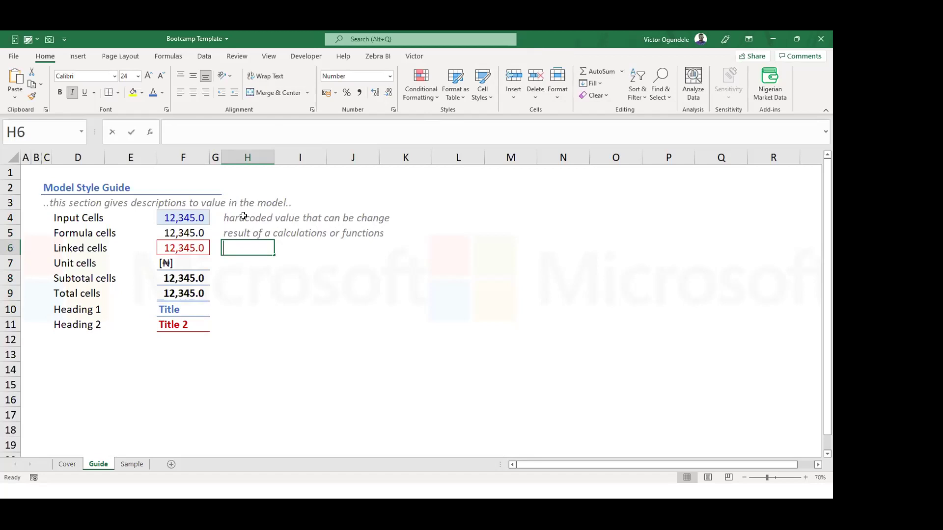
Describe linked cells in H6 as data gotten from another worksheet or cell.
type("data gotten from  another worksheet or cell")
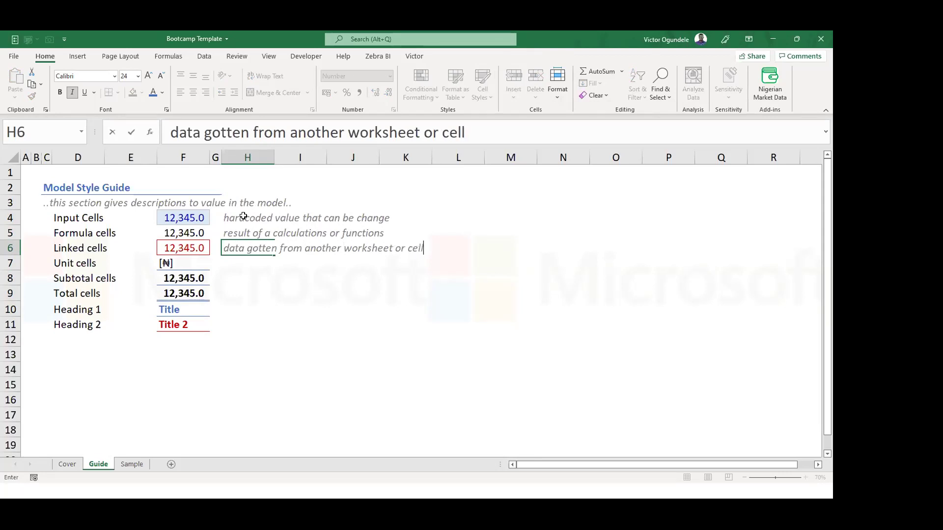
key("Return")
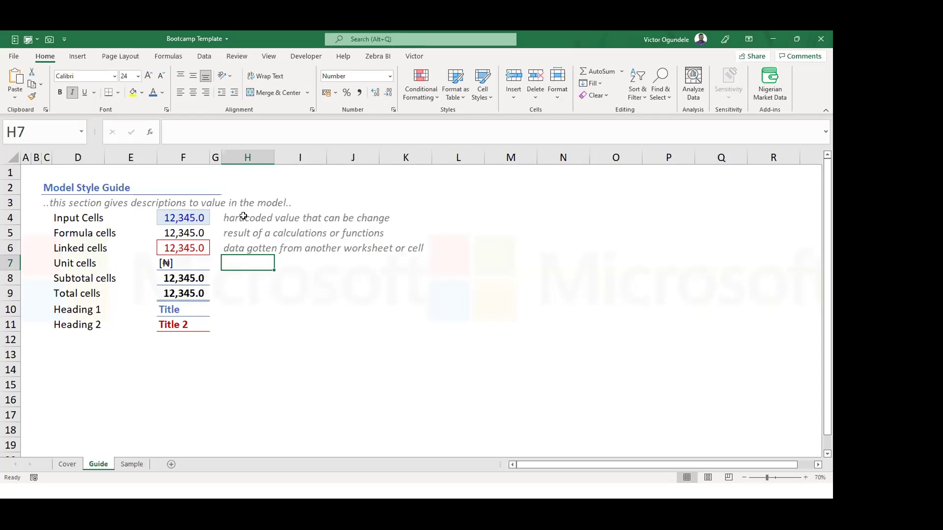
Leave H7 empty and select the Model Style Guide title.
type("exp")
key("BackSpace")
key("BackSpace")
key("BackSpace")
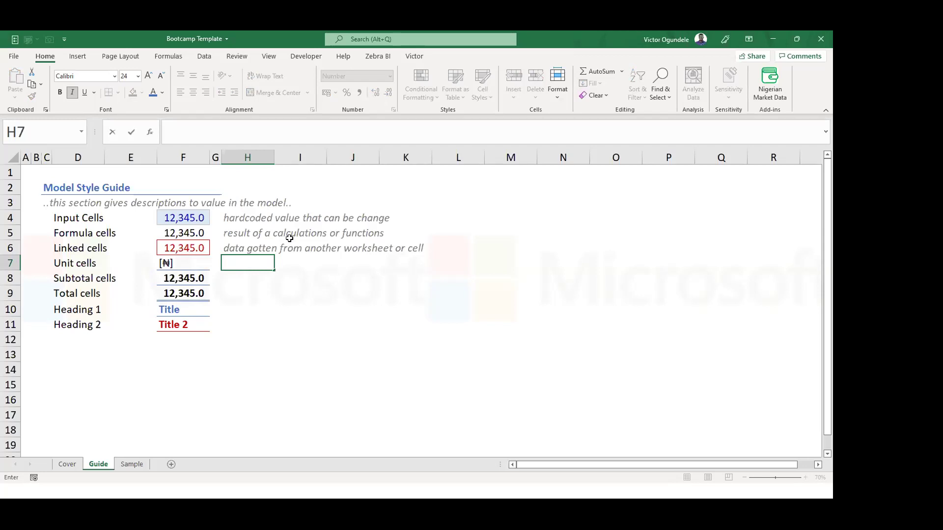
left_click(229, 319)
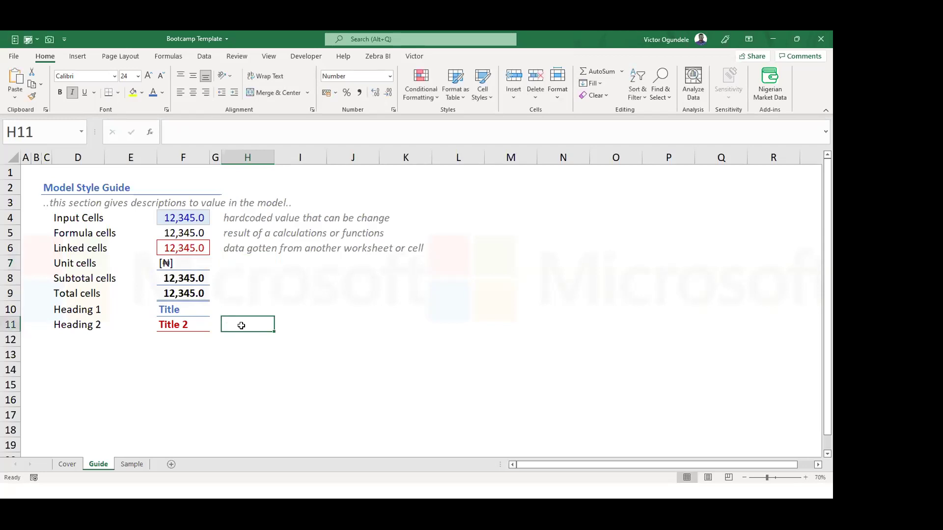
left_click(37, 354)
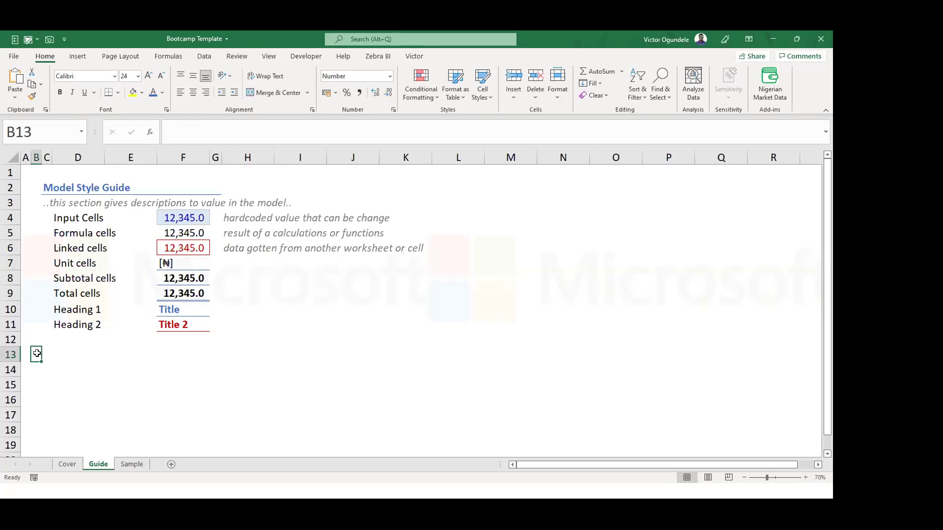
left_click(43, 188)
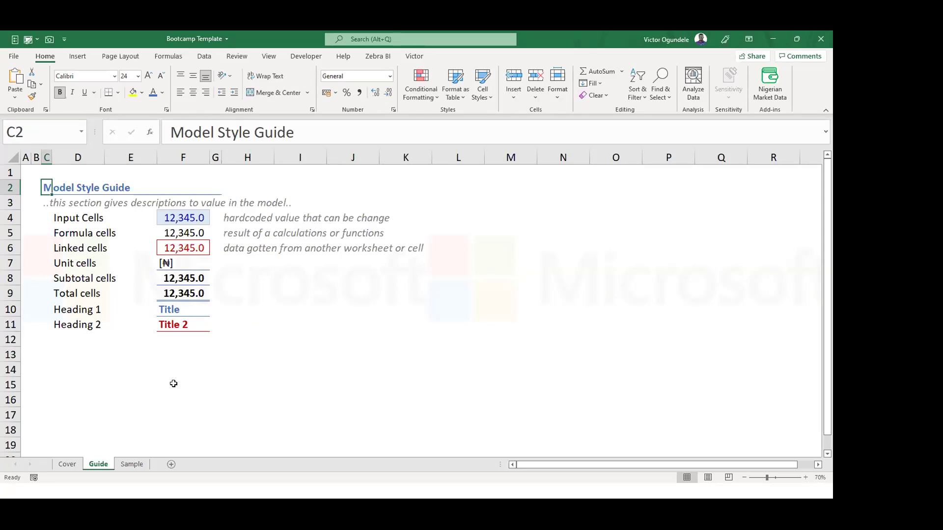
Select D13 below the guide for the repeated title, briefly checking the Cover sheet.
mouse_move(98, 219)
left_mouse_down()
mouse_move(101, 289)
mouse_move(84, 366)
left_mouse_up()
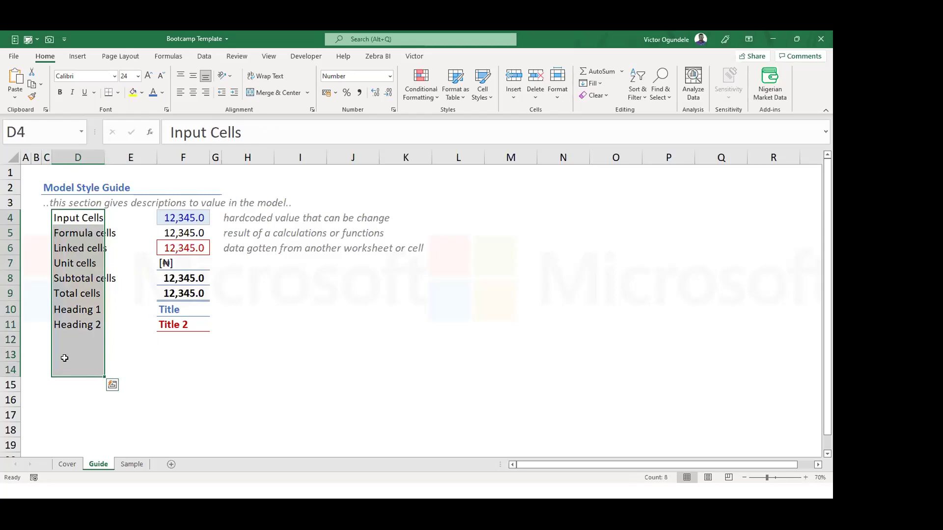
left_click(64, 358)
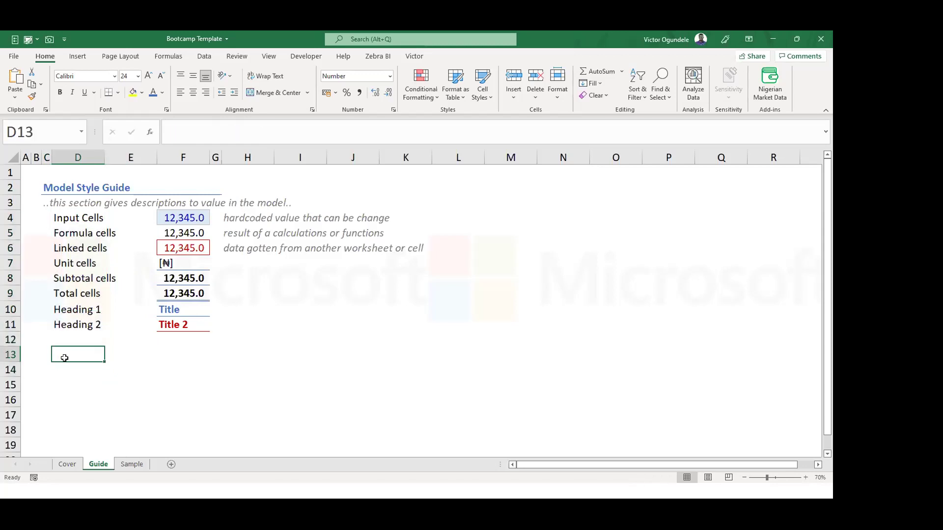
left_click(61, 464)
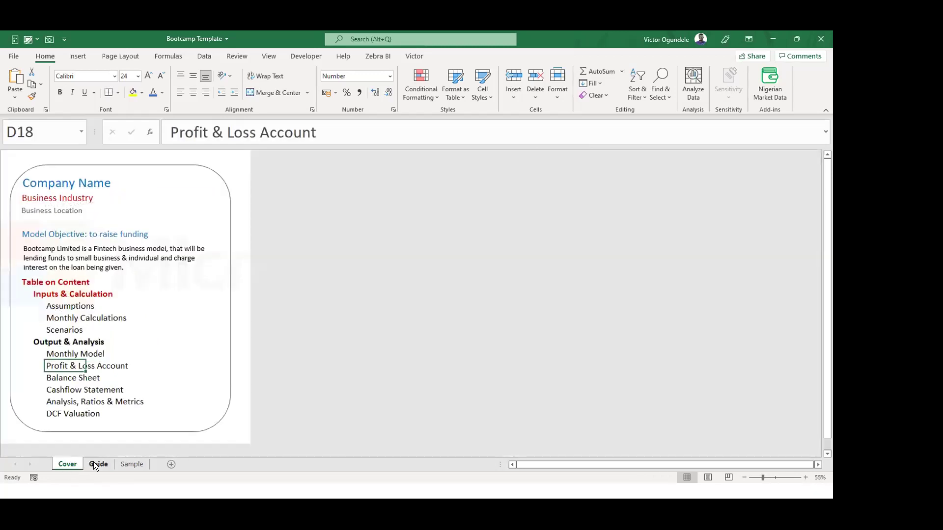
left_click(95, 465)
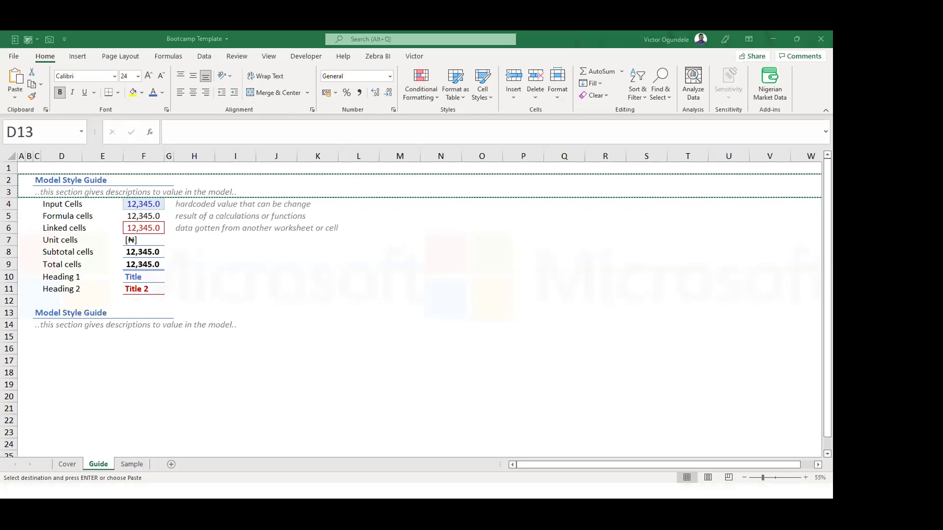
Clear the copy marquee and review the pasted rows near D16.
key("Escape")
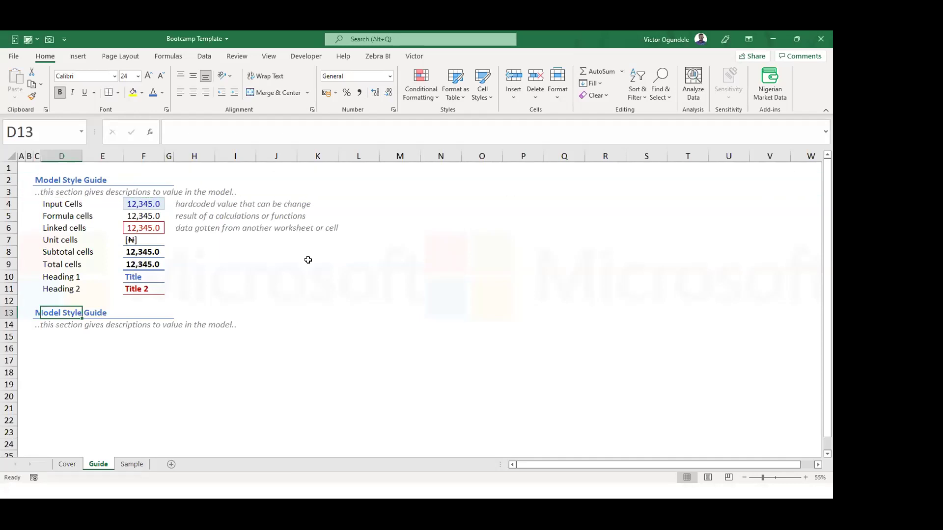
scroll(308, 260, "up", 1, "ctrl")
scroll(289, 304, "up", 1, "ctrl")
scroll(272, 357, "up", 1, "ctrl")
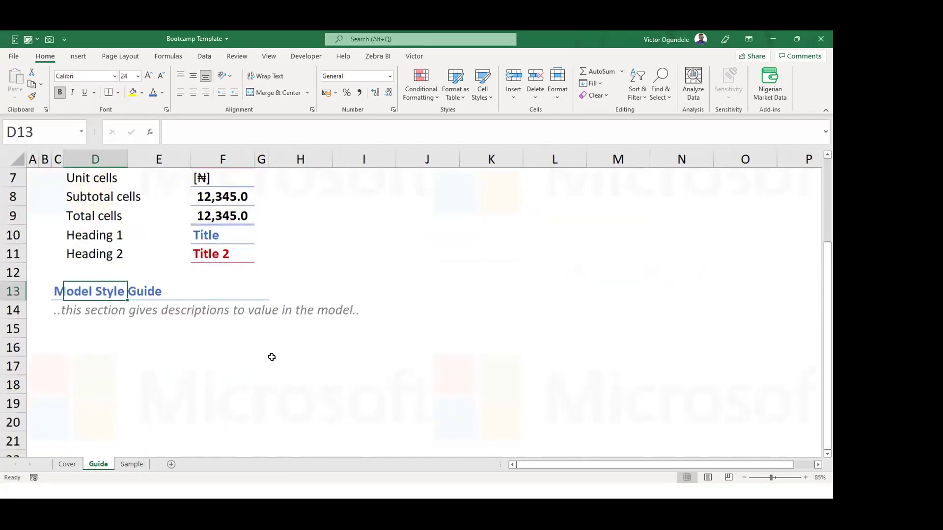
scroll(271, 357, "down", 1)
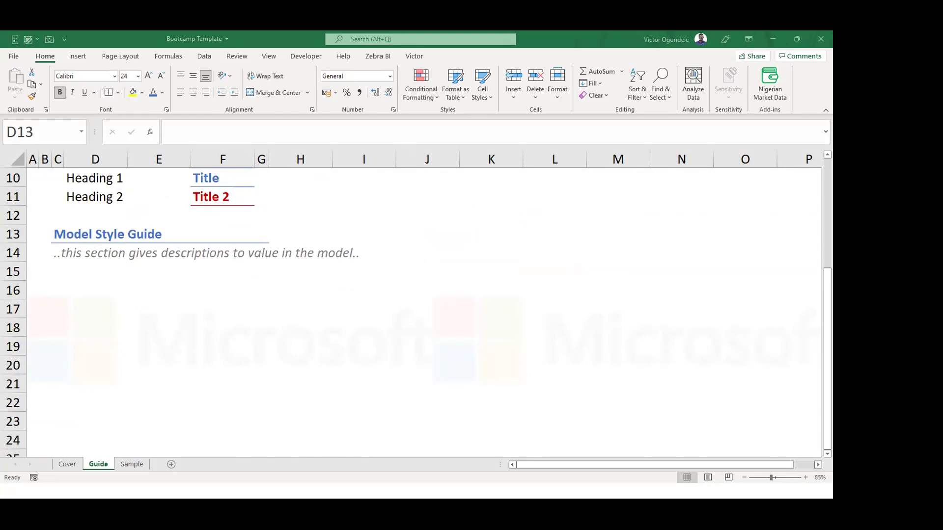
left_click(91, 283)
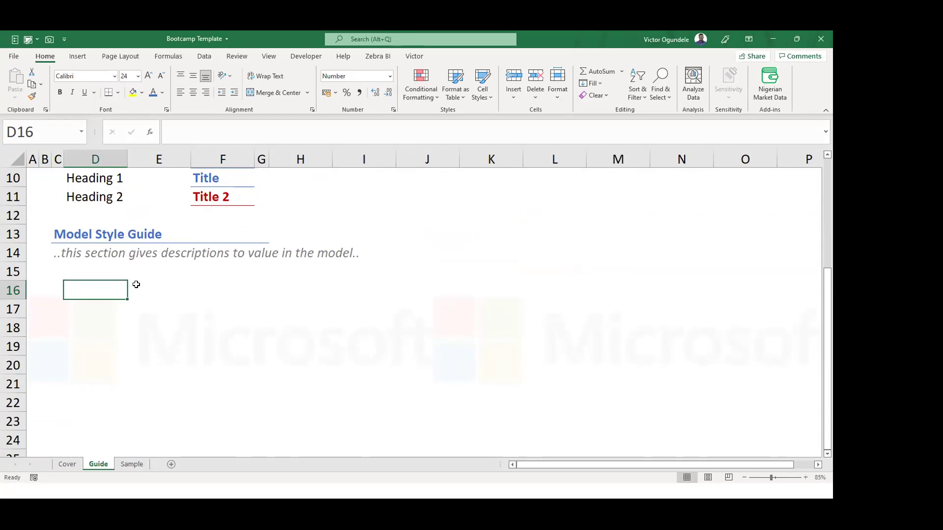
scroll(136, 284, "down", 1, "ctrl")
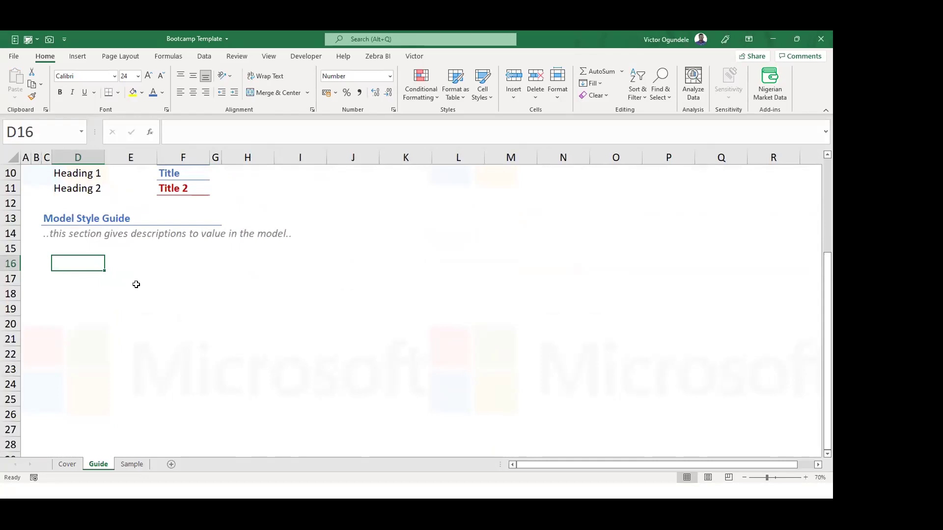
scroll(108, 300, "up", 2)
Retype the C13 heading as 'Model Glossary & Audit'.
left_click(45, 309)
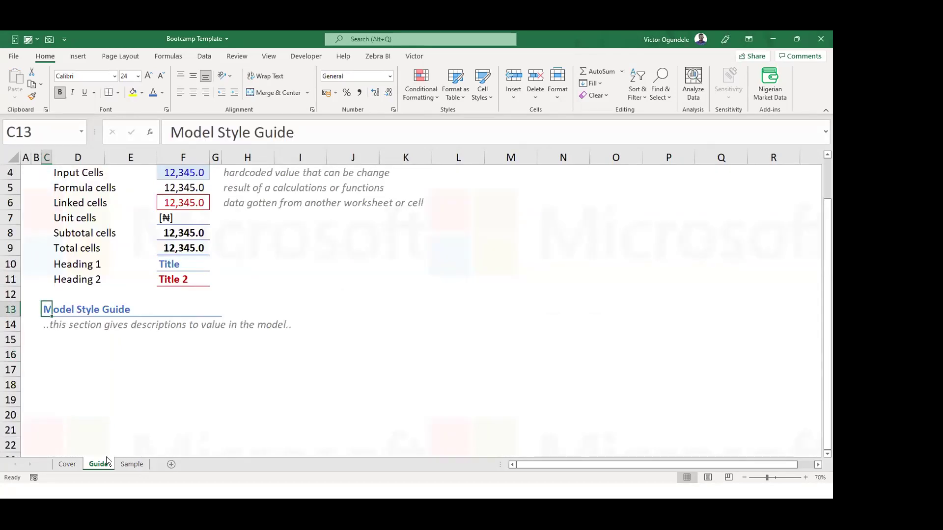
type("Model Glosa")
key("BackSpace")
type("saa")
key("BackSpace")
type("rr")
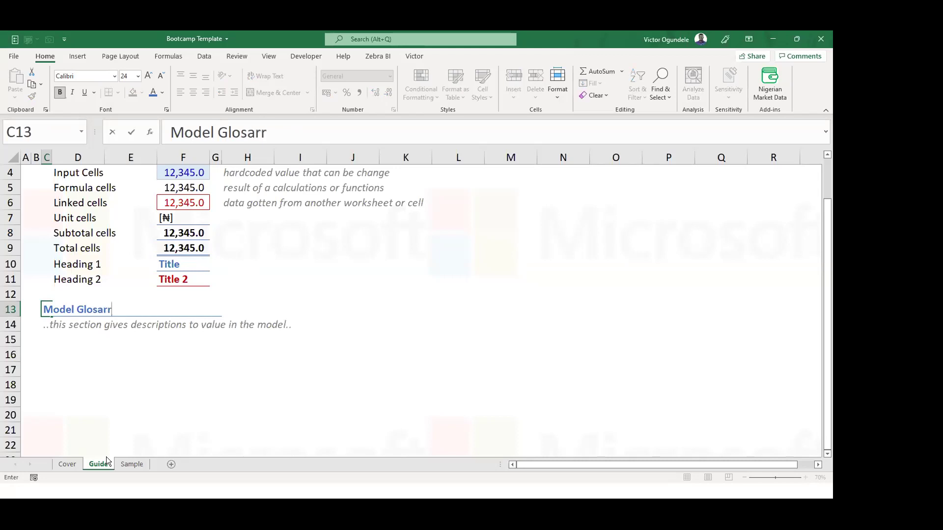
key("BackSpace")
type("y")
key("BackSpace")
key("BackSpace")
key("BackSpace")
type("sary & Audit")
key("Return")
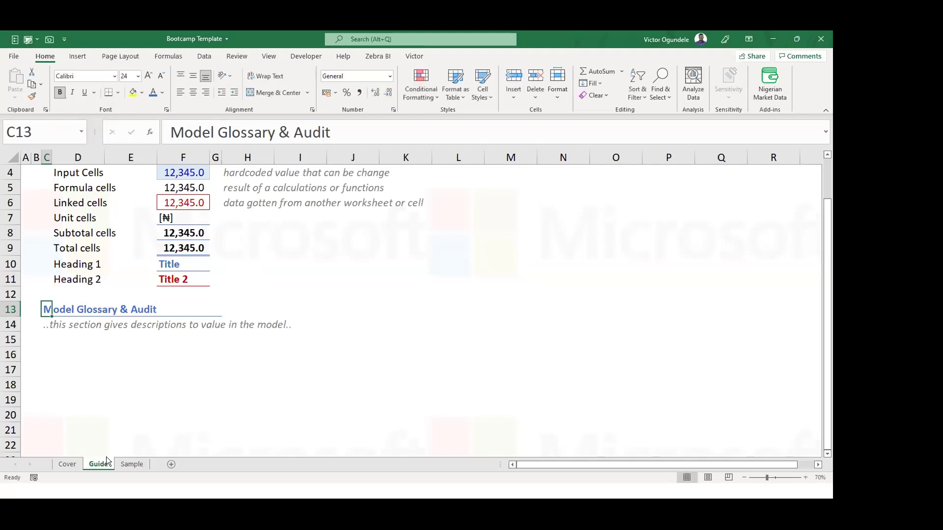
key("Left")
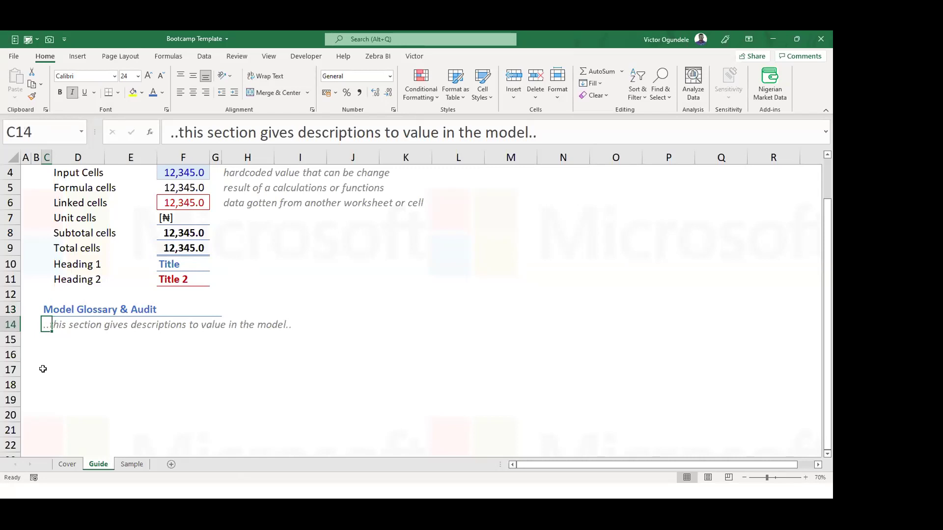
Enter '..explanation & model audit' as the subtitle in C14.
scroll(159, 322, "up", 1)
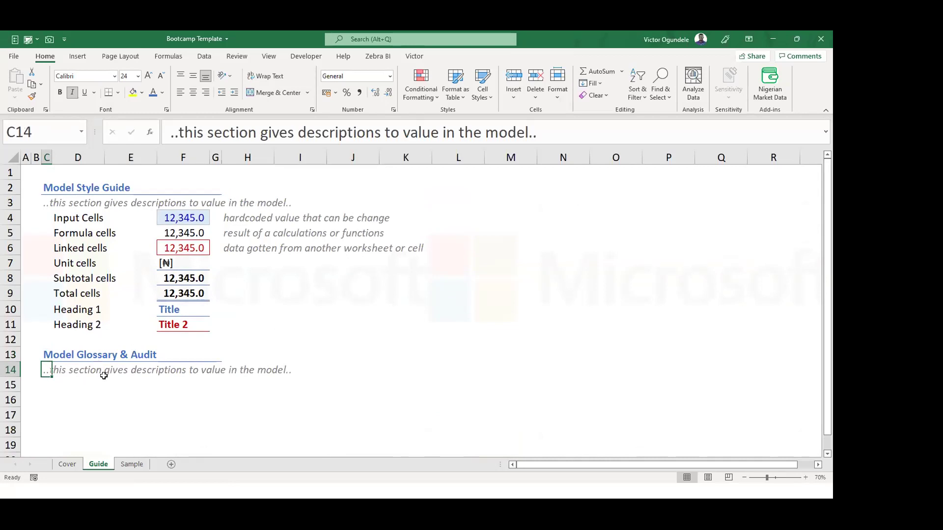
type("..")
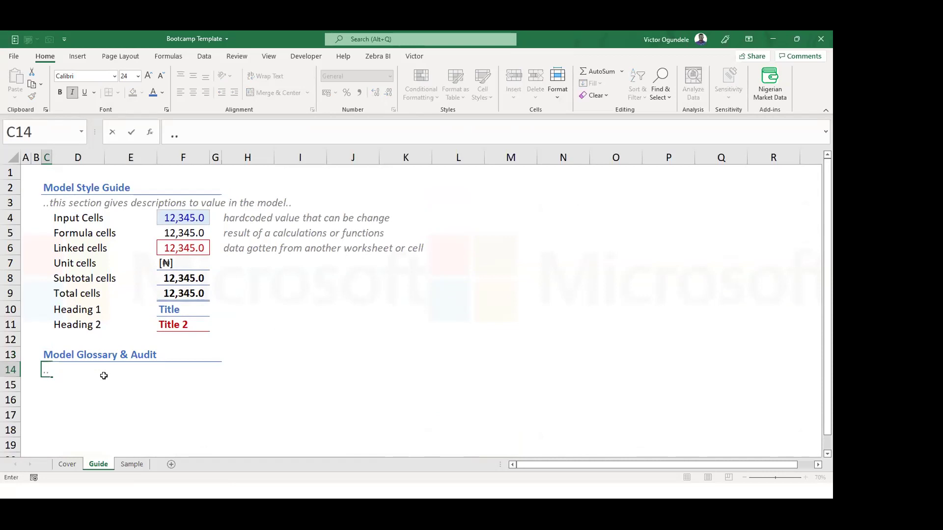
type("explanation & model audit")
key("Return")
Add glossary entry P&L in D15 with 'Profit or Loss Account' in F15.
left_click(104, 377)
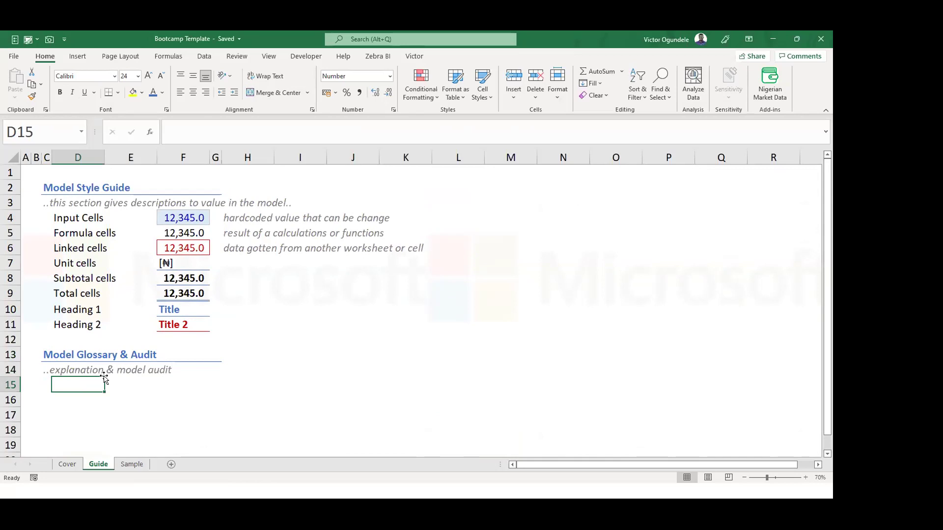
type("P&L")
key("ctrl+Return")
key("ctrl+Page_Up")
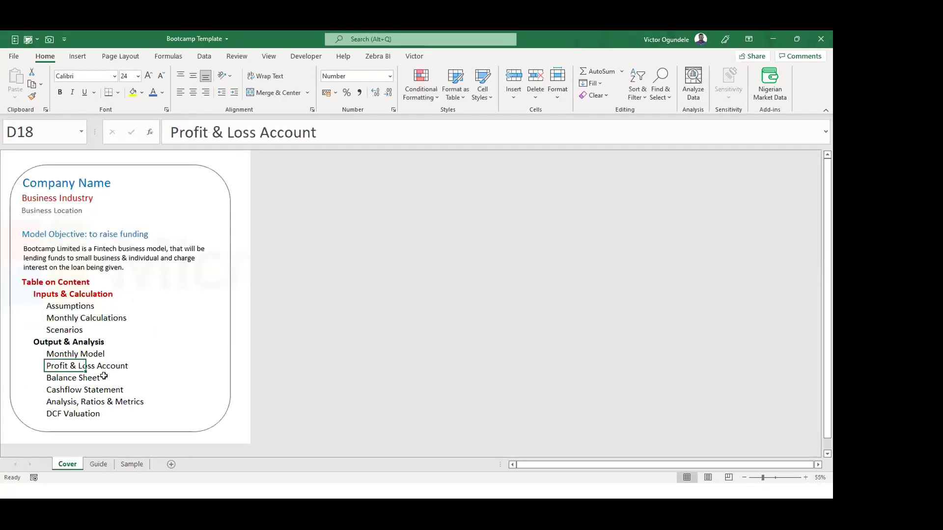
key("ctrl+Page_Down")
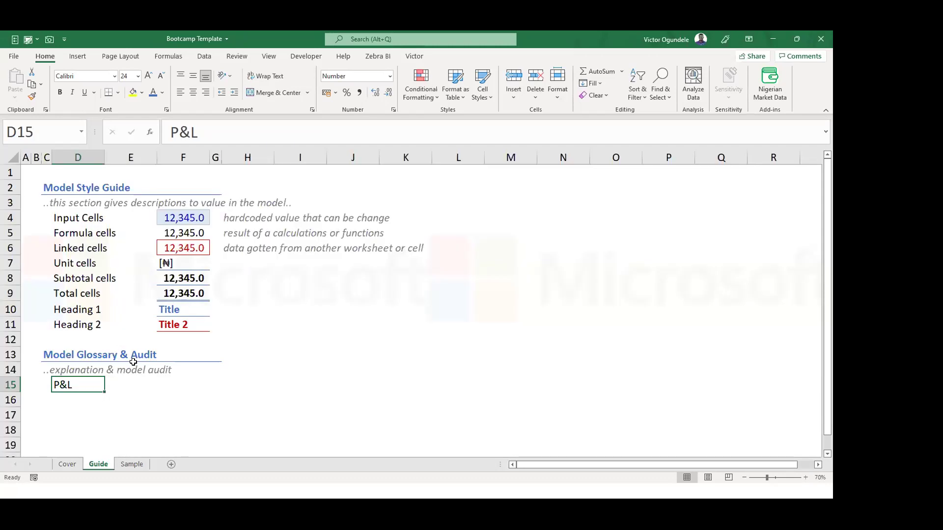
key("Right")
key("Right")
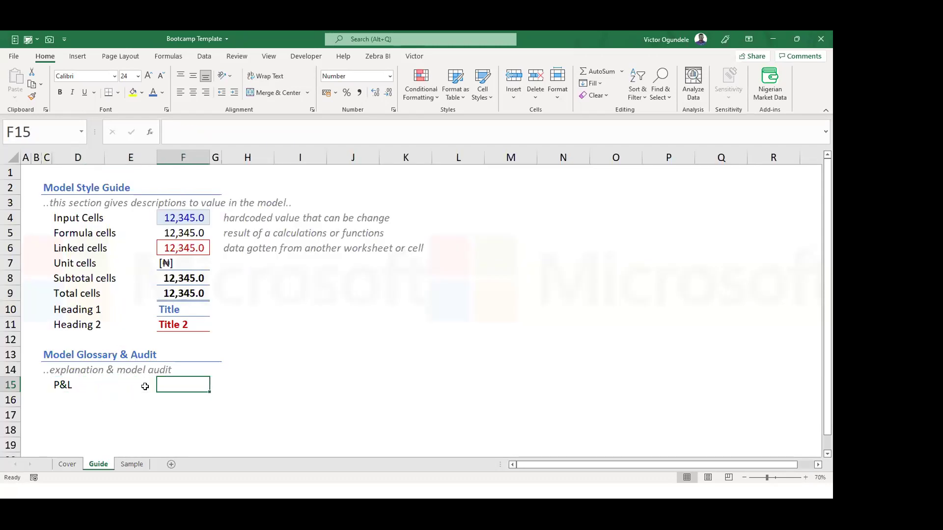
type("Profit or Loss Account")
key("ctrl+Return")
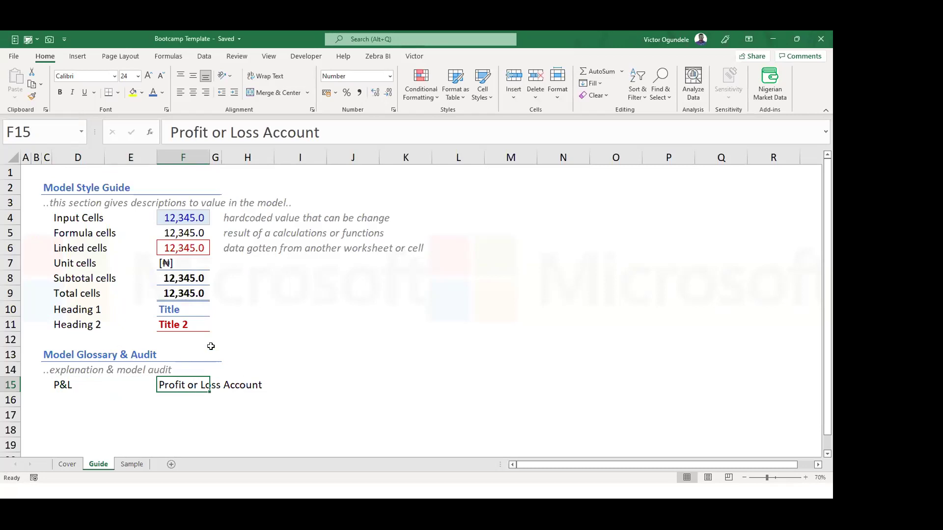
left_click(272, 339)
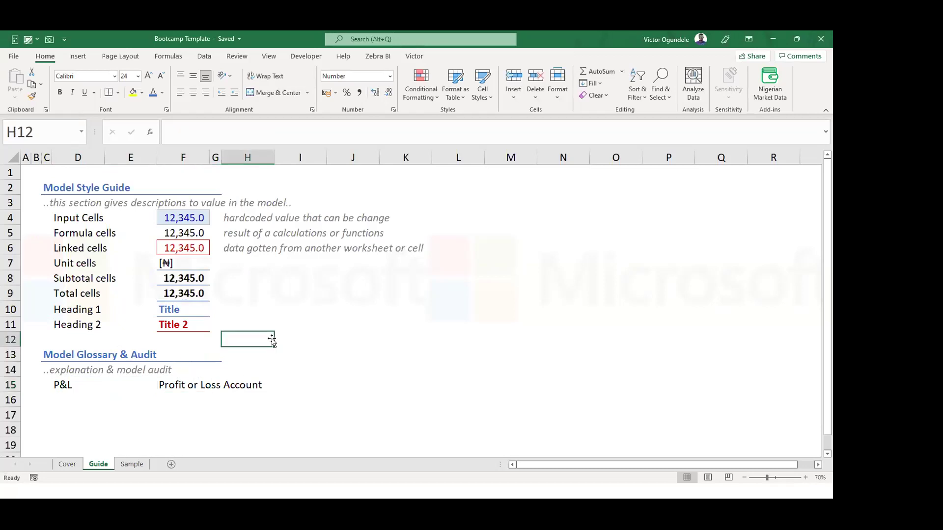
Insert blank rows above the glossary section to make room for a new section.
left_click(133, 350)
key("shift+space")
key("ctrl+shift+plus")
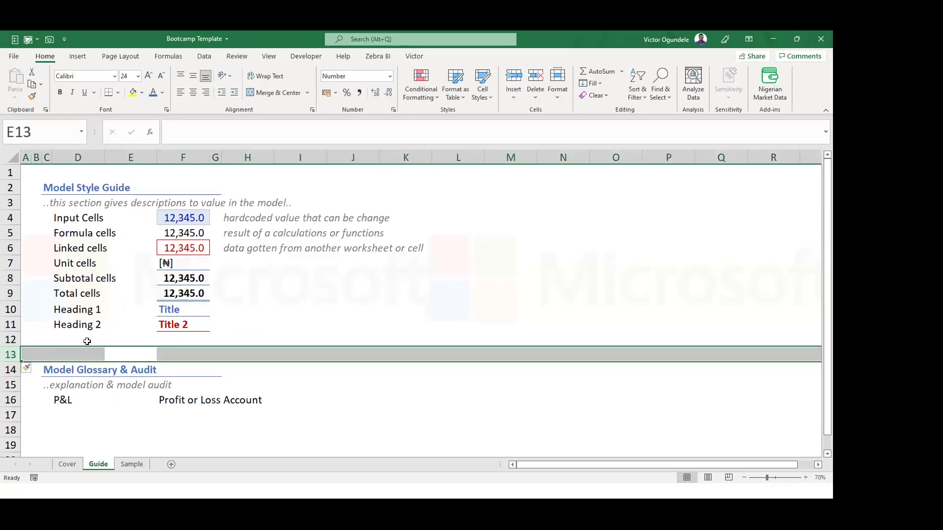
left_click(66, 338)
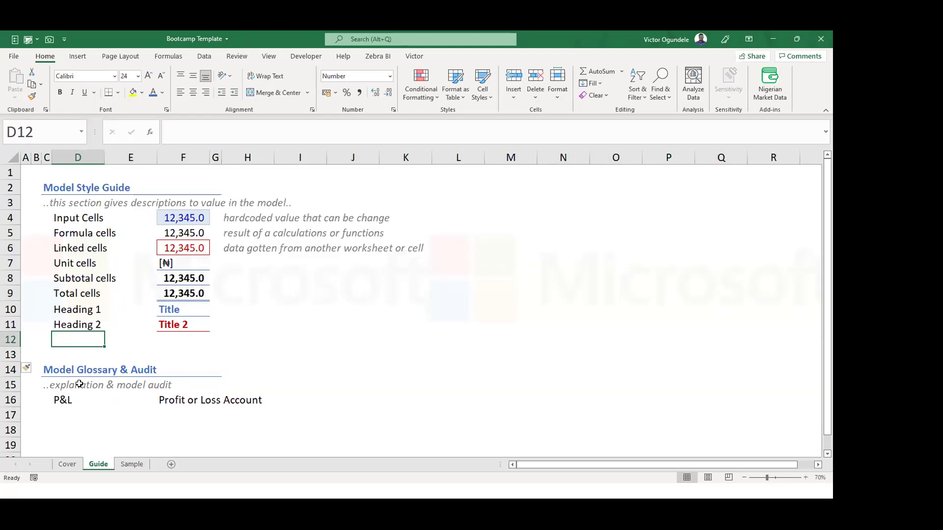
left_click(69, 421)
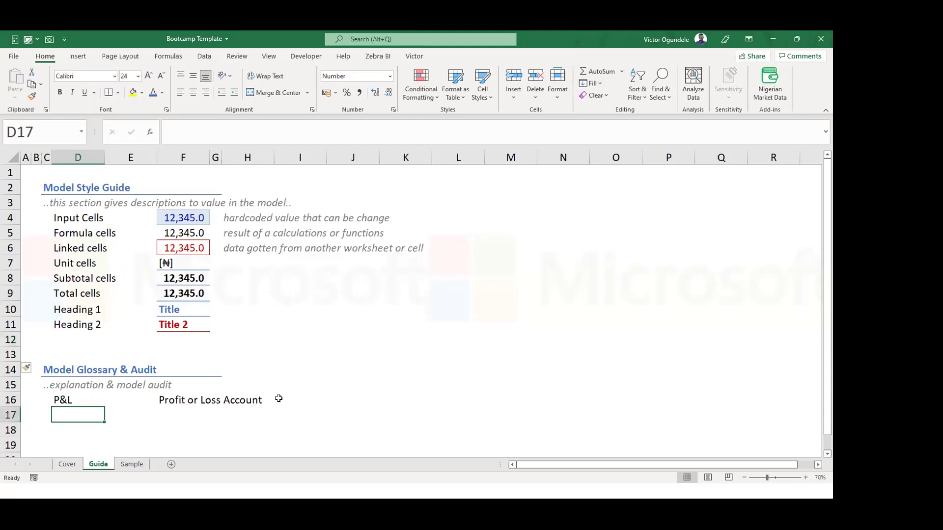
left_click(9, 369)
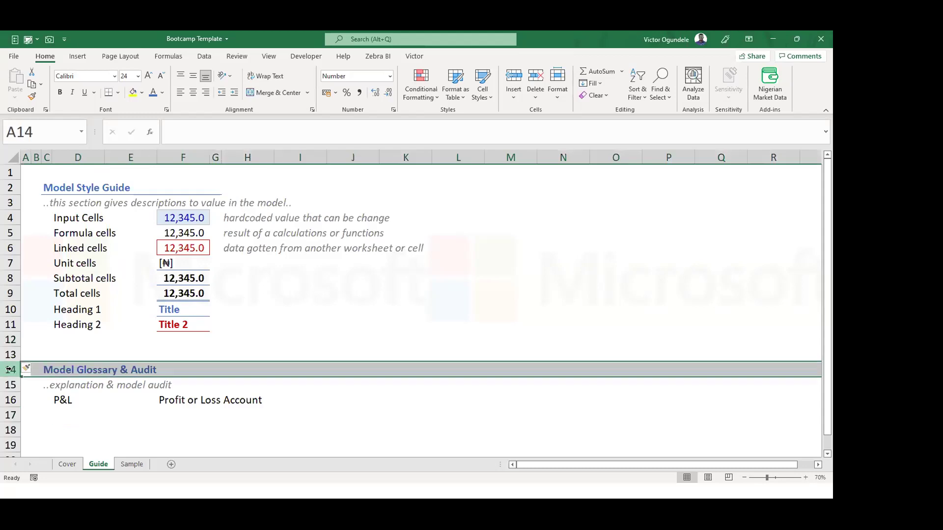
key("ctrl+plus")
key("ctrl+plus")
key("ctrl+plus")
key("ctrl+plus")
key("ctrl+plus")
key("ctrl+plus")
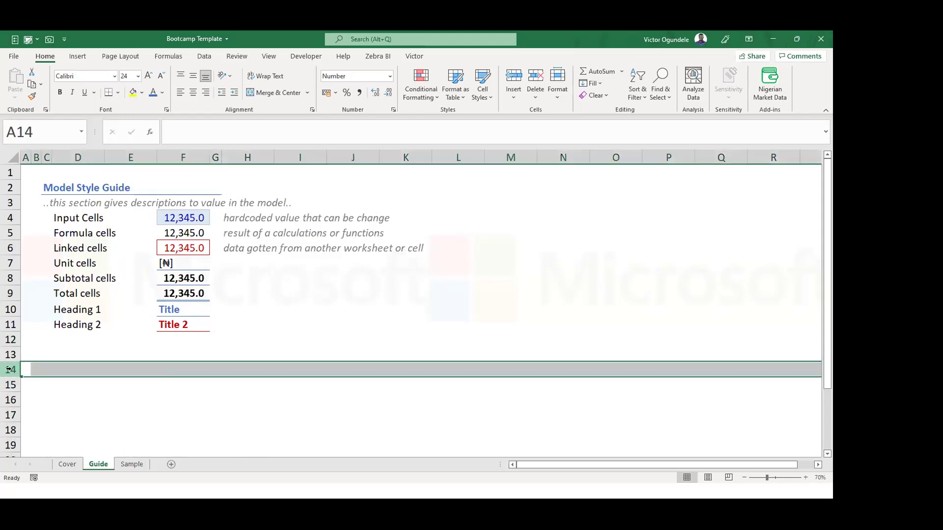
Copy the Model Style Guide heading and description rows 2–3 and paste them at row 14.
key("Right")
key("ctrl+Up")
key("Right")
key("Down")
key("shift+space")
key("shift+Down")
key("ctrl+c")
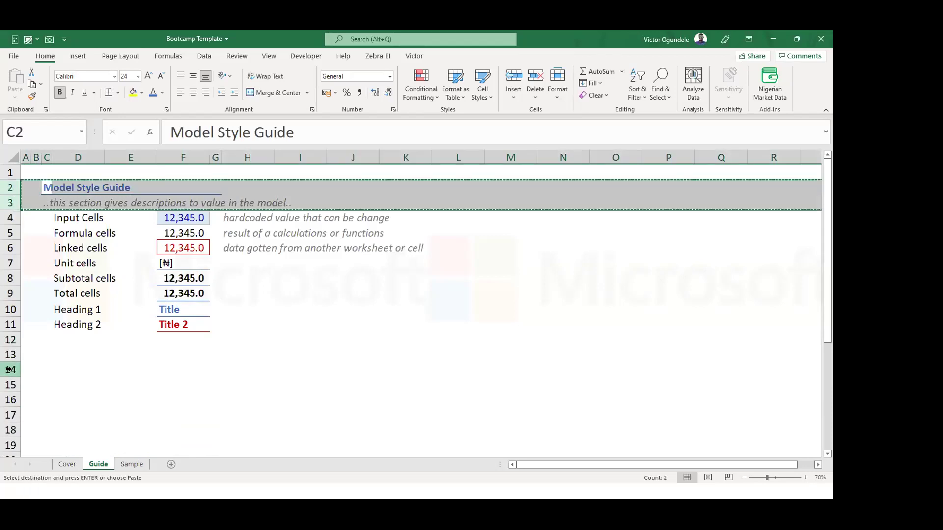
key("Home")
key("Down")
key("Down")
key("Down")
key("Down")
key("Down")
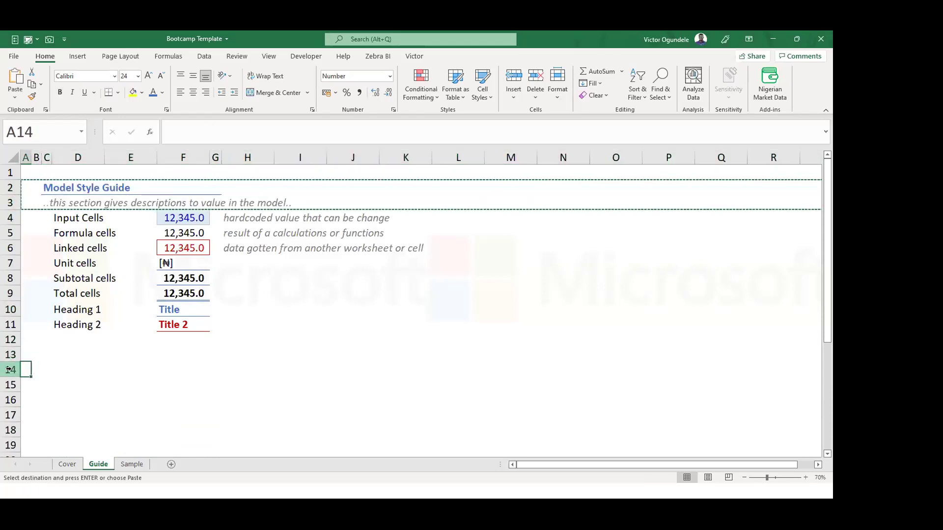
key("ctrl+v")
Retype the pasted C14 heading as 'Model Information' and save the workbook.
key("Right")
key("Right")
key("Escape")
type("Model Infl")
key("BackSpace")
type("o")
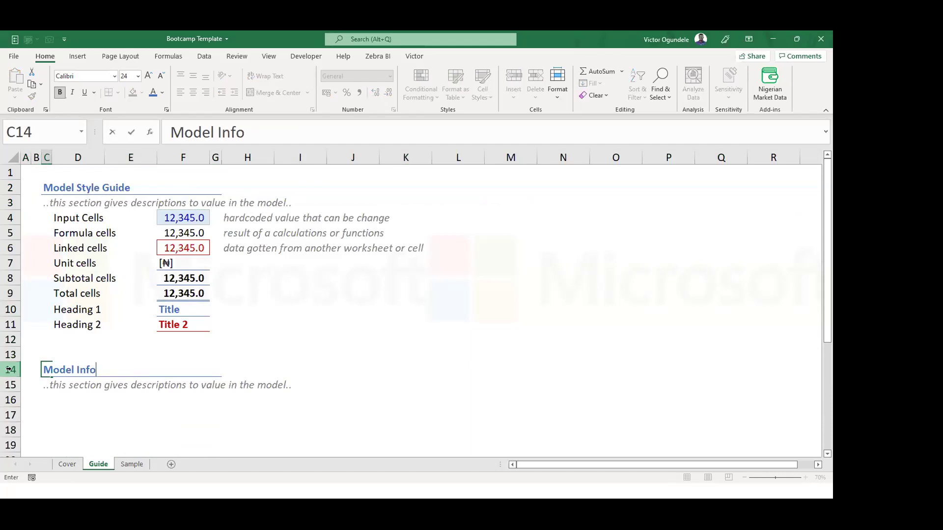
type("rm")
key("BackSpace")
type("rmation")
key("ctrl+s")
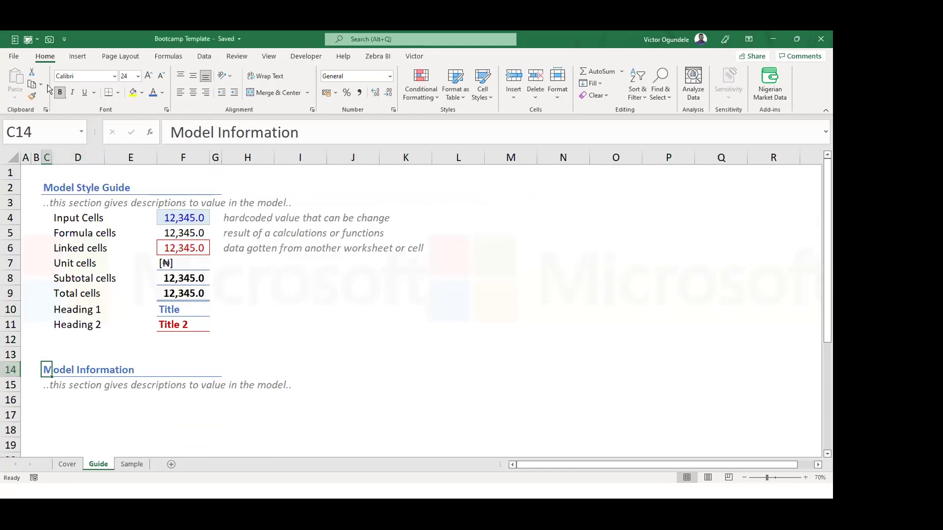
Replace the row 15 description with '..details of the business model'.
double_click(44, 57)
left_click(47, 335)
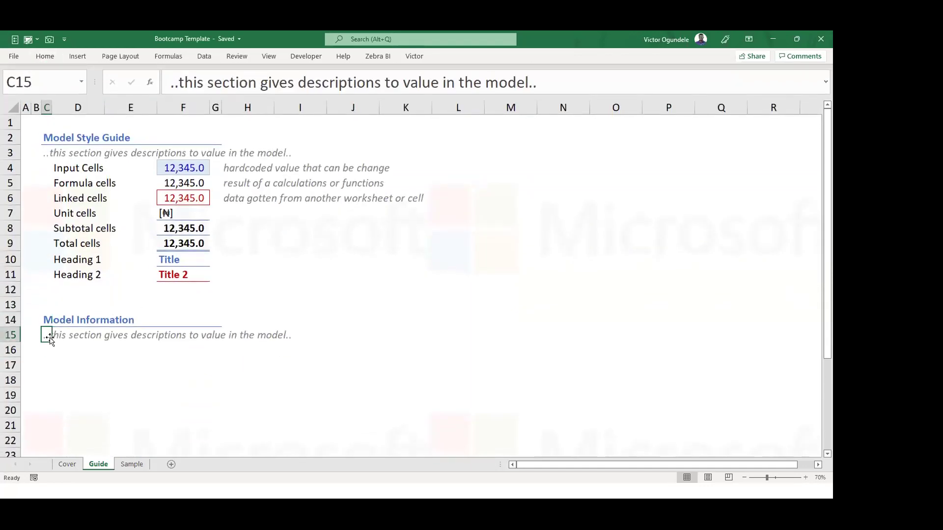
type("--details of the business moe")
key("BackSpace")
type("del")
key("Return")
left_click(50, 337)
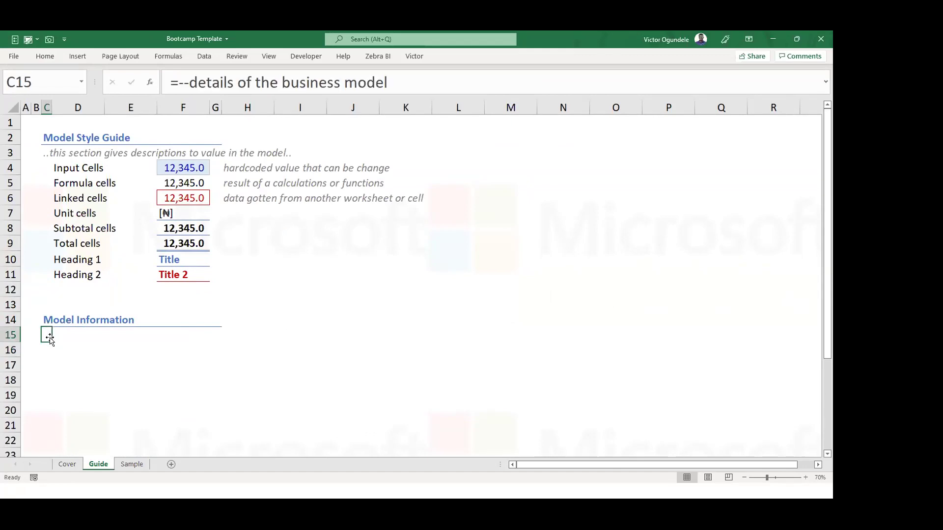
left_click(173, 77)
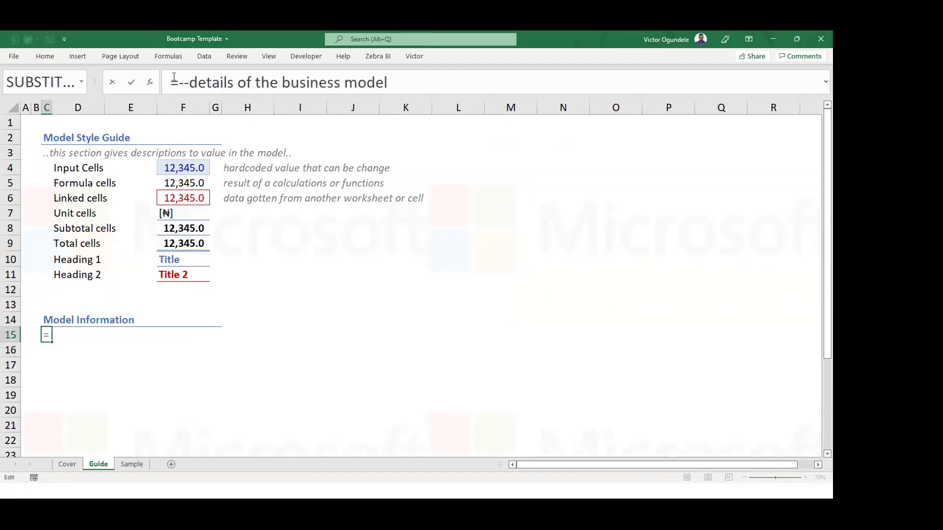
key("Delete")
key("Delete")
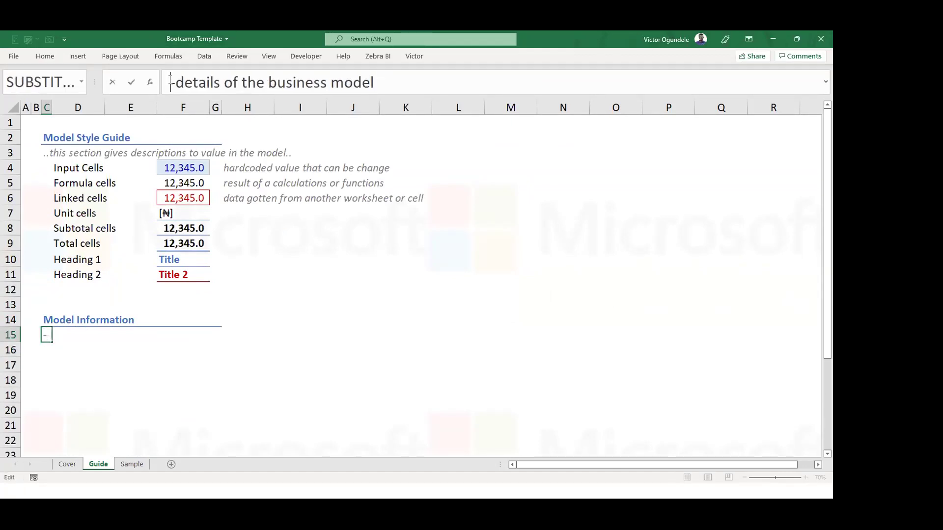
type("'")
key("Delete")
type("..")
key("Return")
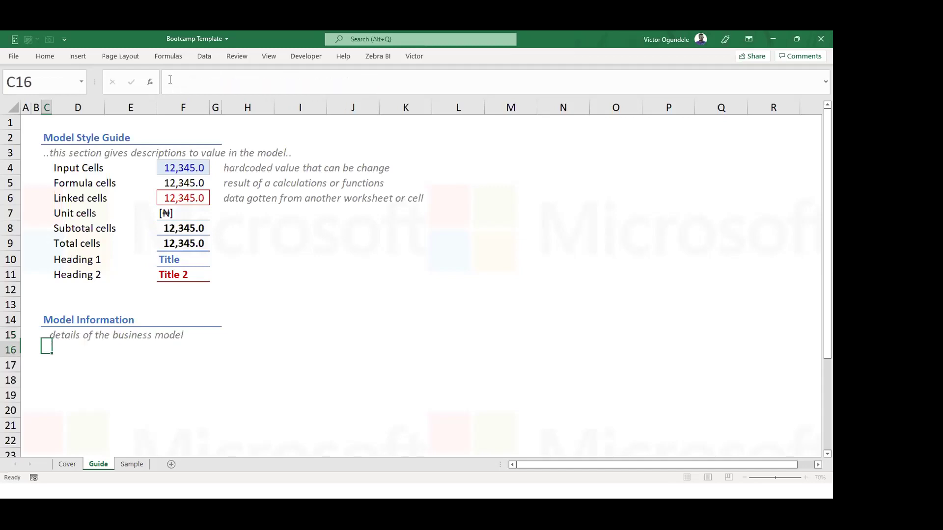
Add the Company Name label, auto-fit column D, and enter BootCamp Limited in F16.
left_click(68, 349)
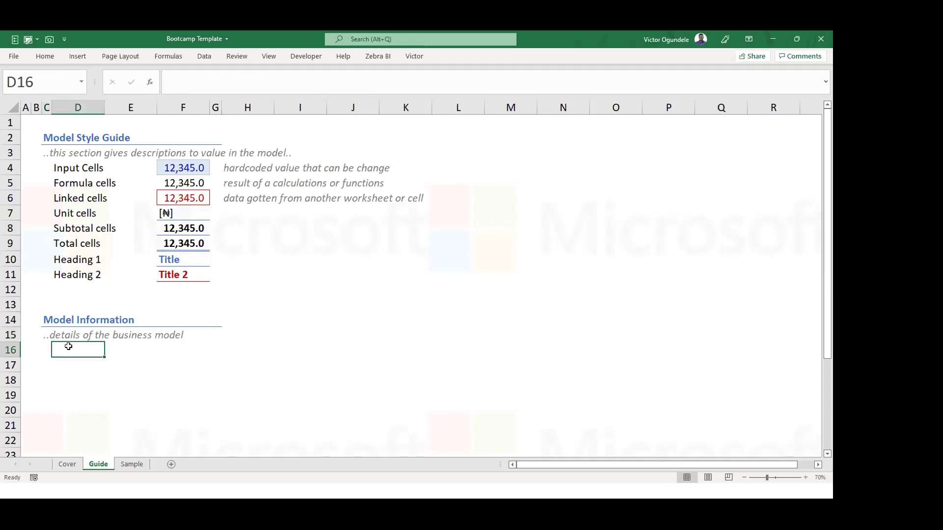
type("Company Nae")
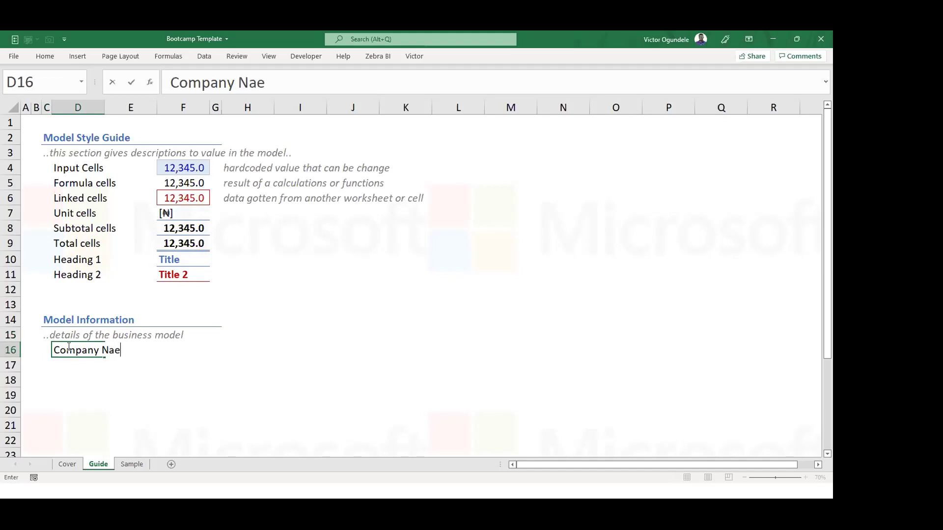
key("BackSpace")
type("me")
left_click(68, 346)
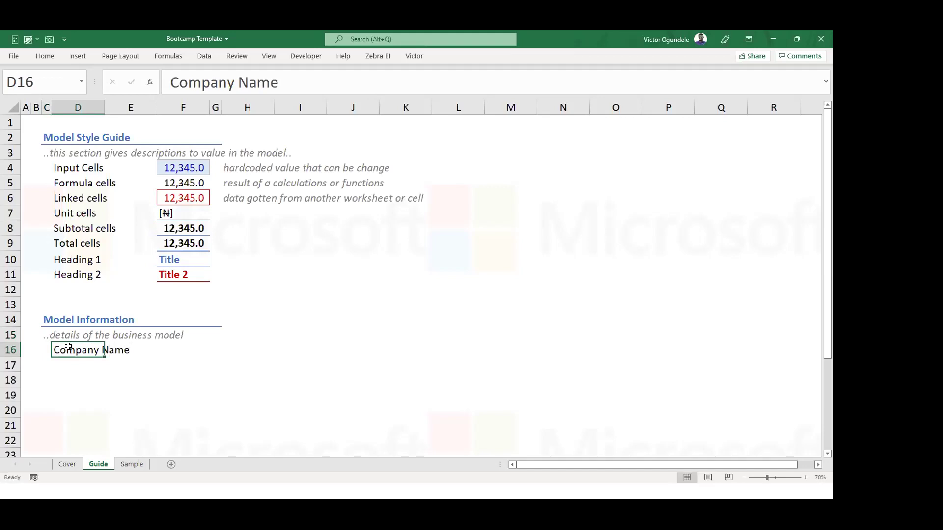
key("alt+h")
key("o")
key("i")
key("Right")
key("Right")
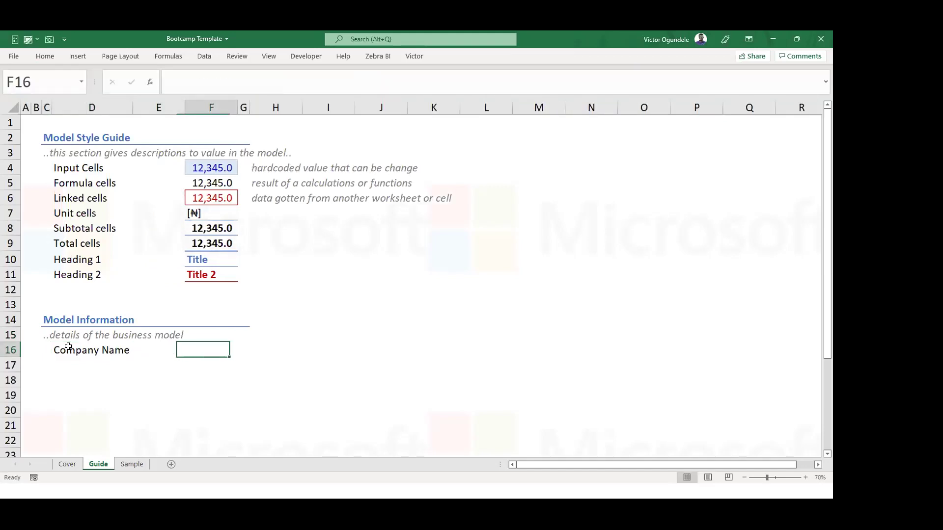
type("BootCapm")
key("BackSpace")
key("BackSpace")
type("mp Limited")
key("Return")
Add Business Industry as Fintech and Location as Nigeria in rows 17–18.
key("Left")
key("Left")
type("Business ")
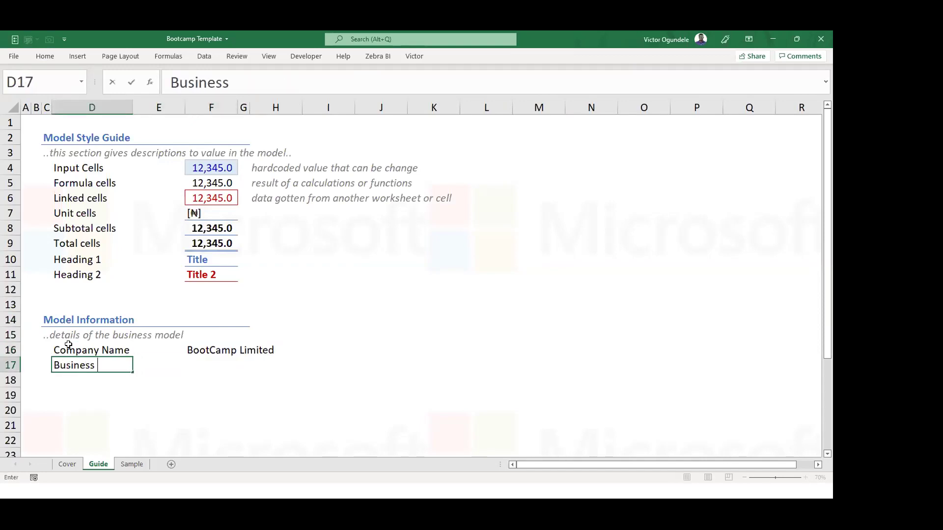
type("Industry")
key("ctrl+Return")
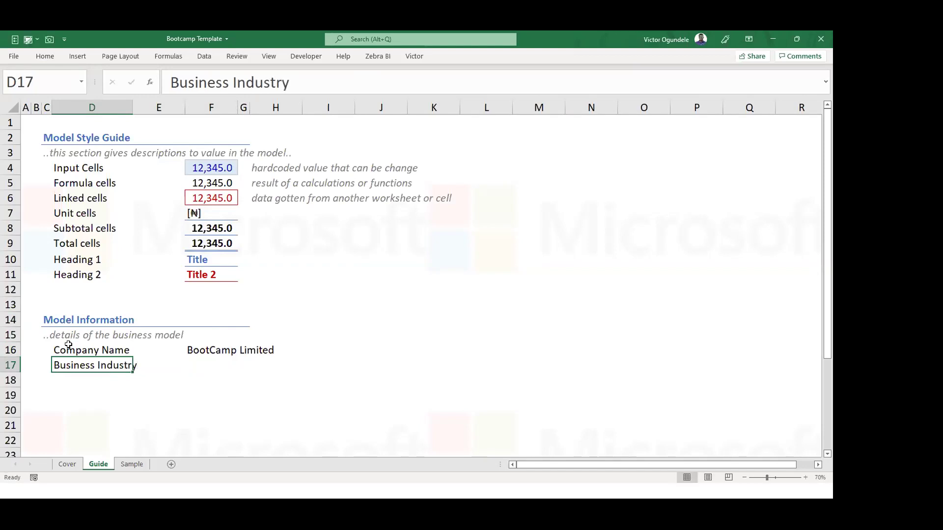
key("Right")
key("Right")
type("Fintech")
key("Return")
key("Left")
key("Left")
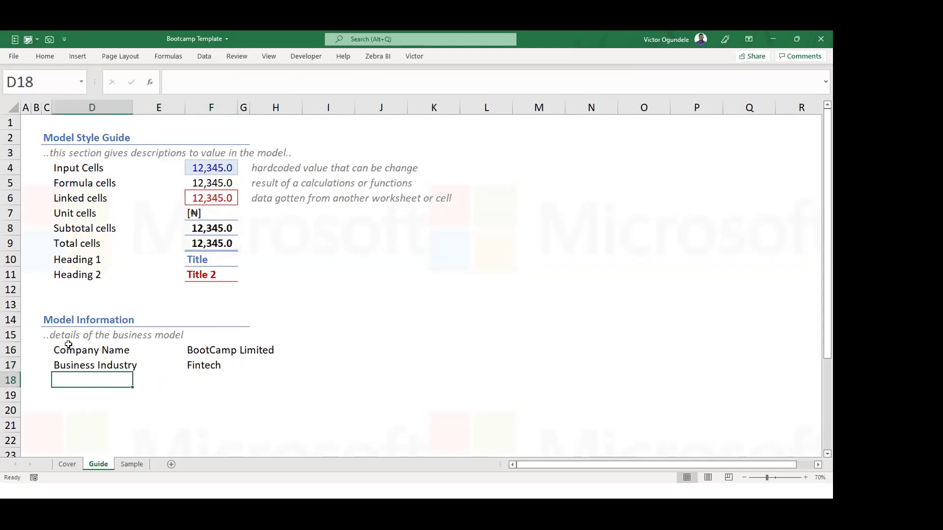
type("Location")
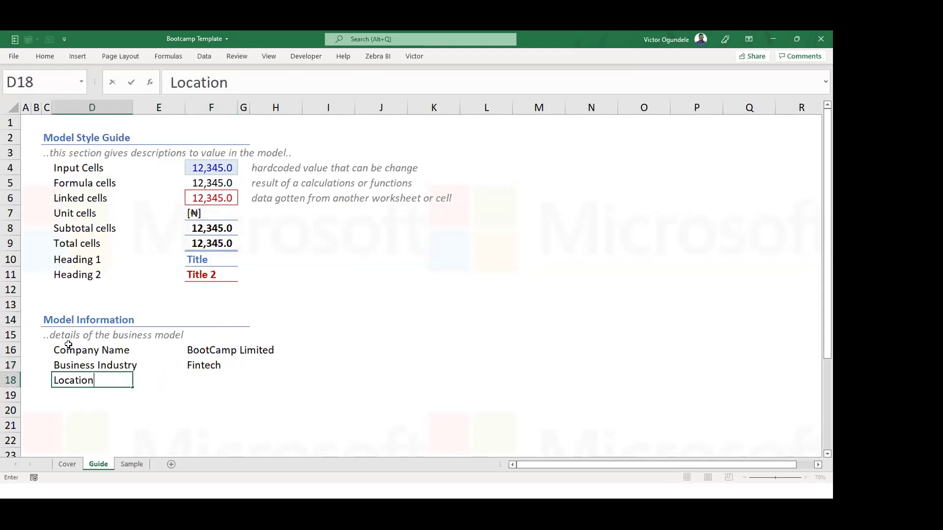
key("Tab")
key("Tab")
type("Nigeria")
key("Return")
Add the Model Currency label in row 19 with the value [₦].
key("Left")
key("Left")
key("ctrl+s")
scroll(167, 351, "down", 2)
scroll(91, 304, "up", 1, "ctrl")
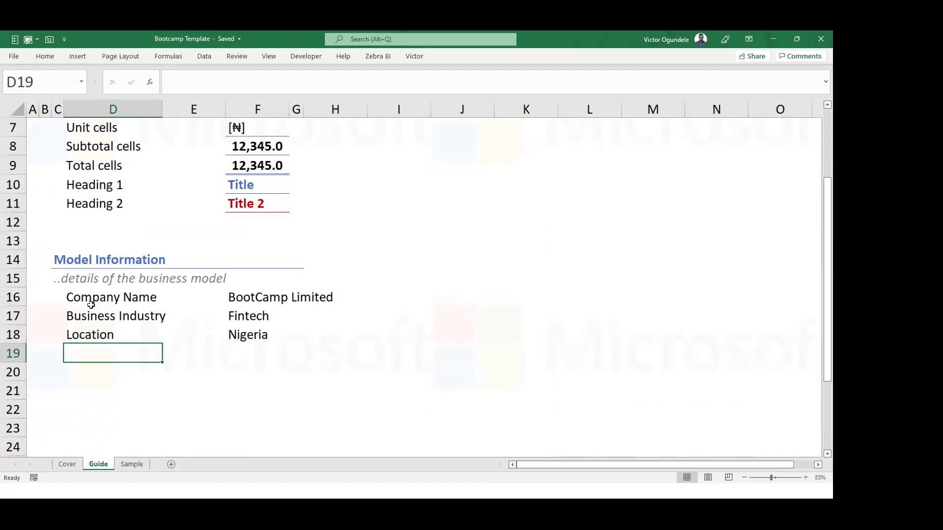
type("Model Currency")
key("Tab")
key("Tab")
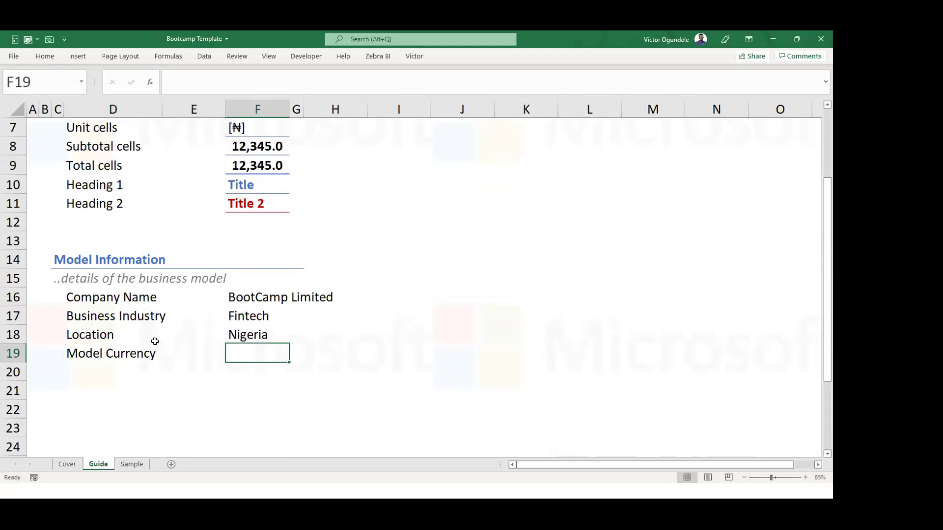
type("[")
type("₦")
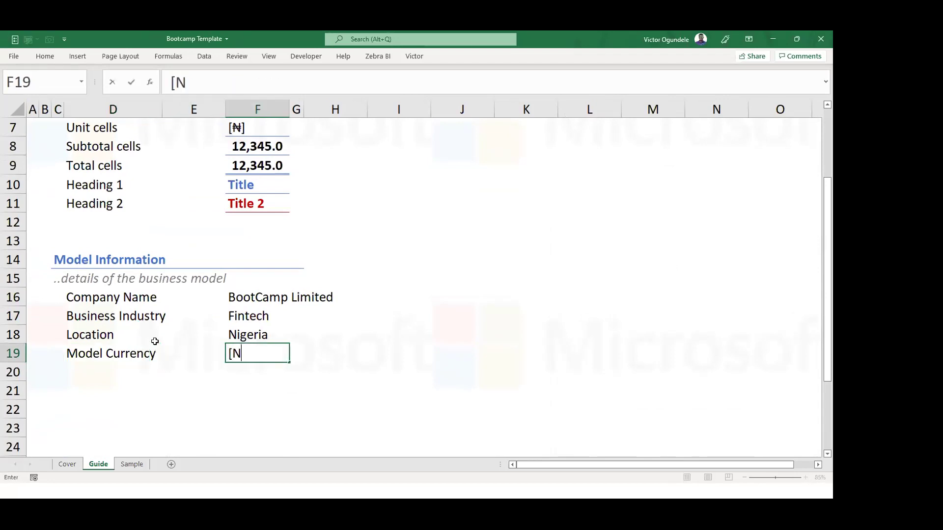
type("]")
key("Return")
Add Model period start in row 20 with the date 01-Jan-22.
key("Down")
key("Up")
key("Left")
key("Left")
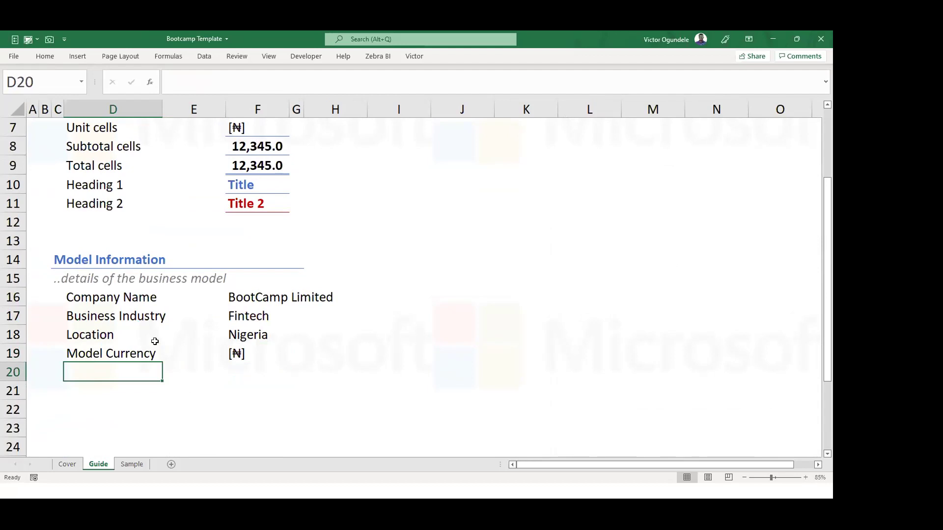
type("Model perio")
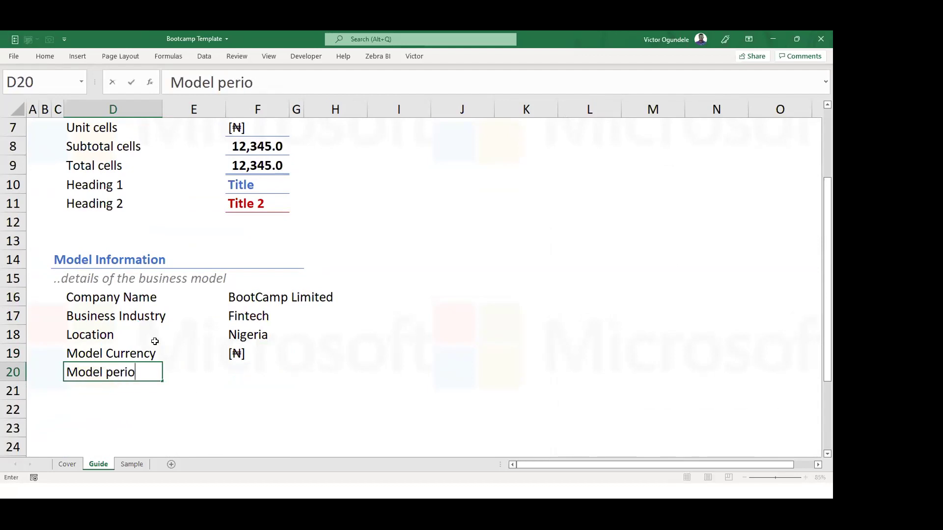
type("d start")
key("Right")
key("Right")
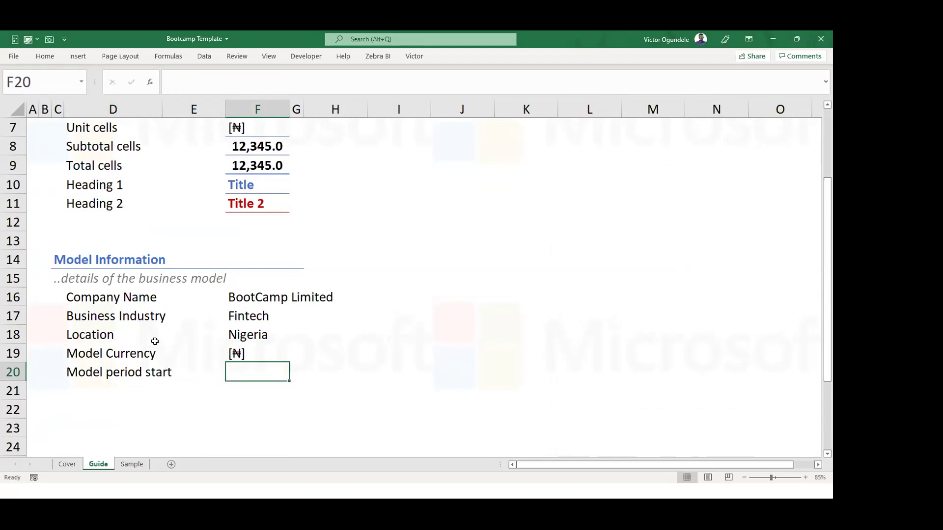
type("01")
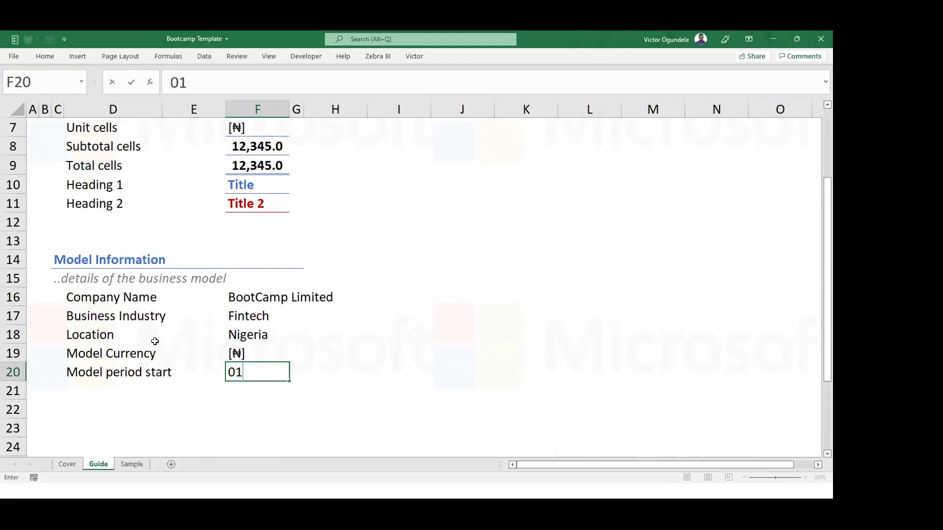
type("01")
type("2022")
key("ctrl+Return")
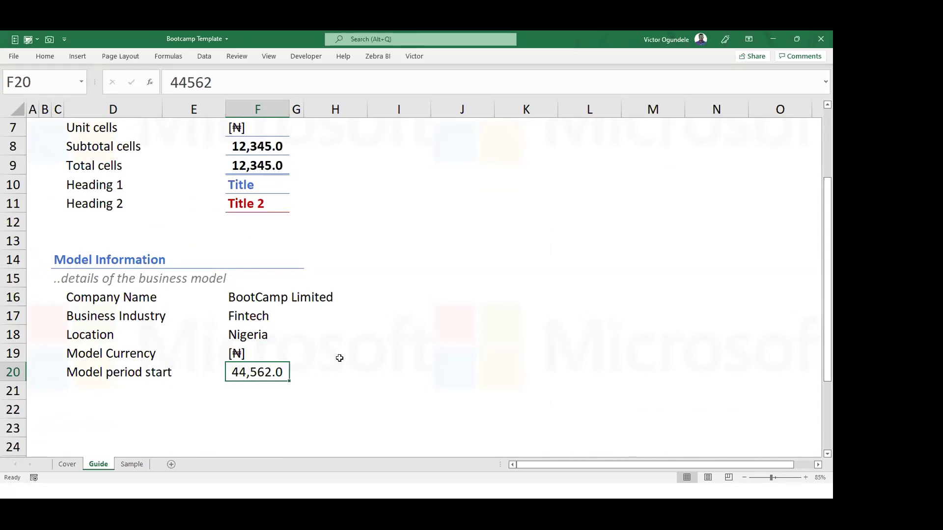
key("ctrl+shift+3")
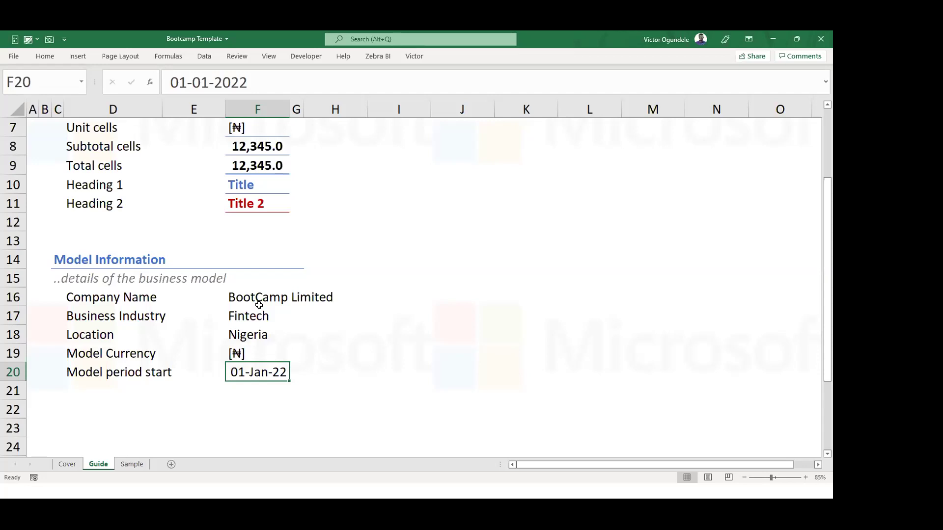
left_click(244, 296)
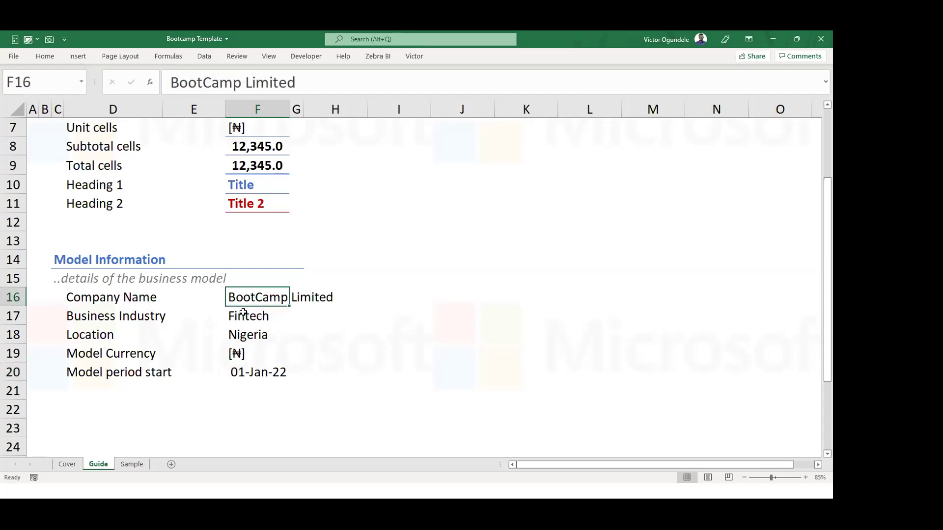
Apply the Input2 cell style to the values in F16:F20.
left_click(245, 315)
left_click(248, 334)
left_click(251, 345)
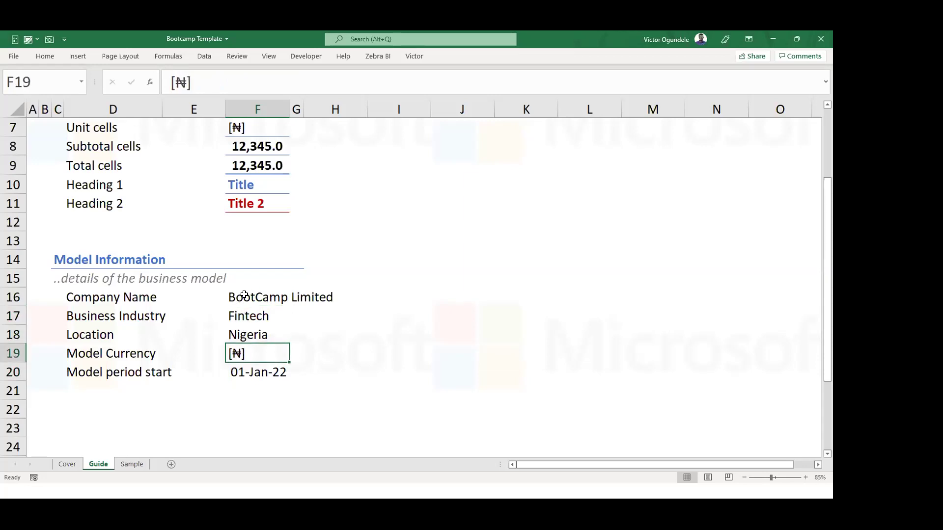
left_click_drag(244, 295, 244, 367)
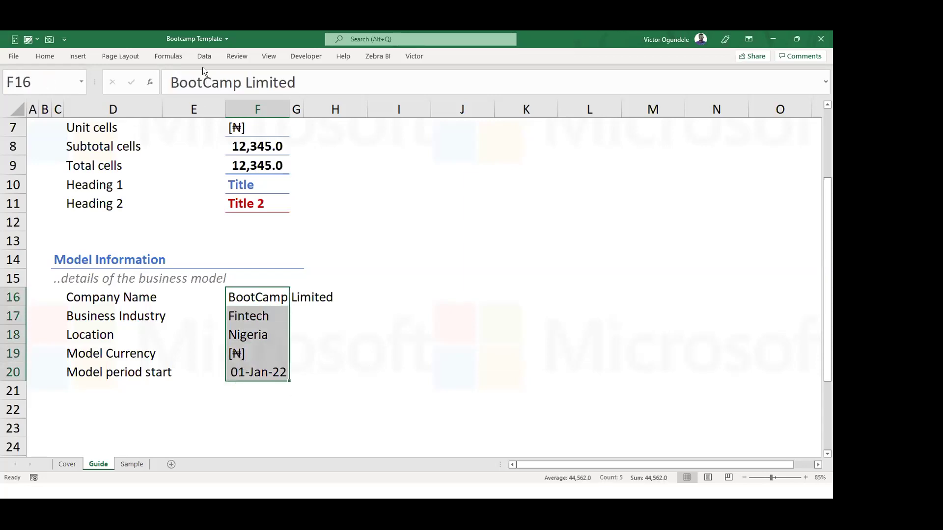
left_click(49, 56)
left_click(489, 90)
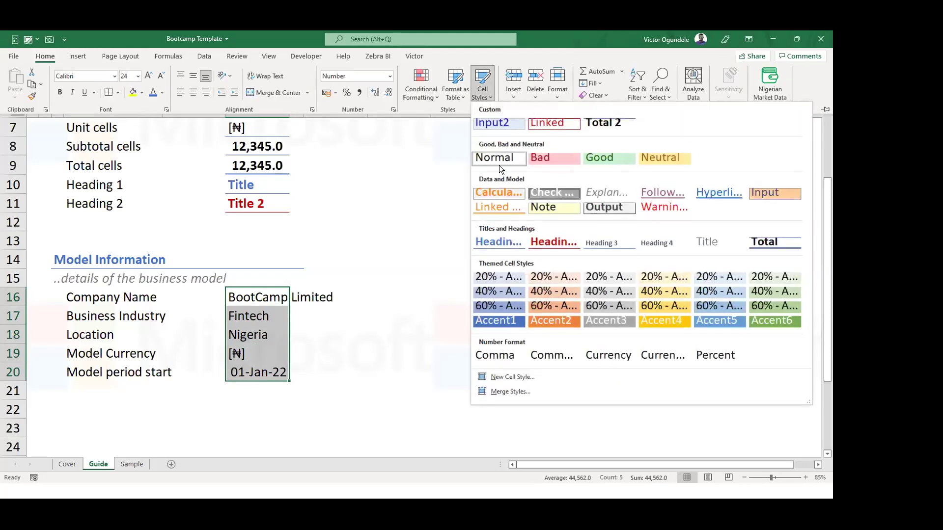
left_click(483, 127)
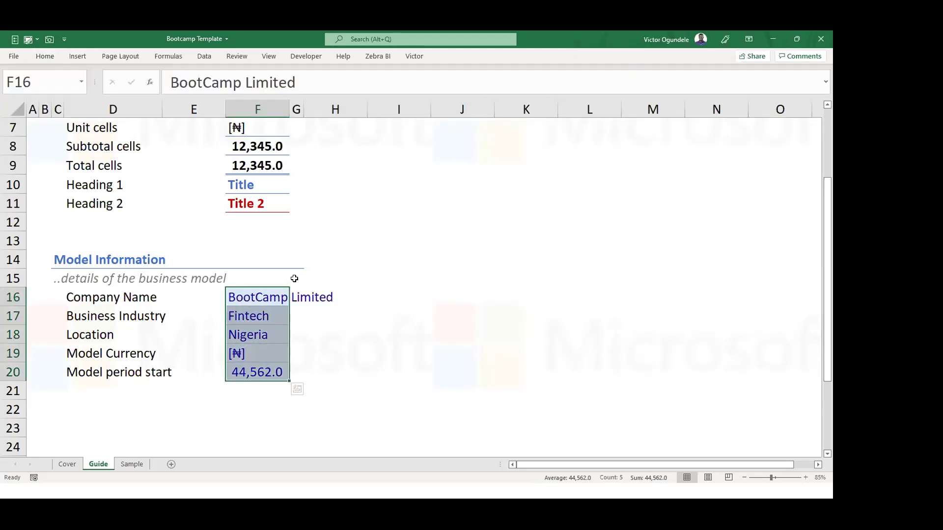
left_click(269, 297)
Auto-fit column F to its contents and left-align the values in F4:F20.
key("alt+h")
key("o")
key("i")
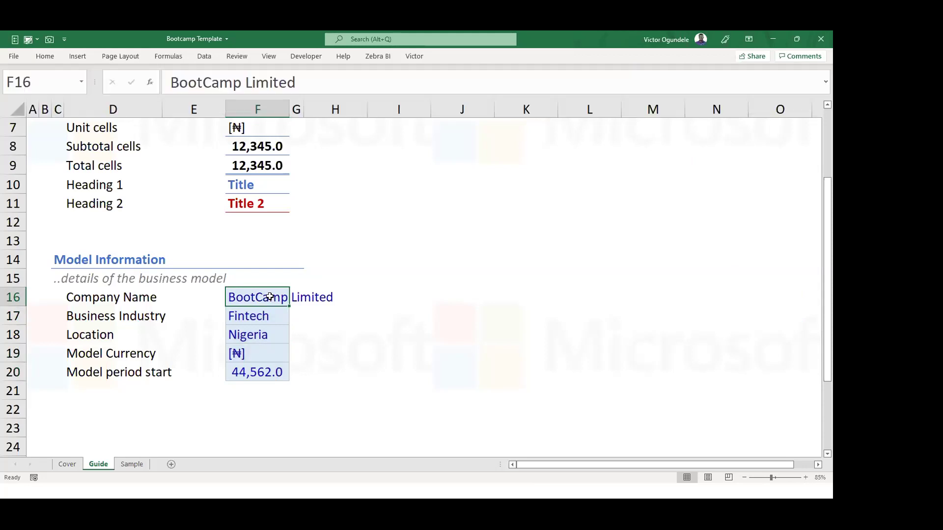
left_click_drag(255, 296, 252, 373)
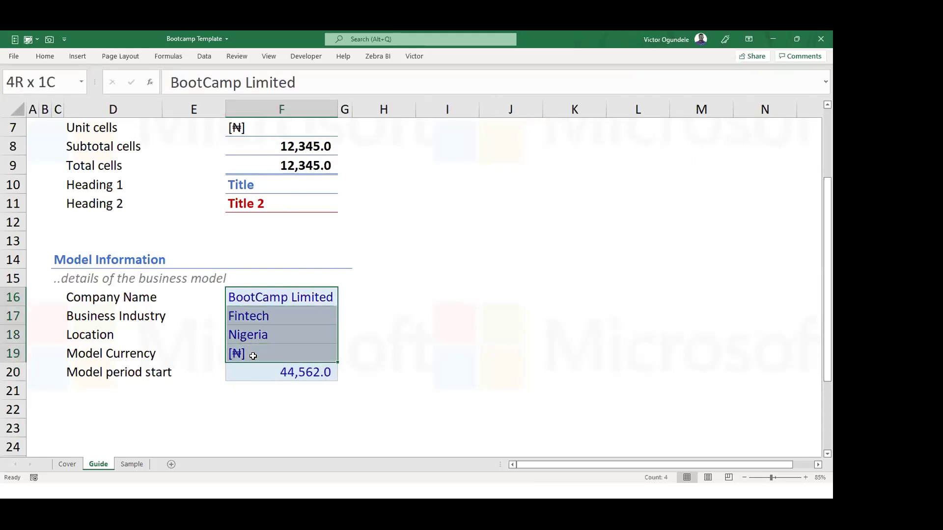
scroll(261, 306, "up", 2)
mouse_move(265, 185)
left_mouse_down()
mouse_move(254, 465)
mouse_move(257, 426)
left_mouse_up()
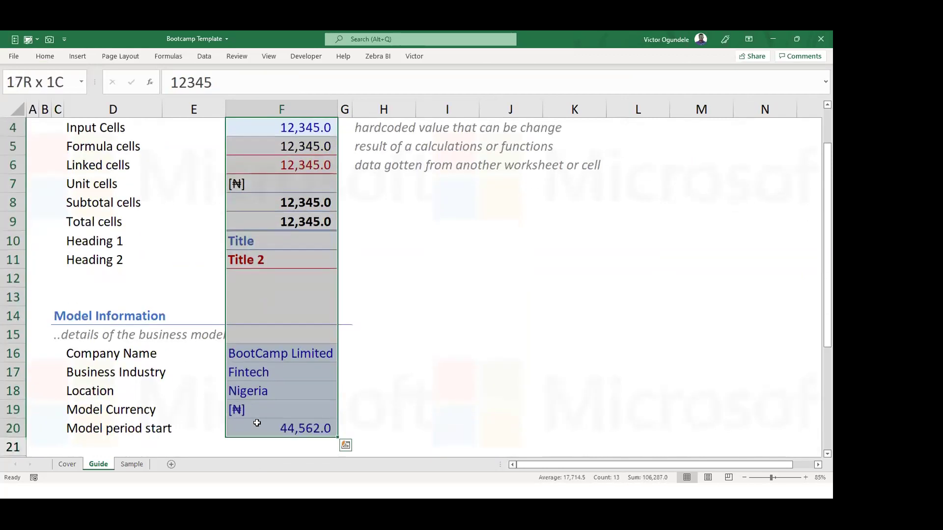
key("alt+h")
key("a")
key("l")
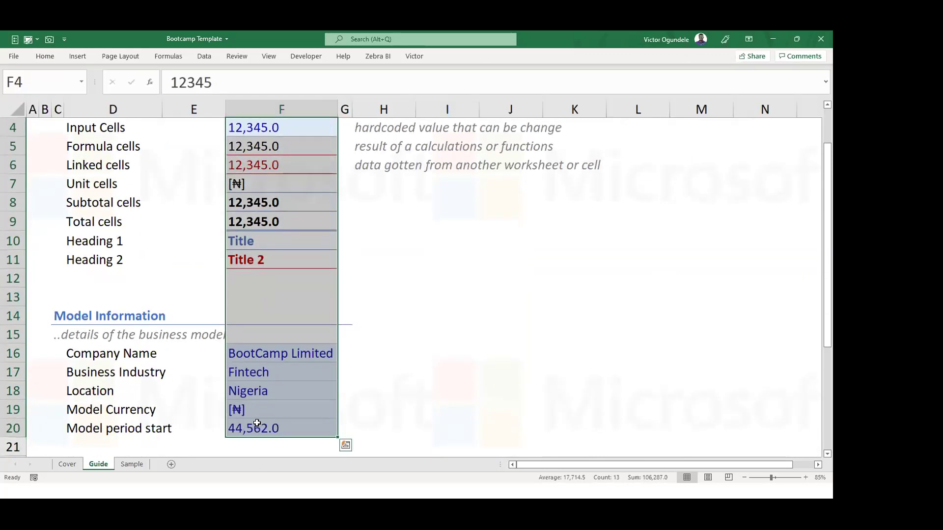
Restore the 01-Jan-22 date format in F20 and label D21 'Model forecast period'.
scroll(260, 393, "down", 1)
left_click_drag(250, 373, 249, 354)
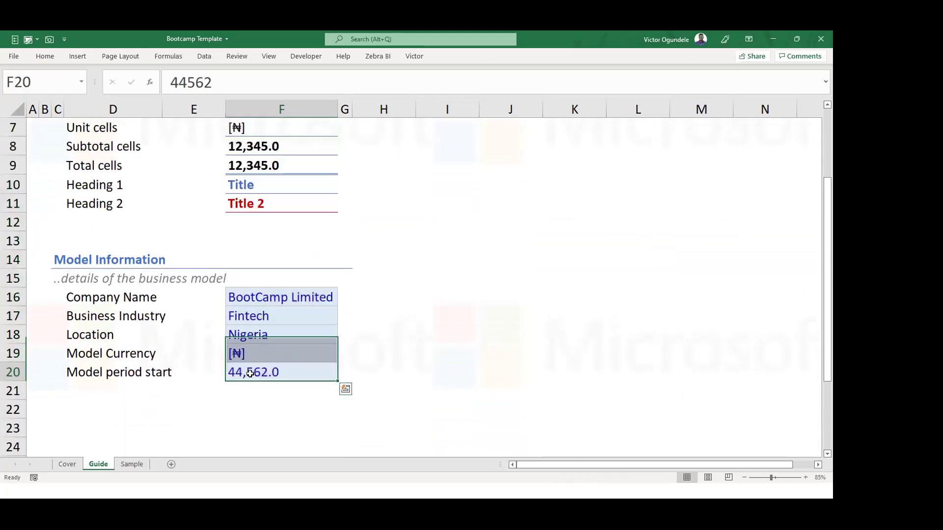
left_click(249, 373)
key("ctrl+shift+3")
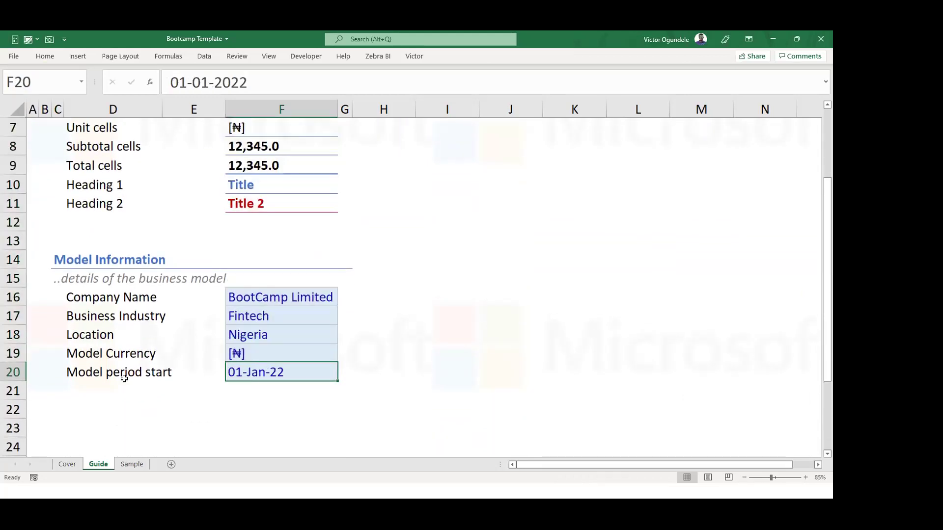
left_click(108, 386)
type("Model for")
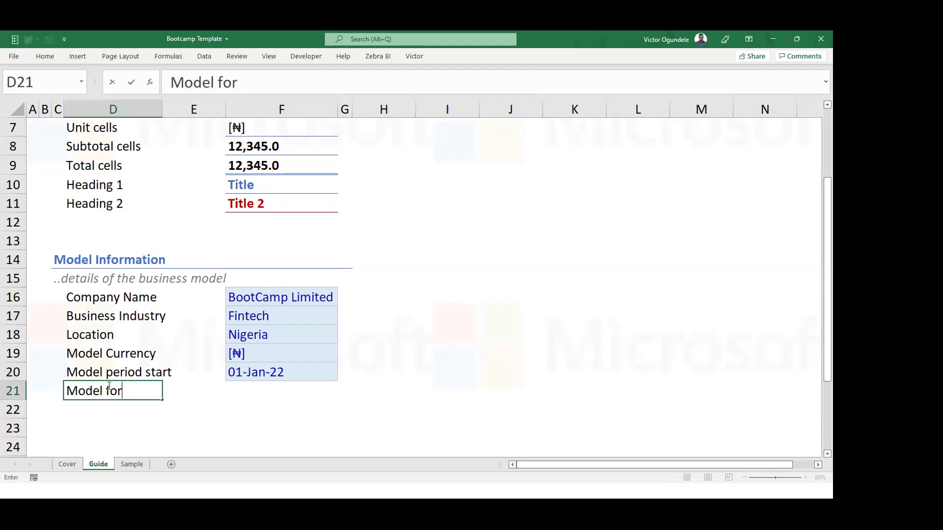
type("ecast period")
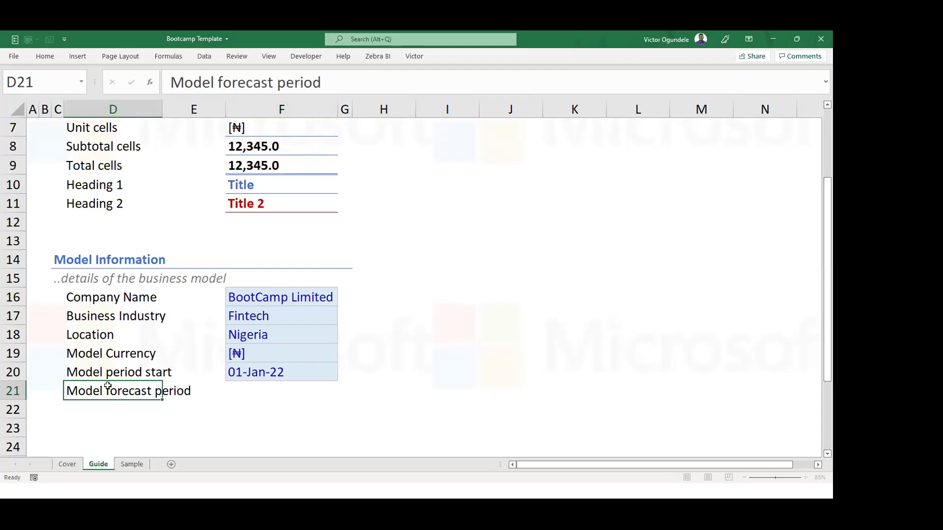
Enter 5 as the forecast period in F21 with the Input2 style, left-aligned.
key("Tab")
key("Tab")
type("5")
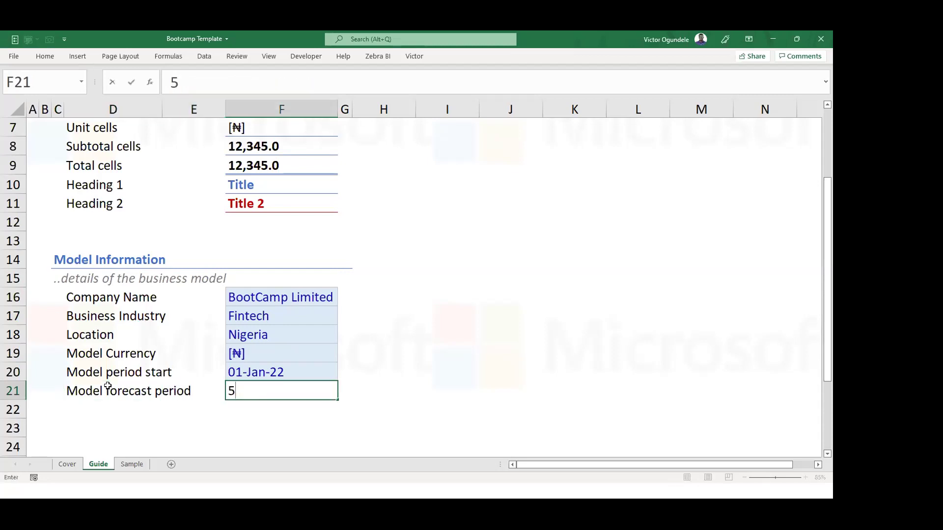
key("ctrl+Return")
key("alt+2")
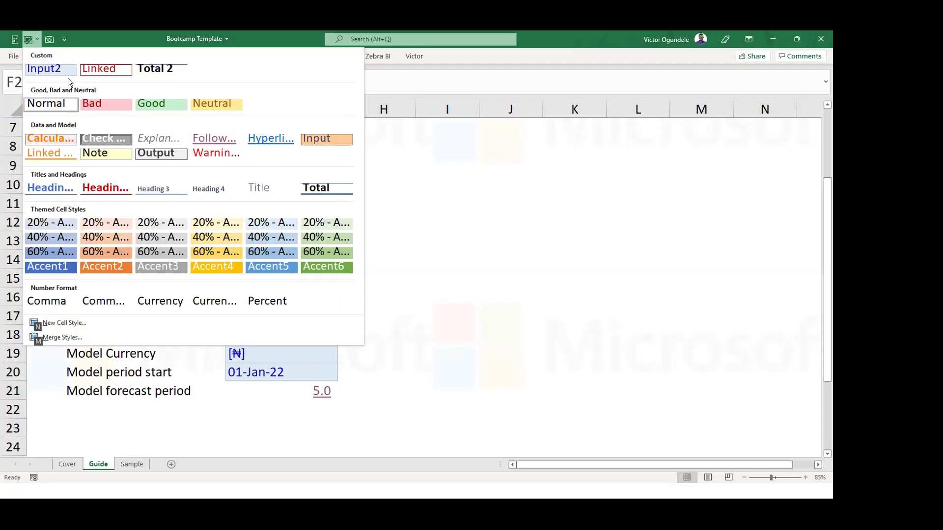
left_click(41, 72)
key("ctrl+F1")
key("alt+h")
key("a")
key("l")
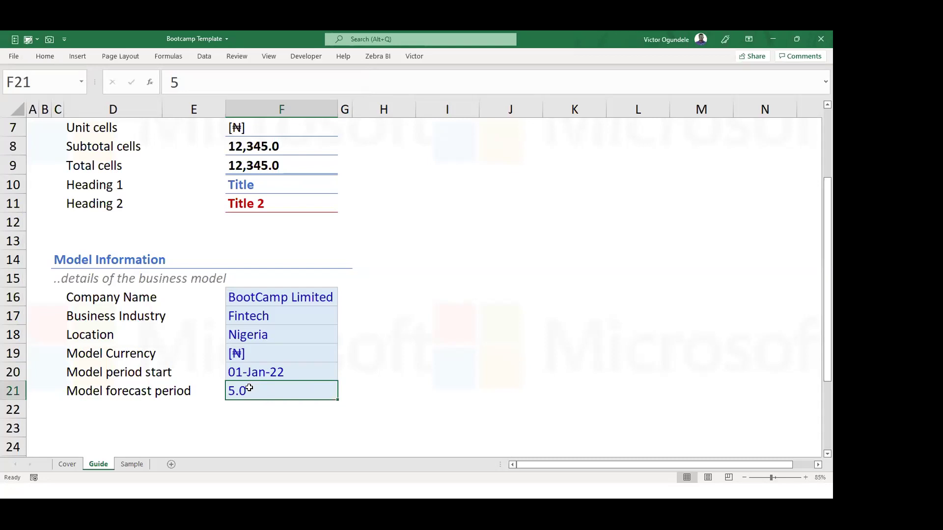
Give F21 the custom number format 0"year[s]" so it reads as years.
key("ctrl+1")
left_click(262, 219)
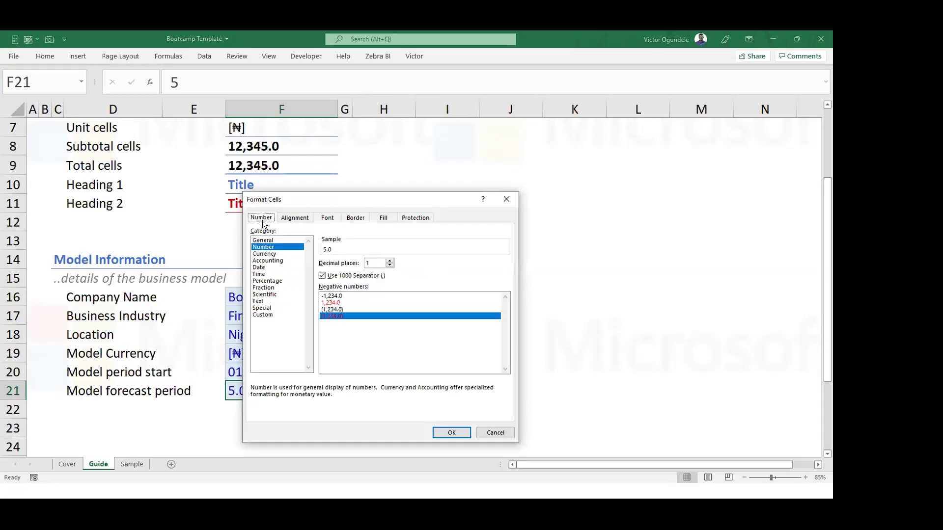
left_click(274, 314)
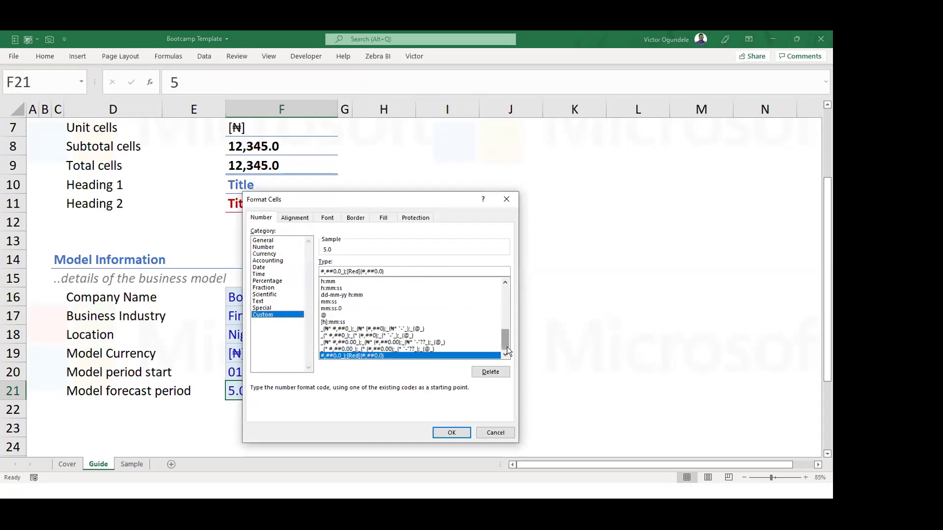
left_click_drag(501, 344, 504, 298)
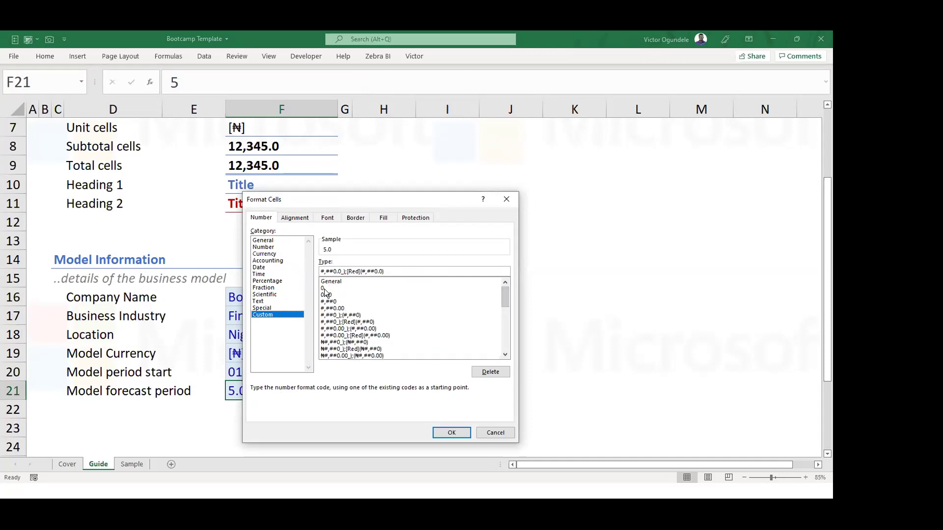
left_click(324, 289)
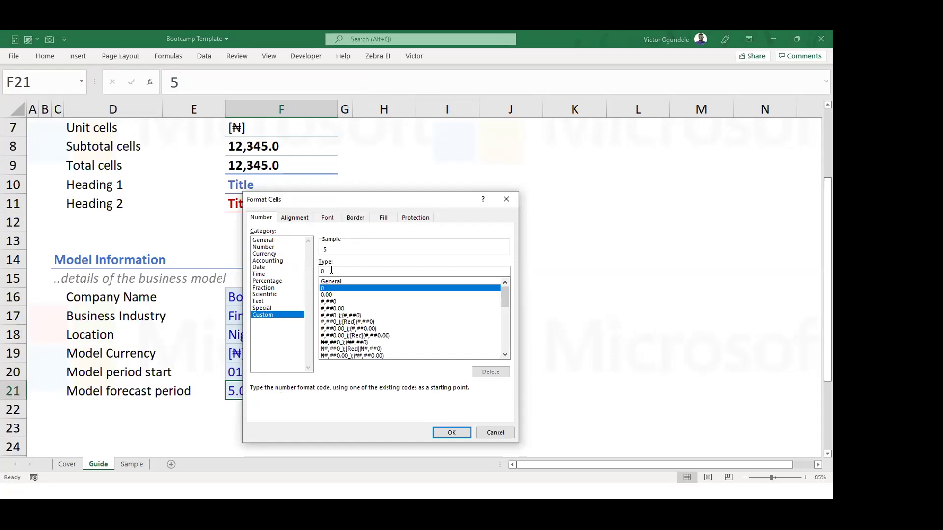
type("\"Year")
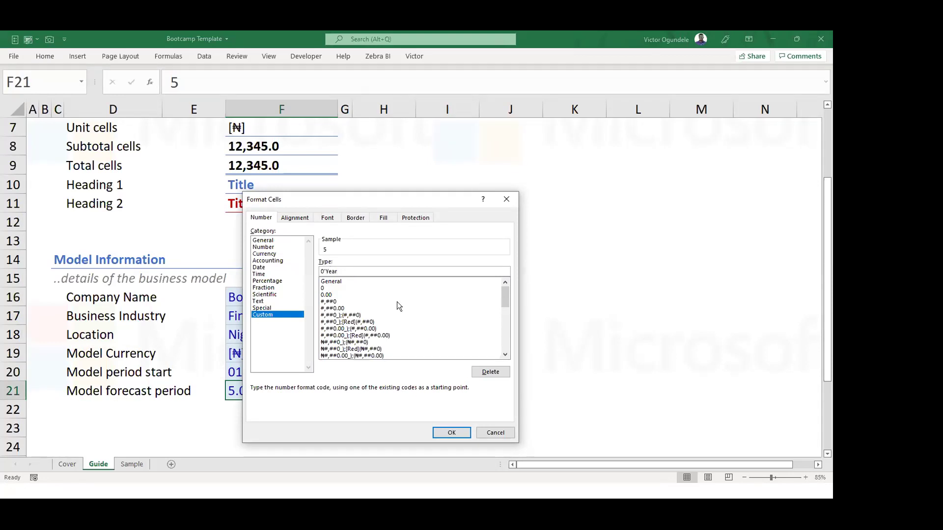
type("[s")
type("]\"")
key("Delete")
type("y")
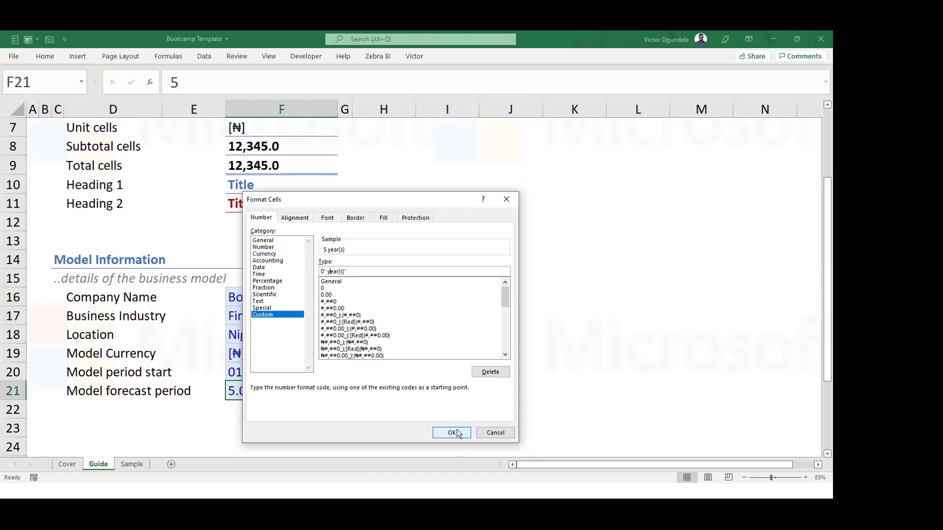
left_click(452, 433)
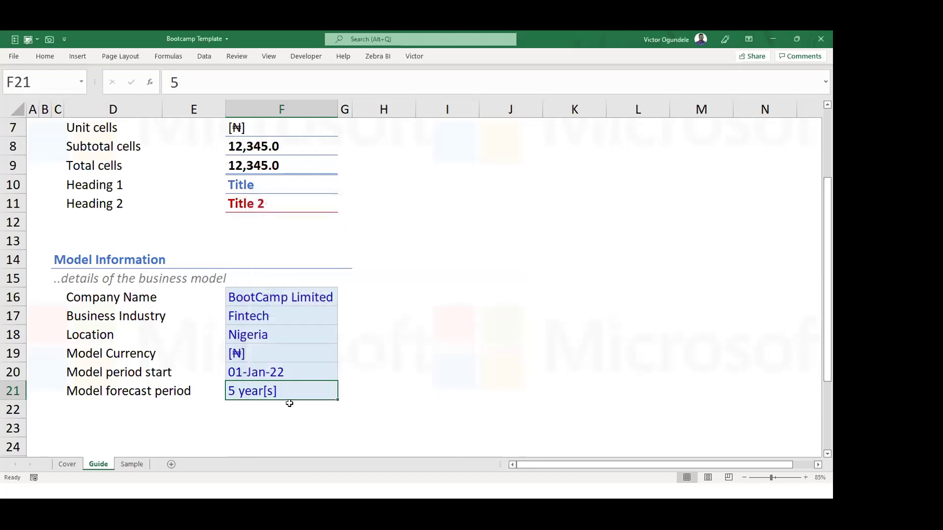
Label row 22 as 'Month in a period' in D22.
left_click(85, 403)
type("Model ")
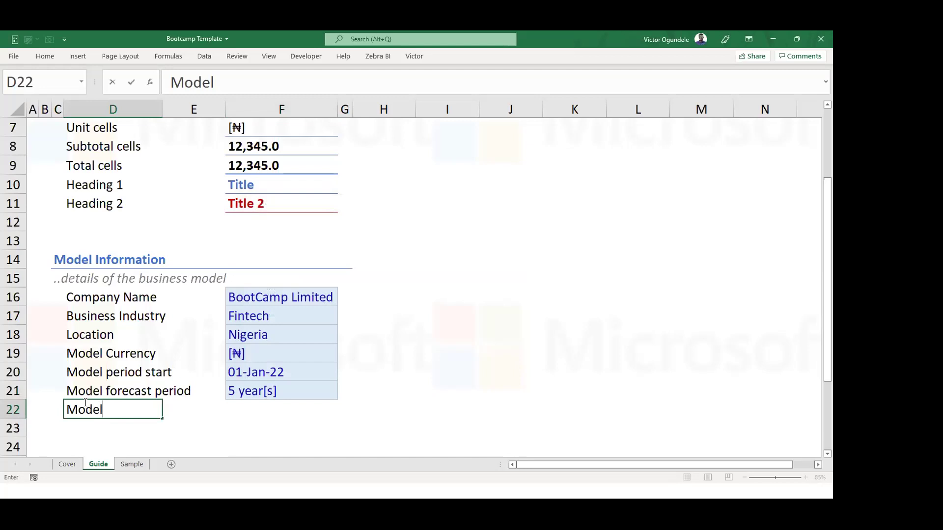
type("period end")
key("ctrl+Return")
key("Right")
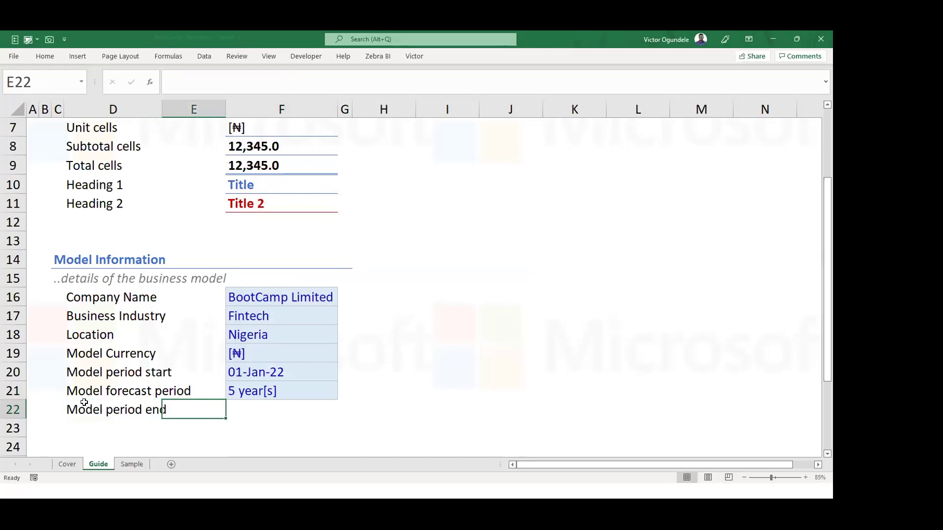
key("Right")
type("=")
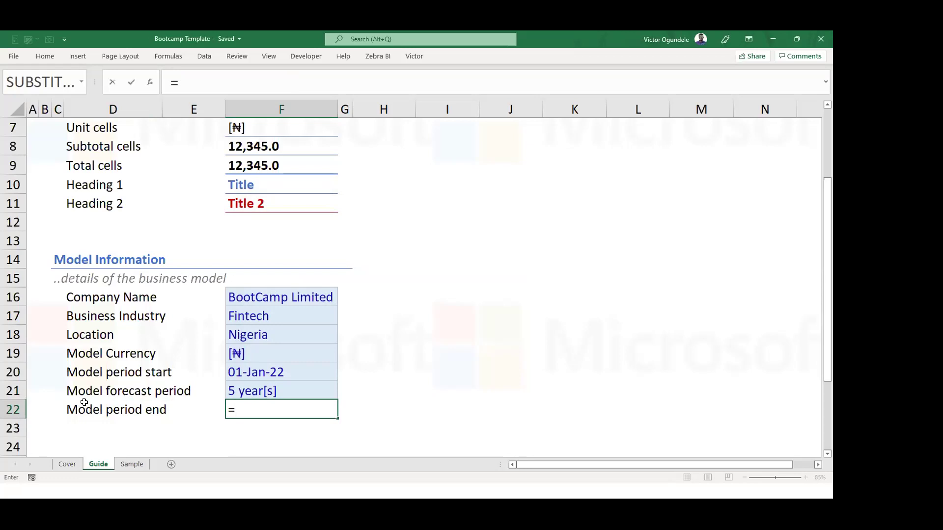
key("Escape")
key("Left")
key("Left")
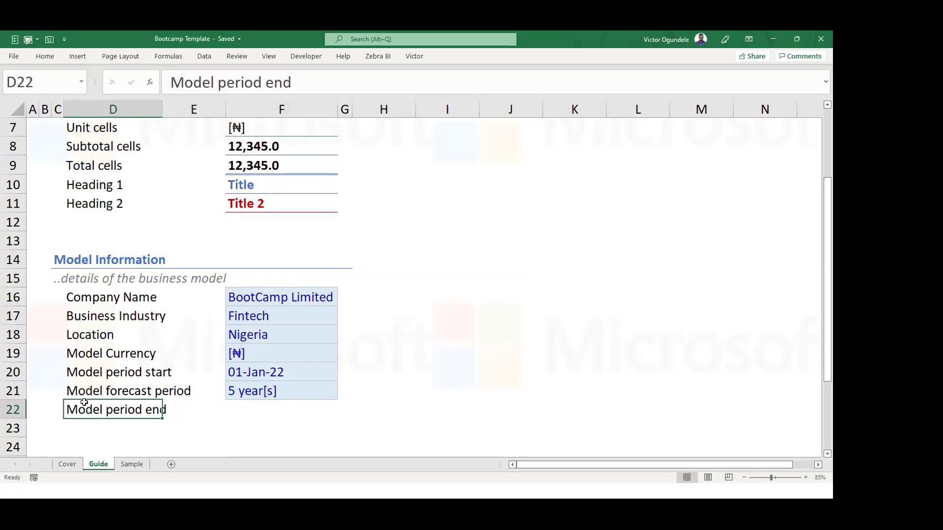
type("Period in")
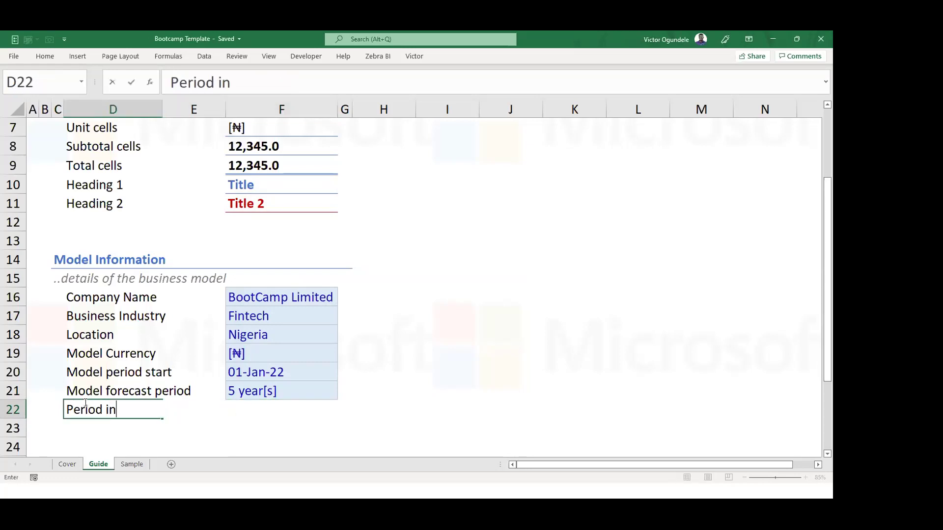
key("BackSpace")
key("BackSpace")
key("BackSpace")
key("BackSpace")
key("BackSpace")
key("BackSpace")
key("BackSpace")
type("Month in a period")
key("Tab")
key("Tab")
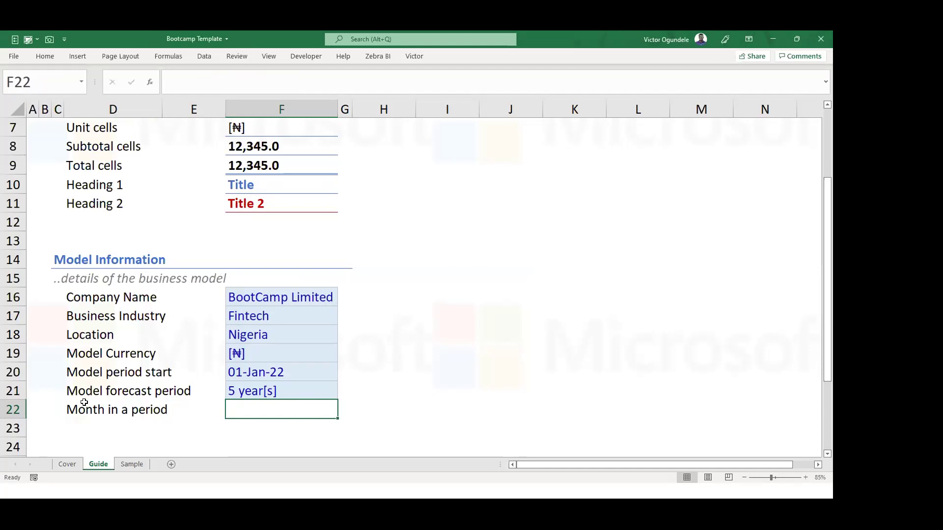
Enter 12 in F22 with the Input cell style, left-aligned.
key("alt+2")
left_click(50, 73)
type("12")
key("ctrl+Return")
key("ctrl+F1")
key("alt+h")
key("a")
key("l")
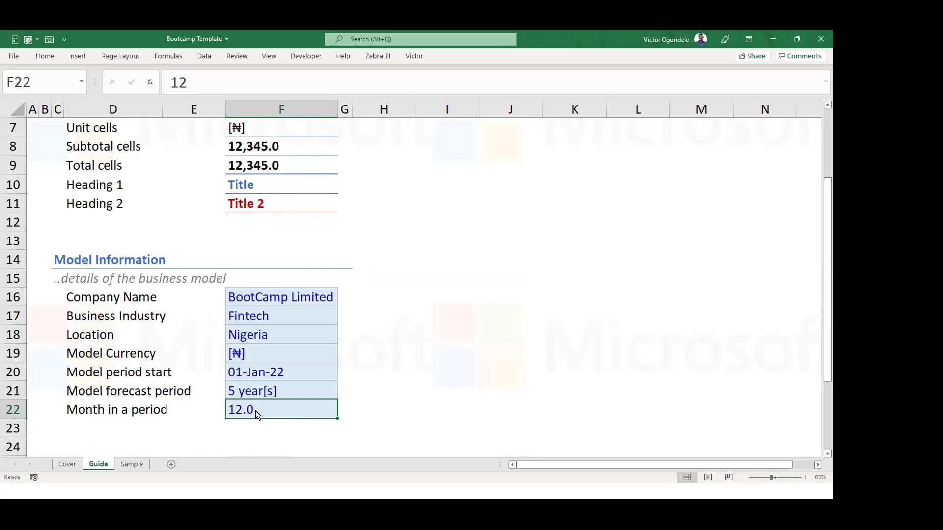
Give F22 the custom number format 0" month[s]", adapted from the year[s] format.
key("ctrl+1")
left_click(266, 315)
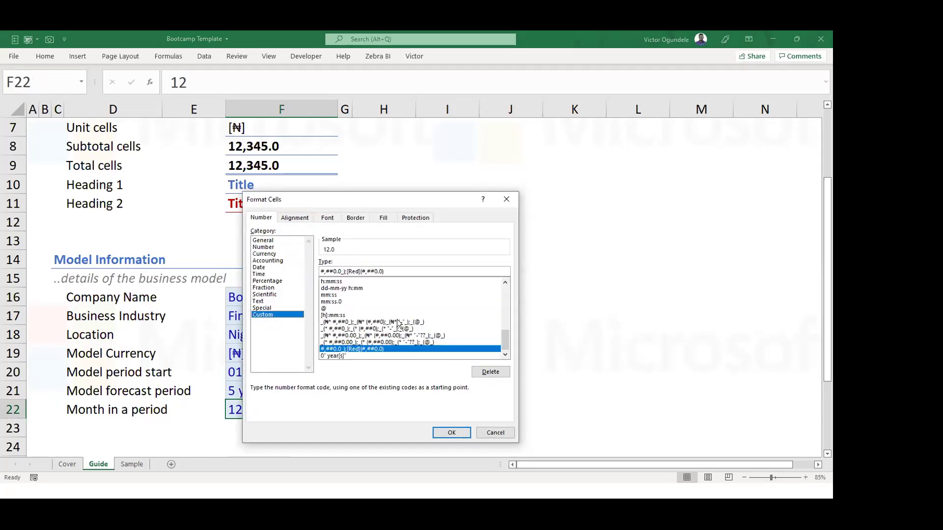
left_click(335, 355)
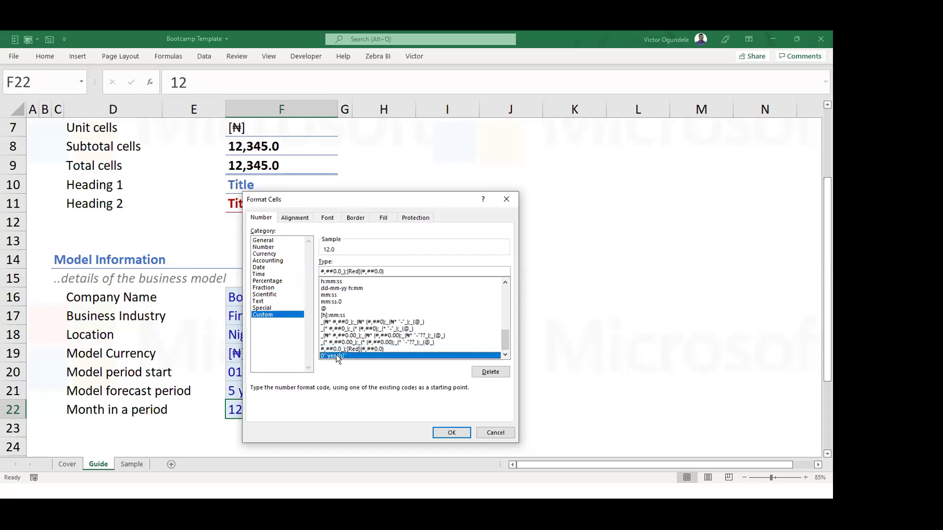
left_click(339, 271)
key("BackSpace")
key("BackSpace")
key("BackSpace")
key("BackSpace")
type("month[s]\"")
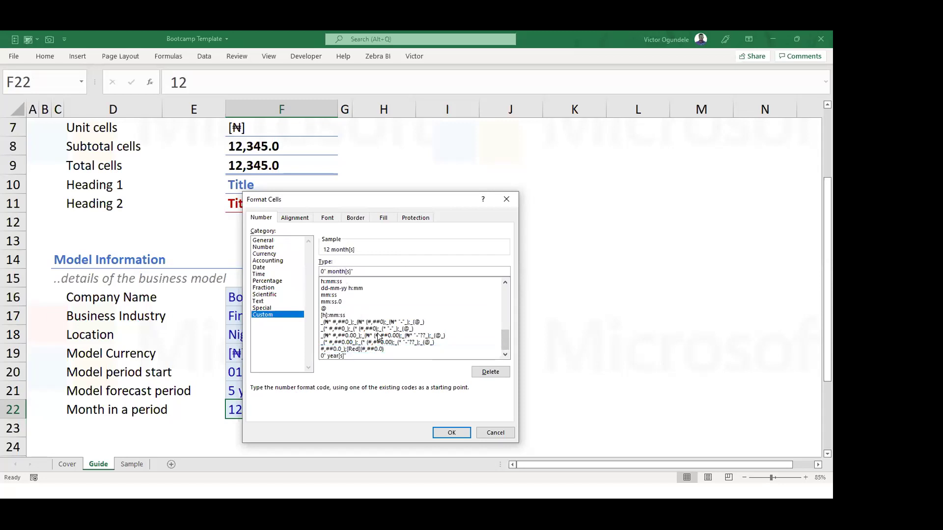
left_click(451, 433)
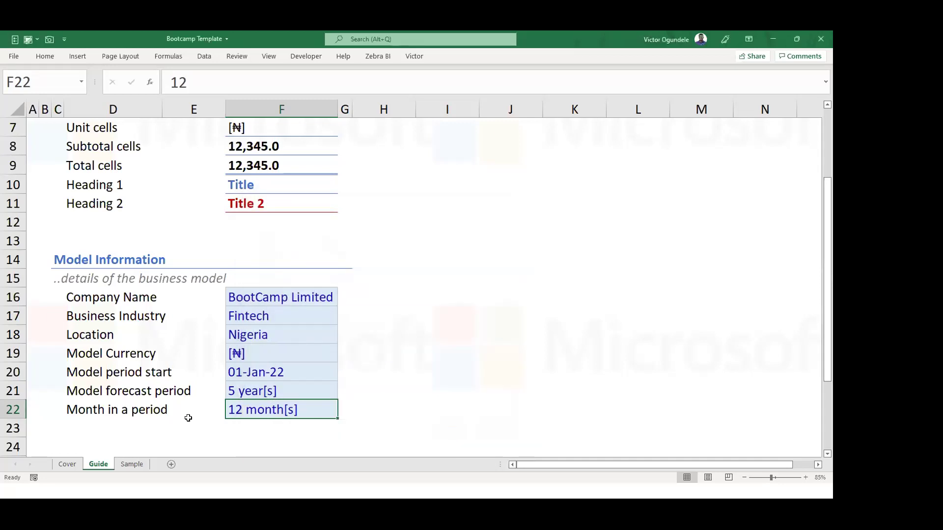
Add the 'Model period end' label in D23.
left_click(104, 421)
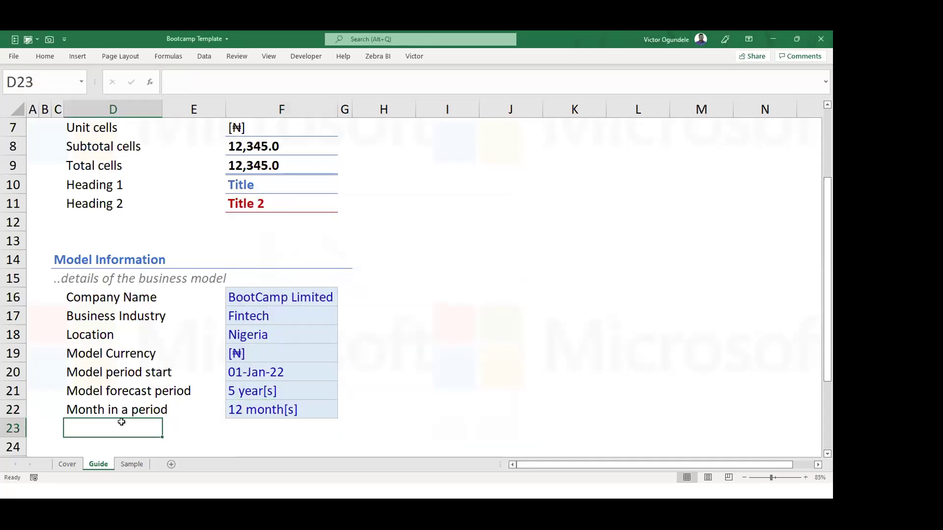
scroll(121, 421, "down", 1, "ctrl")
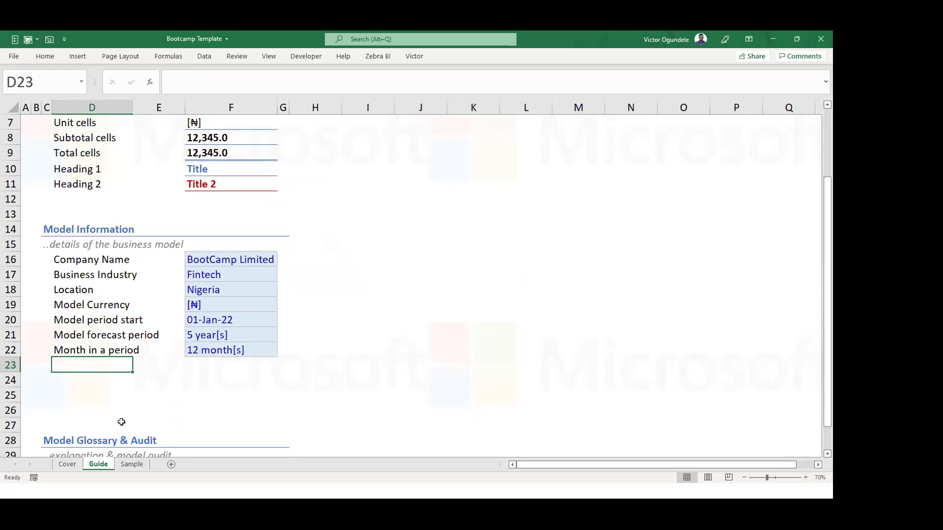
type("Model")
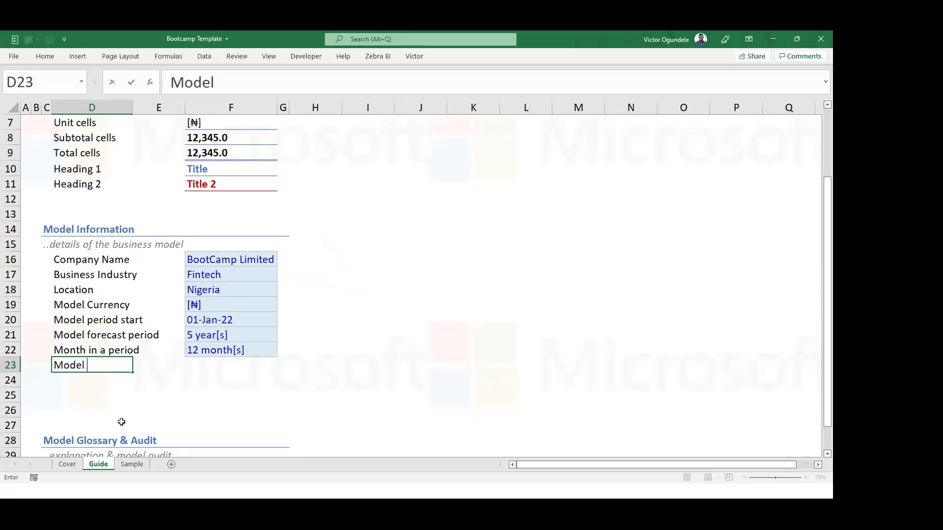
type(" period en")
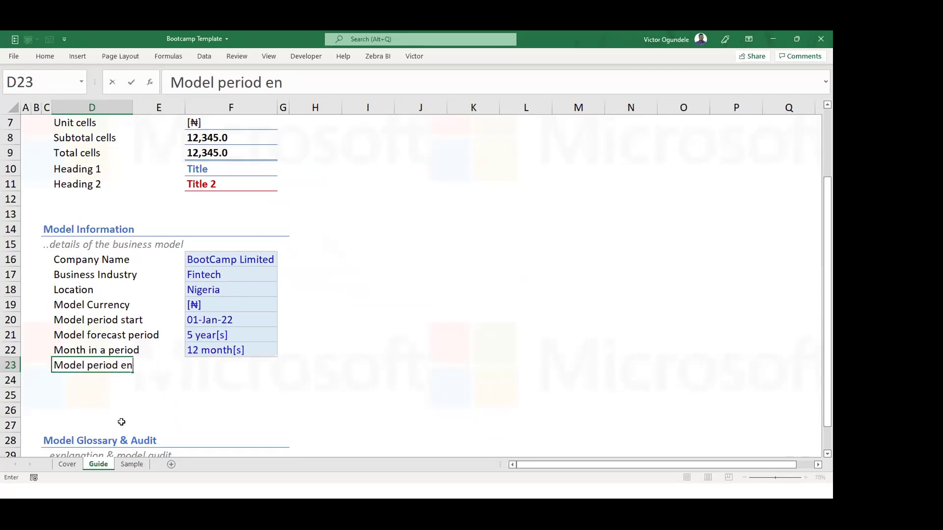
type("d")
key("Tab")
key("Tab")
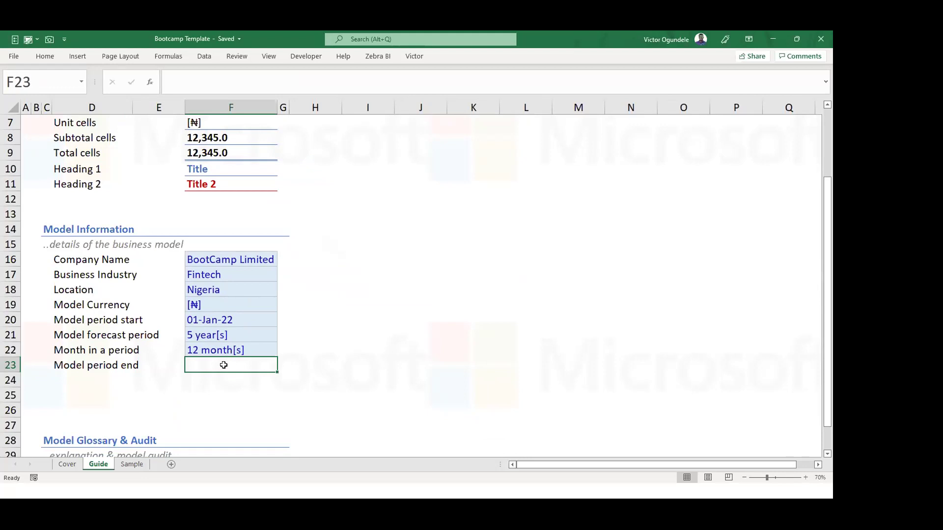
Enter =EDATE(F20,F21*F22) in F23 using the start date, forecast years and months per period.
type("e")
key("BackSpace")
type("-=ed")
key("BackSpace")
key("BackSpace")
key("BackSpace")
key("BackSpace")
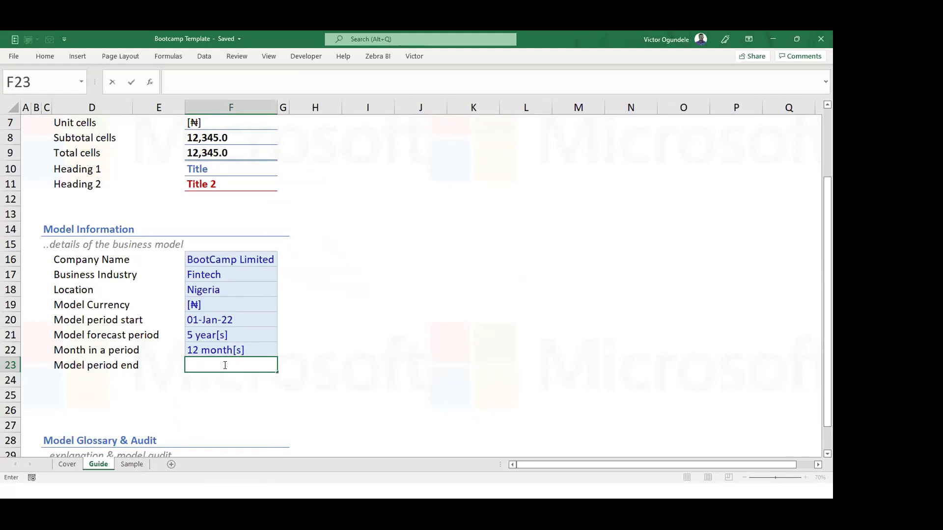
scroll(224, 364, "up", 1)
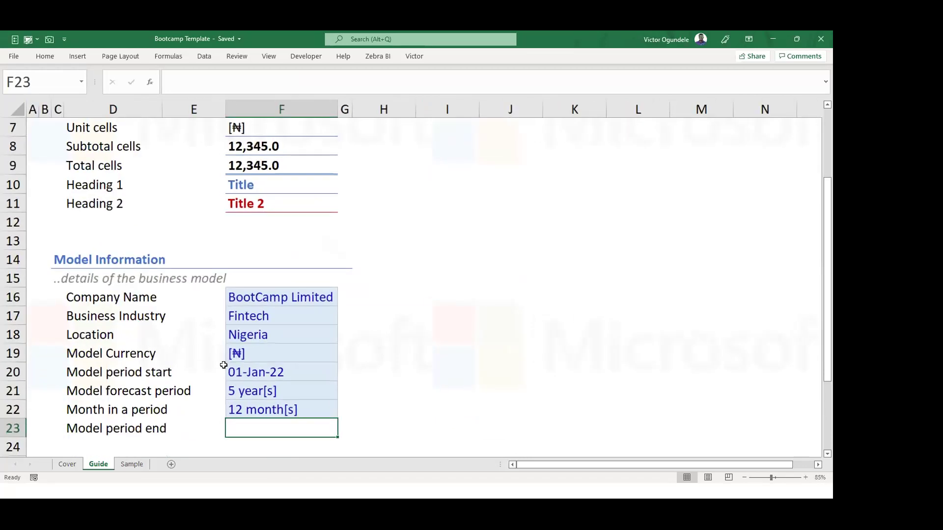
type("=ed")
key("Tab")
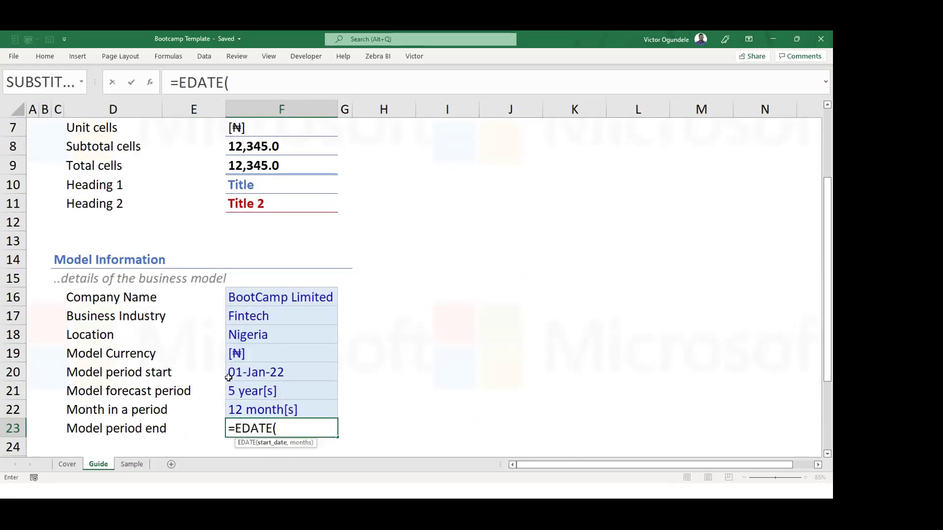
left_click(253, 376)
type(",")
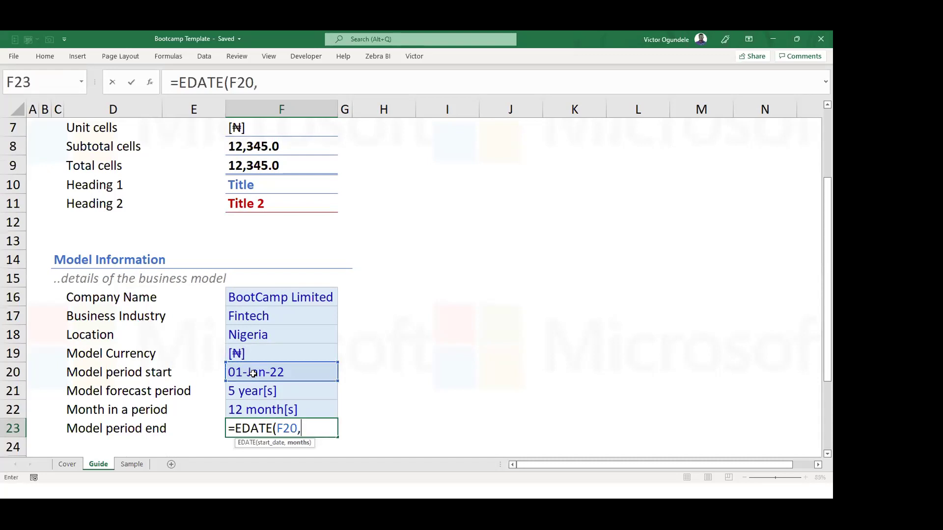
scroll(253, 373, "down", 1)
scroll(253, 375, "down", 1)
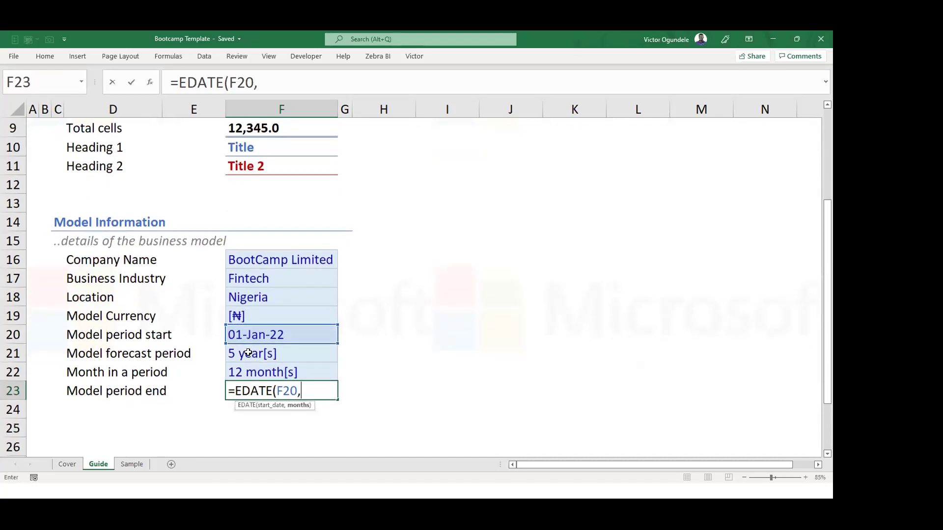
left_click(247, 352)
type("*")
left_click(249, 369)
type(")")
key("ctrl+Return")
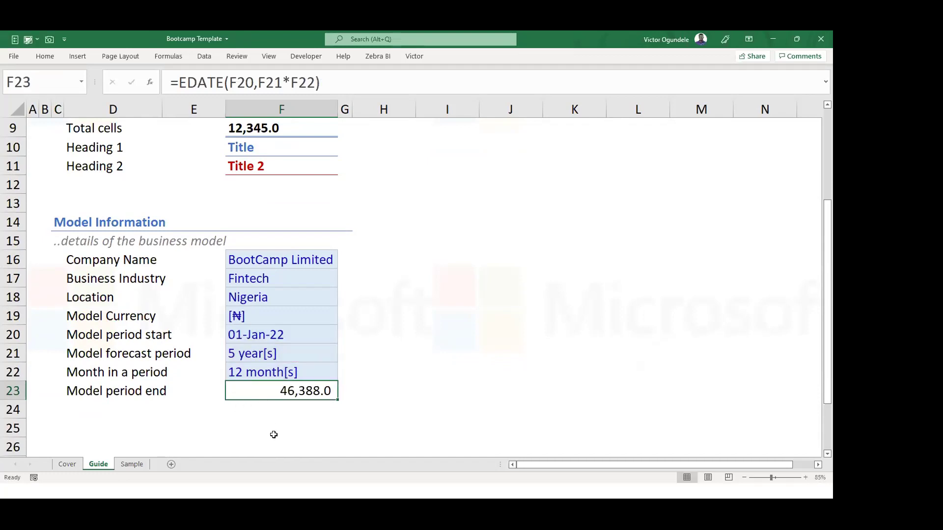
Format F23 as a date and left-align it.
key("ctrl+shift+3")
key("alt")
key("h")
key("a")
key("l")
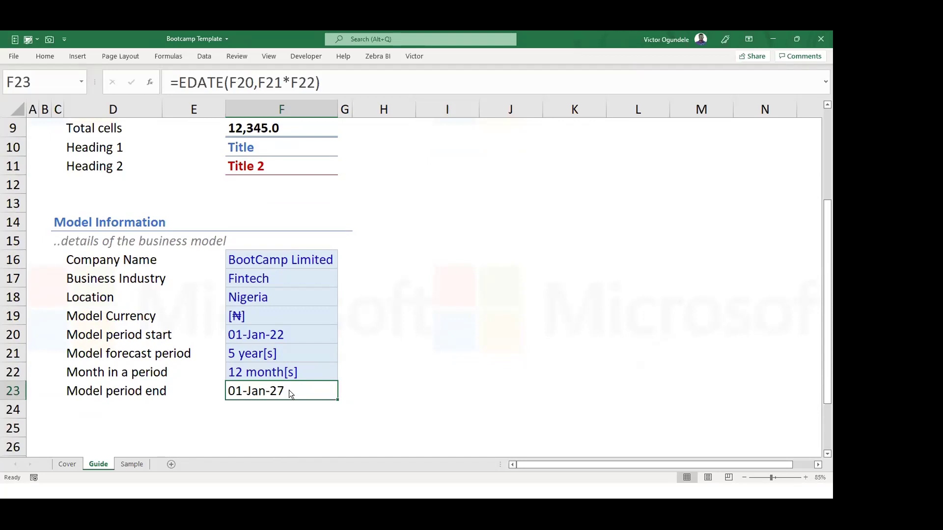
Correct the F23 formula to end in -1 so it shows 31-Dec-26.
double_click(288, 390)
left_click(363, 391)
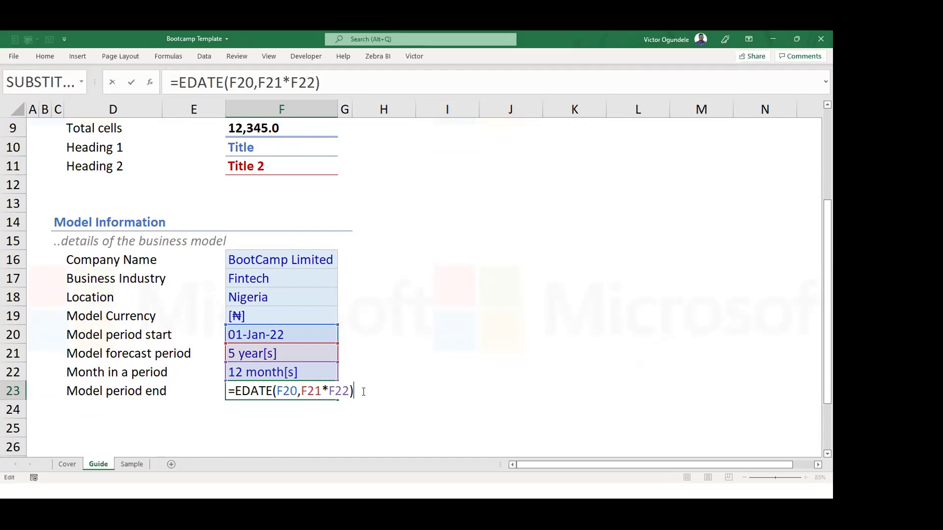
type("-1")
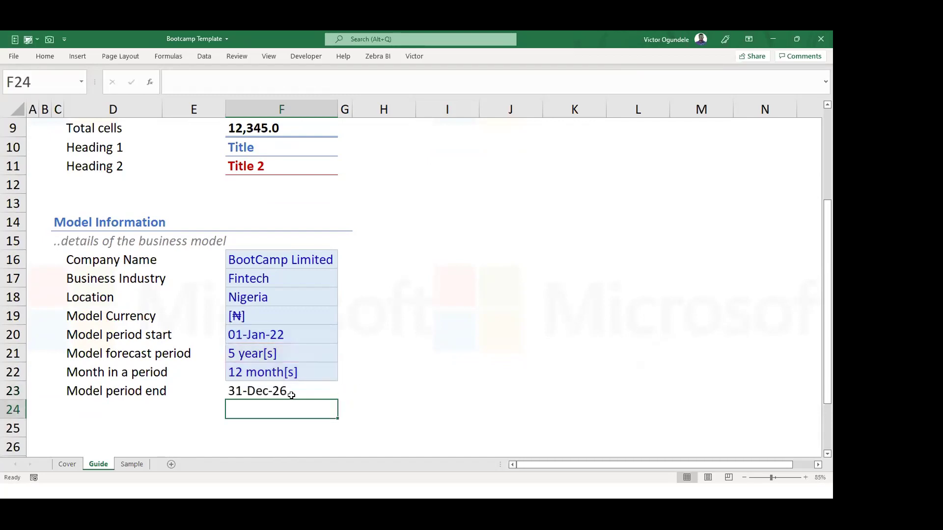
left_click(291, 395)
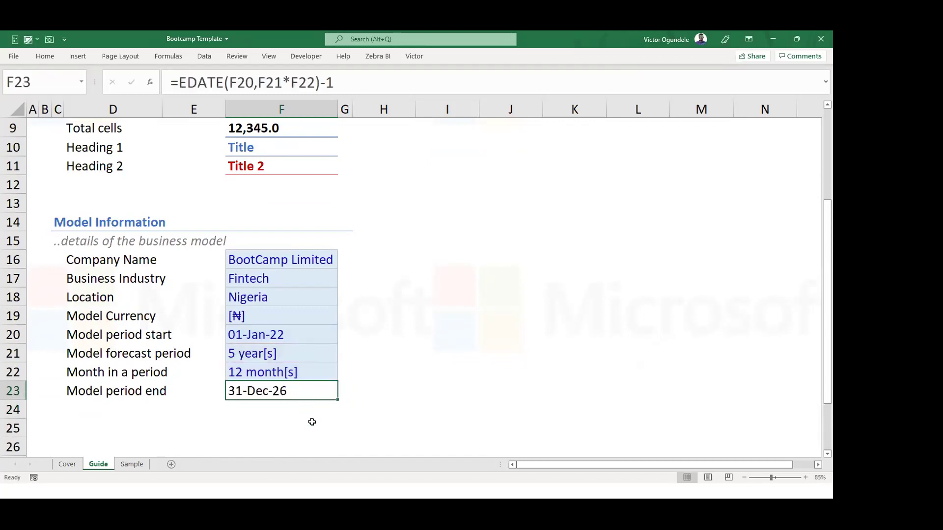
Delete the blank rows 25–26 between row 24 and the glossary.
left_click(98, 402)
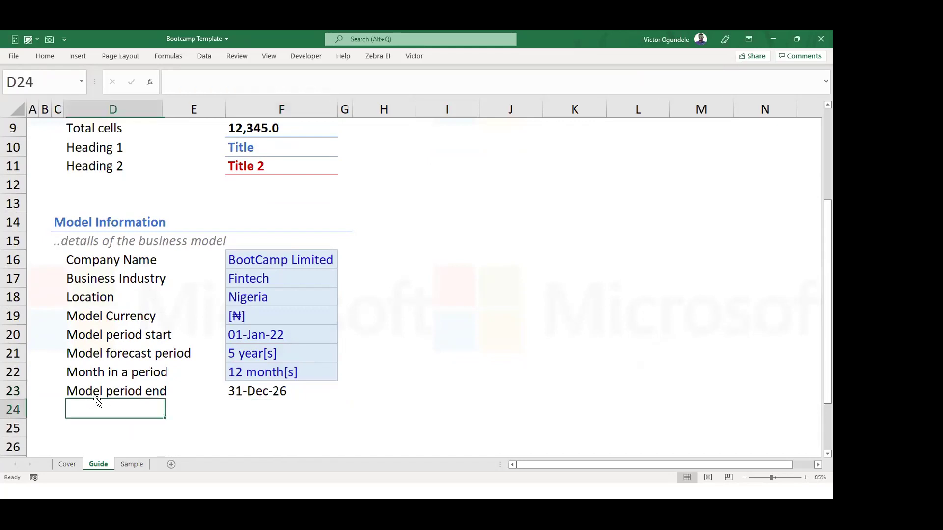
scroll(142, 399, "down", 1, "ctrl")
scroll(142, 399, "down", 1, "ctrl")
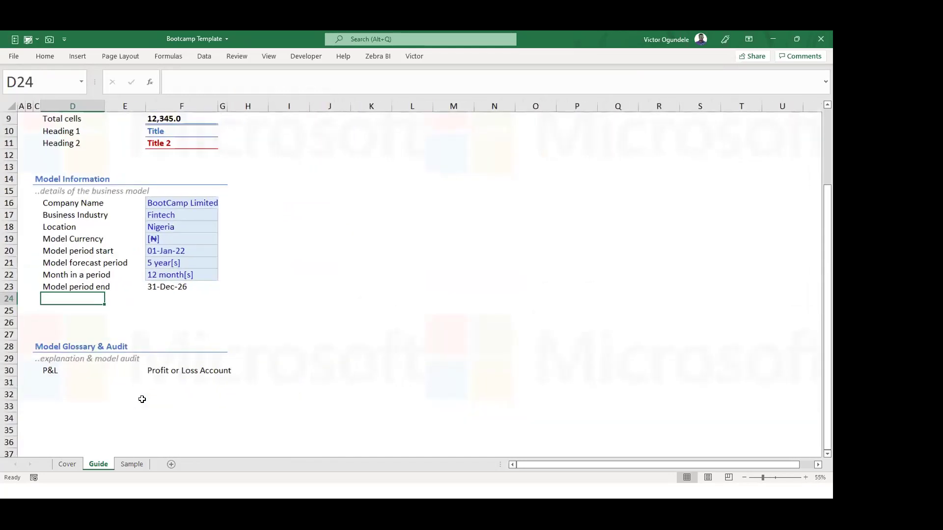
key("Down")
key("shift+space")
key("ctrl+minus")
key("ctrl+minus")
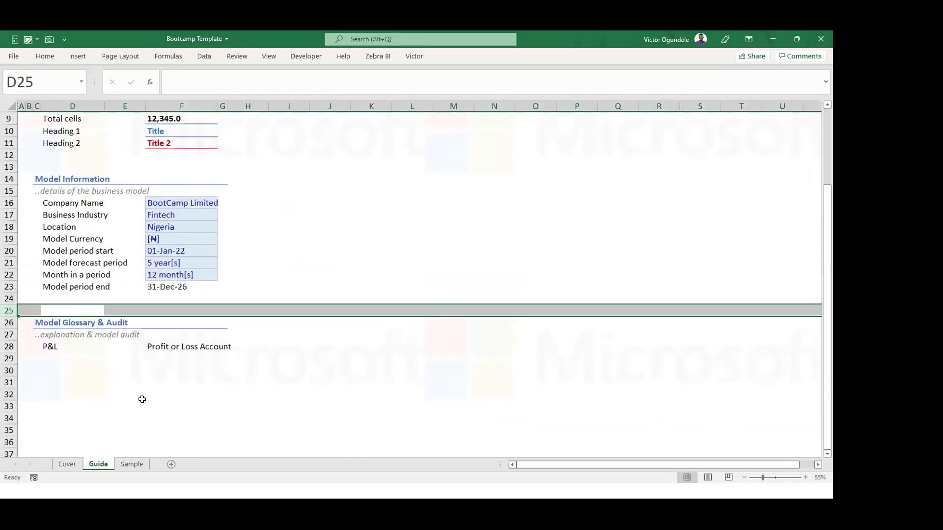
Enter 'Model version:' in D24 and ver1.01 in F24.
key("Up")
type("Model")
key("Escape")
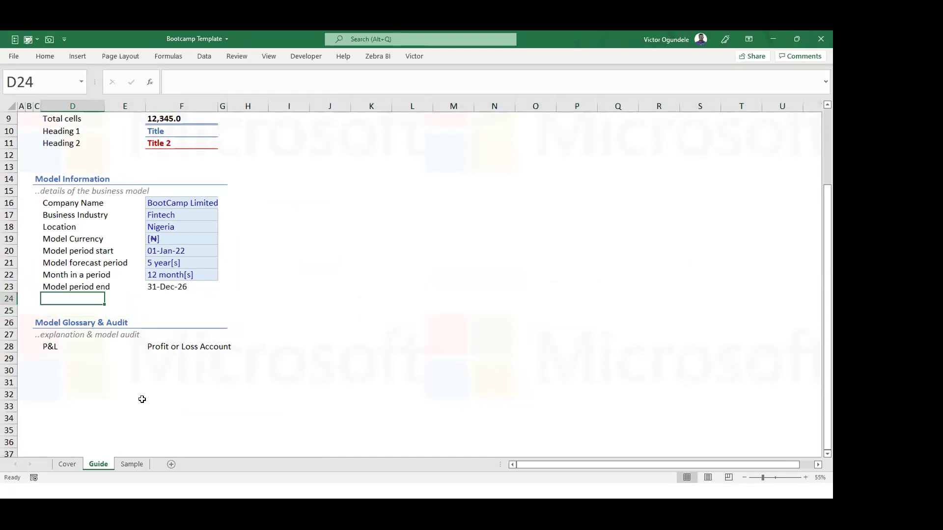
scroll(142, 399, "up", 1)
type("Model version:")
key("Tab")
key("Tab")
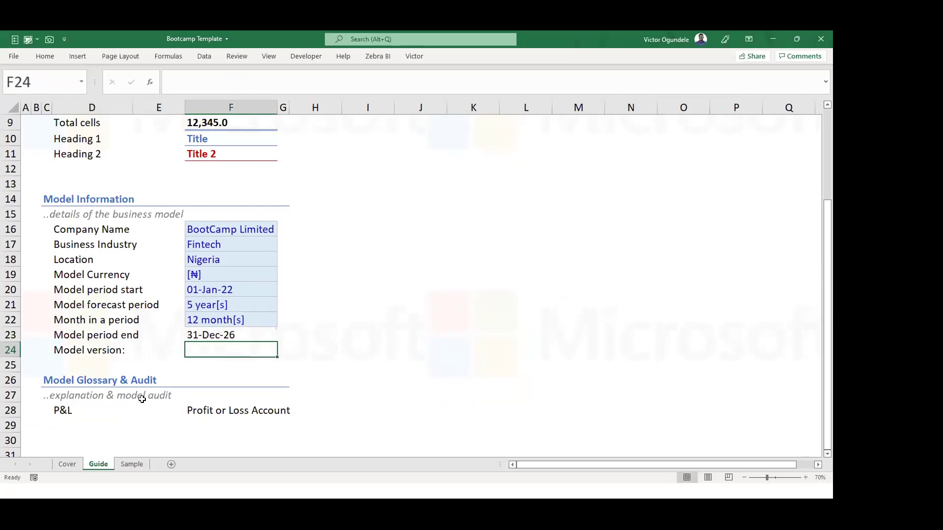
type("ver1.01")
key("Return")
Apply the Input2 cell style to the ver1.01 cell F24.
key("Up")
key("Right")
key("Right")
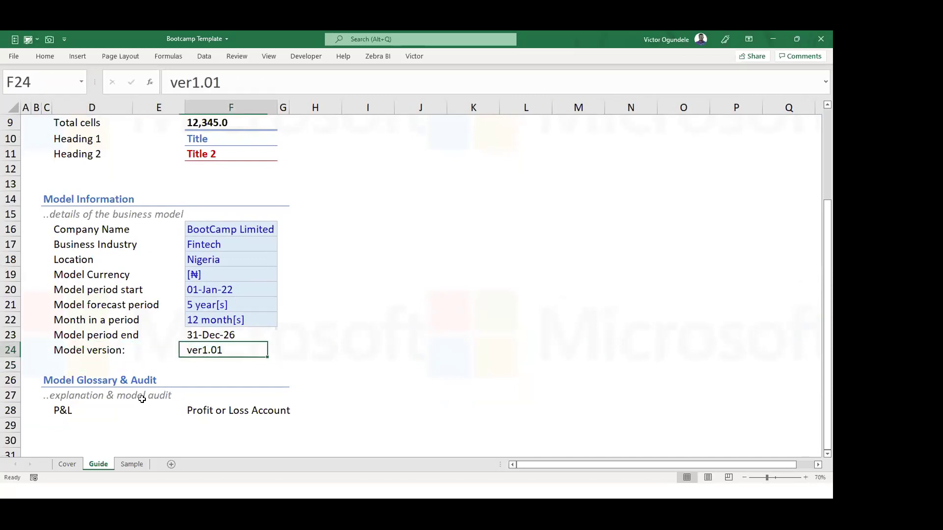
key("alt+2")
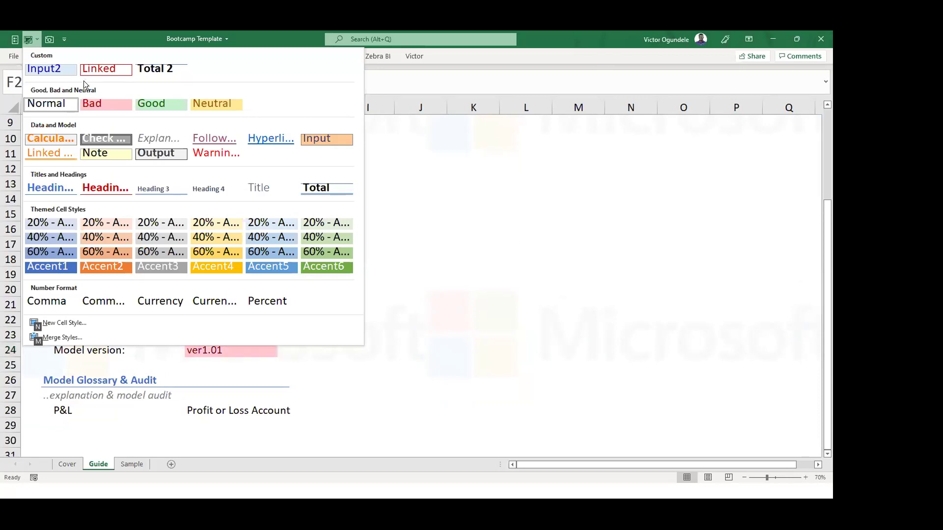
left_click(72, 73)
left_click(339, 310)
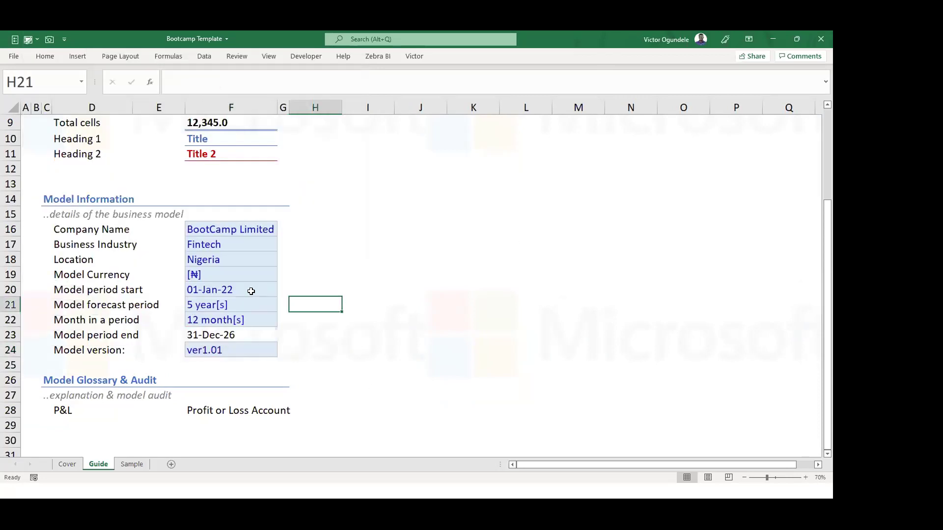
left_click(218, 269)
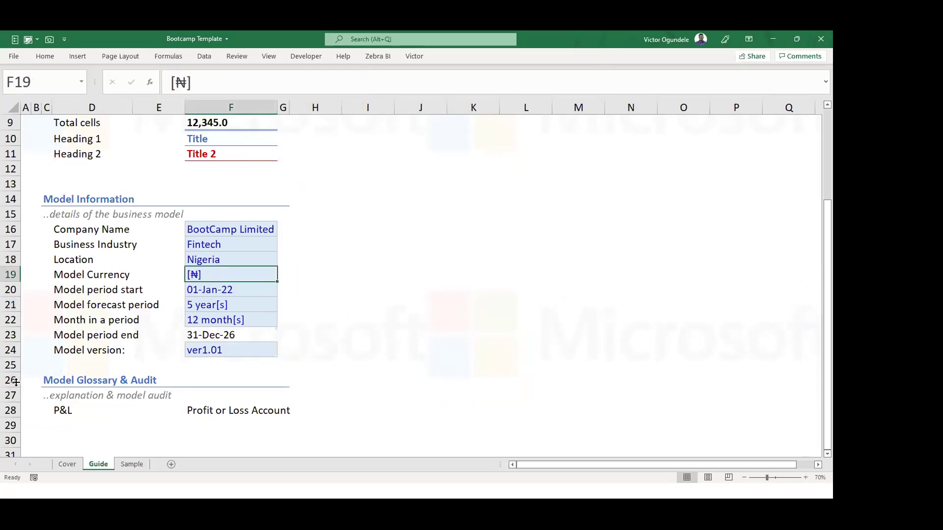
Insert blank rows above the glossary, remove them again, and save the workbook.
left_click(86, 374)
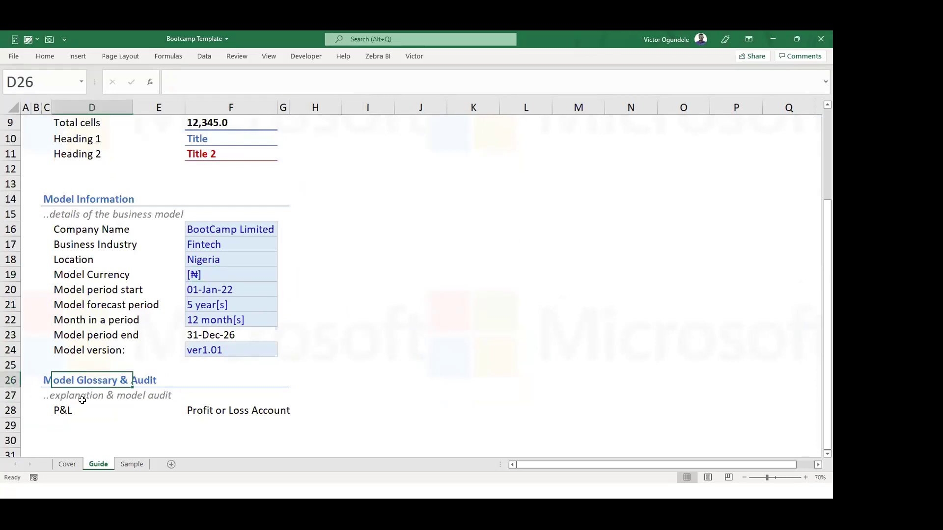
key("shift+space")
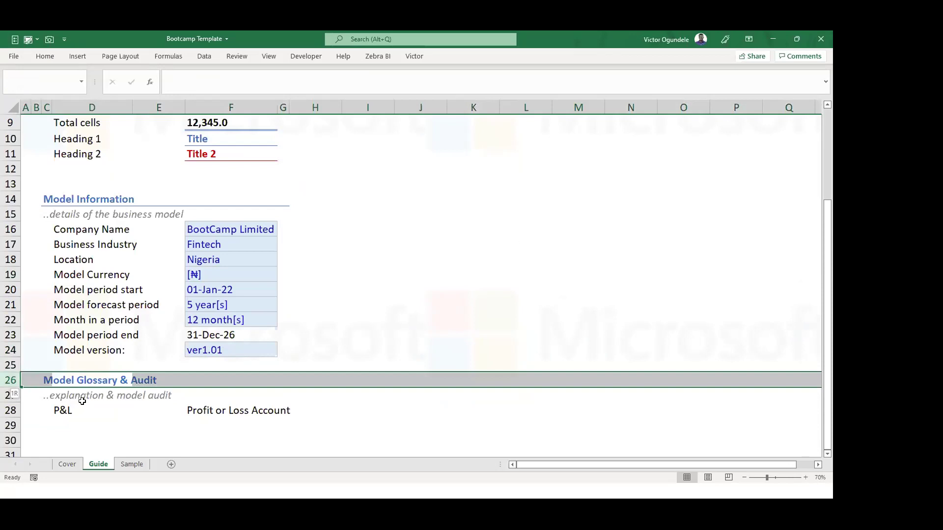
key("ctrl+shift+plus")
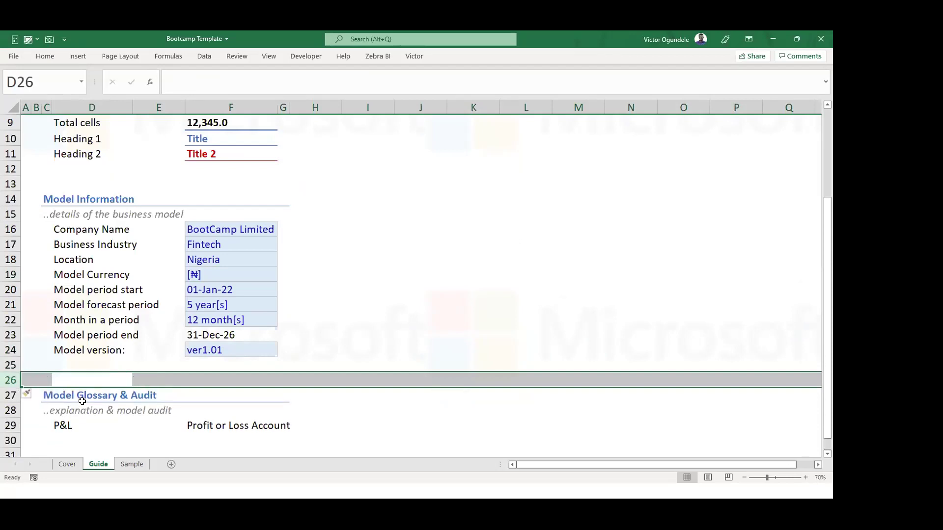
key("ctrl+shift+plus")
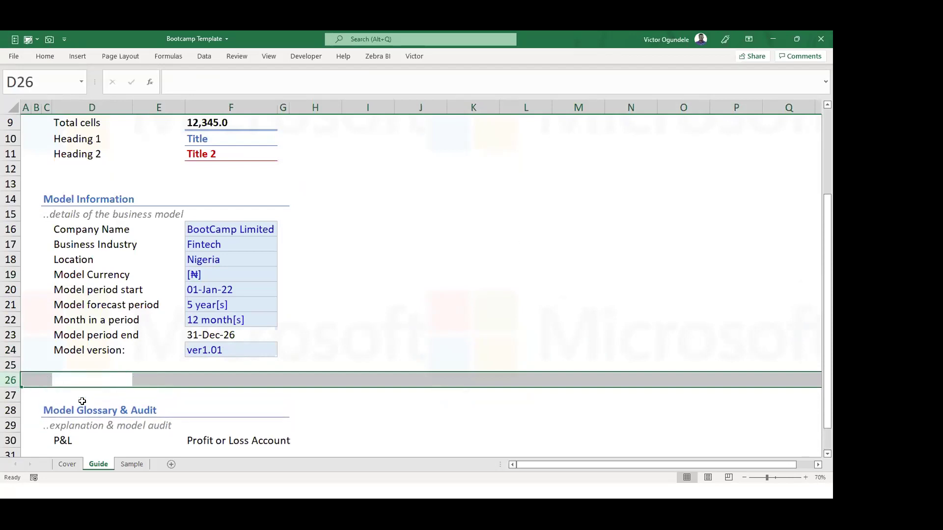
key("ctrl+minus")
key("ctrl+minus")
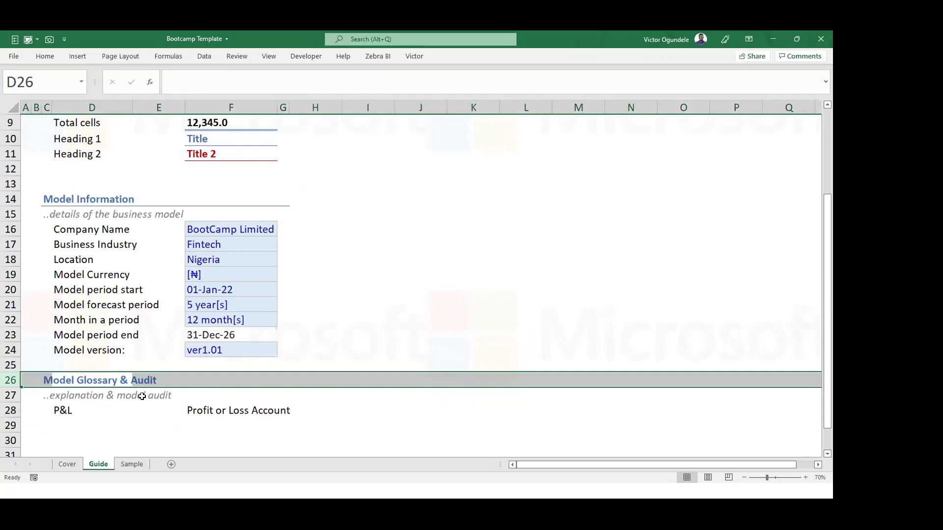
left_click(217, 378)
key("ctrl+Home")
key("ctrl+s")
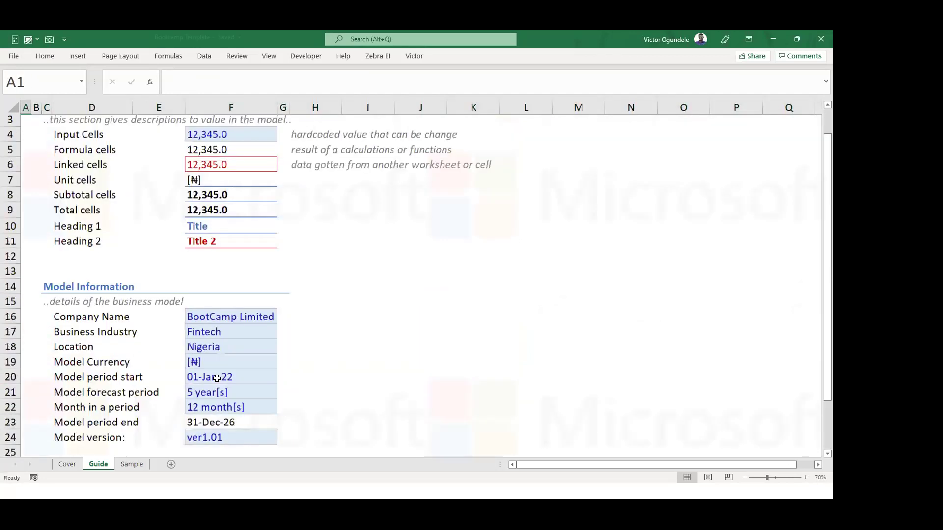
Delete the blank row 13 on the Guide sheet.
left_click(119, 301)
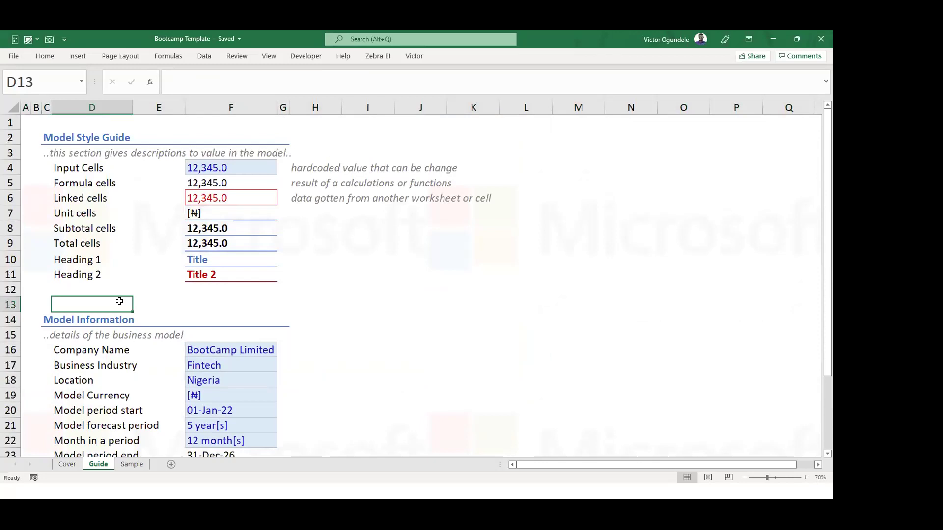
key("shift+space")
key("ctrl+minus")
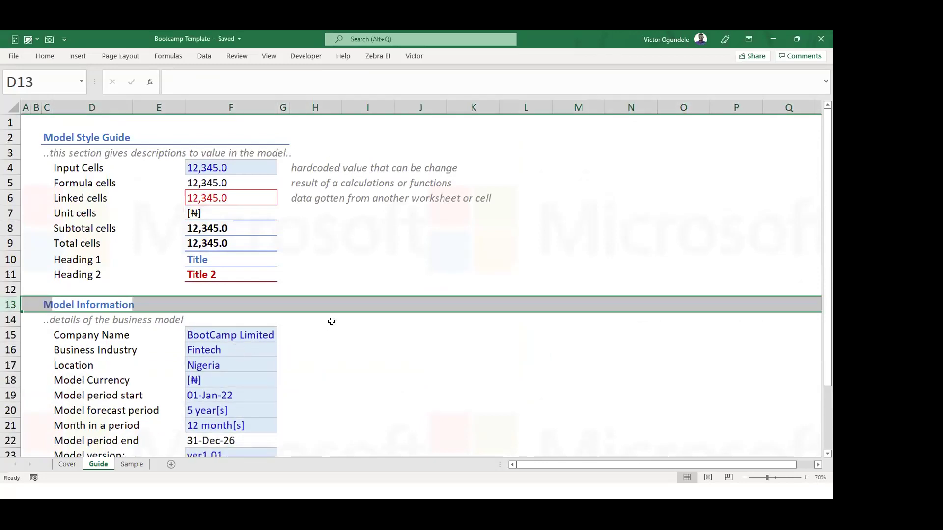
left_click(331, 321)
left_click(319, 274)
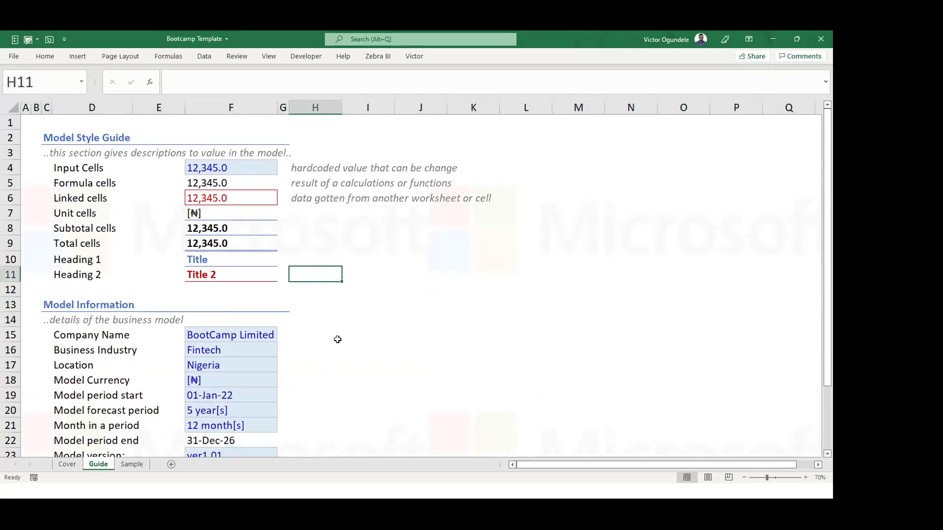
scroll(337, 336, "down", 1, "ctrl")
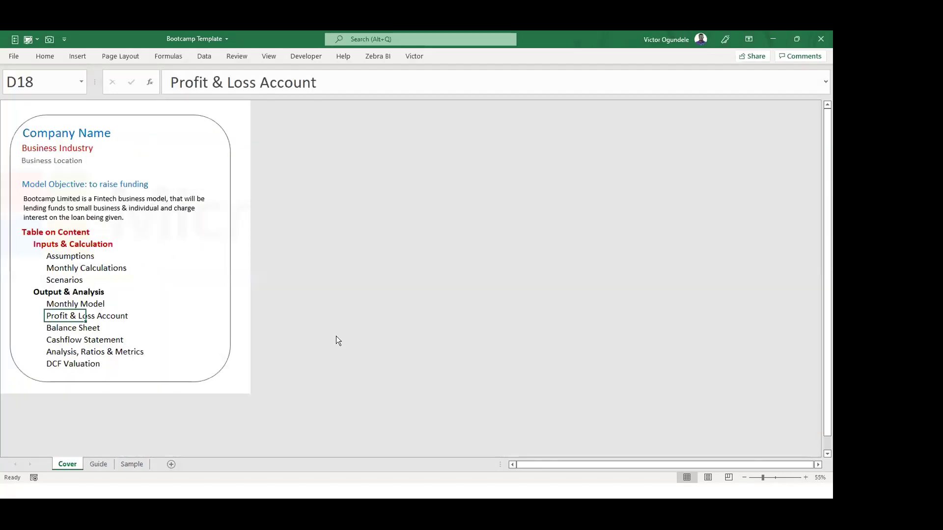
Save the workbook and move through the sheet tabs to the Sample sheet.
key("ctrl+s")
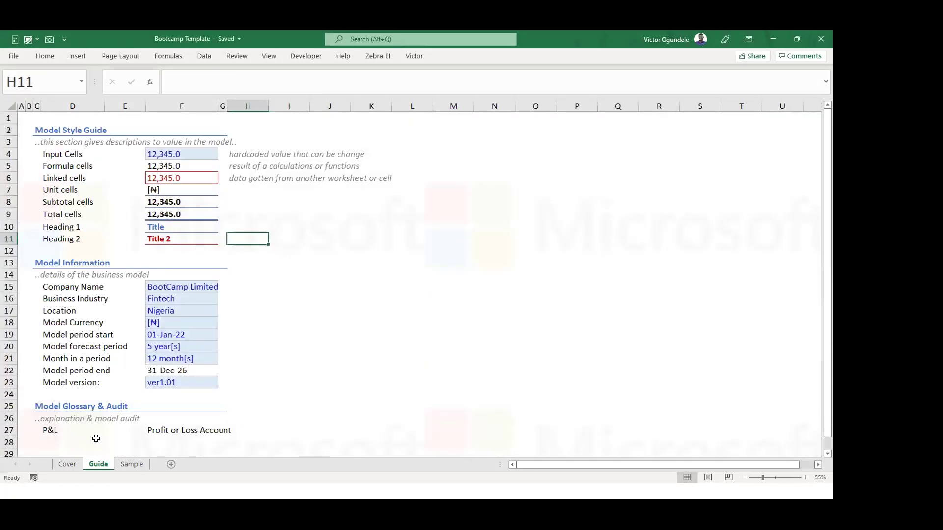
left_click(68, 464)
left_click(100, 462)
left_click(133, 464)
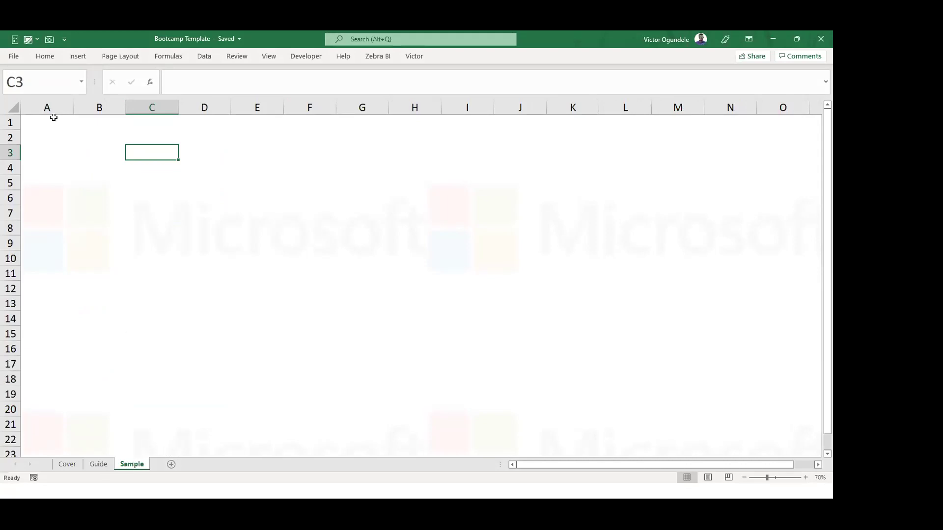
Narrow columns A–C of the Sample sheet to about 0.92 width.
mouse_move(47, 107)
left_mouse_down()
mouse_move(155, 106)
mouse_move(136, 107)
left_mouse_up()
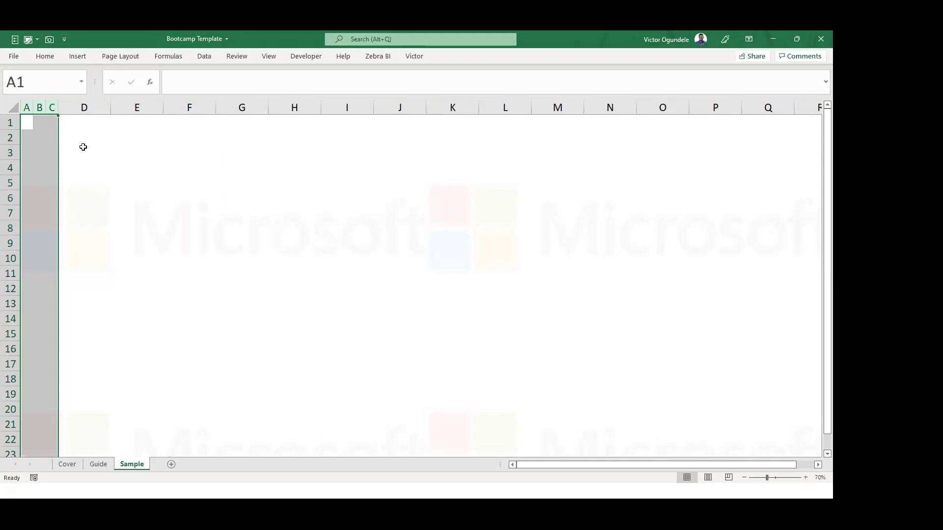
left_click(117, 195)
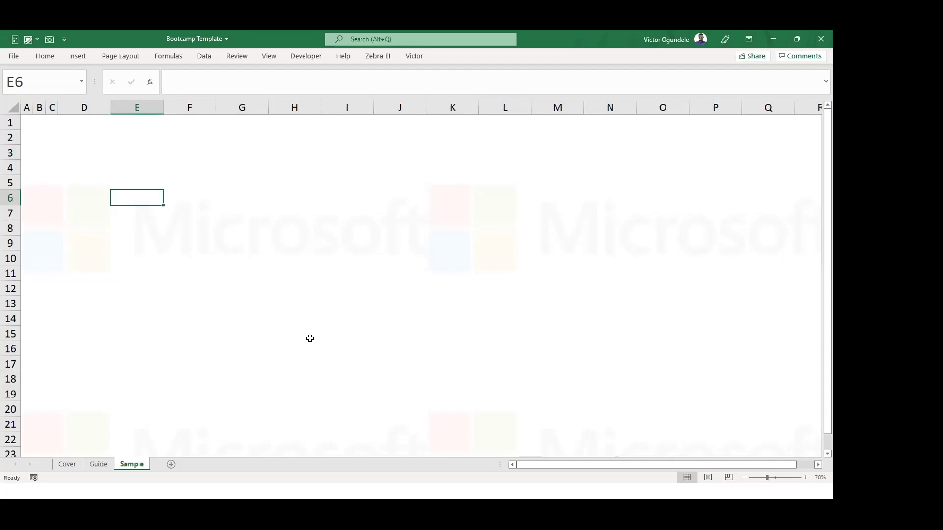
mouse_move(499, 464)
left_mouse_down()
mouse_move(437, 451)
mouse_move(615, 466)
left_mouse_up()
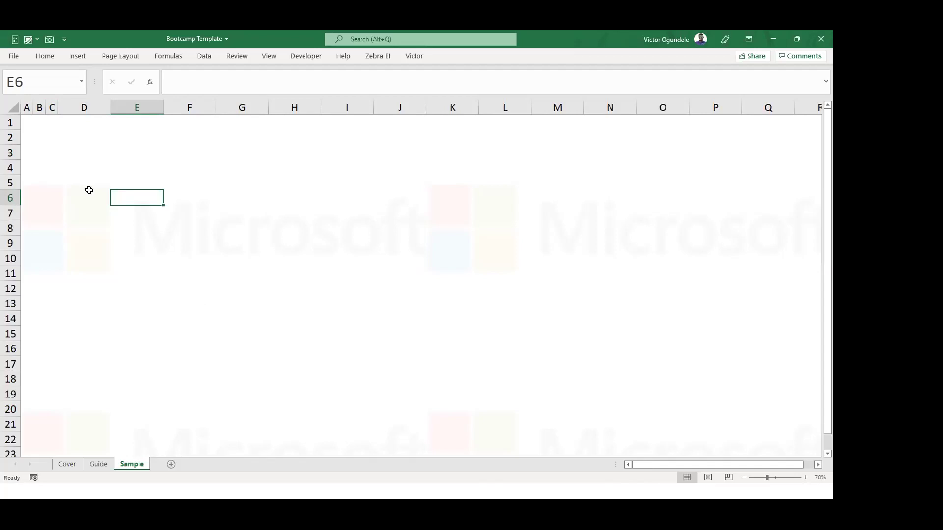
mouse_move(51, 105)
left_mouse_down()
mouse_move(25, 105)
mouse_move(51, 105)
left_mouse_up()
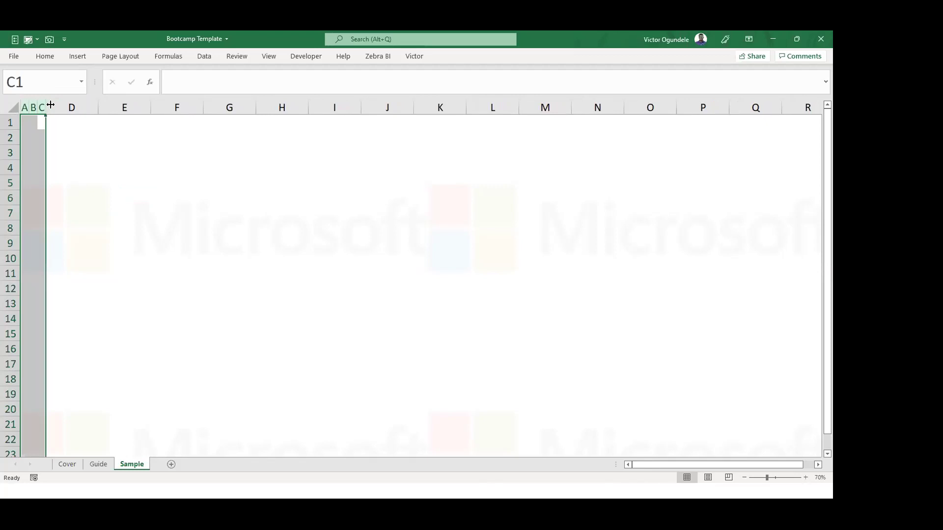
Type 'Company Name' in B2 and 'Worksheet Title' in C3.
left_click(53, 147)
scroll(53, 146, "up", 1, "ctrl")
scroll(54, 146, "up", 1, "ctrl")
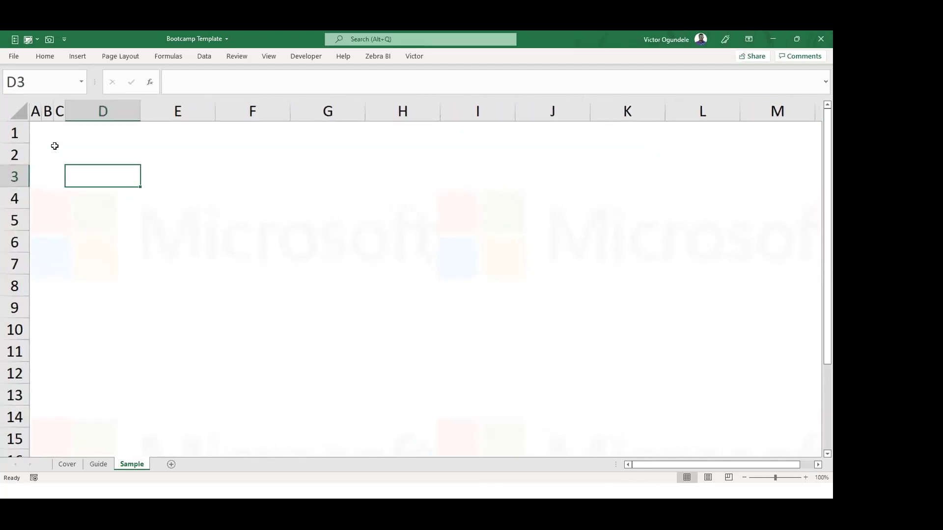
left_click(39, 146)
left_click(48, 145)
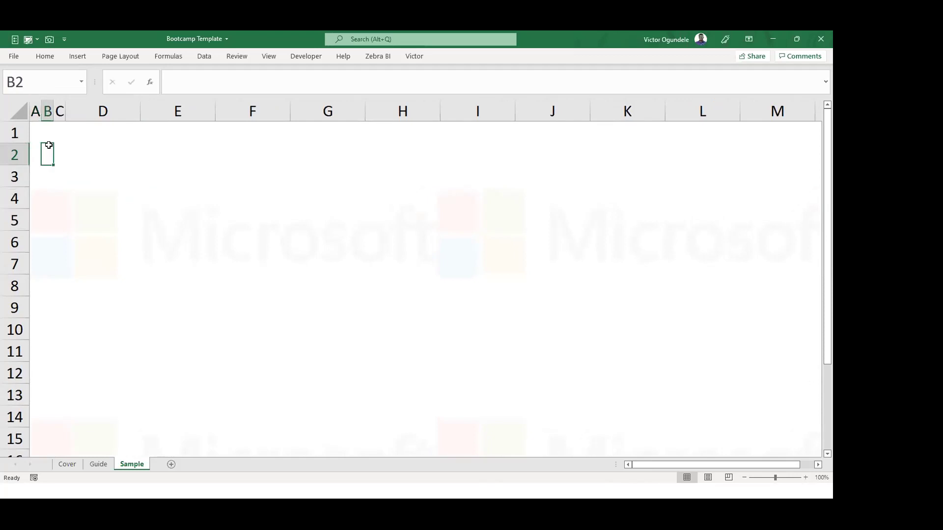
type("Company Name")
key("Return")
key("Right")
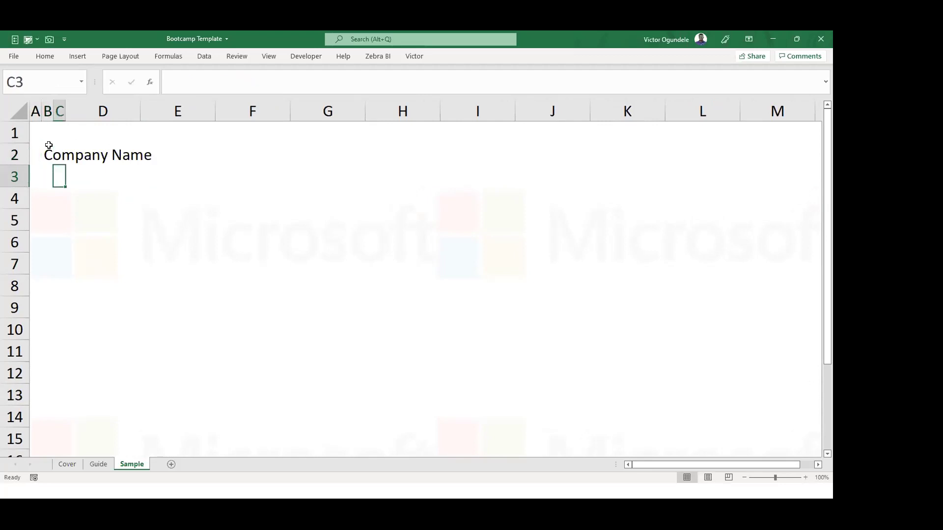
type("Worksh")
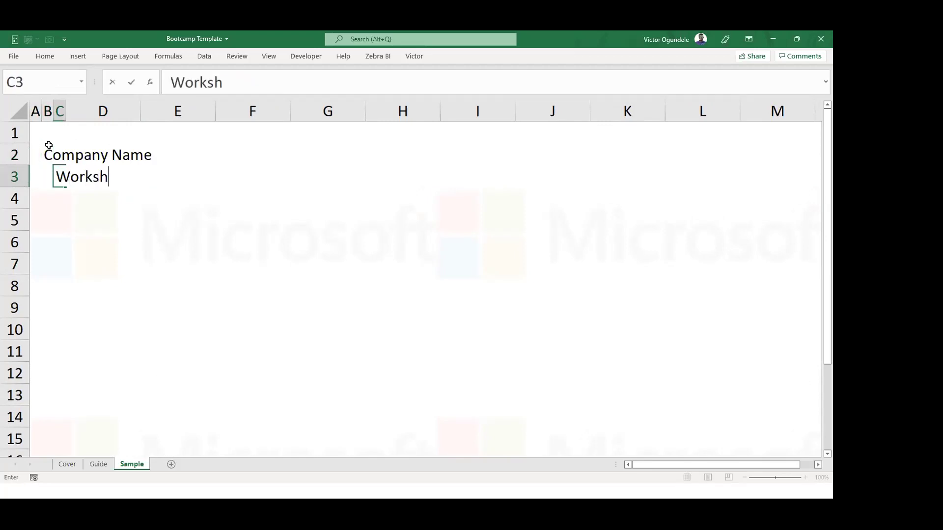
type("eet Title")
key("Return")
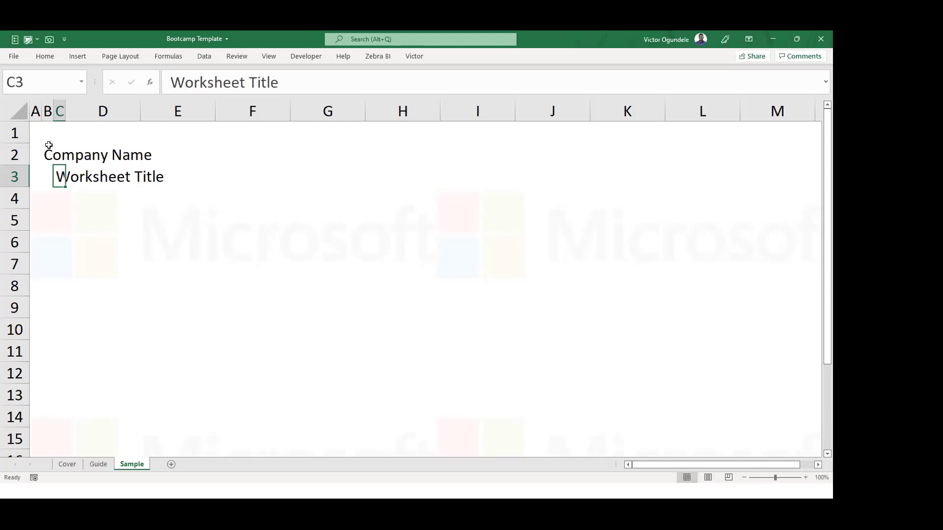
key("Return")
Widen column D to hold descriptions.
scroll(49, 146, "down", 1)
key("Right")
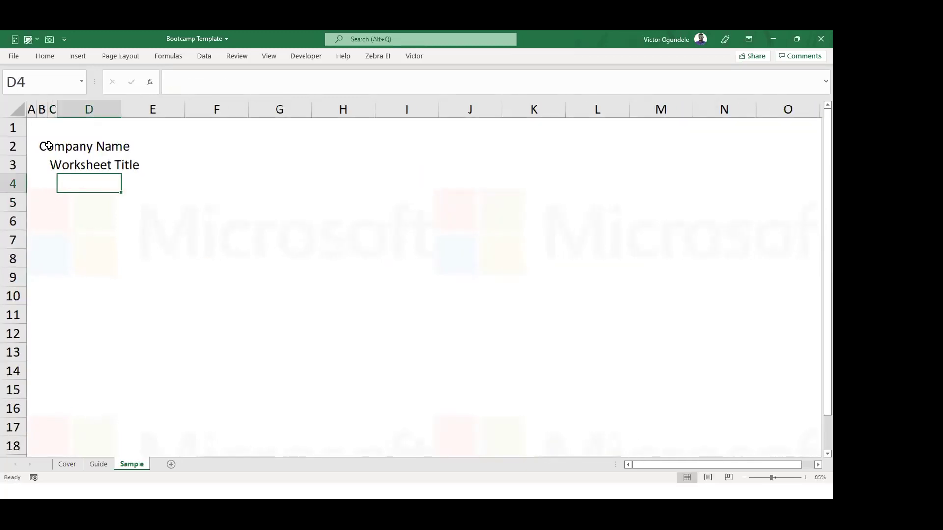
key("Right")
key("Down")
key("Up")
key("Up")
key("Right")
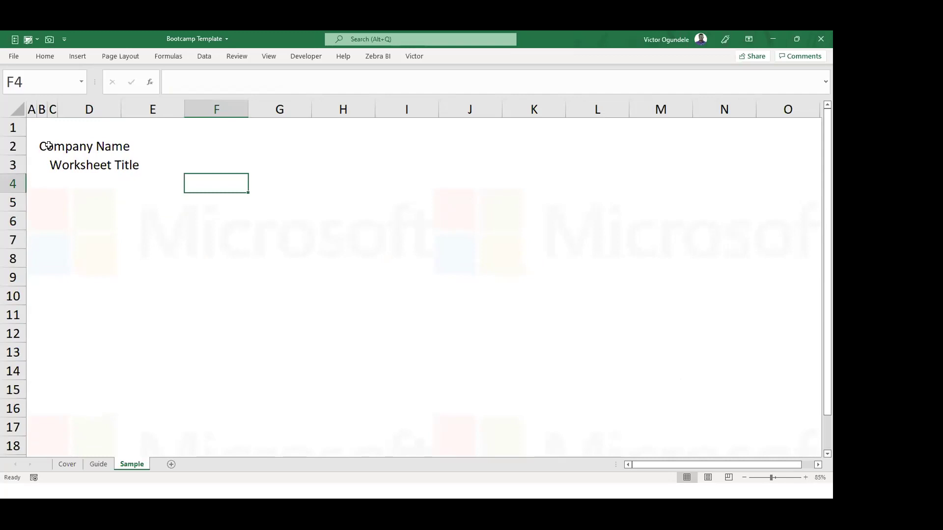
left_click_drag(121, 114, 196, 113)
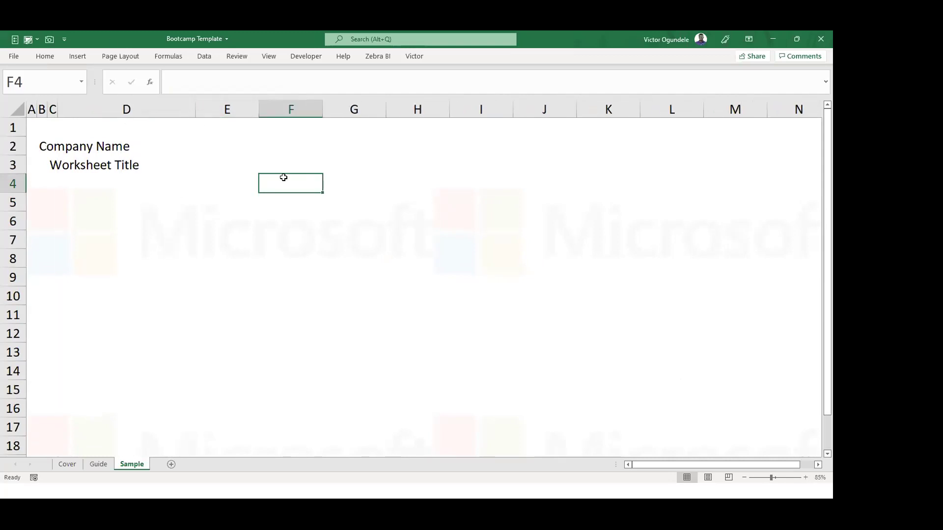
Enter the headings Description, Unit and Input in D6:F6.
left_click(106, 205)
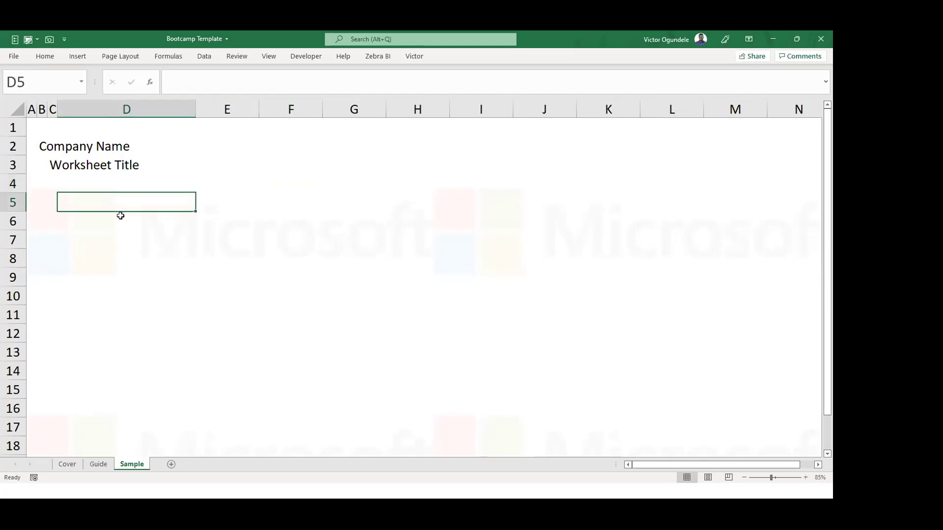
left_click(120, 215)
type("Descri")
key("BackSpace")
type("ription")
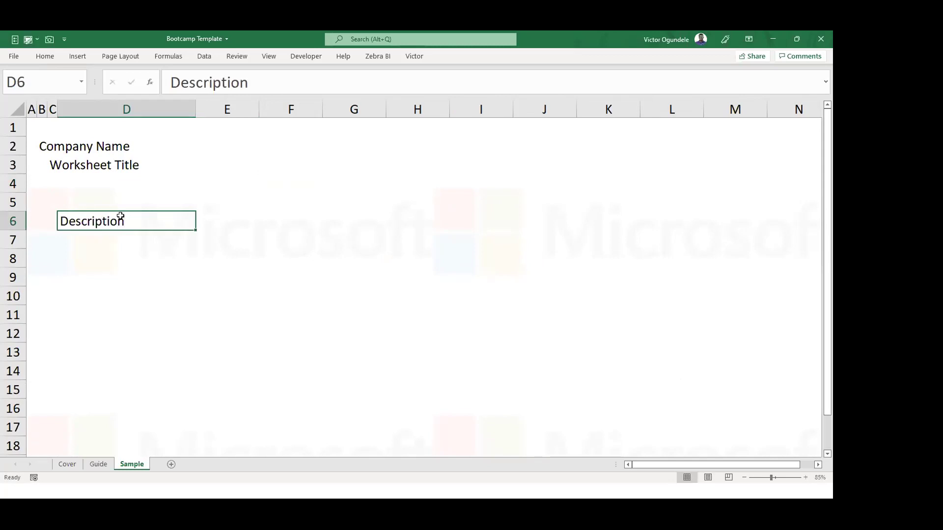
key("Tab")
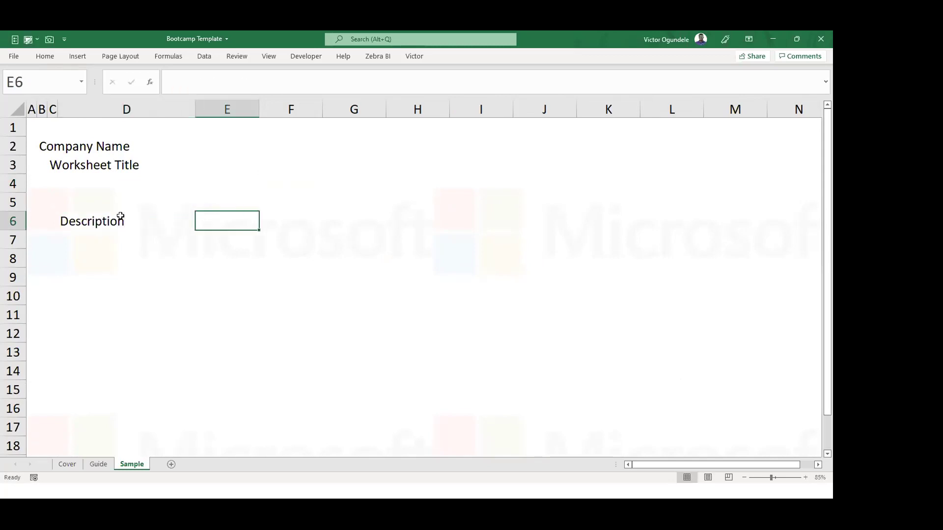
type("Unit")
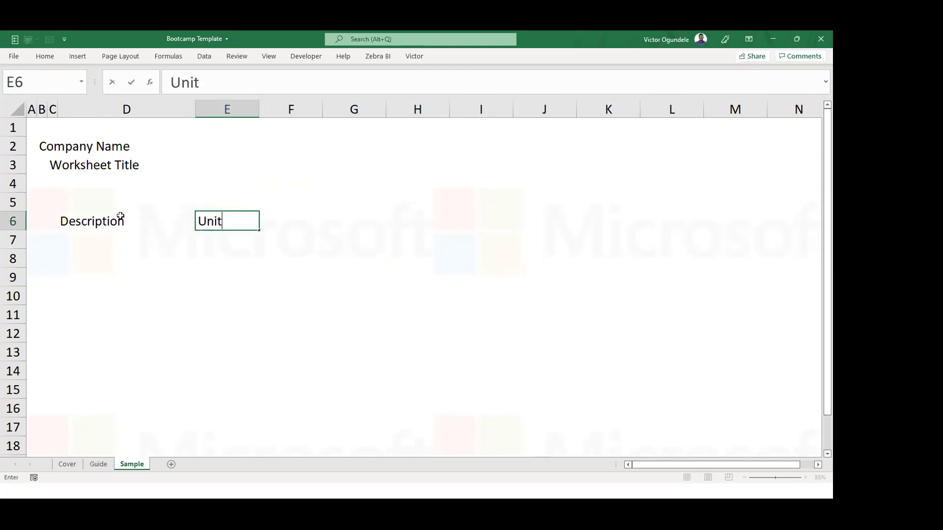
key("Tab")
type("Input")
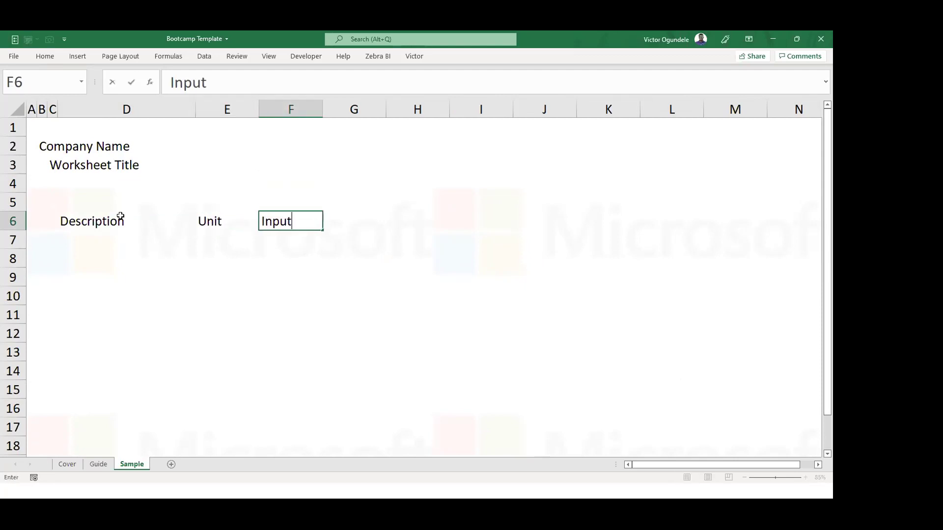
key("Tab")
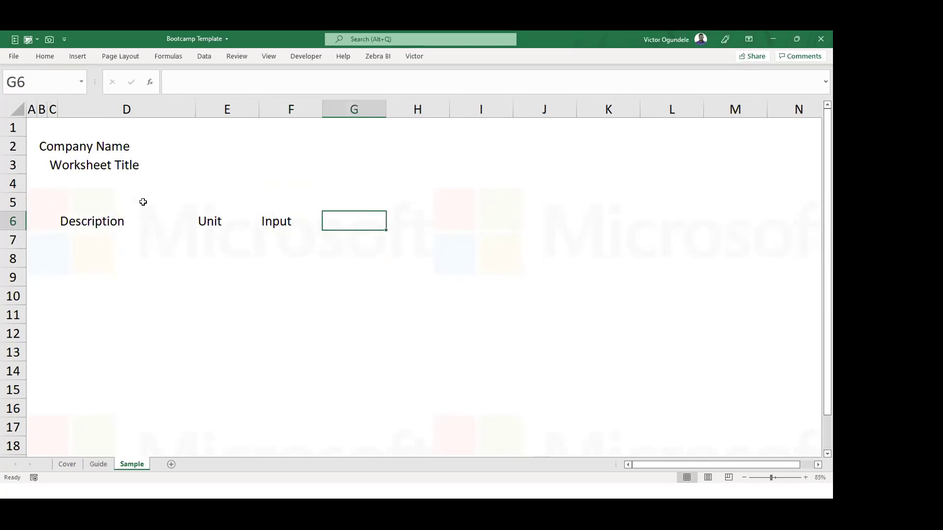
Place 'Row Total' in H6 and 'Row aver.' in G6.
type("Row")
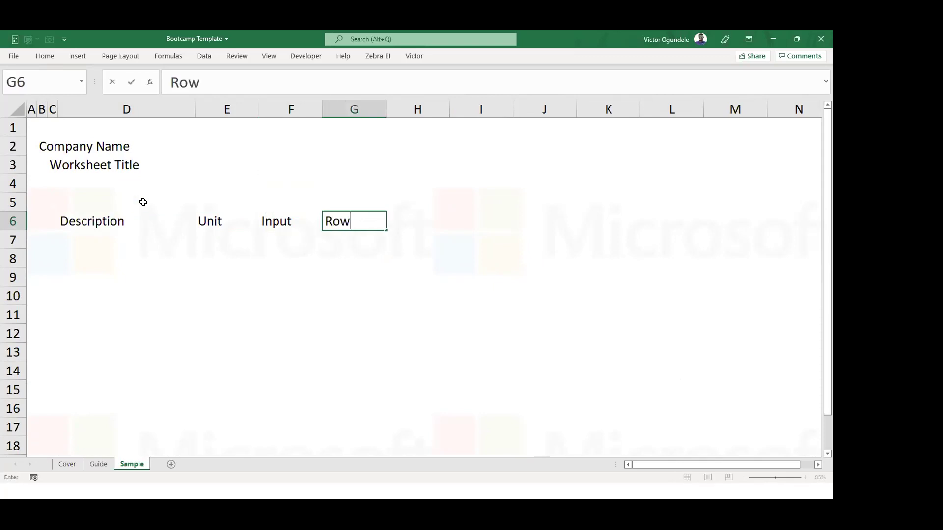
type(" Total")
key("Tab")
key("Left")
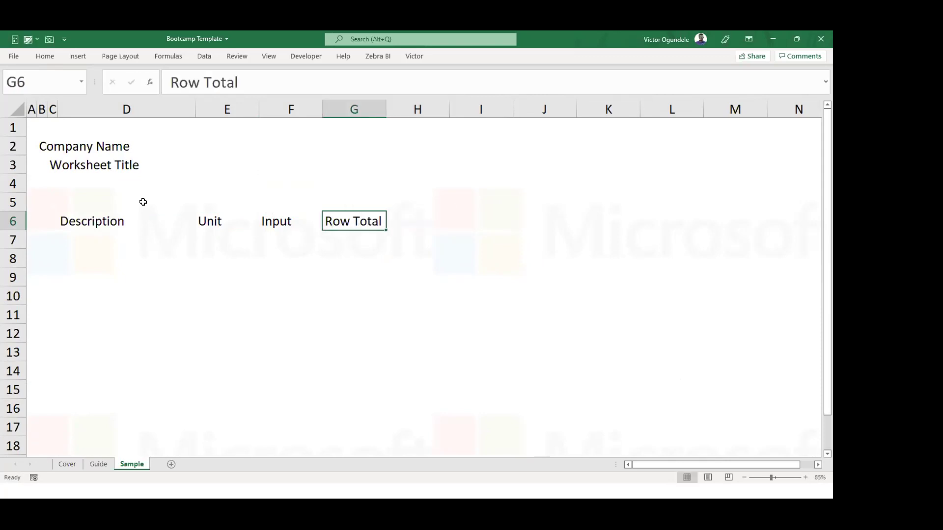
key("ctrl+x")
key("Right")
key("ctrl+v")
key("Left")
type("T")
key("BackSpace")
type("Row aver")
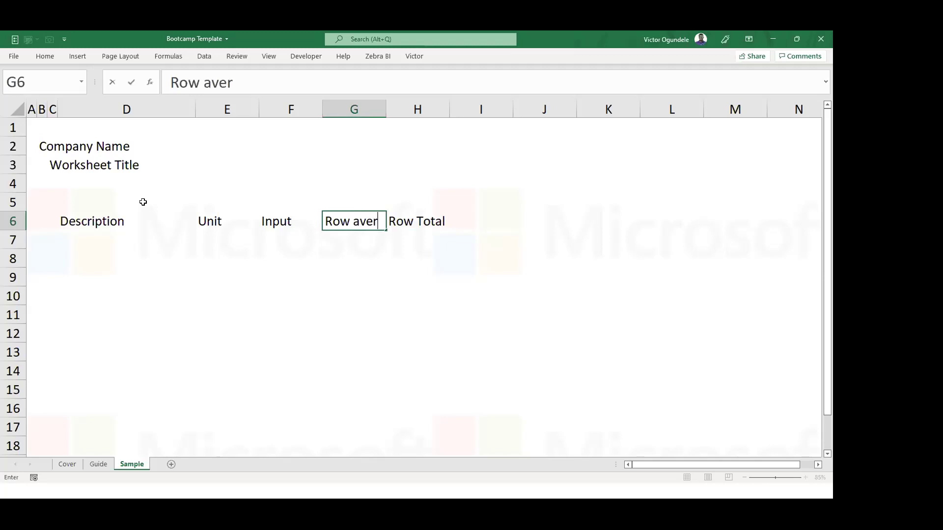
type(".")
key("ctrl+Return")
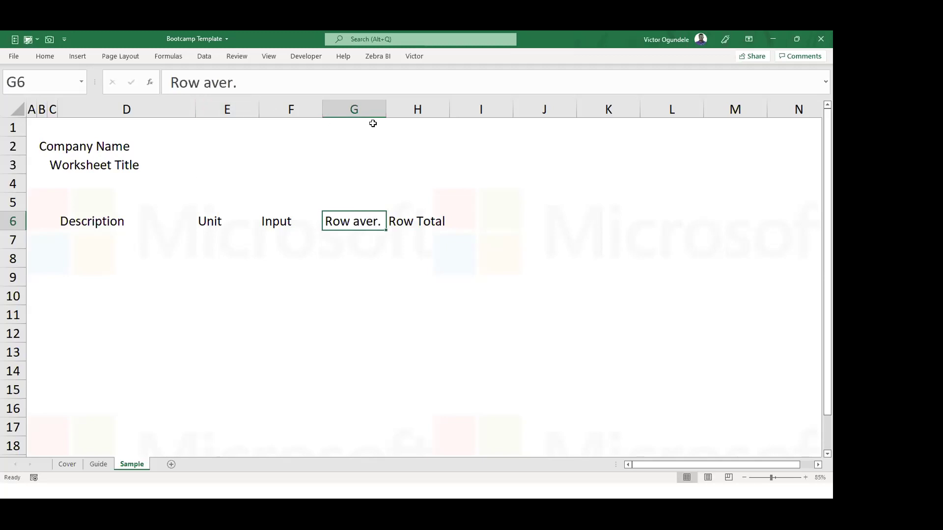
Autofit column G, capitalise the heading to 'Row Aver.', and save.
double_click(387, 109)
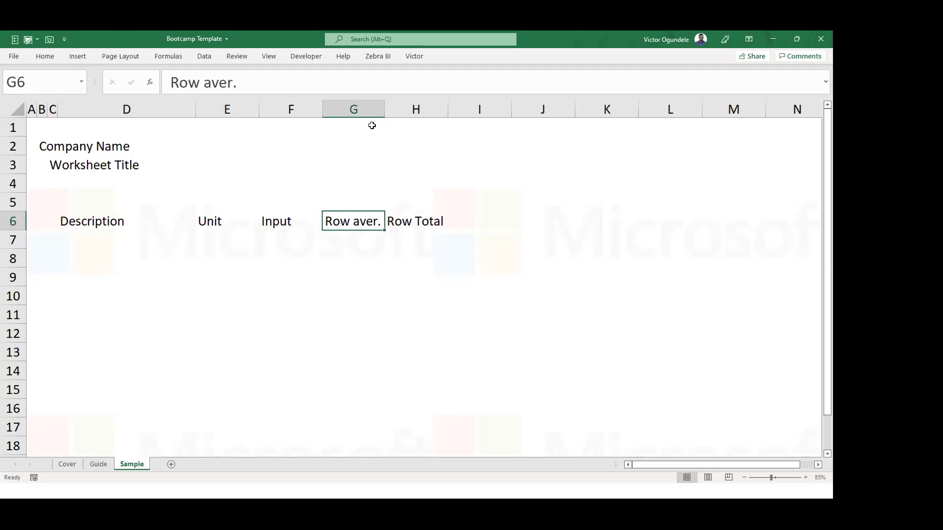
left_click(214, 81)
key("BackSpace")
type("A")
key("ctrl+s")
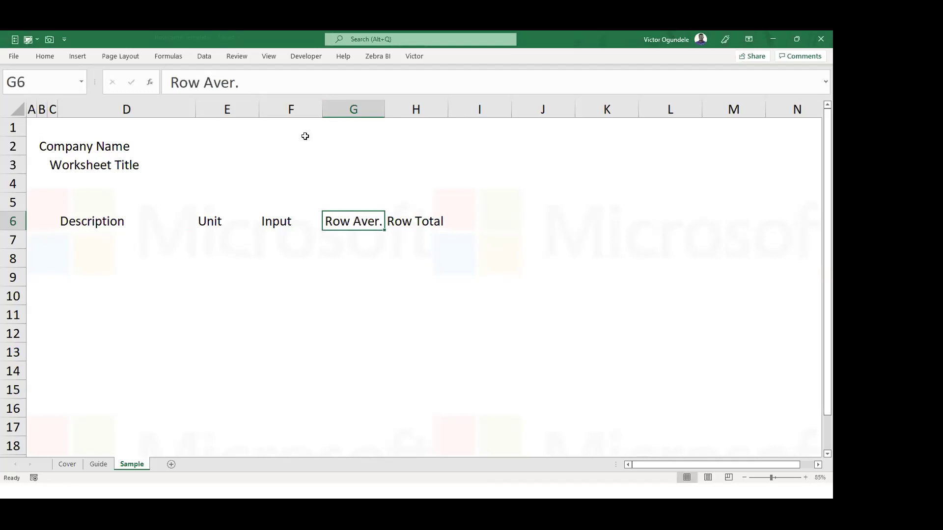
On the Guide sheet, add glossary row 28: 'Row Aver.' defined as 'Row Average'.
left_click(101, 464)
scroll(153, 419, "down", 2)
left_click(55, 372)
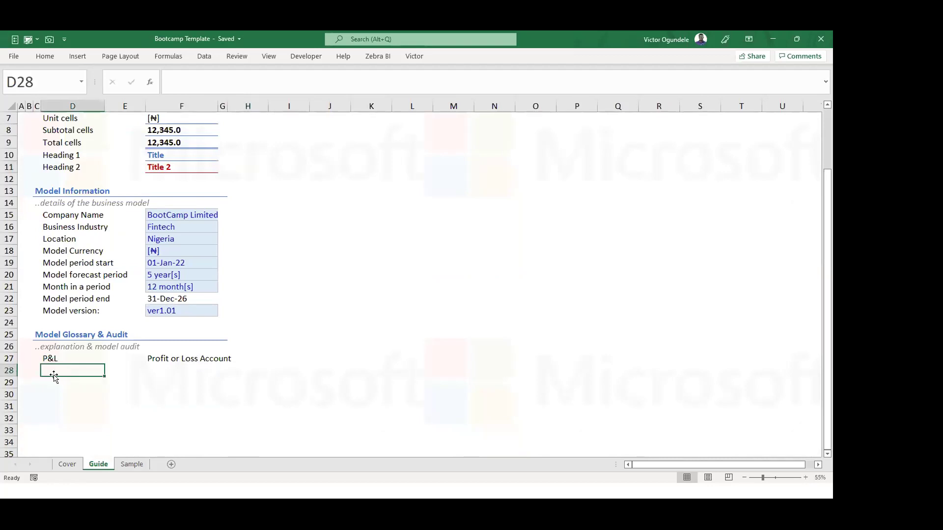
type("A")
key("BackSpace")
type("Row Aver.")
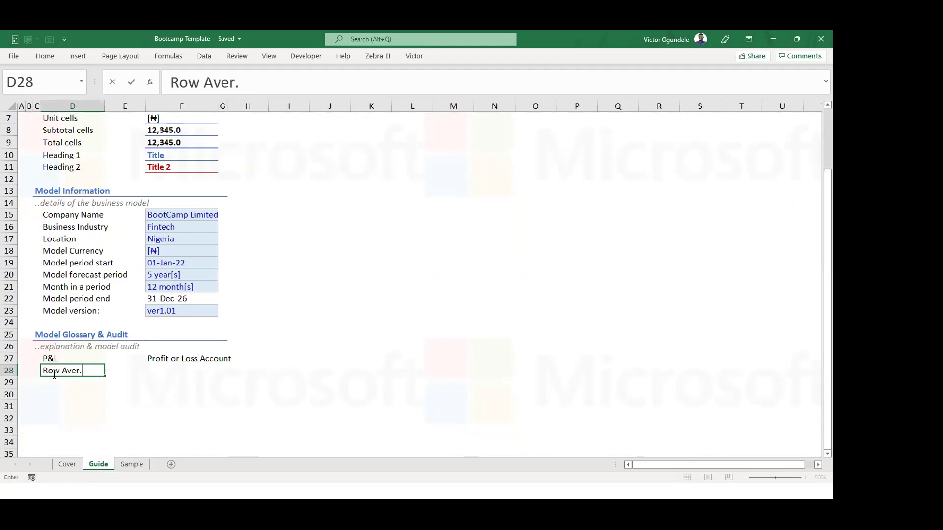
key("Tab")
key("Tab")
type("Row Average")
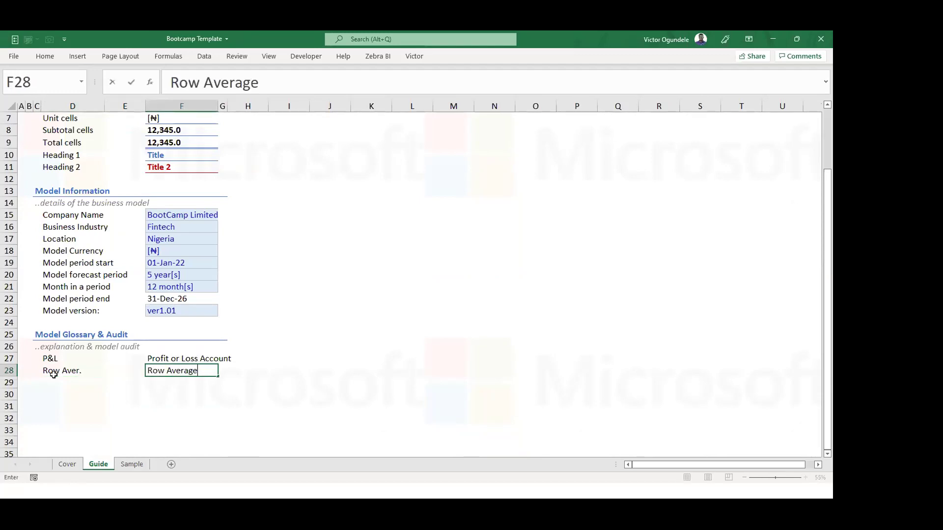
key("ctrl+s")
Return to the Sample sheet to view its headers.
key("ctrl+Page_Down")
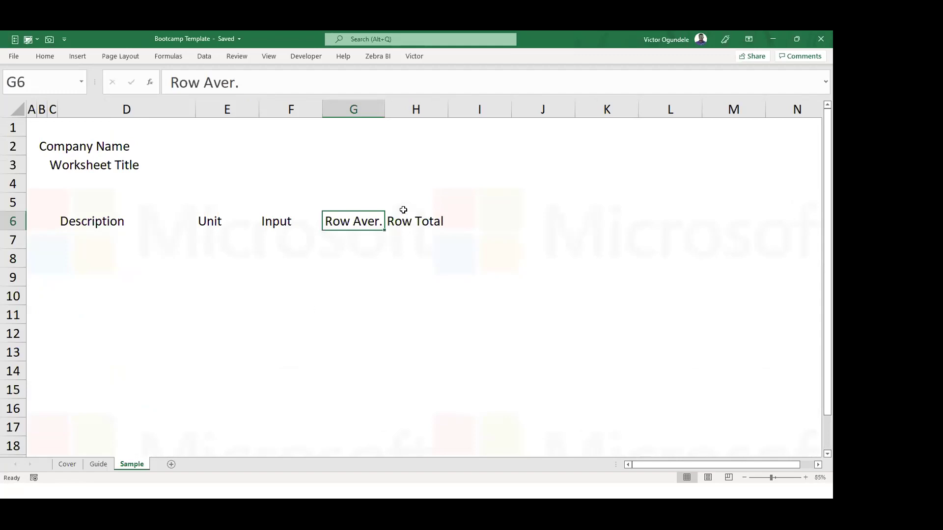
left_click(403, 211)
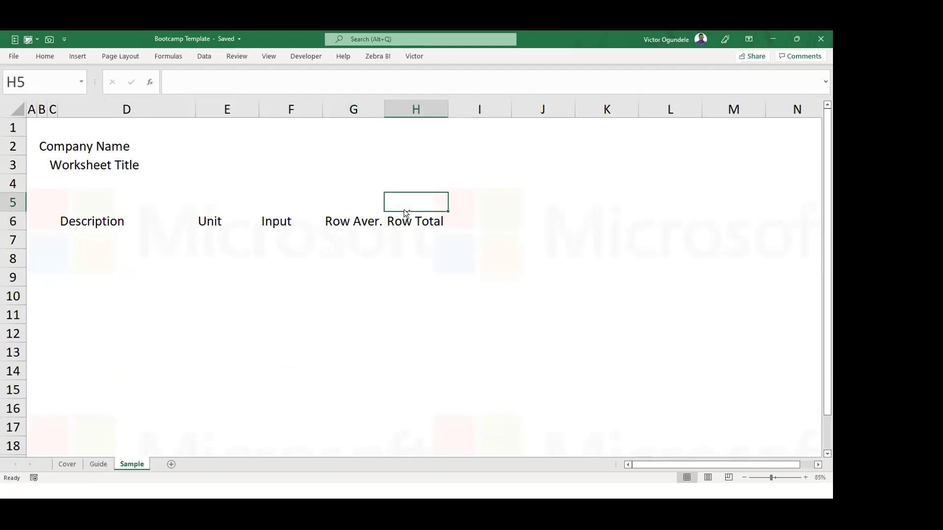
scroll(403, 211, "down", 1, "ctrl")
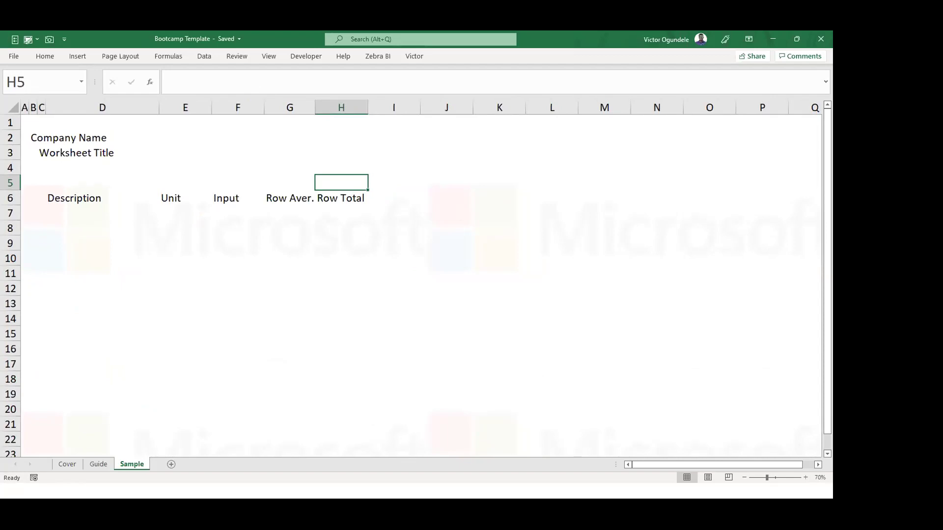
Type 'period start' in H4 and 'Period end' in H5 on the Sample sheet.
left_click(342, 186)
left_click(328, 163)
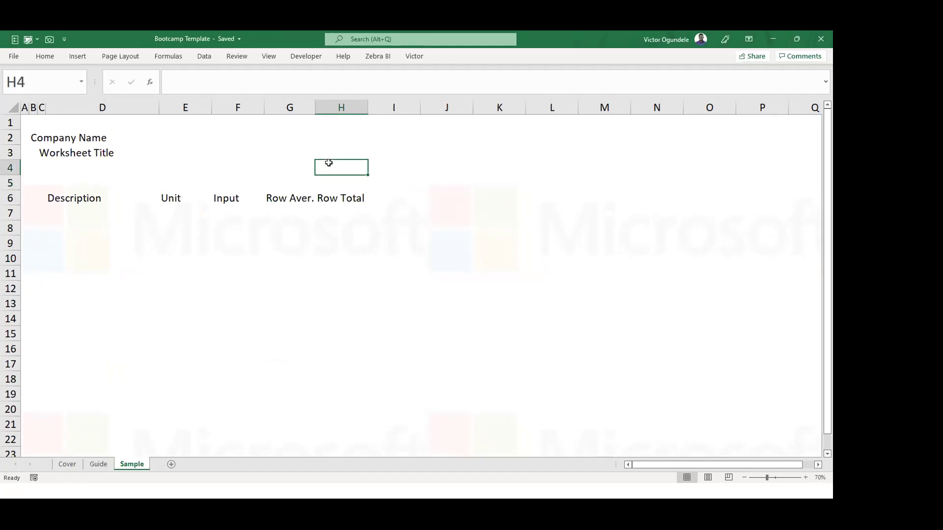
type("period start")
key("Return")
type("P")
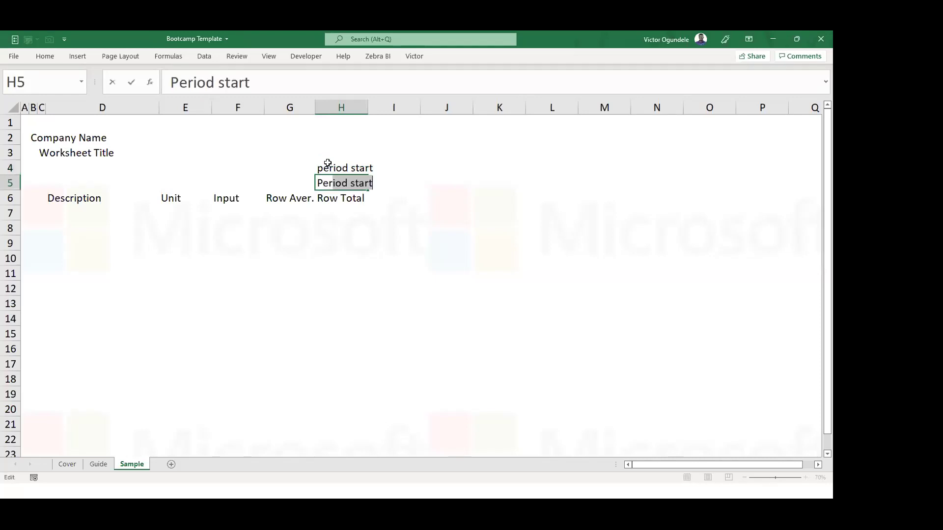
key("End")
key("BackSpace")
key("BackSpace")
key("BackSpace")
key("BackSpace")
key("BackSpace")
type("end")
key("ctrl+s")
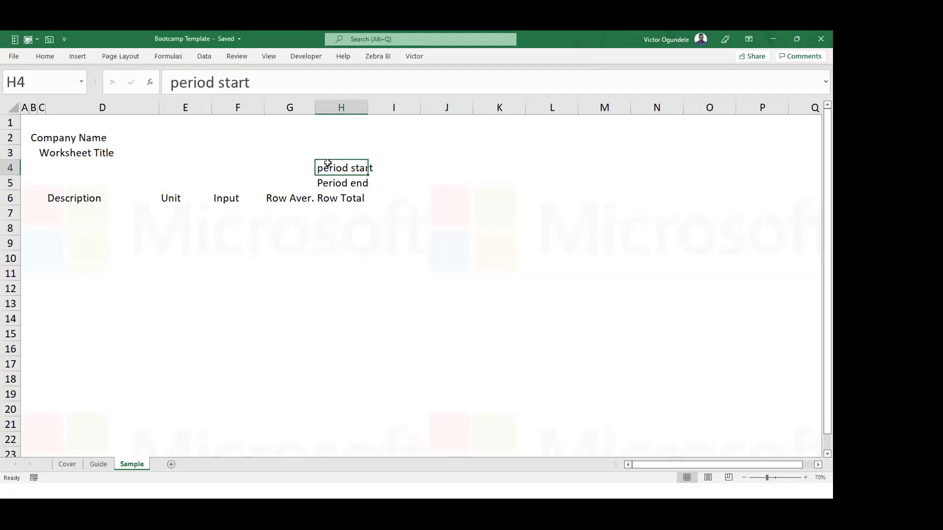
AutoFit column H to fit the 'period start' label.
key("Up")
scroll(328, 163, "down", 1)
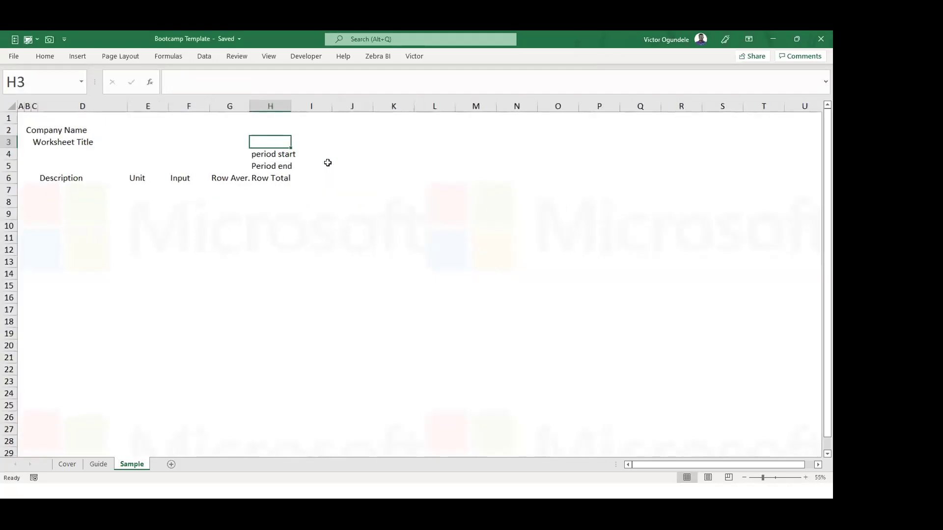
scroll(328, 162, "up", 1)
key("Down")
key("Right")
key("Left")
key("alt+h")
key("o")
key("i")
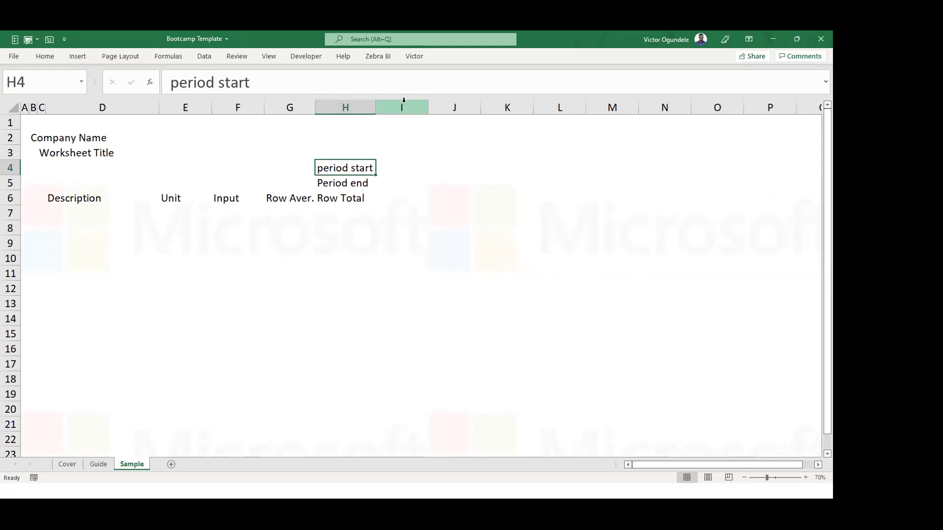
Narrow column I into a thin spacer column.
left_click_drag(427, 107, 384, 107)
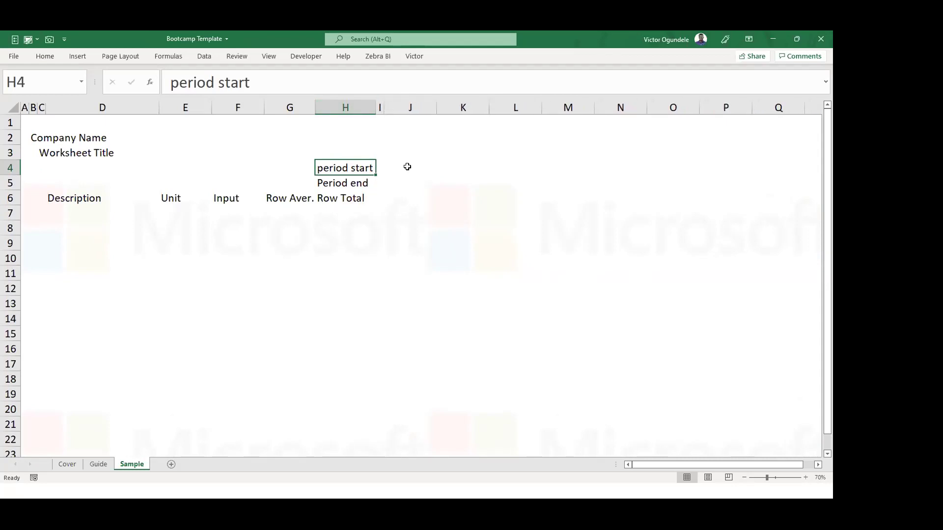
left_click(409, 184)
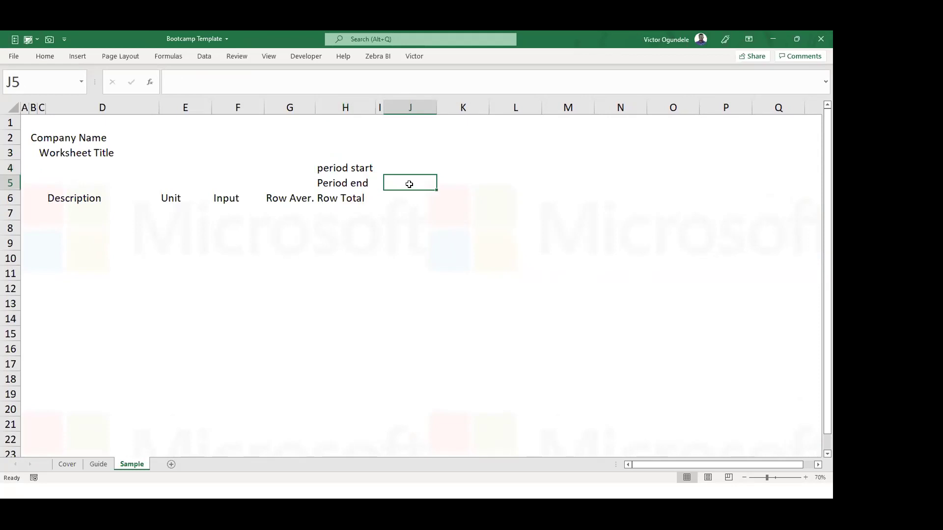
type("=")
key("Escape")
On the Guide sheet, name the company name cell F15 'Coy'.
left_click(96, 463)
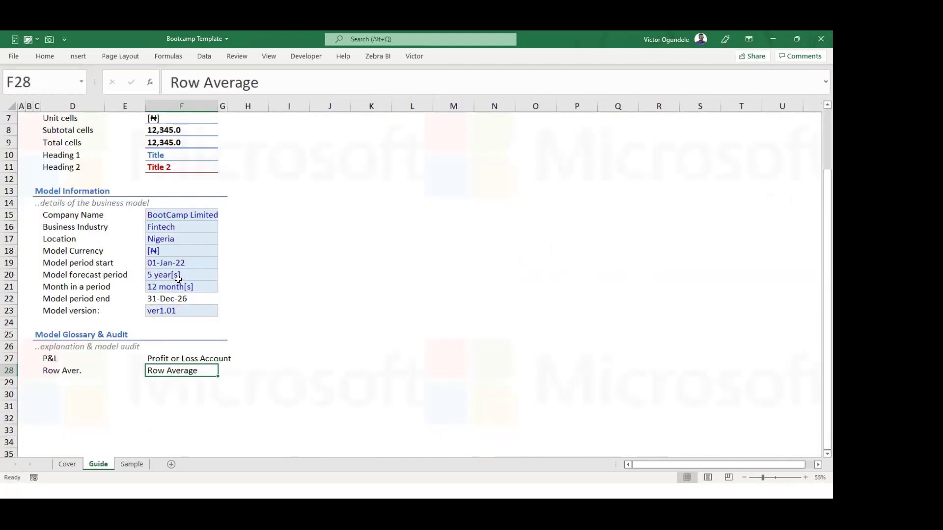
scroll(178, 280, "up", 1, "ctrl")
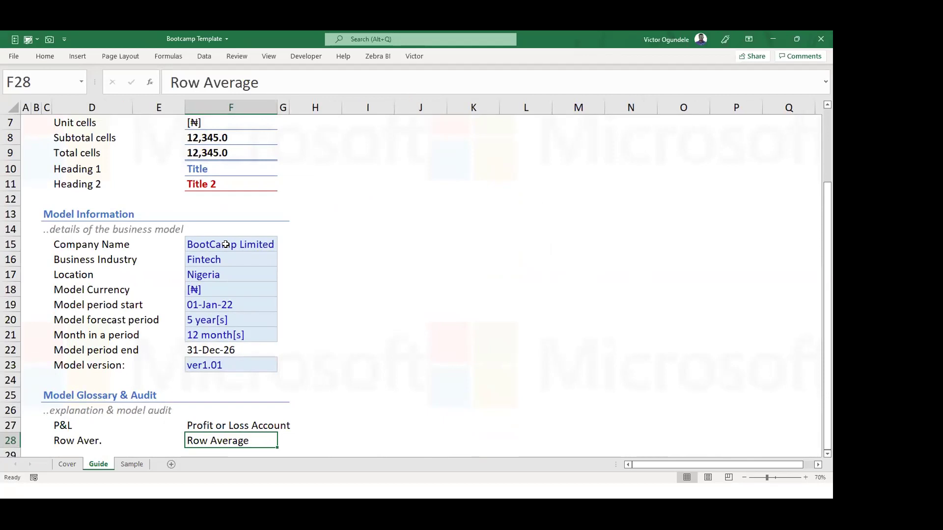
left_click(350, 237)
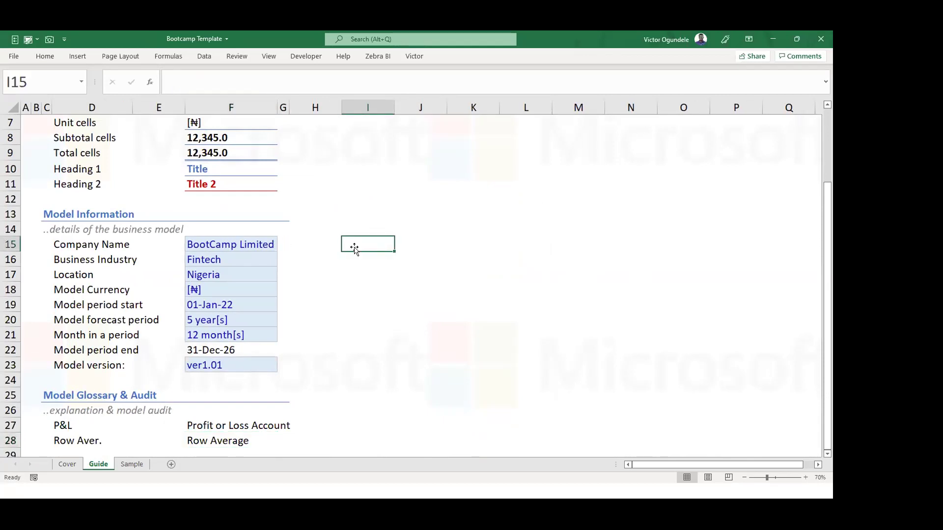
left_click(361, 201)
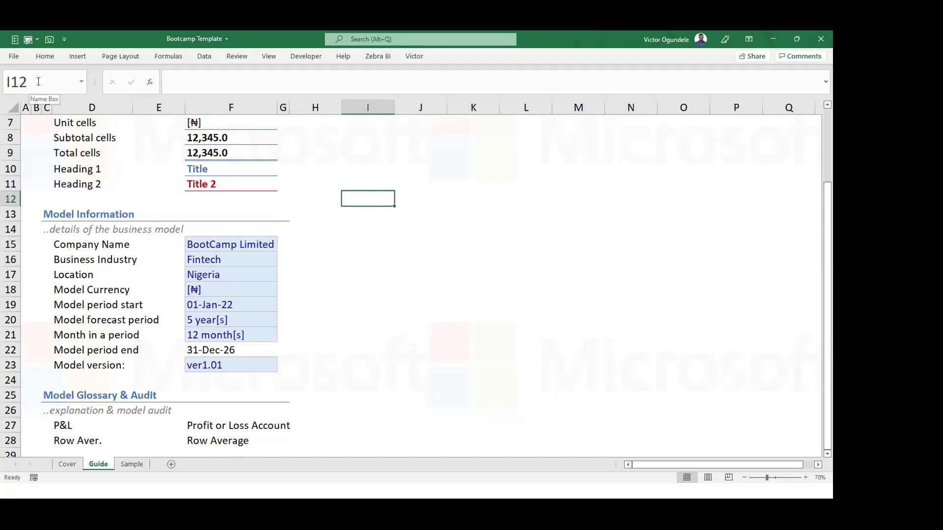
left_click_drag(45, 75, 1, 62)
left_click_drag(15, 111, 45, 75)
left_click(479, 247)
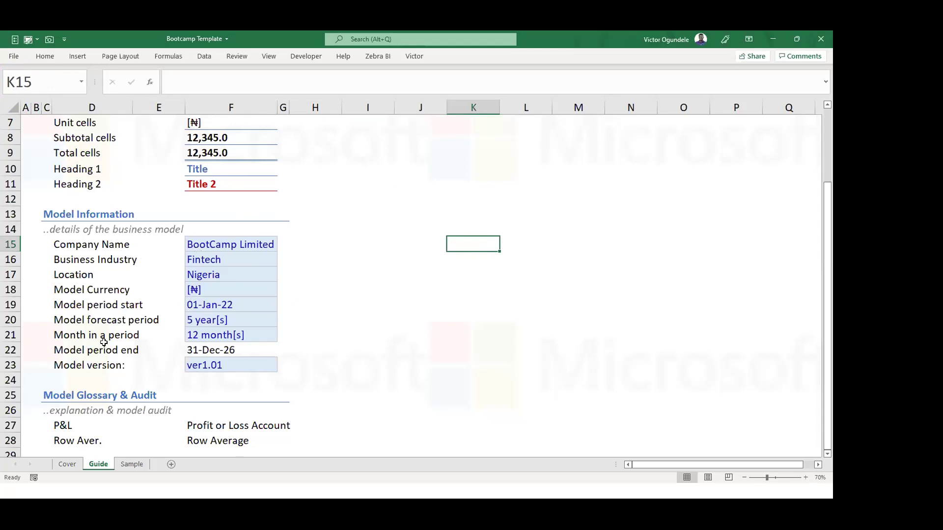
left_click(216, 246)
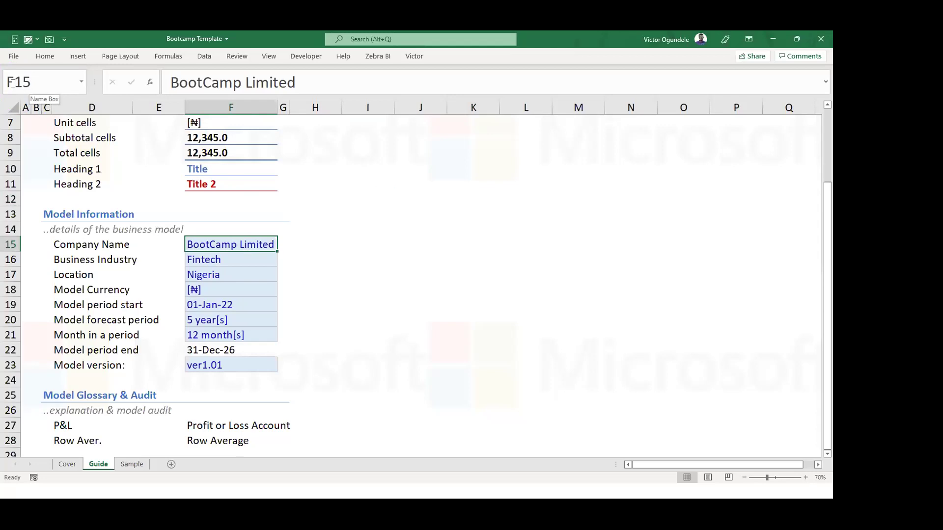
left_click(40, 84)
type("CoY")
key("BackSpace")
type("y")
key("Return")
Name the business industry cell F16 'Industry' and return to the Sample sheet.
key("Down")
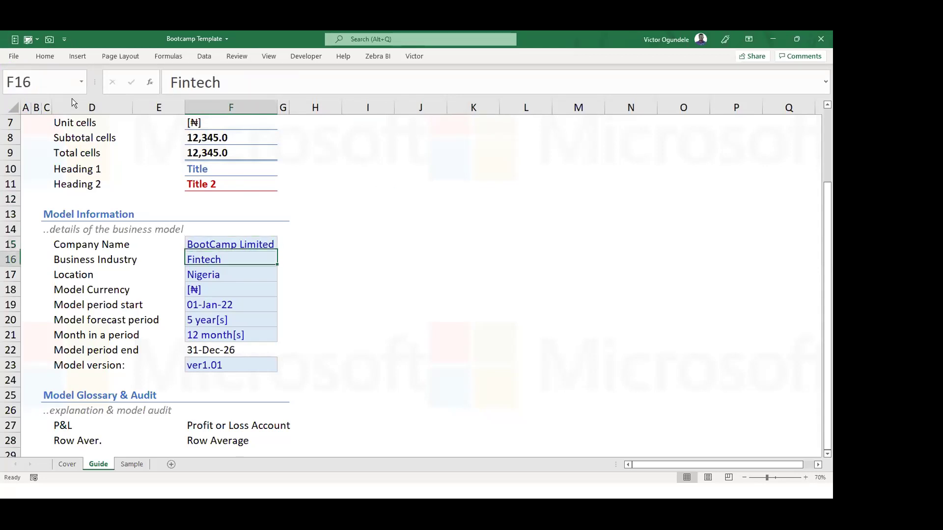
left_click(33, 82)
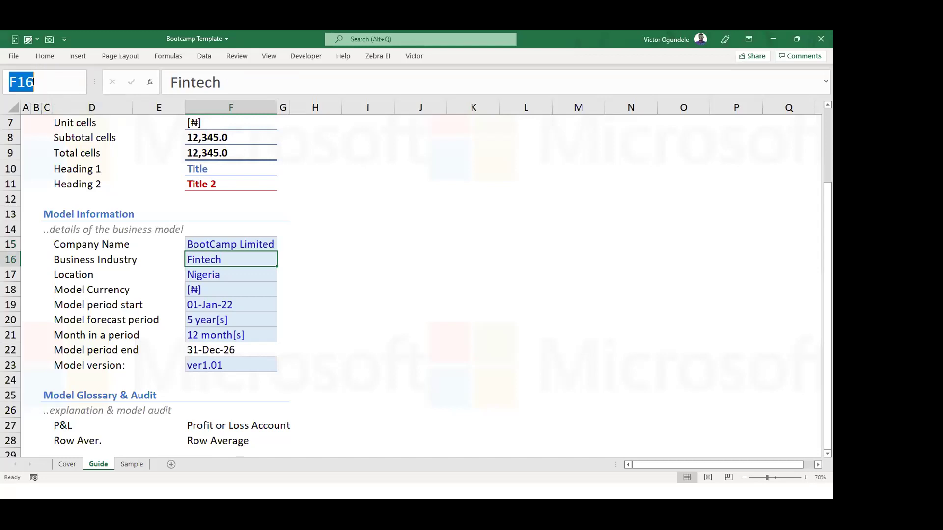
type("Industry")
key("Return")
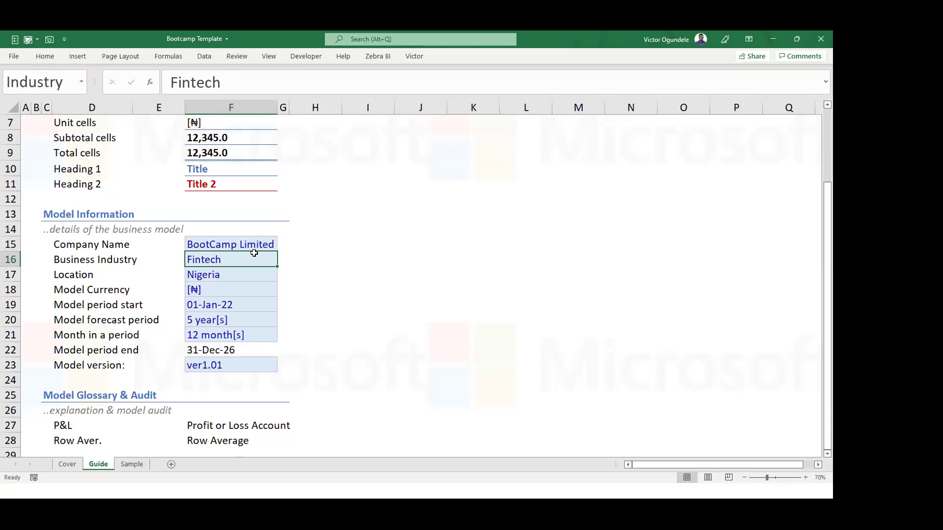
left_click(574, 197)
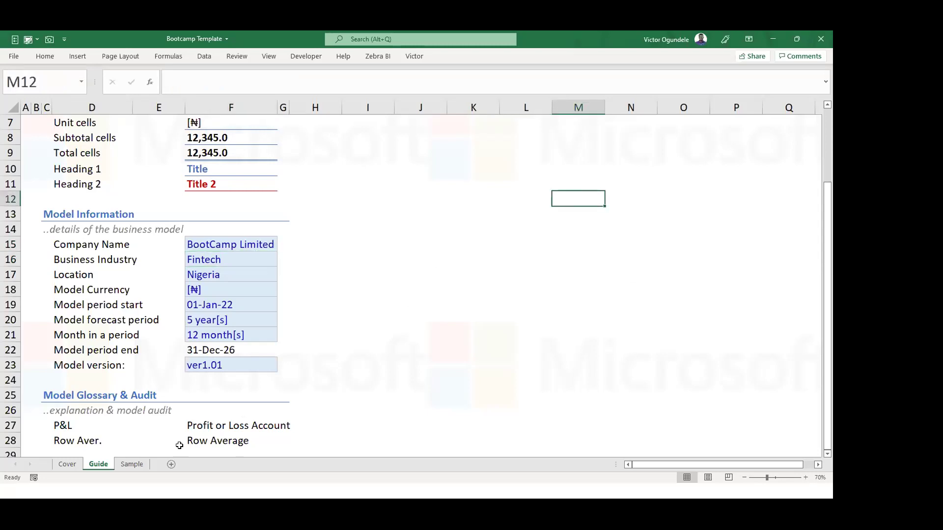
left_click(131, 464)
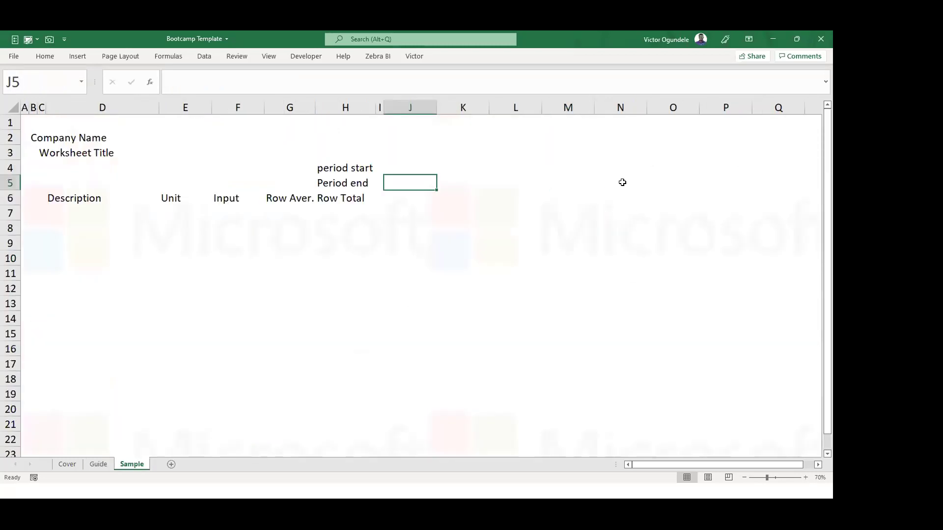
Enter =Coy in Sample cell M2 and jump to its referenced Guide cell.
left_click(580, 142)
type("=coy")
key("Return")
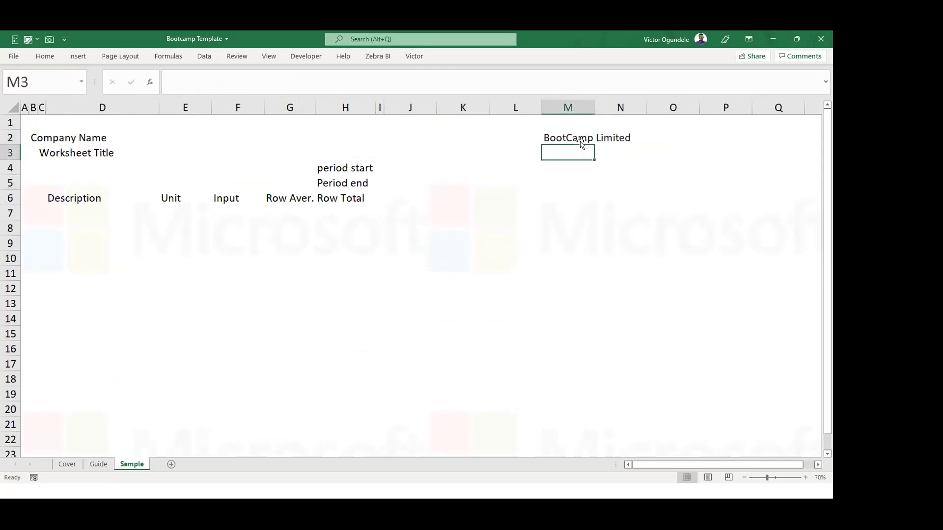
left_click(569, 137)
key("ctrl+bracketleft")
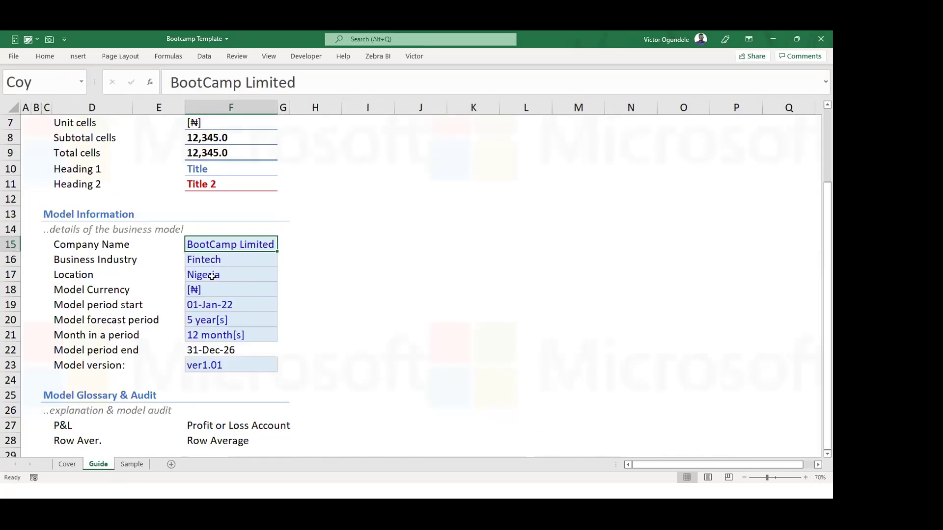
Name Guide cells F17 'Location' and F18 'Currency'.
left_click(211, 276)
left_click(42, 82)
type("Location")
key("Return")
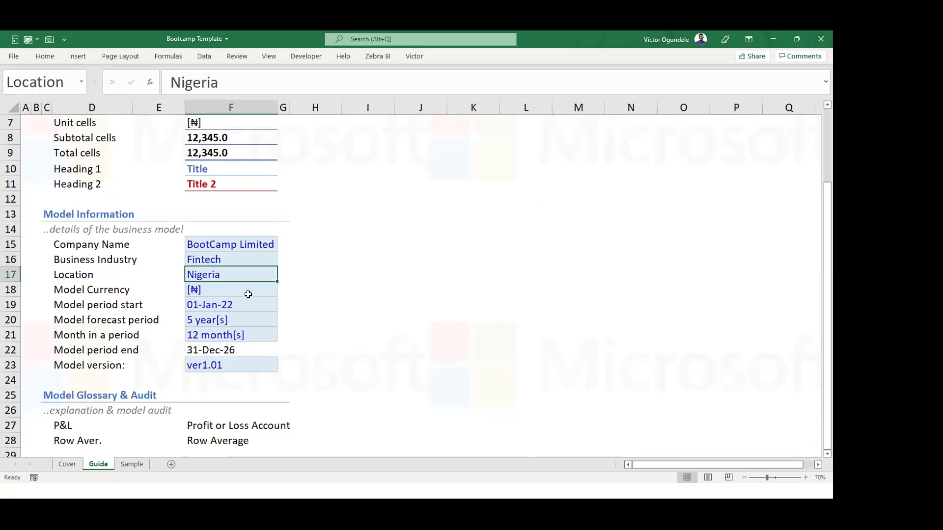
left_click(219, 289)
left_click(47, 81)
type("Currency")
key("Escape")
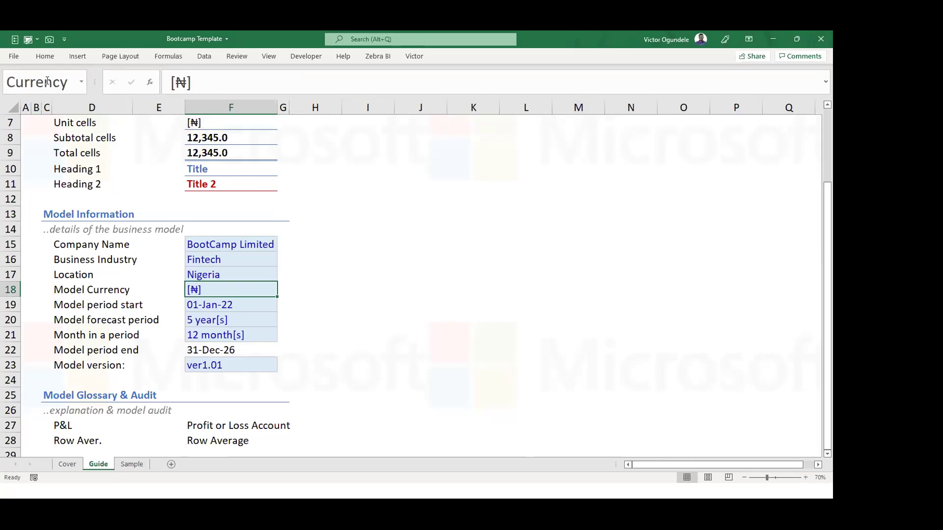
Name F19 'Start_date' and F21 'Months', then go back to the Sample sheet.
left_click(208, 302)
left_click(43, 83)
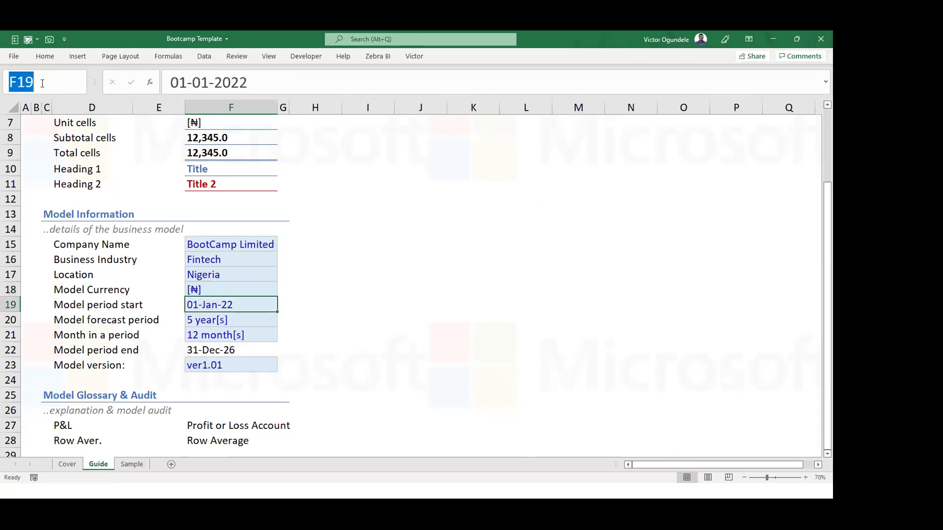
type("Start")
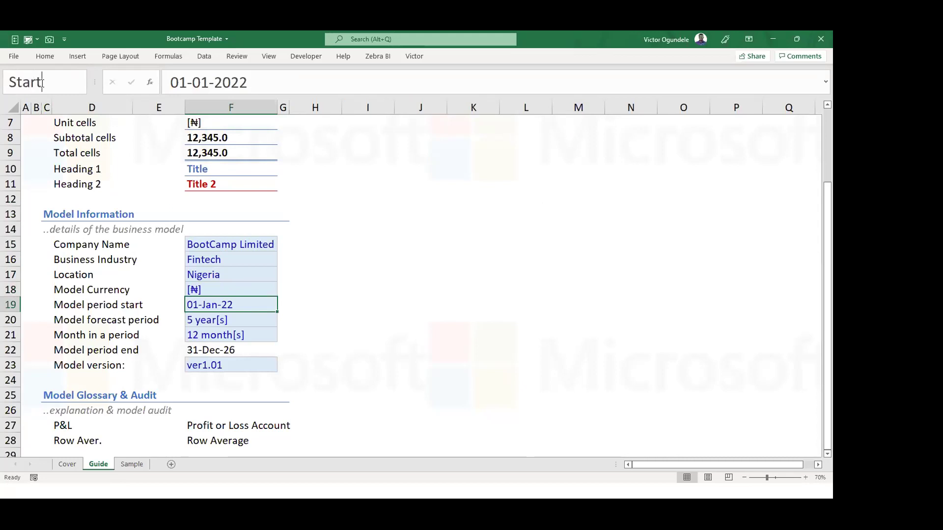
type("_date")
key("Return")
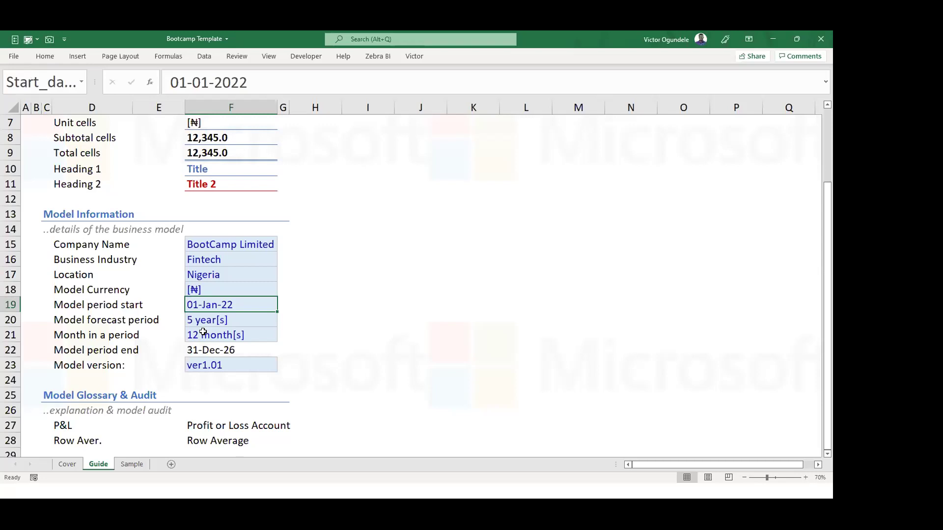
left_click(204, 332)
left_click(51, 76)
type("Months")
key("Return")
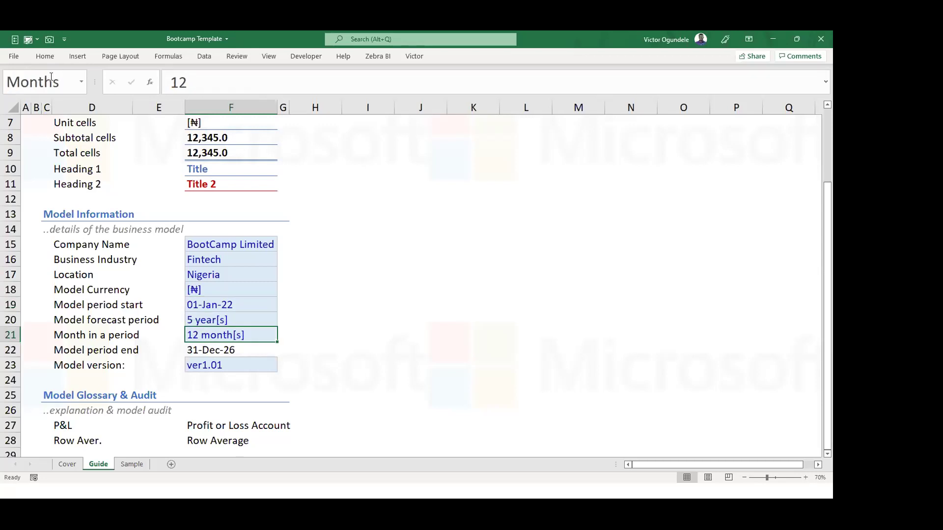
left_click(136, 462)
Clear M2 and set J5 to =Start_date-1, formatted as the date 31-Dec-21.
key("Delete")
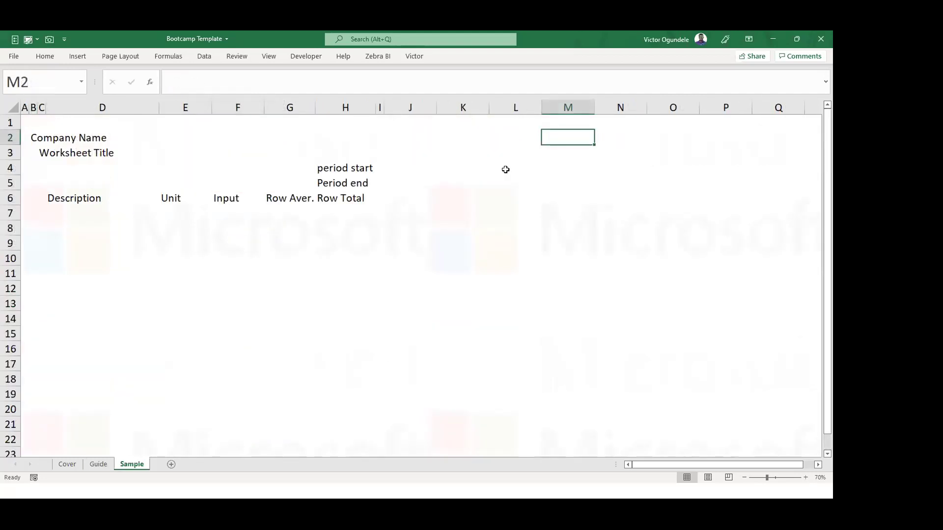
left_click(401, 182)
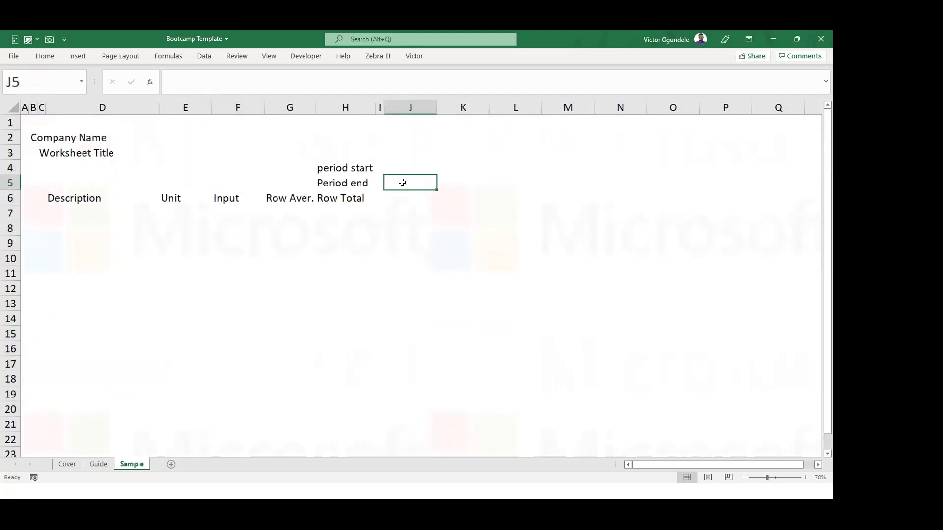
type("=")
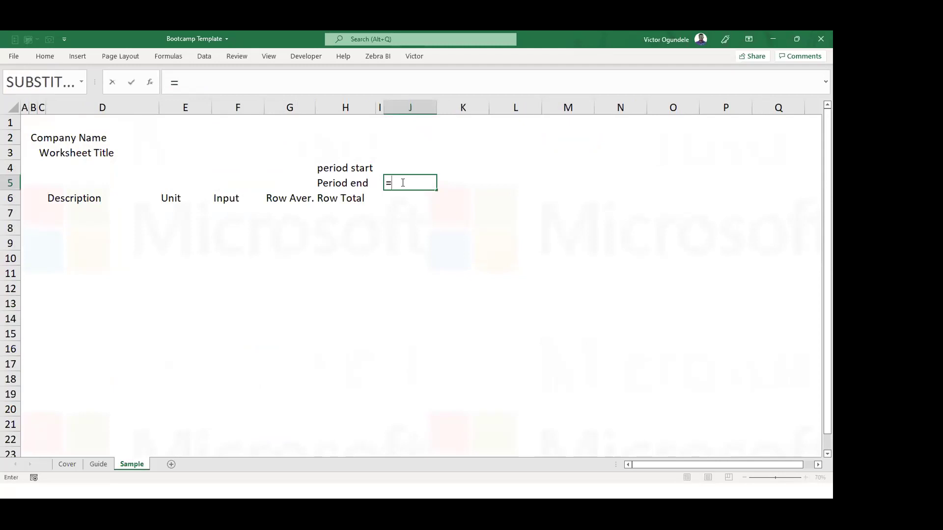
type("st")
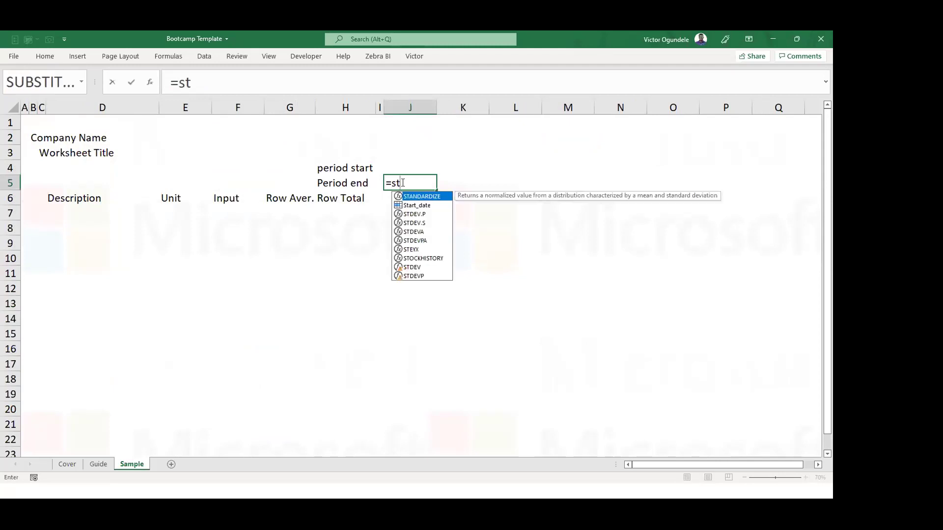
key("Down")
key("Tab")
type("-1")
key("ctrl+Return")
key("ctrl+shift+3")
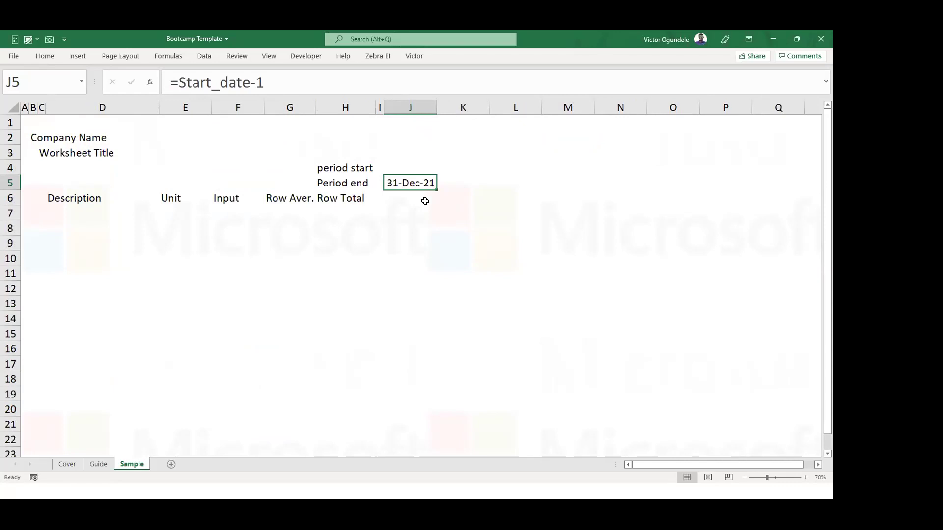
Set K4 to =J5+1, formatted as the date 01-Jan-22.
left_click(449, 165)
type("=")
key("Down")
key("Left")
type("+1")
key("ctrl+Return")
key("ctrl+shift+3")
left_click(454, 179)
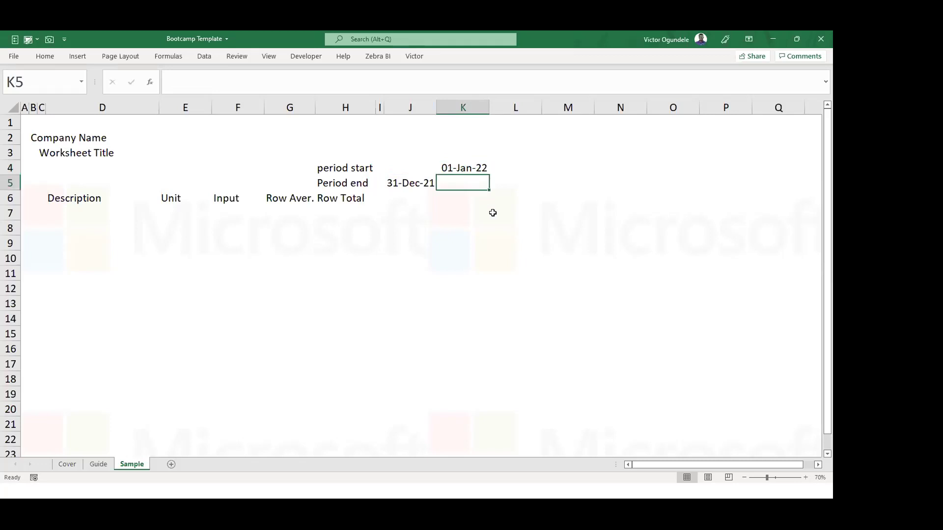
Set K5 to =EDATE(K4,Months)-1, formatted as the date 31-Dec-22.
type("=")
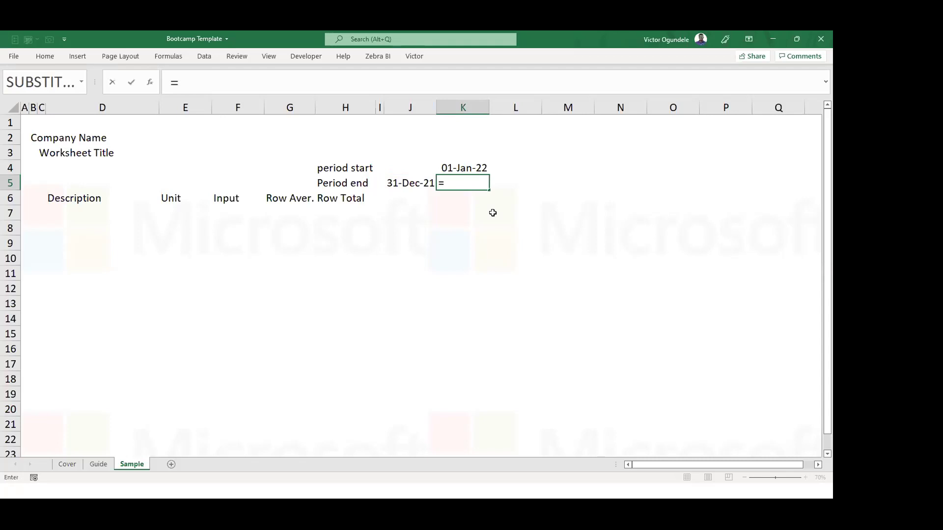
type("ed")
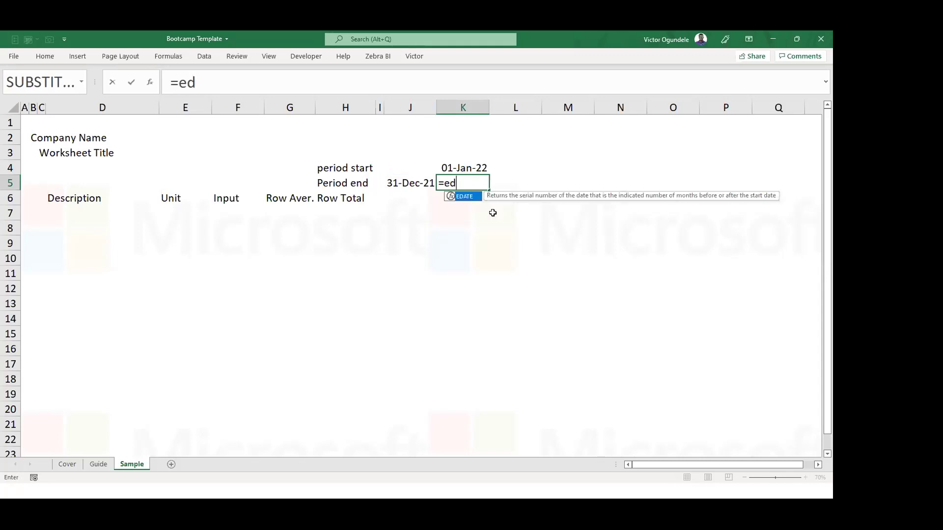
key("Tab")
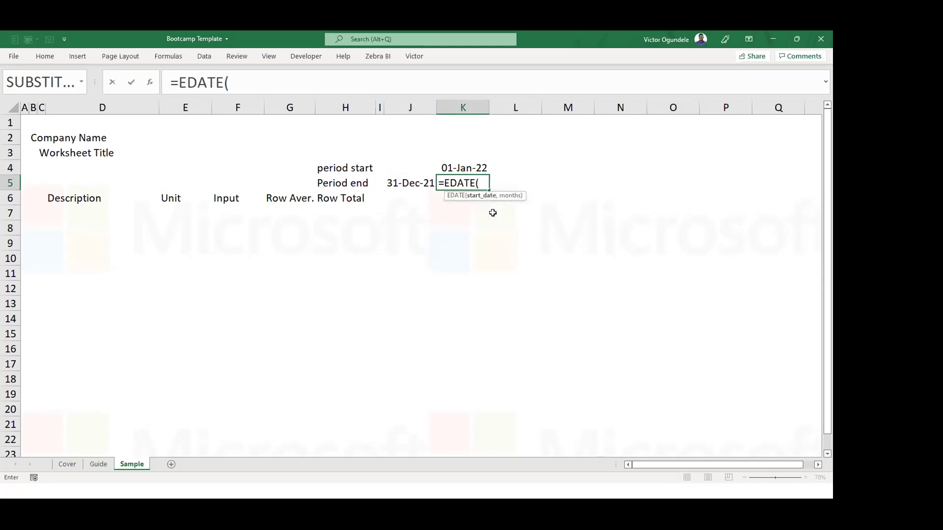
key("Left")
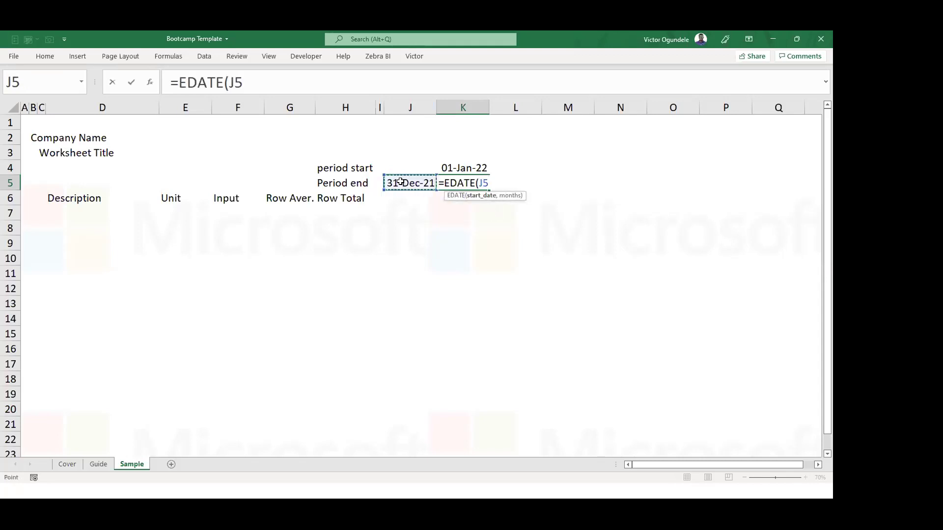
left_click(452, 168)
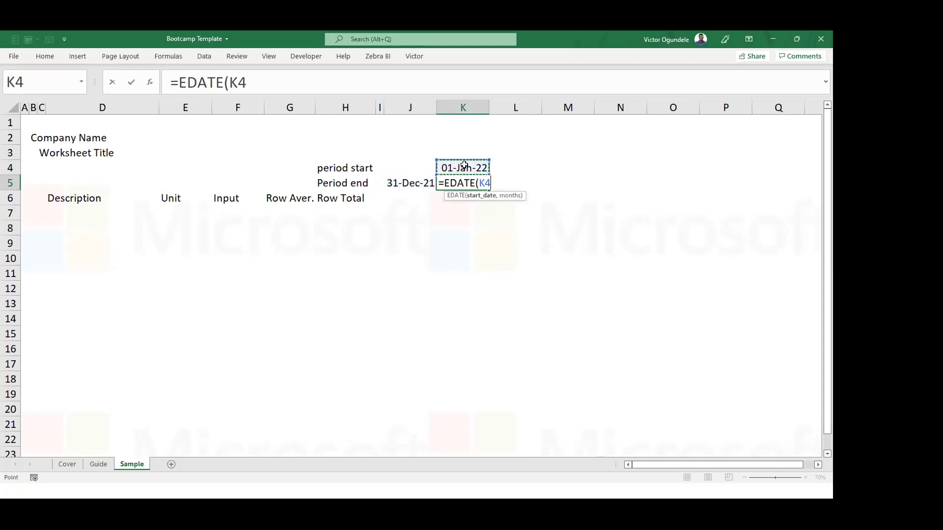
type(",mont")
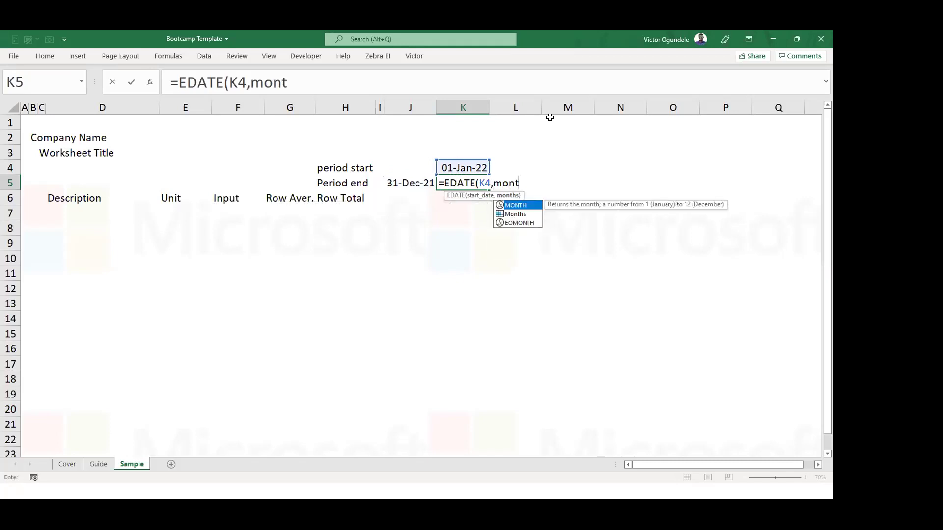
key("Down")
key("Tab")
type(")")
key("ctrl+Return")
key("ctrl+shift+3")
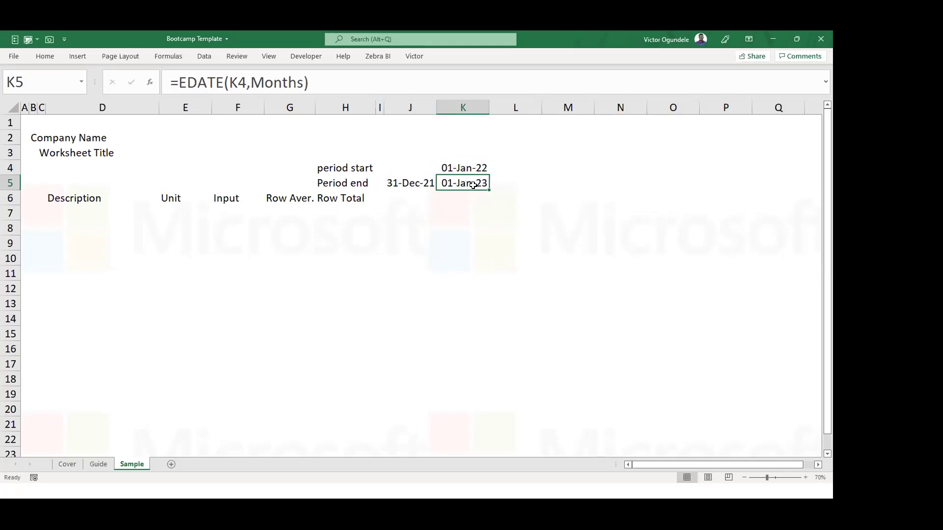
left_click(332, 83)
type("-1")
key("Return")
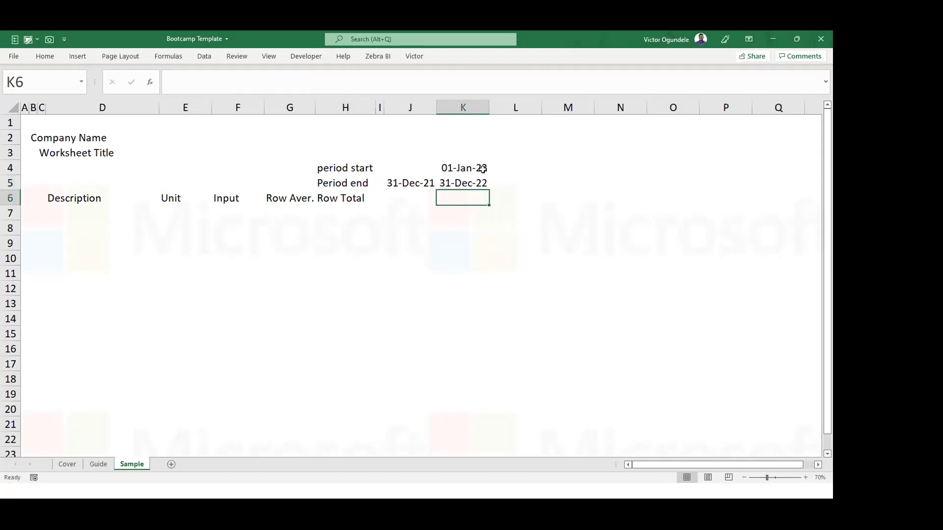
Fill the K4:K5 period dates right across to column O, ending 31-Dec-26.
left_click(452, 169)
left_click(461, 183)
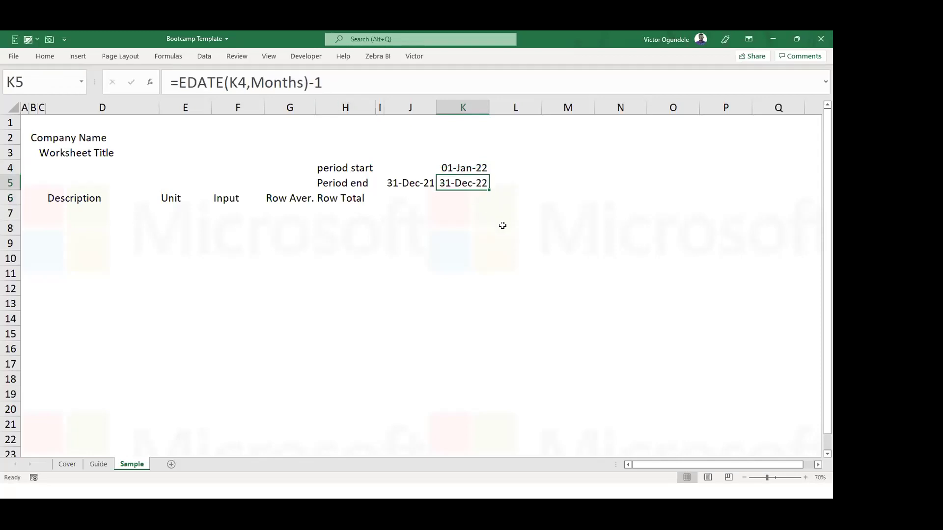
key("Up")
key("shift+Down")
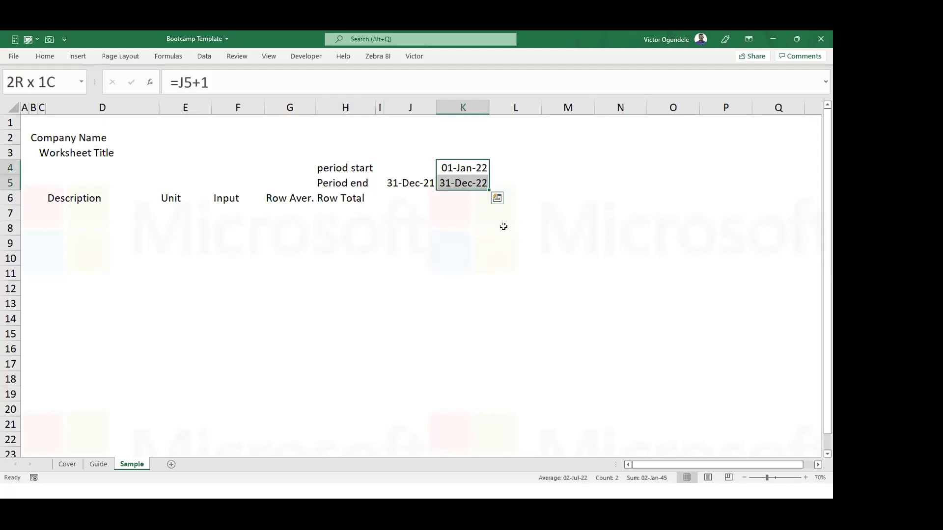
key("shift+Right")
key("shift+Right")
key("shift+Right")
key("shift+Right")
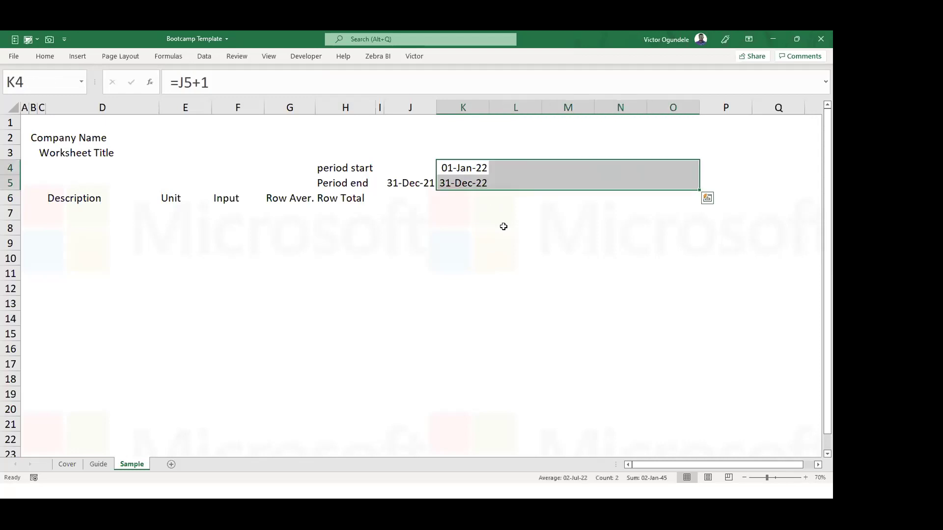
key("ctrl+r")
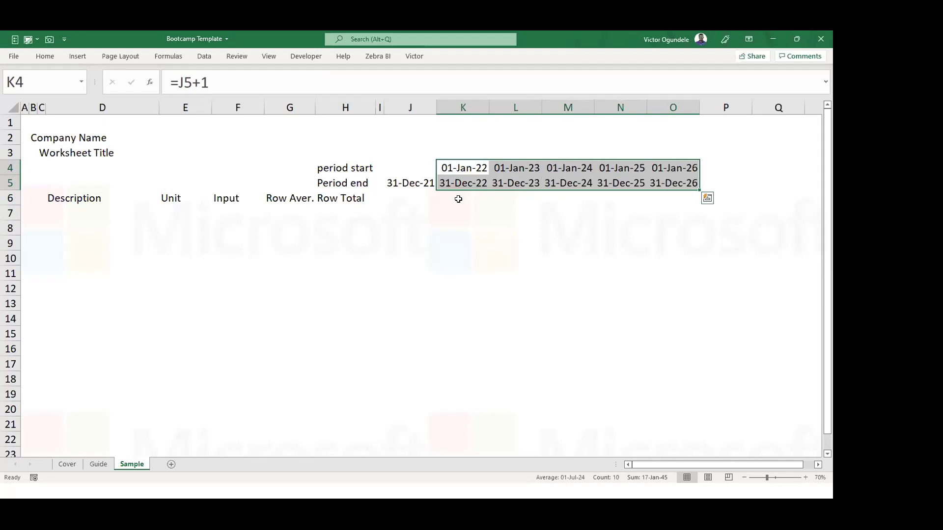
left_click(458, 199)
Enter =YEAR(K4) in K6 and fill it across to O6.
type("=ye")
key("Tab")
key("Up")
key("Up")
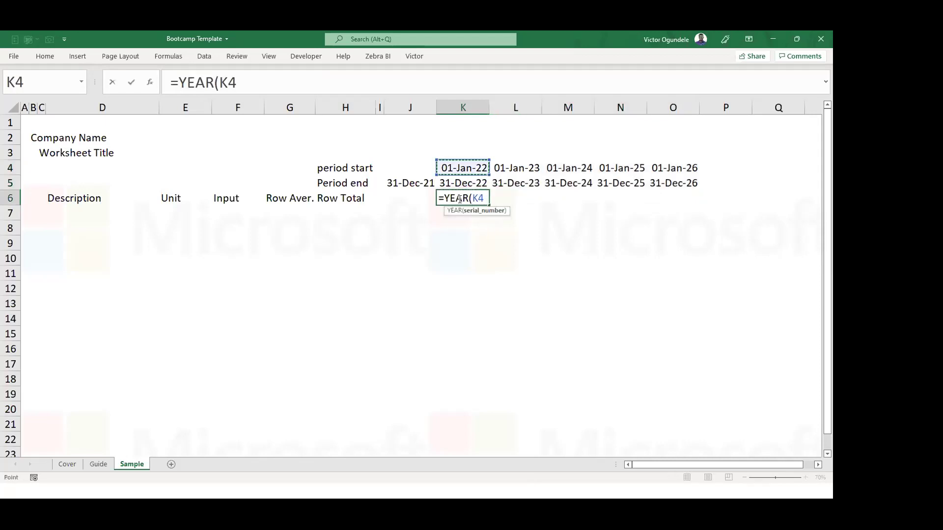
type(")")
key("ctrl+Return")
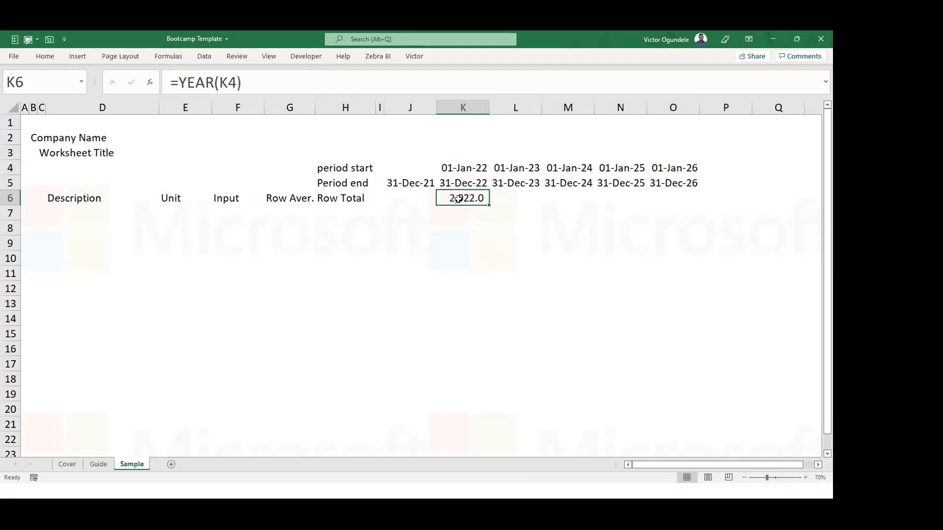
key("ctrl+shift+grave")
key("shift+Right")
key("shift+Right")
key("shift+Right")
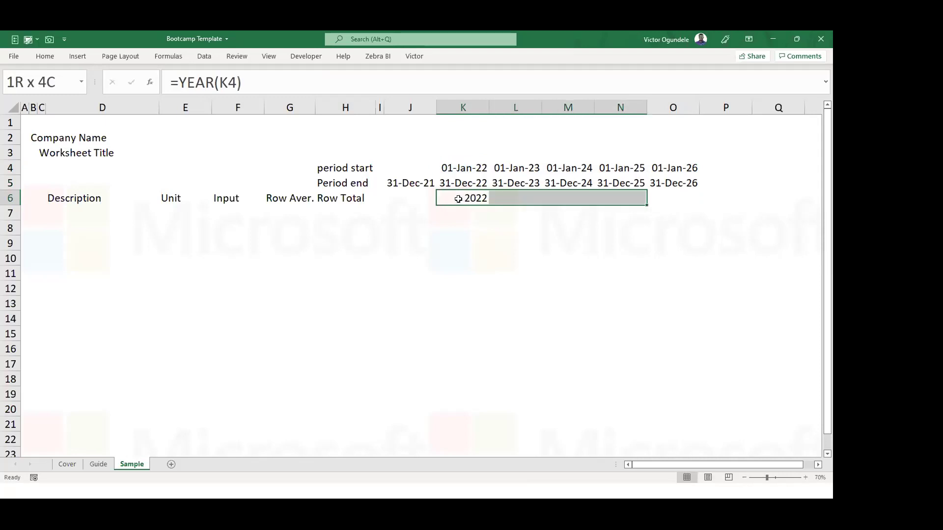
key("shift+Right")
key("ctrl+r")
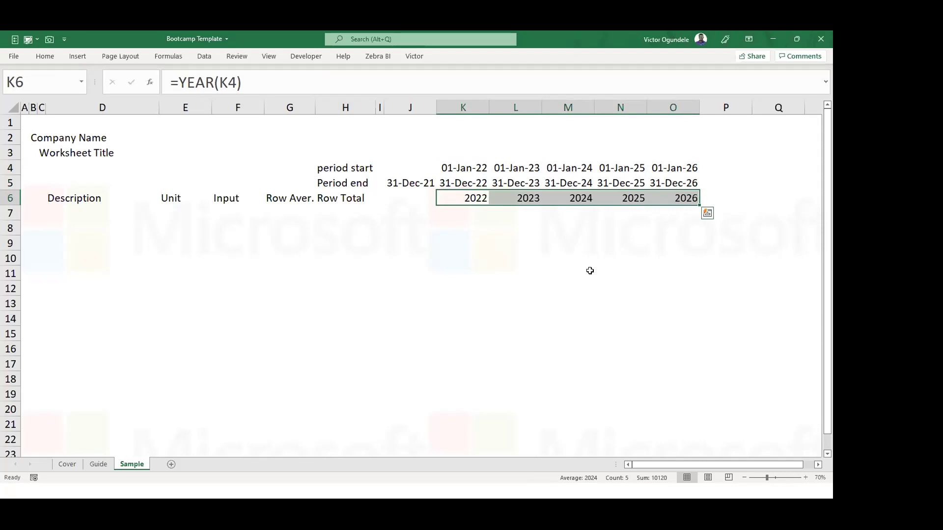
Apply the custom number format 0"F" so row 6 shows 2022F through 2026F.
left_click(465, 202)
key("ctrl+1")
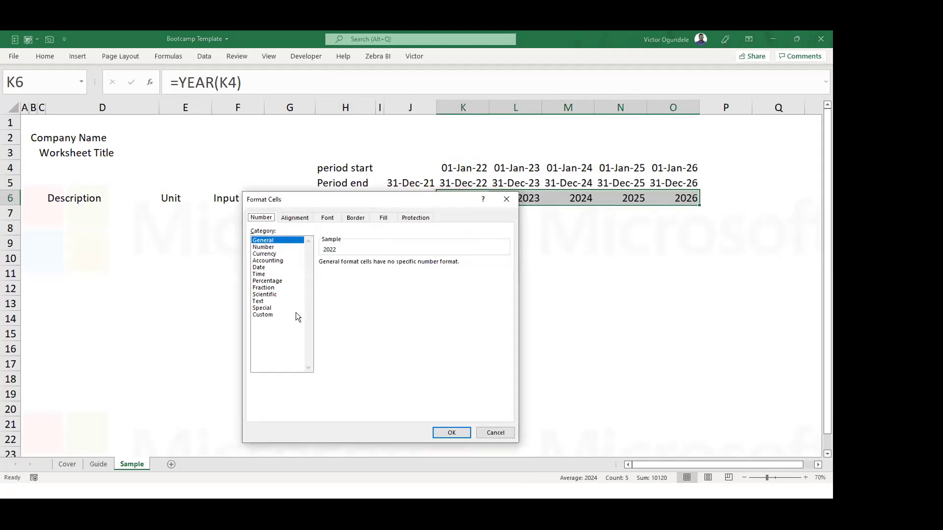
left_click(271, 315)
left_click(334, 289)
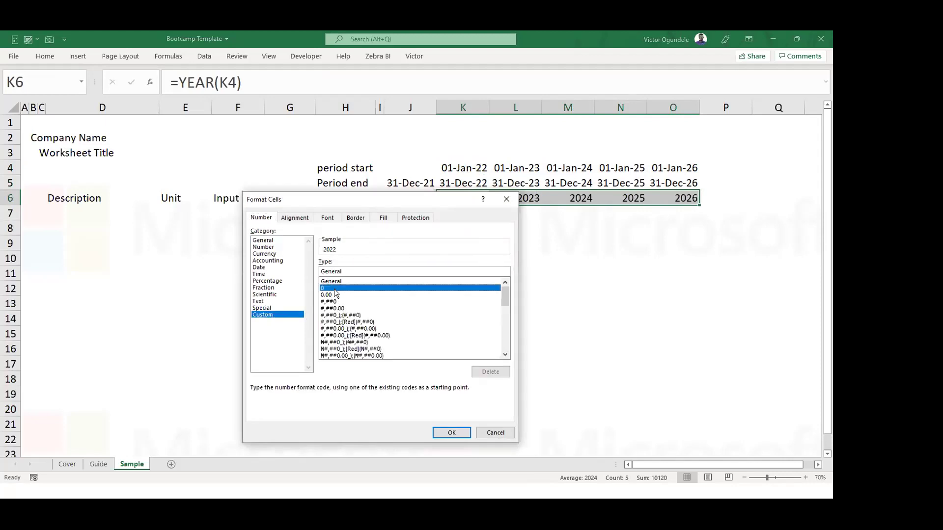
left_click(334, 270)
type("\"F")
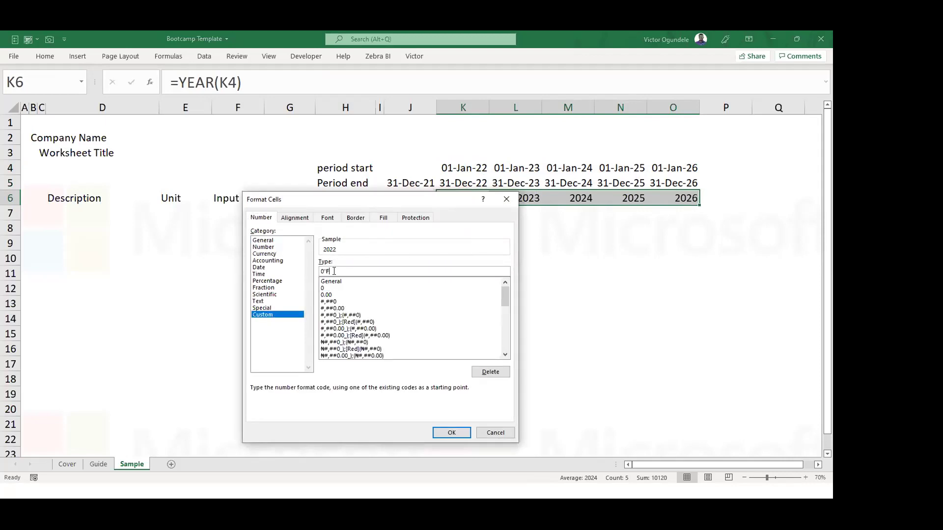
left_click(445, 433)
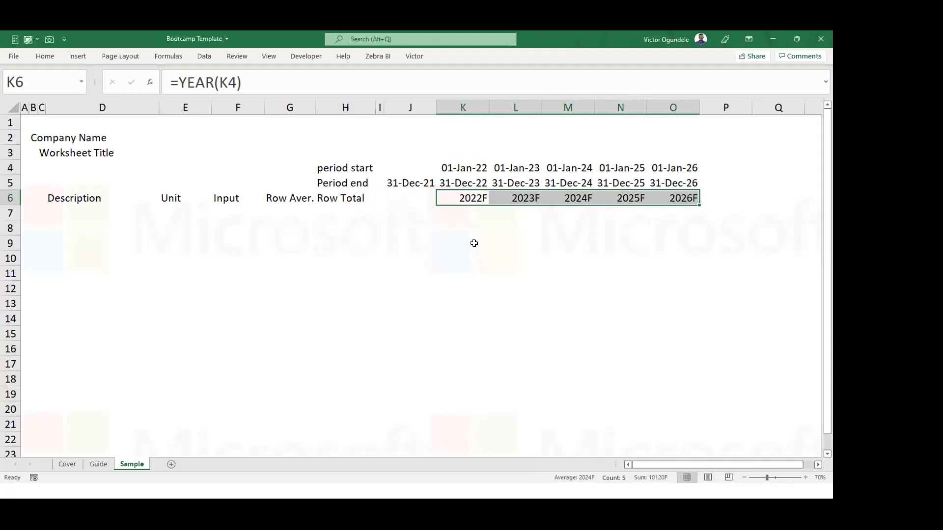
left_click(472, 199)
left_click(519, 226)
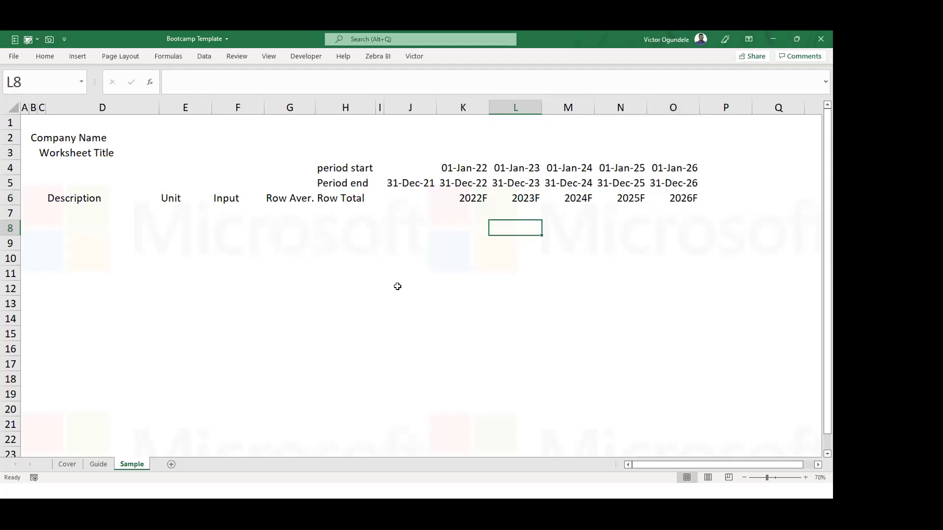
Link the B2 header to the company name with =Coy.
left_click(30, 139)
type("=Coy")
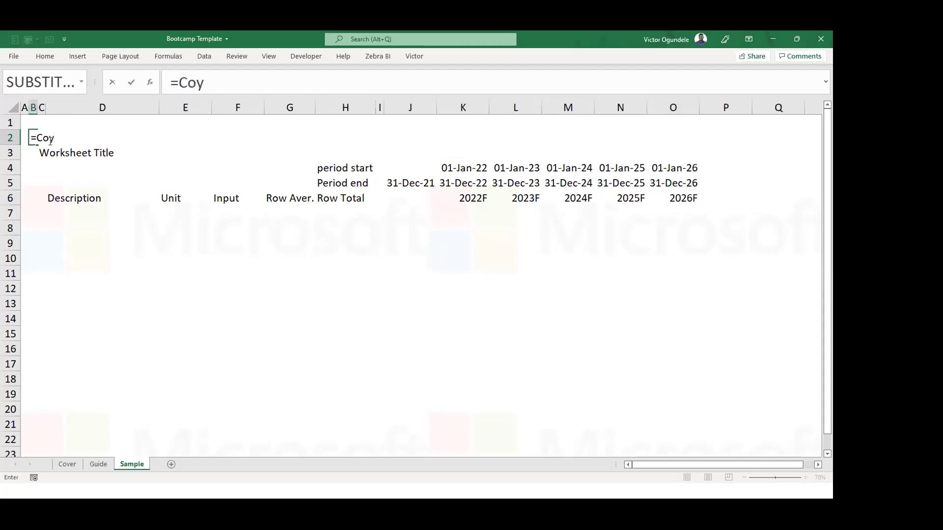
key("ctrl+Return")
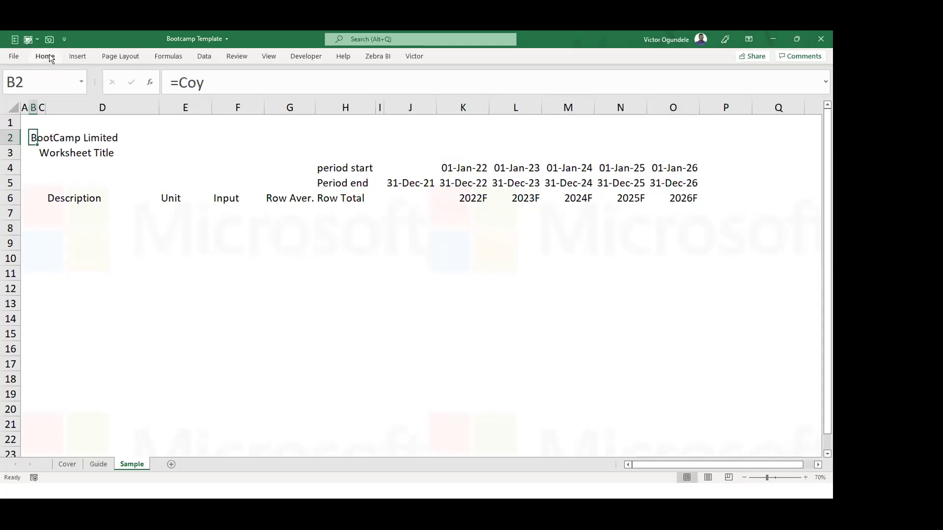
Retitle C3 as 'Sample' and save the workbook.
left_click(43, 155)
type("Sample")
key("ctrl+Return")
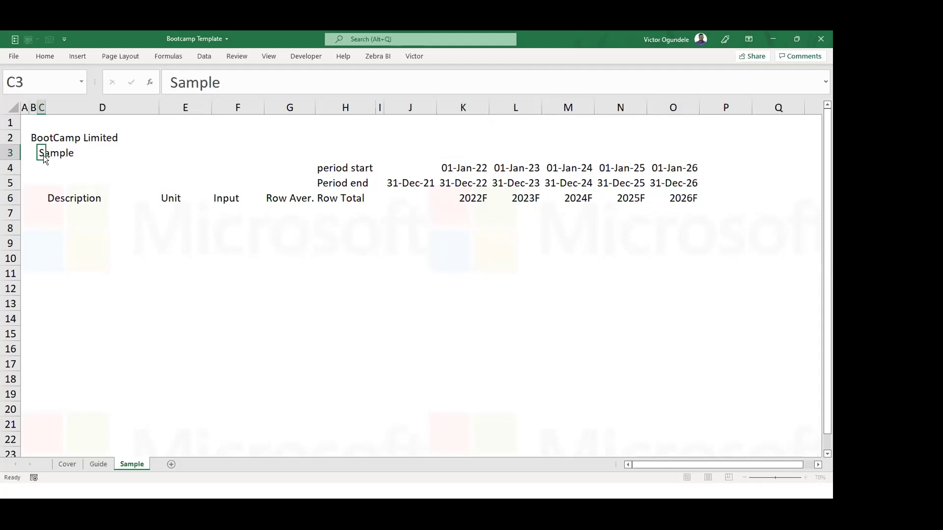
key("ctrl+s")
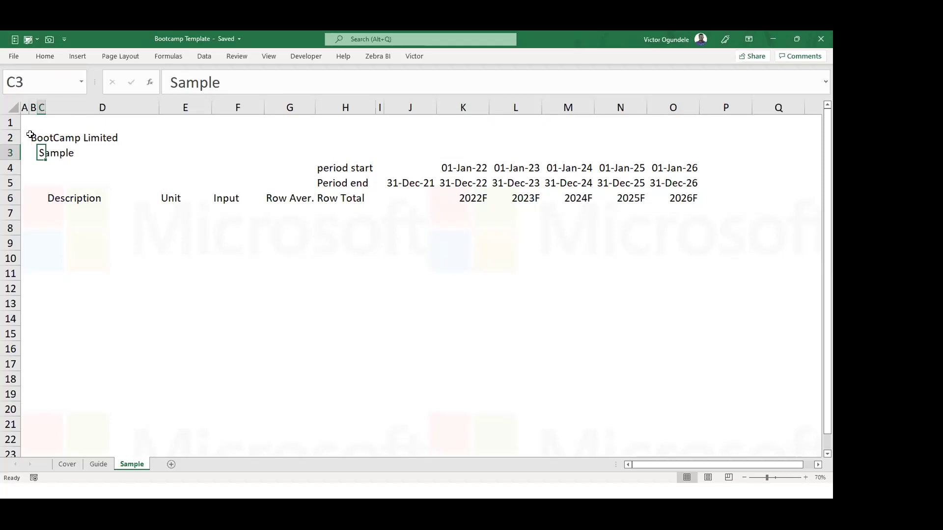
Shade the header block B2:O5 with a light blue fill.
mouse_move(31, 136)
left_mouse_down()
mouse_move(208, 190)
mouse_move(676, 179)
left_mouse_up()
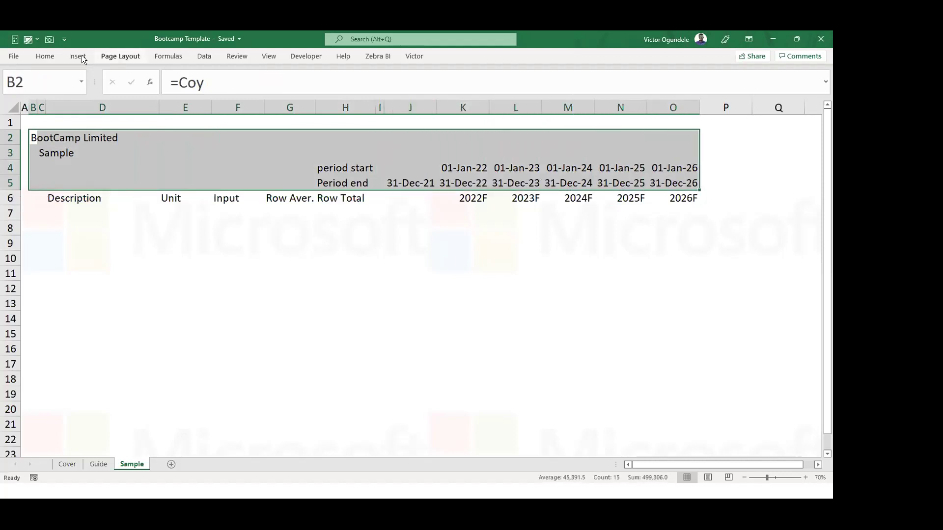
left_click(53, 56)
left_click(52, 56)
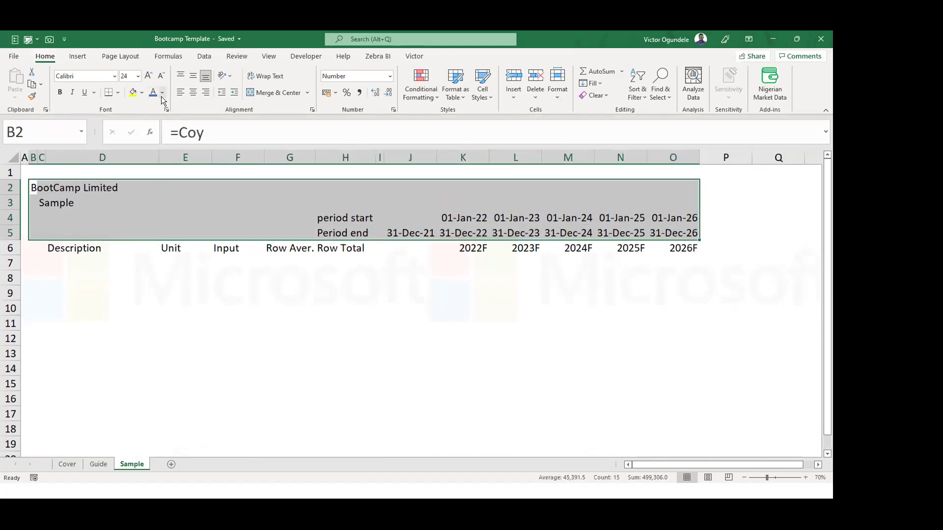
left_click(141, 94)
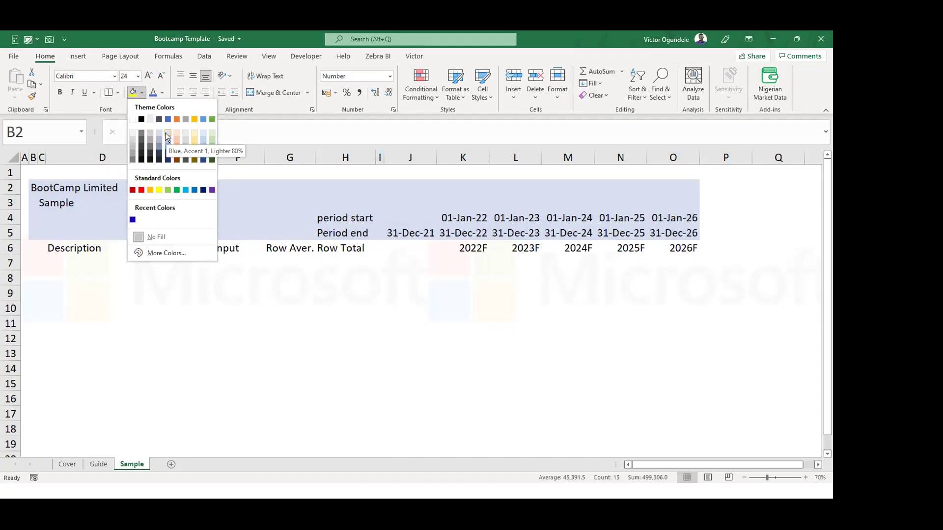
left_click(165, 134)
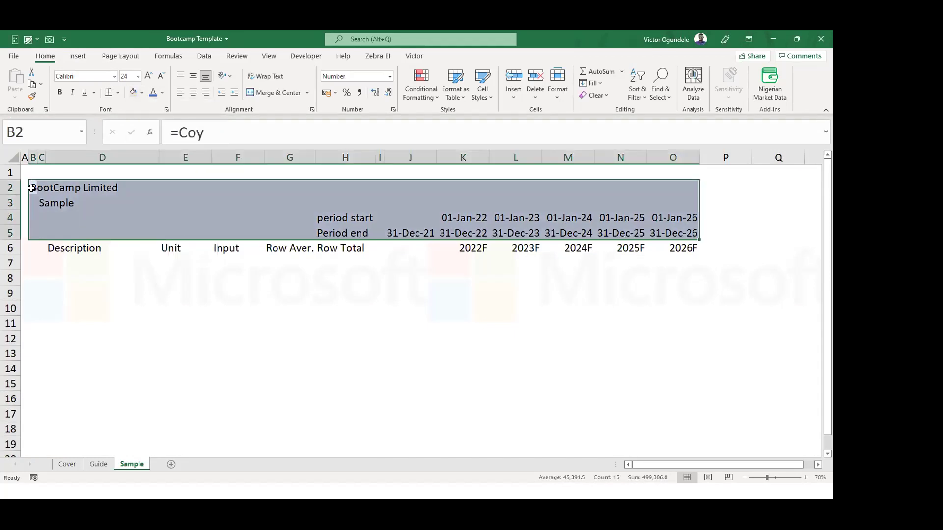
Enlarge BootCamp Limited in B2 to size 36 and color it dark blue.
left_click(33, 187)
left_click(146, 74)
left_click(146, 74)
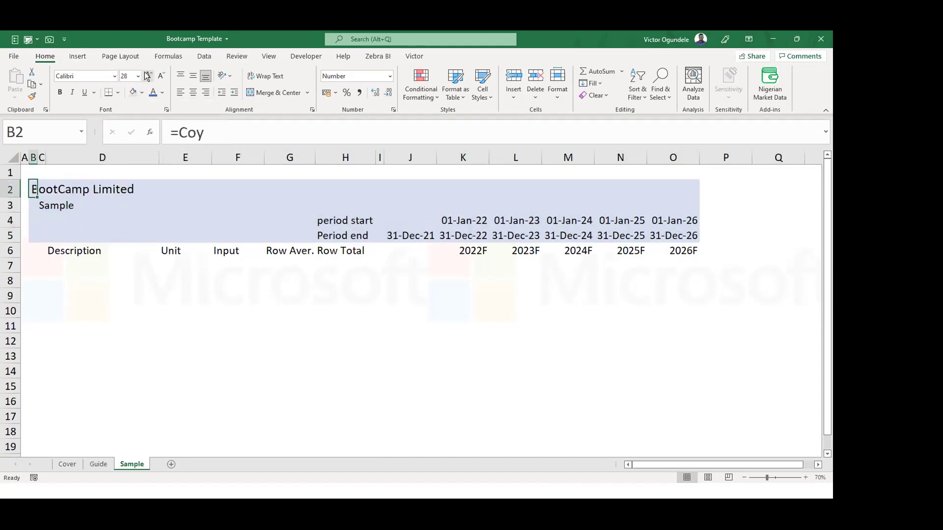
left_click(147, 74)
left_click(161, 95)
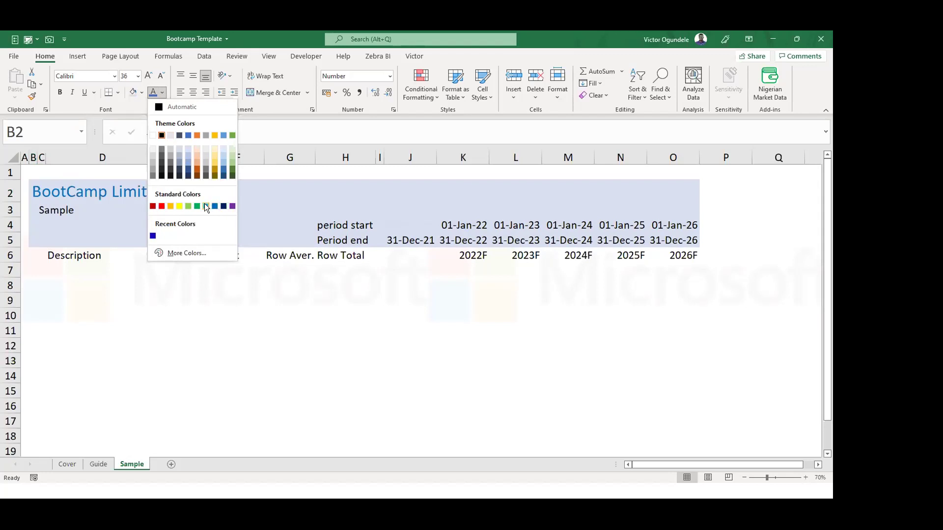
left_click(222, 206)
Make the Sample subtitle in C3 dark red.
left_click(42, 210)
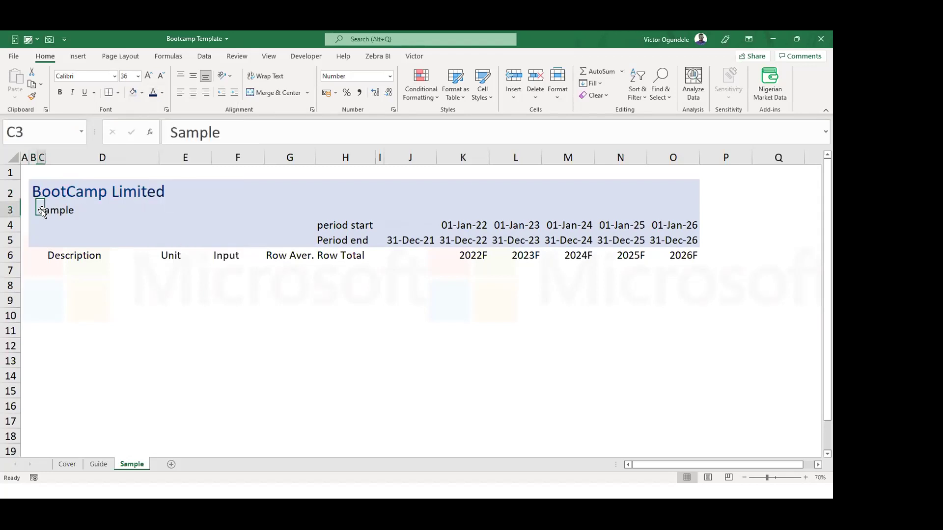
left_click(162, 93)
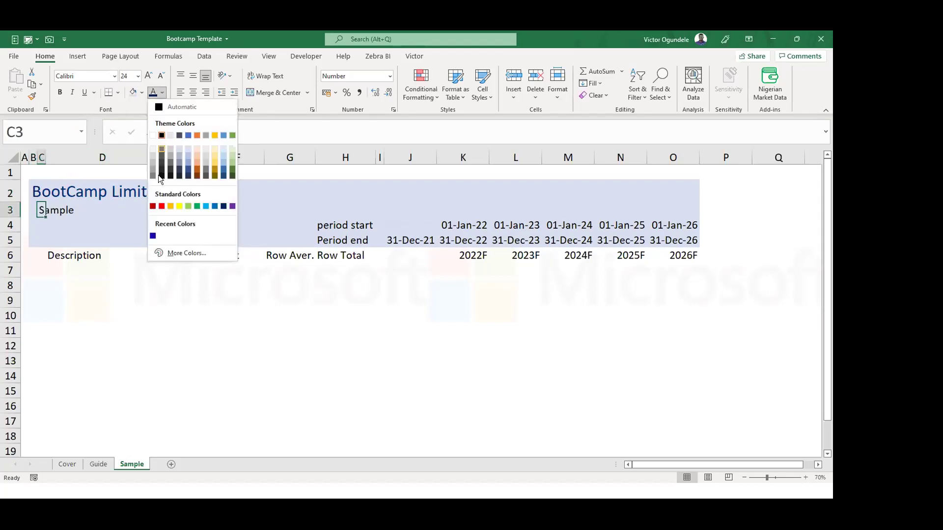
left_click(152, 206)
left_click(255, 219)
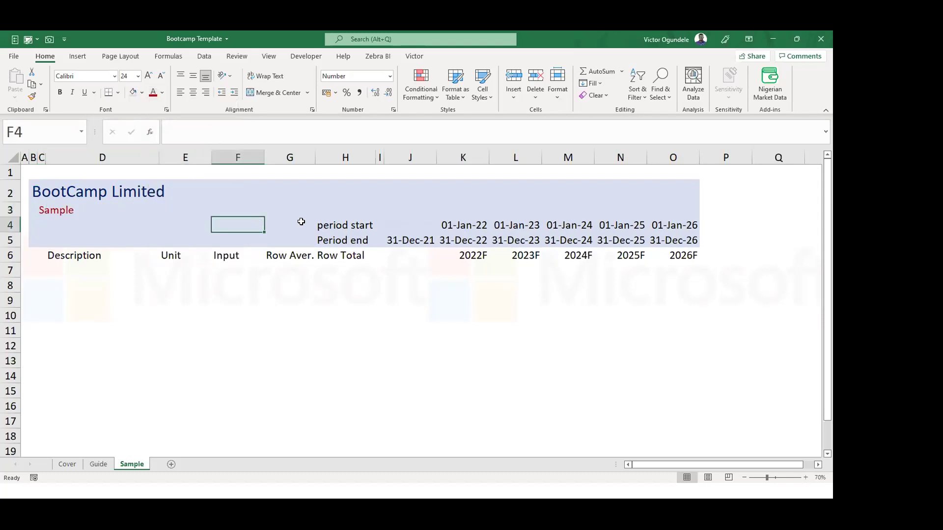
left_click(331, 224)
Change the H4 label to 'Period start' with a capital P.
key("BackSpace")
type("P")
left_click(131, 132)
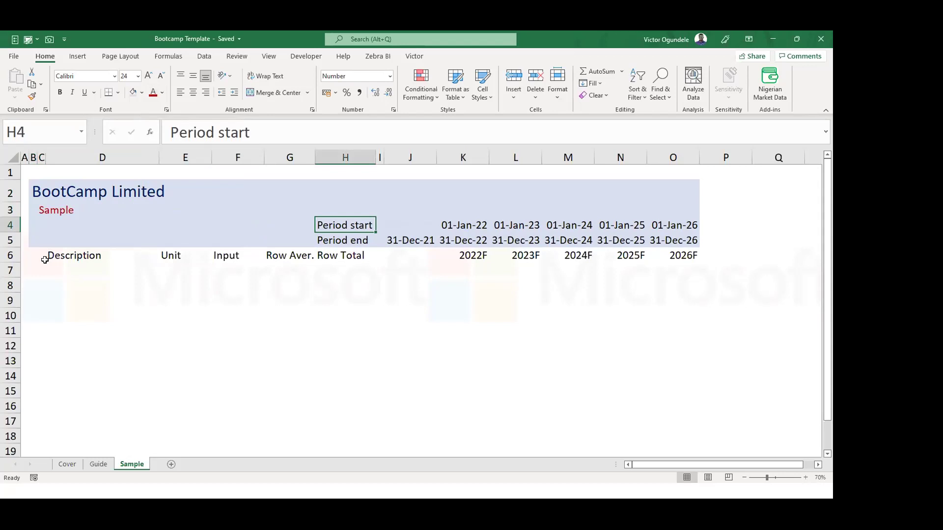
Put a thick bottom border under the row 6 headings B6:O6.
left_click_drag(38, 257, 310, 263)
key("Left")
key("shift+Right")
key("shift+Right")
key("shift+Right")
key("shift+Right")
key("shift+Right")
key("shift+Right")
key("shift+Right")
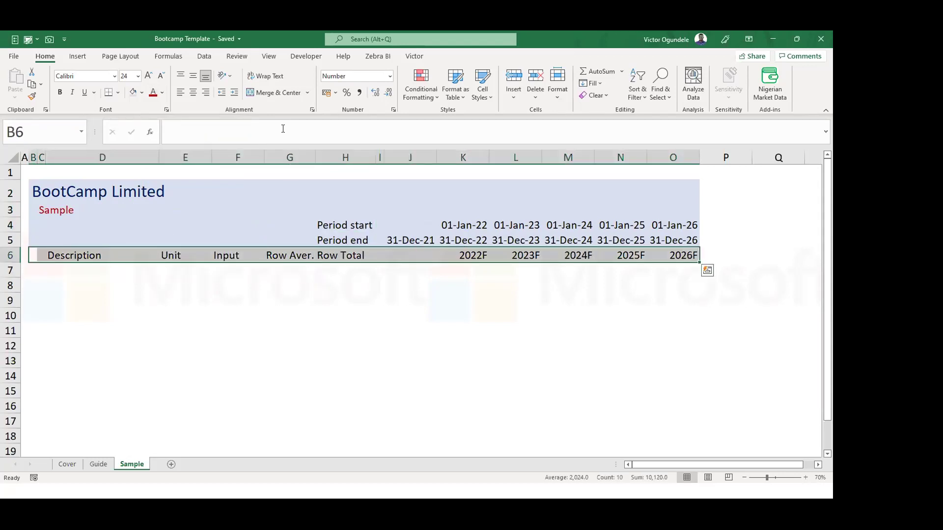
left_click(119, 93)
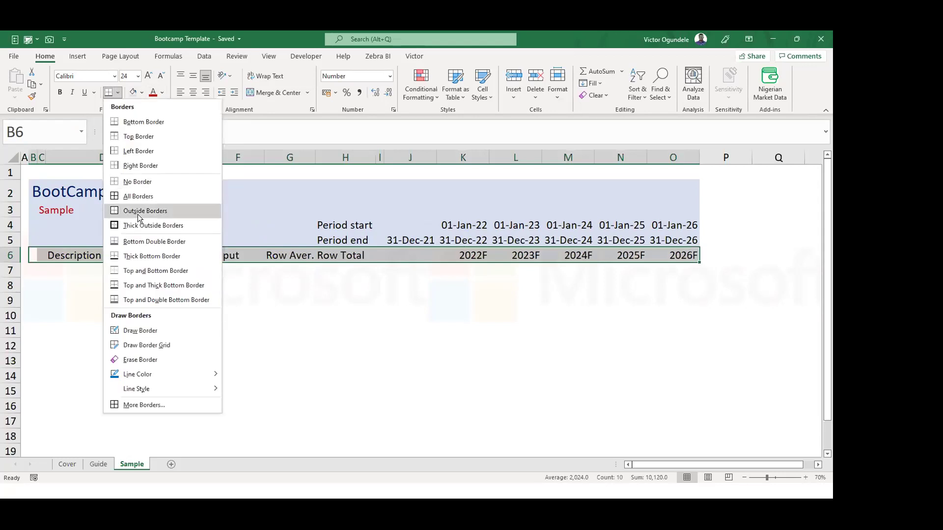
left_click(156, 256)
left_click(174, 320)
left_click(145, 273)
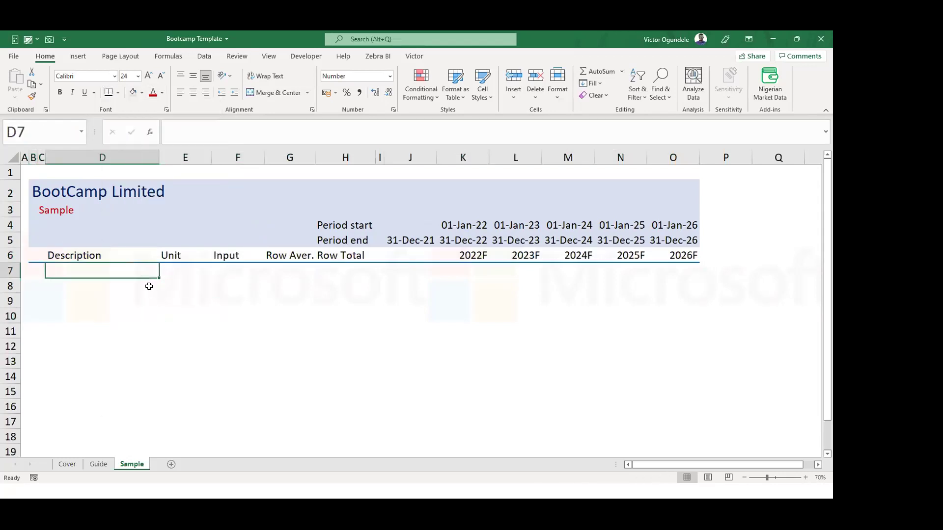
scroll(149, 286, "down", 1)
scroll(149, 287, "down", 1)
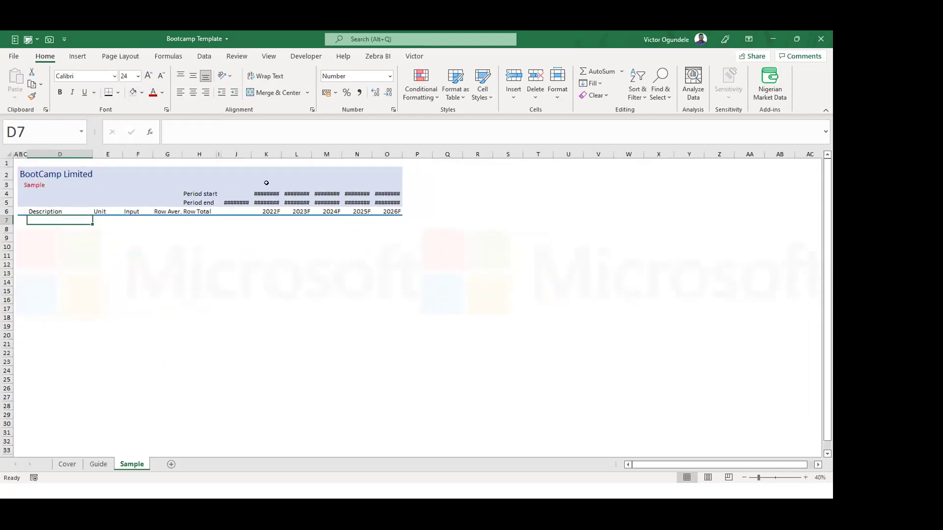
Widen columns J through O evenly so every period date shows in full.
left_click_drag(231, 148, 398, 153)
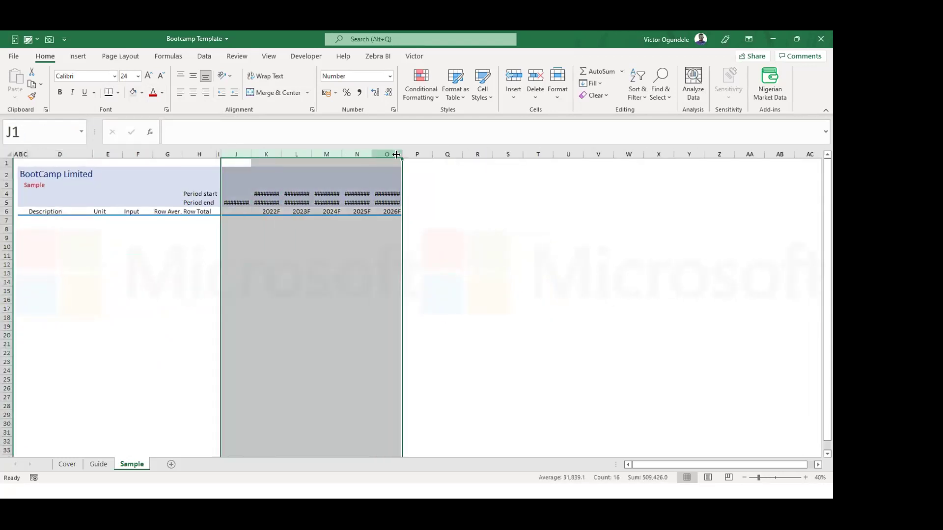
left_click(289, 254)
scroll(284, 253, "up", 1)
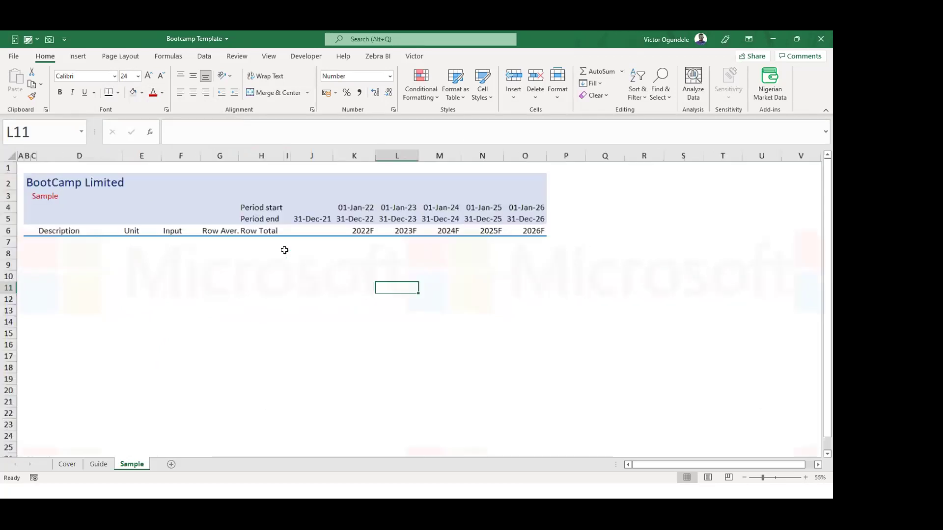
scroll(284, 251, "up", 1)
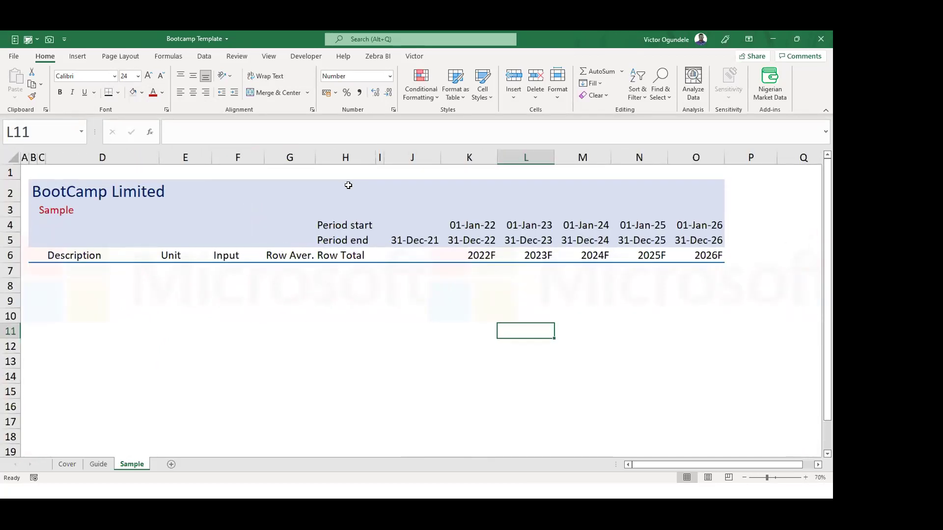
left_click(580, 187)
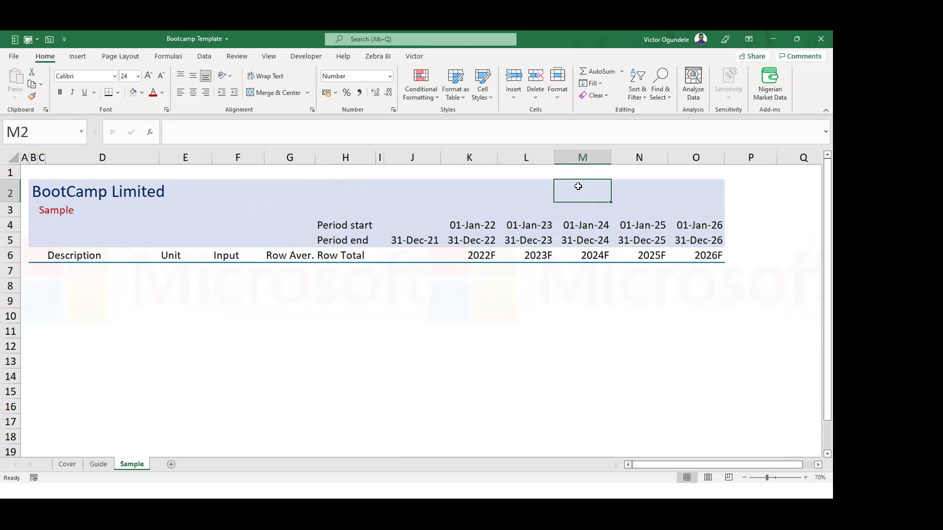
Enter the label 'Live scenario' in D4.
left_click(66, 220)
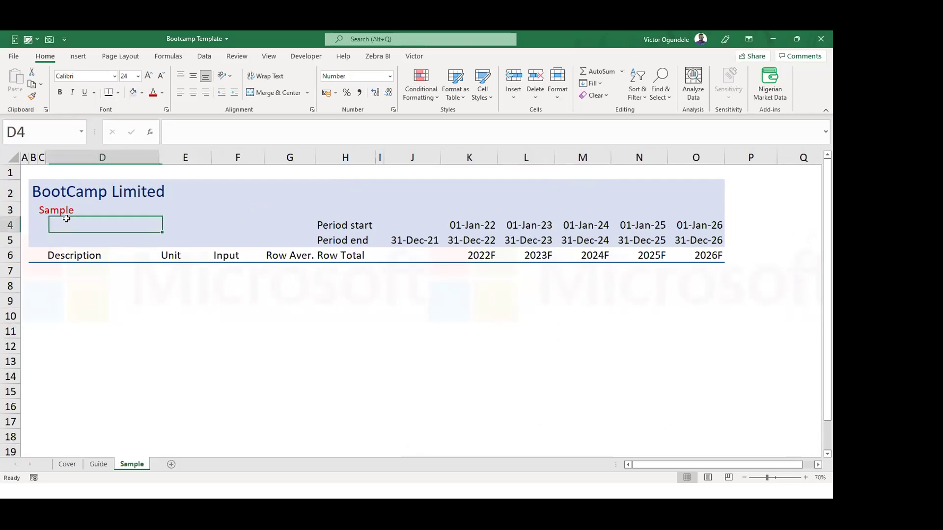
scroll(66, 219, "up", 1)
type("Live scen")
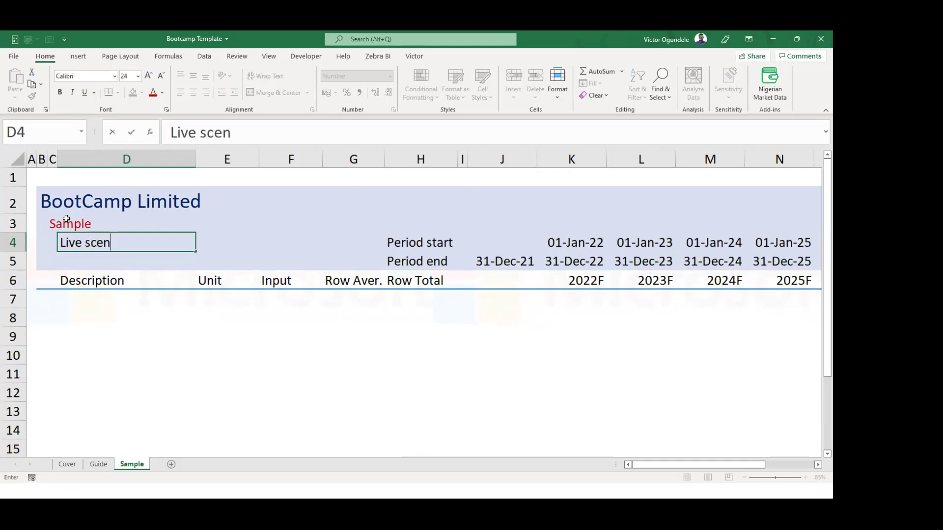
type("ario")
key("Return")
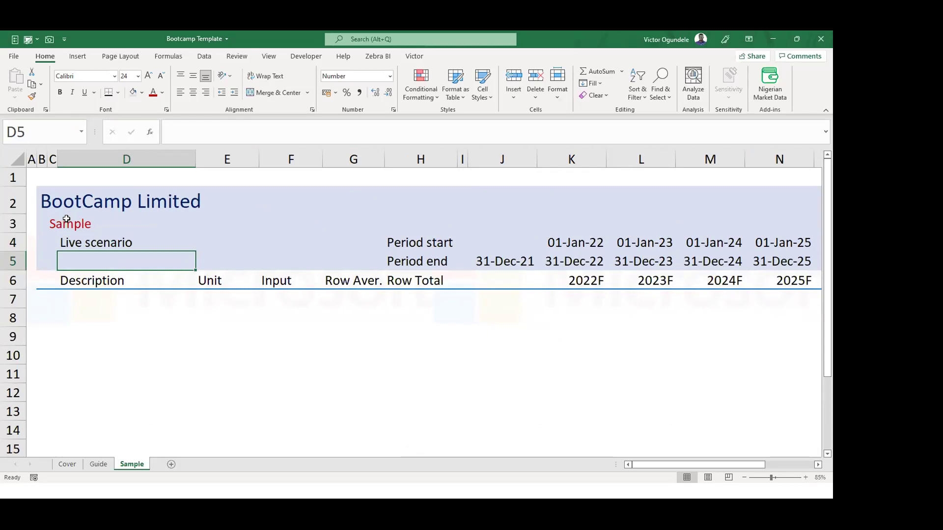
Enter 'Model balance check' in D5 and add a colon to make 'Live scenario:'.
type("B")
type("alance")
key("BackSpace")
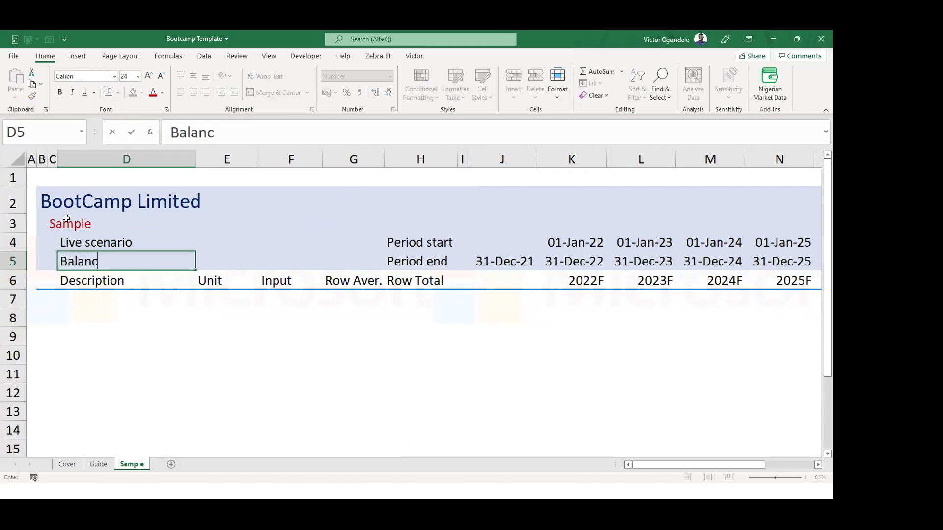
key("BackSpace")
key("BackSpace")
key("BackSpace")
key("BackSpace")
type("Model balance check")
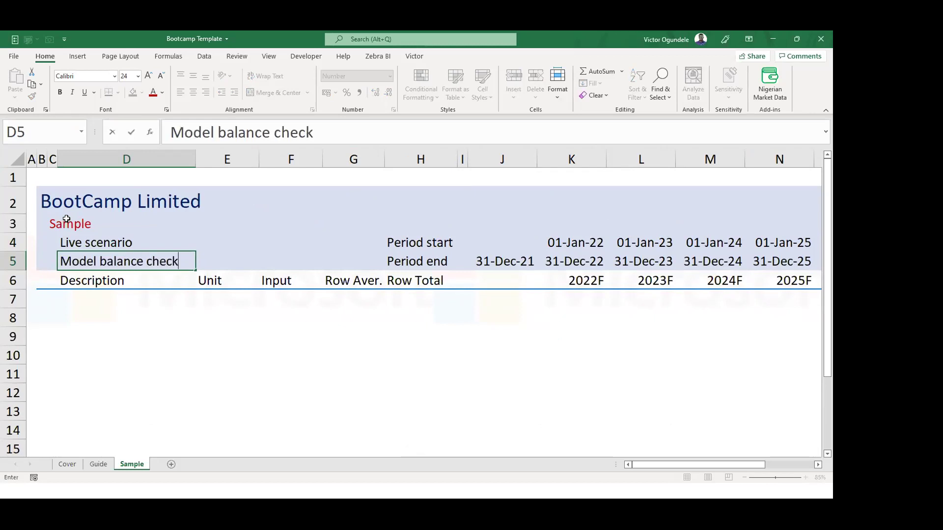
key("Up")
key("F2")
type(":")
key("ctrl+Return")
scroll(67, 219, "down", 1, "ctrl")
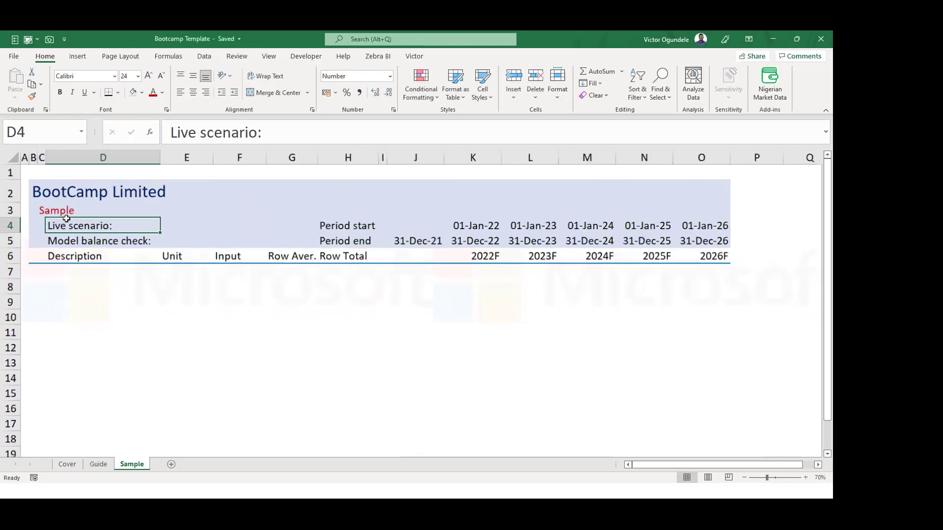
scroll(66, 219, "down", 1, "ctrl")
left_click(8, 245)
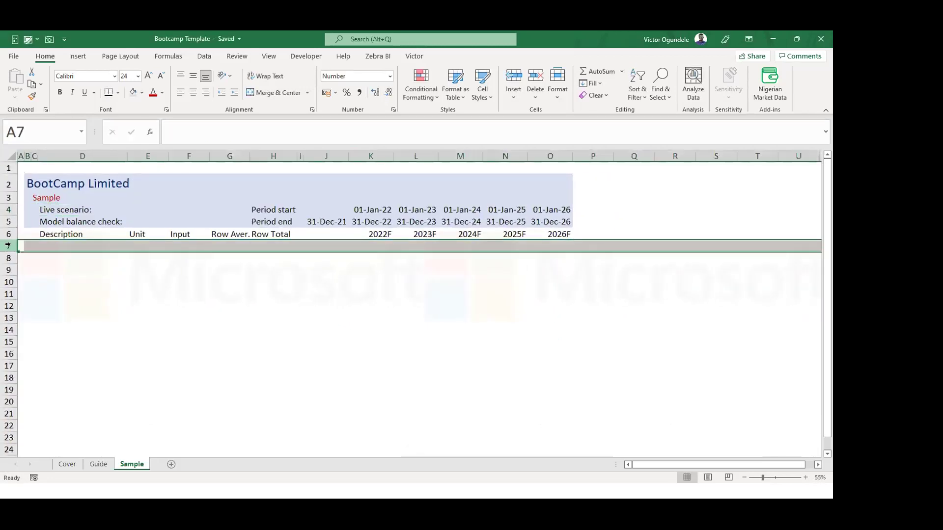
Freeze panes above row 7 so header rows 1–6 stay visible while scrolling.
left_click(269, 56)
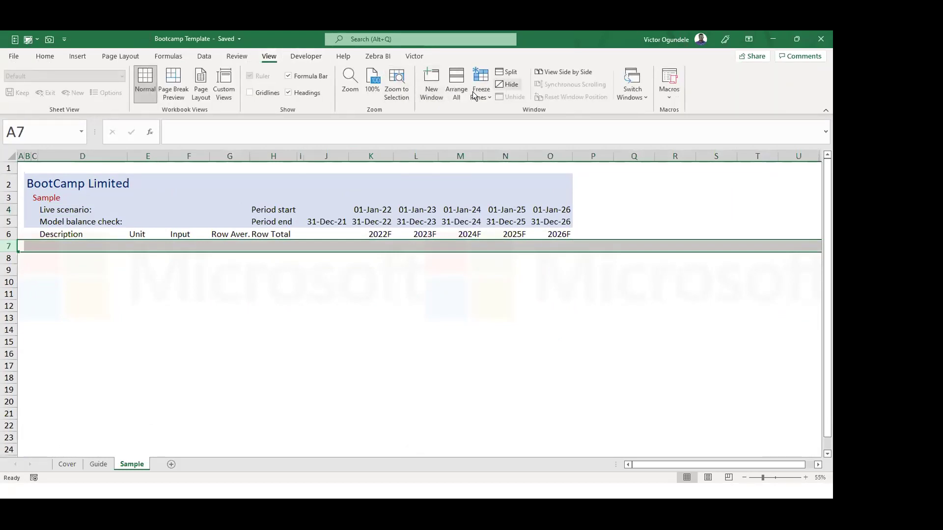
left_click(480, 93)
left_click(525, 122)
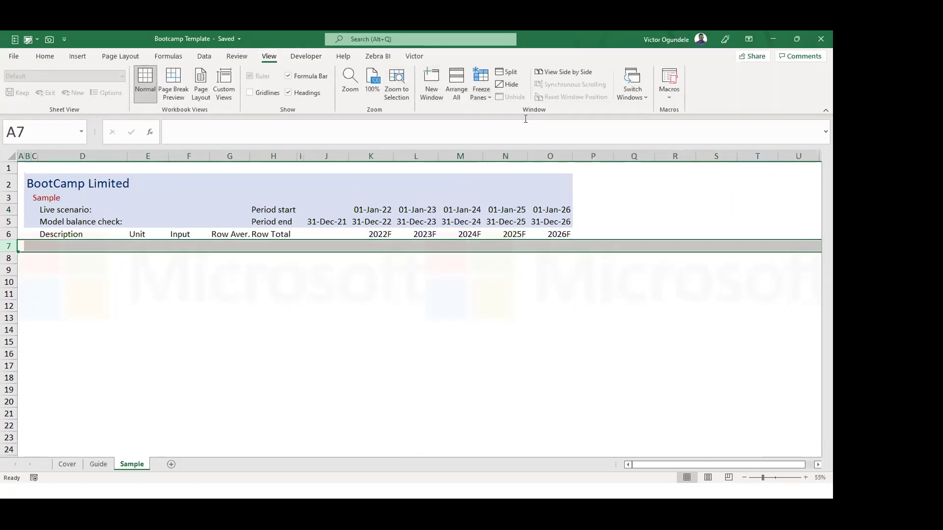
left_click(133, 302)
scroll(196, 322, "down", 6)
scroll(196, 322, "down", 20)
scroll(196, 323, "down", 20)
scroll(196, 323, "down", 20)
scroll(196, 322, "down", 20)
scroll(195, 322, "up", 20)
scroll(196, 323, "up", 20)
scroll(196, 323, "up", 20)
scroll(162, 213, "up", 18)
scroll(132, 245, "up", 17)
scroll(131, 284, "up", 11)
Collapse the ribbon to give the grid more screen room.
left_click(48, 55)
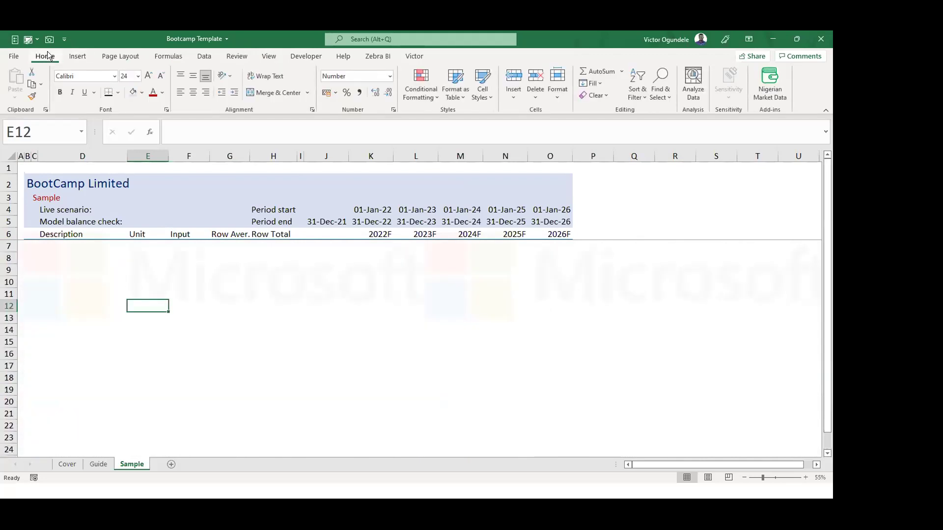
left_click(48, 55)
left_click(184, 197)
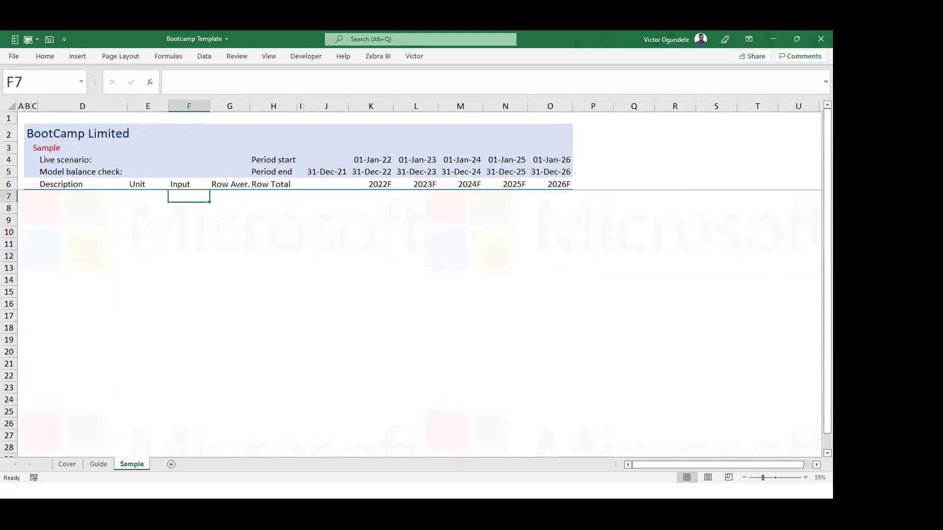
left_click(67, 464)
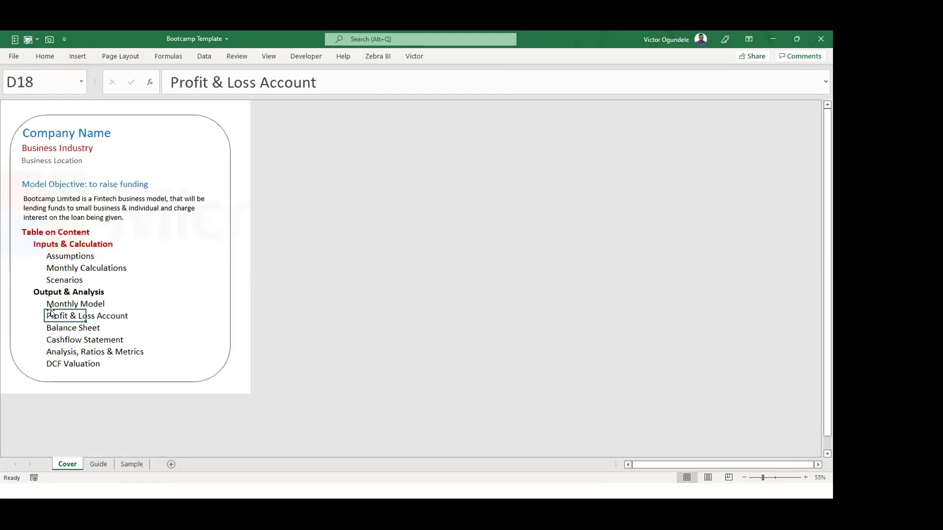
left_click(52, 255)
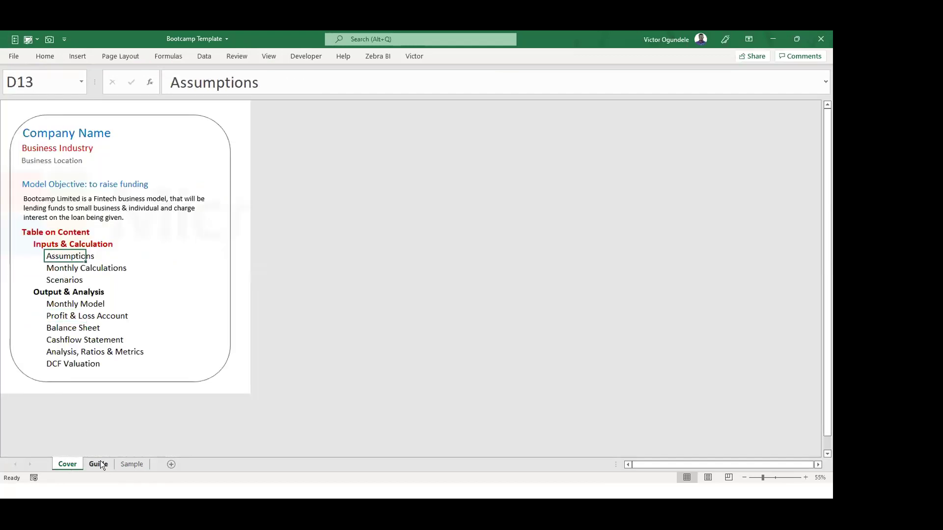
left_click(130, 464)
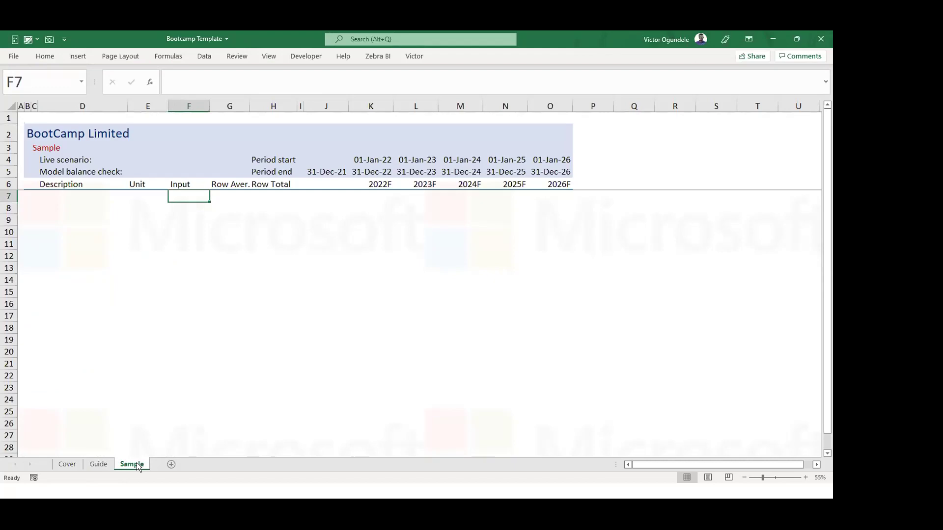
Copy the Sample sheet right after it and name the copy Inputs.
left_click_drag(136, 463, 129, 464)
left_click_drag(130, 465, 208, 446)
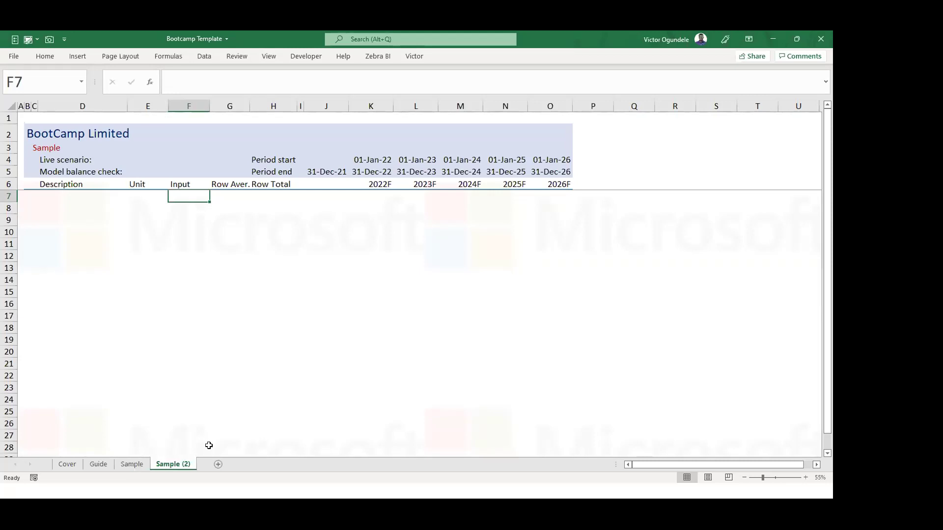
right_click(173, 464)
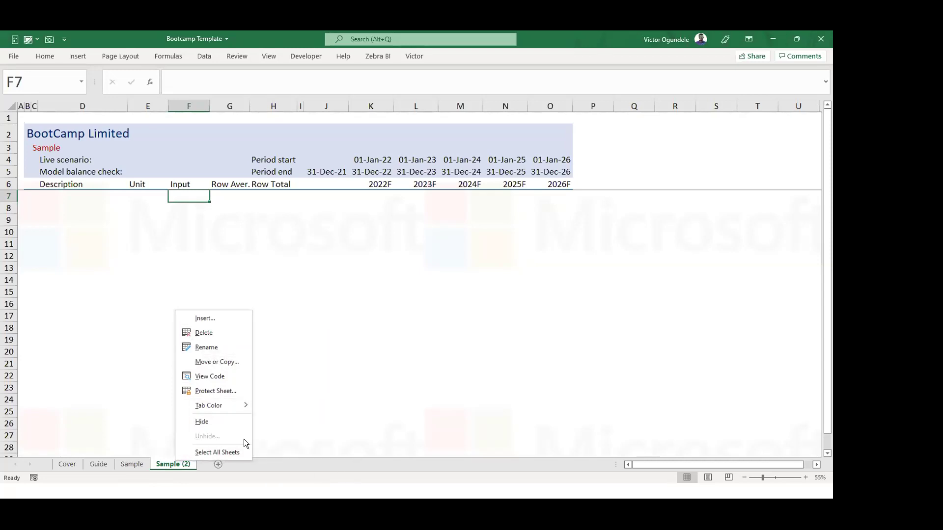
left_click(311, 374)
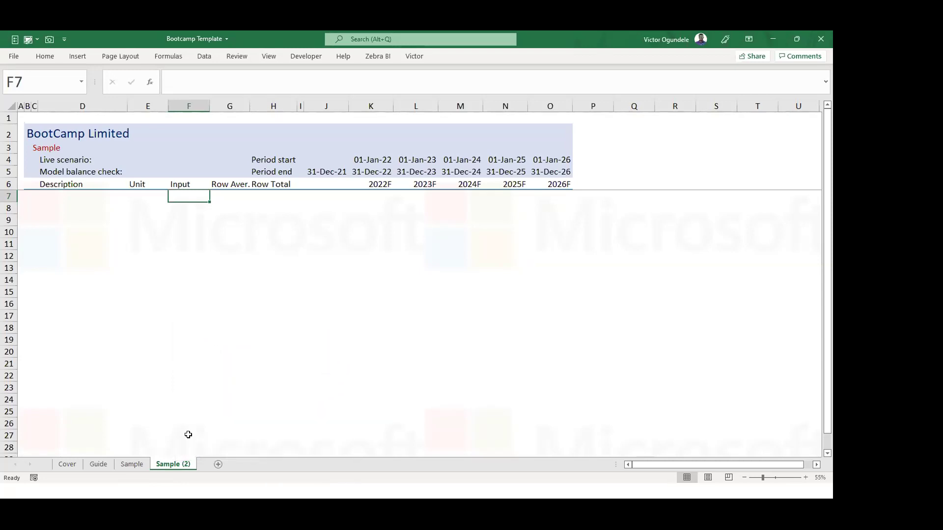
double_click(168, 465)
type("In")
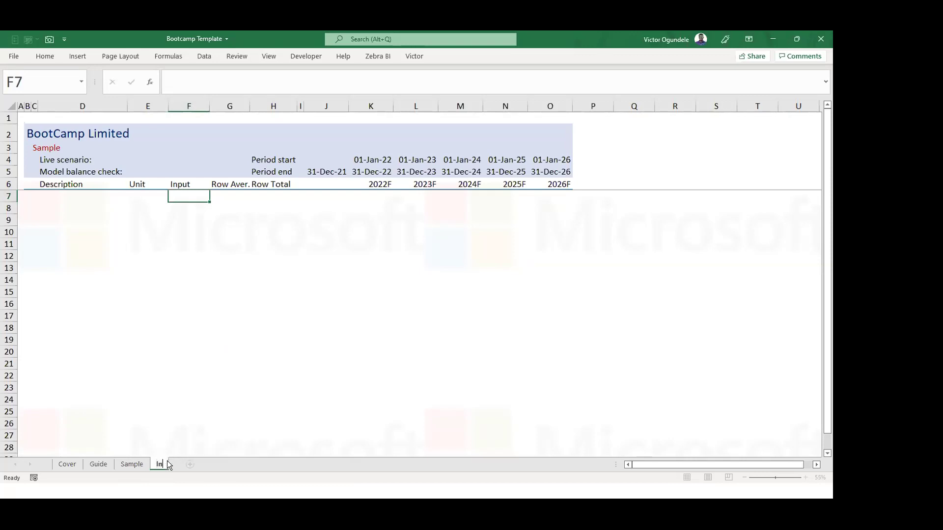
type("puts")
key("Return")
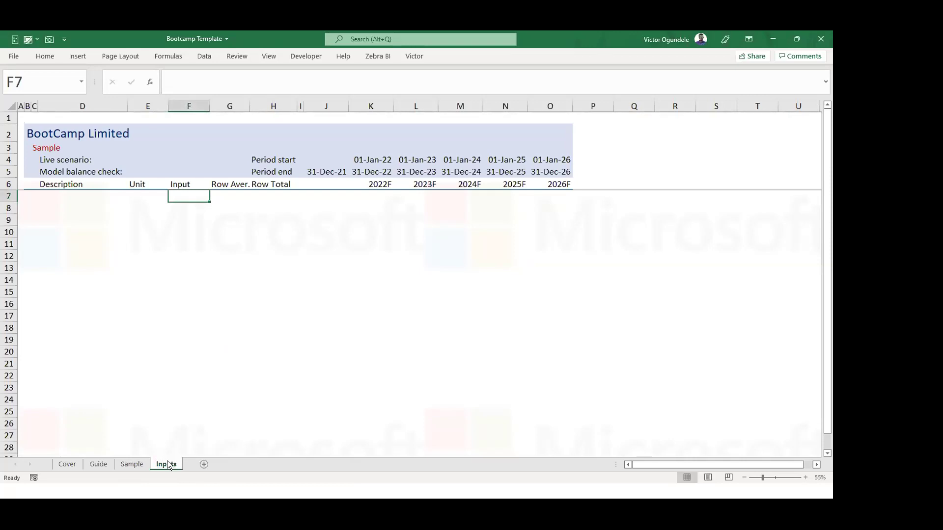
Copy the Inputs sheet and name the copy M_Calc.
left_click_drag(160, 467, 202, 464, "ctrl")
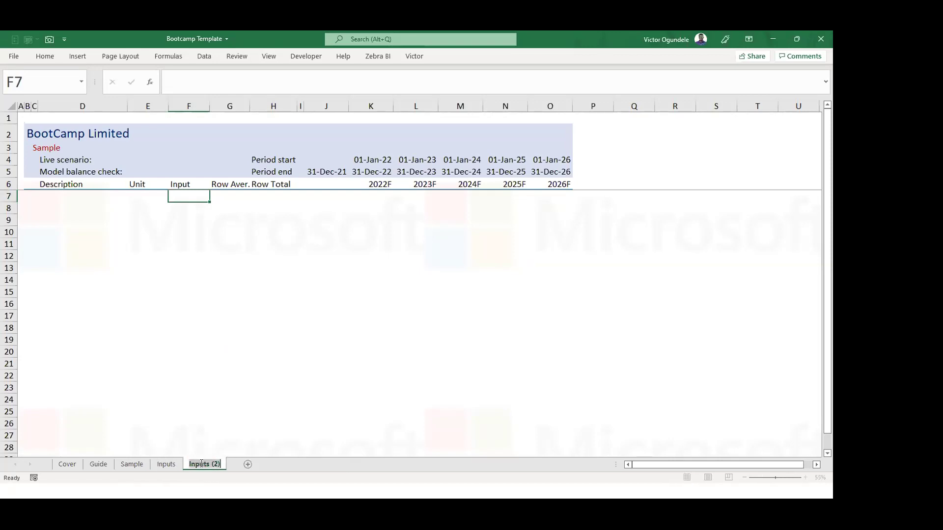
type("M")
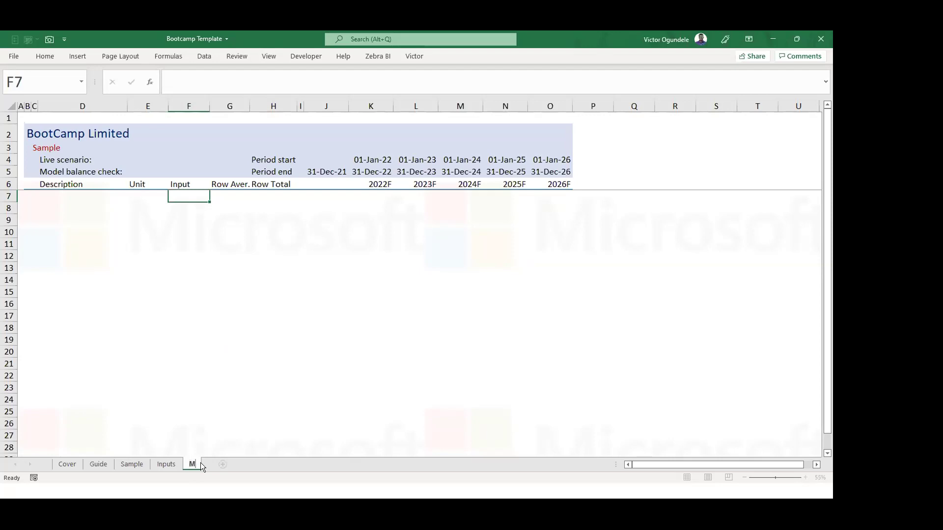
type("_ca")
key("BackSpace")
key("BackSpace")
type("Ca")
type("lc")
key("Return")
Set the Inputs sheet subtitle in C3 to 'Inputs & Assumptions'.
left_click(165, 464)
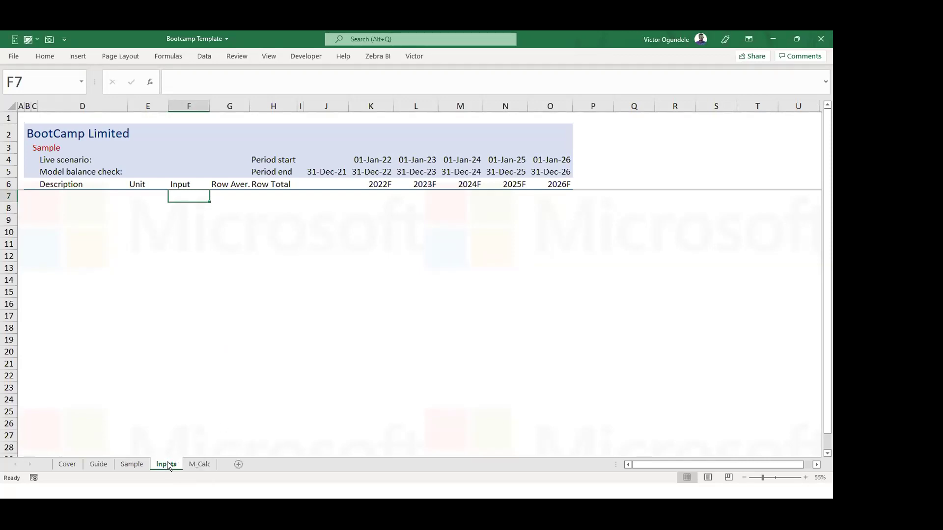
left_click(33, 148)
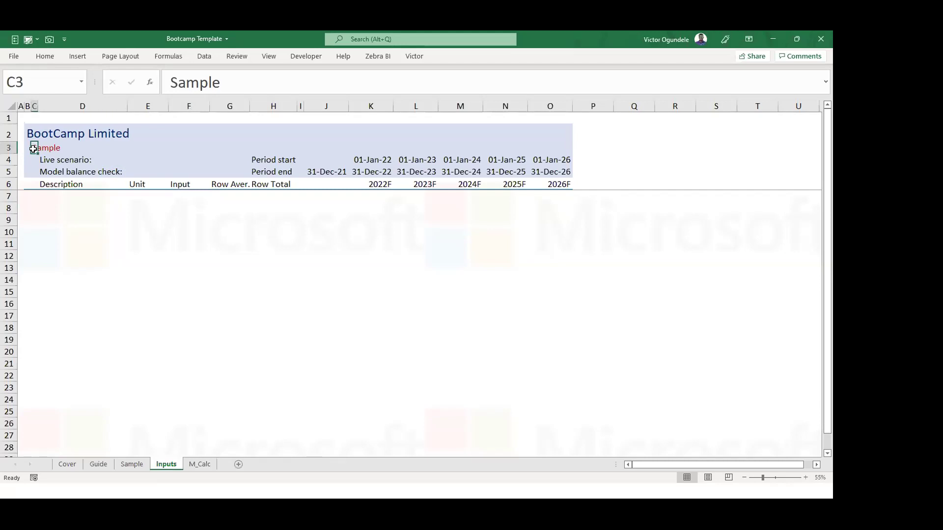
type("Inputs & Assumptions")
key("Return")
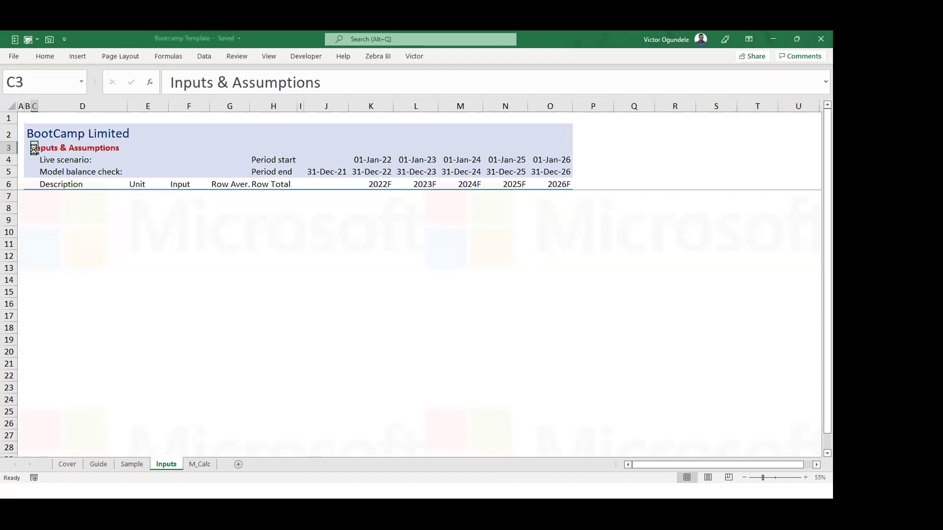
Set the M_Calc sheet subtitle in C3 to 'Monthly Calculations'.
key("ctrl+Page_Down")
left_click(33, 148)
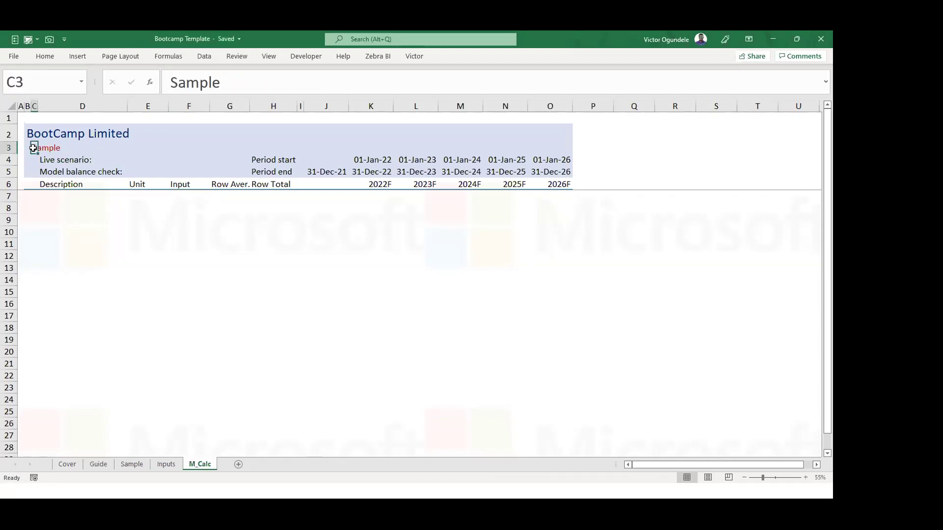
type("Monthly Calculations")
key("ctrl+Return")
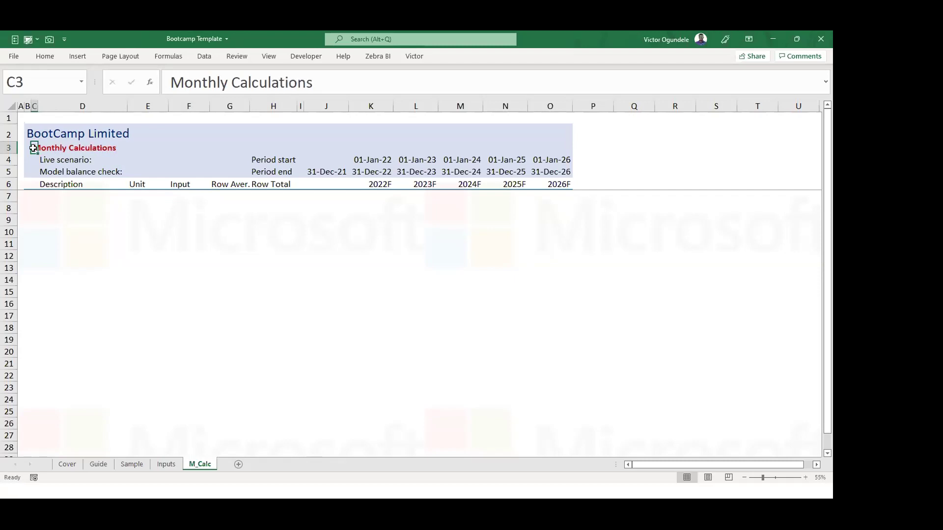
left_click(166, 465)
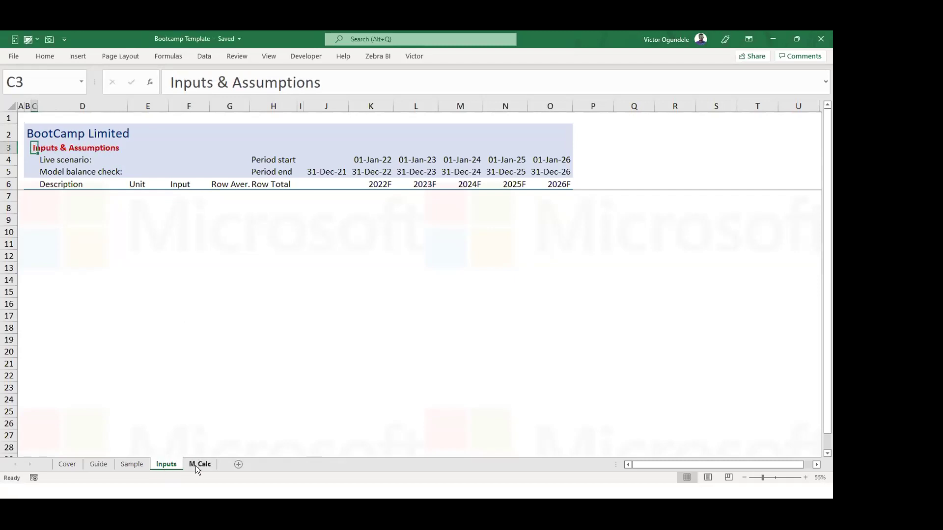
left_click(196, 464)
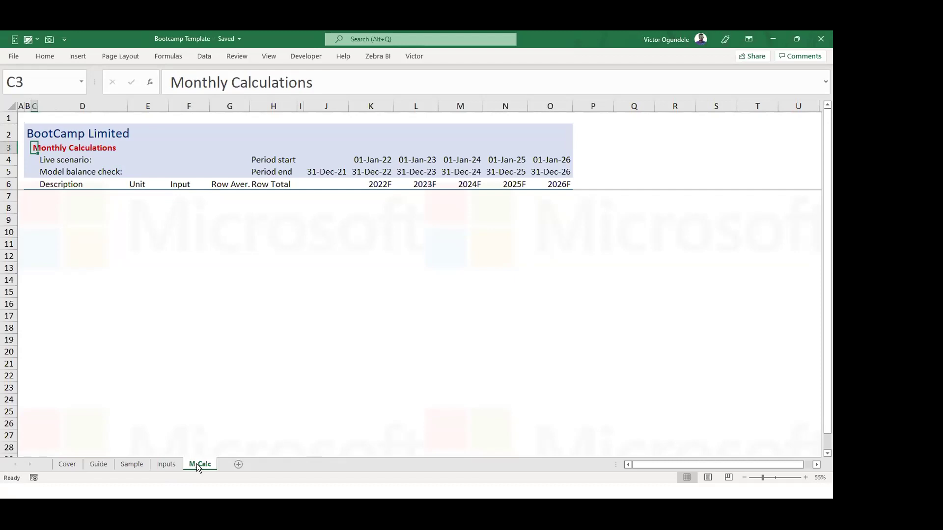
Add copied sheets named M_Model and P&L at the end of the workbook.
left_click_drag(226, 462, 226, 461)
double_click(226, 464)
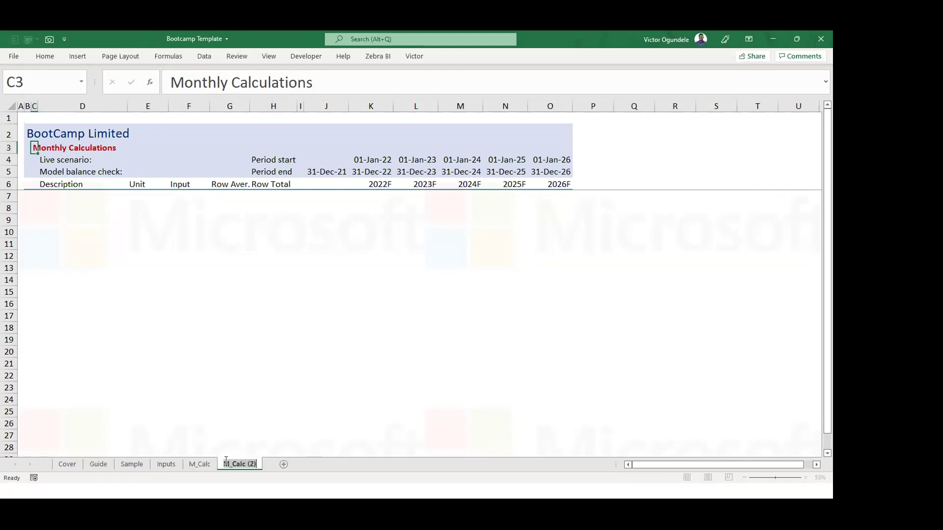
type("M_Model")
key("Return")
left_click_drag(227, 464, 266, 464)
double_click(267, 464)
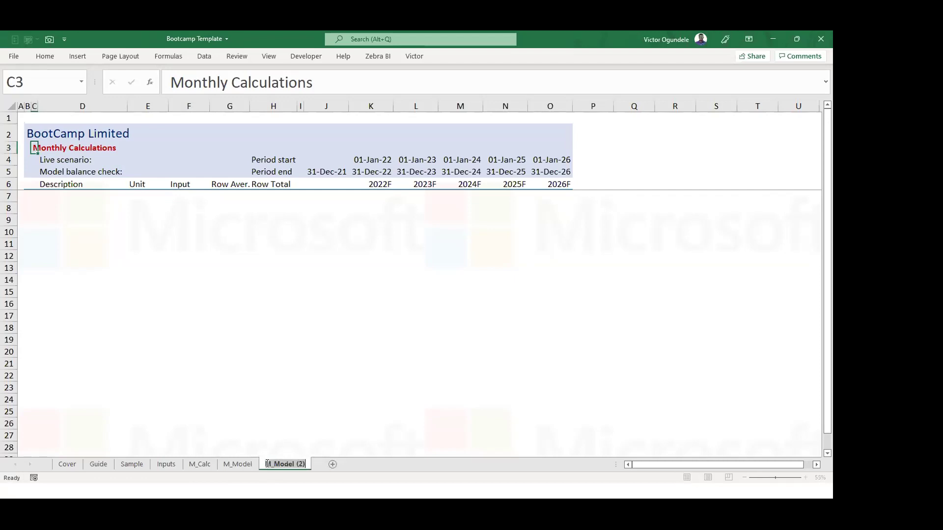
type("P&L")
key("Return")
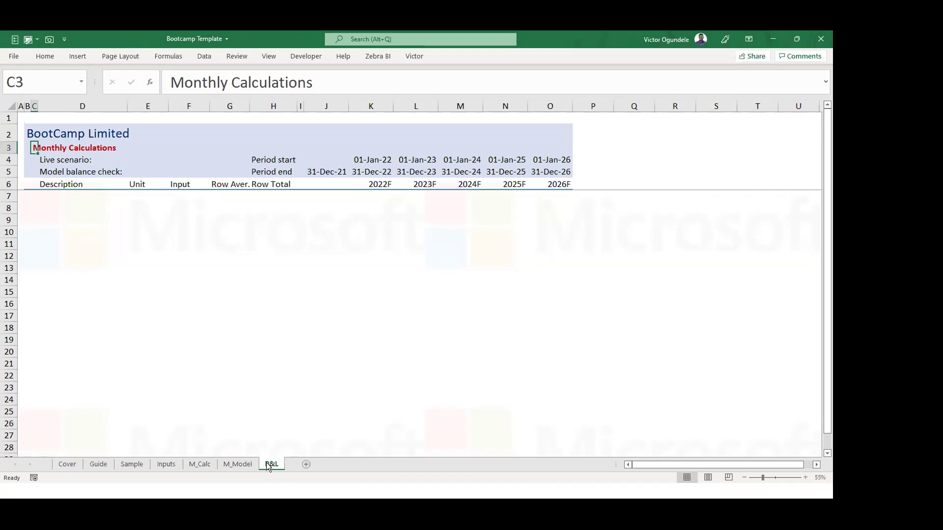
Add copied sheets named BS and CF after P&L.
left_click_drag(269, 467, 292, 464)
double_click(292, 464)
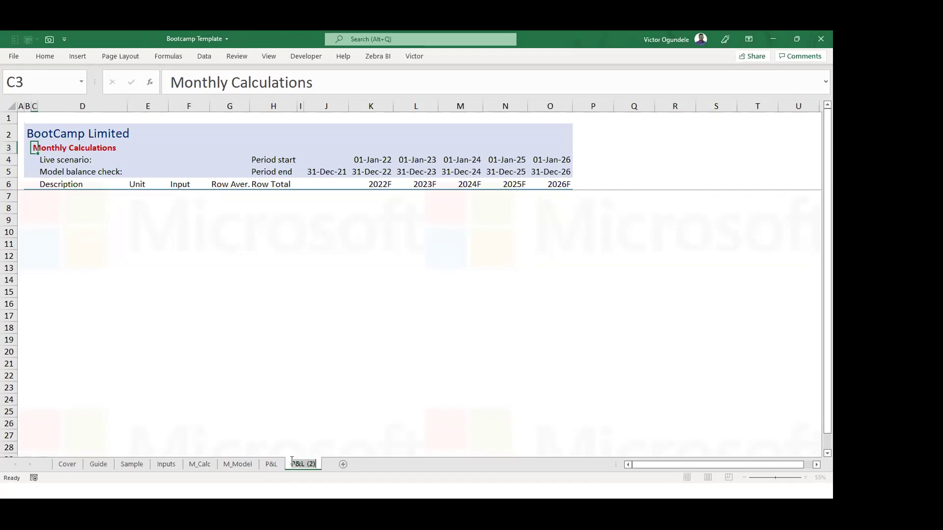
type("BS")
key("Return")
left_click_drag(294, 463, 315, 460)
double_click(317, 464)
type("CF")
key("Return")
Add copied sheets named Analysis and Val after CF.
left_click_drag(315, 464, 335, 458)
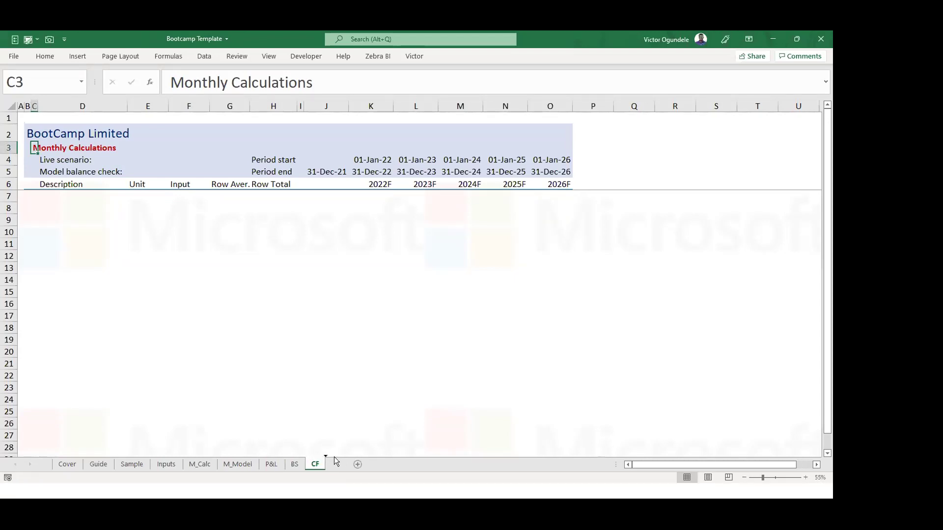
double_click(334, 457)
type("Analysis")
key("Return")
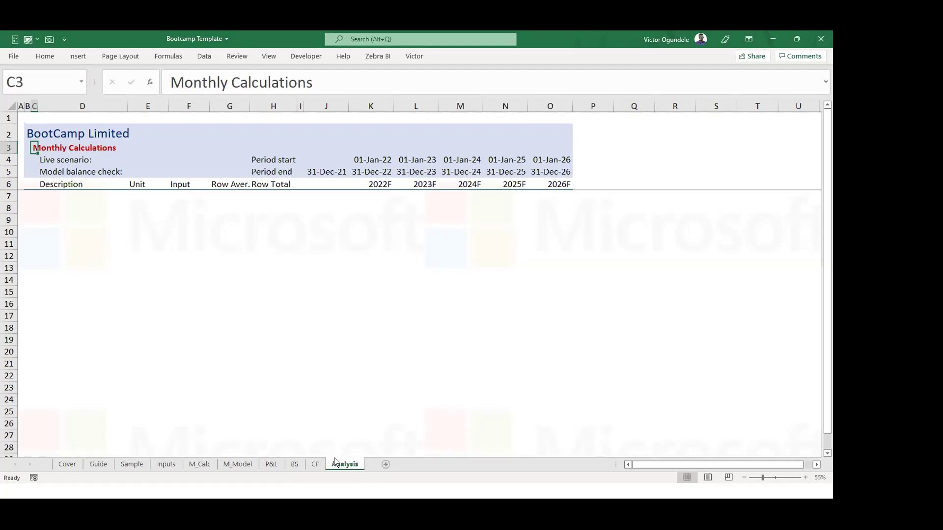
left_click_drag(334, 458, 375, 464)
double_click(375, 463)
key("BackSpace")
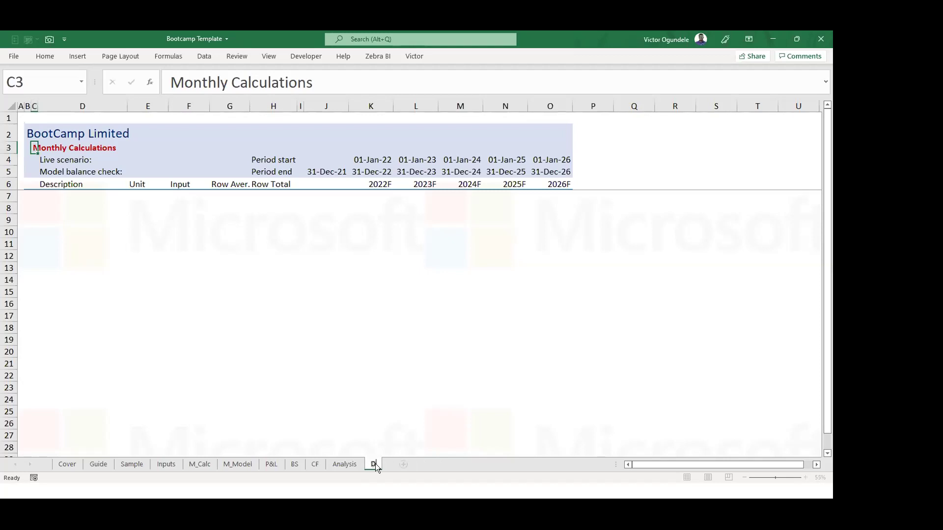
type("Val")
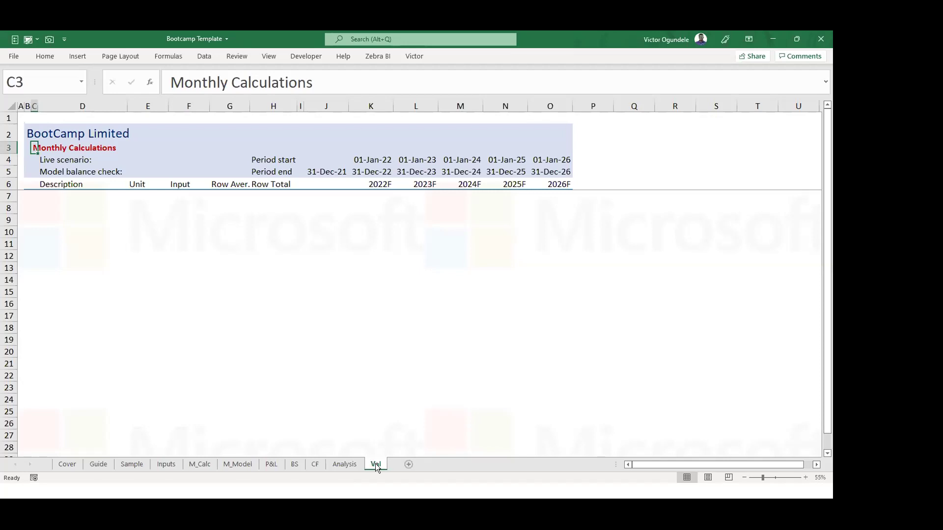
left_click(367, 423)
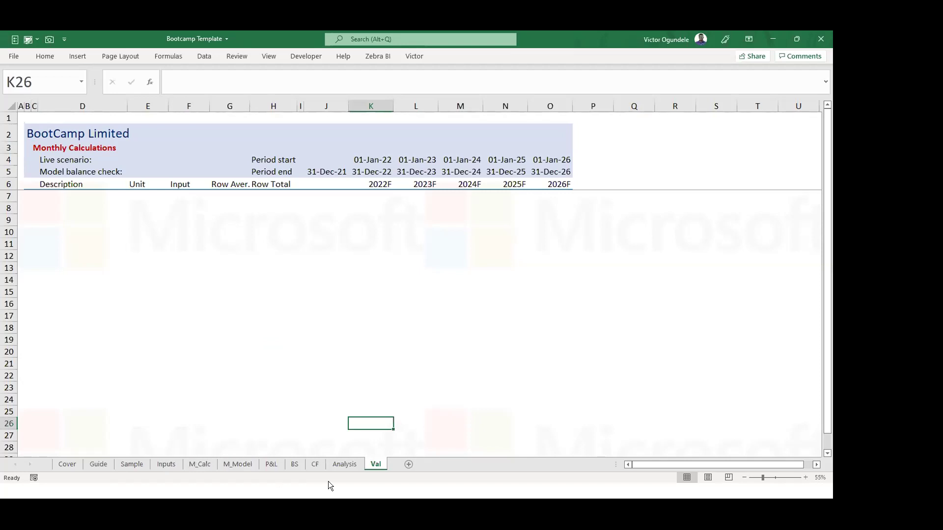
Enter the subtitle 'Monthly Model' on the M_Model sheet.
left_click(345, 467)
key("ctrl+Page_Up")
key("ctrl+Page_Up")
key("ctrl+Page_Up")
key("ctrl+Page_Up")
key("ctrl+Page_Up")
key("ctrl+Page_Up")
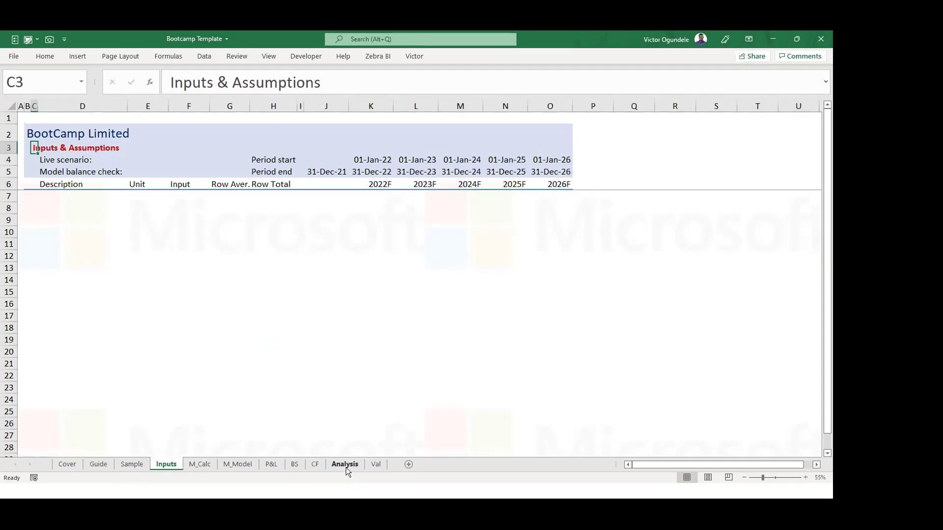
left_click(195, 467)
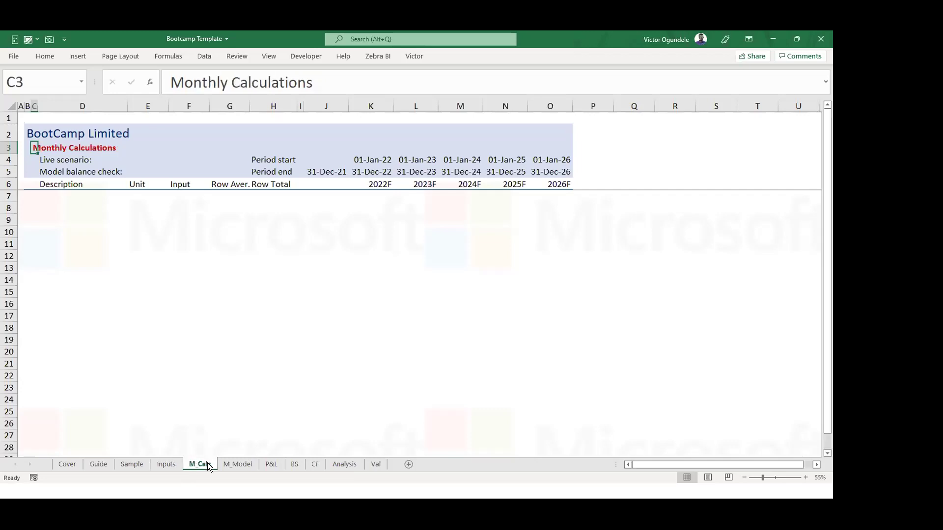
left_click(240, 466)
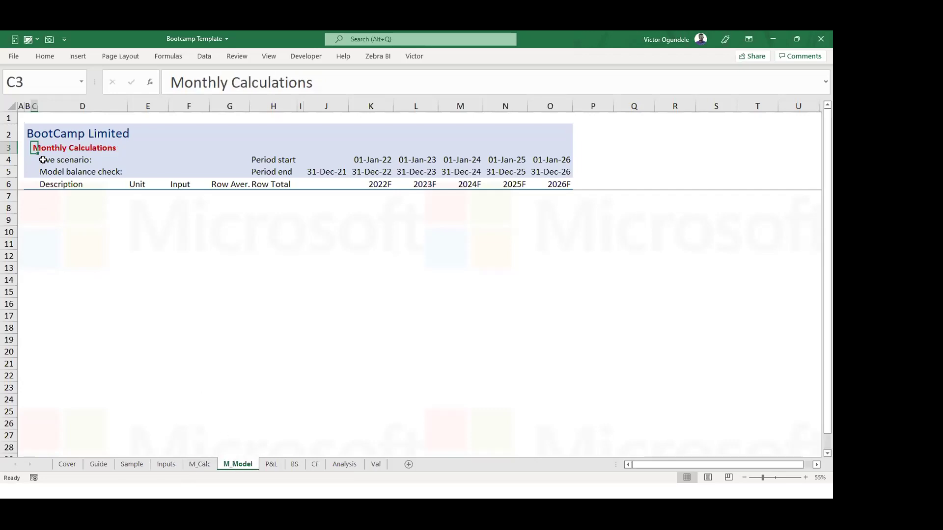
type("Monthly Model")
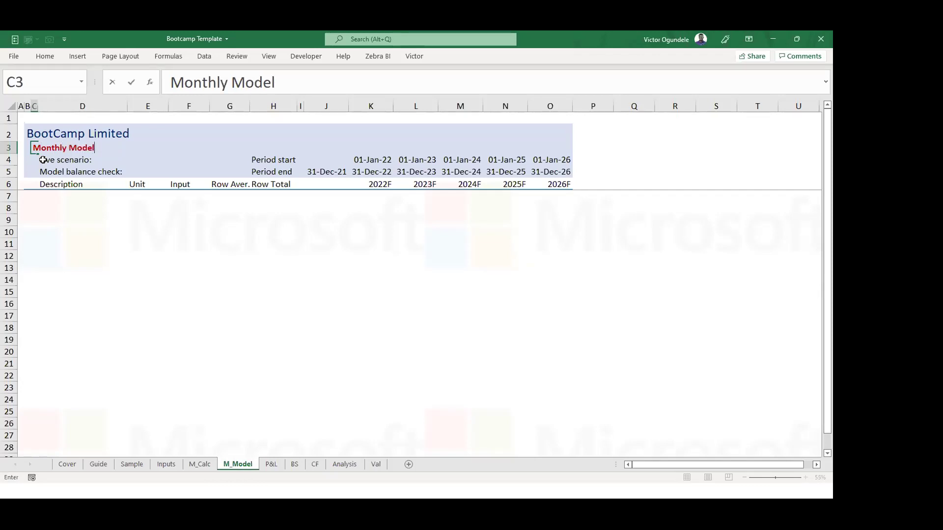
key("ctrl+Return")
Title the P&L sheet 'Profit or Loss Account' and the BS sheet 'Balance Sheet'.
key("ctrl+Page_Down")
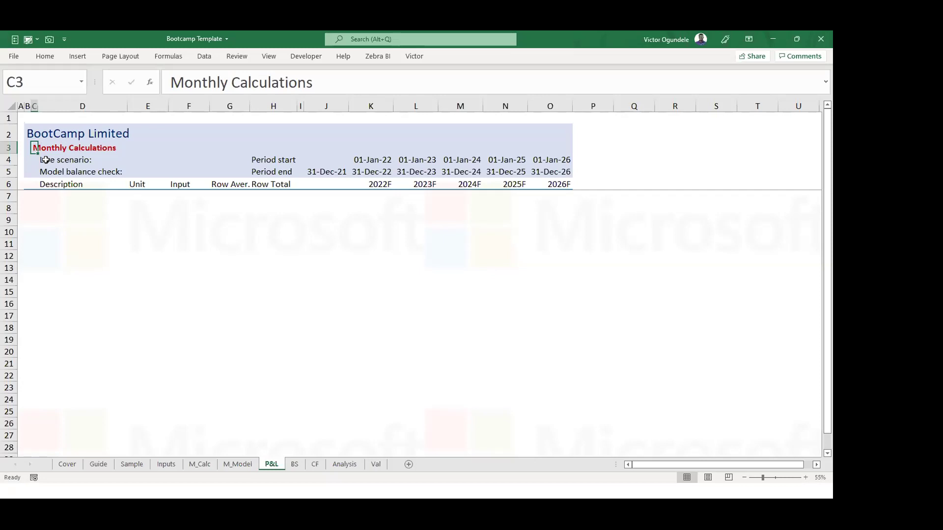
type("Profit or Loss Acco")
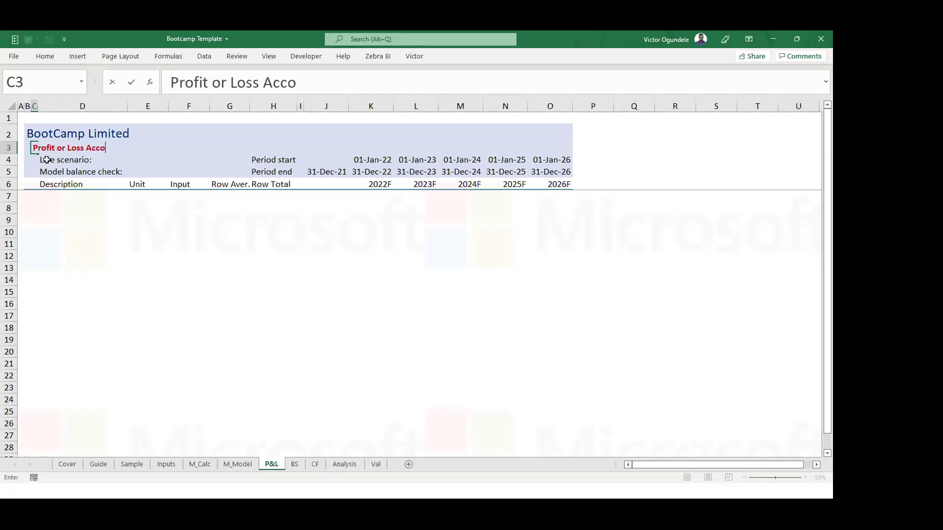
type("unt")
key("Return")
key("ctrl+Page_Down")
key("Right")
key("Down")
key("Up")
key("Left")
type("Balance")
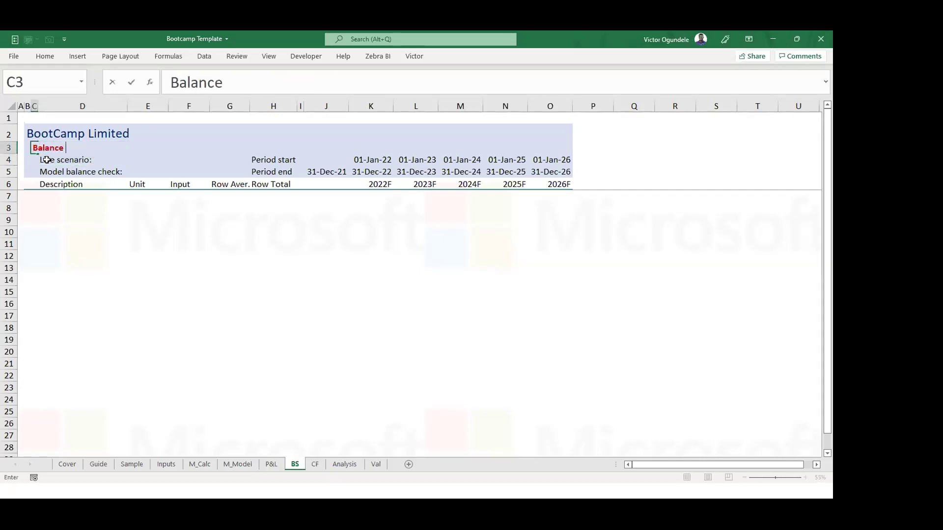
type(" Sheet")
key("Return")
Title the CF sheet 'Cashflow Statement' and the Analysis sheet 'Analysis, Ratios & Metrics'.
key("ctrl+Page_Down")
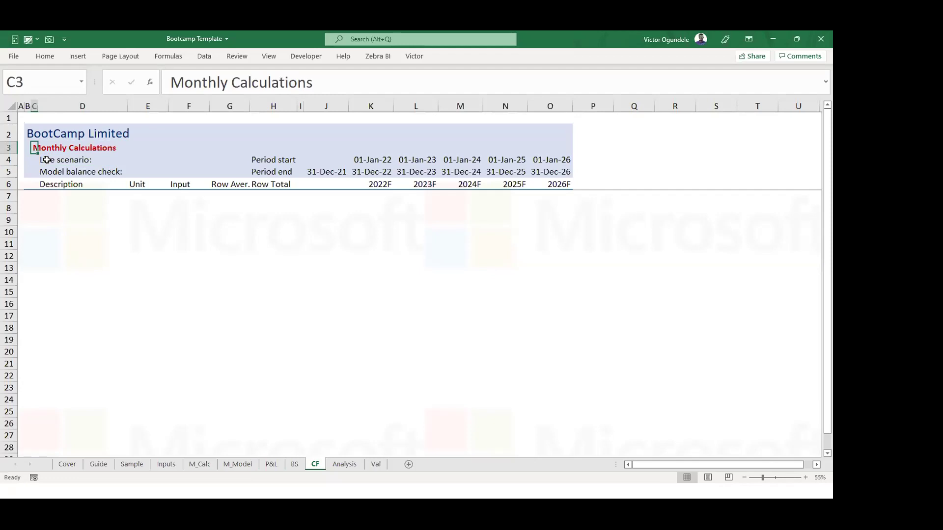
type("Cashflw")
key("BackSpace")
type("ow Statement")
key("Return")
key("ctrl+Page_Down")
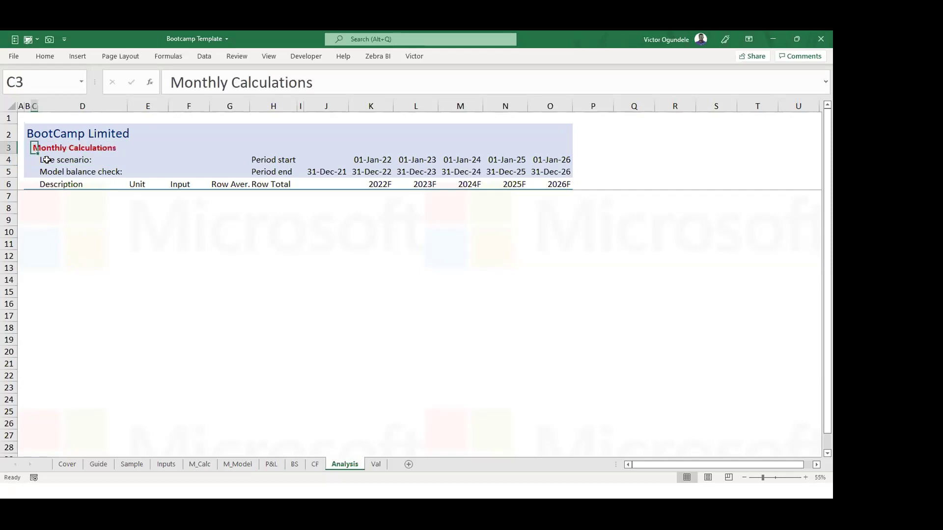
type("Analysis")
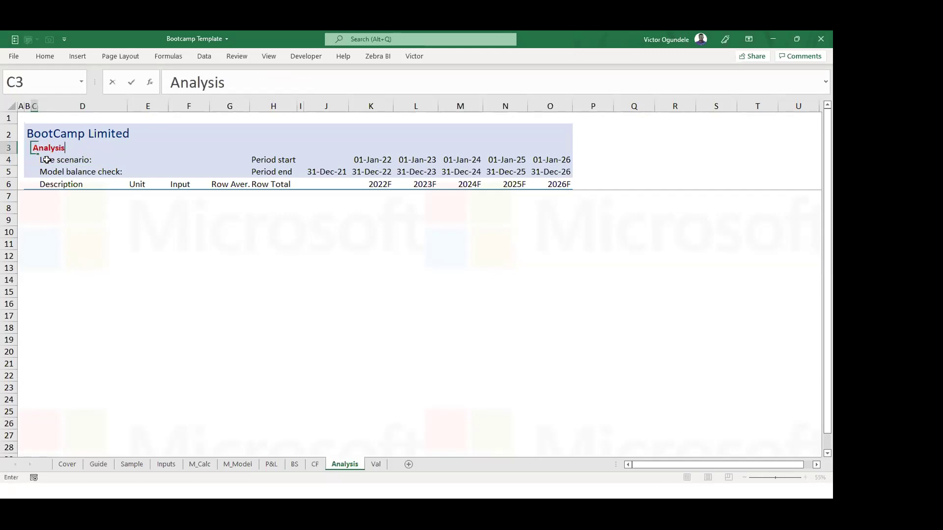
type(", Ratios & <Me")
key("BackSpace")
key("BackSpace")
type("Metrics")
key("BackSpace")
key("BackSpace")
key("BackSpace")
key("BackSpace")
key("BackSpace")
key("BackSpace")
key("BackSpace")
key("BackSpace")
type("Metrics")
key("Return")
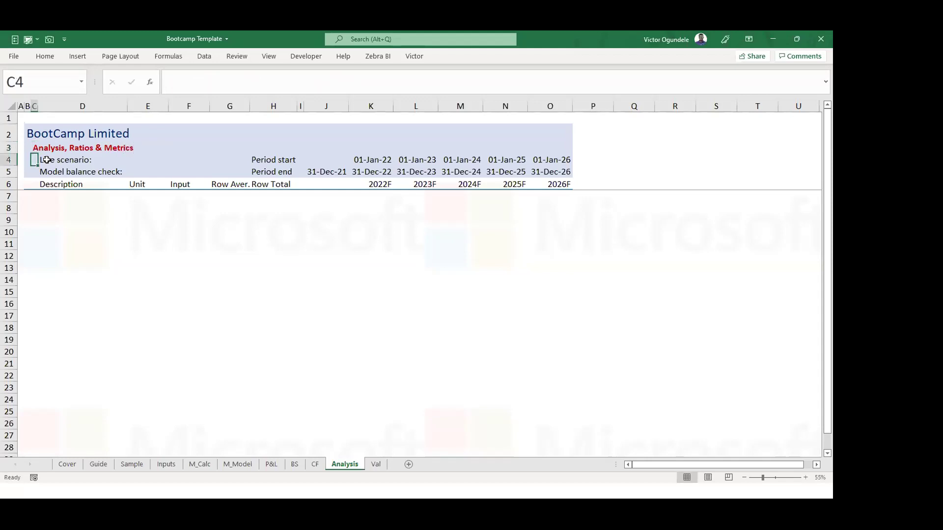
Title the Val sheet 'Valuation' and save the workbook.
key("ctrl+Page_Down")
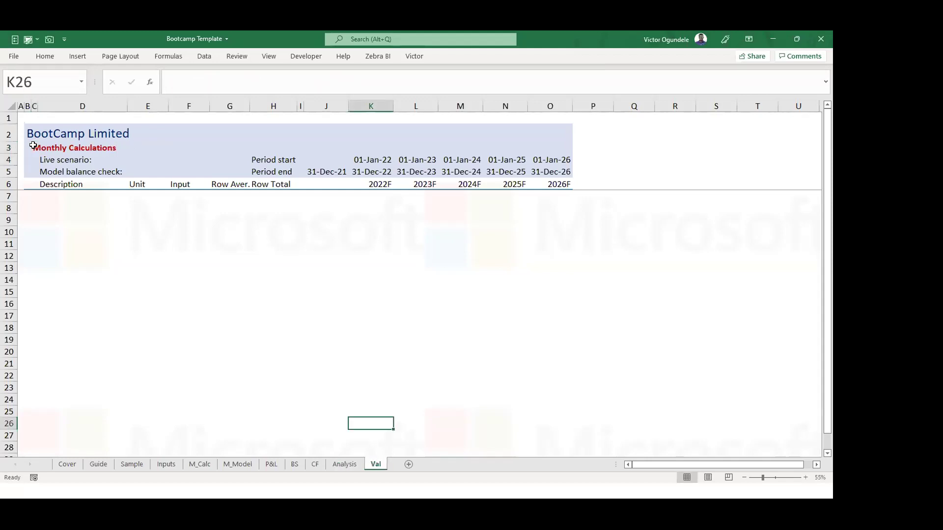
left_click(35, 147)
type("Valuation")
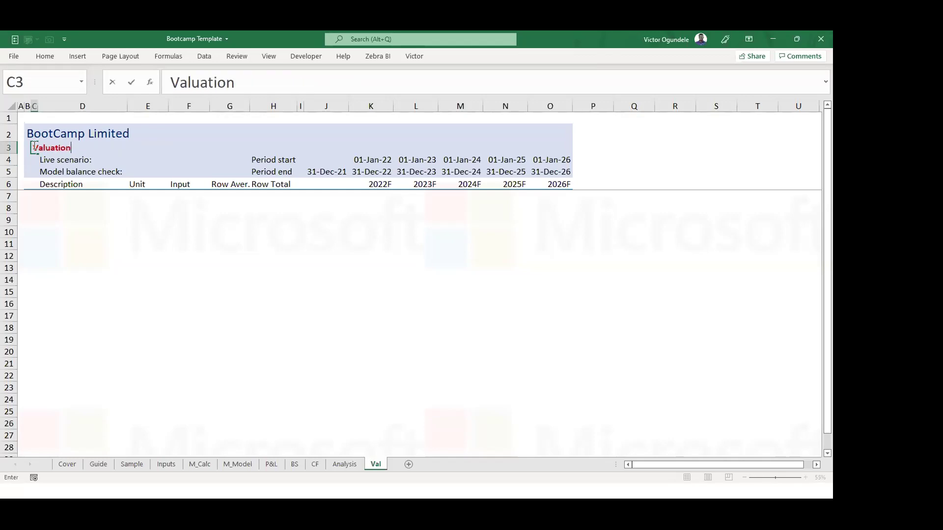
key("ctrl+s")
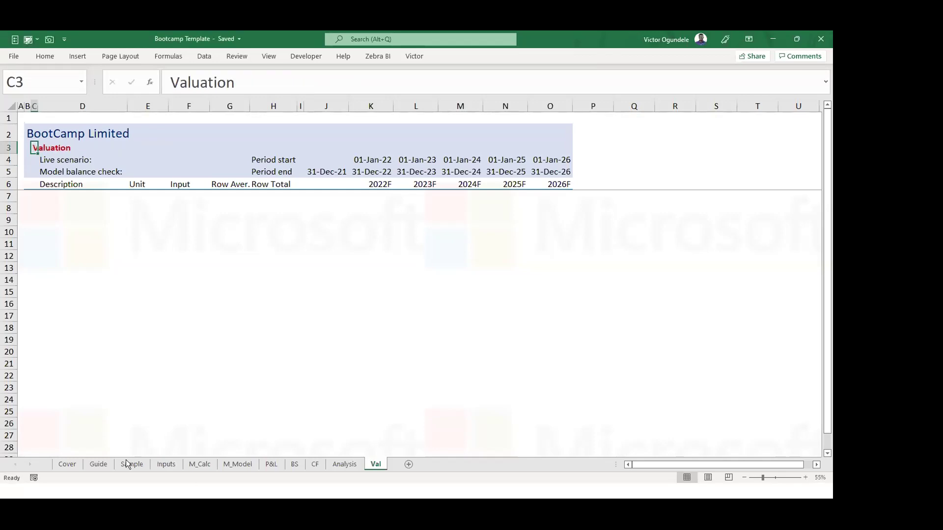
Rename the Sample sheet to Summary, then go to M_Calc.
left_click(130, 464)
double_click(130, 464)
type("Summary")
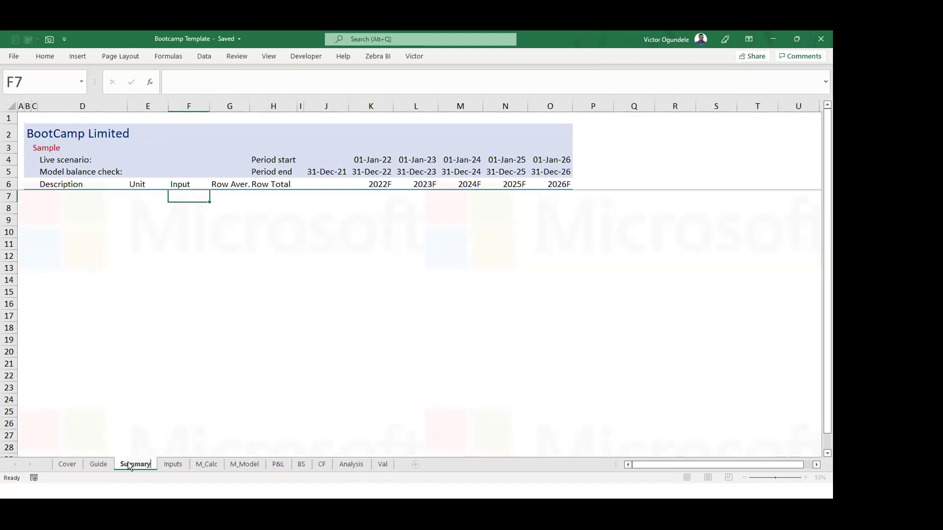
key("Return")
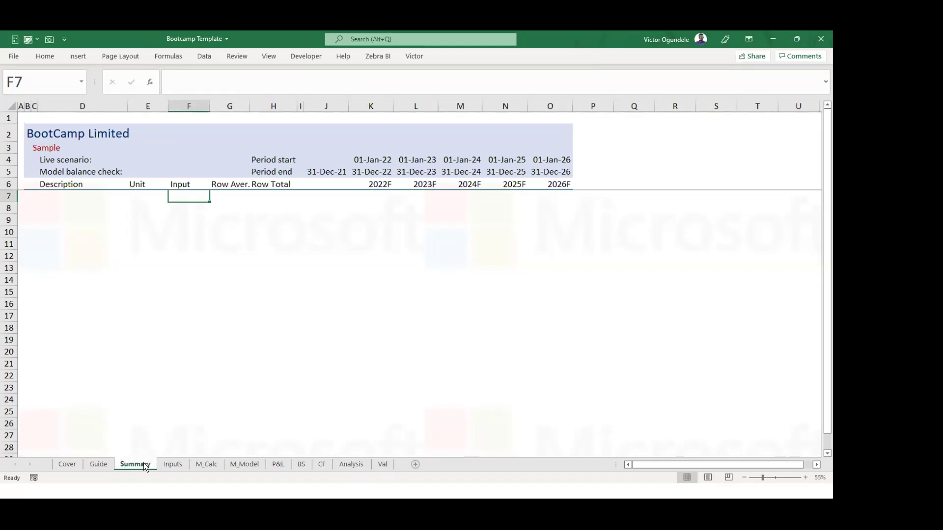
left_click(165, 341)
left_click(194, 265)
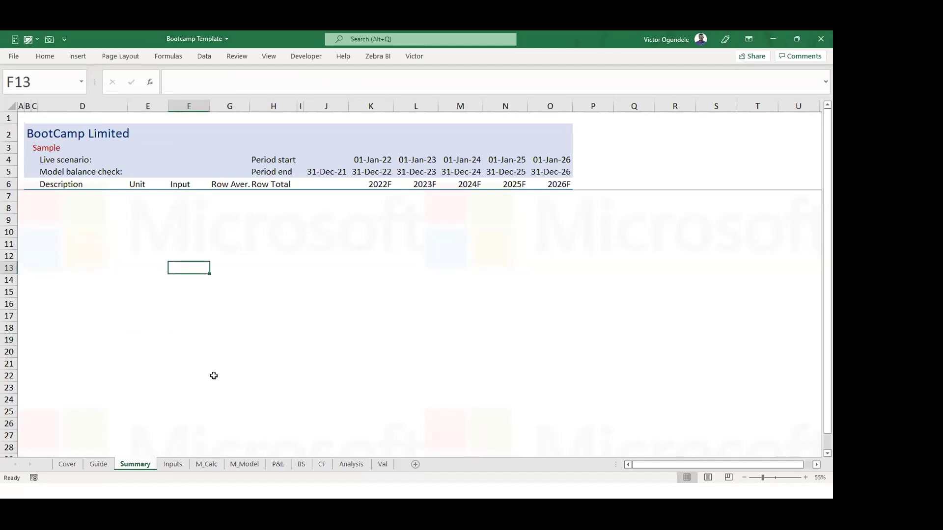
left_click(212, 465)
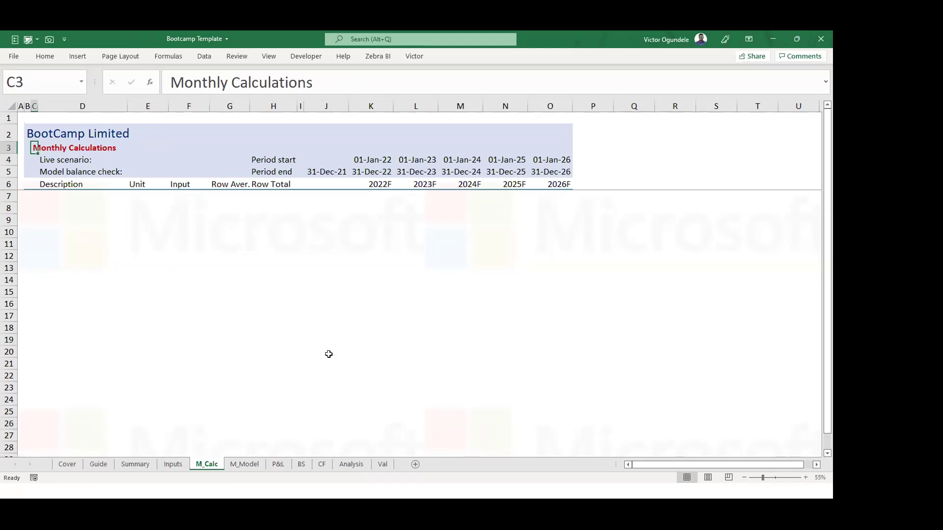
Delete the yearly start dates, end dates and year labels in K4:O6 on M_Calc, then M_Model.
left_click(364, 176)
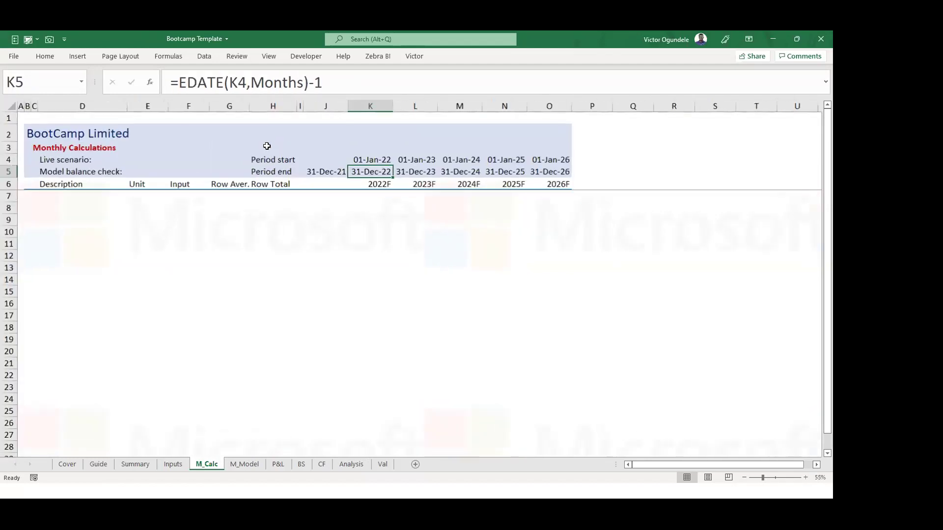
left_click(371, 160)
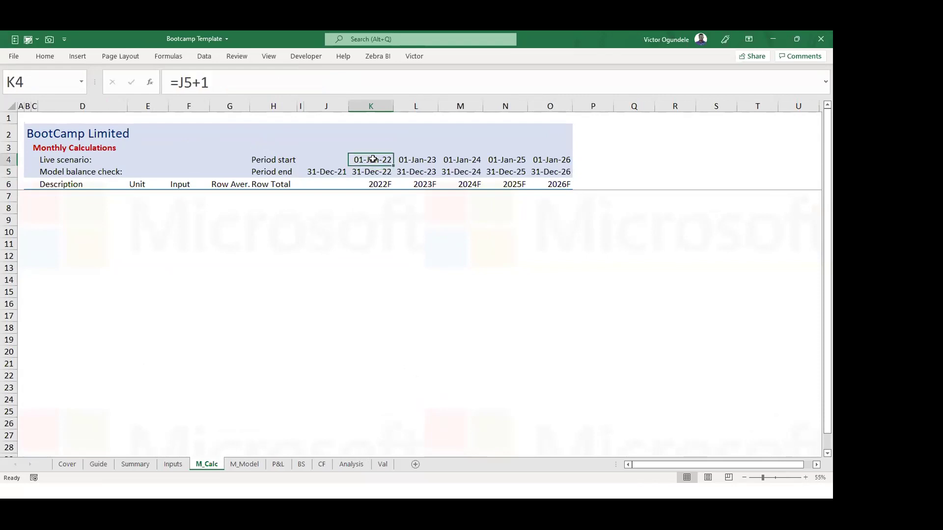
left_click_drag(370, 159, 537, 181)
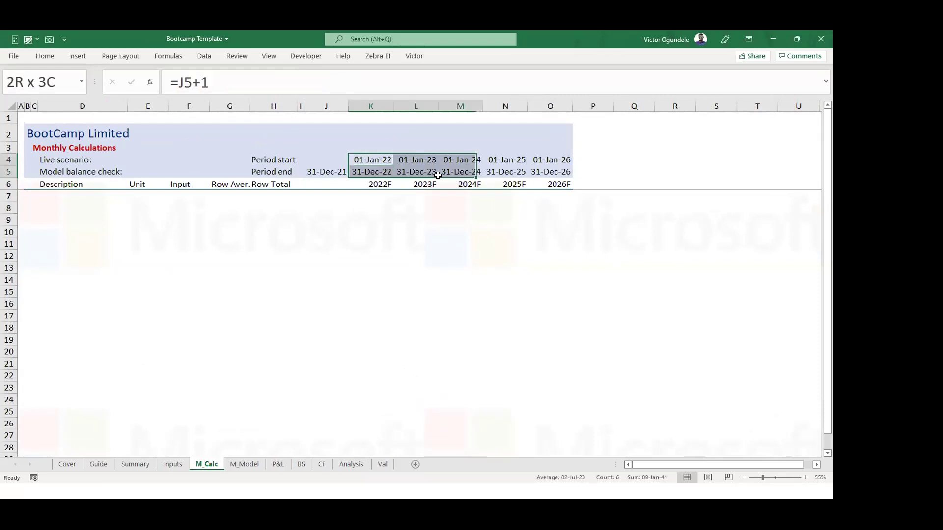
key("Delete")
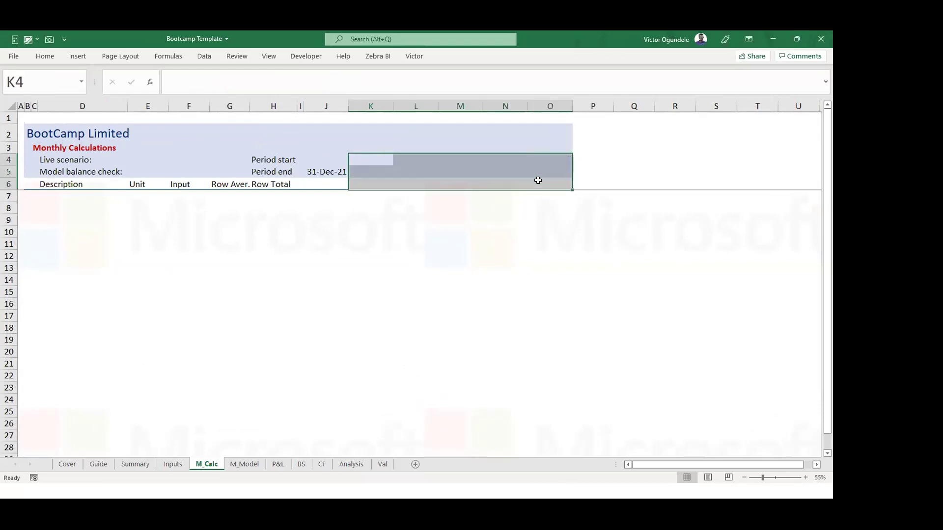
left_click(355, 160)
scroll(354, 158, "up", 1)
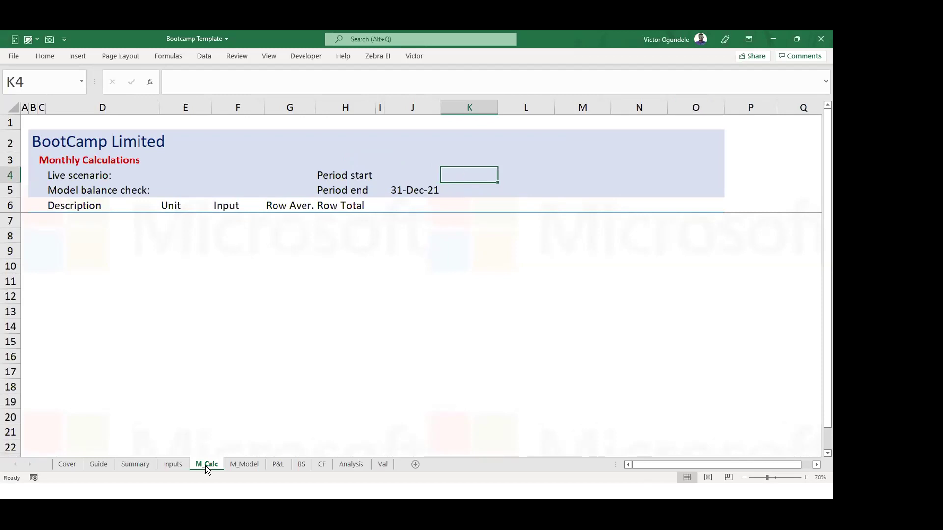
left_click(240, 463)
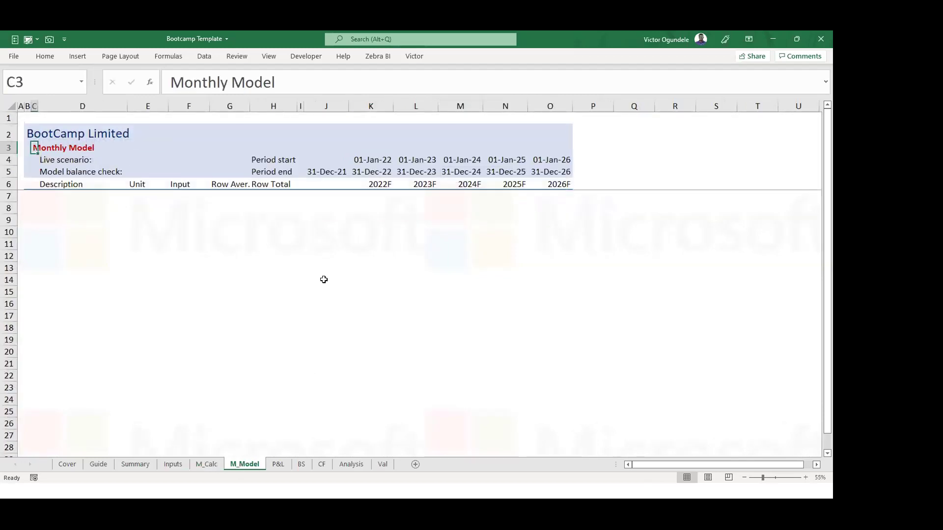
left_click_drag(356, 156, 536, 183)
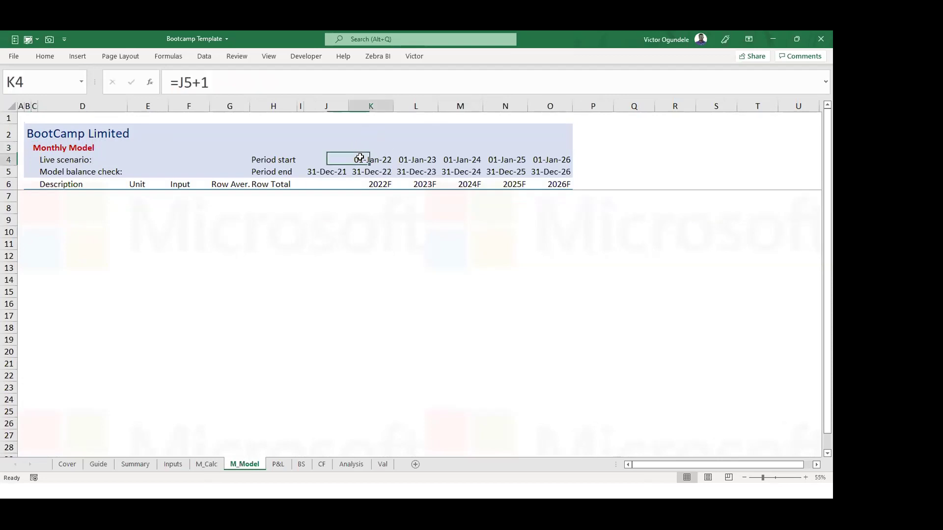
key("Delete")
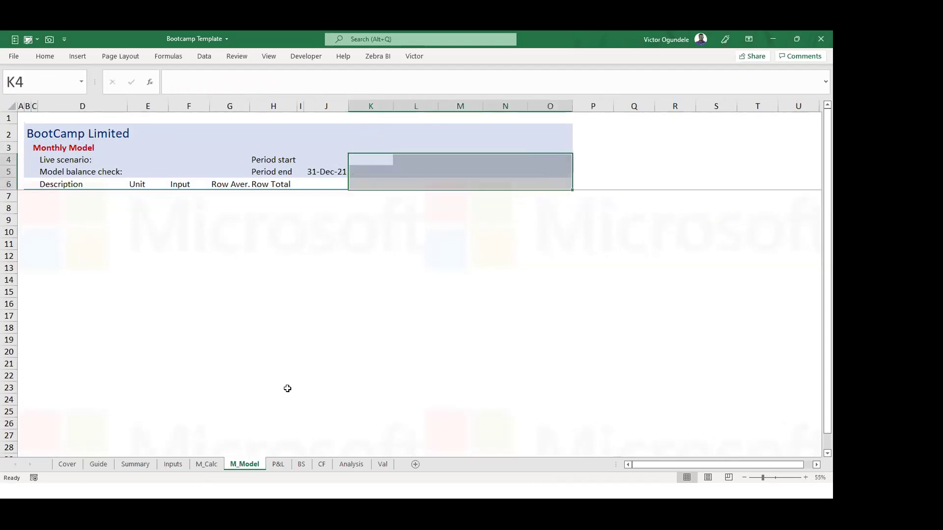
Group M_Calc with M_Model and set the period start in K4 to =J5+1.
left_click(204, 464)
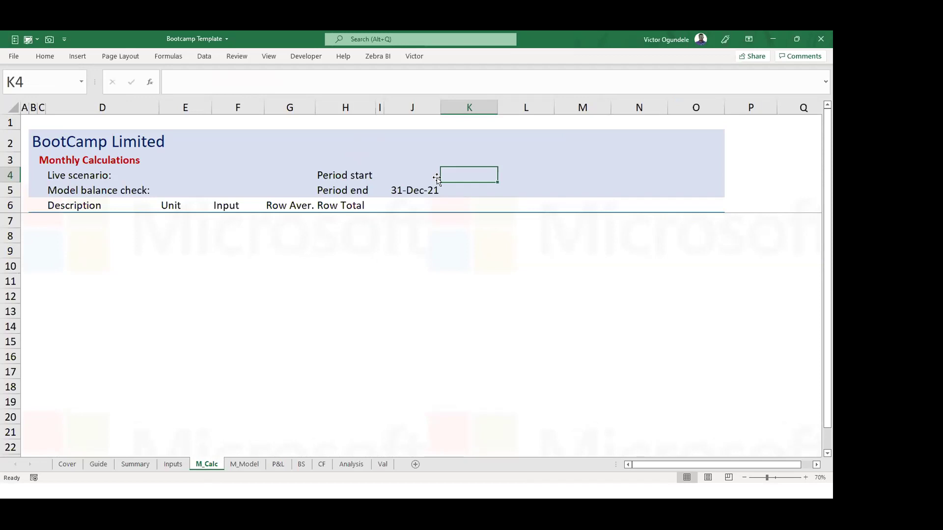
left_click(244, 465, "ctrl")
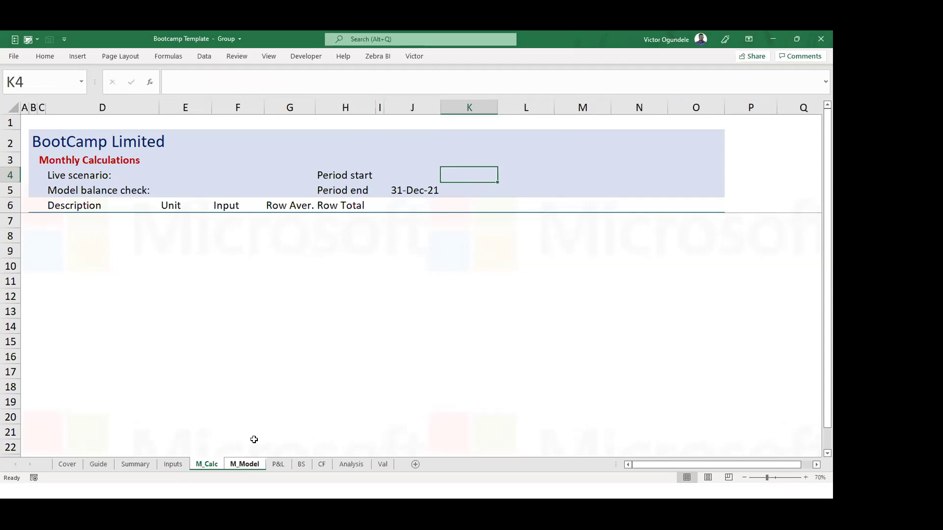
type("=")
left_click(441, 198)
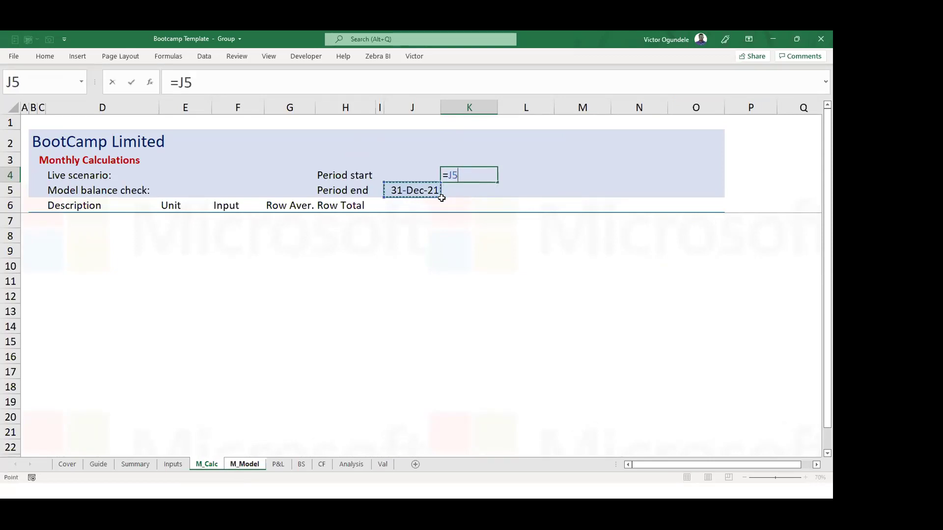
type("+1")
key("Return")
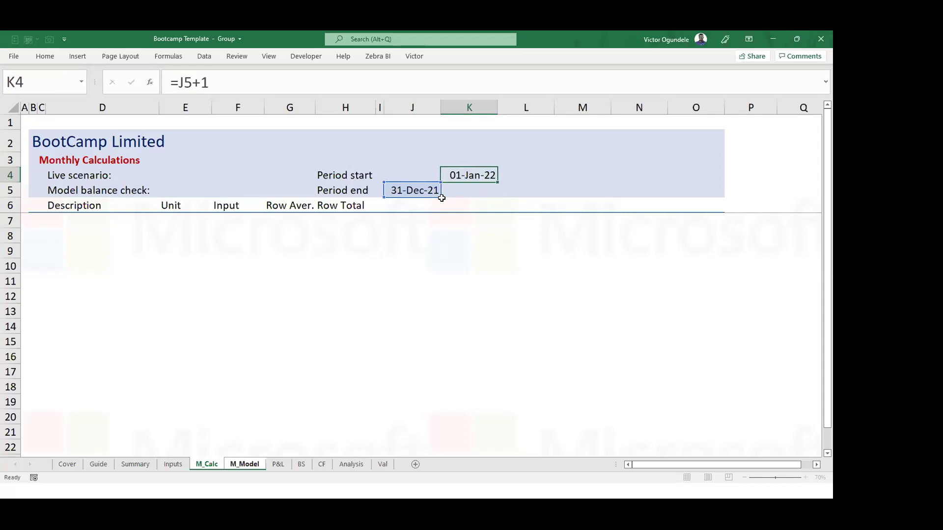
Set the period end in K5 to =EDATE(K4,1)-1, giving 31-Jan-22.
key("Down")
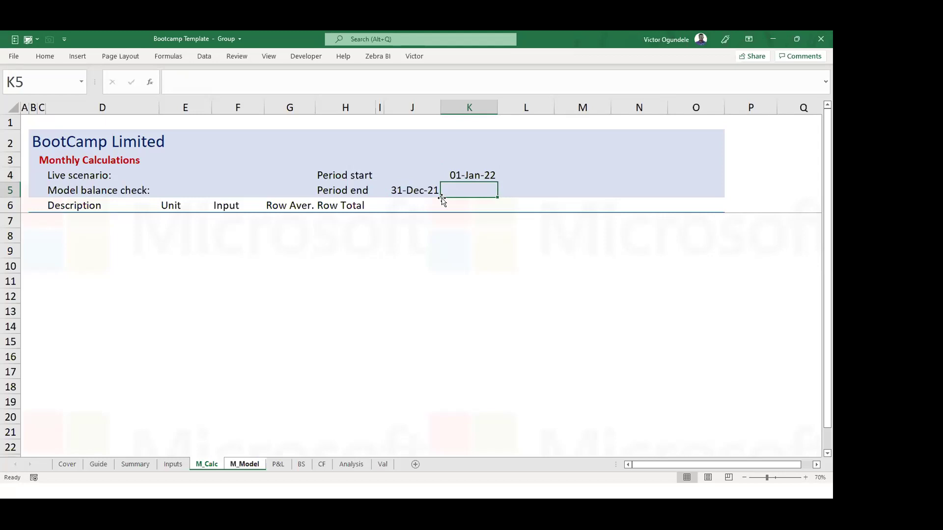
type("=ed")
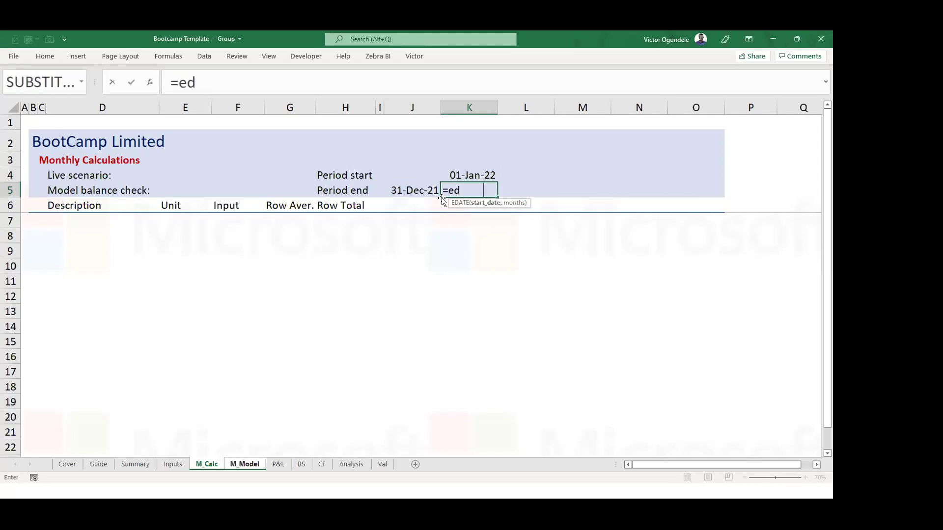
key("Tab")
key("Up")
type(",")
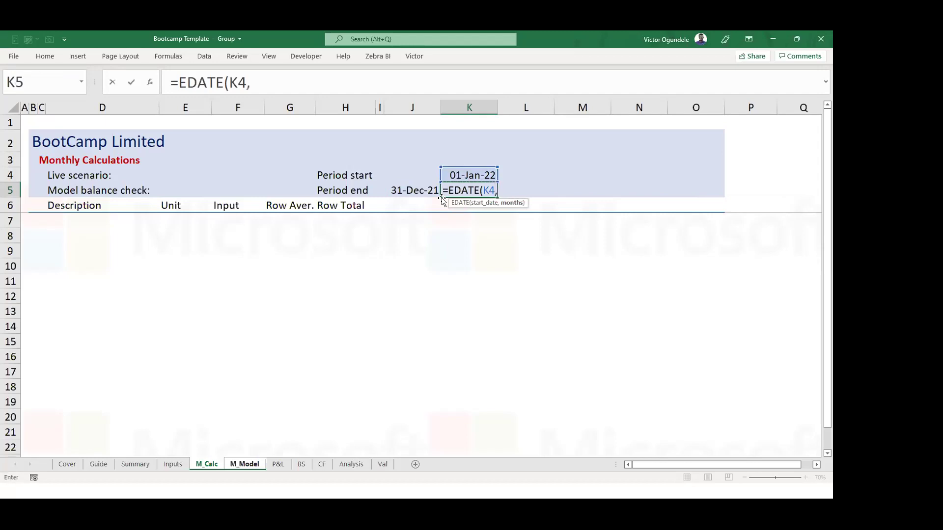
type("1")
key("ctrl+Return")
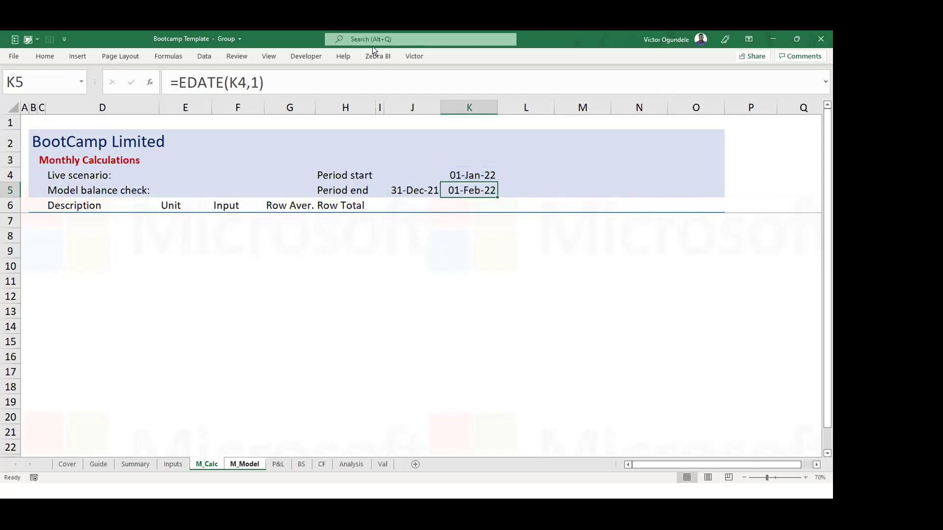
left_click(299, 79)
type("-1")
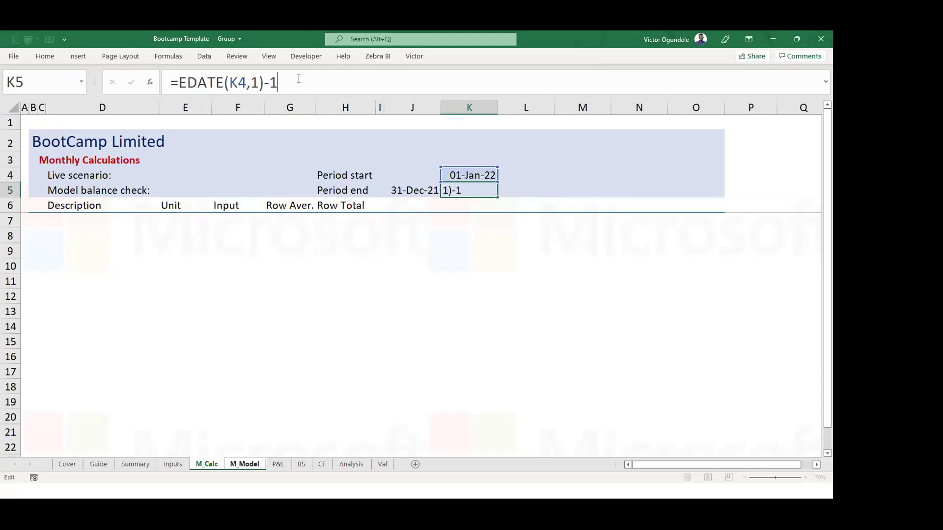
key("Return")
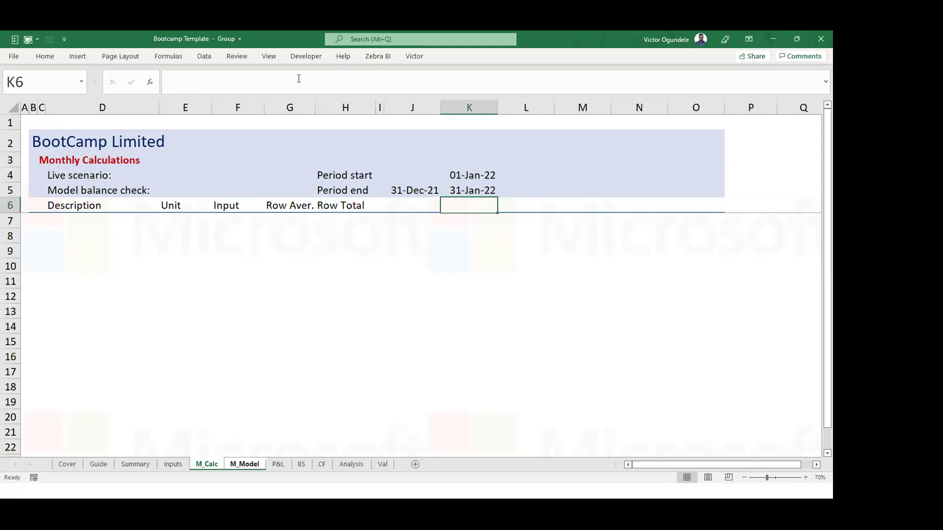
Label the year in K6 with =YEAR(K4), showing 2022F.
type("=")
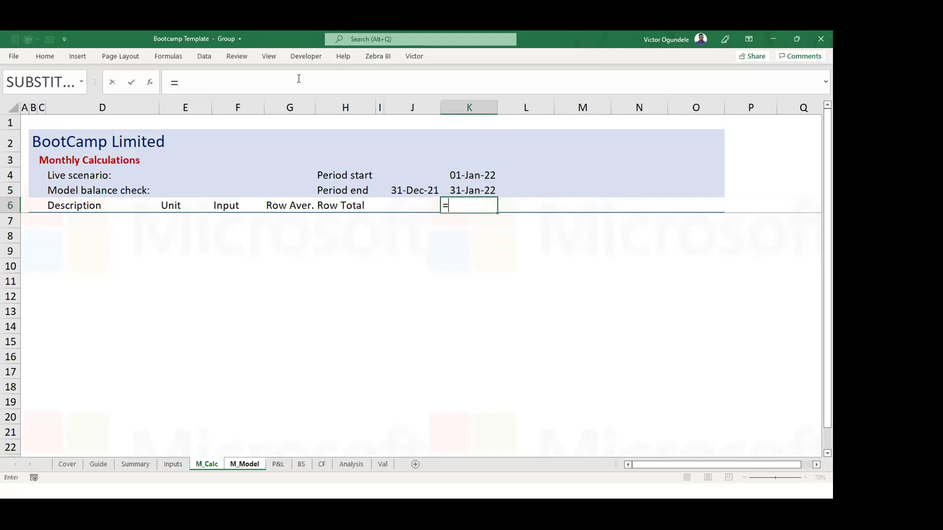
type("year`")
key("BackSpace")
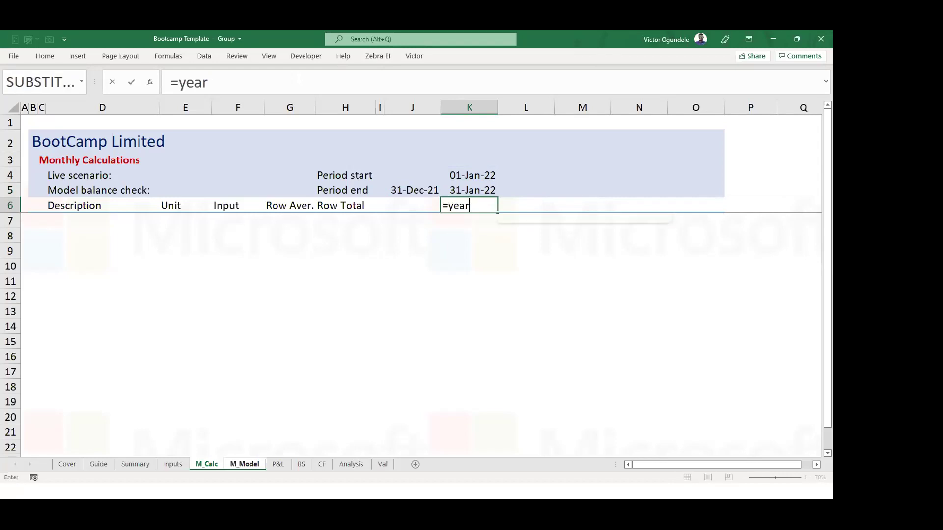
key("Tab")
key("Up")
key("Up")
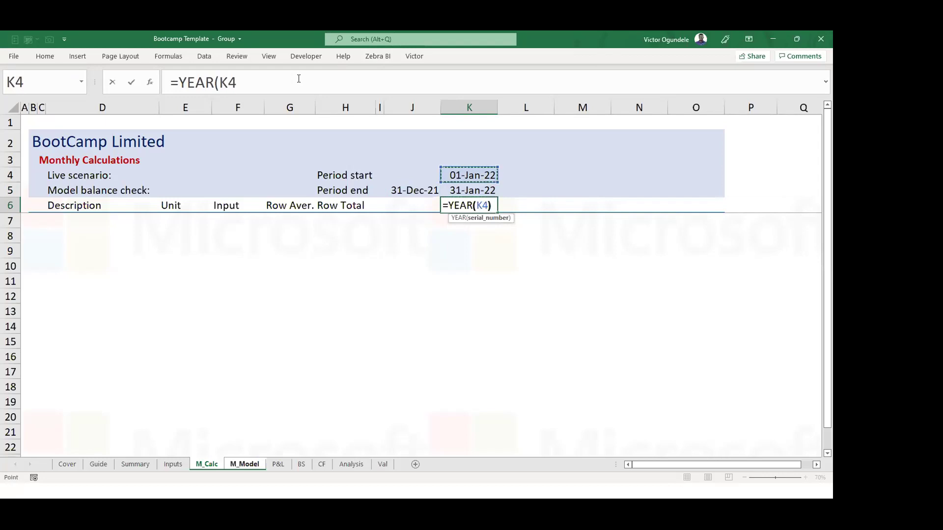
key("ctrl+Return")
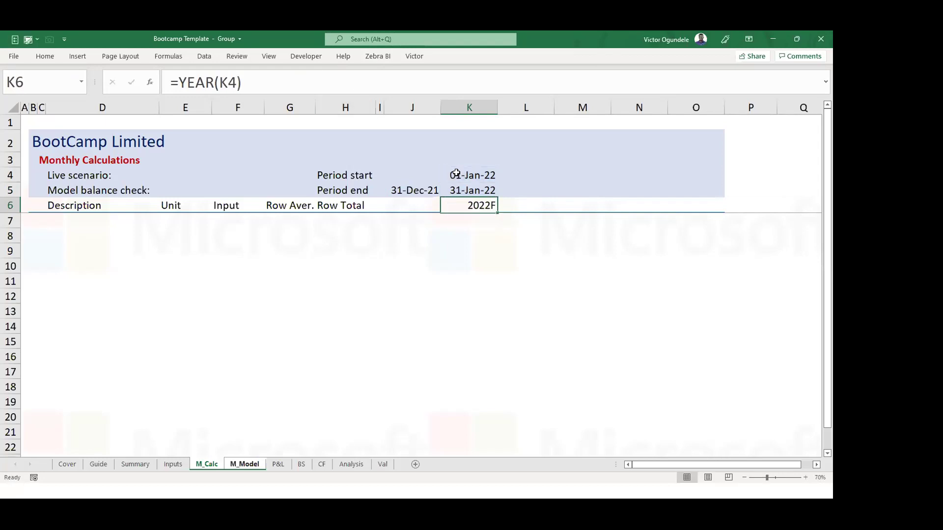
left_click(456, 276)
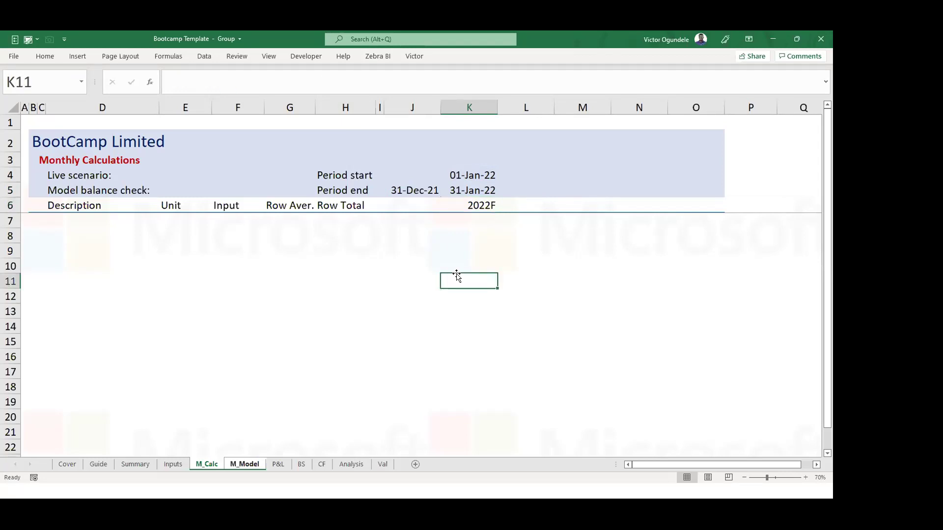
Label D8 'Period count' and enter =J8+1 in K8 to start at 1.
left_click(63, 236)
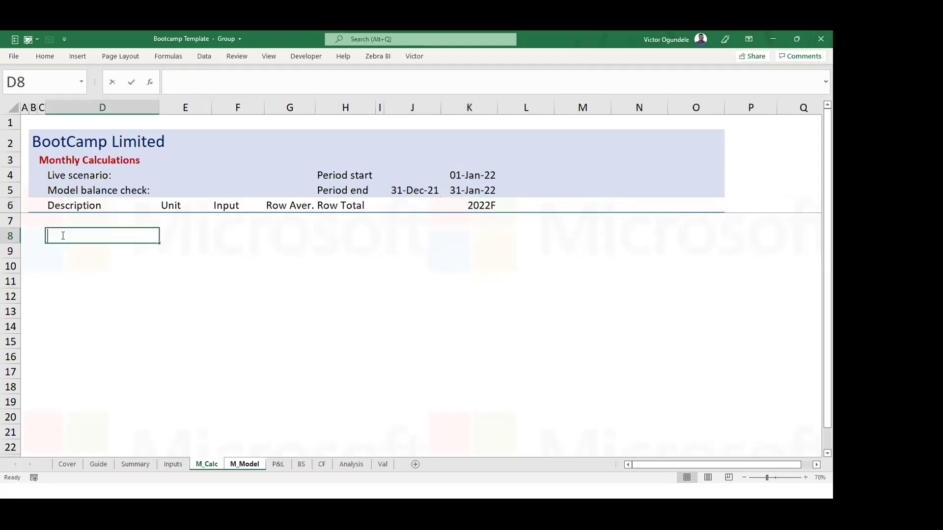
type("Period count")
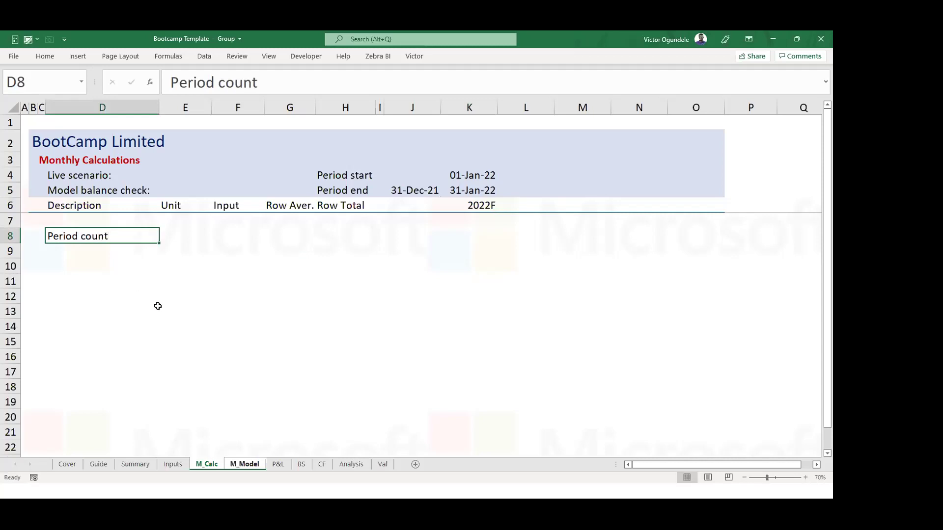
key("Right")
key("Right")
key("Right")
key("Right")
key("Right")
key("Right")
key("Right")
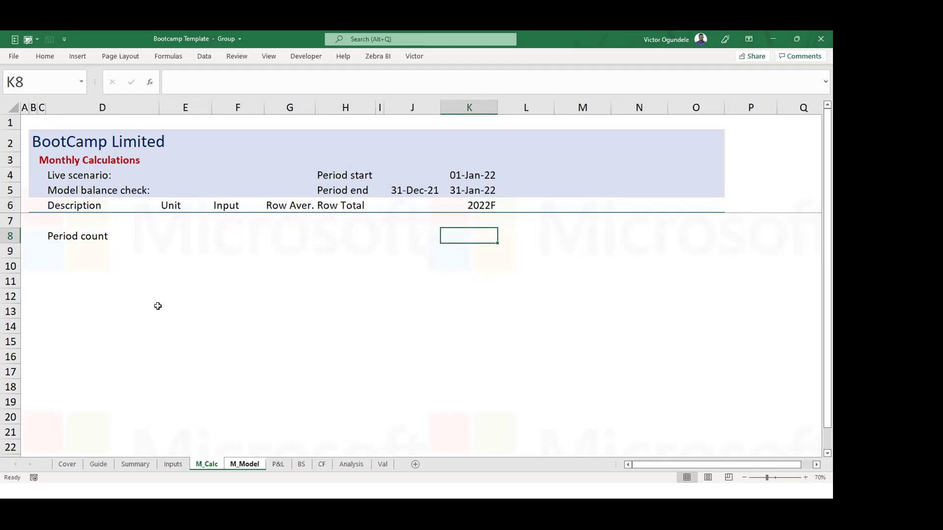
type("=")
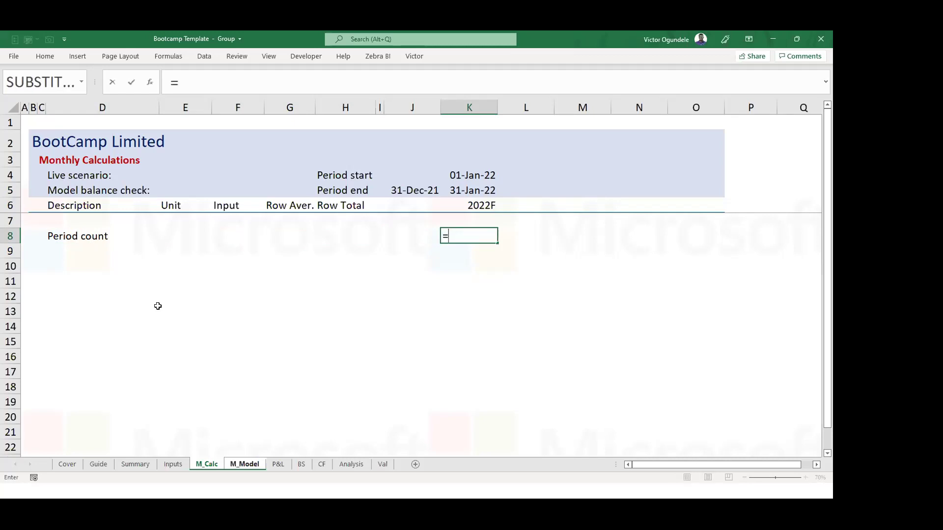
key("Left")
type("+1")
key("ctrl+Return")
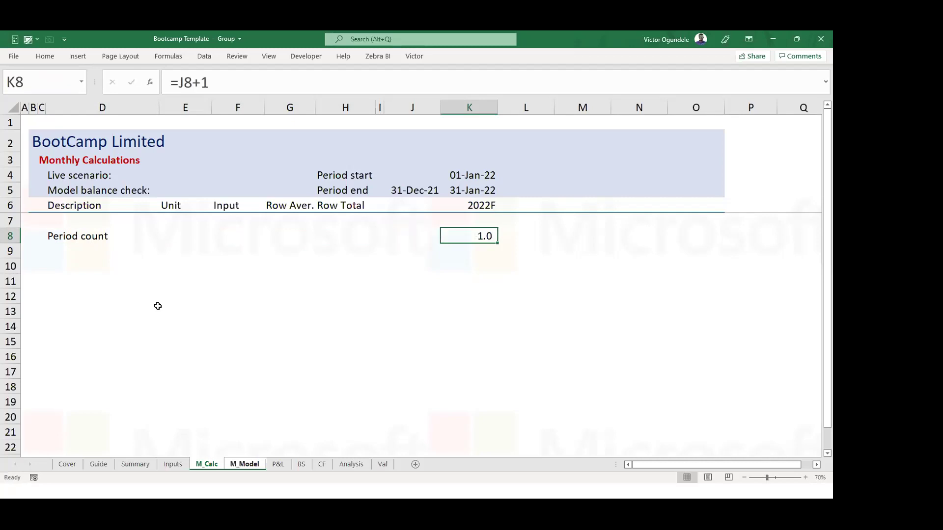
Fill the period count formula across K8:BR8 to number periods 1 to 60.
key("shift+Right")
key("shift+Right")
key("shift+Right")
key("shift+Right")
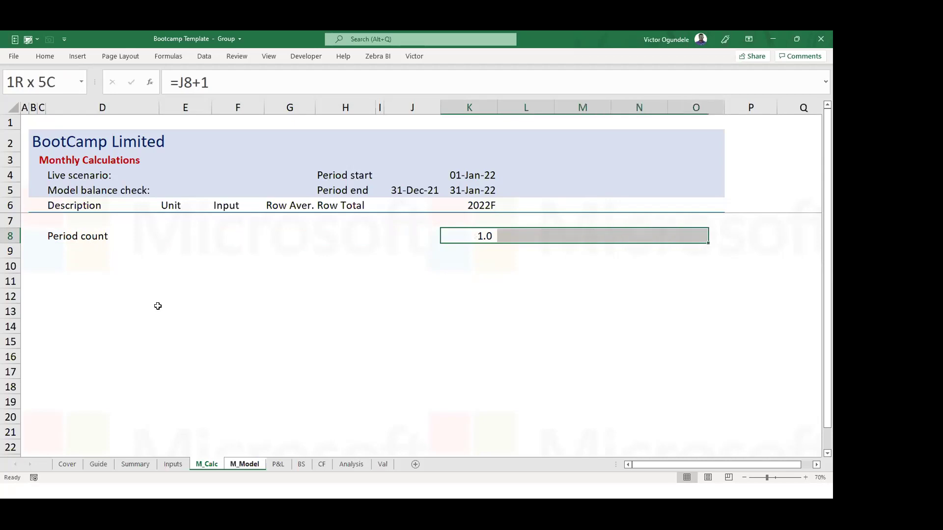
key("shift+Right")
key("shift+Right")
key("shift+Right")
key("shift+Right")
key("shift+Right")
key("shift+Right")
key("shift+Right")
key("shift+Right")
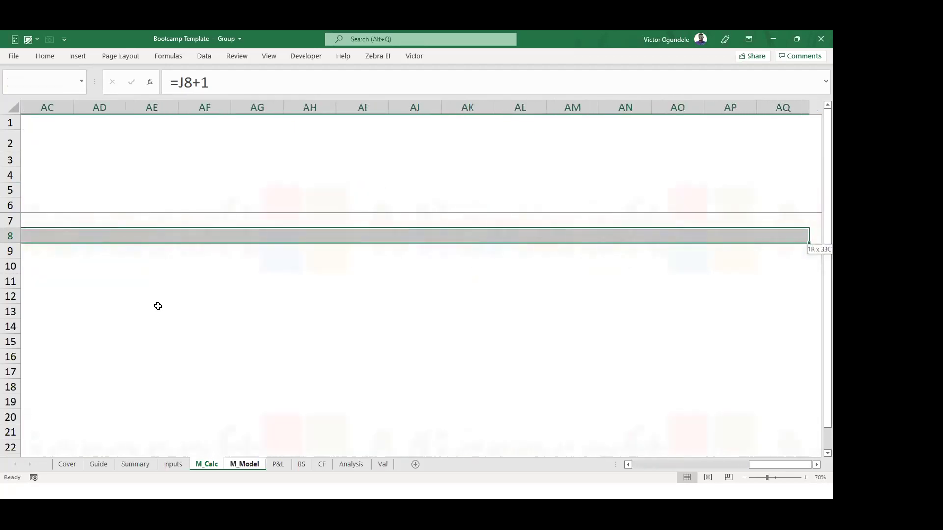
key("shift+Left")
key("shift+Left")
key("shift+Left")
key("shift+Left")
key("shift+Right")
key("shift+Right")
key("shift+Right")
key("shift+Right")
key("shift+Right")
key("shift+Right")
key("shift+Right")
key("shift+Right")
key("shift+Right")
key("shift+Right")
key("shift+Right")
key("shift+Right")
key("shift+Right")
key("shift+Right")
key("shift+Right")
key("shift+Right")
key("shift+Right")
key("shift+Right")
key("shift+Right")
key("shift+Right")
key("shift+Right")
key("shift+Right")
key("shift+Right")
key("shift+Right")
key("shift+Right")
key("shift+Right")
key("shift+Right")
key("shift+Right")
key("shift+Right")
key("shift+Right")
key("ctrl+r")
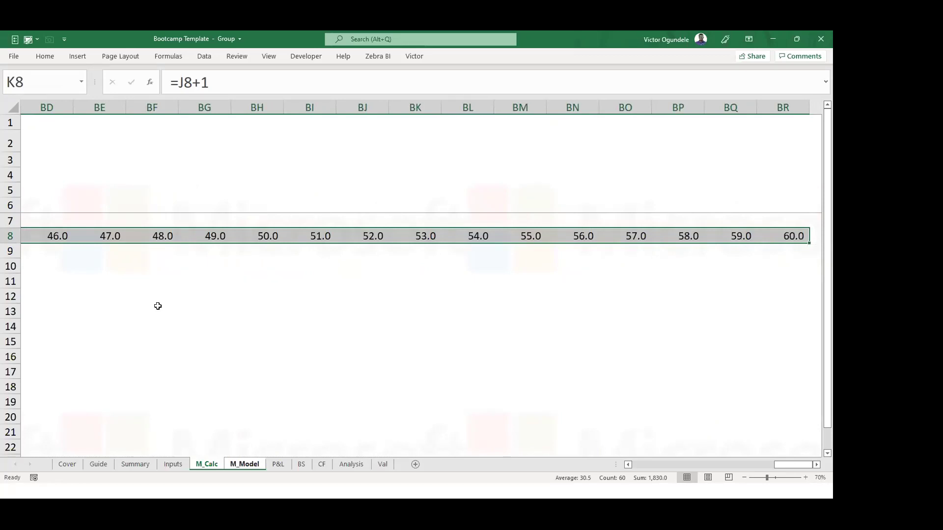
key("ctrl+Left")
key("Right")
key("Right")
key("Right")
key("Right")
key("Right")
key("Right")
key("Right")
key("Up")
key("Up")
key("Up")
key("Up")
key("Up")
key("Up")
key("Up")
Fill the monthly date and year formulas in rows 4–6 across to column BR.
key("Down")
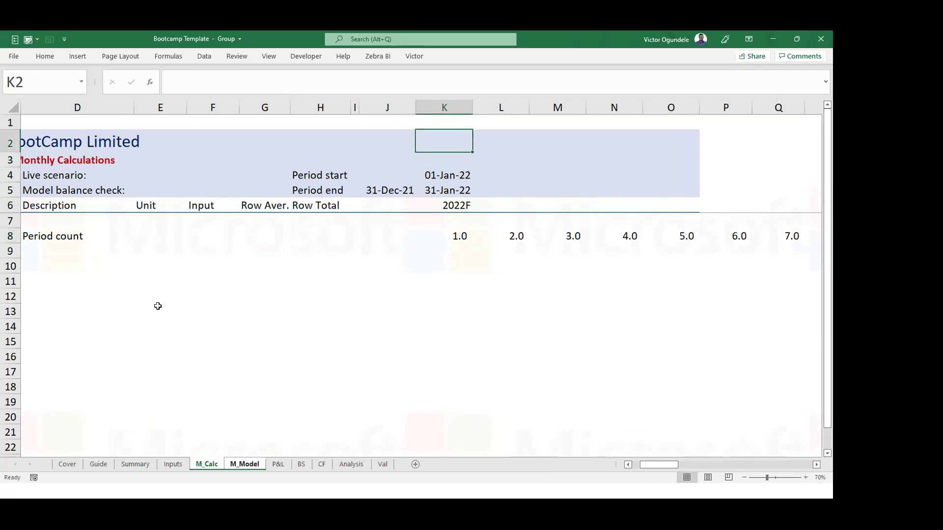
key("shift+Down")
key("shift+Down")
key("shift+Down")
key("shift+Down")
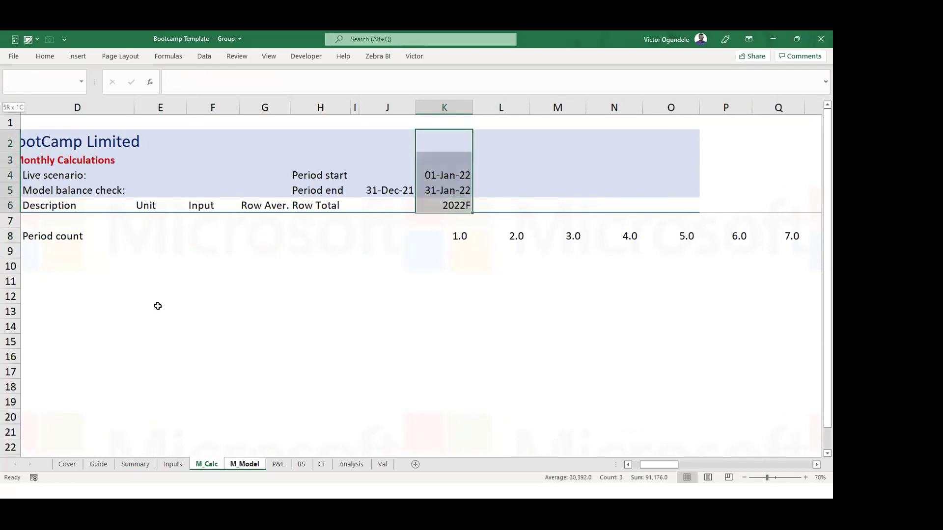
key("shift+Right")
key("shift+Right")
key("shift+Right")
key("shift+Right")
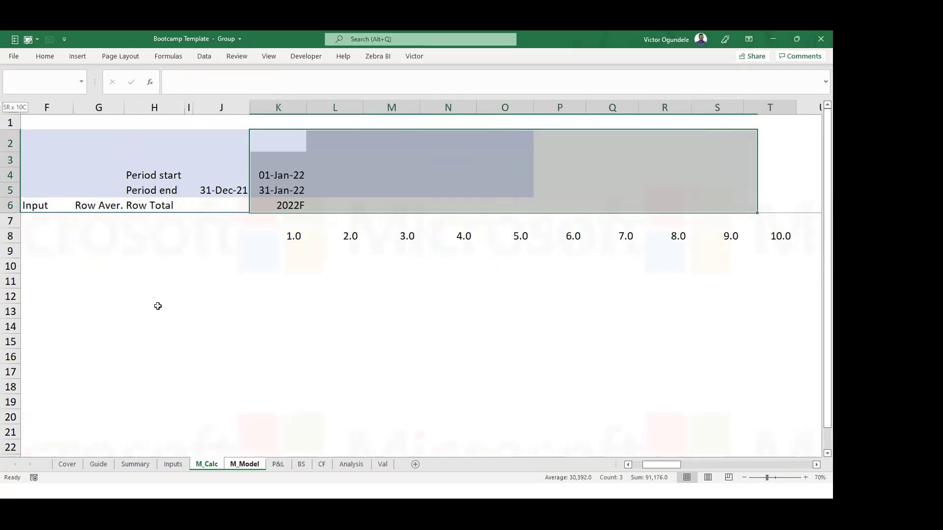
key("shift+Right")
key("shift+Right")
key("shift+Right")
key("shift+Right")
key("shift+Right")
key("shift+Right")
key("shift+Right")
key("shift+Right")
key("shift+Right")
key("shift+Right")
key("shift+Right")
key("shift+Right")
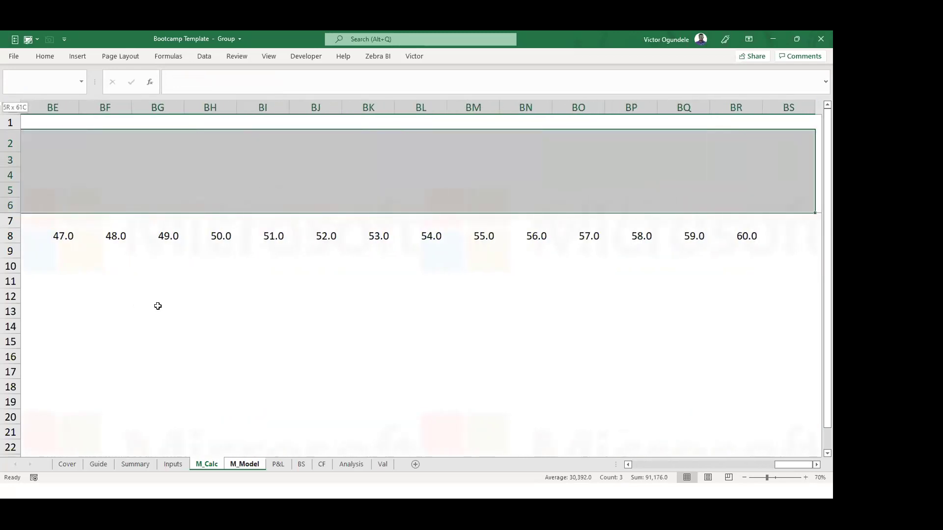
key("shift+Left")
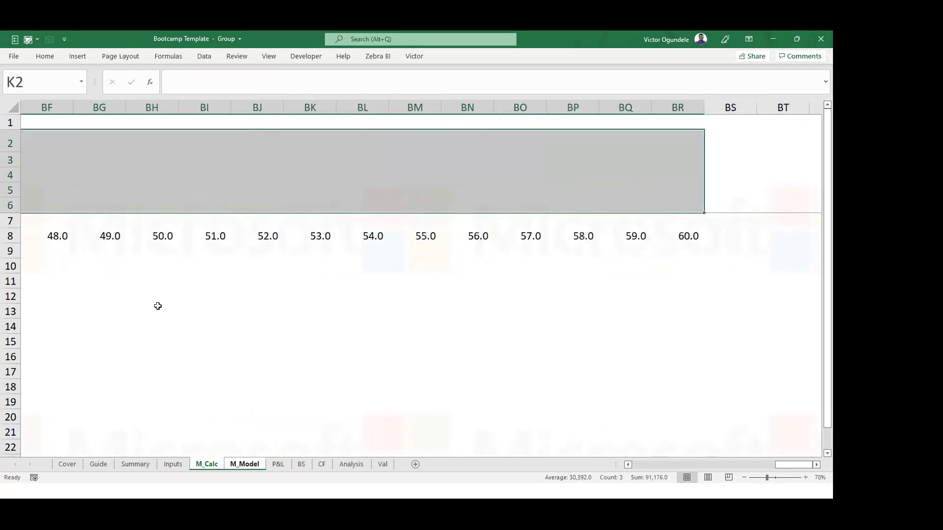
key("ctrl+r")
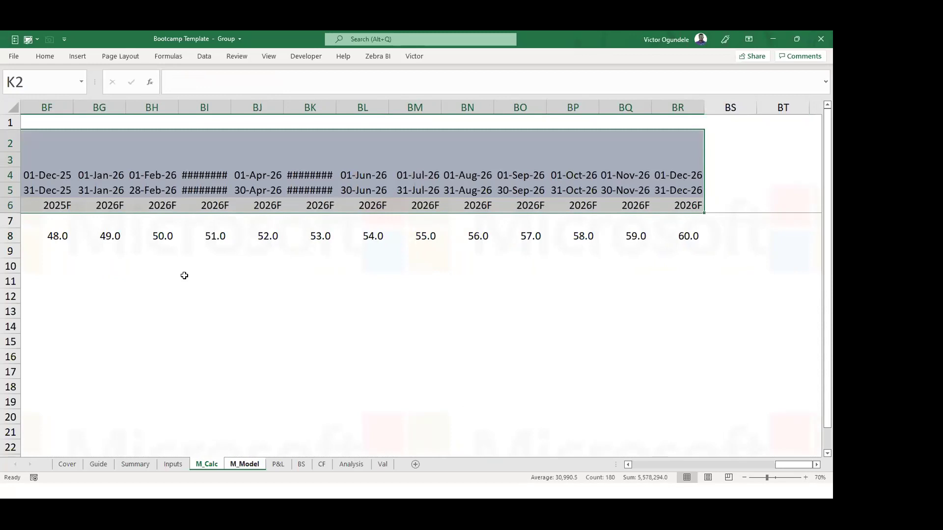
Autofit columns BI and BK, confirm the timeline ends 31-Dec-26, and return to the sheet start.
double_click(336, 107)
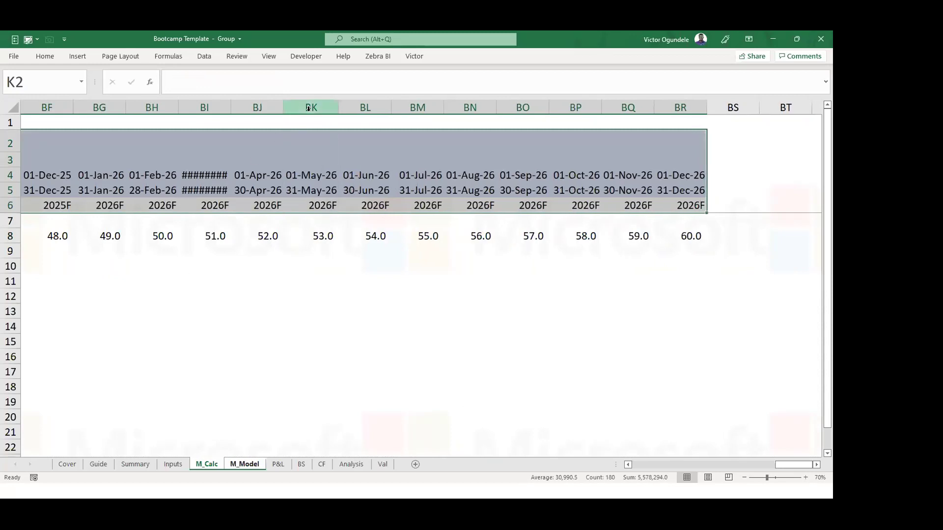
double_click(231, 107)
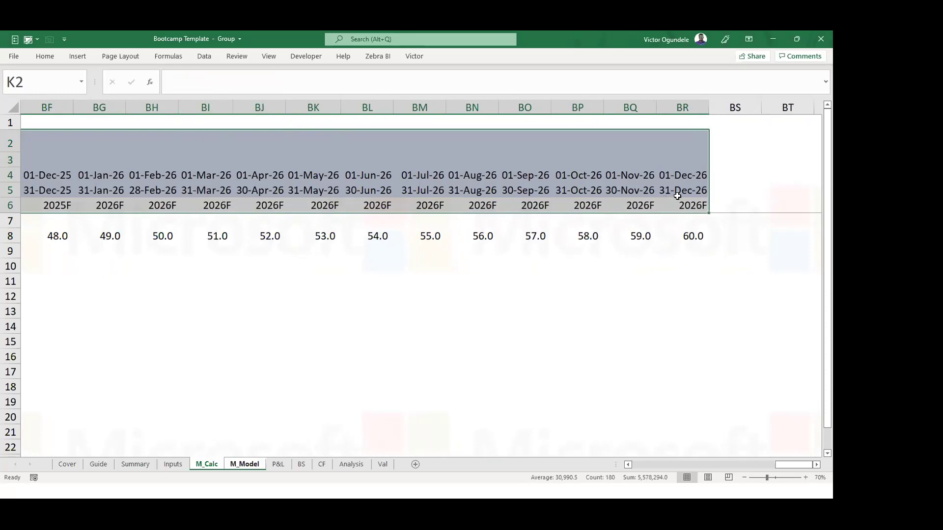
left_click(678, 191)
key("ctrl+Left")
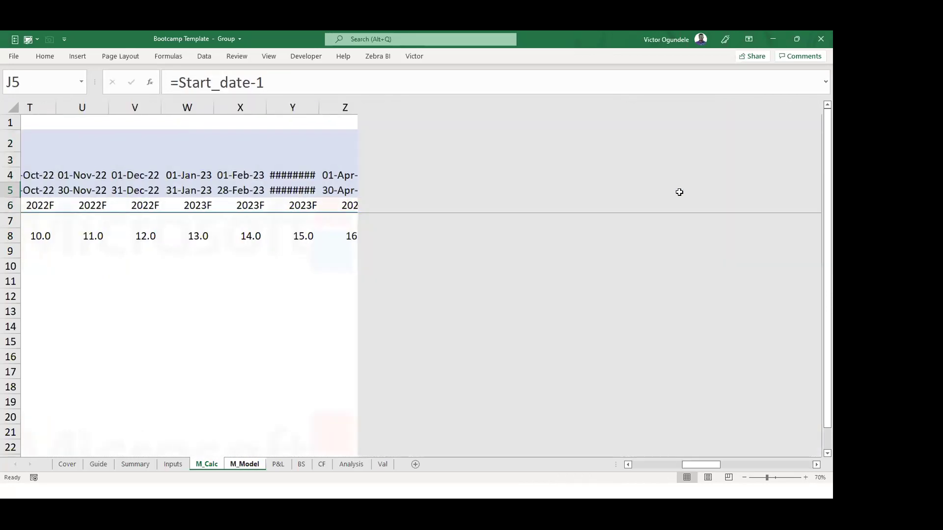
key("Right")
key("Up")
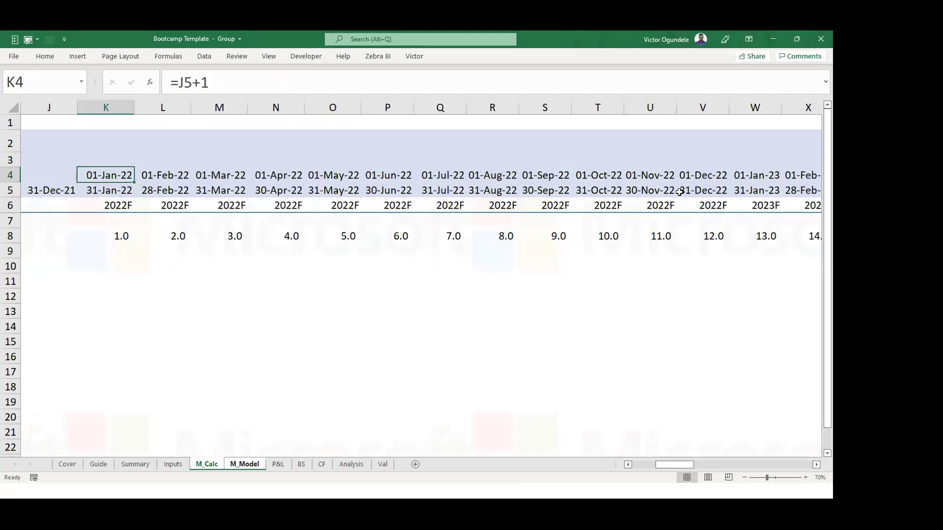
key("ctrl+Right")
key("Down")
key("Right")
key("Left")
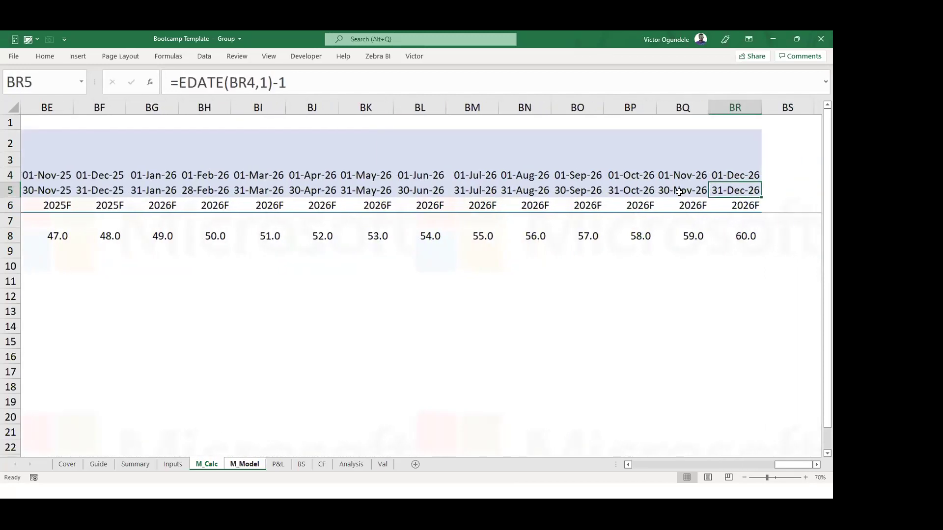
key("ctrl+Left")
key("ctrl+Left")
key("Home")
key("Down")
key("Down")
key("Down")
key("Down")
key("Right")
key("Right")
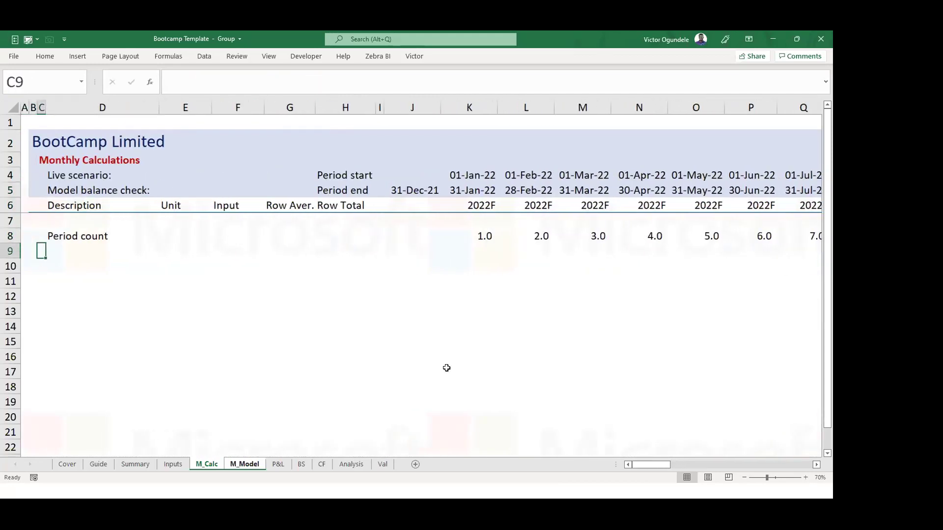
Check M_Model's timeline columns K:BR, then move to the Inputs sheet to ungroup.
left_click(245, 466)
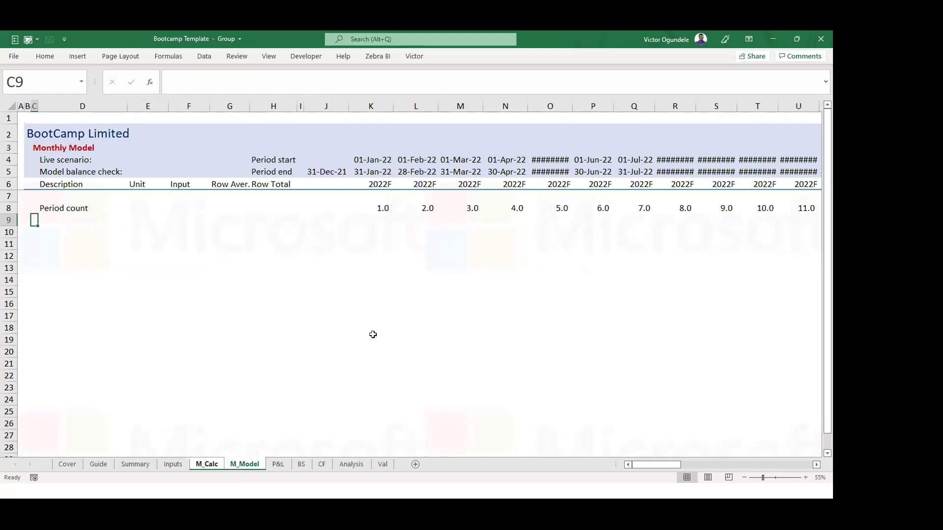
left_click(373, 99)
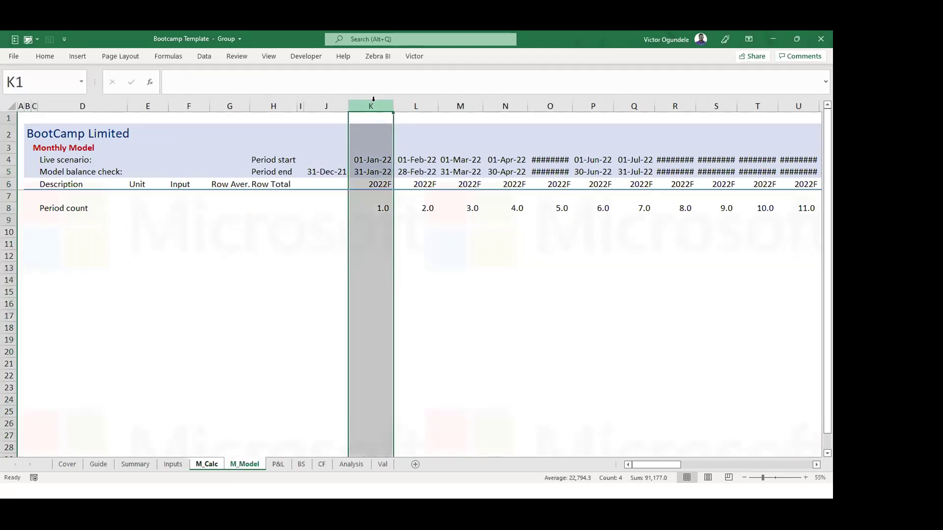
key("ctrl+shift+Right")
key("ctrl+shift+Left")
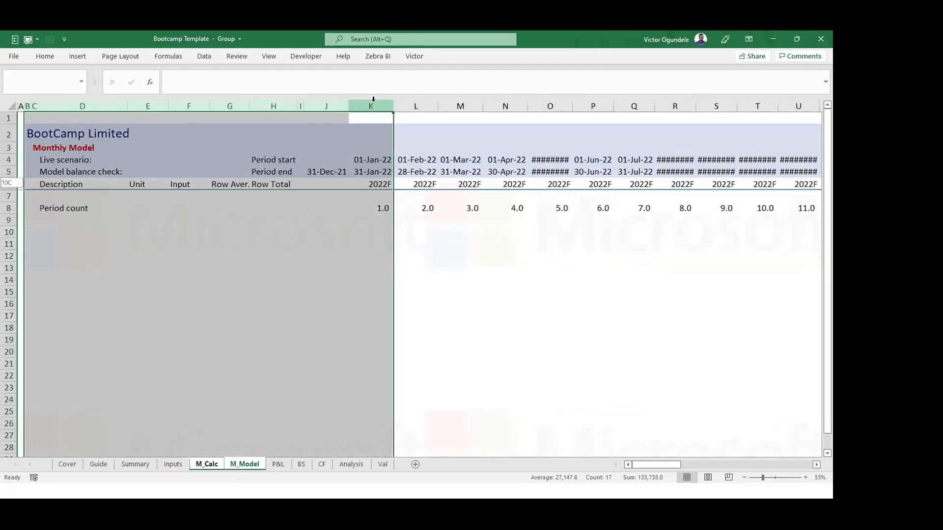
key("shift+Right")
key("shift+Right")
key("shift+Right")
key("shift+Right")
key("shift+Right")
key("shift+Right")
key("shift+Right")
key("shift+Right")
key("shift+Right")
key("shift+Right")
key("shift+Right")
key("shift+Right")
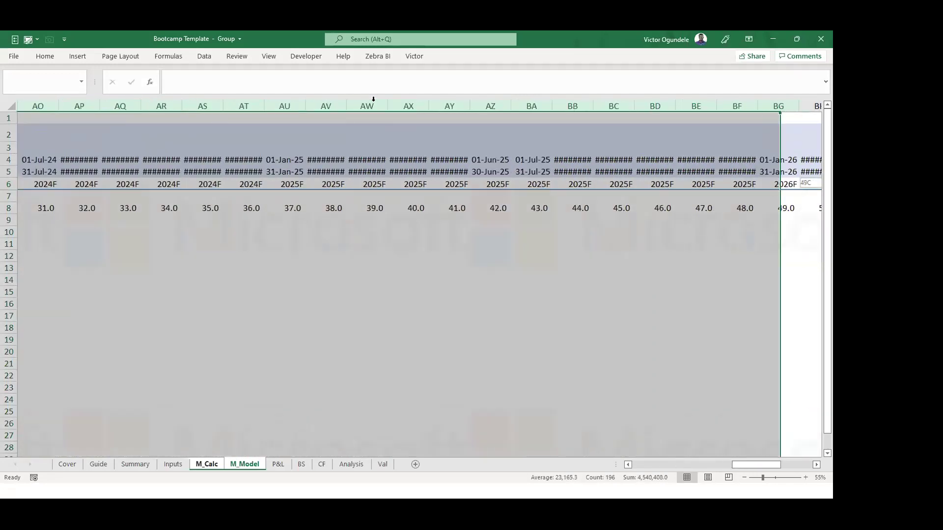
key("shift+Right")
key("shift+Right")
key("shift+Right")
key("shift+Right")
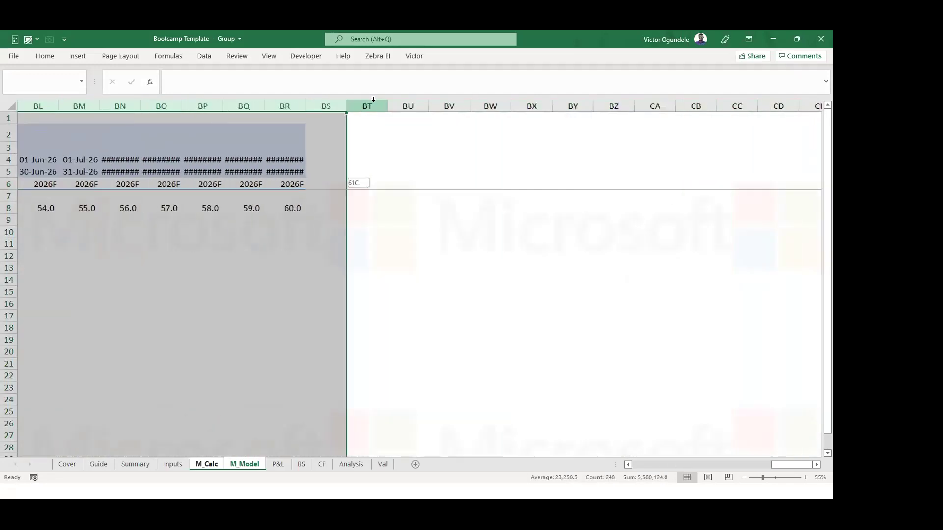
left_click_drag(373, 100, 304, 105)
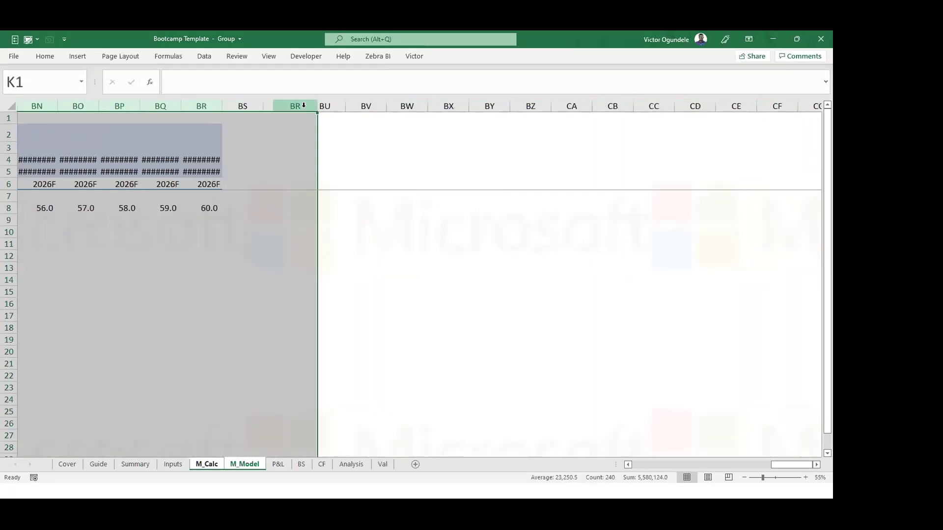
key("ctrl+BackSpace")
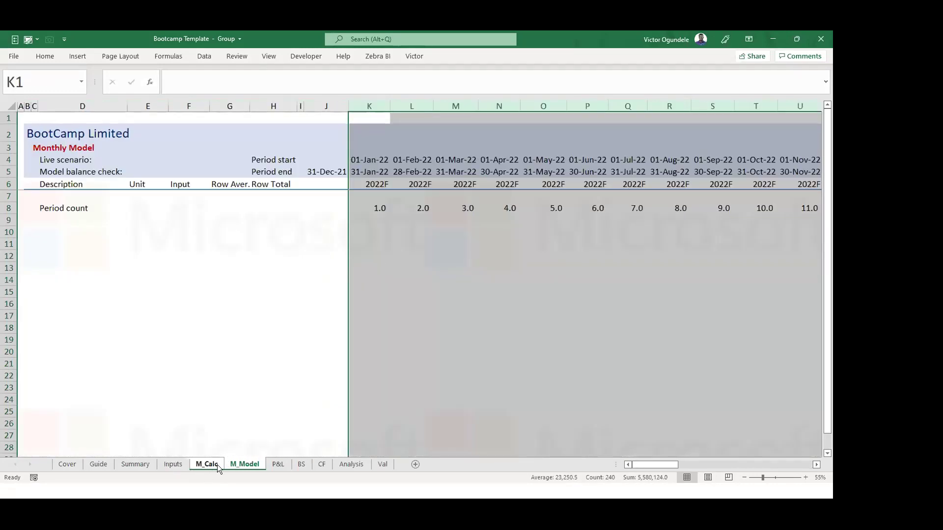
left_click(172, 465)
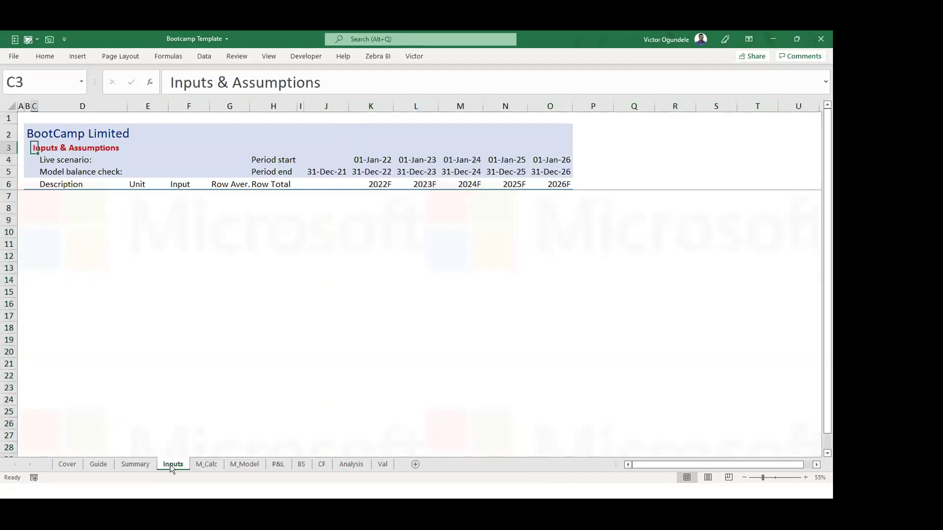
On M_Calc, autofit the columns of timeline range K4:BR5 so the period dates display in full.
left_click(207, 462)
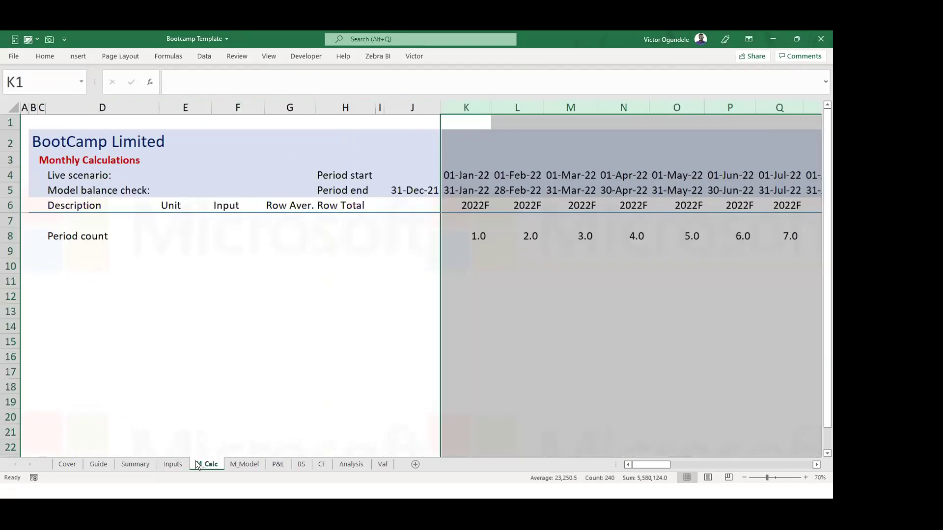
left_click(363, 248)
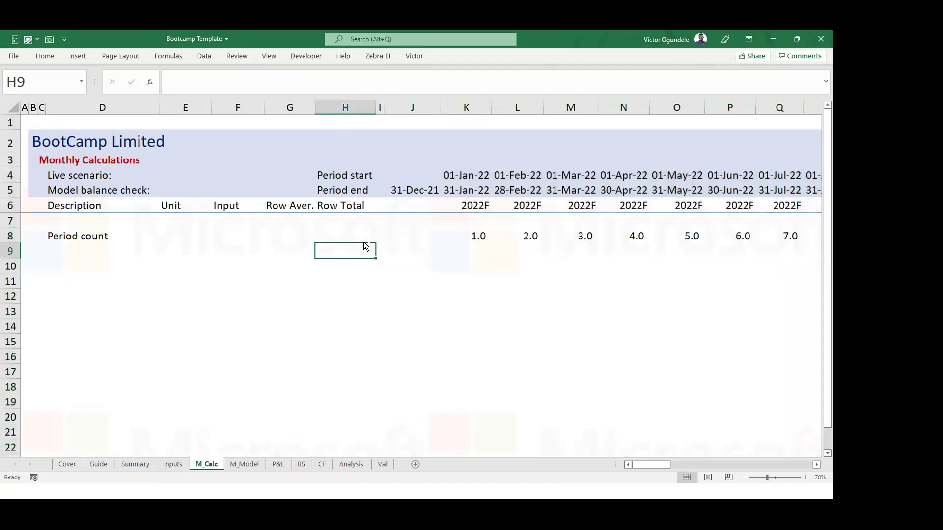
scroll(363, 243, "down", 1, "ctrl")
scroll(362, 243, "down", 1, "ctrl")
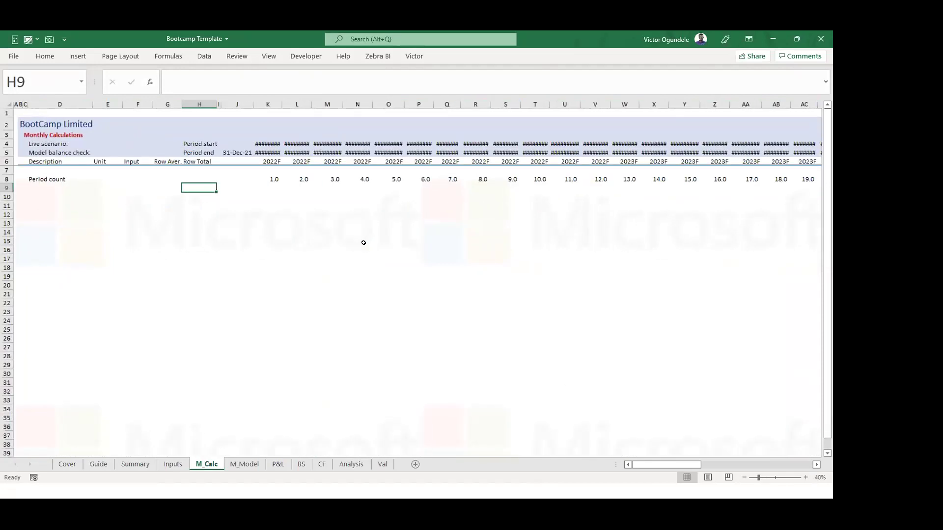
left_click(264, 143)
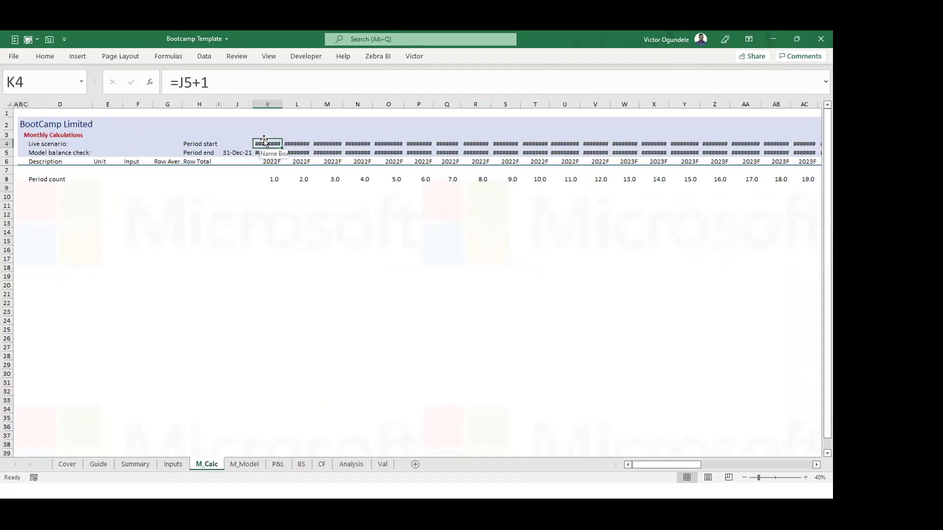
key("shift+Down")
key("ctrl+shift+Right")
key("alt+h")
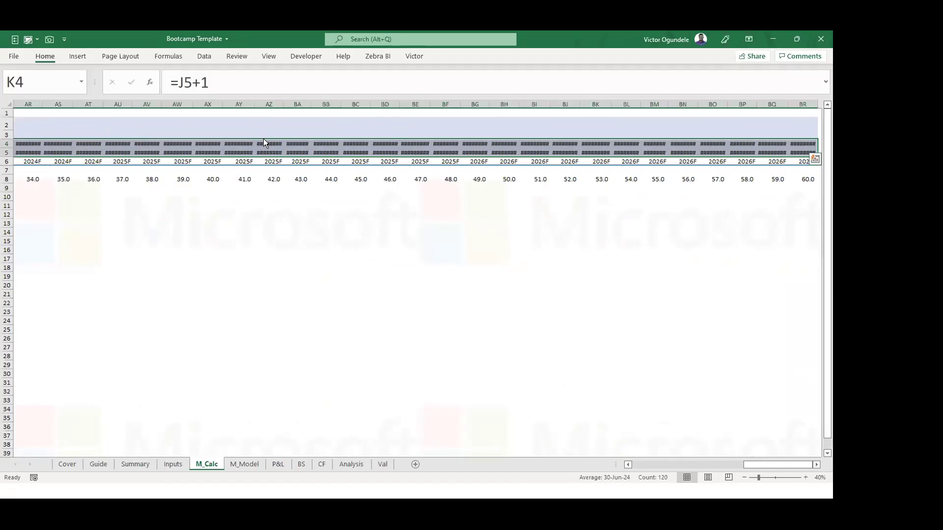
key("o")
key("i")
Check the period end date formulas from K5 onward and the first period count in K8.
left_click(377, 152)
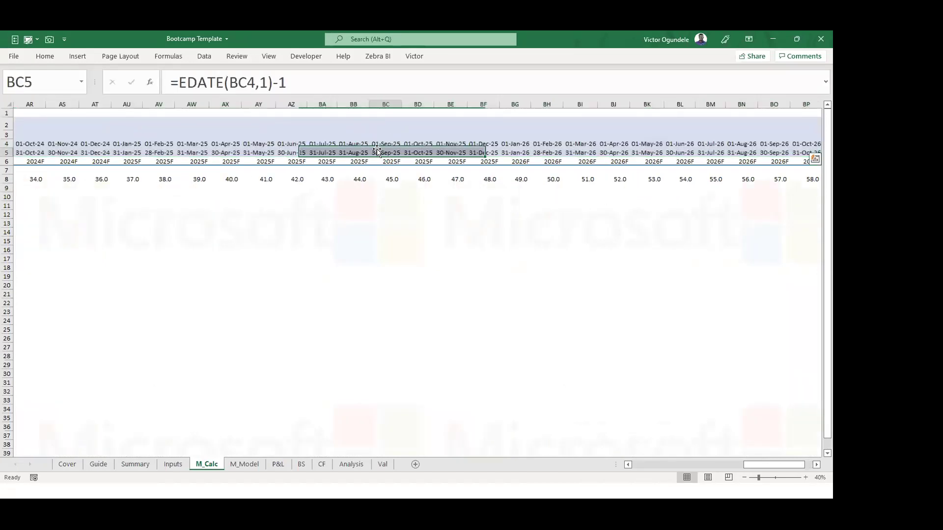
scroll(377, 150, "up", 1, "ctrl")
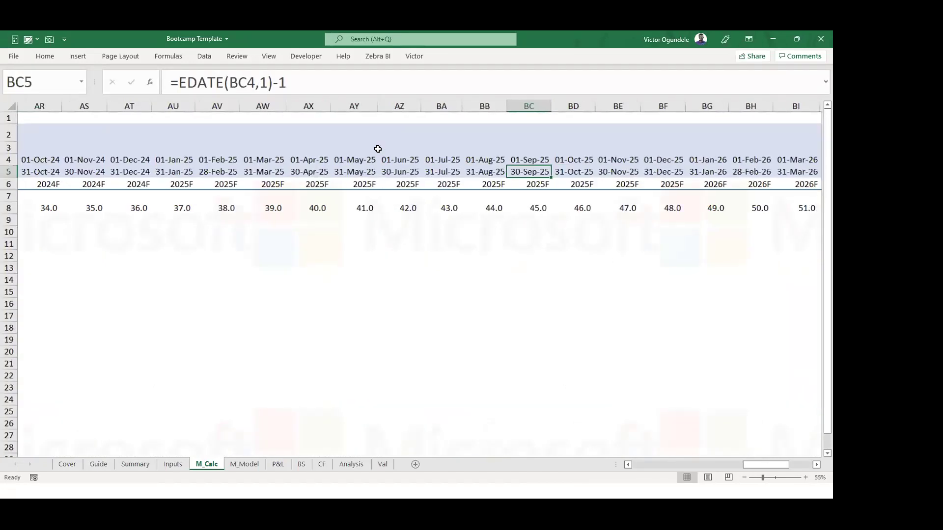
key("ctrl+Left")
key("ctrl+Left")
key("ctrl+Left")
key("ctrl+Right")
key("ctrl+Right")
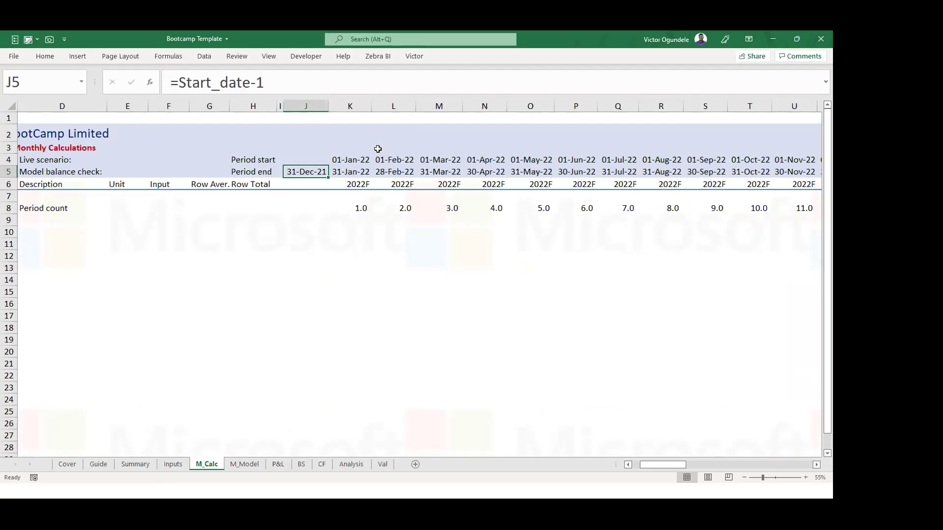
key("Right")
key("Left")
key("Right")
key("Right")
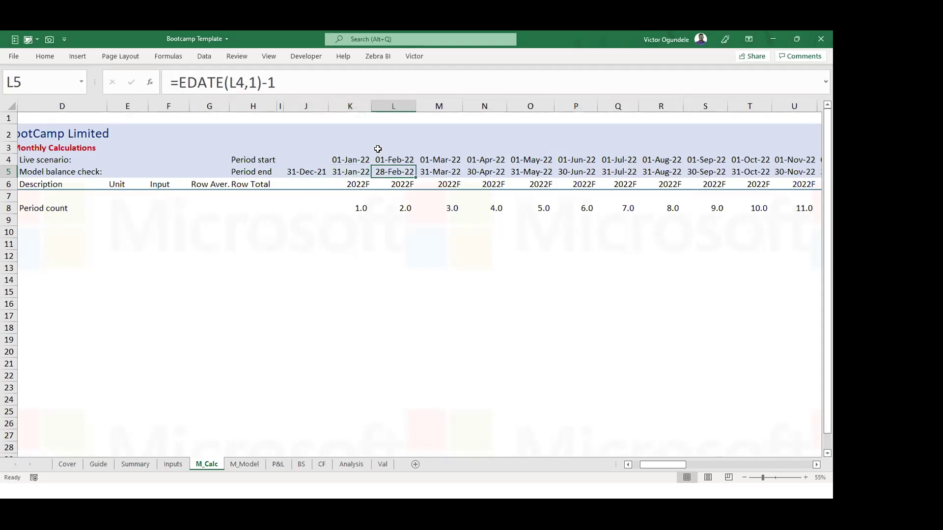
key("Right")
key("Left")
key("Left")
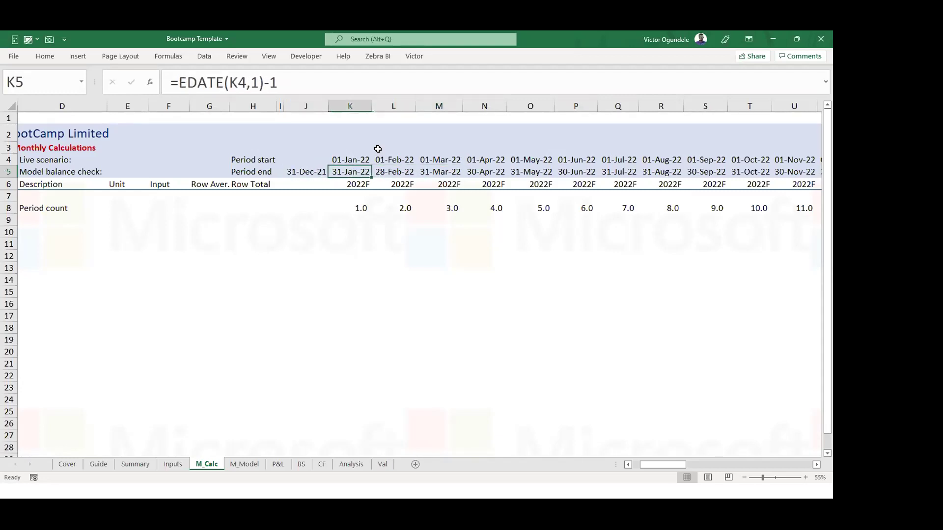
key("Down")
key("Down")
key("Down")
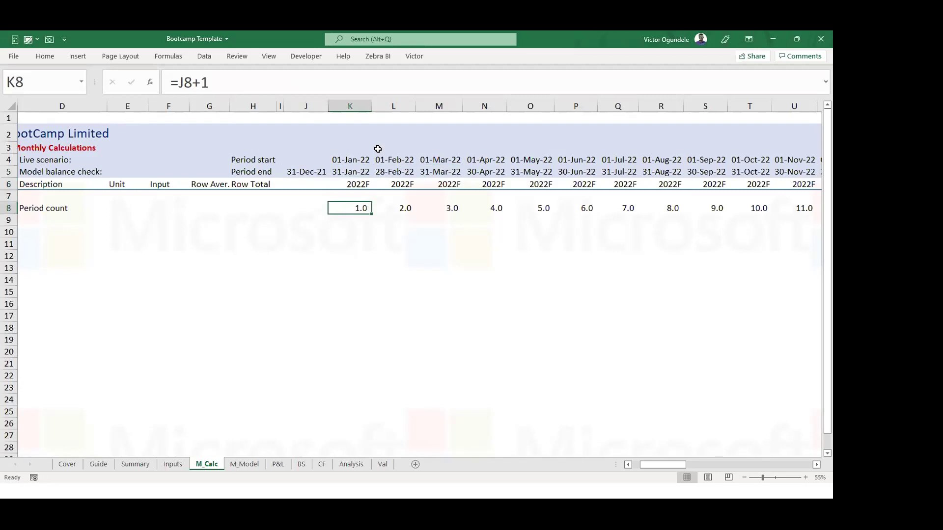
Insert a blank column at W before January 2023, then remove it again.
mouse_move(351, 106)
left_mouse_down()
mouse_move(783, 119)
mouse_move(680, 112)
left_mouse_up()
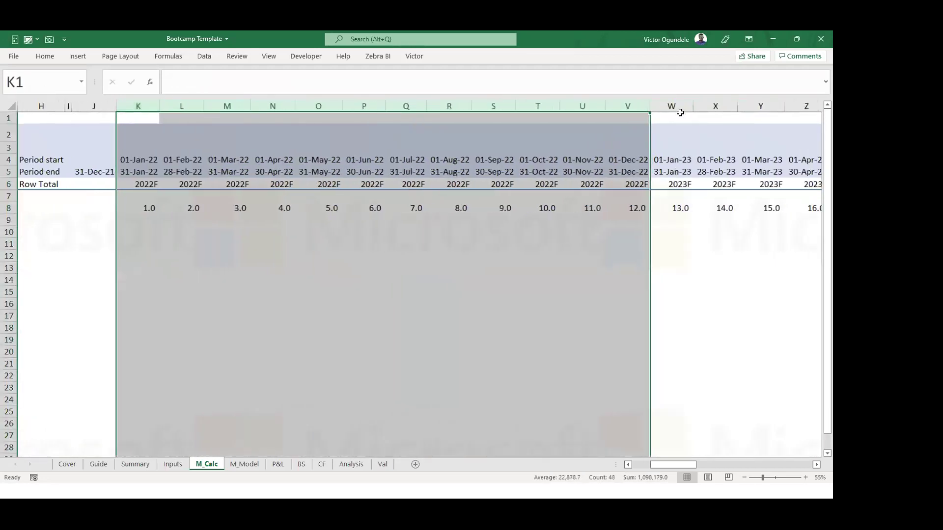
left_click(674, 105)
key("ctrl+shift+plus")
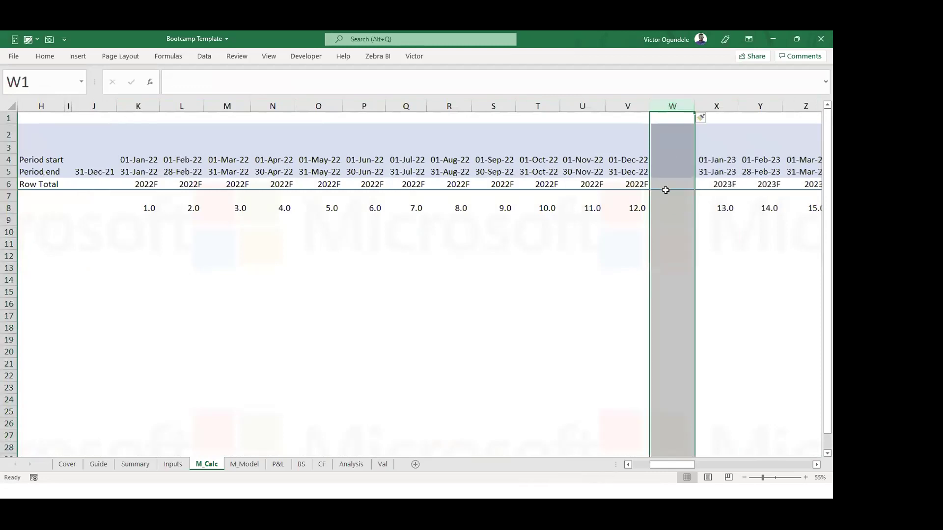
left_click(665, 206)
scroll(716, 221, "right", 3)
scroll(677, 218, "right", 3)
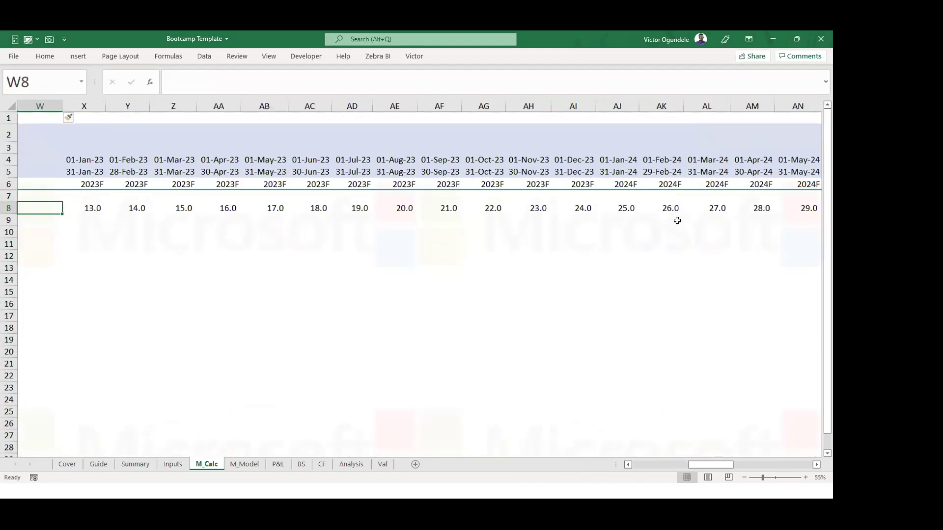
scroll(631, 225, "left", 5)
scroll(631, 224, "left", 3)
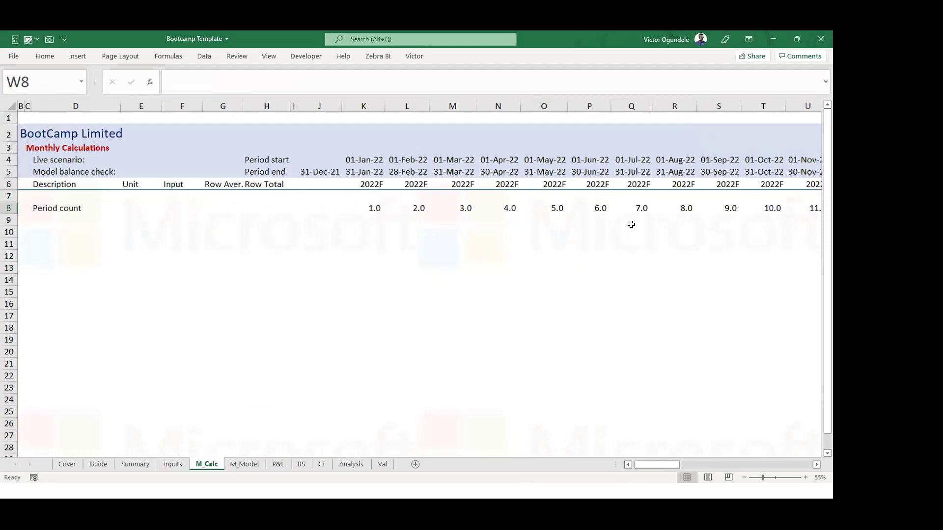
scroll(631, 224, "right", 4)
key("ctrl+space")
left_click(348, 250)
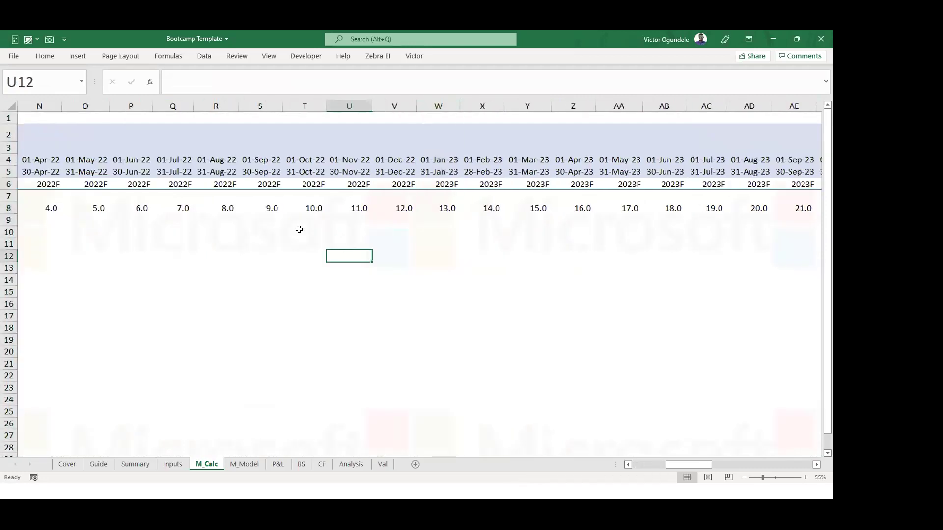
scroll(299, 229, "left", 4)
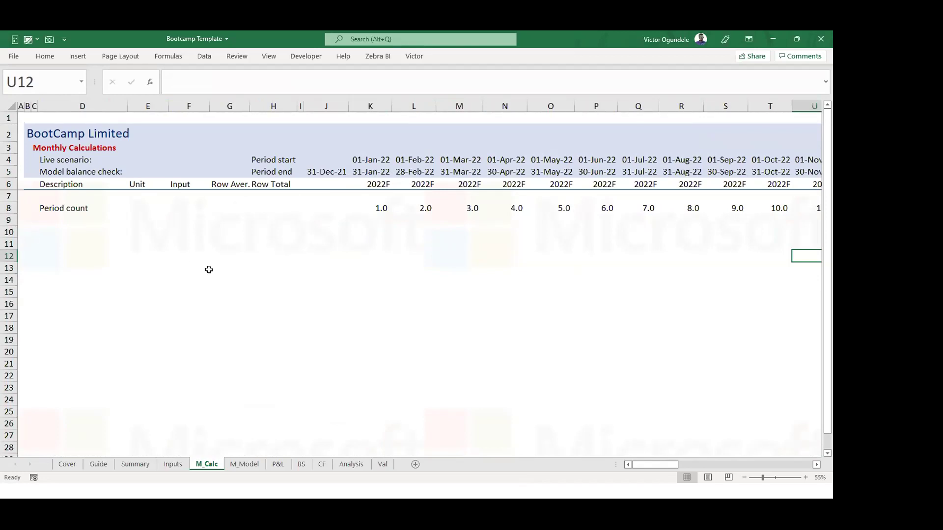
Look over the Cover and Guide sheets, ending at cell A1 on Guide.
left_click(265, 248)
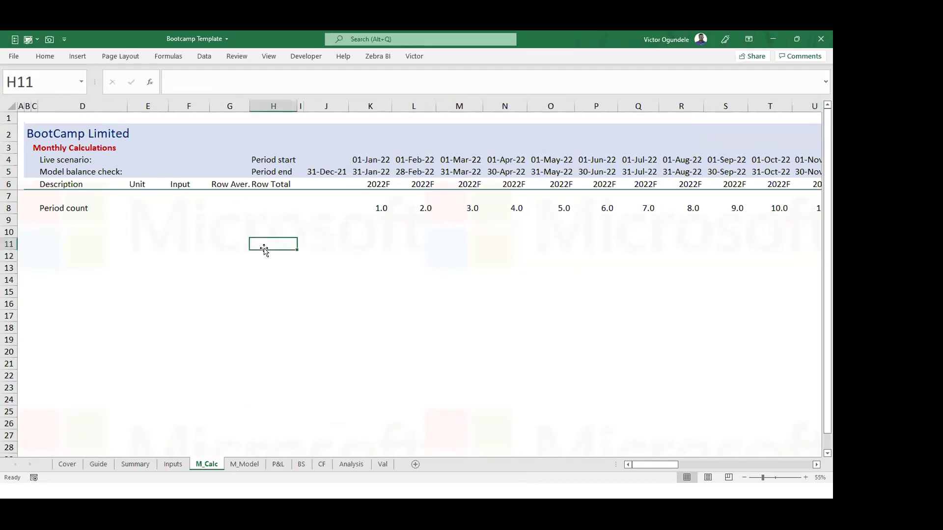
scroll(270, 319, "down", 3)
scroll(269, 319, "up", 3)
left_click(77, 464)
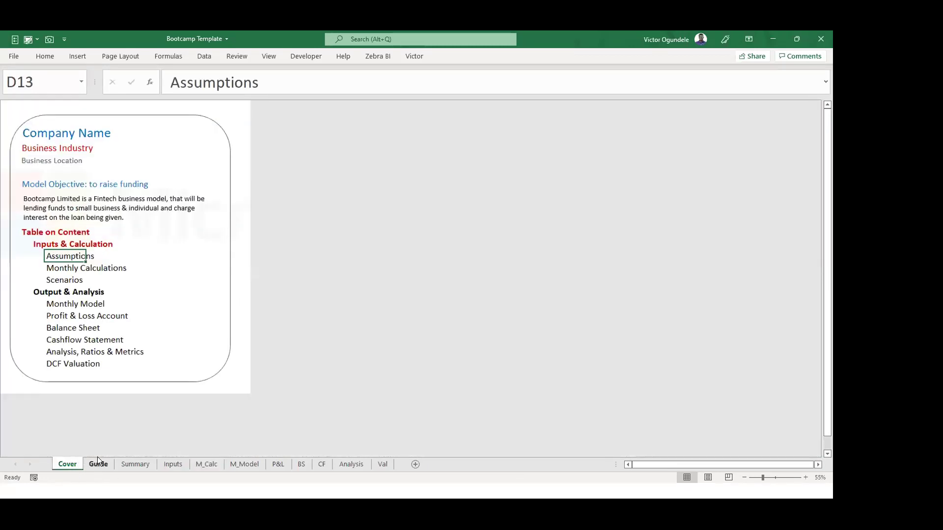
left_click(96, 464)
left_click(174, 294)
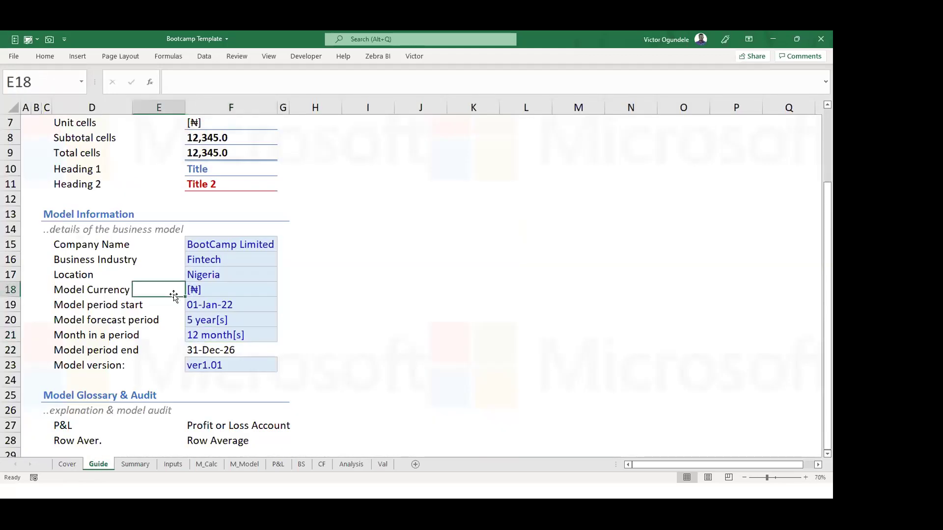
scroll(173, 294, "down", 1)
key("ctrl+Home")
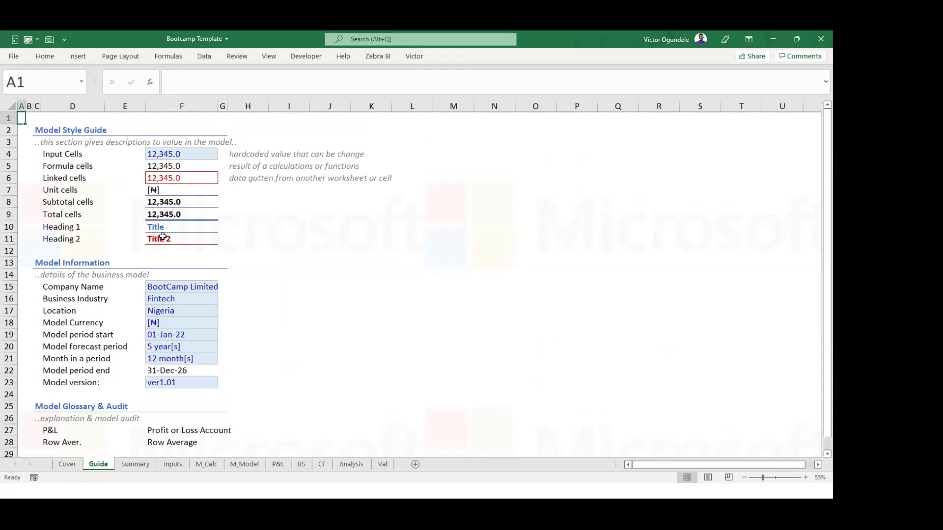
Autofit column F so the BootCamp Limited title in F15 fits, then move to Summary.
left_click(200, 287)
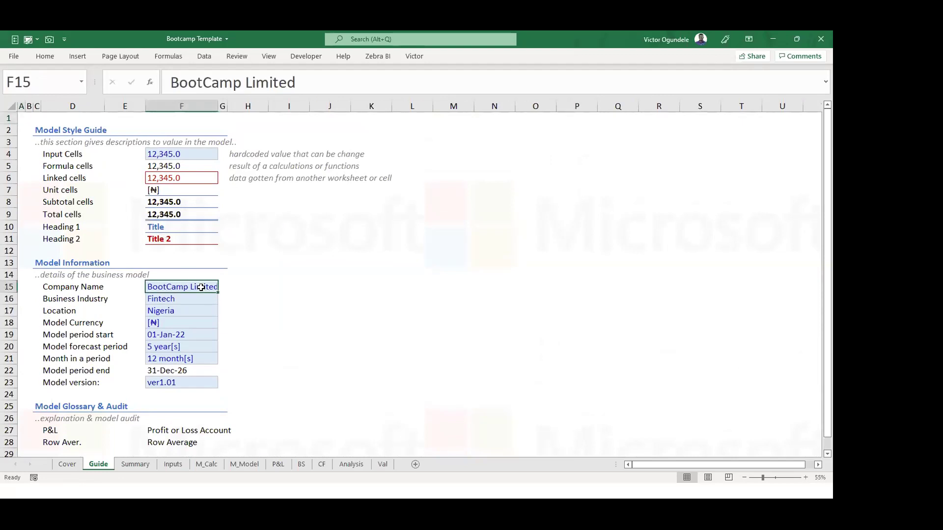
key("alt+h")
key("o")
key("i")
left_click(245, 286)
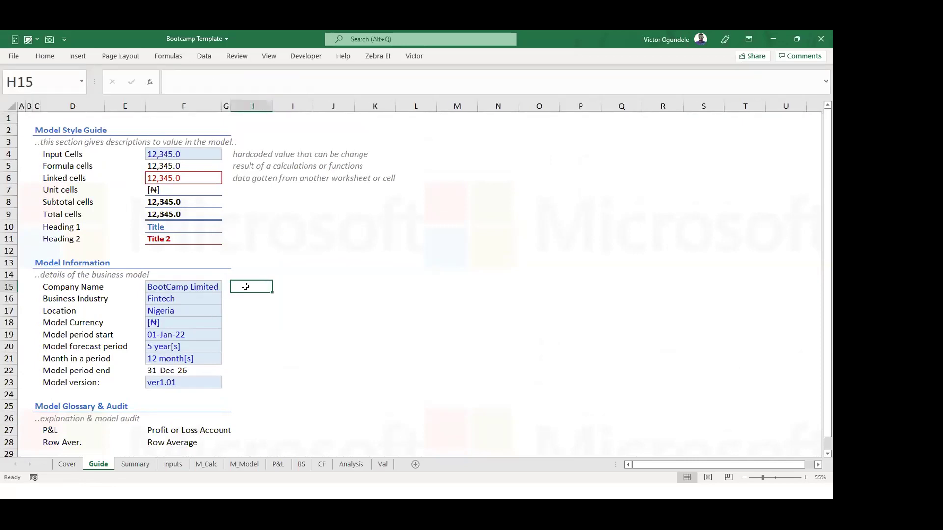
key("ctrl+Home")
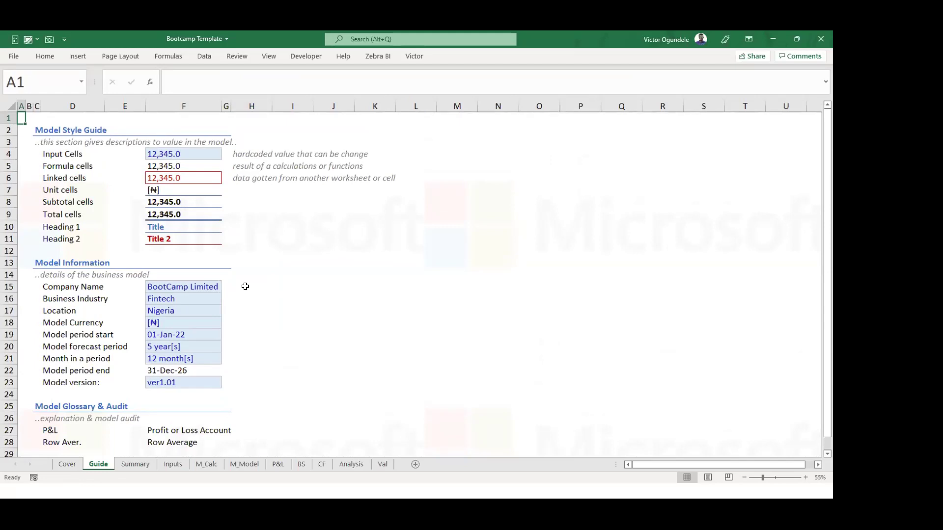
key("ctrl+Page_Down")
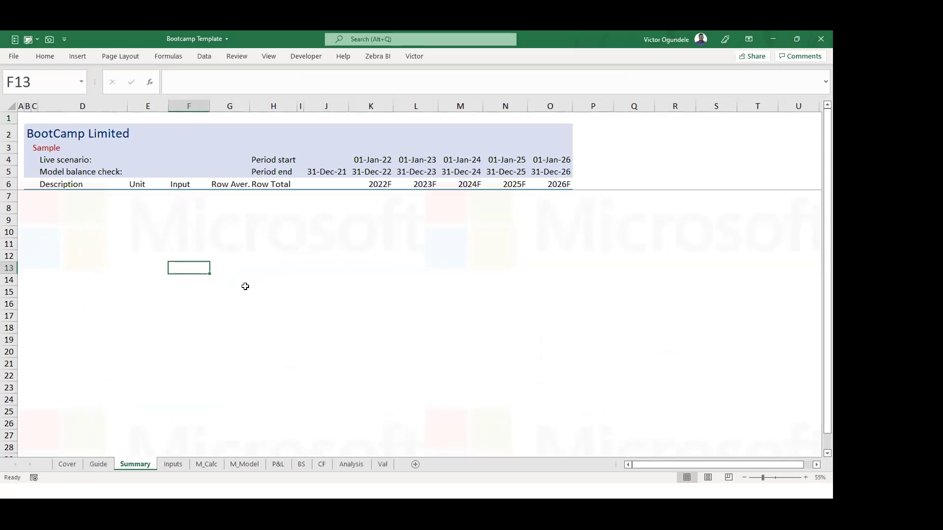
Page through the M_Calc, M_Model, P&L, Analysis and Val sheets, checking each header from A1.
key("ctrl+Page_Down")
key("ctrl+Page_Down")
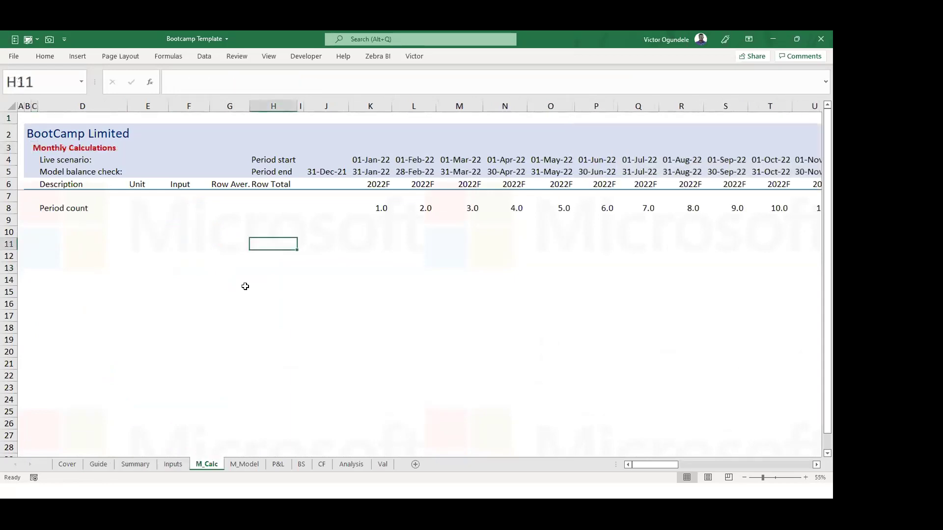
key("Home")
key("ctrl+Home")
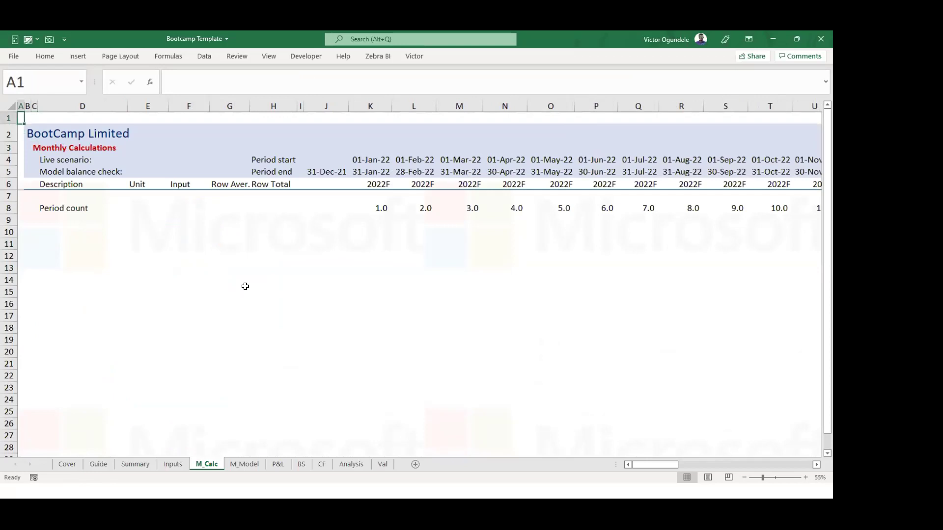
key("ctrl+Page_Down")
key("ctrl+Home")
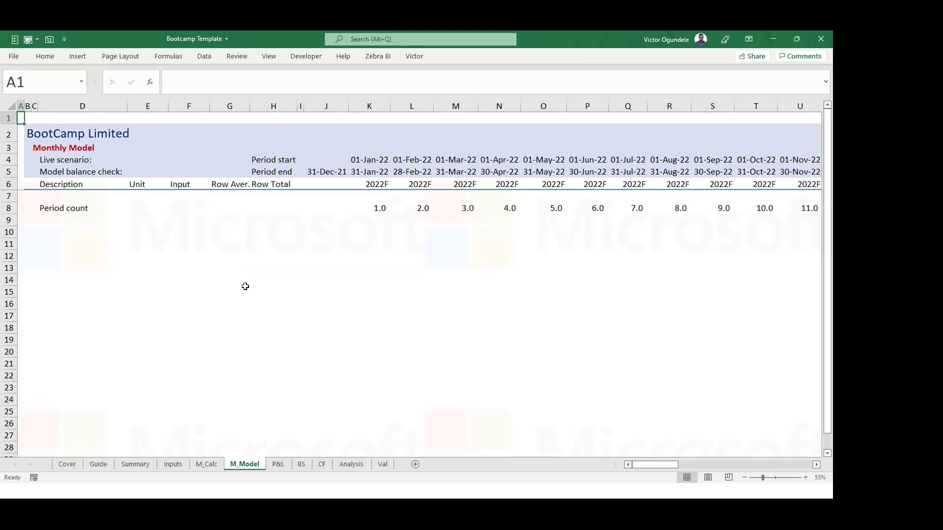
key("ctrl+Page_Down")
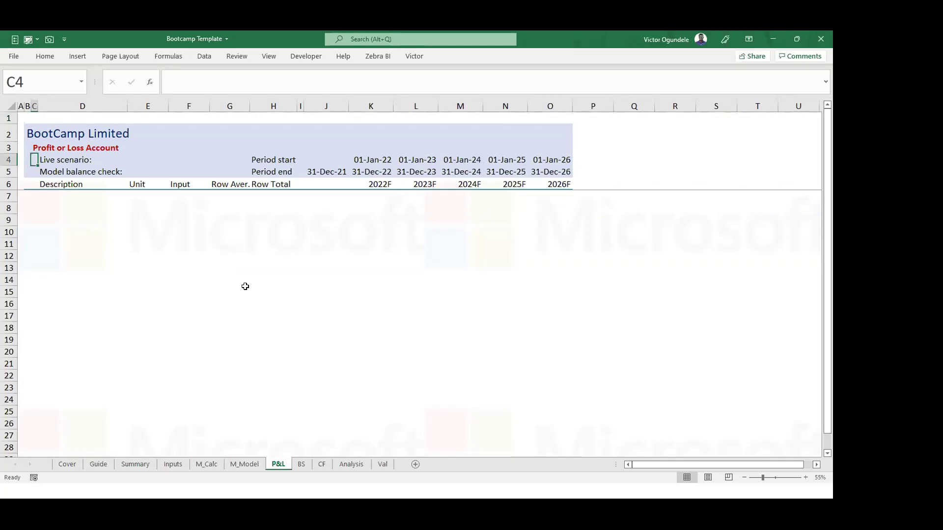
key("ctrl+Page_Down")
key("ctrl+Page_Down")
key("ctrl+Page_Down")
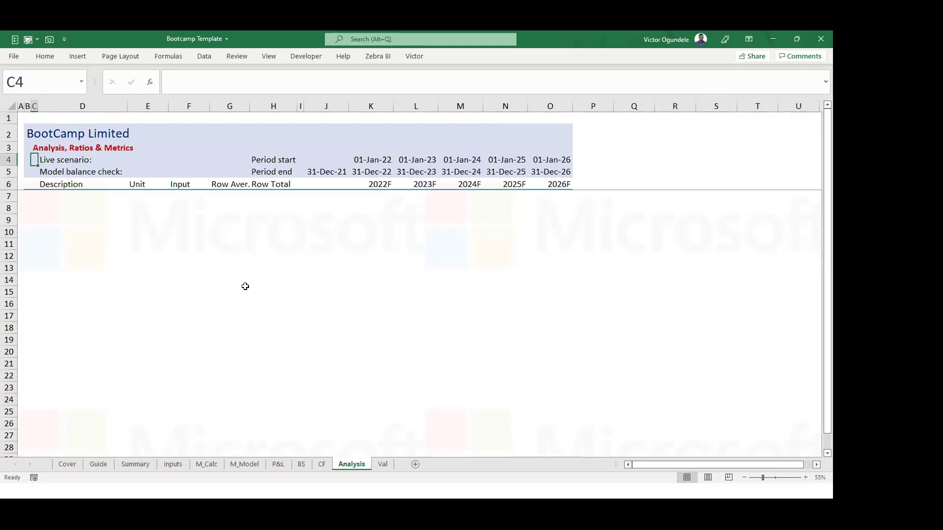
key("ctrl+Page_Up")
key("ctrl+Page_Down")
key("ctrl+Page_Down")
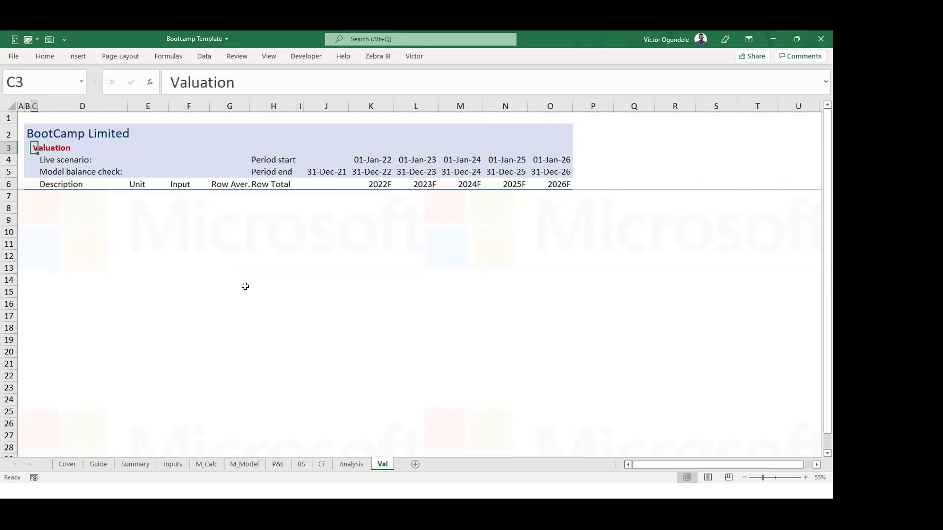
Check cells D8 and E12 on the Inputs sheet, then return to the Cover sheet.
left_click(173, 464)
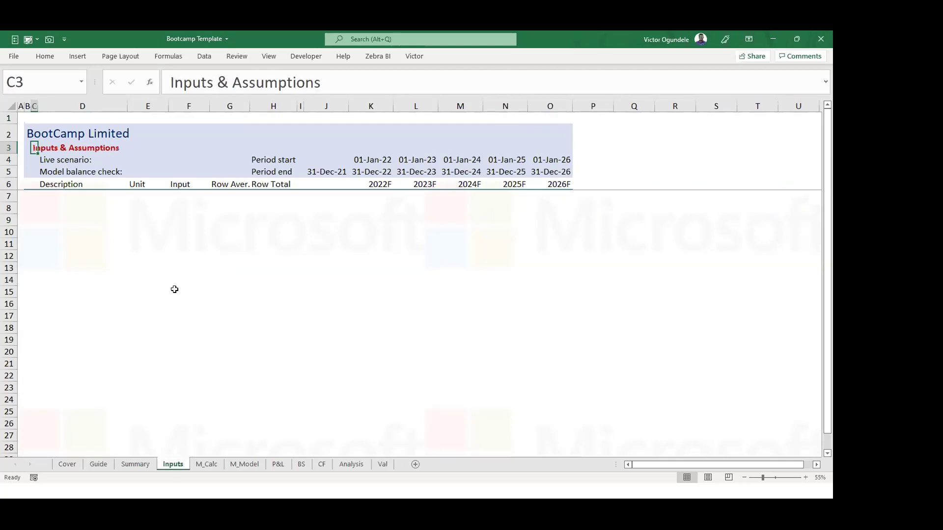
left_click(82, 212)
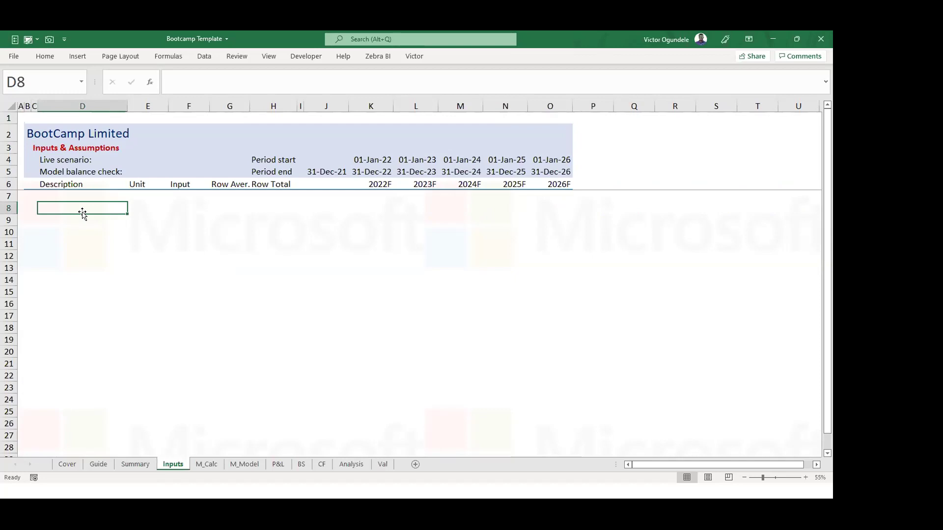
left_click(130, 257)
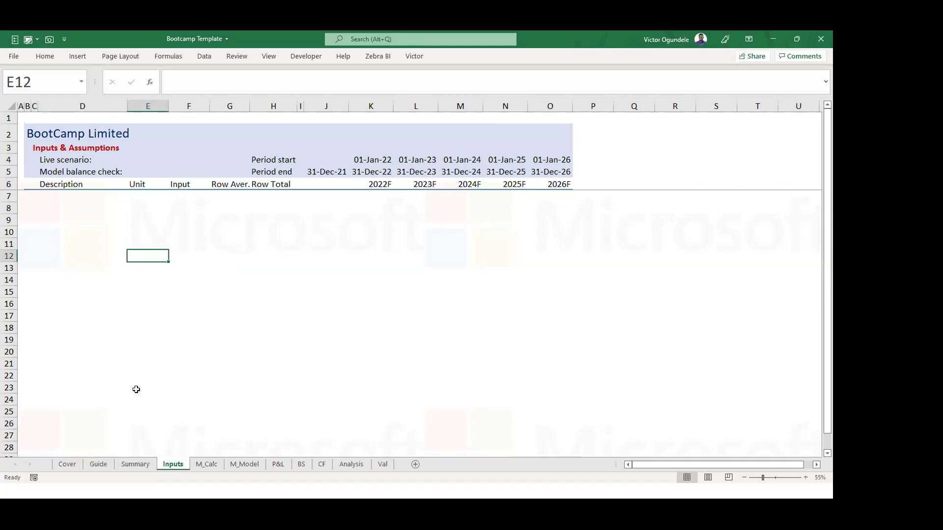
left_click(71, 463)
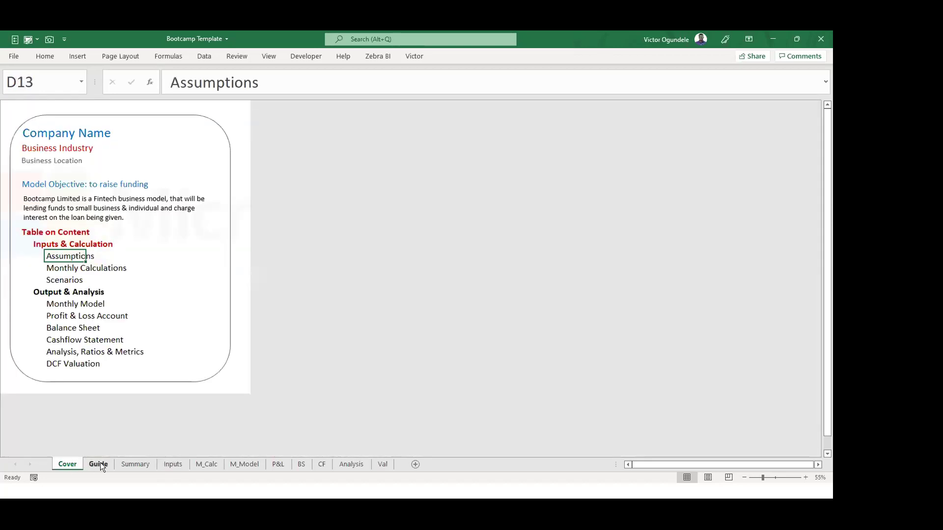
Select cells on the Cover sheet, ending on the Assumptions contents entry.
left_click(157, 313)
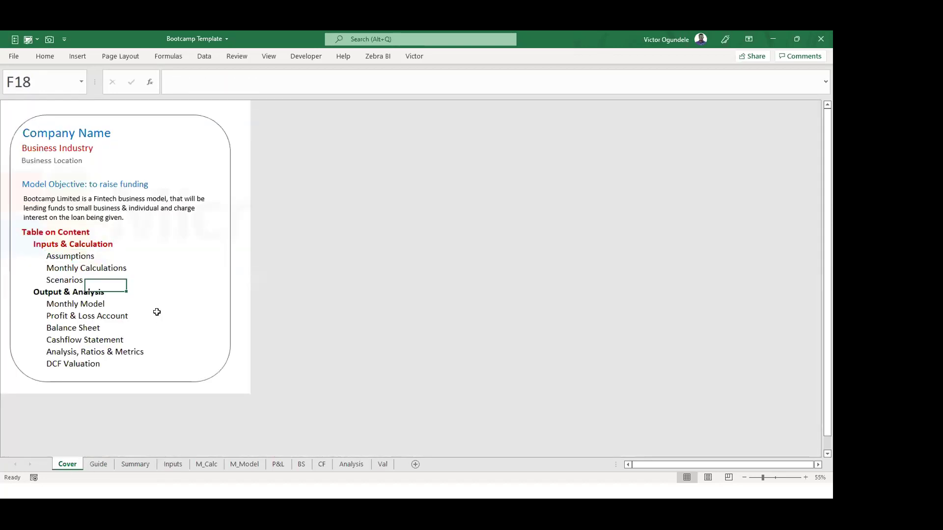
left_click(180, 296)
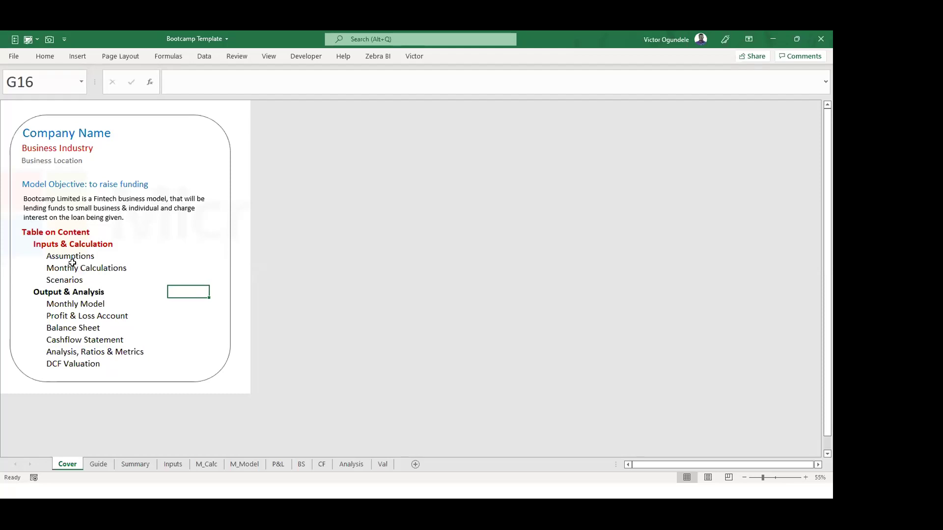
left_click(52, 257)
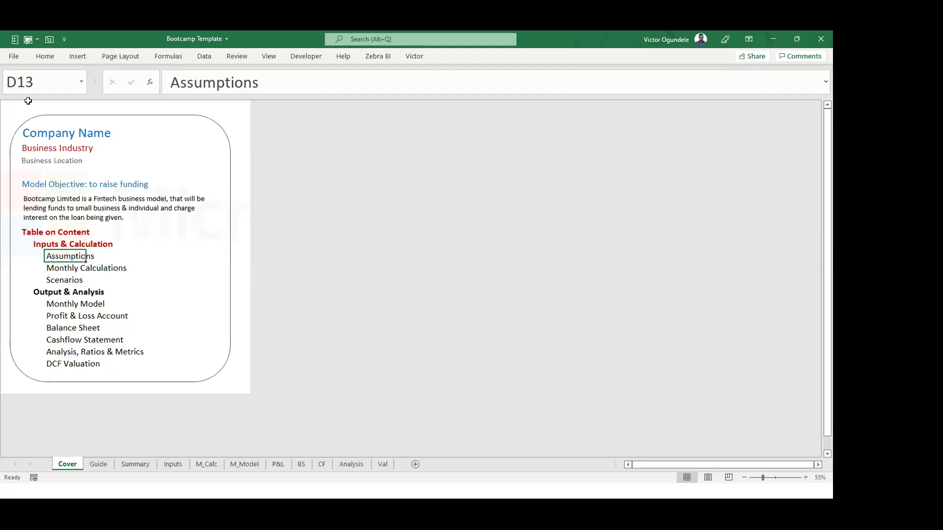
Pin the full ribbon, collapse it back to tab names, and bring up the P&L sheet.
double_click(41, 55)
left_click(176, 281)
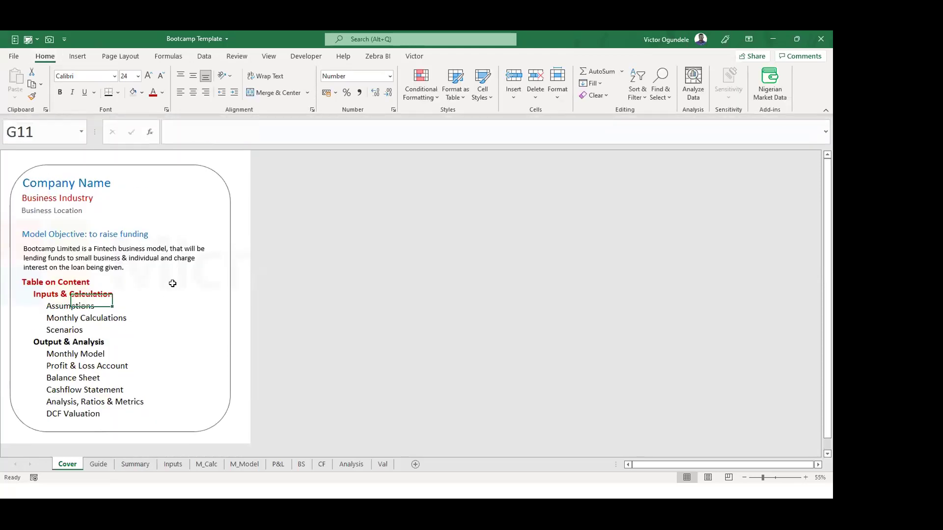
double_click(41, 52)
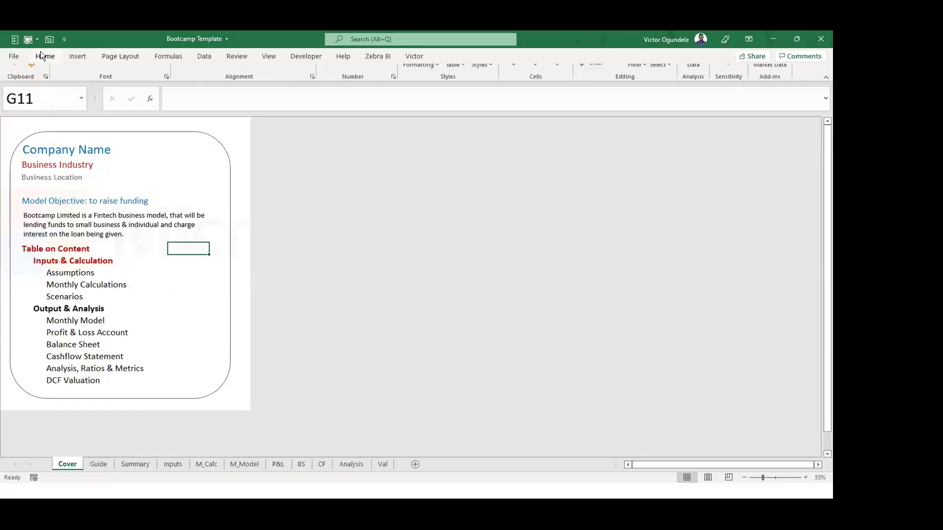
left_click(275, 464)
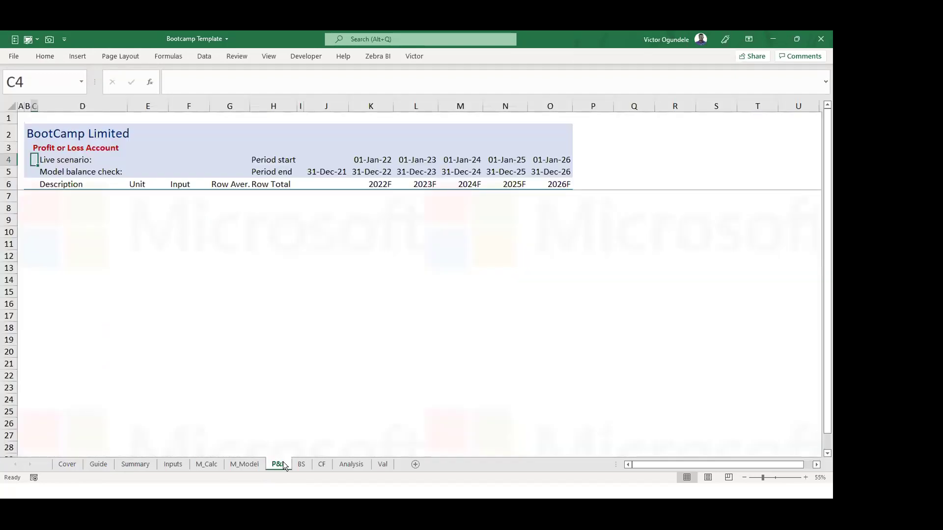
Colour the Cover tab dark blue, the Guide tab blue and the Summary tab red.
right_click(67, 464)
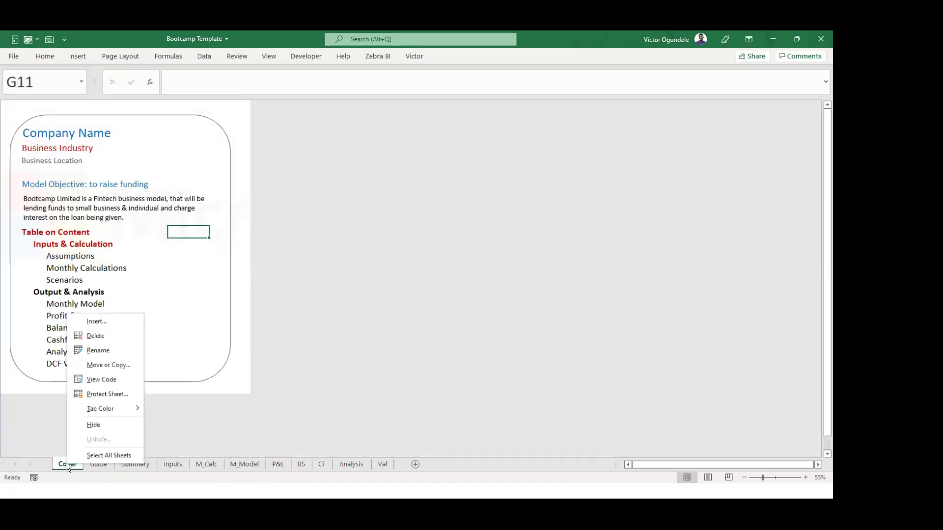
mouse_move(101, 409)
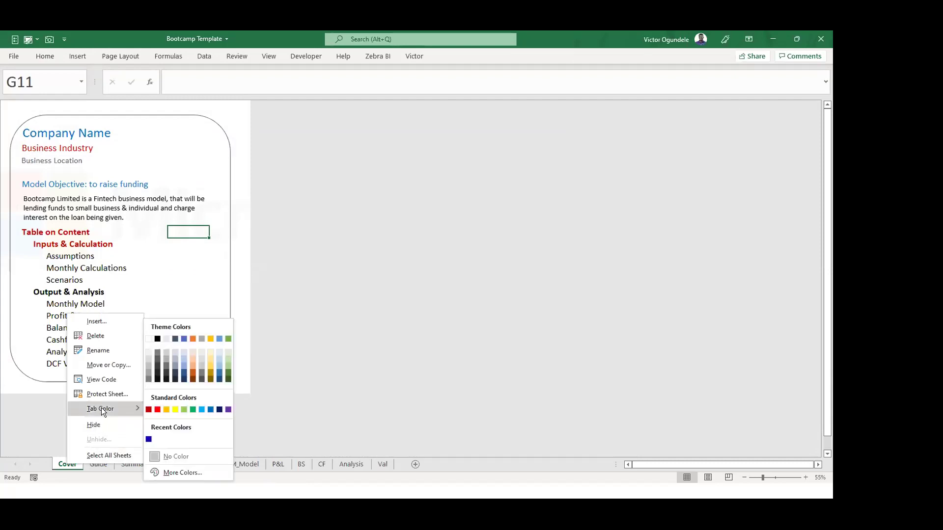
left_click(211, 410)
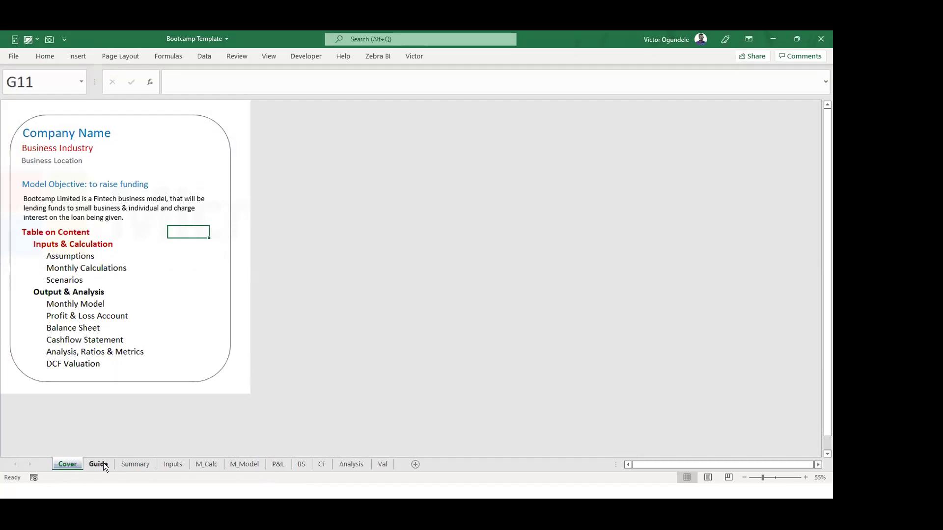
left_click(103, 462)
right_click(104, 463)
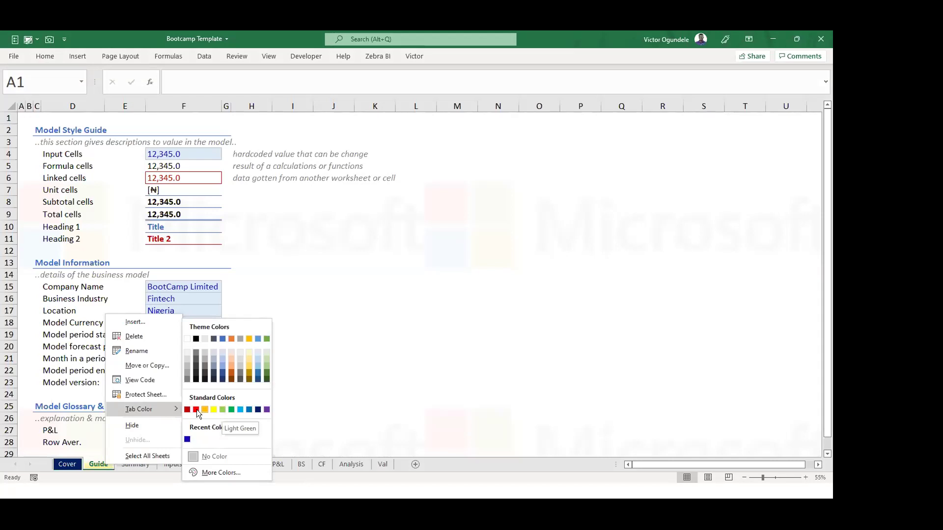
left_click(219, 372)
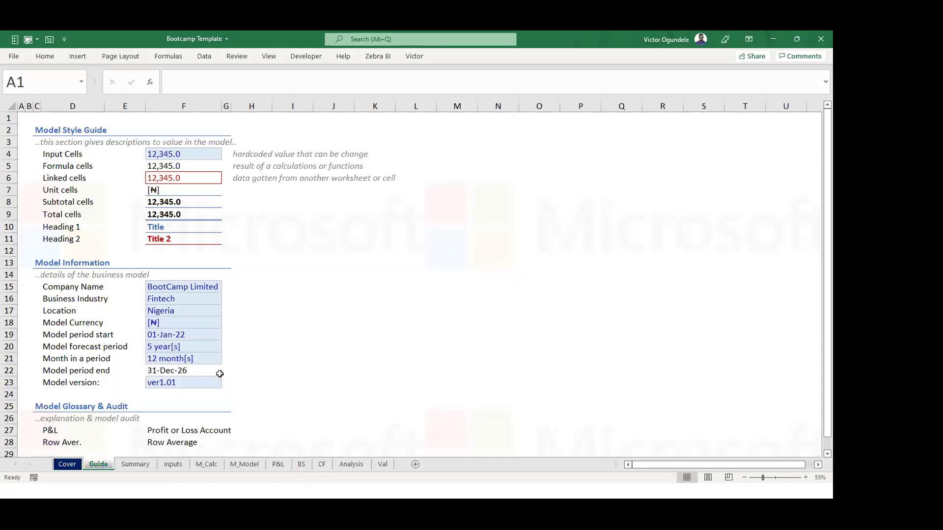
left_click(131, 463)
right_click(130, 464)
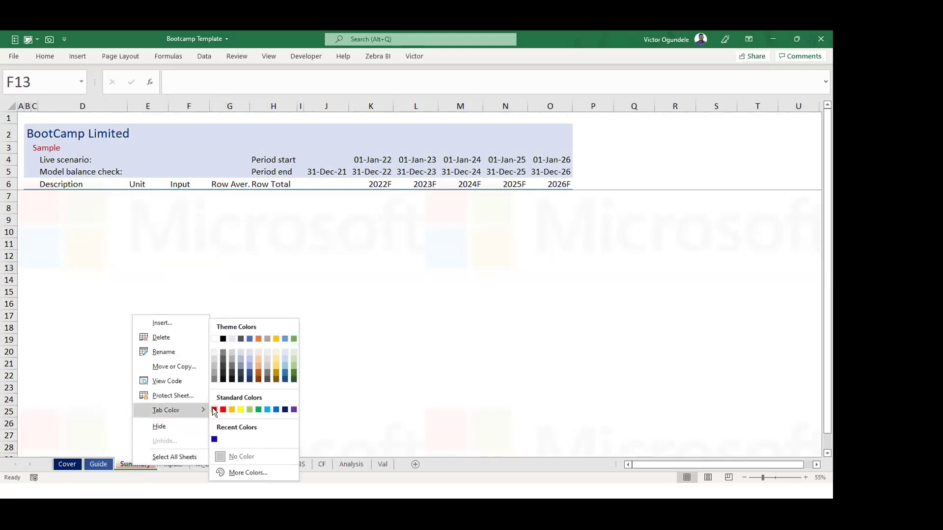
left_click(212, 407)
Colour the Inputs tab light blue, M_Calc orange and M_Model light green.
left_click(174, 464)
right_click(174, 464)
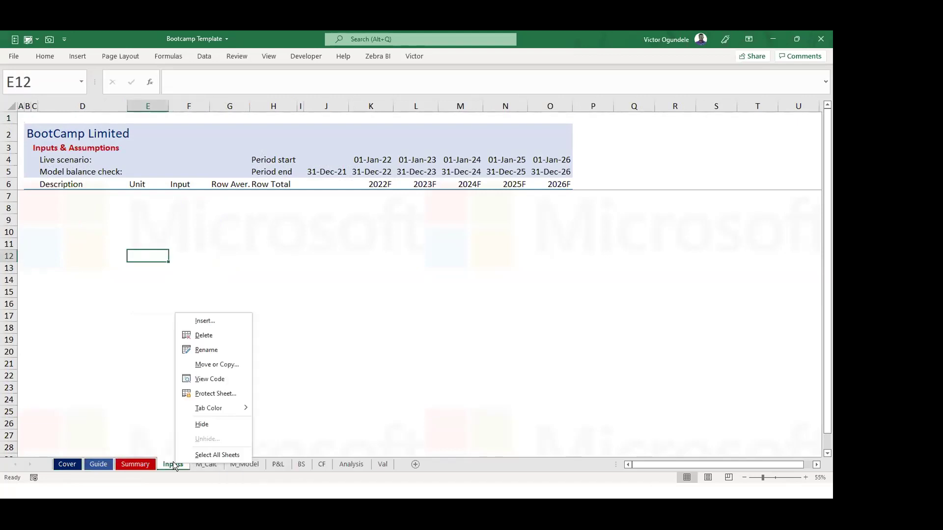
left_click(221, 405)
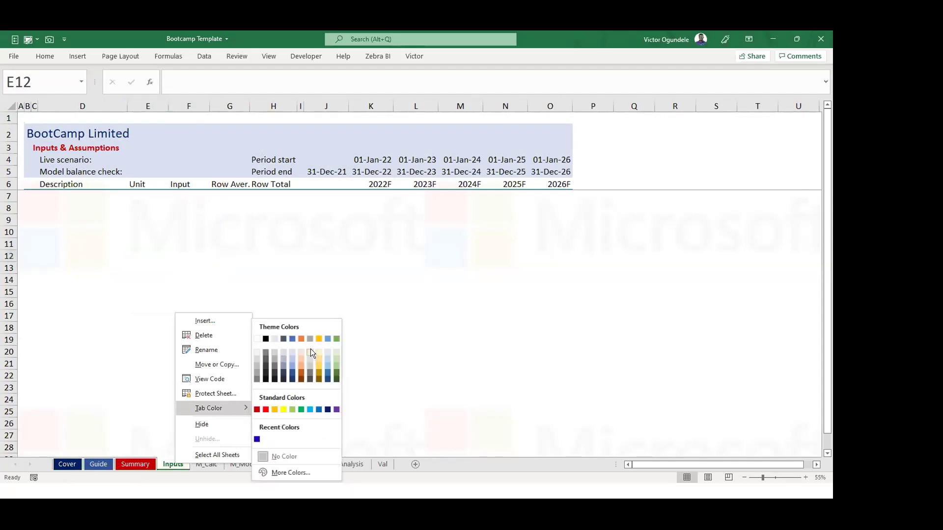
left_click(326, 340)
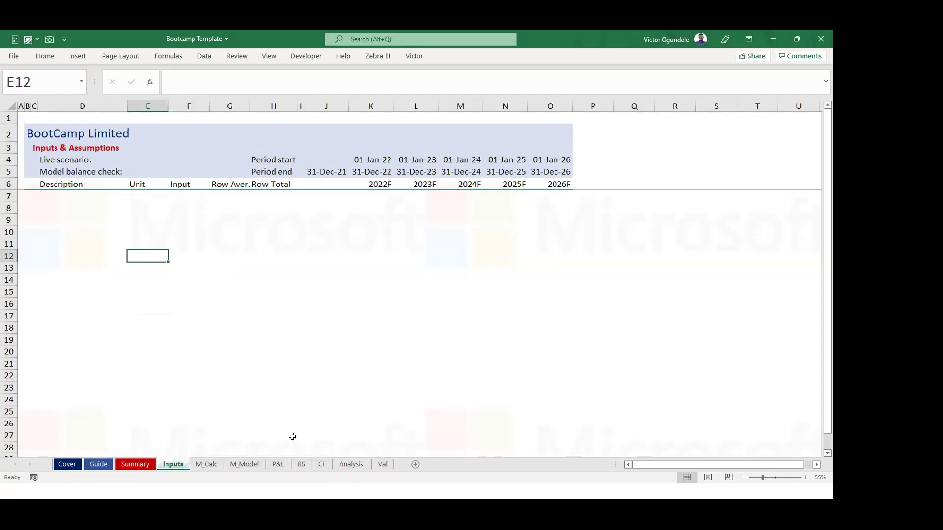
left_click(211, 464)
right_click(211, 463)
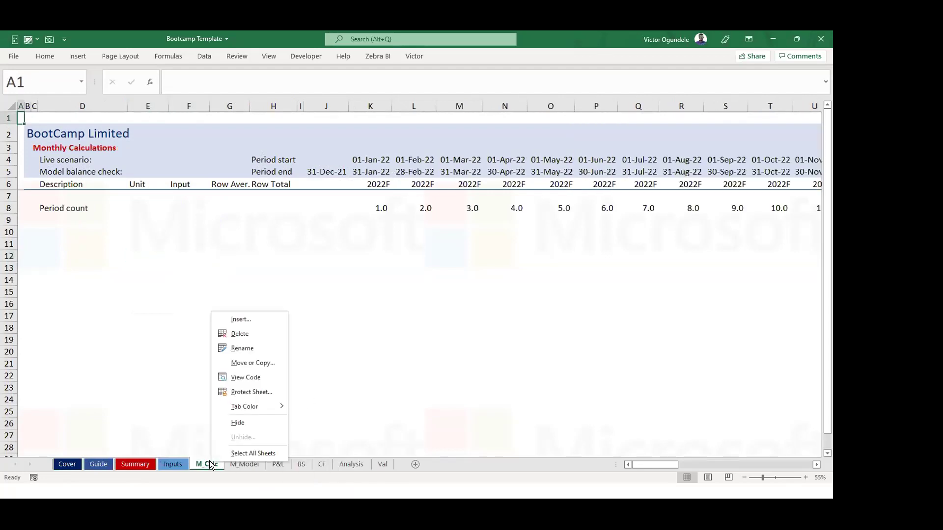
left_click(264, 405)
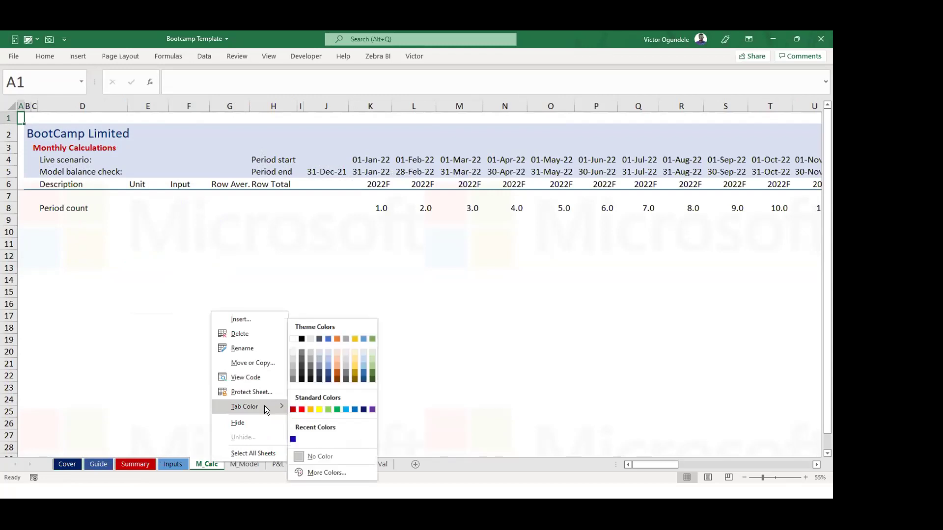
left_click(334, 338)
left_click(245, 465)
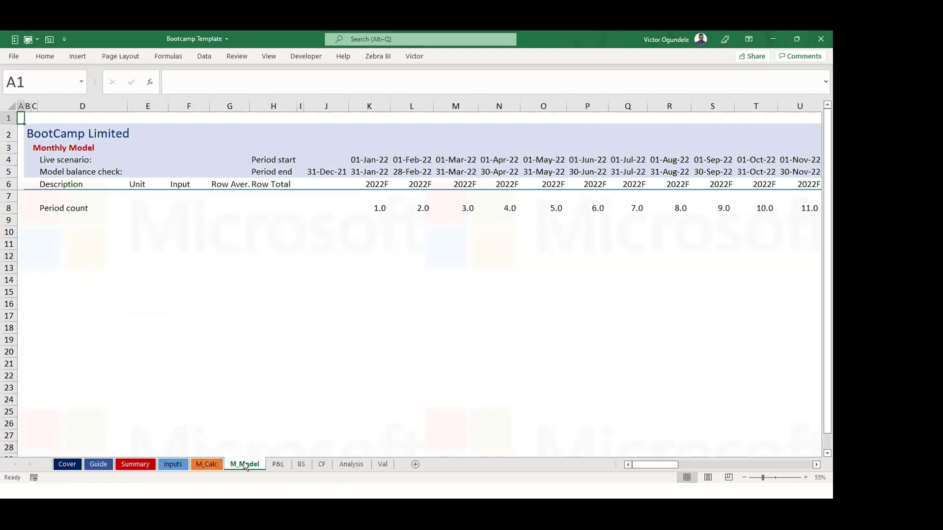
right_click(243, 462)
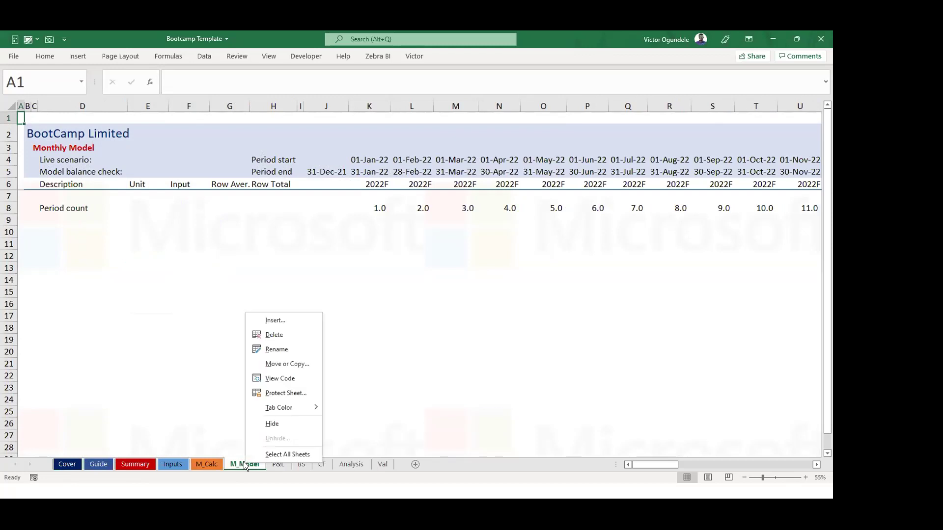
mouse_move(279, 408)
left_click(407, 359)
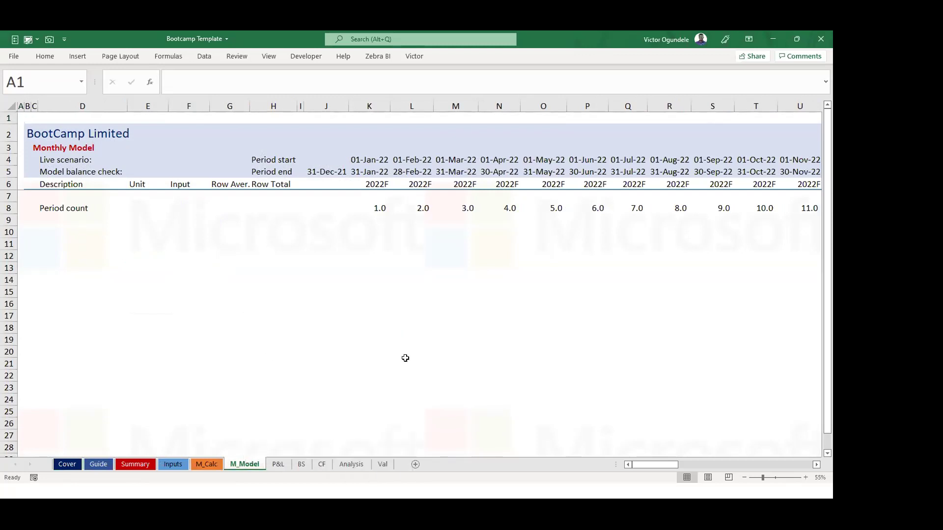
Colour grouped P&L, BS and CF tabs green, Analysis gold and Val dark grey, then return to Cover.
left_click(278, 464)
left_click(323, 465, "shift")
right_click(323, 465)
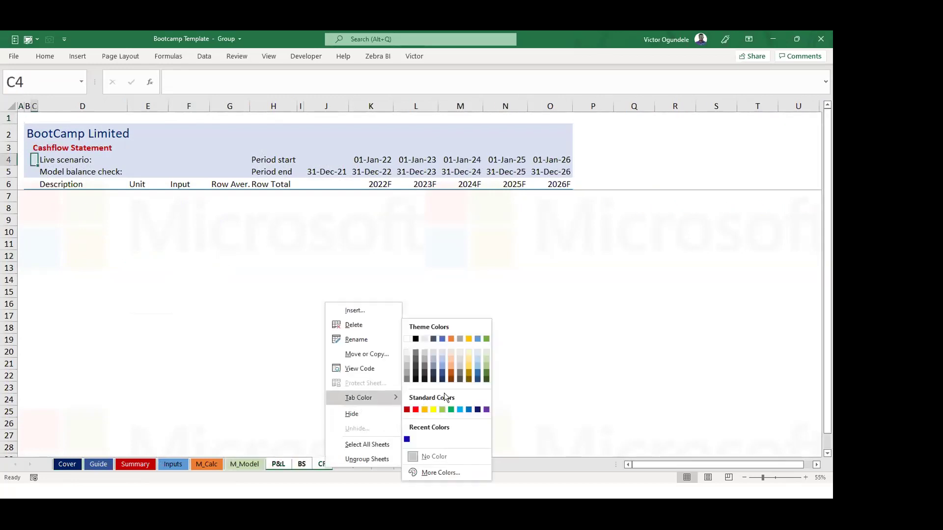
left_click(486, 374)
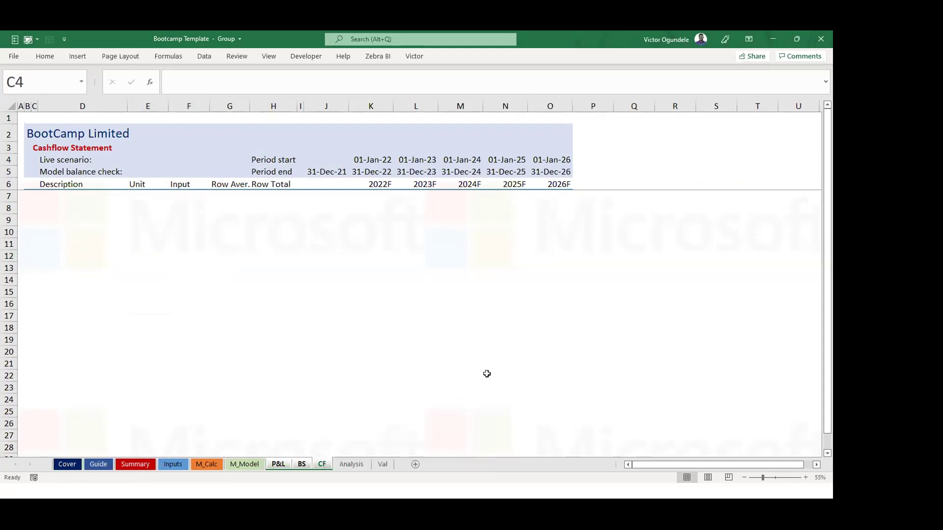
left_click(351, 464)
right_click(352, 464)
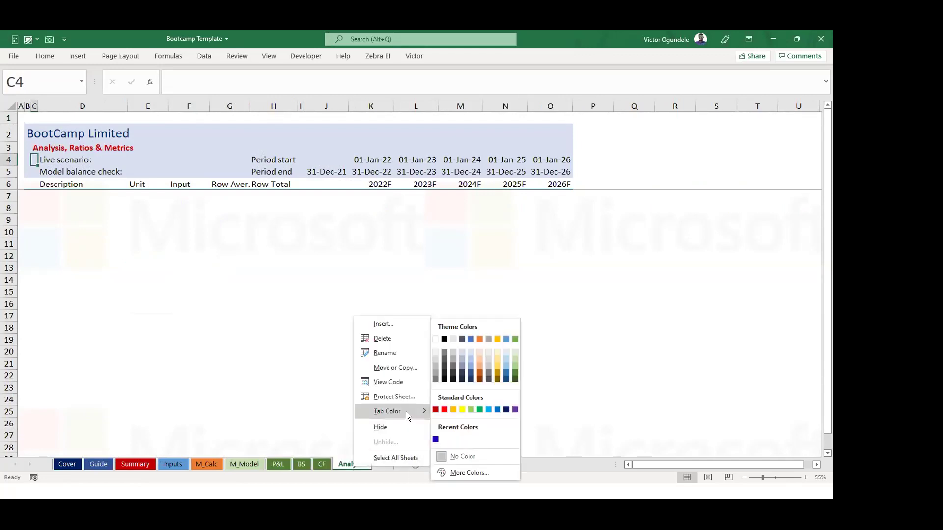
left_click(496, 371)
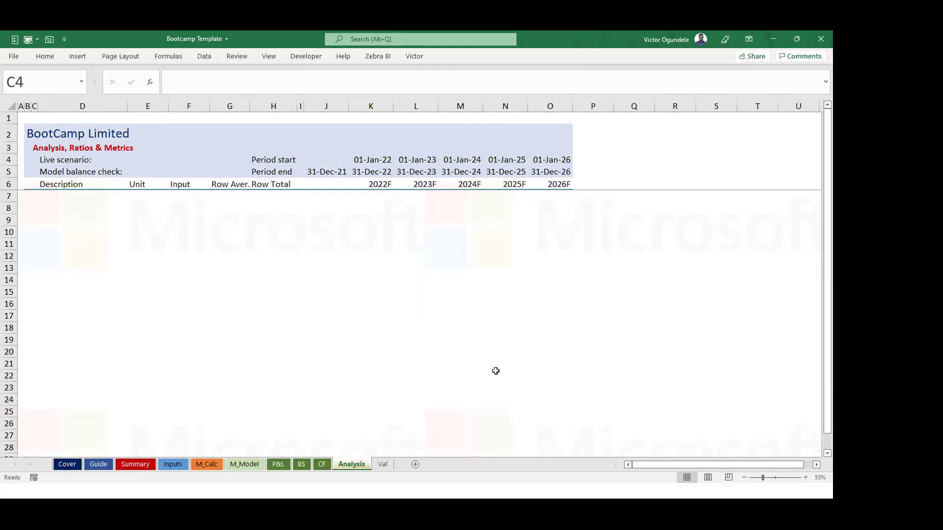
right_click(383, 465)
mouse_move(417, 410)
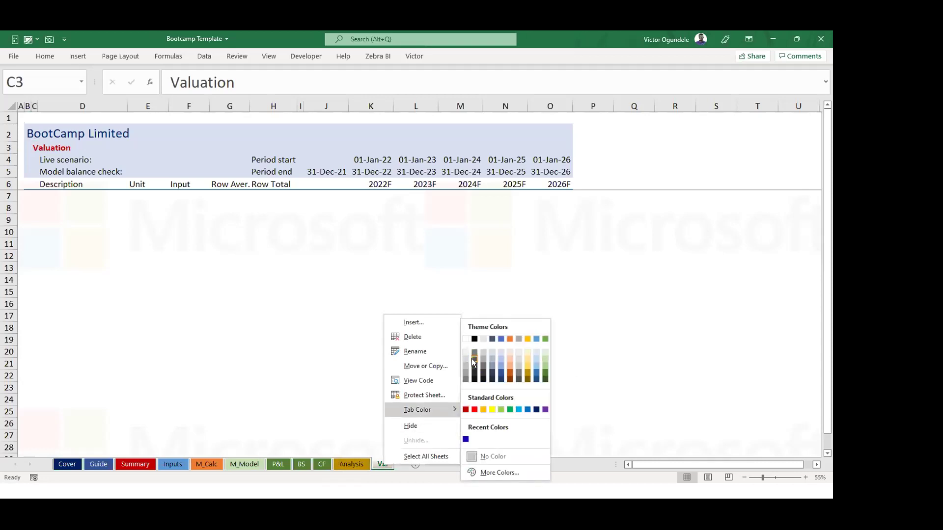
left_click(471, 358)
left_click(67, 464)
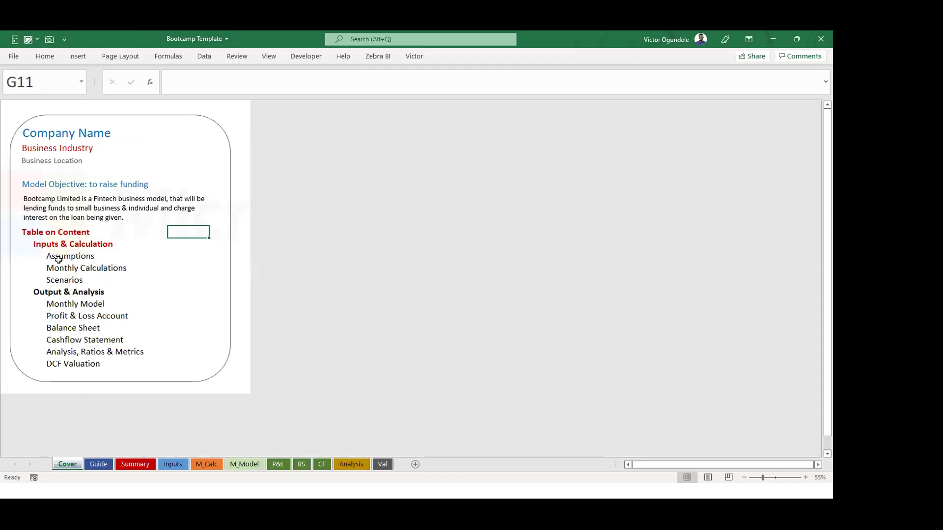
left_click(51, 257)
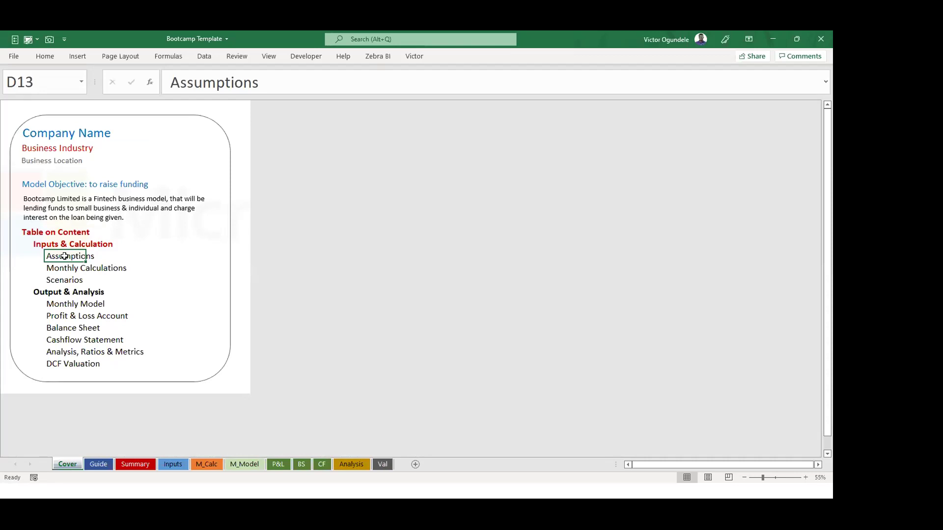
scroll(65, 256, "up", 1)
scroll(64, 256, "up", 1)
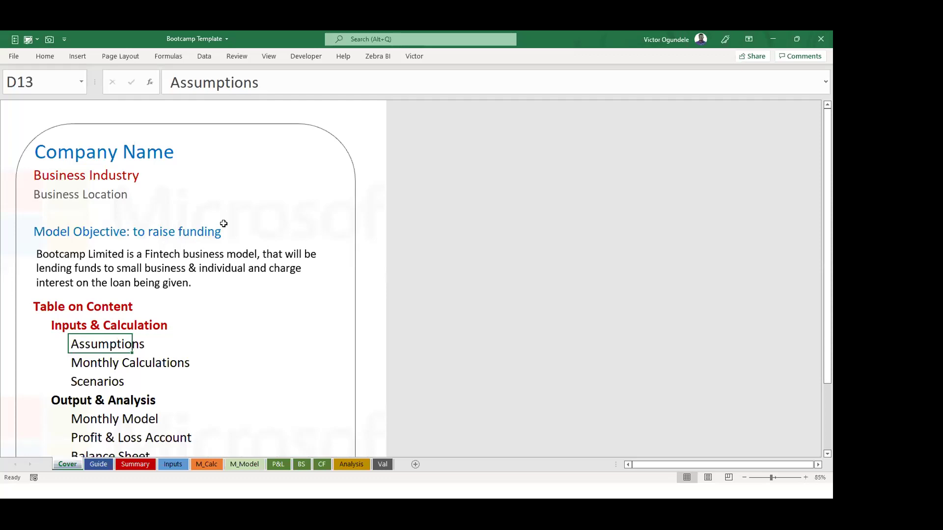
left_click(363, 145)
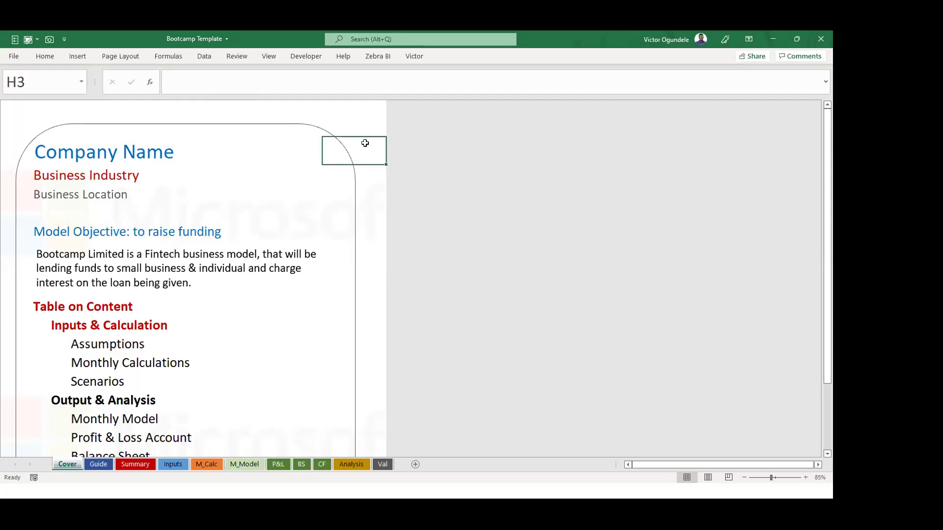
left_click(95, 350)
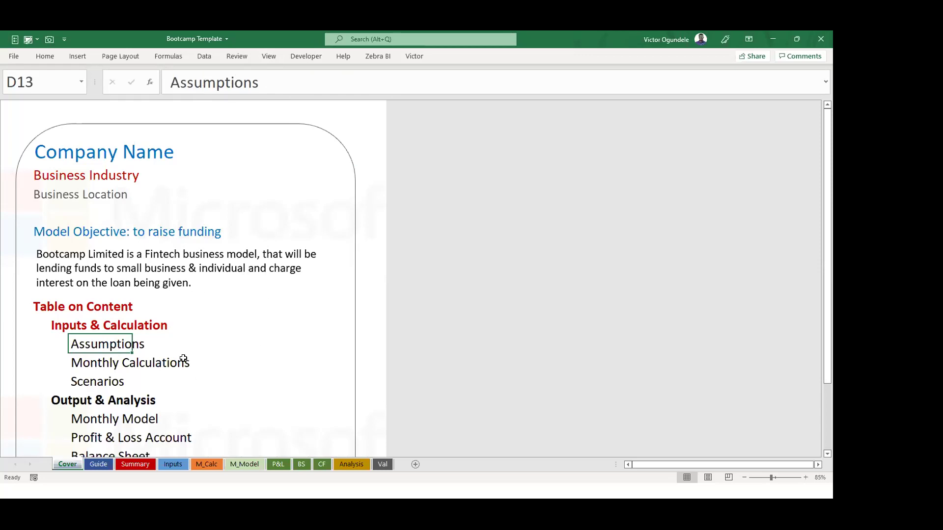
scroll(249, 351, "down", 1, "ctrl")
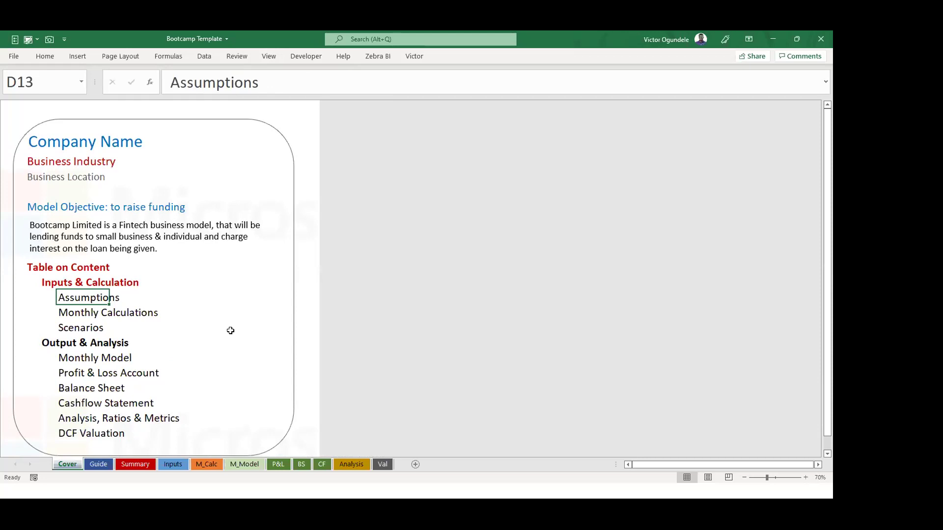
scroll(230, 331, "up", 1, "ctrl")
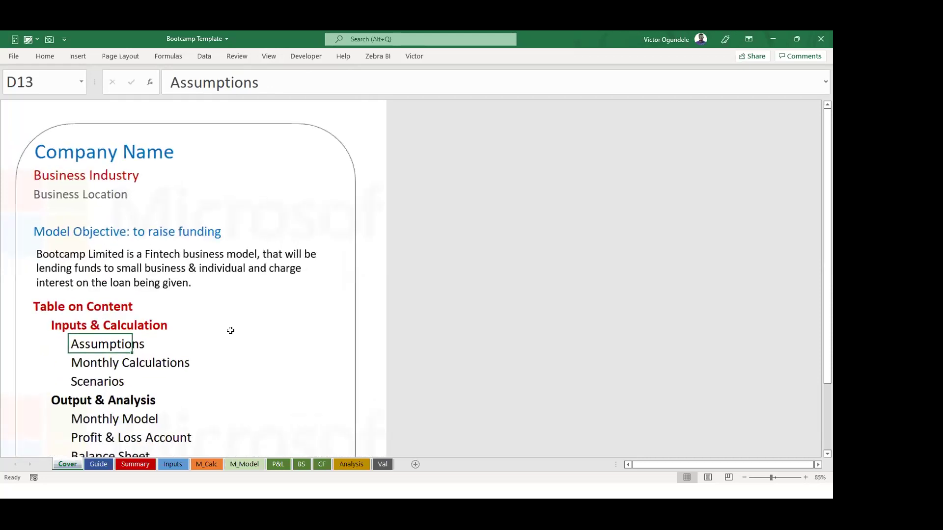
scroll(155, 310, "down", 1)
scroll(113, 255, "down", 1)
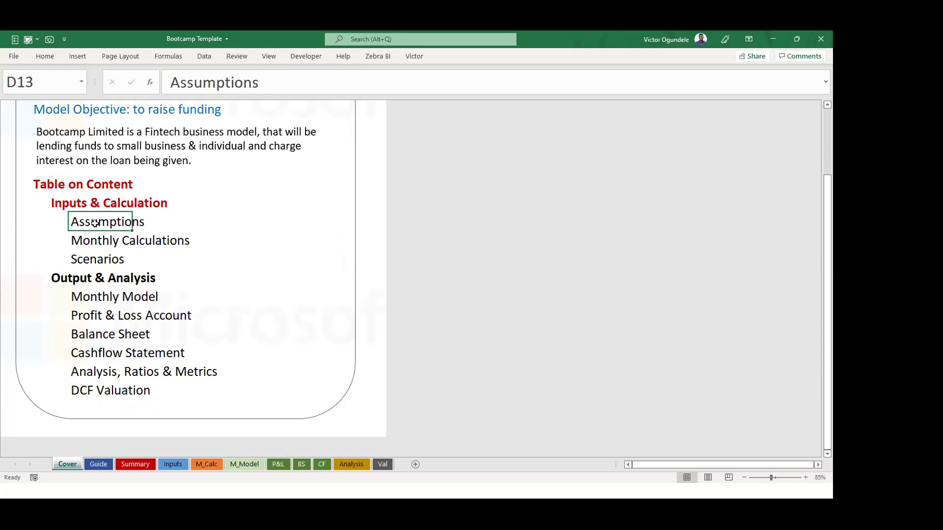
Hyperlink the Assumptions entry to the Inputs sheet and test the link.
key("ctrl+k")
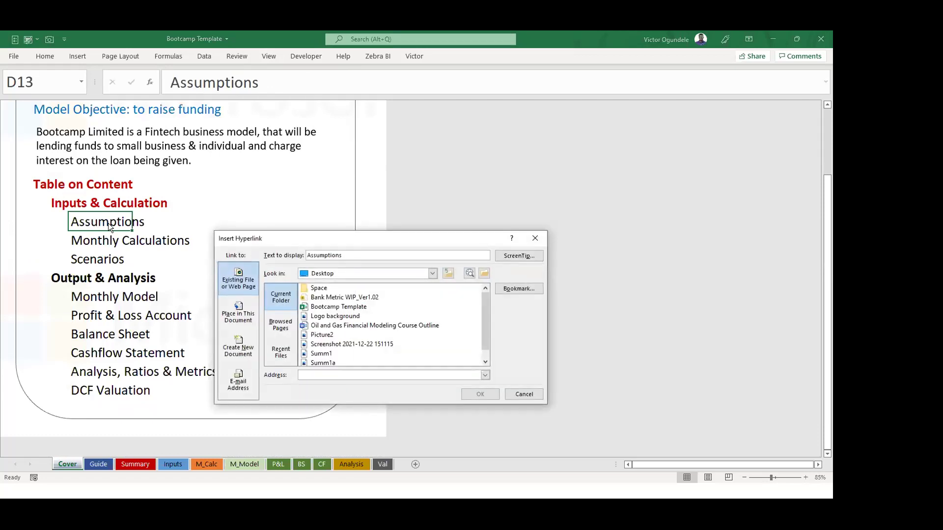
left_click(236, 317)
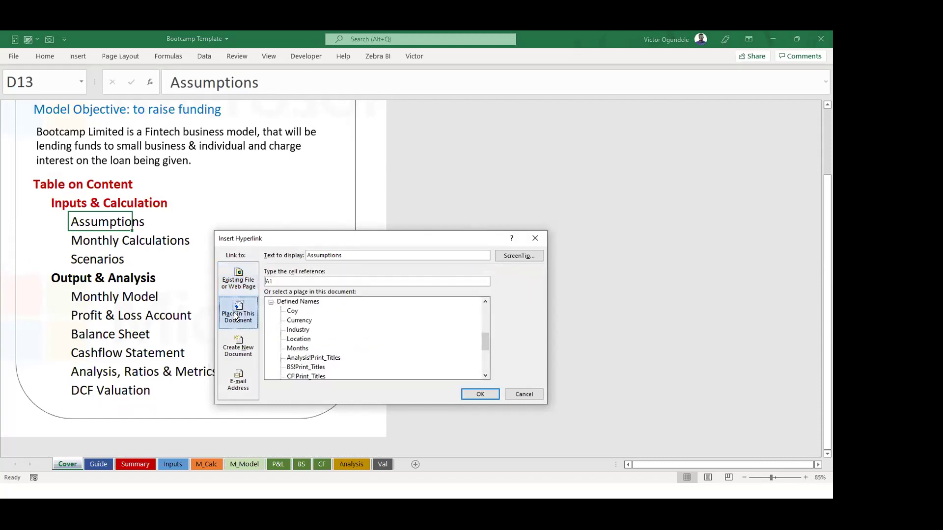
left_click_drag(485, 344, 486, 306)
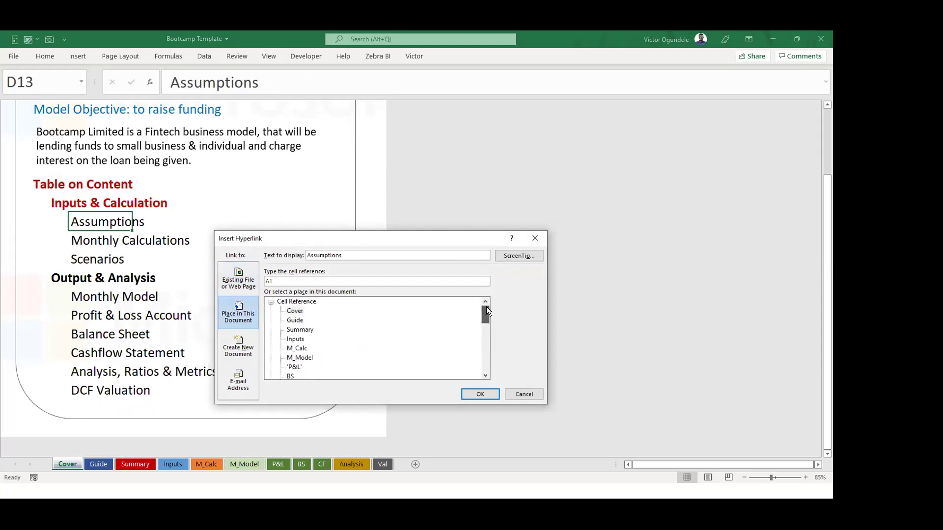
left_click(294, 340)
left_click(481, 394)
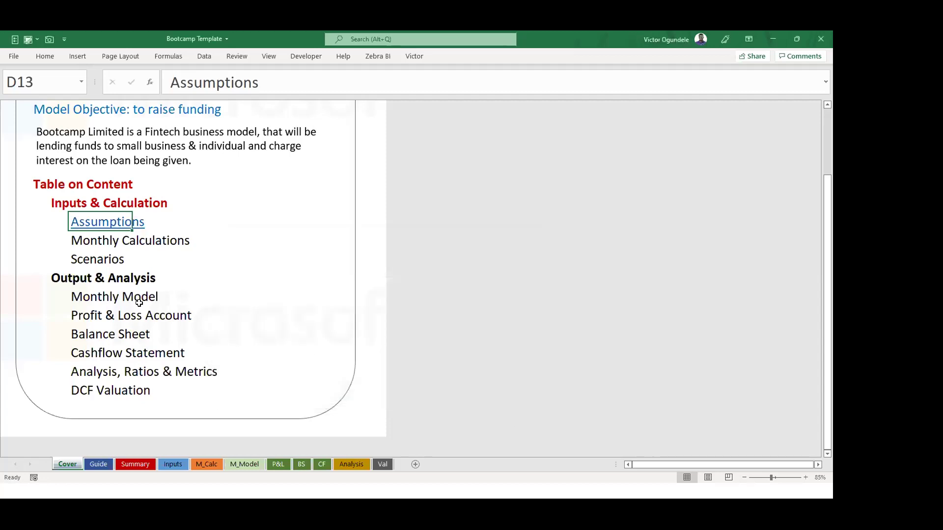
left_click(89, 225)
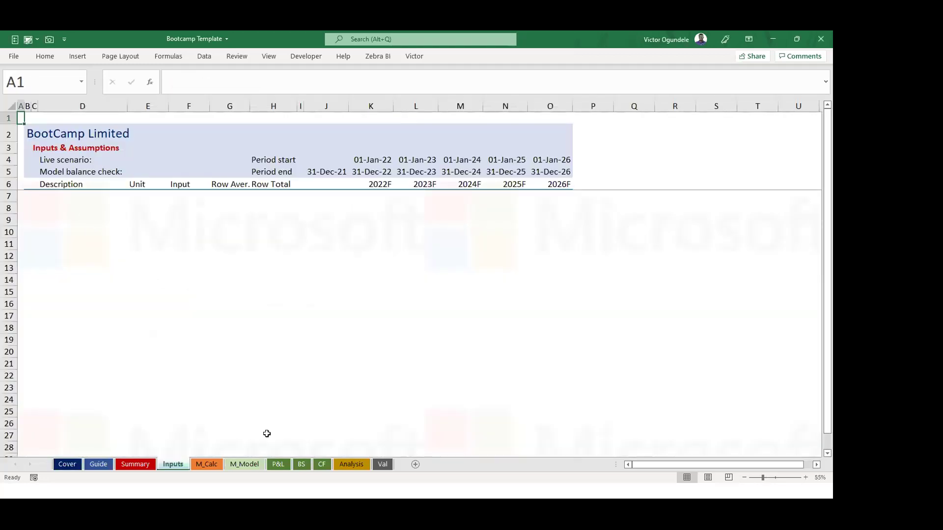
left_click(69, 464)
Hyperlink the Monthly Calculations entry to the M_Calc sheet.
key("Down")
key("shift+Right")
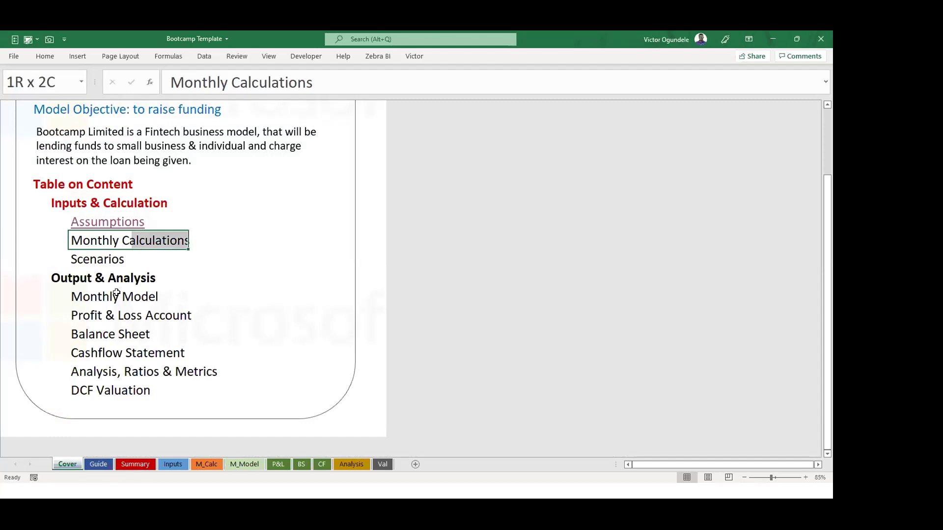
key("ctrl+k")
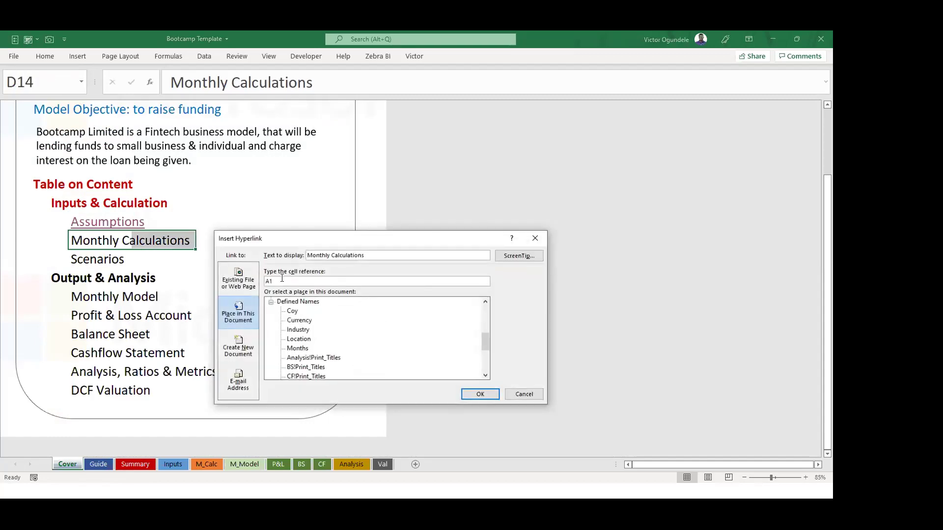
left_click_drag(483, 342, 483, 316)
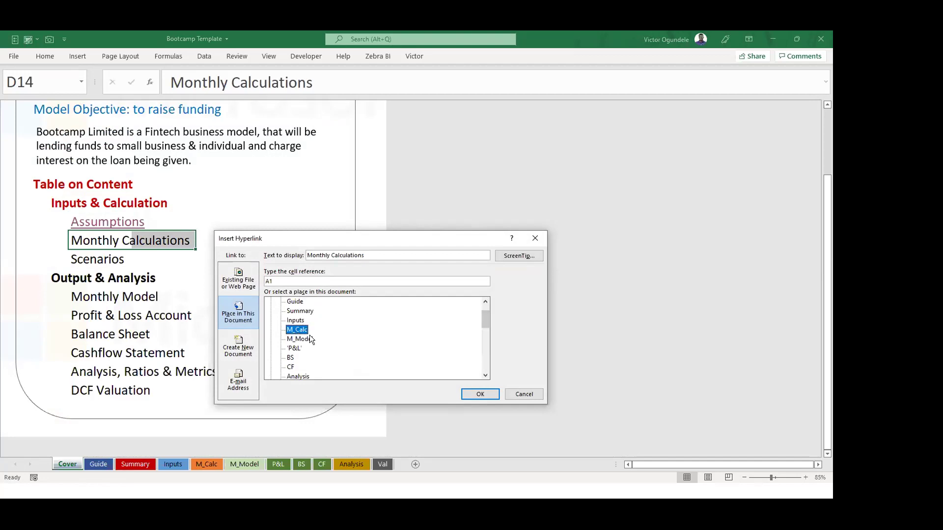
left_click(480, 394)
Start a hyperlink for Scenarios, then cancel it since no Scenario sheet exists.
left_click(113, 259)
key("ctrl+k")
left_click_drag(487, 346, 479, 318)
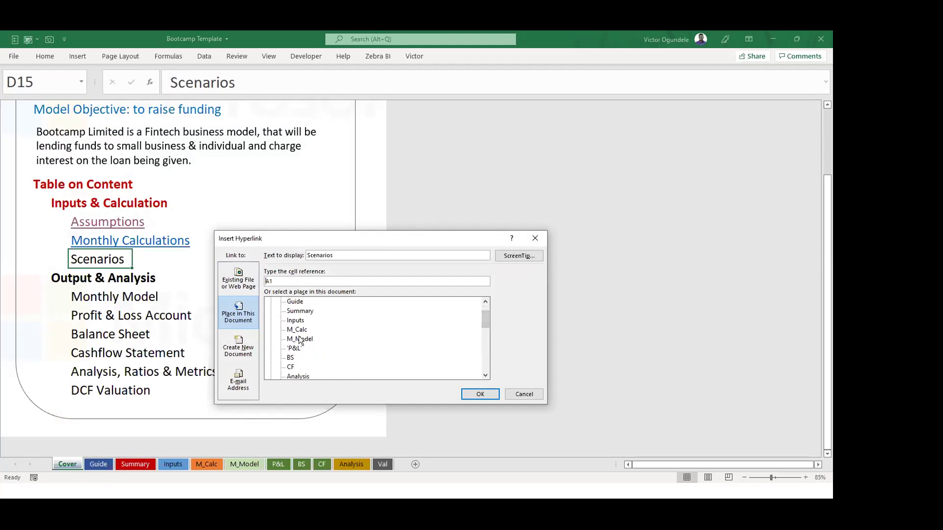
left_click(519, 395)
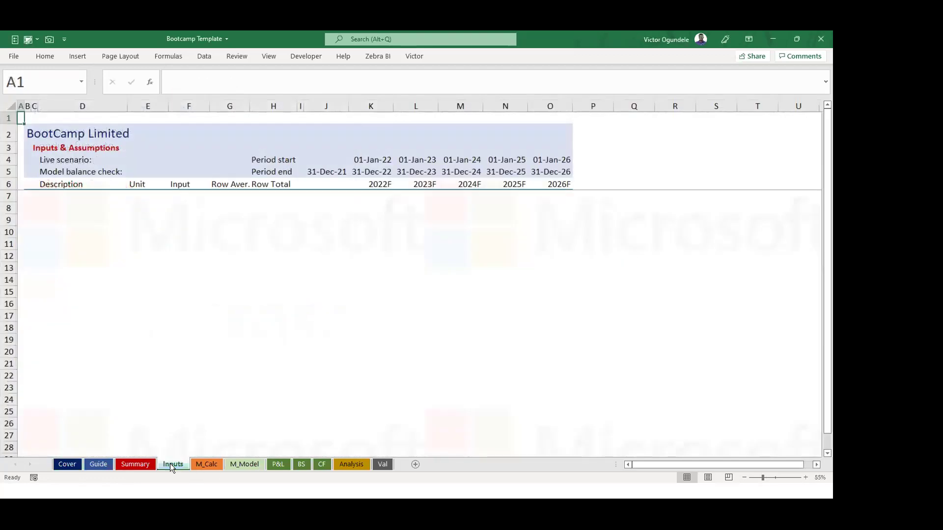
Copy the Inputs sheet and name the copy Scenario.
left_click(170, 463)
left_click_drag(170, 462, 194, 461, "ctrl")
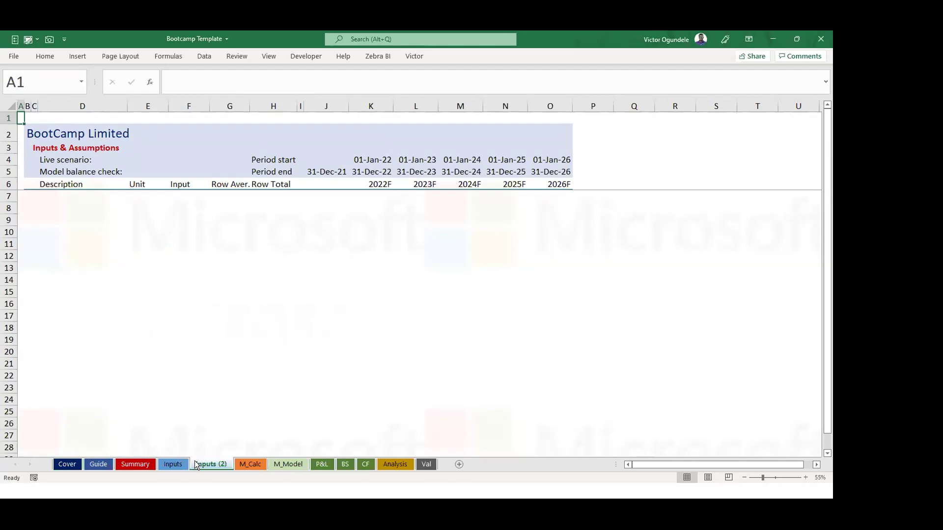
double_click(194, 461)
type("Scenario")
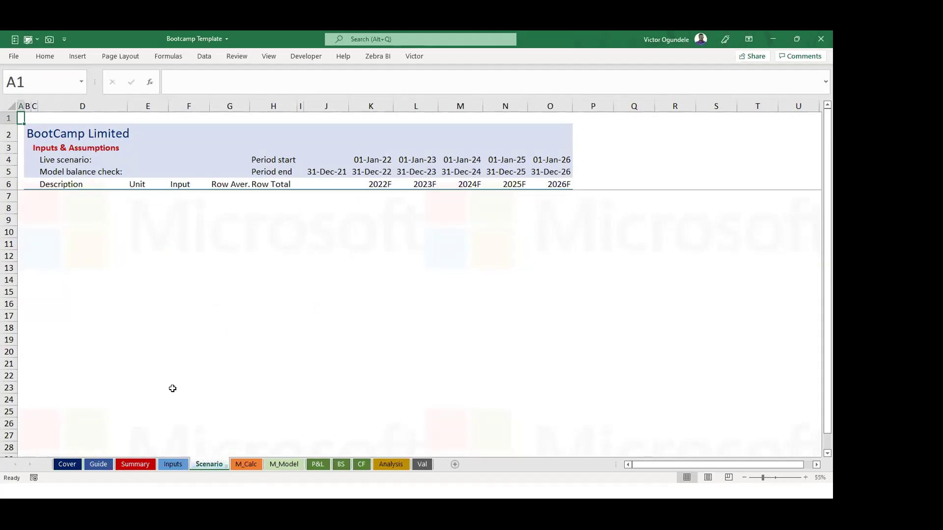
Change the C3 heading on the copy to Scenario, save, and return to the Cover sheet.
left_click(34, 149)
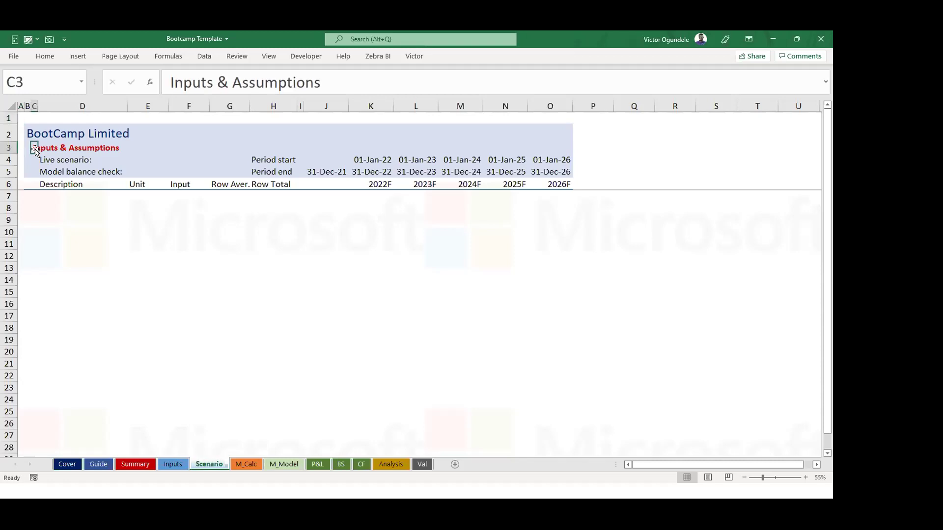
type("Scenario")
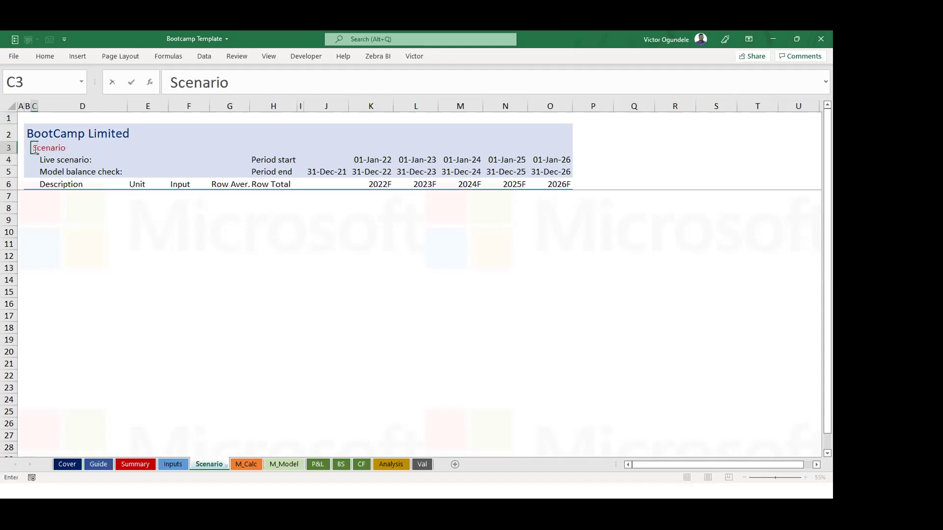
key("ctrl+s")
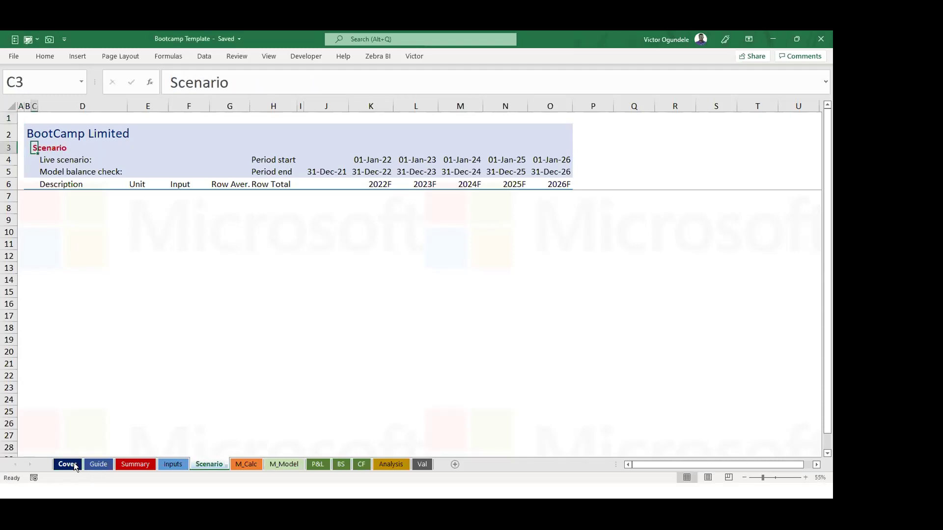
left_click(74, 463)
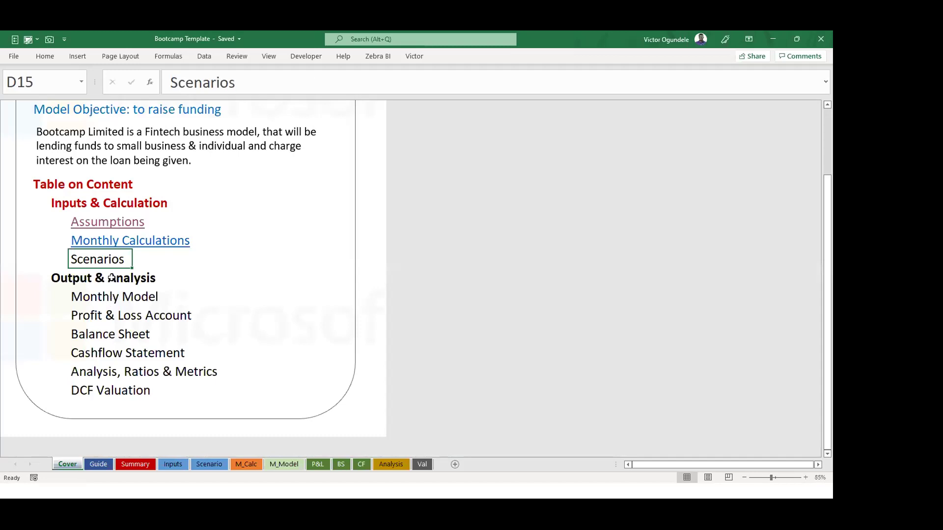
key("ctrl+k")
Hyperlink Scenarios to the Scenario sheet and Monthly Model to its sheet.
left_click_drag(485, 342, 486, 318)
left_click(299, 339)
left_click(479, 394)
key("Down")
key("Down")
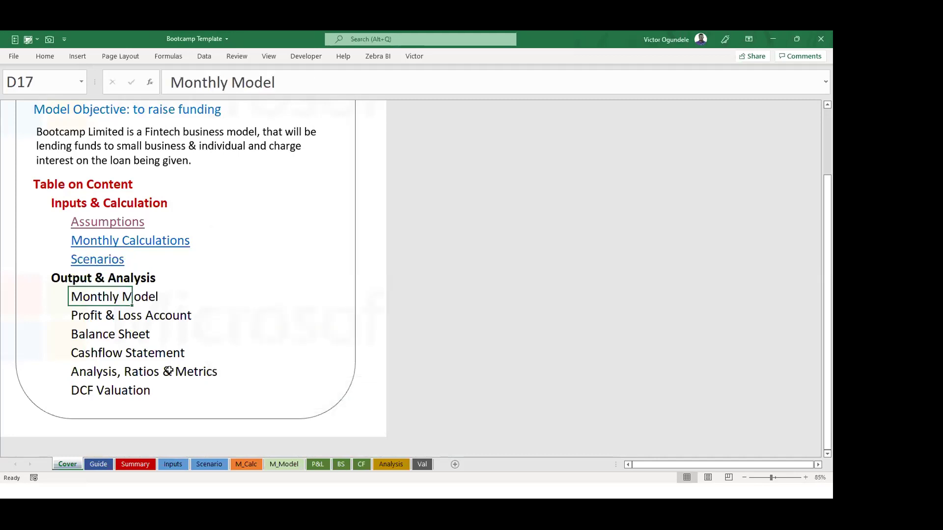
key("shift+Right")
key("ctrl+k")
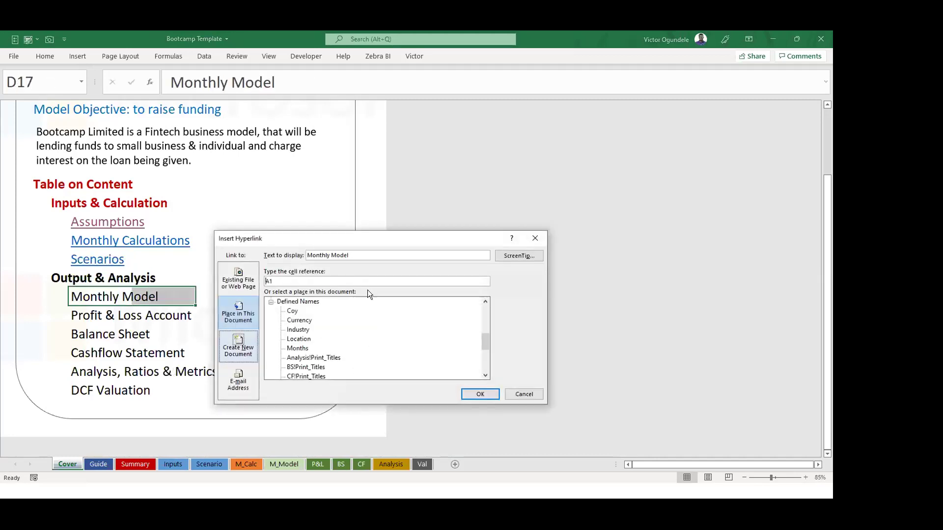
left_click_drag(483, 338, 484, 321)
left_click(294, 330)
left_click(475, 394)
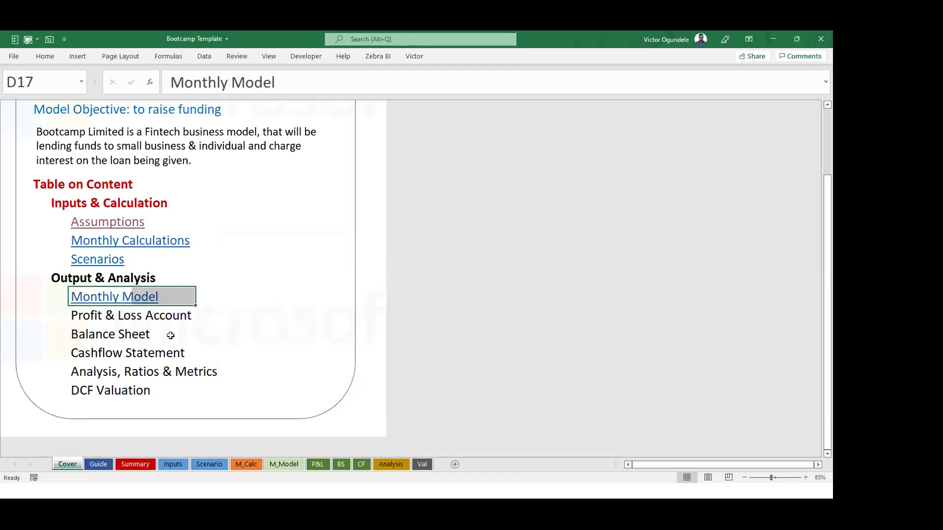
Hyperlink the Profit & Loss Account, Balance Sheet and Cashflow Statement entries to their sheets.
key("Down")
key("shift+Right")
key("ctrl+k")
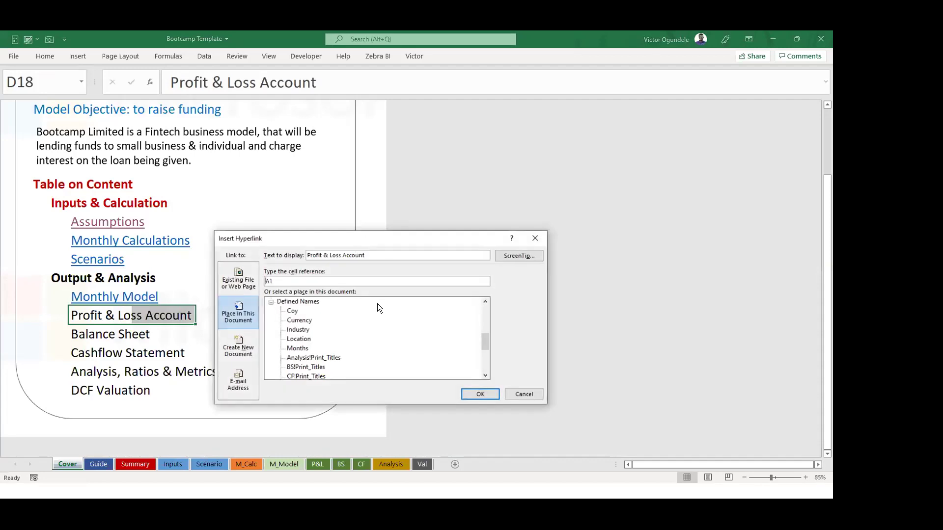
left_click_drag(482, 344, 483, 323)
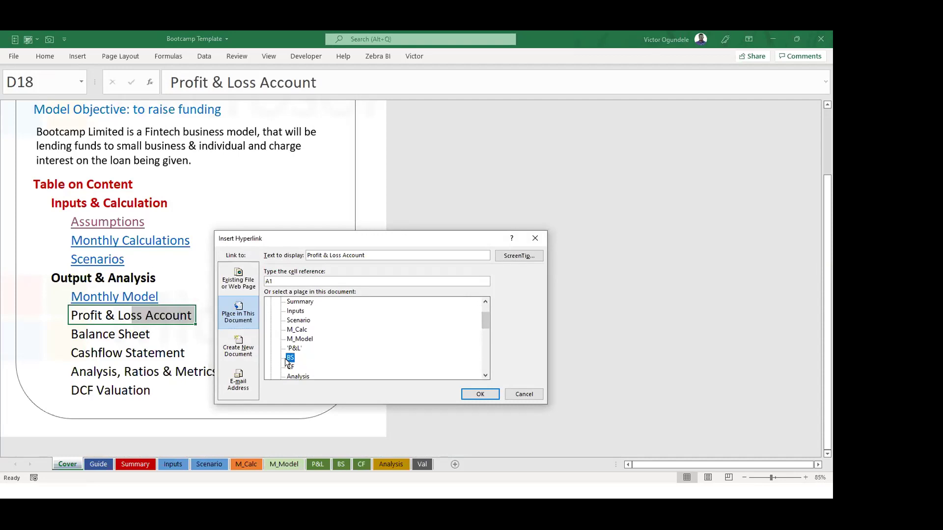
left_click(467, 395)
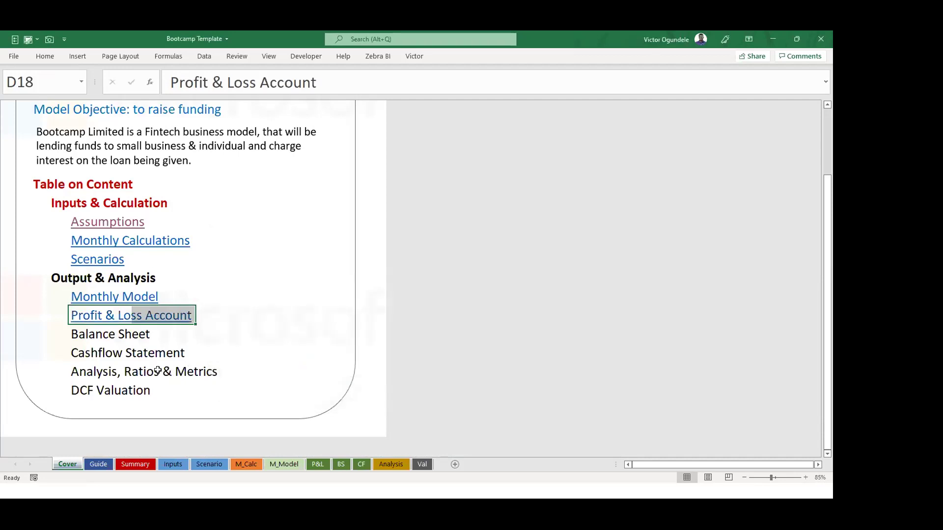
left_click_drag(102, 339, 104, 348)
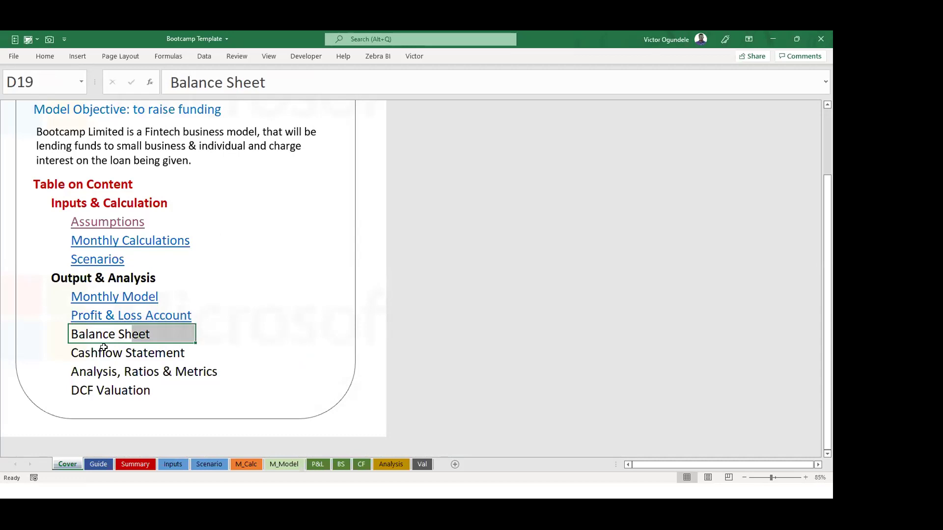
key("ctrl+k")
left_click_drag(485, 344, 483, 328)
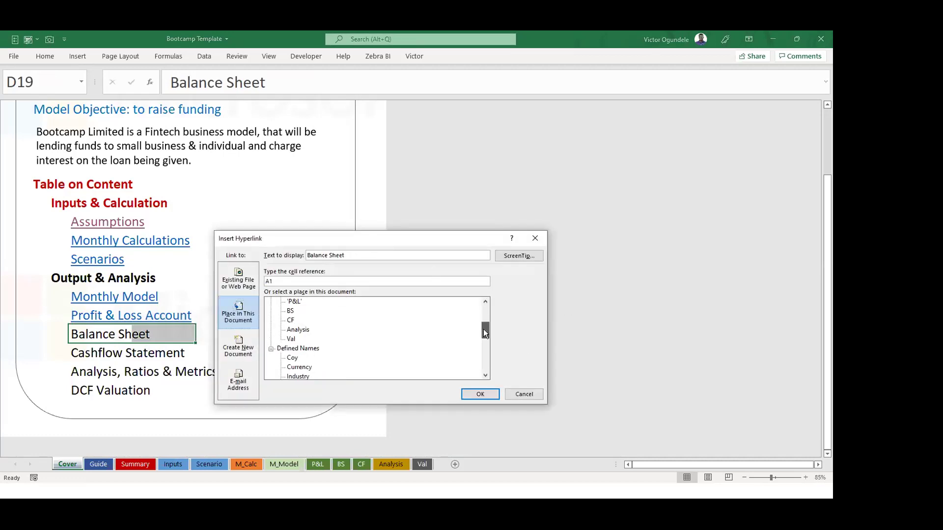
left_click(475, 393)
left_click_drag(123, 353, 157, 360)
key("ctrl+k")
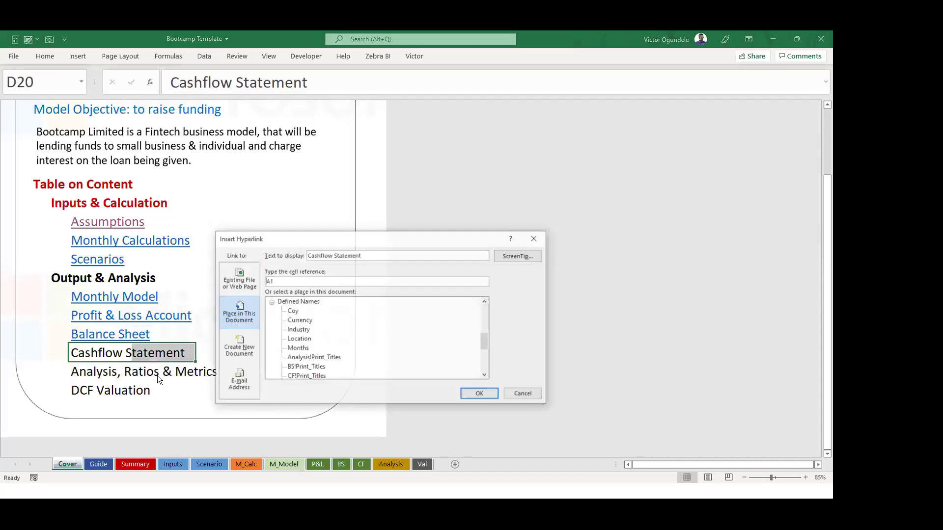
left_click_drag(483, 341, 484, 324)
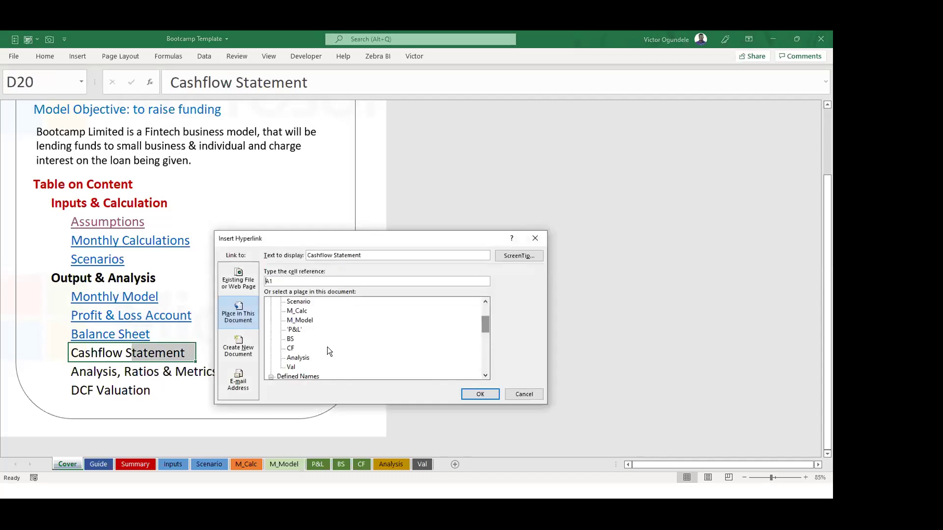
left_click(472, 395)
Hyperlink Analysis, Ratios & Metrics to the Analysis sheet and DCF Valuation to Val.
left_click_drag(123, 372, 245, 372)
key("ctrl+k")
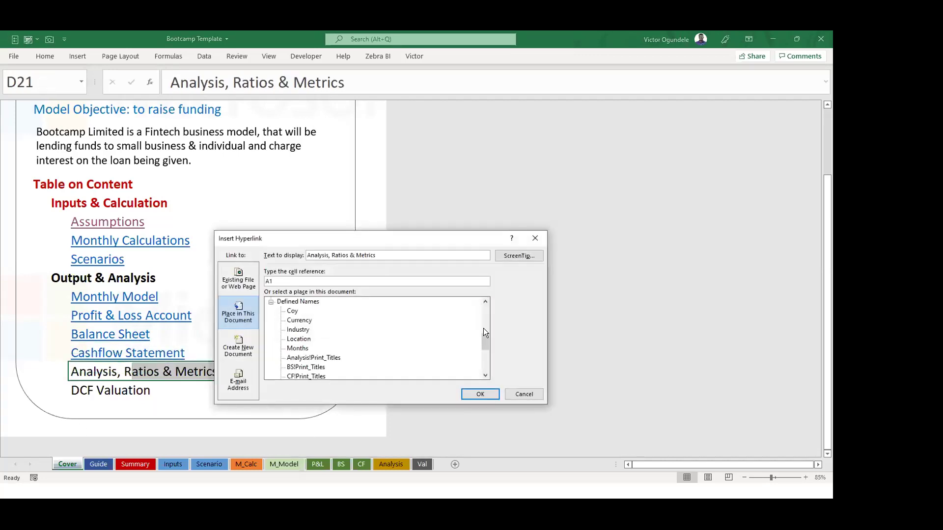
left_click_drag(485, 335, 485, 326)
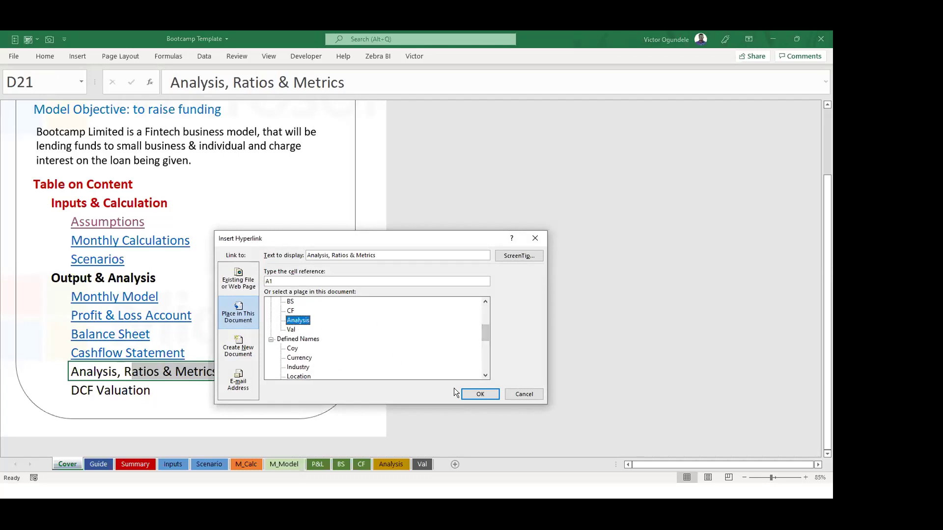
left_click(480, 395)
key("Down")
key("shift+Right")
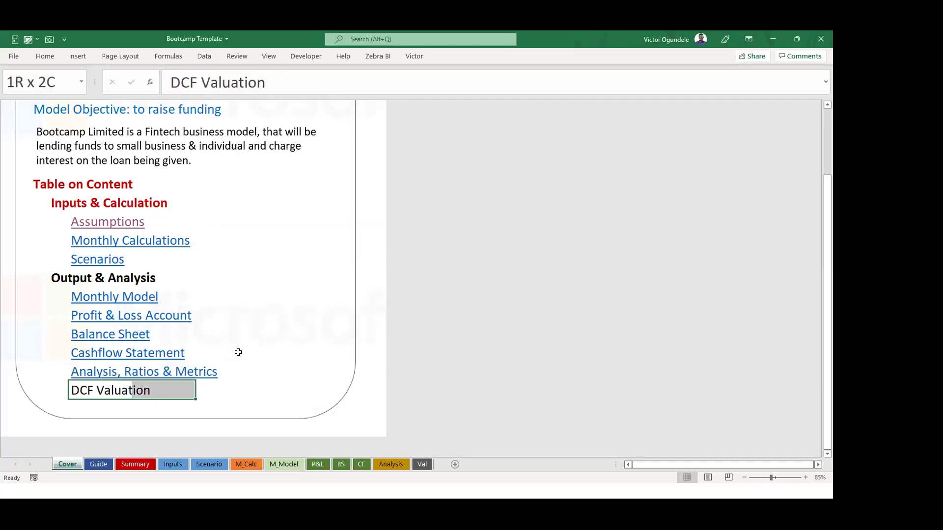
key("ctrl+k")
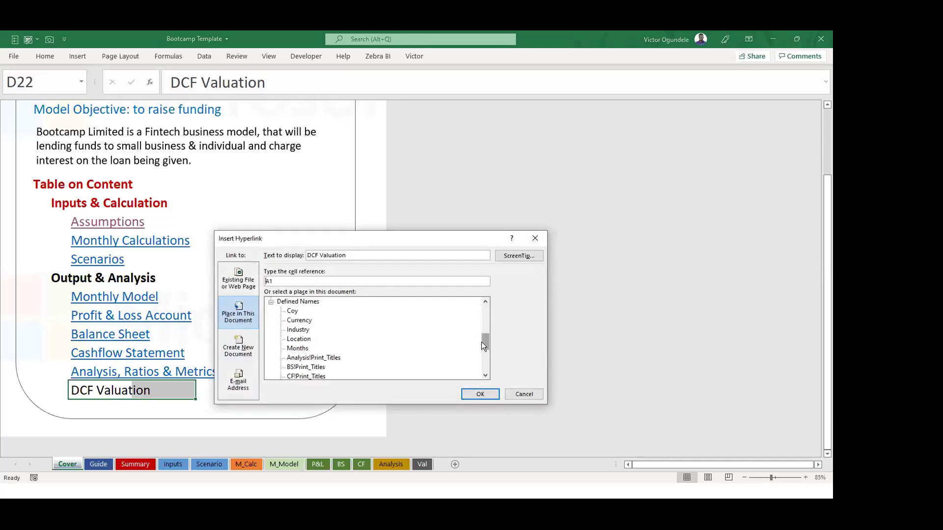
left_click_drag(485, 342, 485, 331)
left_click(291, 339)
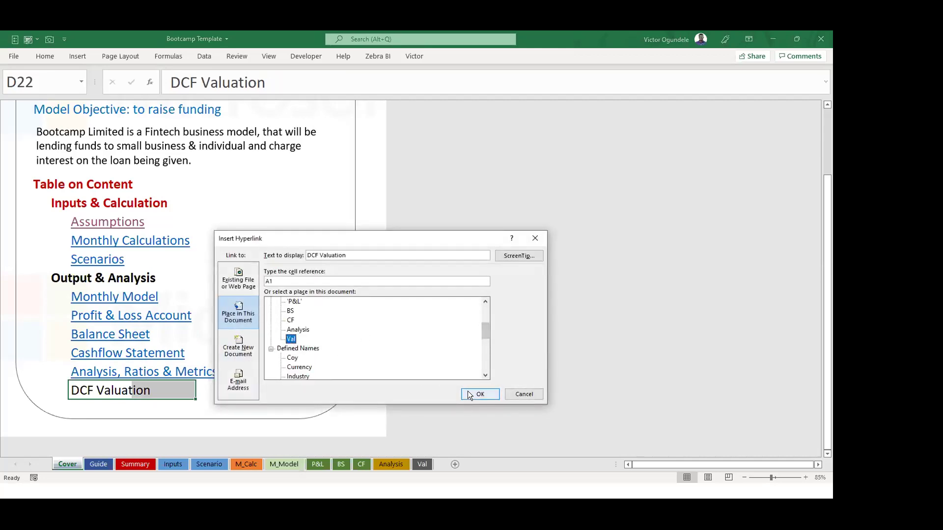
left_click(474, 395)
Select the contents list upward from the DCF Valuation entry.
left_click(248, 335)
key("Left")
key("Down")
key("Down")
key("Left")
key("Down")
key("shift+Up")
key("shift+Up")
key("shift+Up")
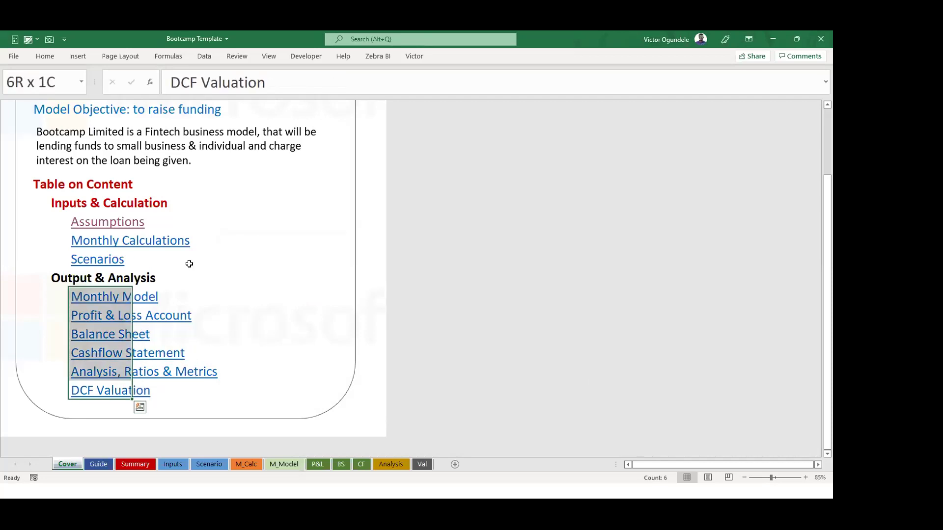
key("shift+Up")
key("shift+Up")
key("shift+Up")
key("shift+Up")
key("shift+Up")
Remove the underline from the Cover sheet's contents links.
key("ctrl+u")
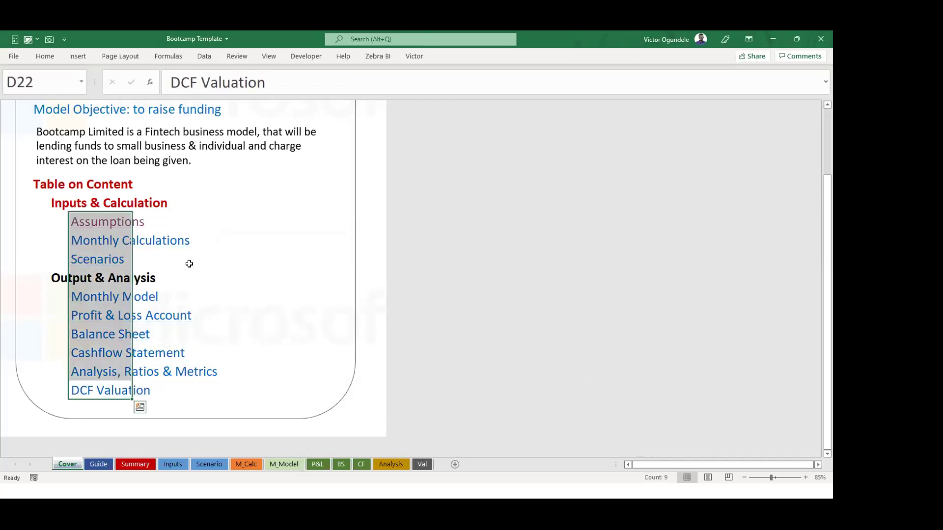
scroll(189, 264, "down", 1, "ctrl")
scroll(189, 264, "down", 1, "ctrl")
scroll(196, 261, "down", 1, "ctrl")
scroll(195, 261, "down", 1, "ctrl")
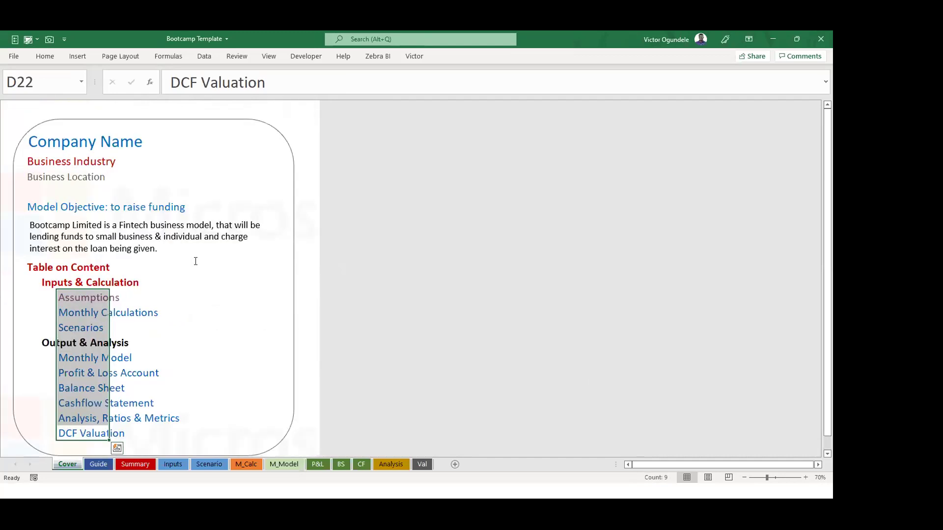
left_click(199, 280)
scroll(252, 303, "down", 1, "ctrl")
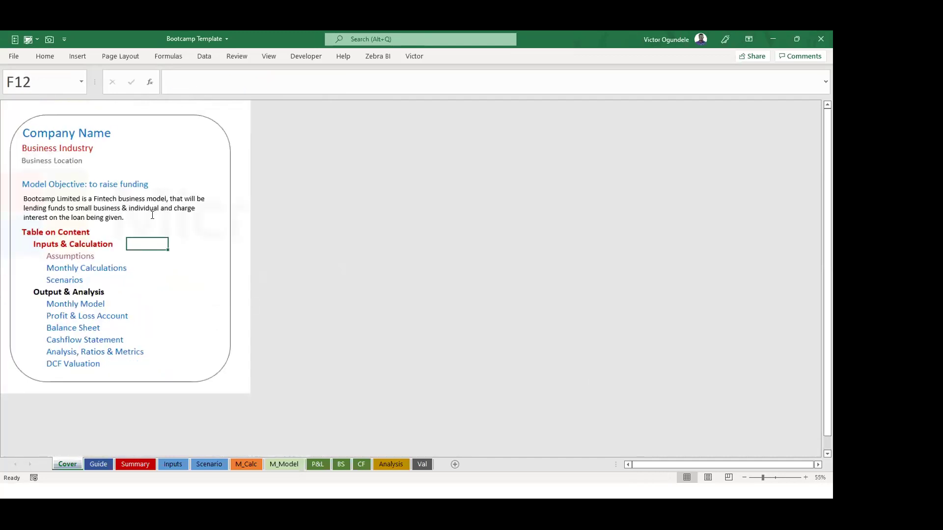
left_click(178, 137)
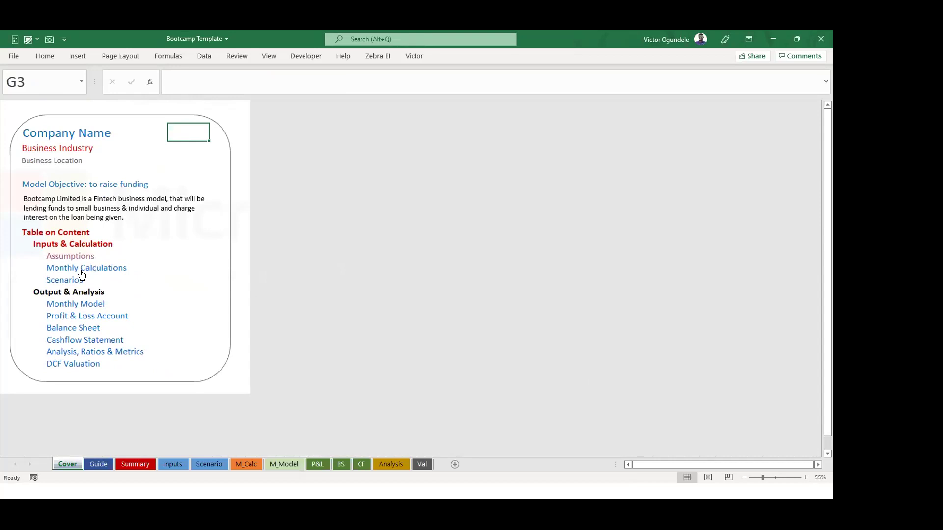
Test the Scenarios contents link, then go back via Cover and Guide to the Summary sheet.
left_click(57, 280)
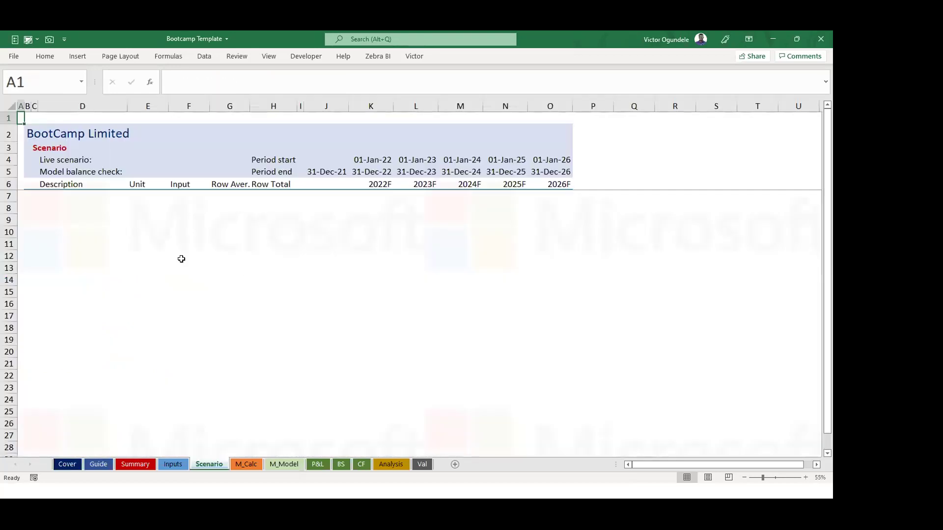
left_click(555, 119)
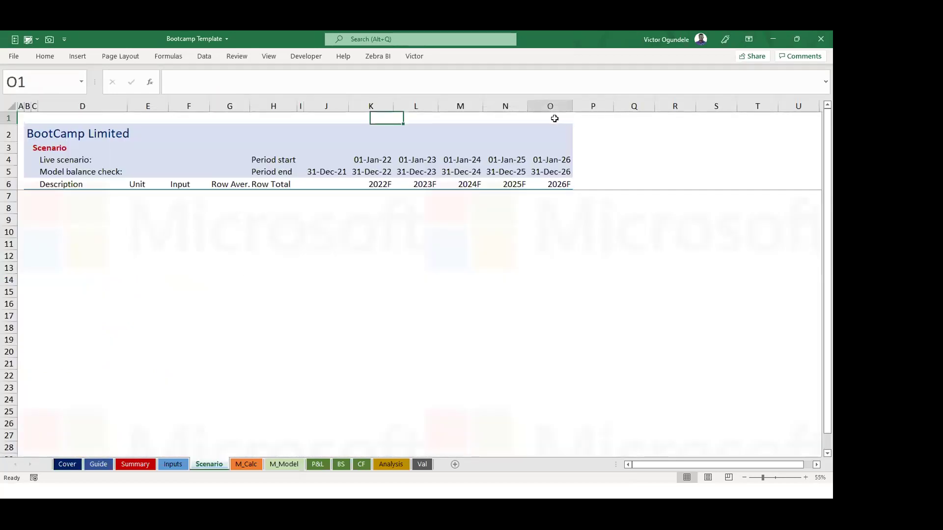
left_click(61, 462)
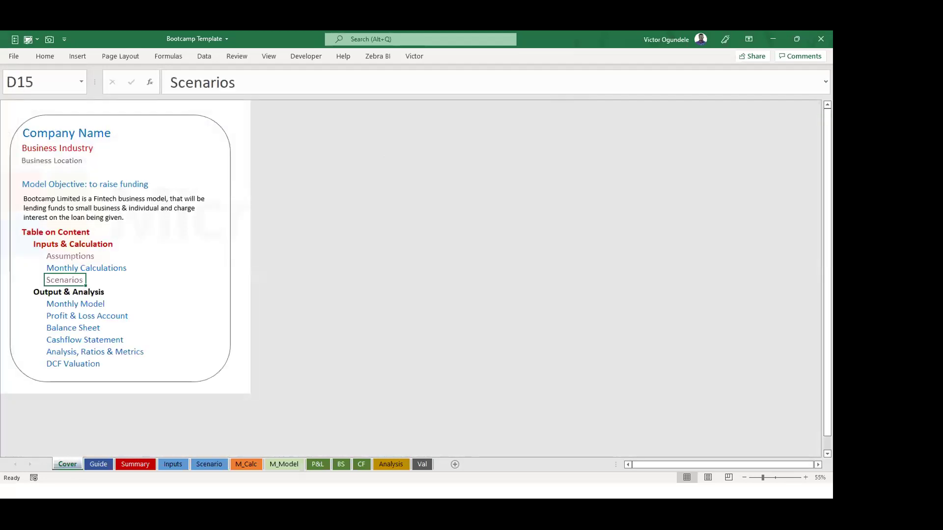
left_click(98, 464)
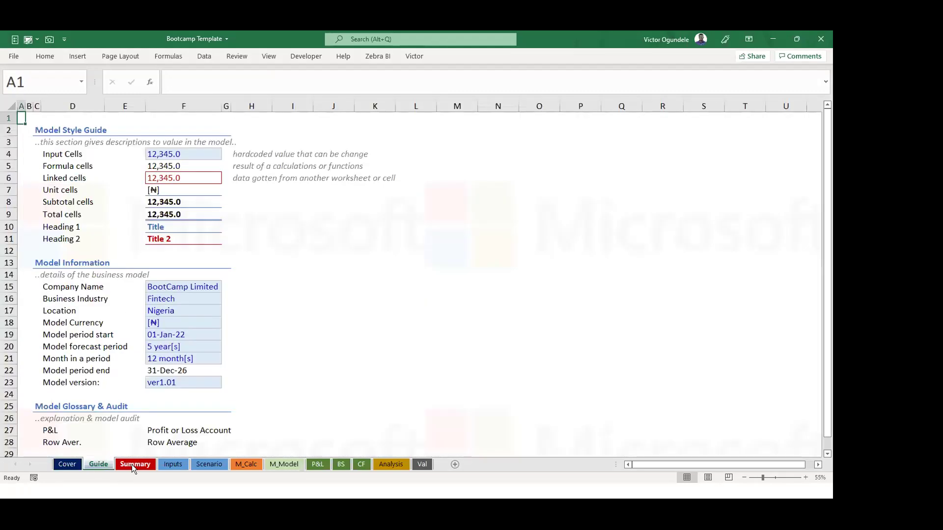
left_click(134, 464)
Enter 'Table of Content' in cell O1 of Summary and reduce its font size.
left_click(543, 117)
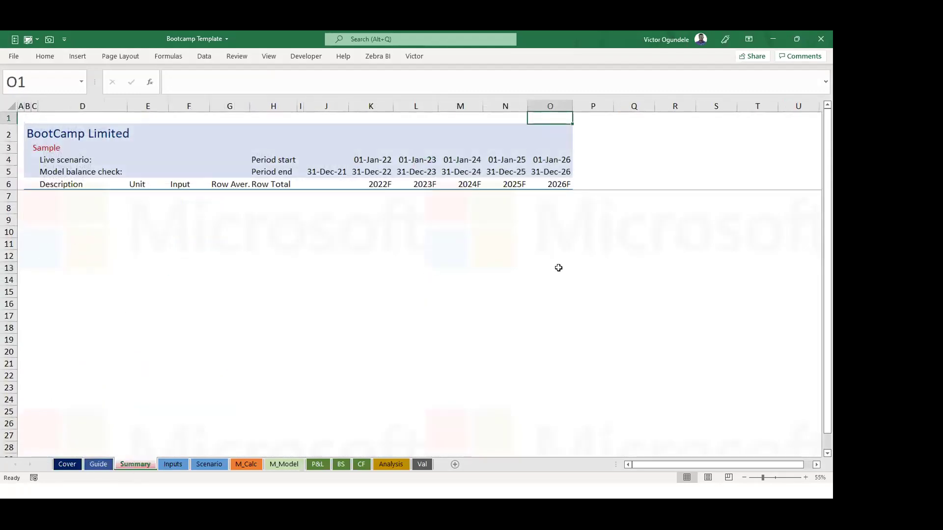
type("Table")
key("BackSpace")
key("BackSpace")
key("BackSpace")
key("BackSpace")
key("BackSpace")
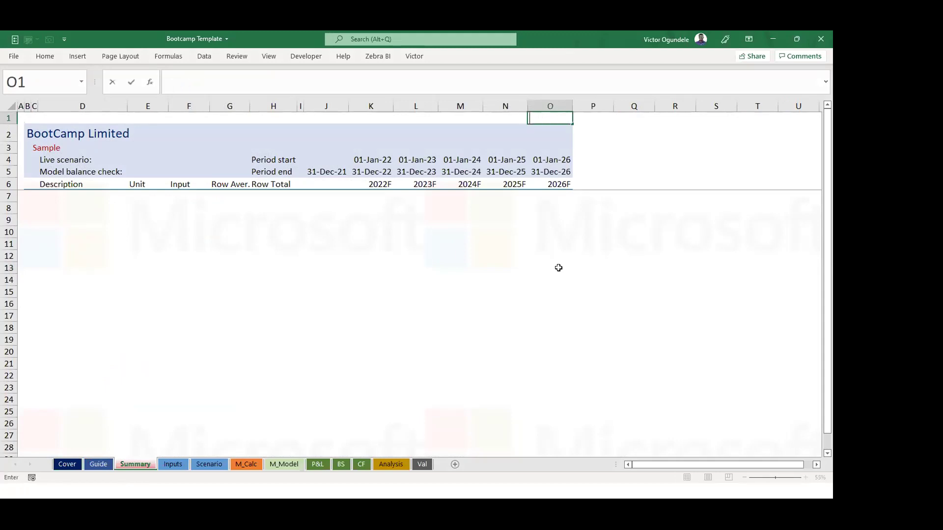
type("Table of Content")
key("ctrl+Return")
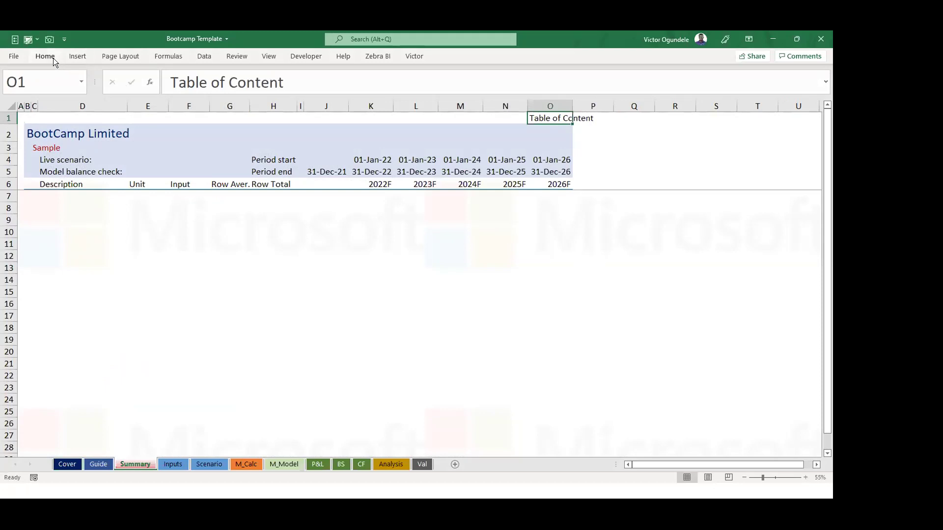
left_click(45, 56)
left_click(160, 77)
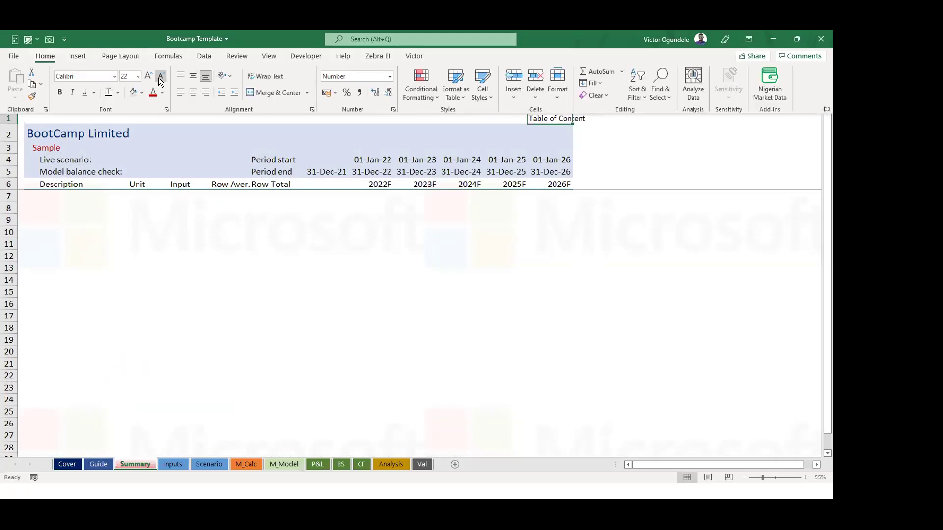
Replace the O1 label with 'Menu' and centre it in the cell.
left_click(598, 147)
left_click(599, 146)
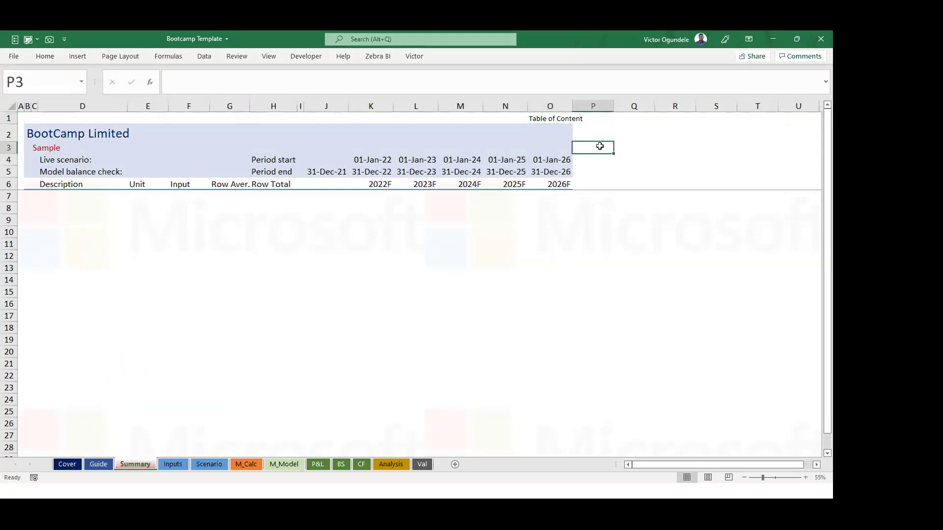
scroll(599, 146, "up", 2)
left_click(670, 116)
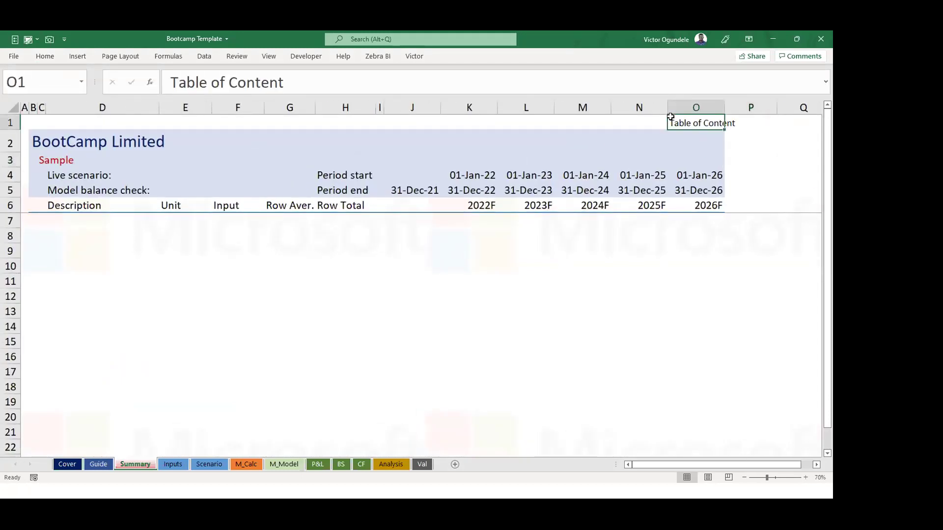
type("Menu")
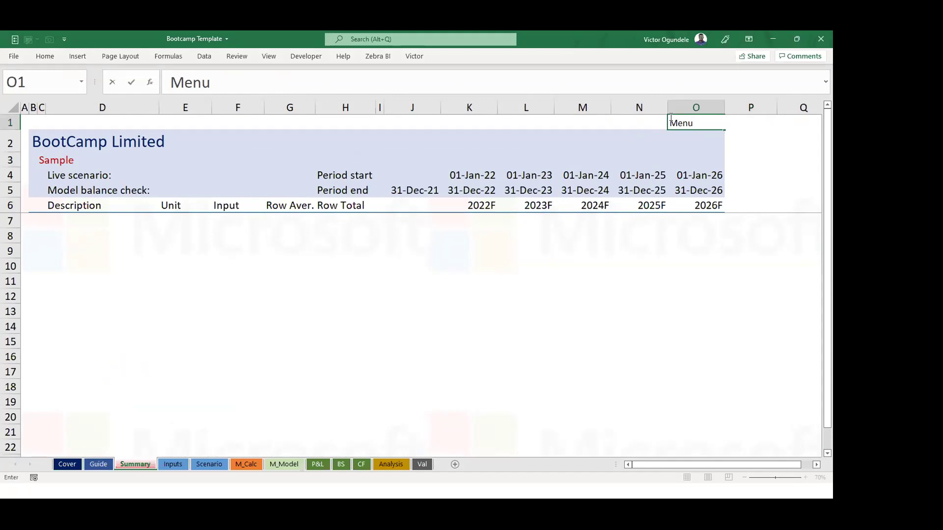
key("Return")
scroll(670, 117, "down", 1)
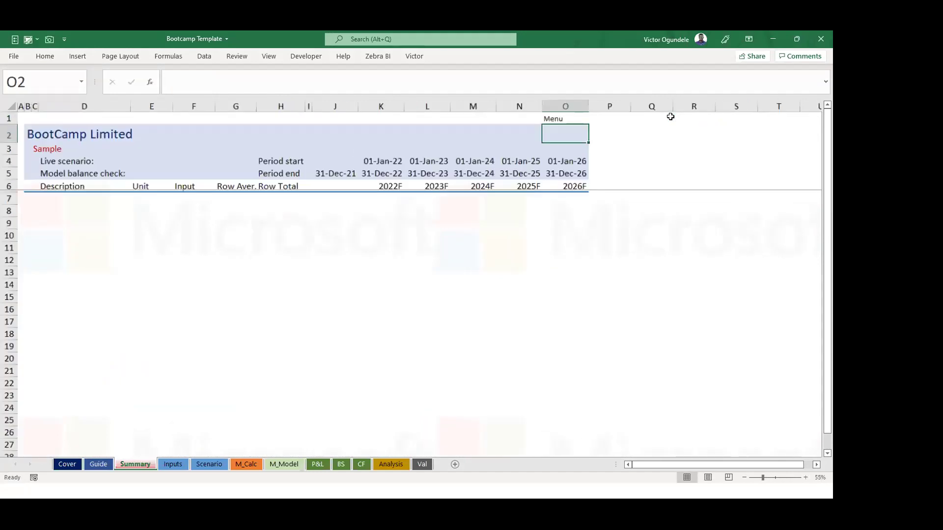
left_click(555, 118)
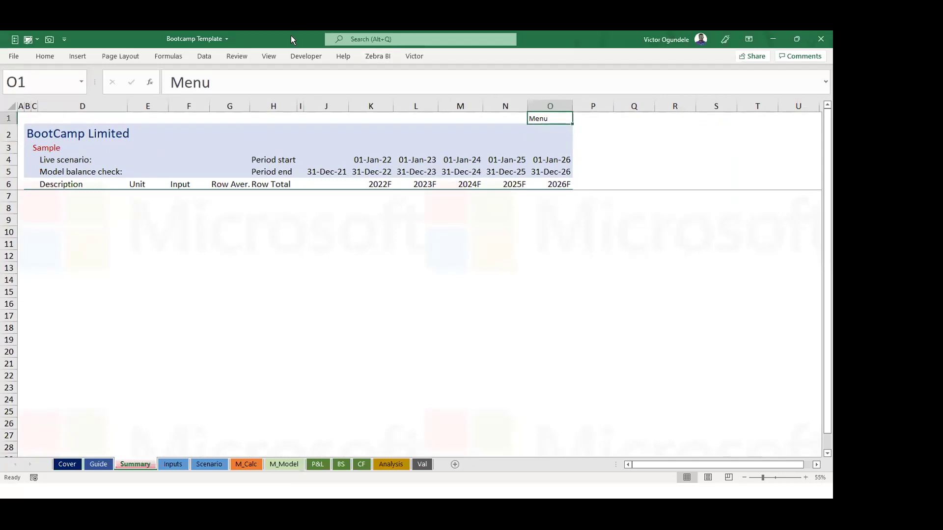
double_click(44, 56)
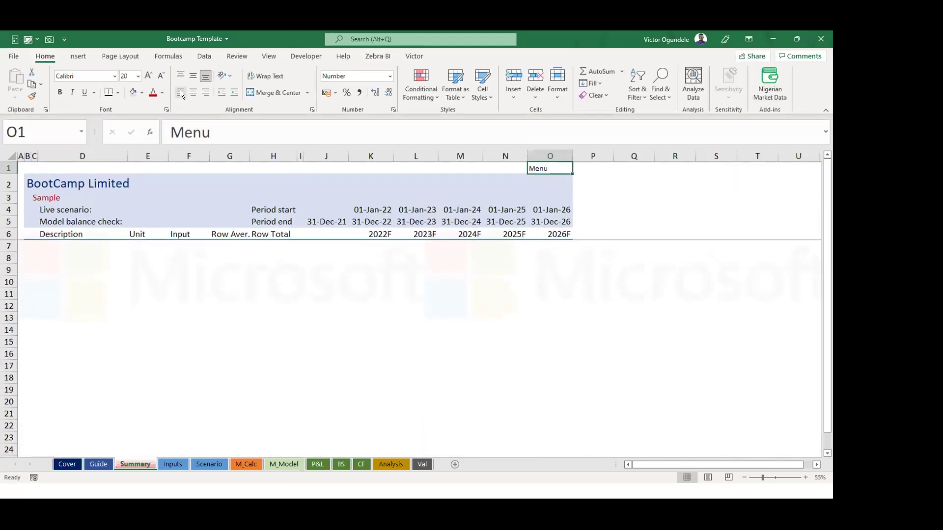
left_click(193, 95)
left_click(637, 209)
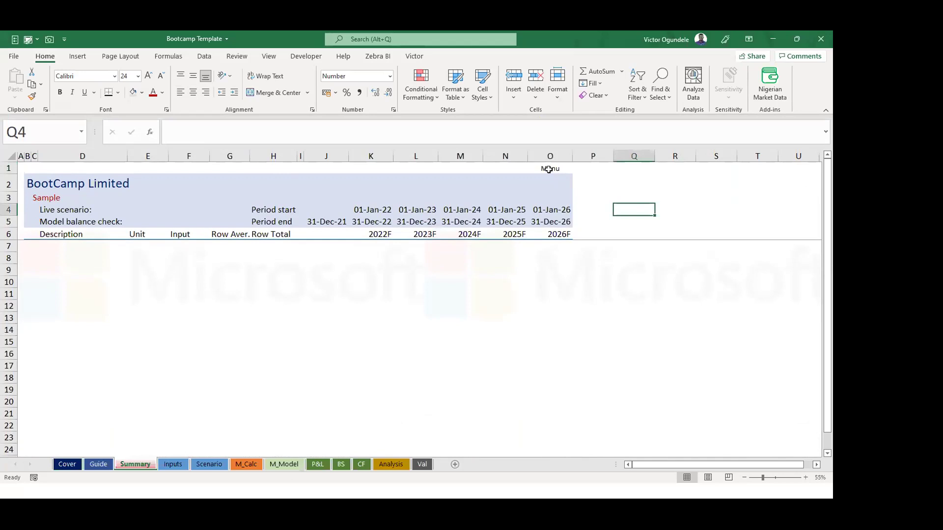
left_click(548, 170)
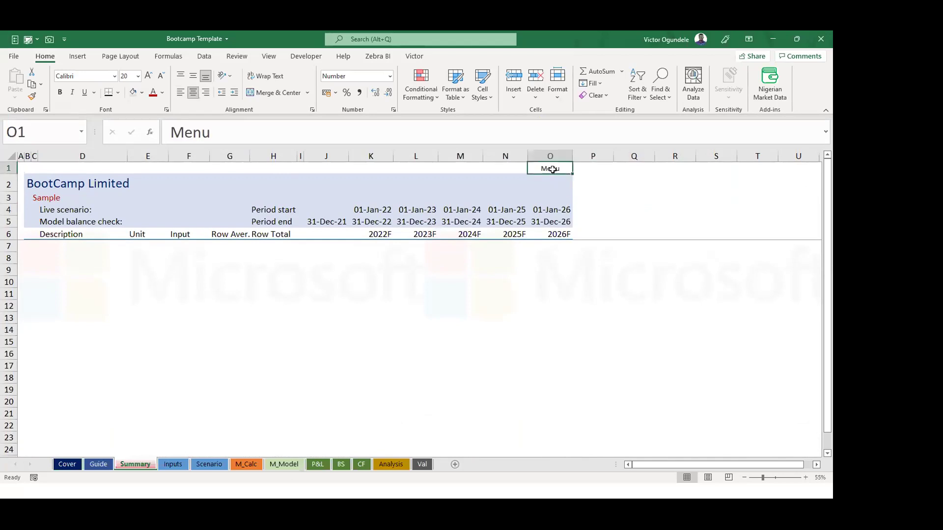
key("ctrl+k")
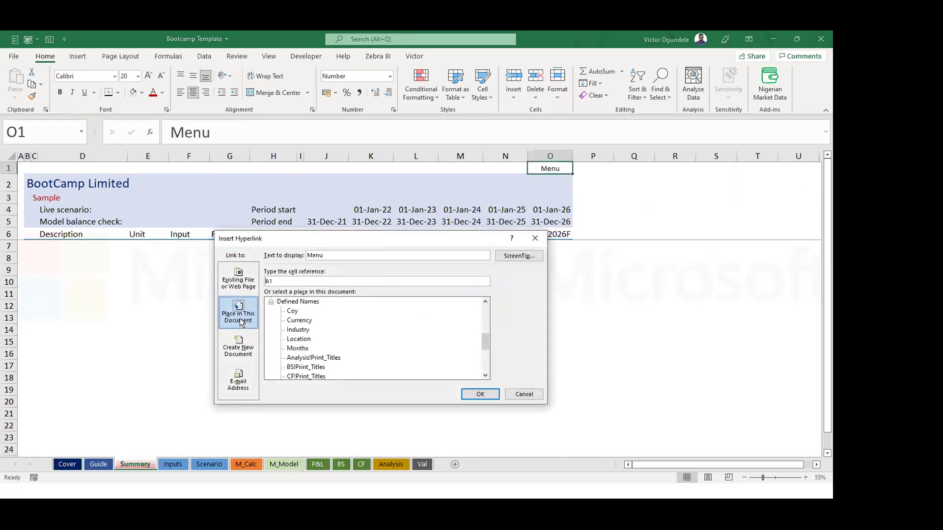
scroll(477, 339, "up", 5)
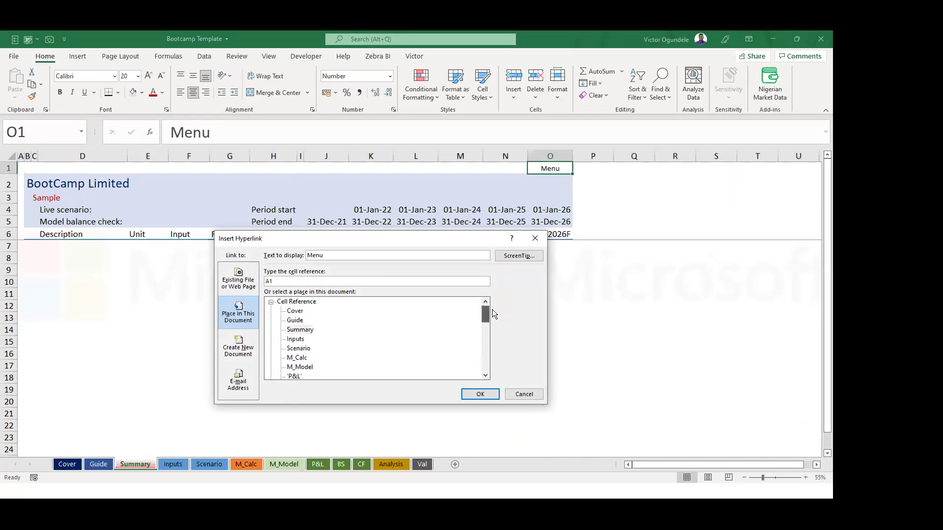
left_click(291, 311)
left_click(523, 394)
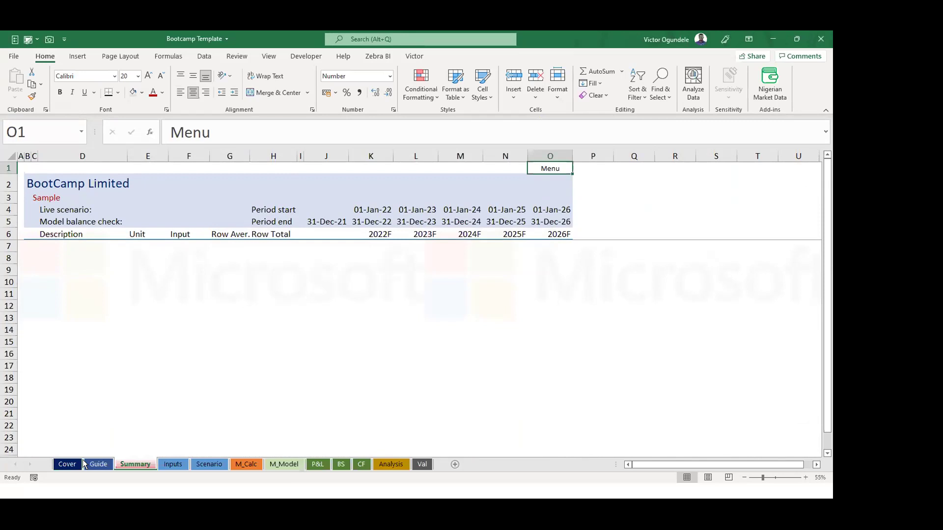
left_click(68, 464)
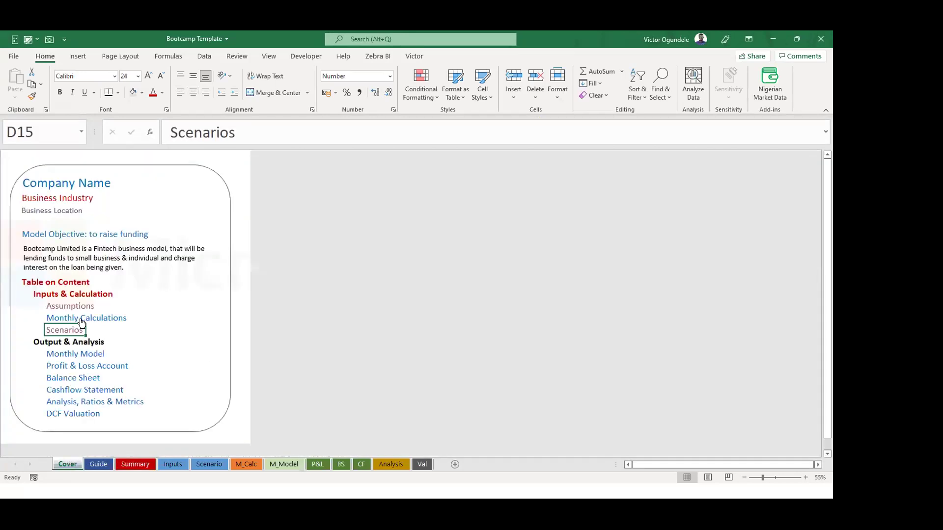
left_click(148, 354)
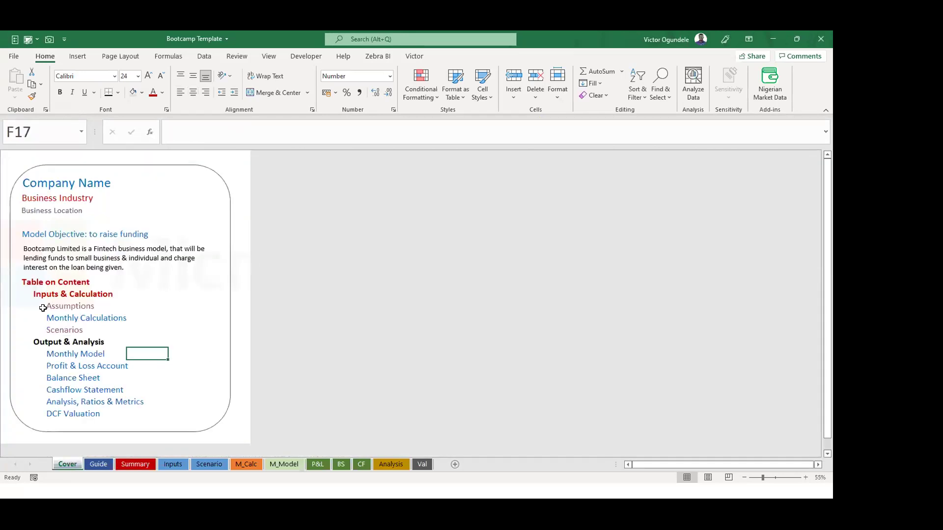
left_click(29, 295)
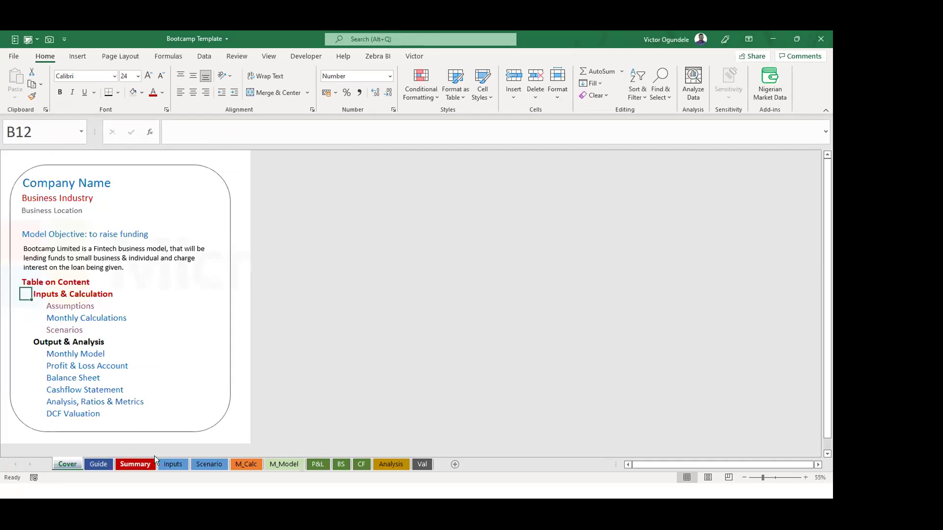
left_click(245, 463)
left_click(212, 463)
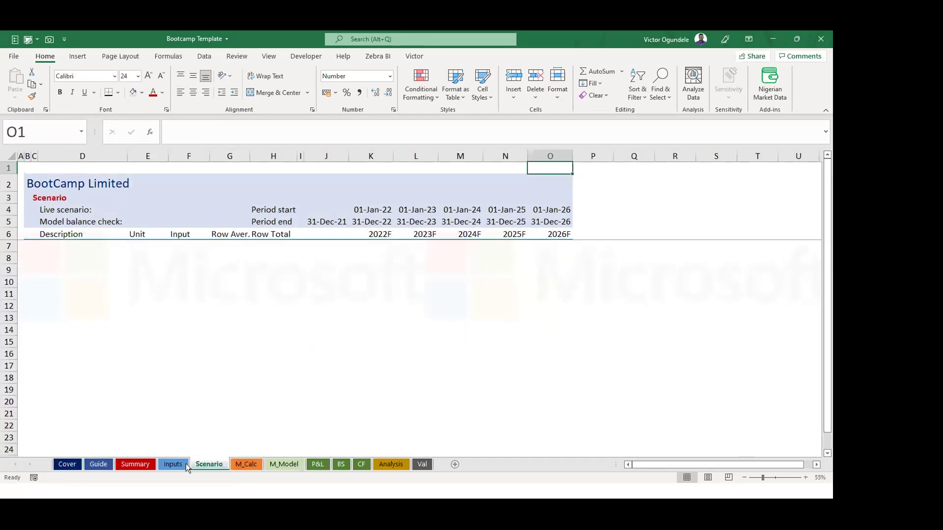
left_click(186, 464)
left_click(137, 466)
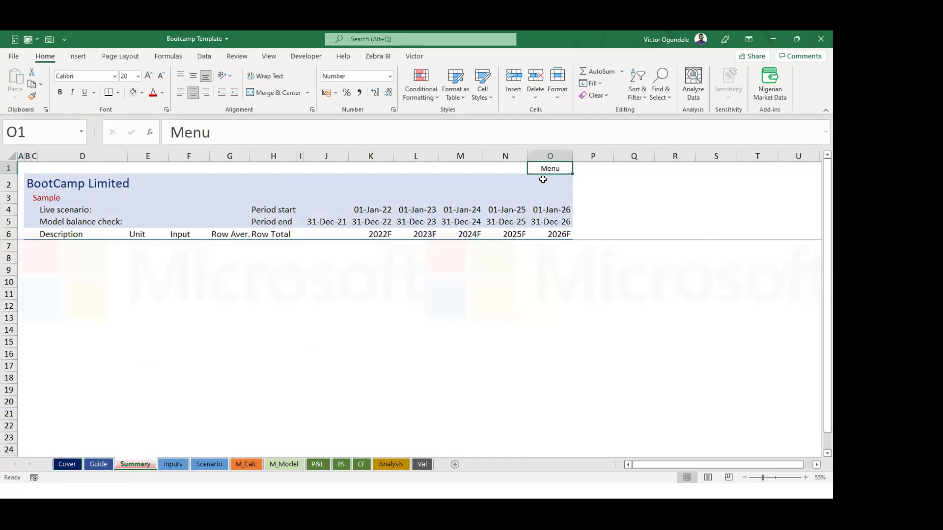
Hyperlink the Menu label in O1 to cell B12 on the Cover sheet.
key("ctrl+k")
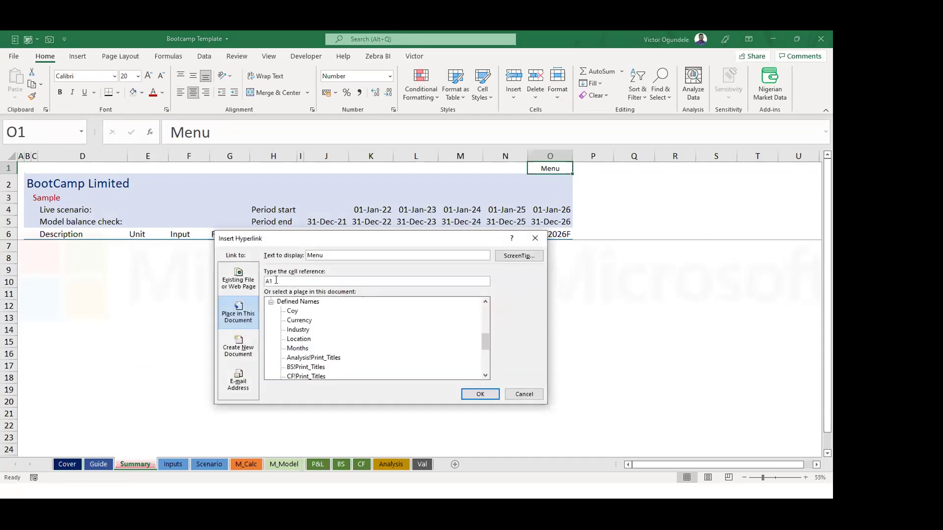
key("BackSpace")
key("BackSpace")
type("B1")
left_click_drag(482, 342, 483, 317)
left_click(290, 300)
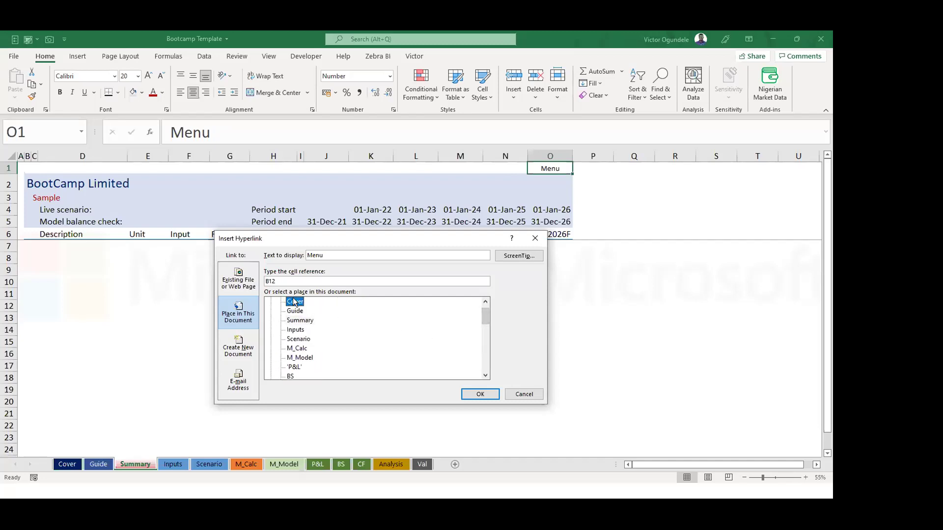
left_click(480, 395)
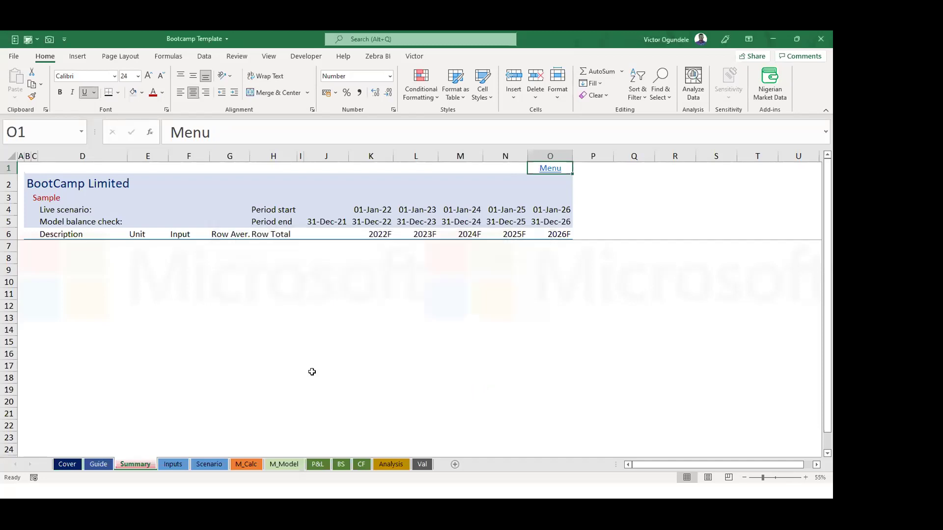
Reselect the linked Menu cell without following it and reopen its hyperlink settings.
left_click(677, 204)
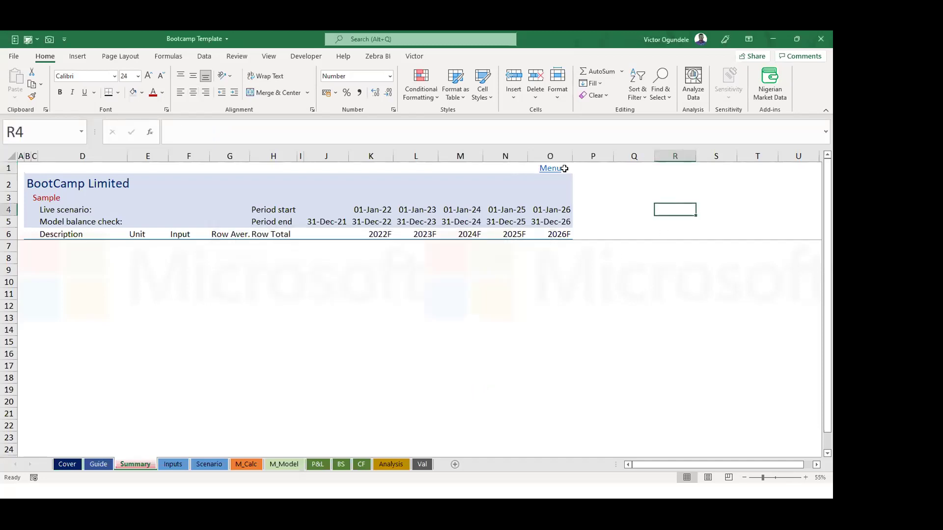
left_click(563, 171)
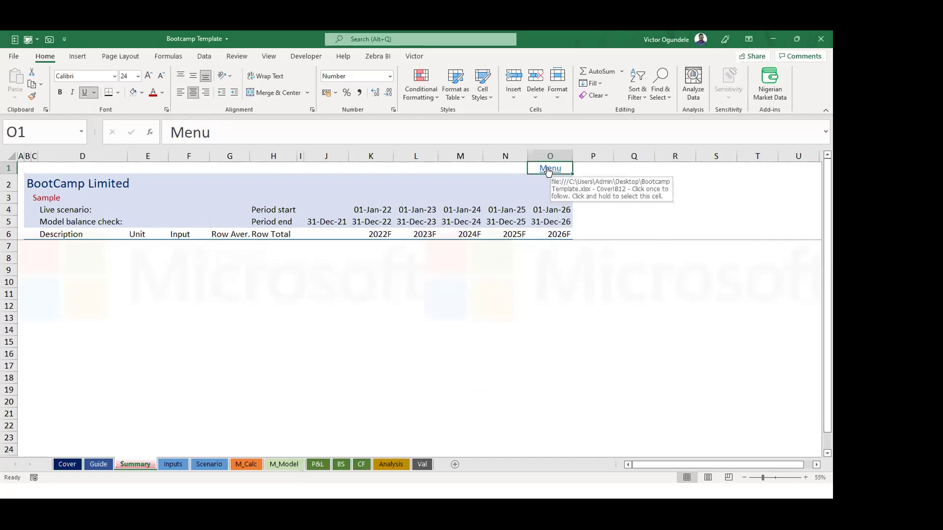
left_click_drag(548, 170, 546, 167)
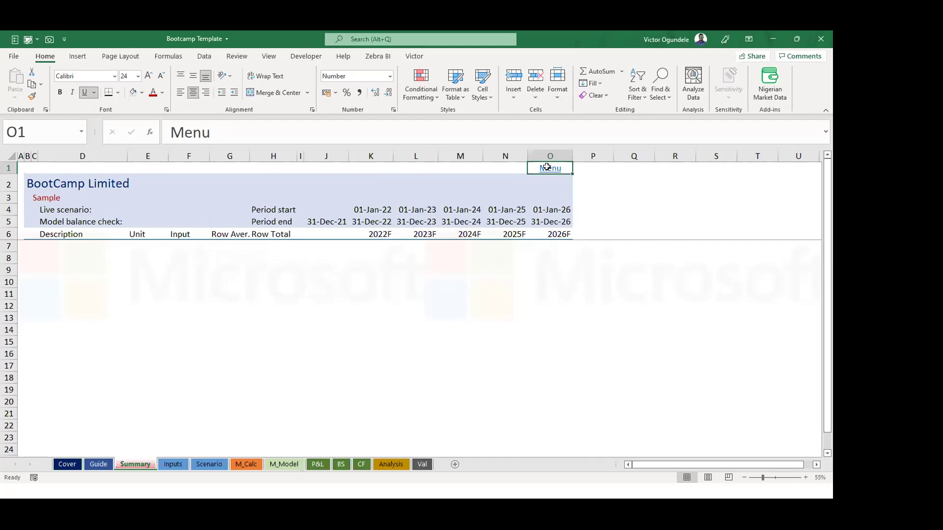
scroll(547, 167, "up", 1, "ctrl")
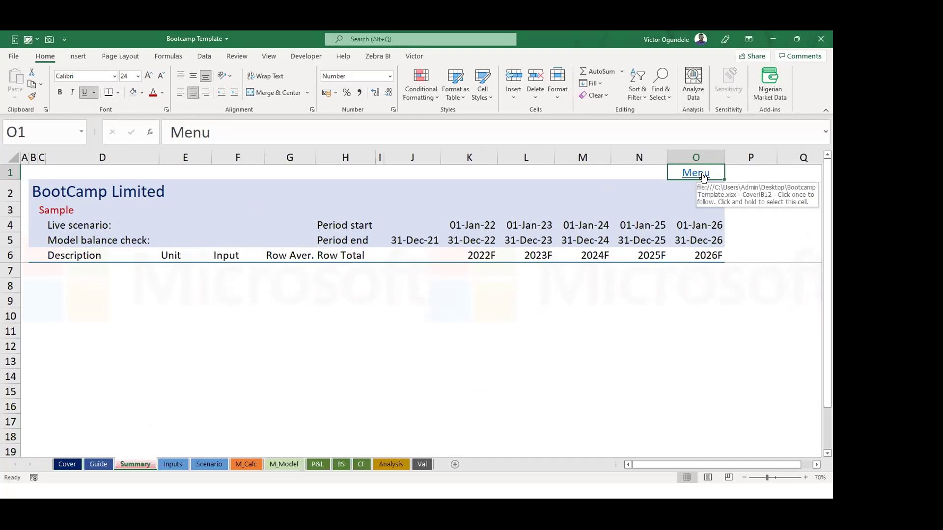
key("ctrl+k")
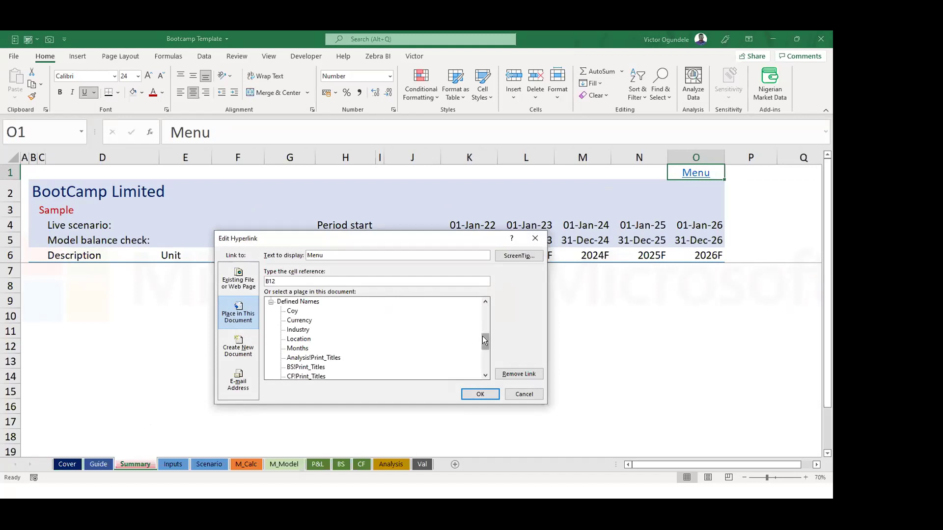
Keep Cover as the link target and add the ScreenTip 'navigate to the Tabe of Content'.
left_click_drag(482, 341, 484, 308)
left_click(295, 311)
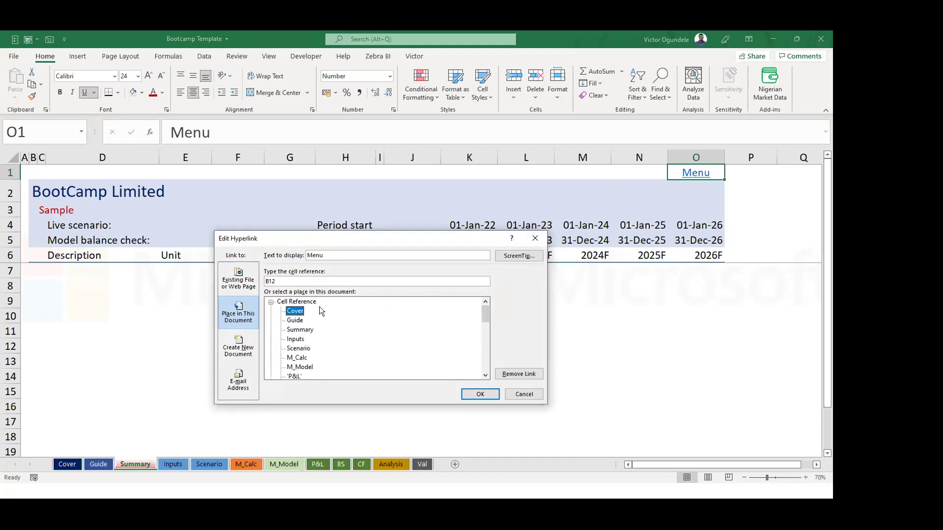
key("shift+Tab")
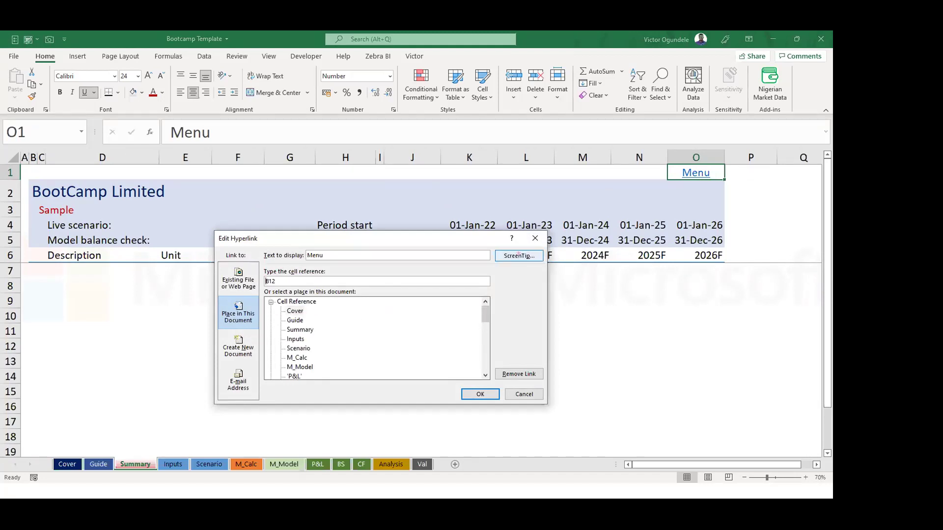
left_click_drag(540, 247, 569, 260)
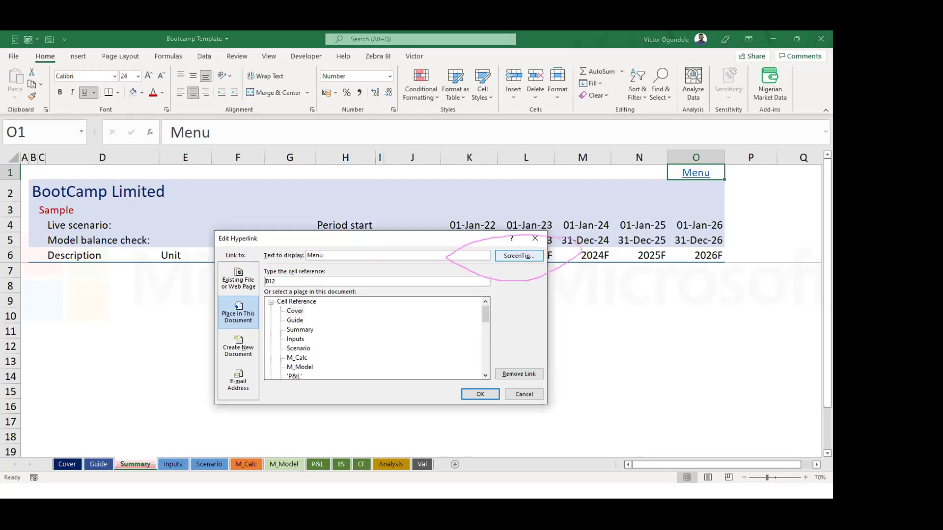
left_click(514, 256)
type("clc")
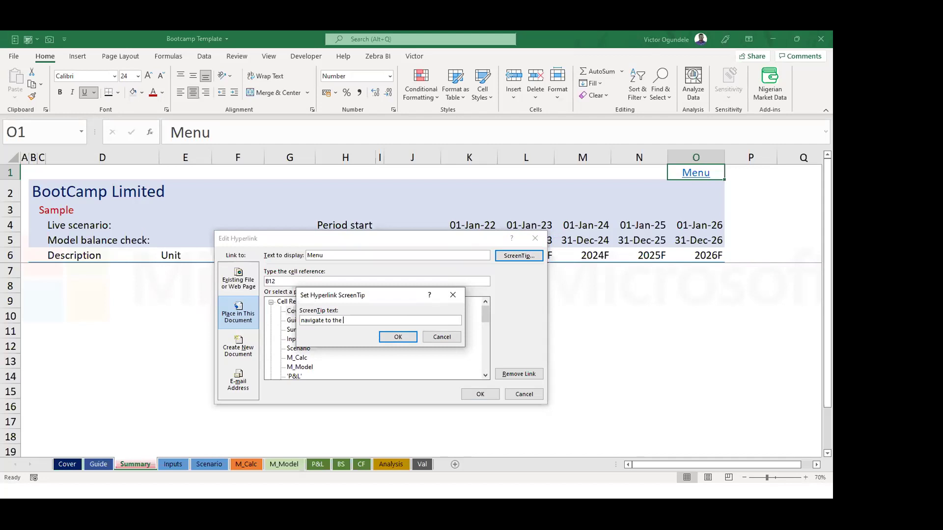
type("Tabe")
left_click(393, 339)
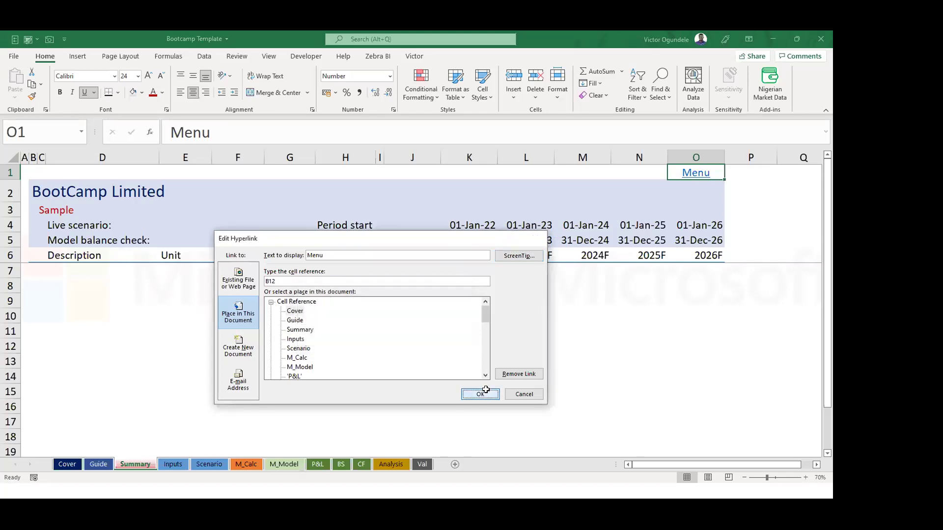
left_click(480, 394)
left_click(750, 209)
mouse_move(695, 173)
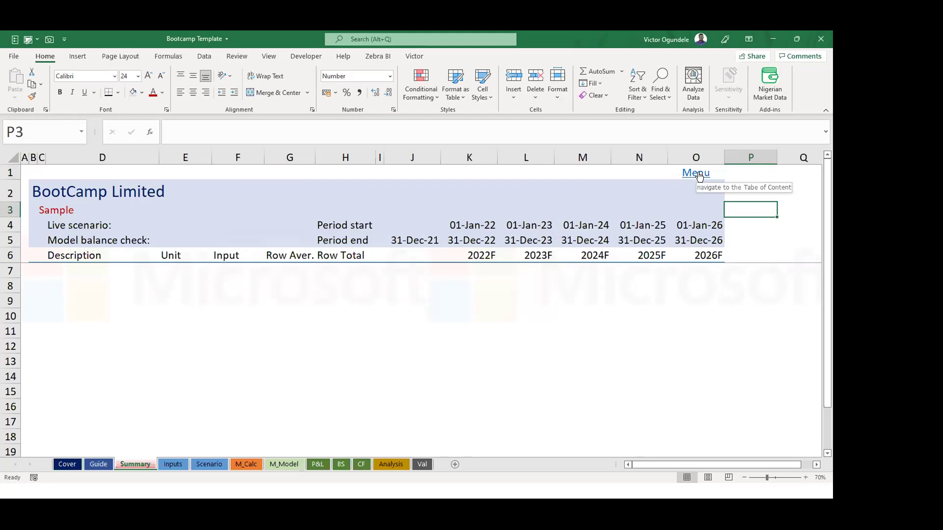
Reopen the Menu link's ScreenTip and correct it to 'navigate to the Table of Content'.
key("Up")
key("Up")
key("Left")
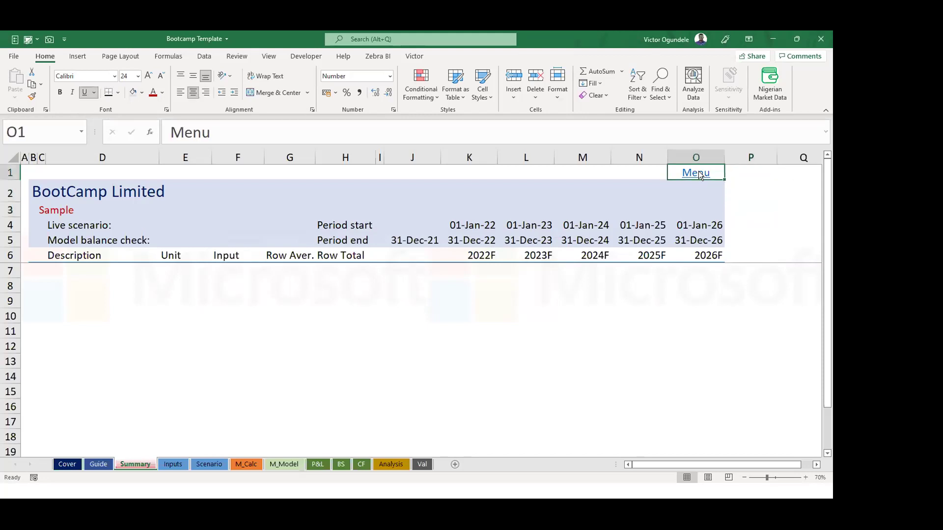
key("ctrl+k")
left_click(505, 255)
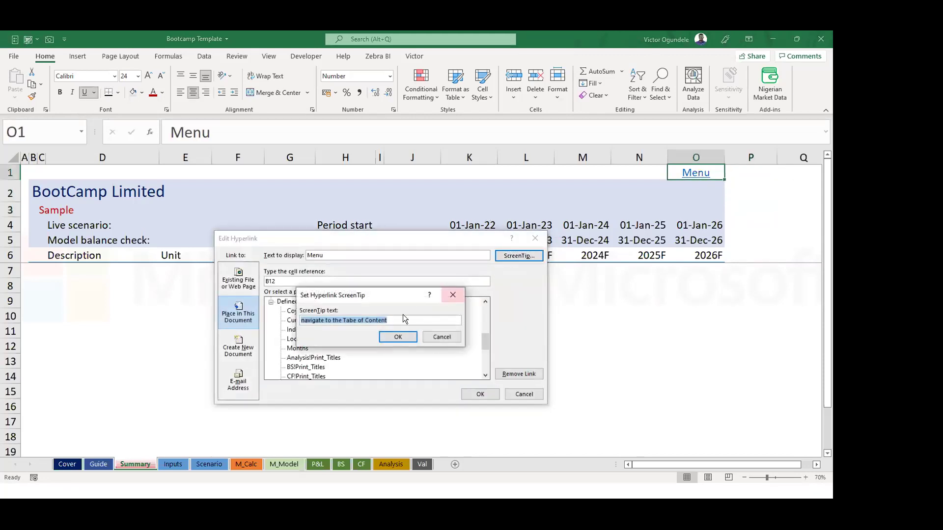
left_click(351, 322)
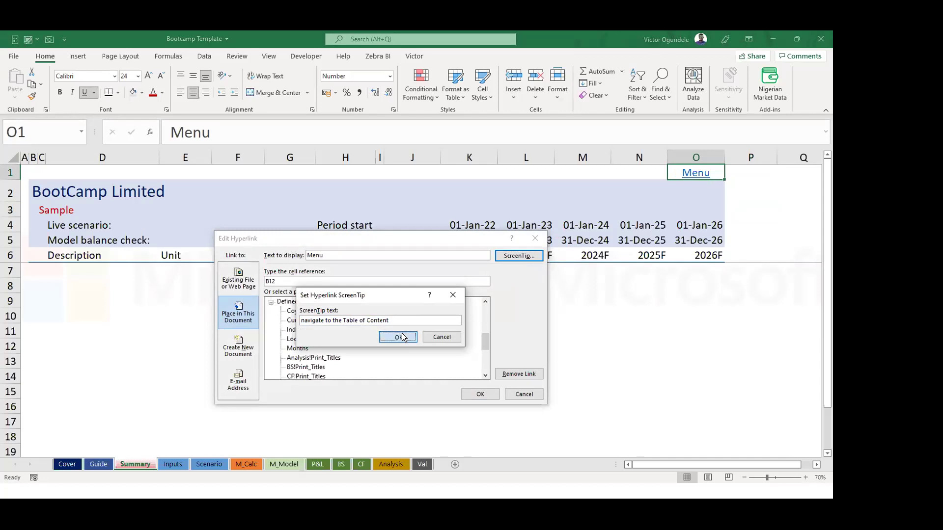
left_click(398, 337)
left_click(480, 393)
Test that the Summary sheet's Menu link jumps to the Cover sheet.
left_click(751, 183)
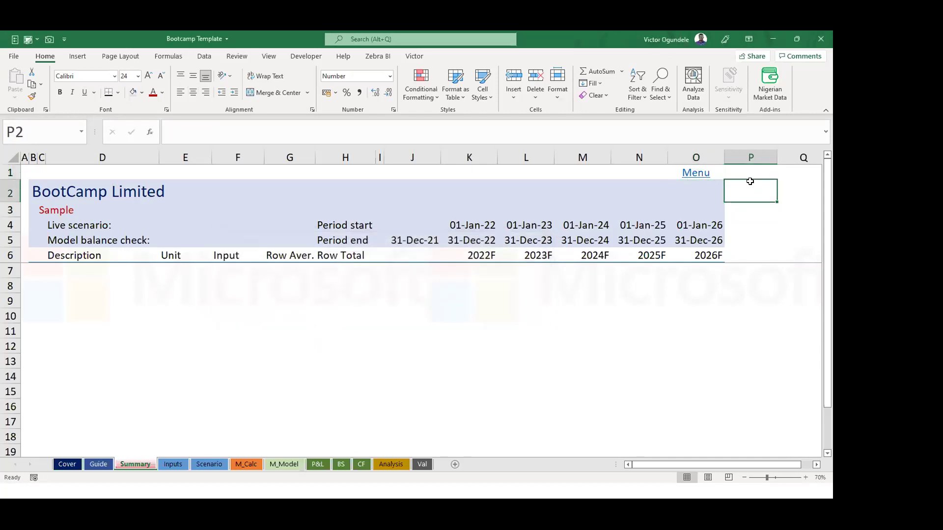
scroll(610, 254, "down", 1, "ctrl")
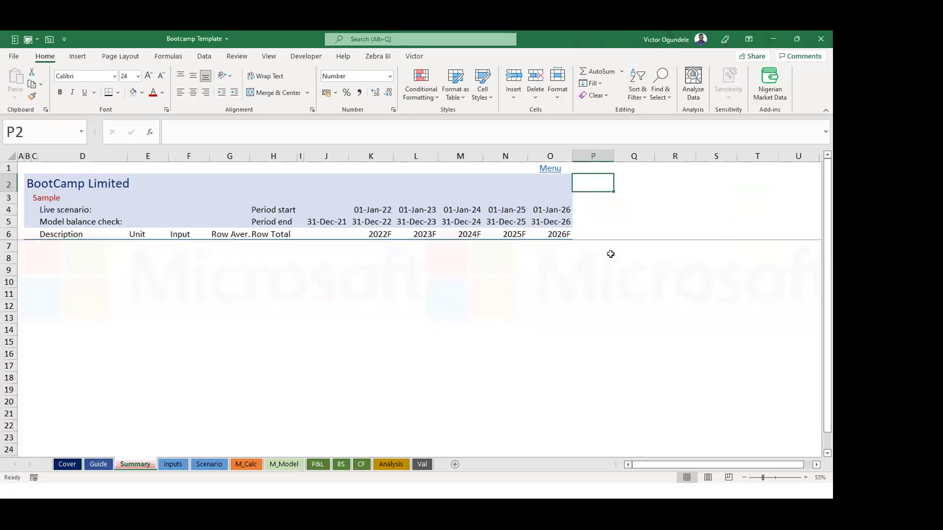
left_click(543, 171)
left_click(543, 171)
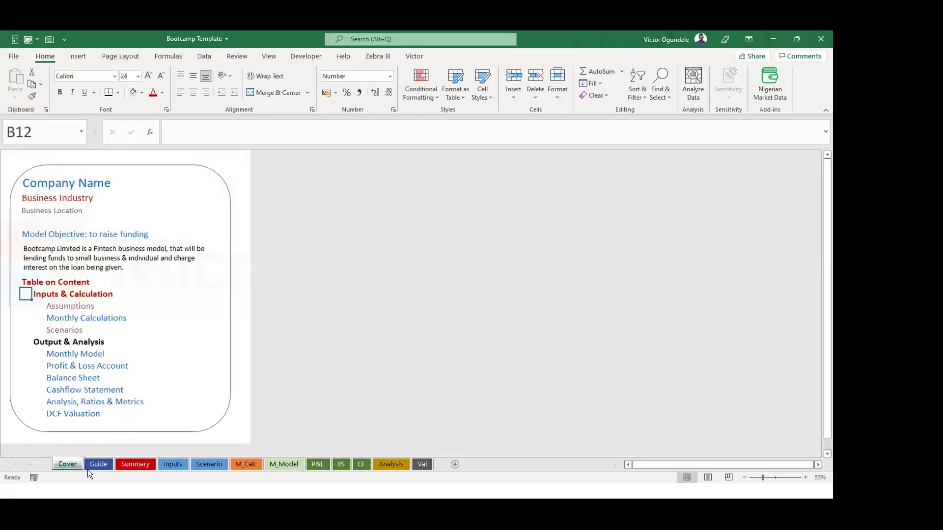
left_click(138, 464)
left_click(67, 464)
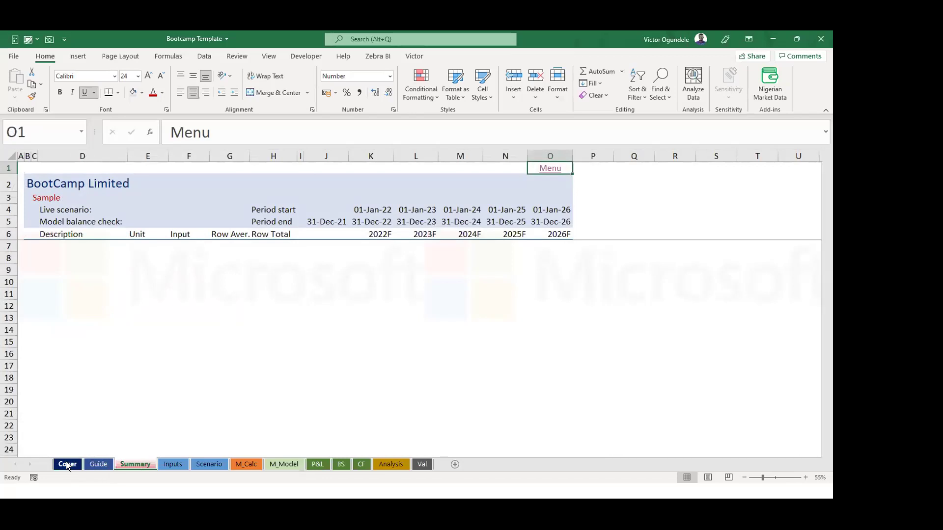
Copy the Menu link from Summary and paste it into Scenario O1, M_Calc G1 and M_Model G1.
left_click(88, 464)
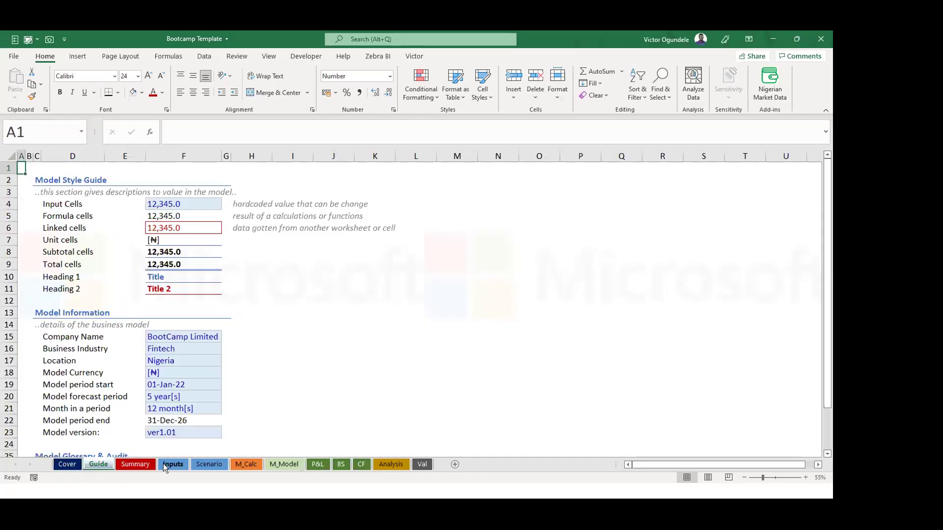
left_click(165, 464)
left_click(134, 465)
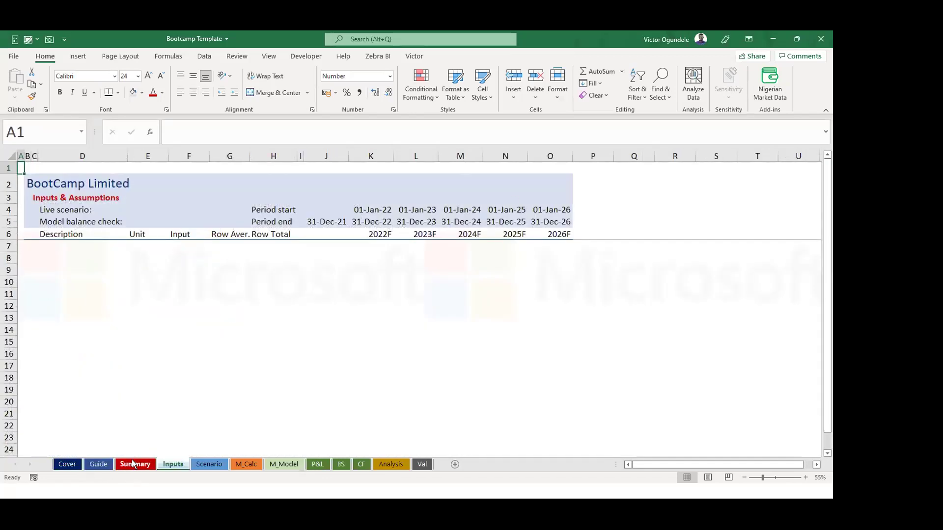
key("ctrl+c")
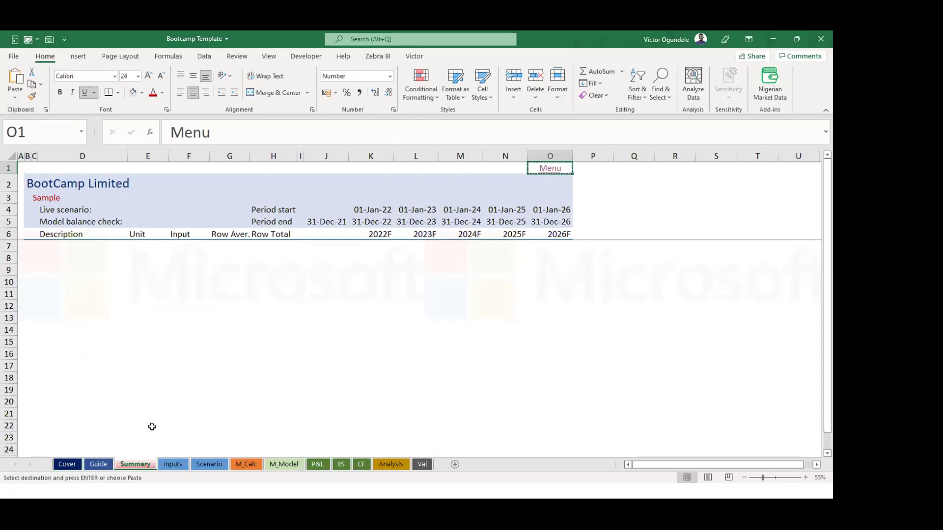
left_click(173, 464)
left_click(537, 167)
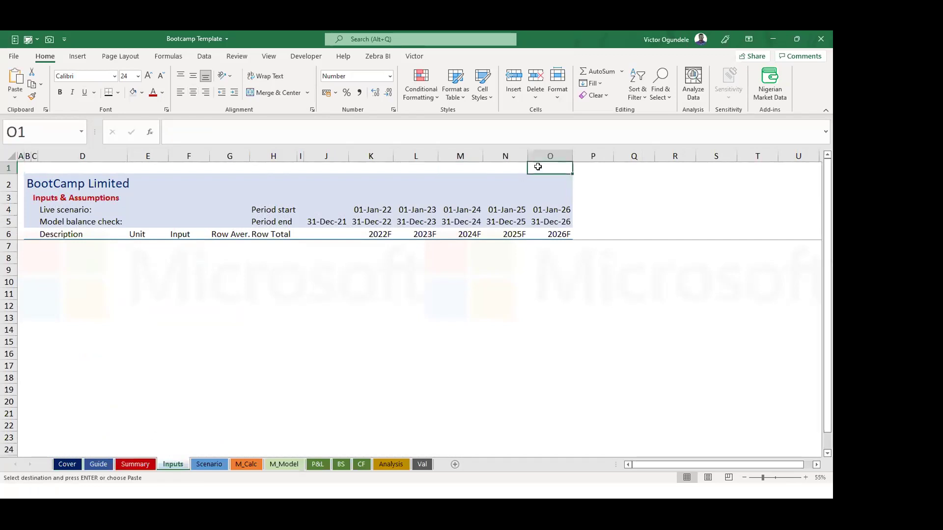
key("ctrl+Page_Down")
key("ctrl+v")
key("ctrl+Page_Down")
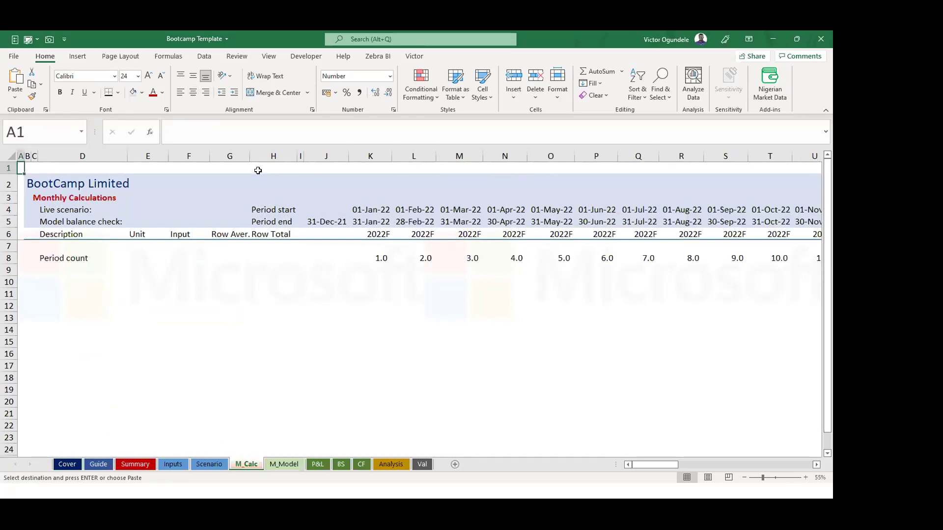
left_click(238, 167)
key("ctrl+v")
key("ctrl+Page_Down")
left_click(238, 167)
key("ctrl+v")
Paste the Menu link into O1 on P&L, BS, CF, Analysis and Val, then save the workbook.
key("ctrl+Page_Down")
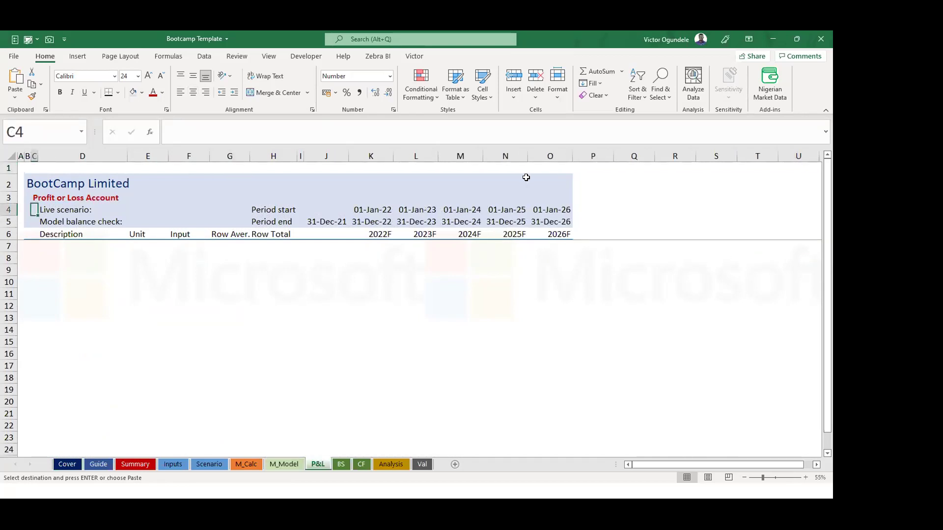
left_click(548, 167)
key("ctrl+v")
key("ctrl+Page_Down")
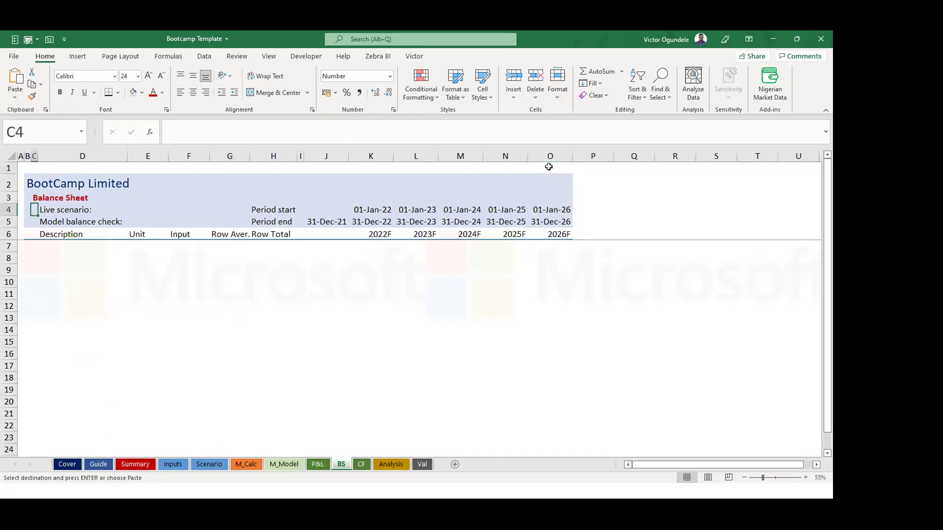
left_click(548, 167)
key("ctrl+v")
key("ctrl+Page_Down")
left_click(549, 167)
key("ctrl+v")
key("ctrl+Page_Down")
left_click(549, 167)
key("ctrl+v")
key("ctrl+Page_Down")
left_click(549, 167)
key("ctrl+v")
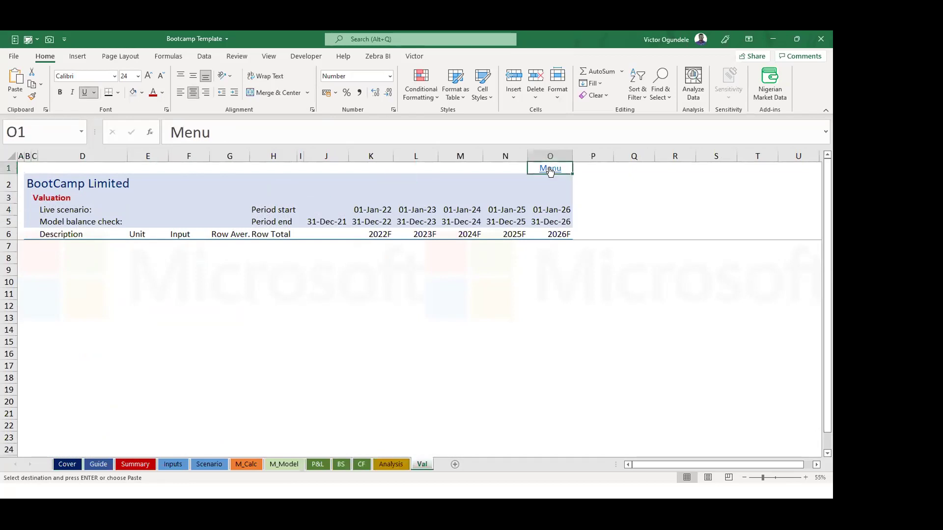
key("ctrl+Page_Up")
key("ctrl+Page_Up")
key("ctrl+Page_Up")
key("ctrl+Page_Up")
key("ctrl+Page_Up")
key("ctrl+Page_Up")
key("ctrl+Page_Up")
key("ctrl+Page_Up")
key("ctrl+Page_Up")
key("ctrl+Page_Up")
key("ctrl+Page_Up")
key("ctrl+s")
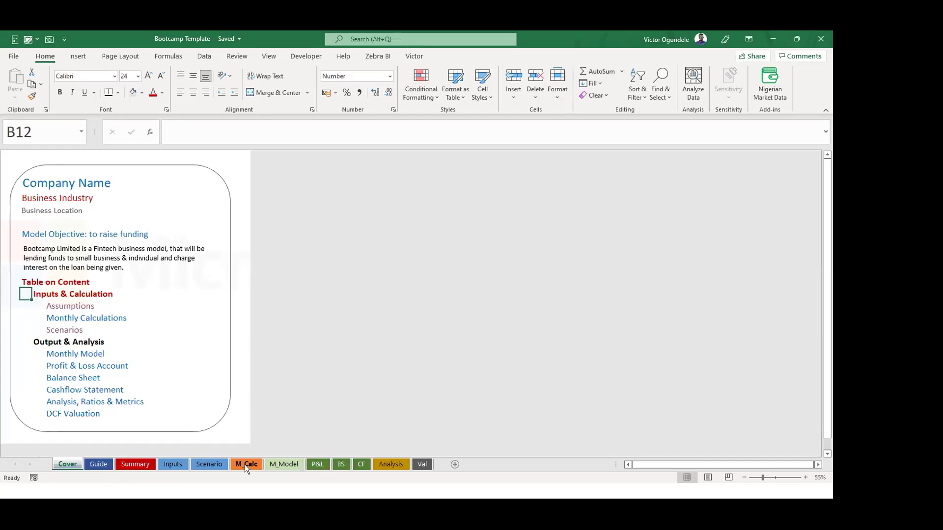
Step through Guide, Summary, Inputs, Scenario, M_Calc, M_Model, P&L, BS, CF, Analysis and Val to verify each Menu link.
left_click(208, 367)
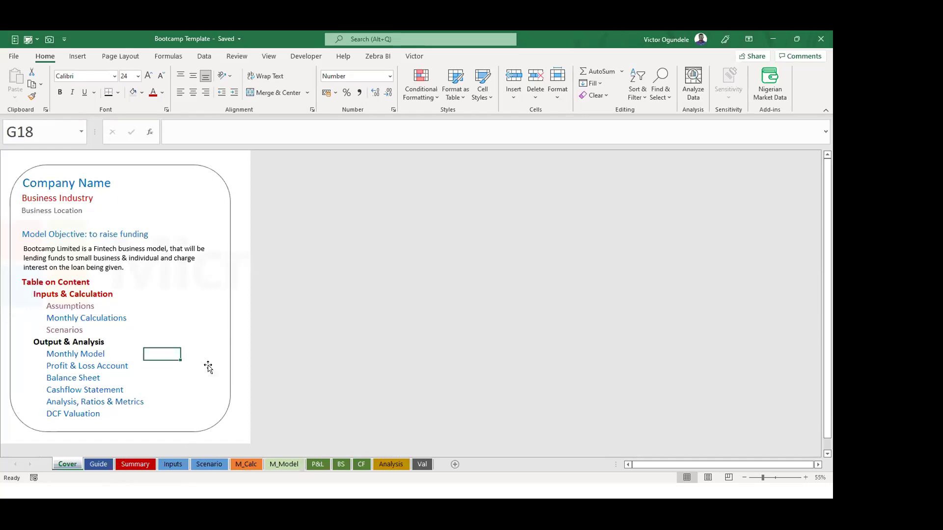
left_click(95, 464)
left_click(126, 464)
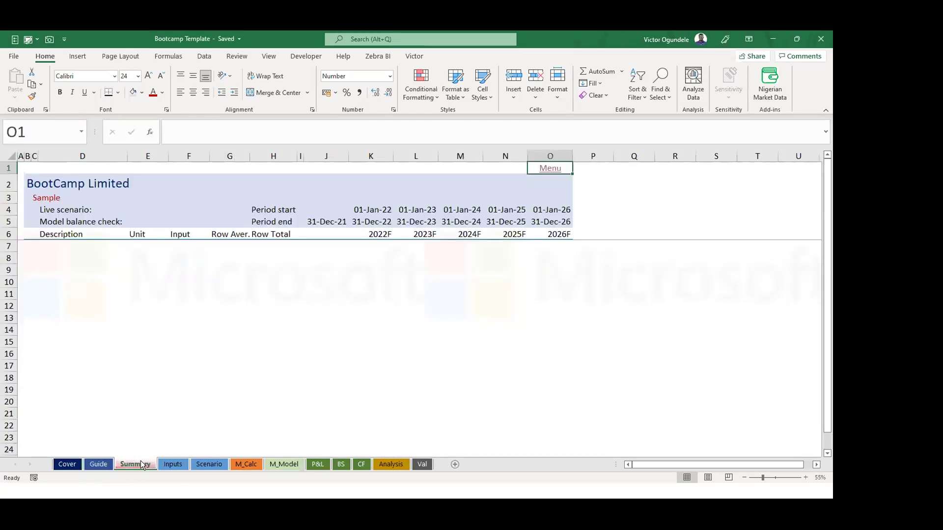
left_click(166, 463)
left_click(198, 464)
left_click(247, 464)
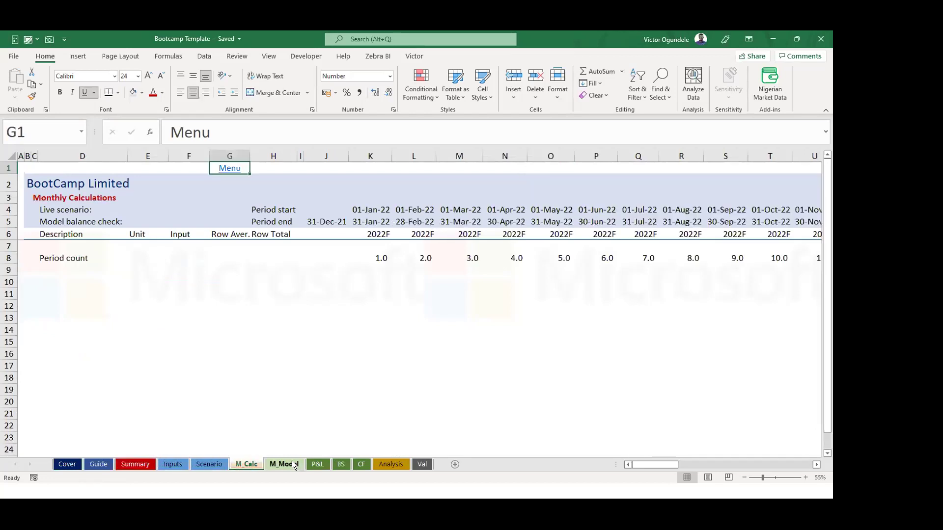
left_click(288, 463)
left_click(318, 464)
left_click(338, 464)
left_click(360, 464)
left_click(391, 464)
left_click(421, 465)
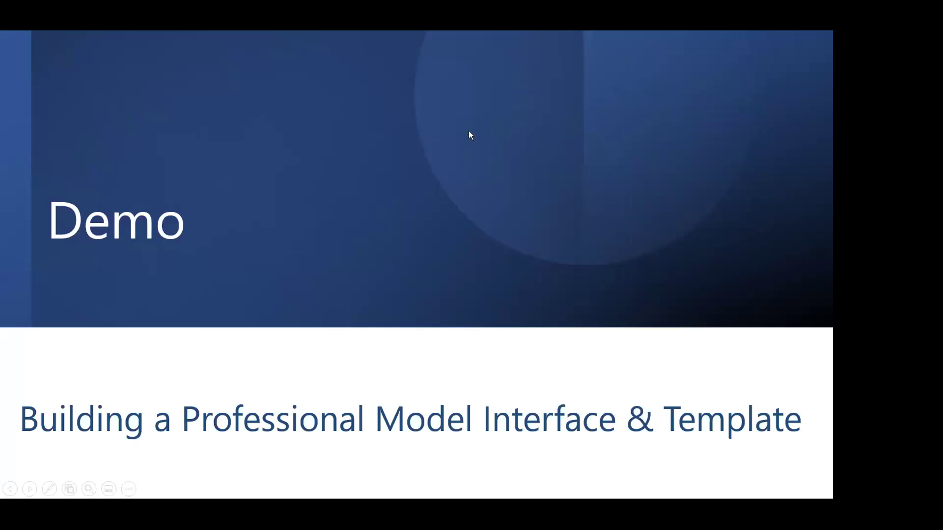
Advance to the Next Step slide and reveal its bullets through the 50 Bootcamp slots note.
left_click(367, 186)
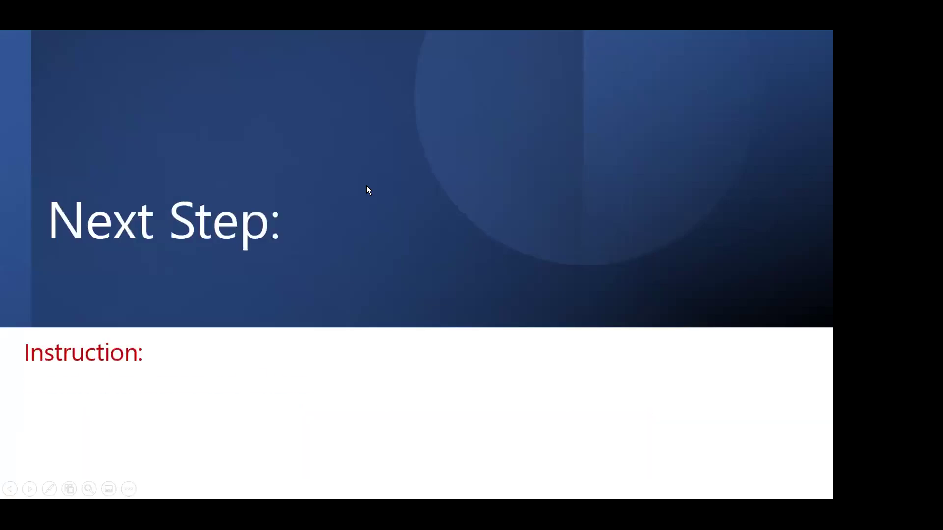
left_click(367, 191)
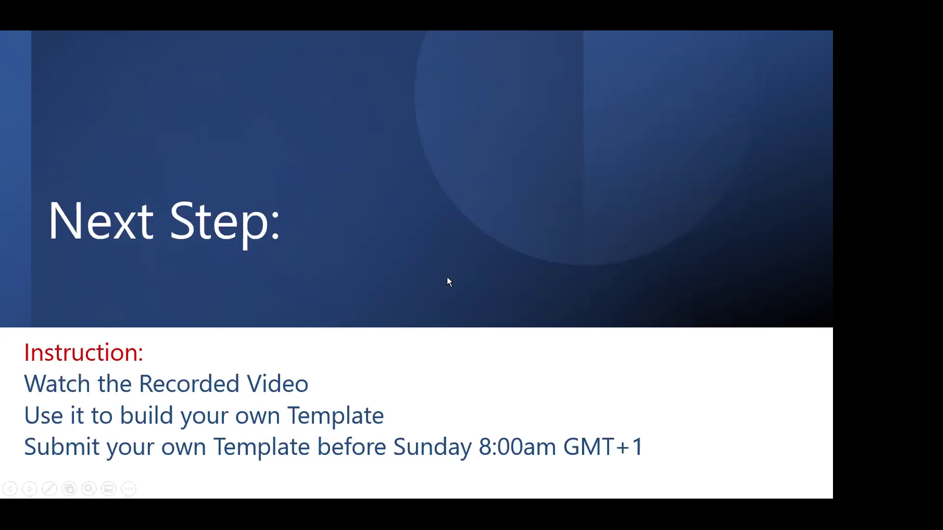
key("Right")
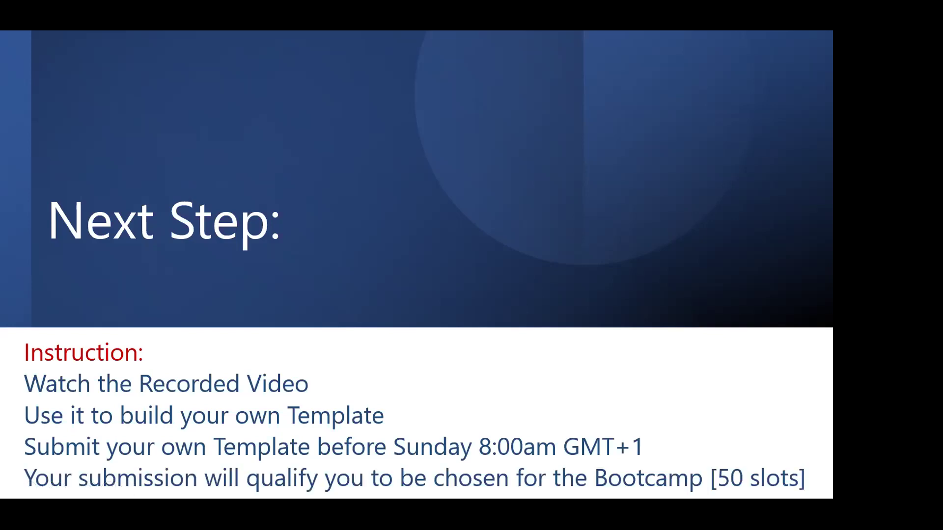